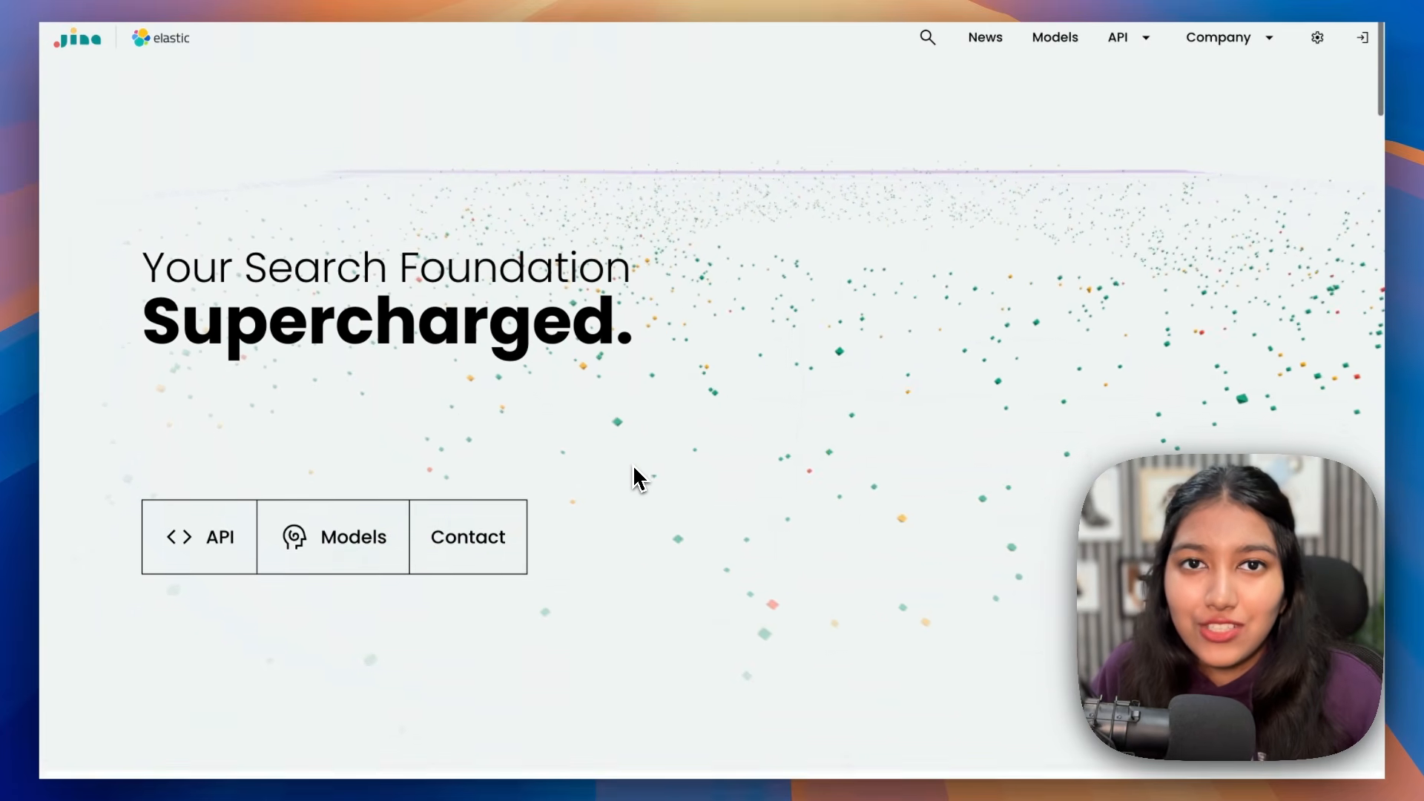
# Step: Open the Embeddings section of the Jina API page and select the jina-clip-v2 model
pyautogui.scroll(-15, 634, 464)
pyautogui.scroll(-20, 634, 468)
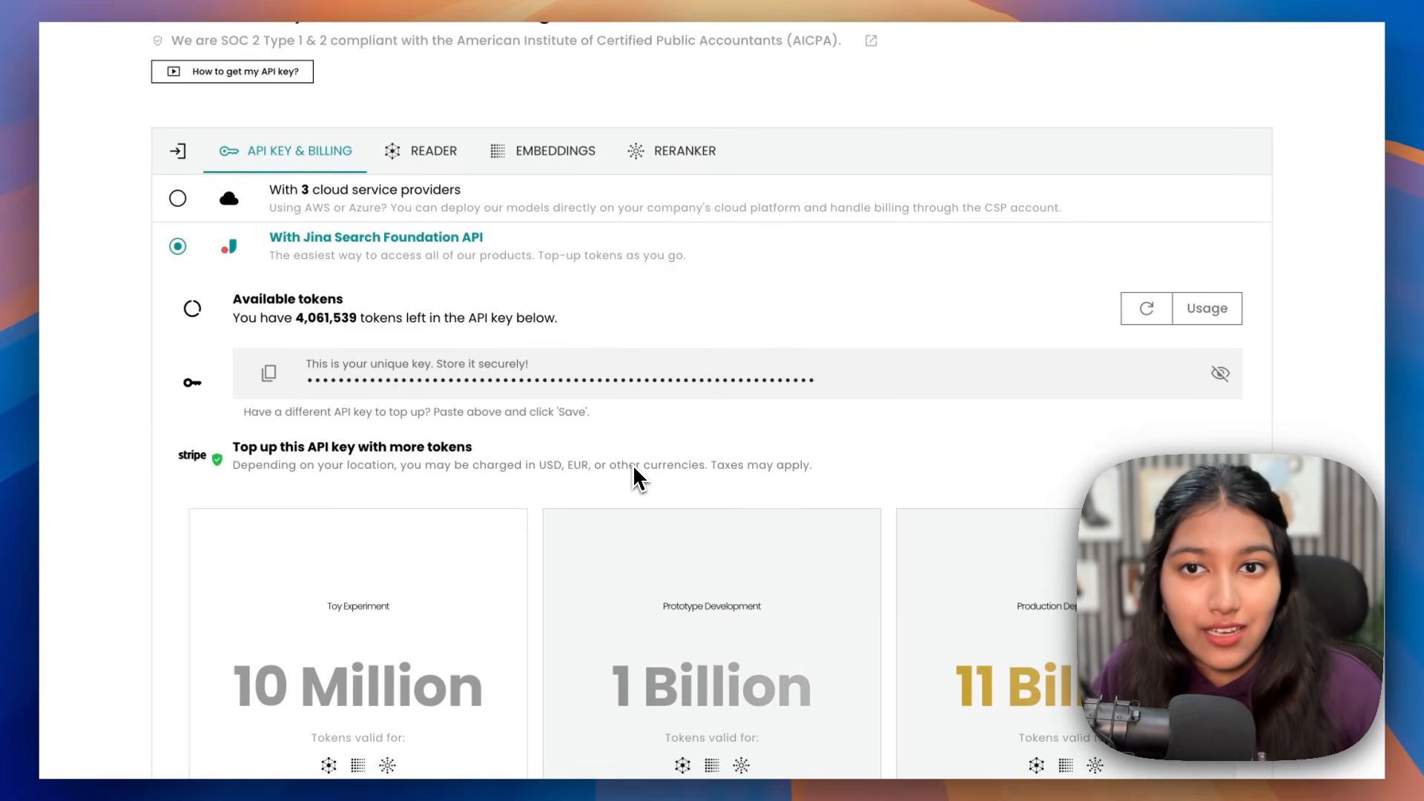
pyautogui.scroll(-4, 510, 409)
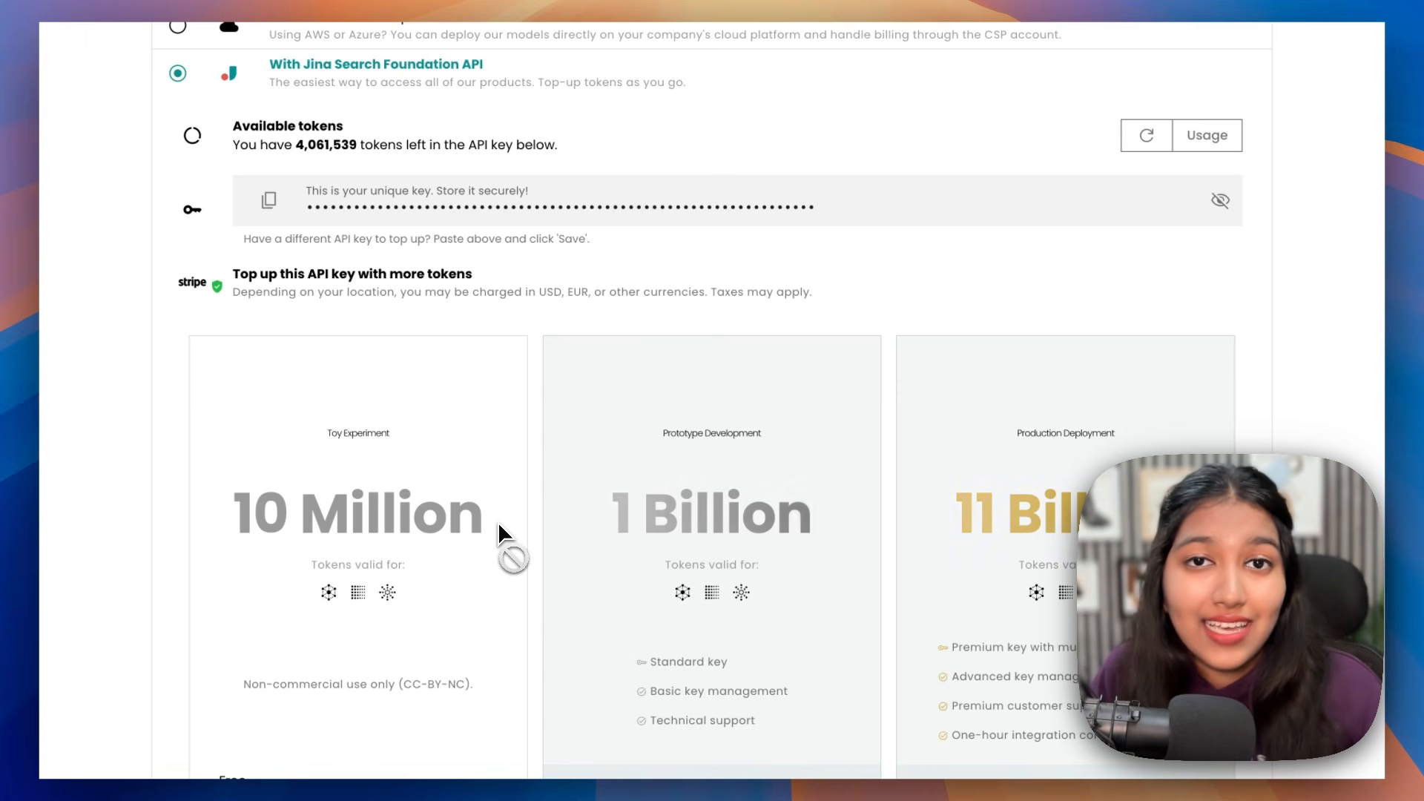
pyautogui.scroll(4, 497, 522)
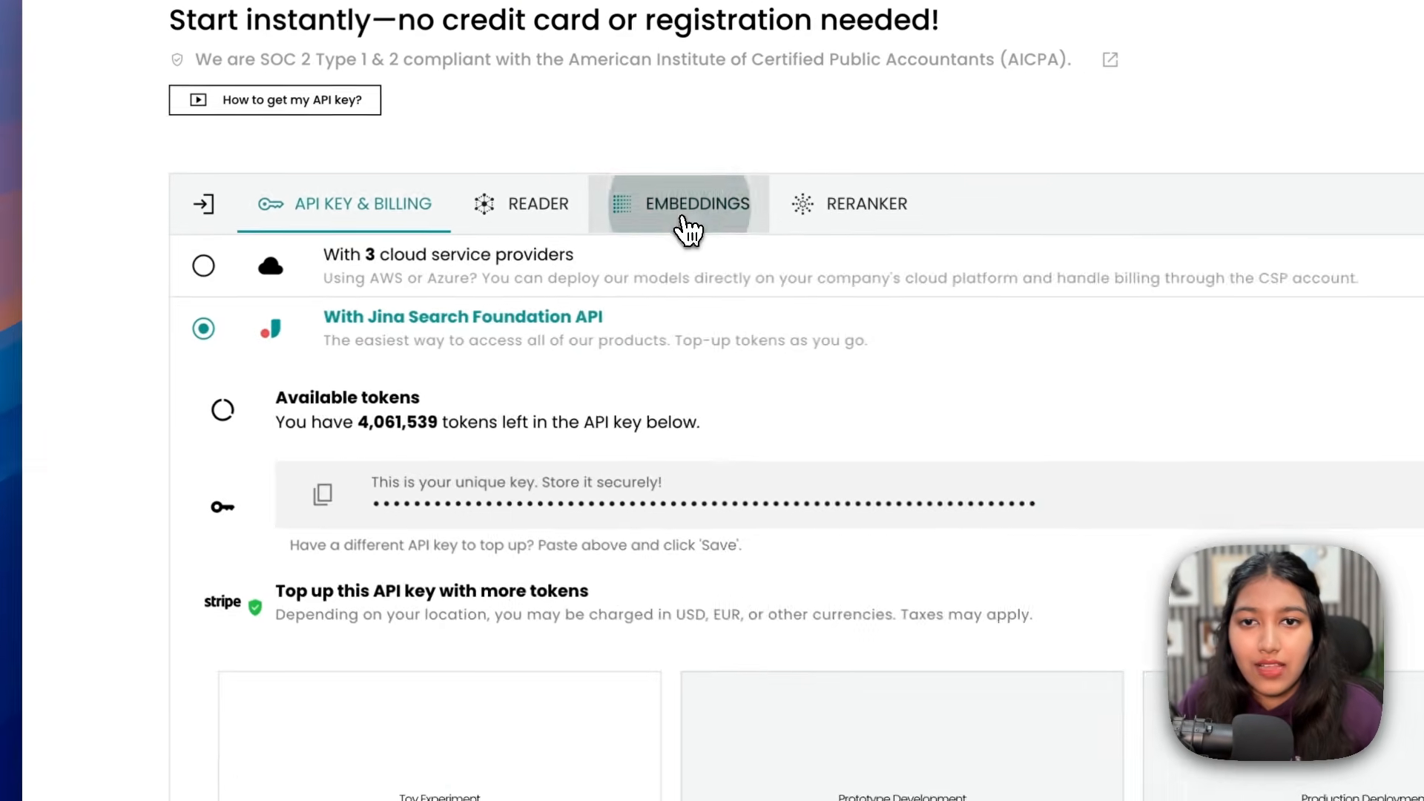
pyautogui.click(553, 240)
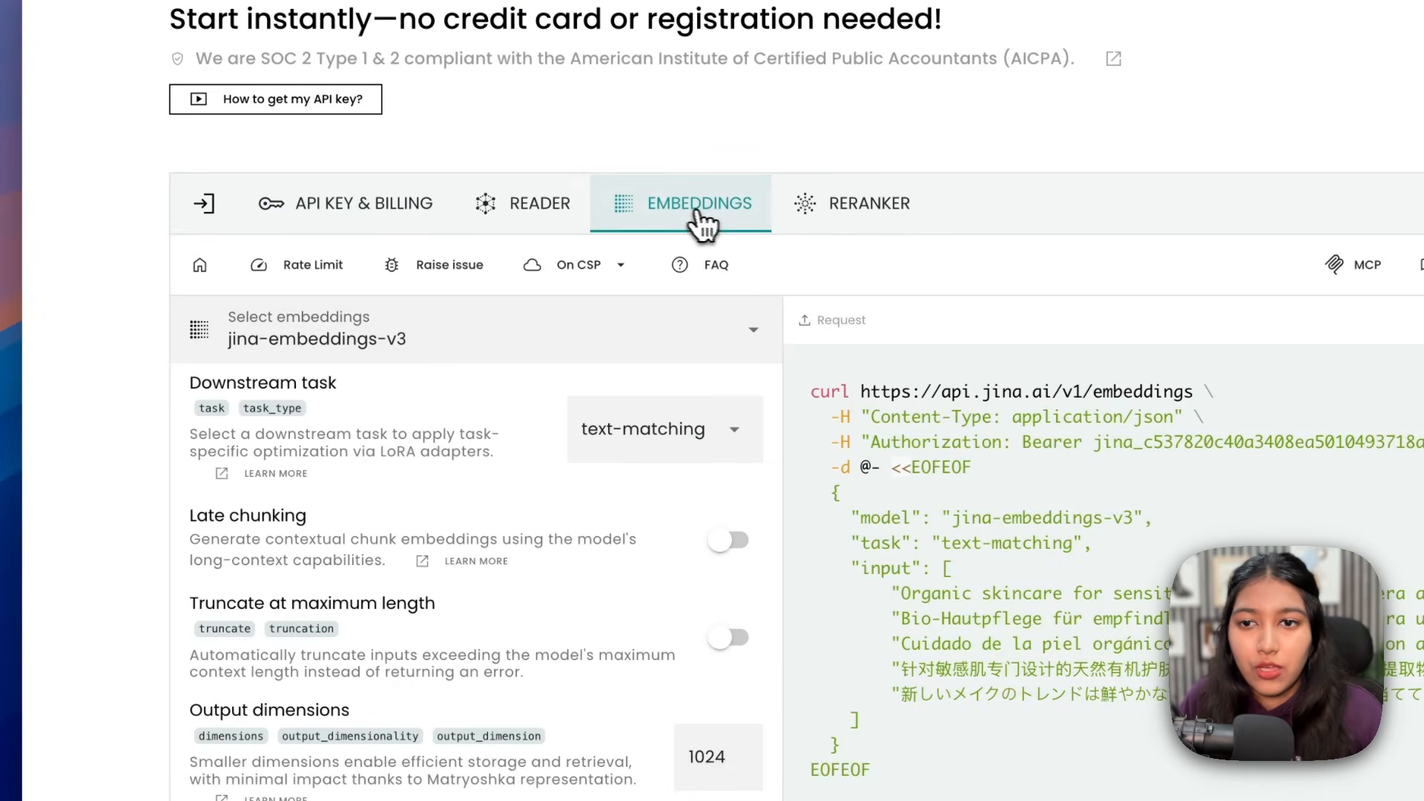
pyautogui.click(484, 323)
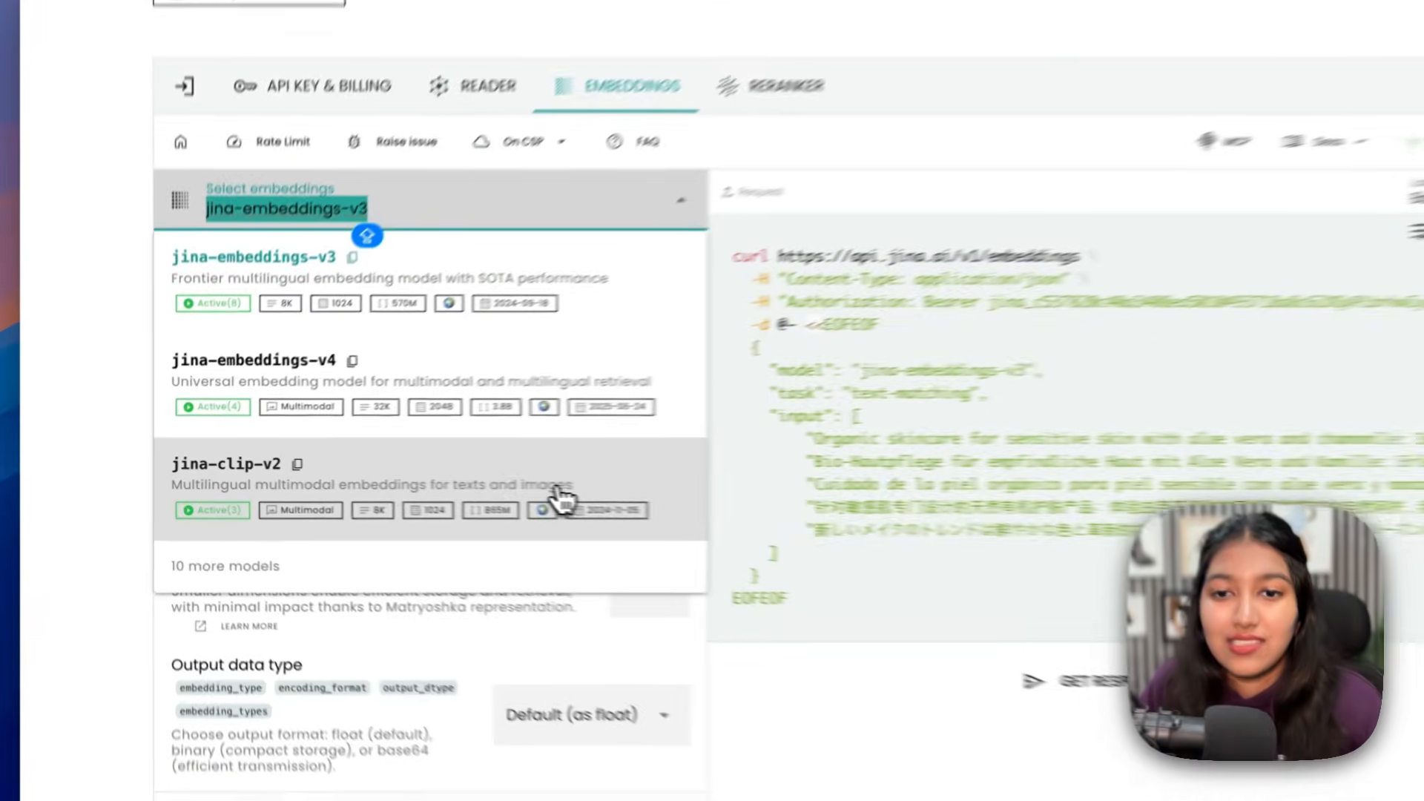
pyautogui.click(409, 492)
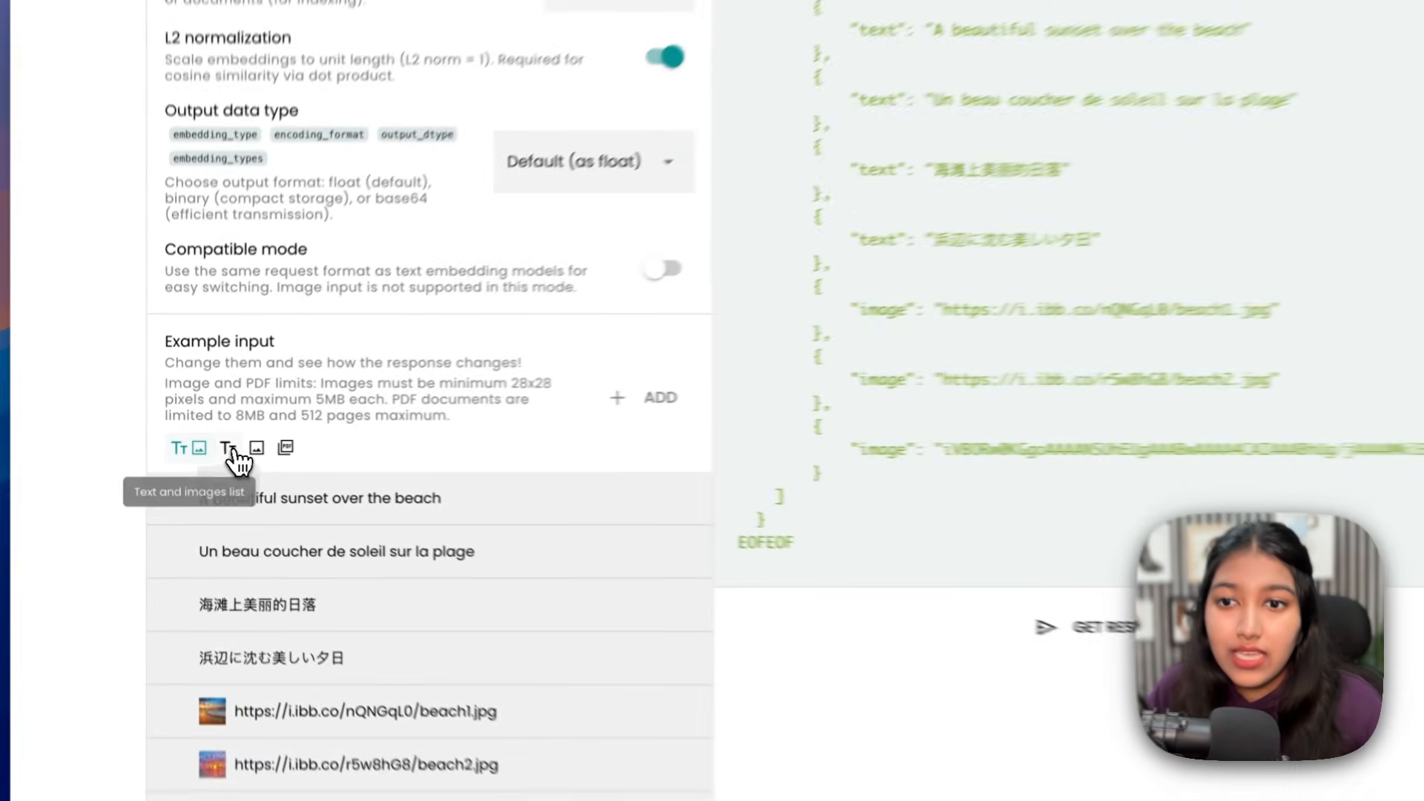
# Step: Preview the example input as a text list, an images list and a PDF, and return to the combined text and images list
pyautogui.click(220, 448)
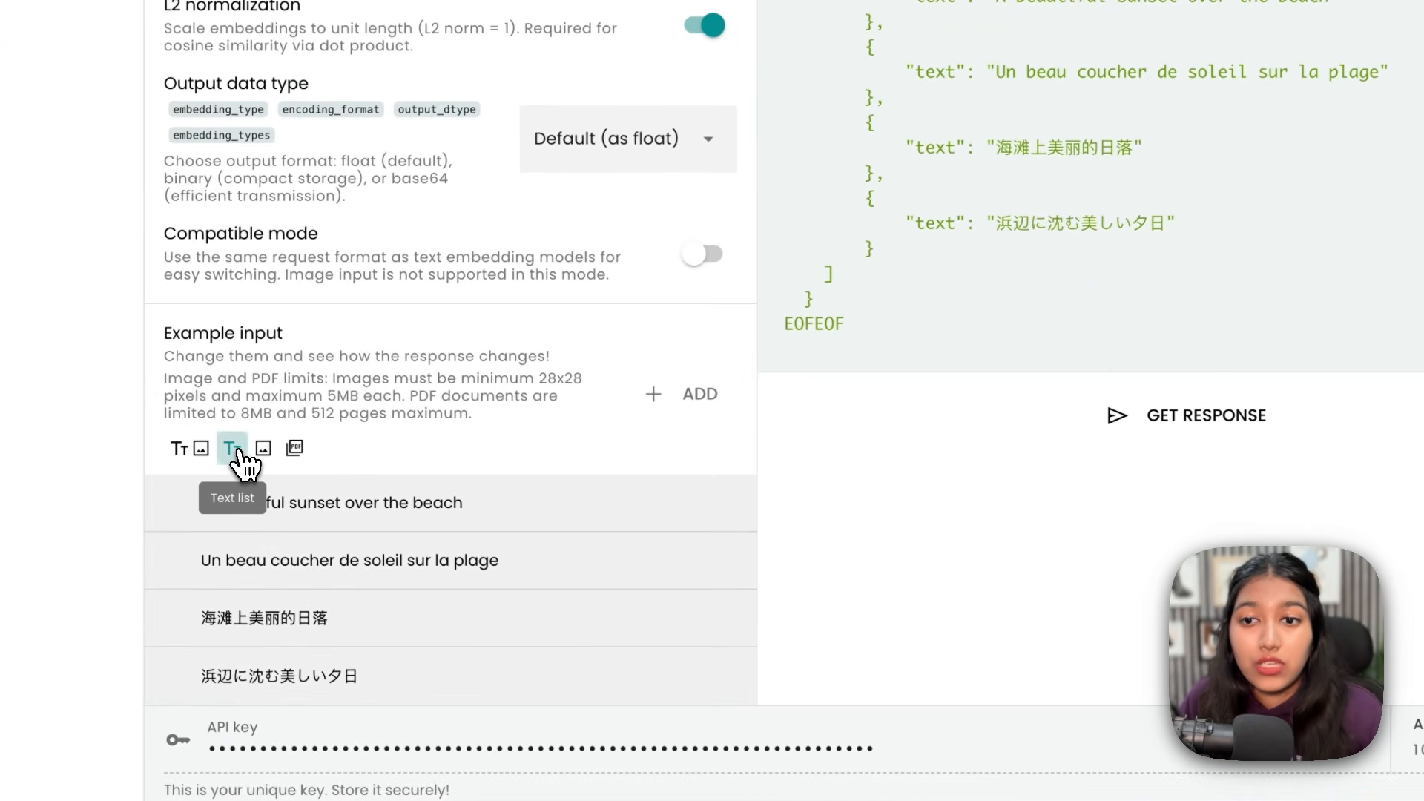
pyautogui.click(263, 448)
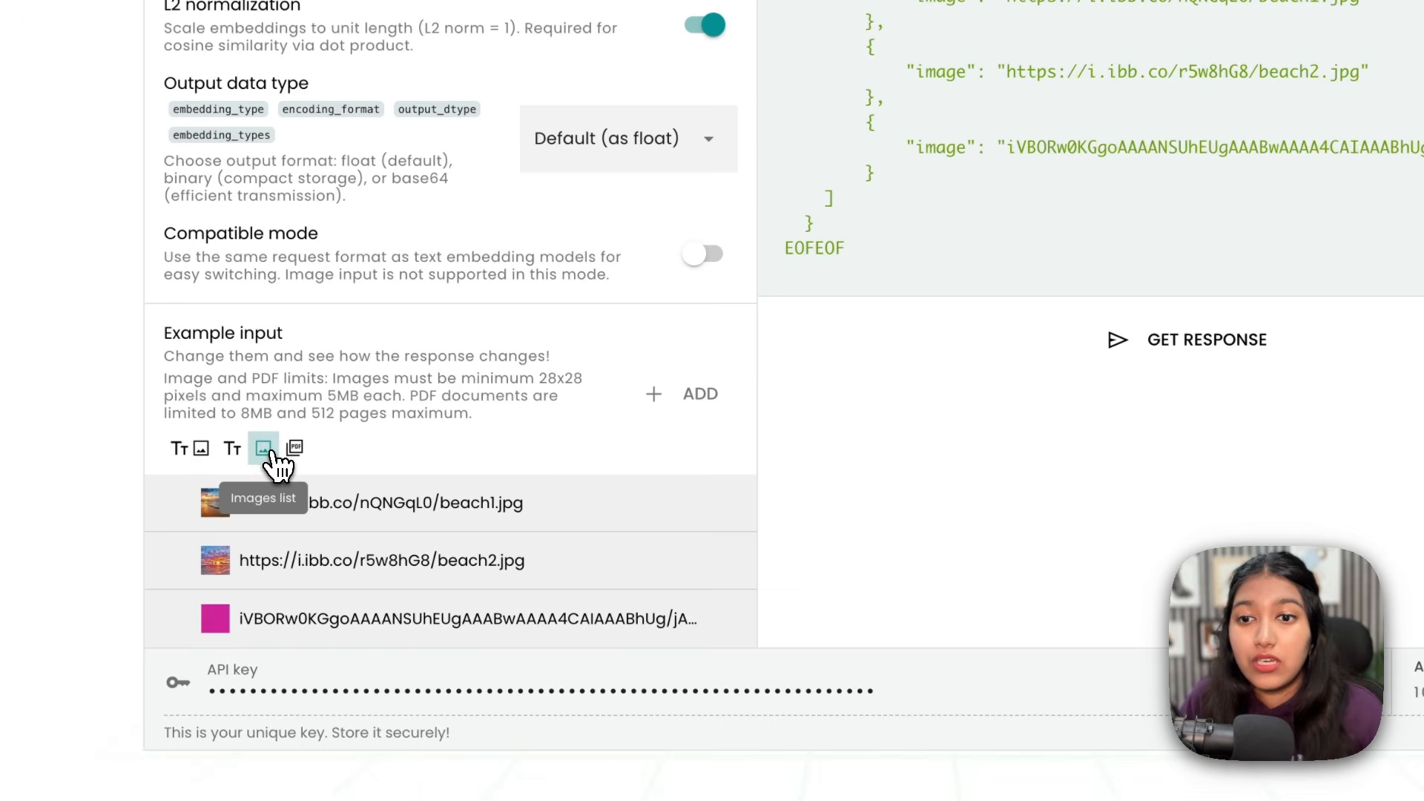
pyautogui.click(295, 451)
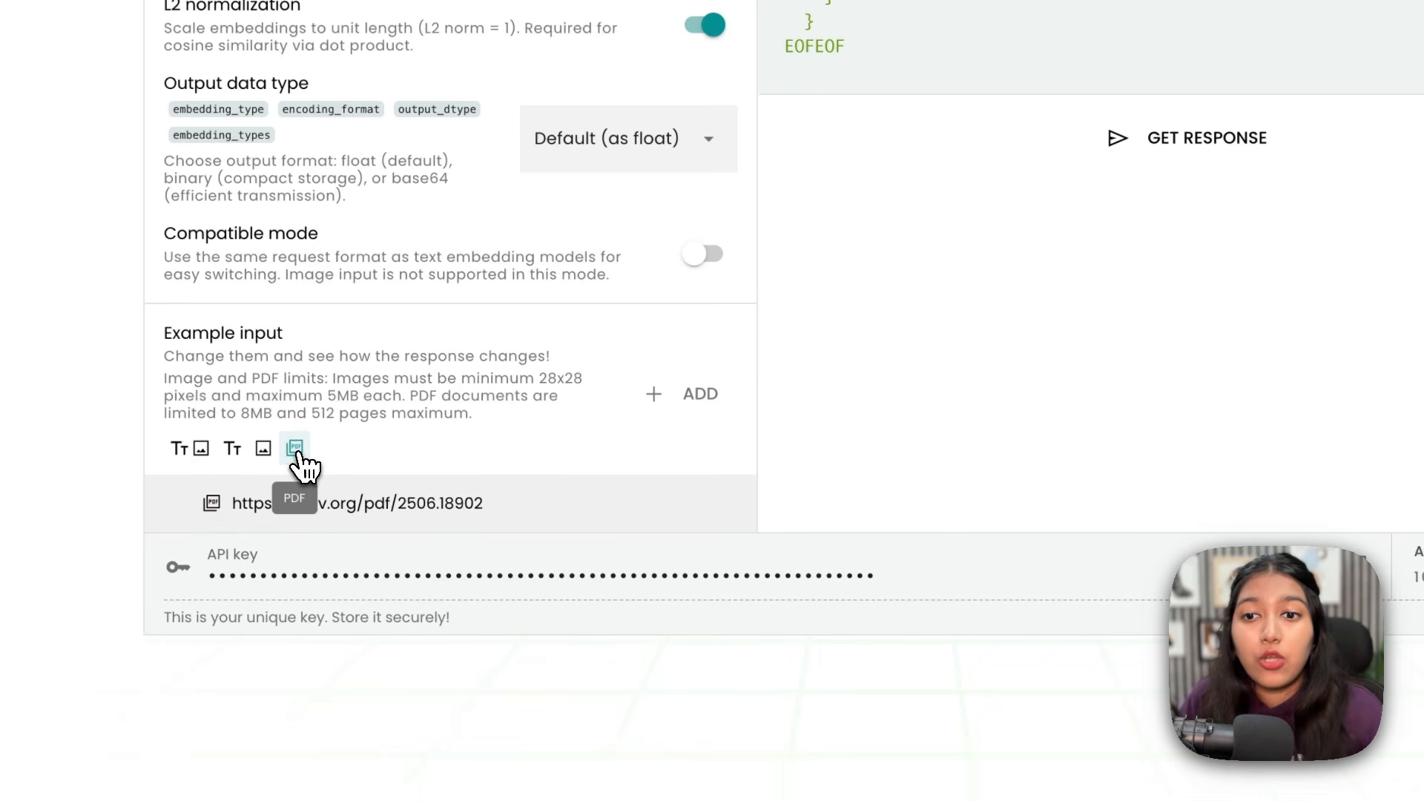
pyautogui.click(202, 454)
# Step: Examine how the jina-clip-v2 request passes text entries, image URLs and a base64 image in its input array
pyautogui.moveTo(689, 243); pyautogui.dragTo(918, 486)
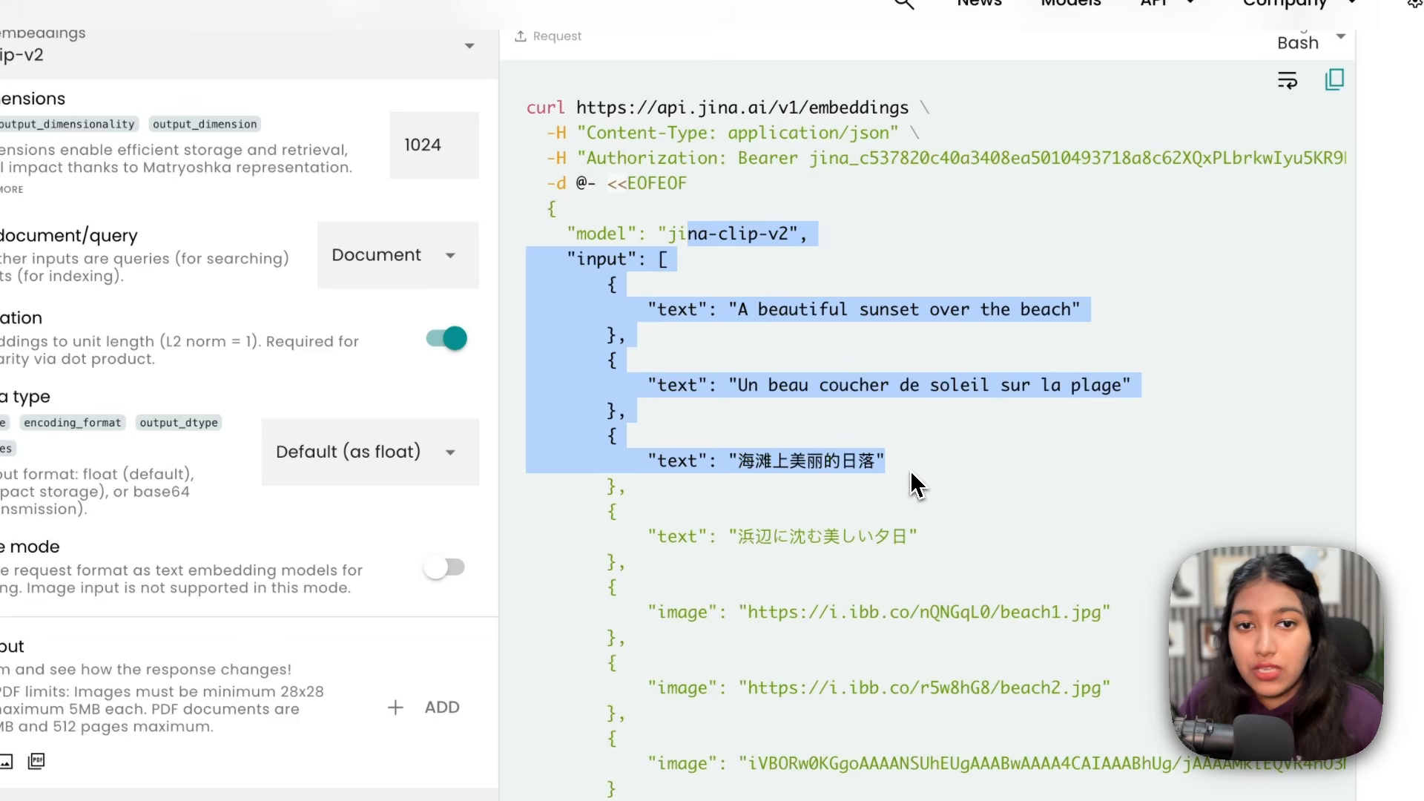
pyautogui.scroll(-1, 910, 470)
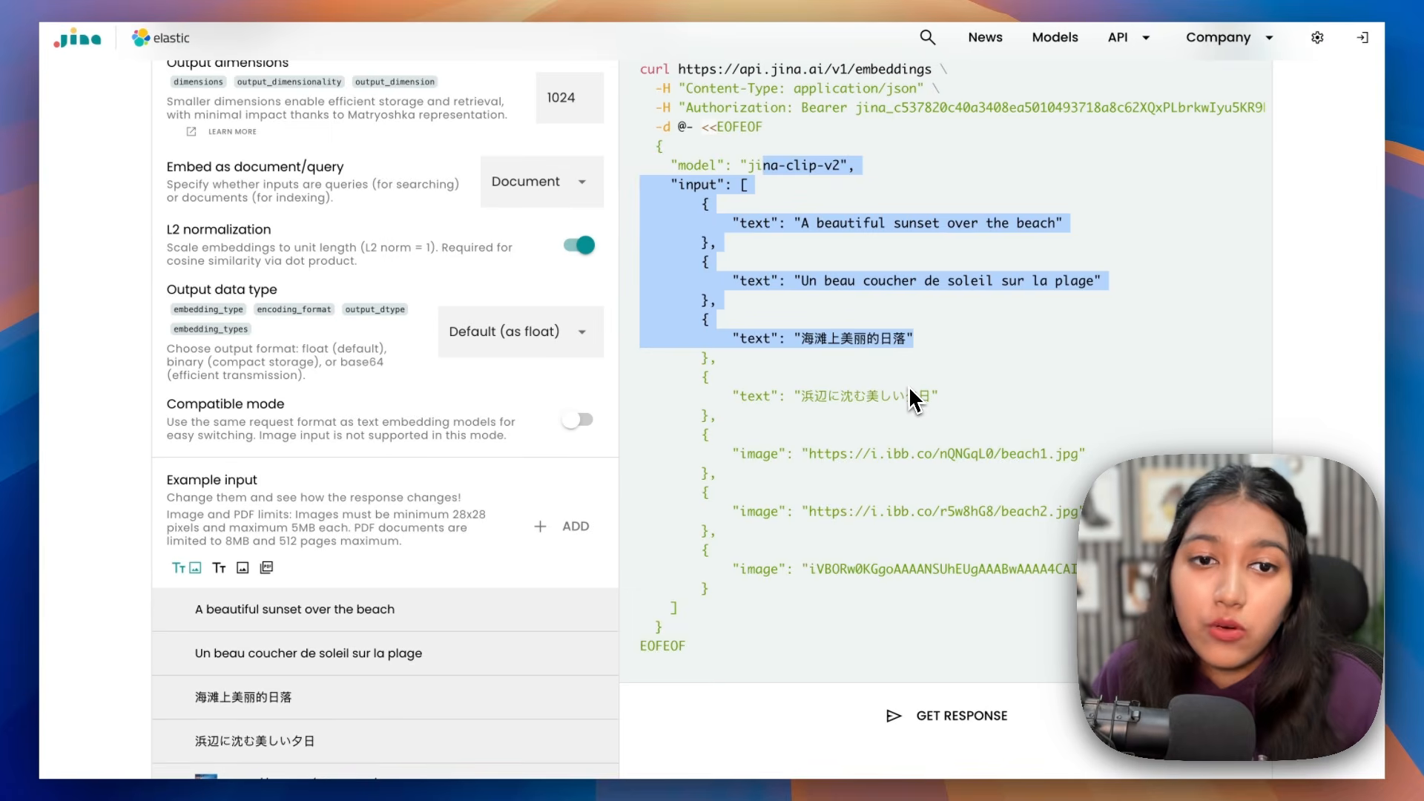
pyautogui.scroll(-1, 878, 455)
pyautogui.scroll(-2, 906, 385)
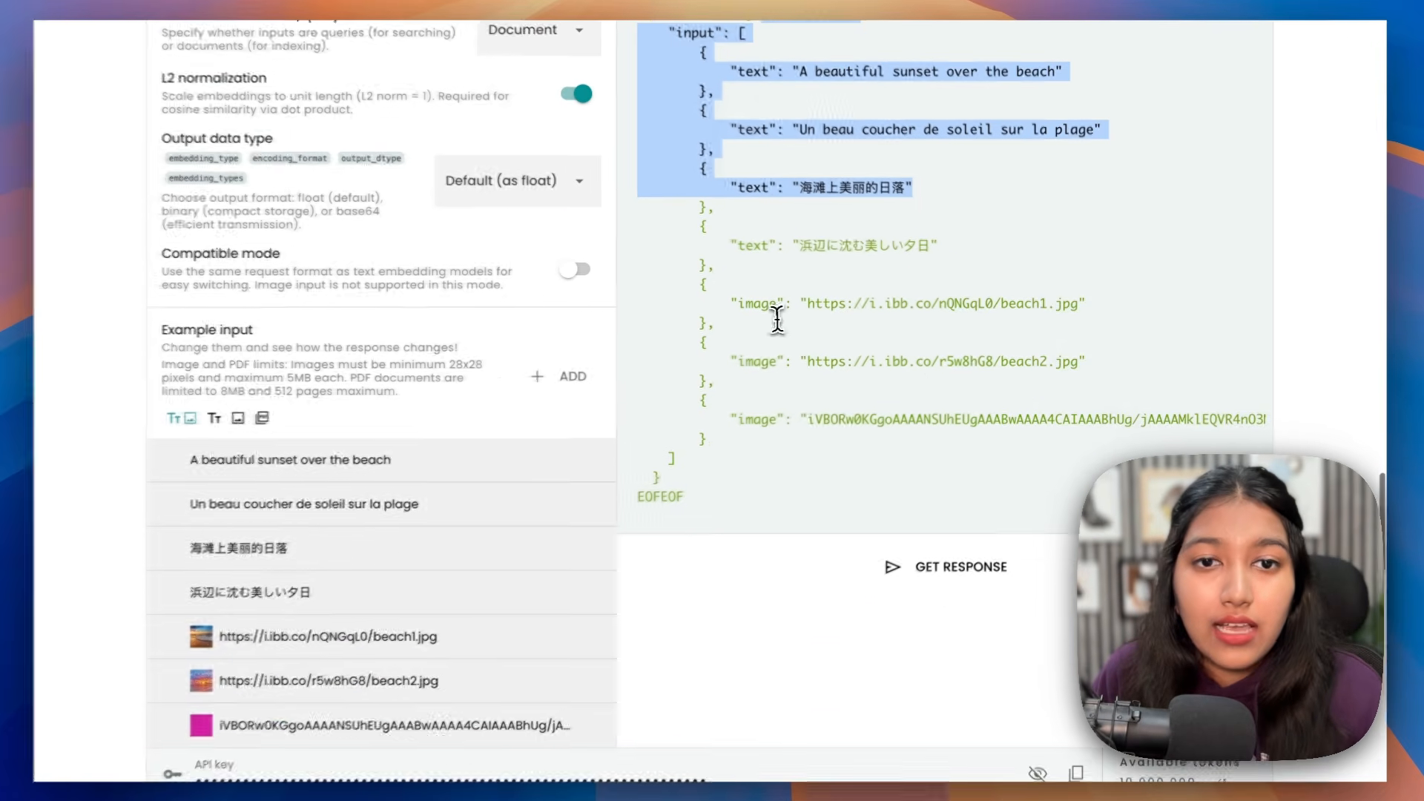
pyautogui.click(757, 313)
pyautogui.moveTo(650, 301); pyautogui.dragTo(1076, 302)
pyautogui.click(1076, 301)
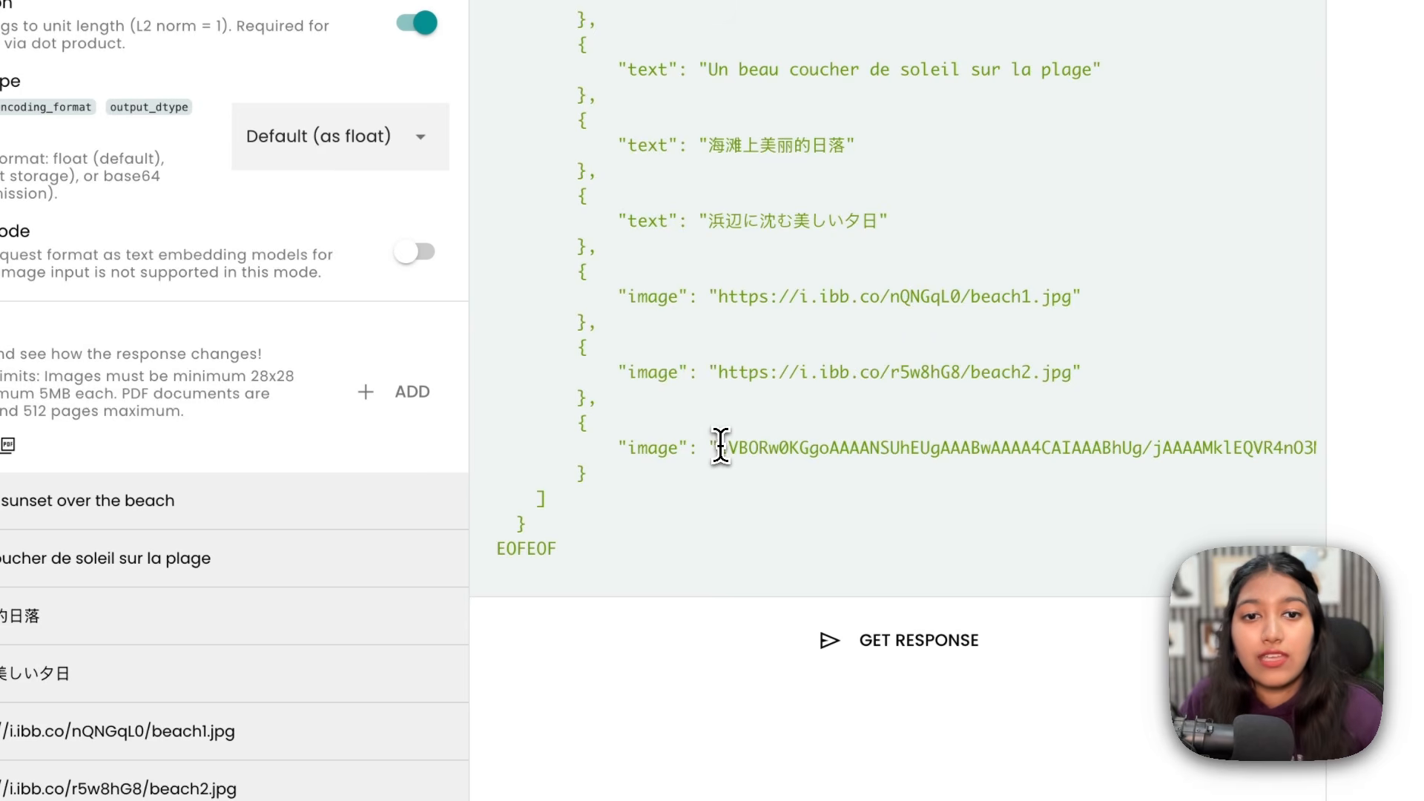
pyautogui.moveTo(720, 447); pyautogui.dragTo(992, 454)
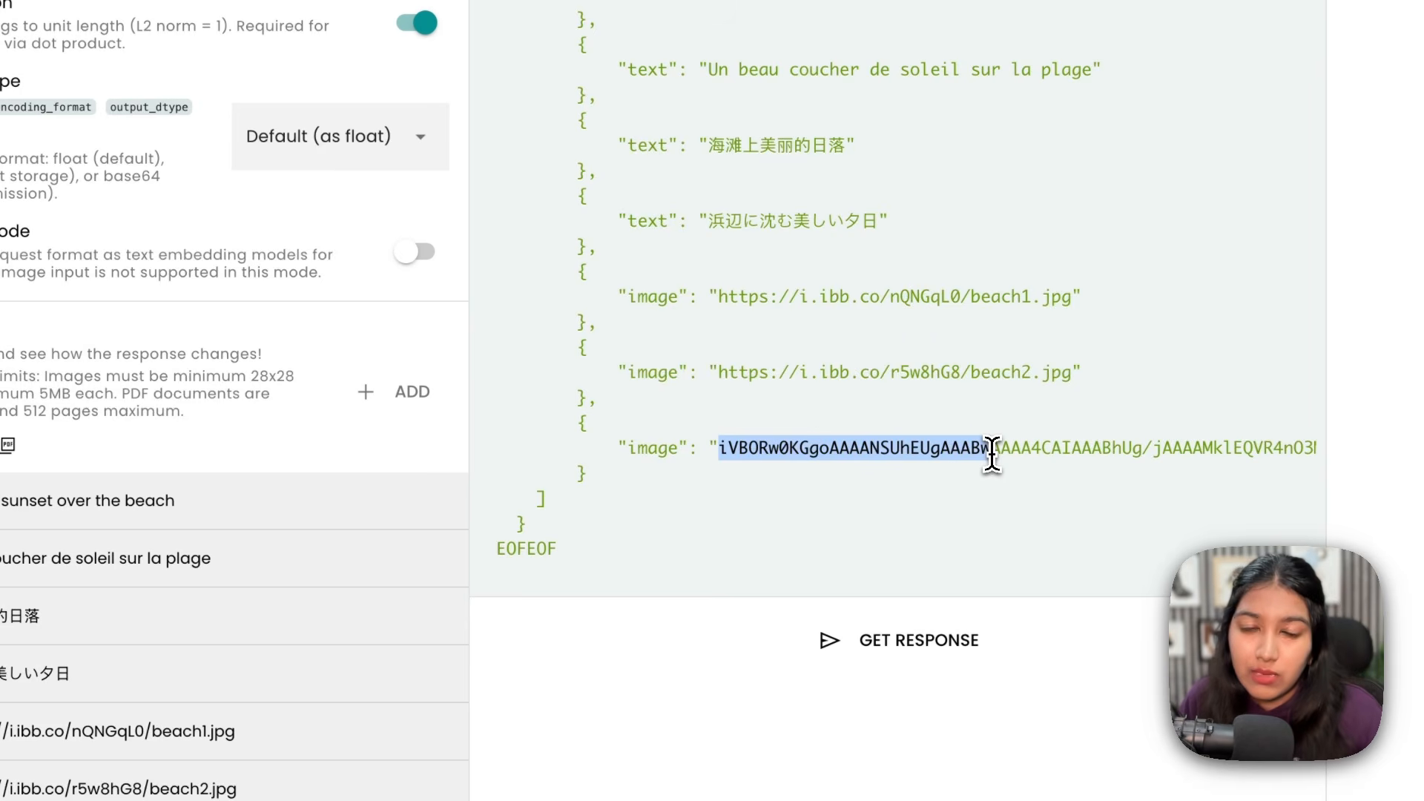
pyautogui.click(992, 454)
pyautogui.hscroll(10, 991, 454)
pyautogui.hscroll(-10, 991, 454)
pyautogui.moveTo(680, 358); pyautogui.dragTo(794, 642)
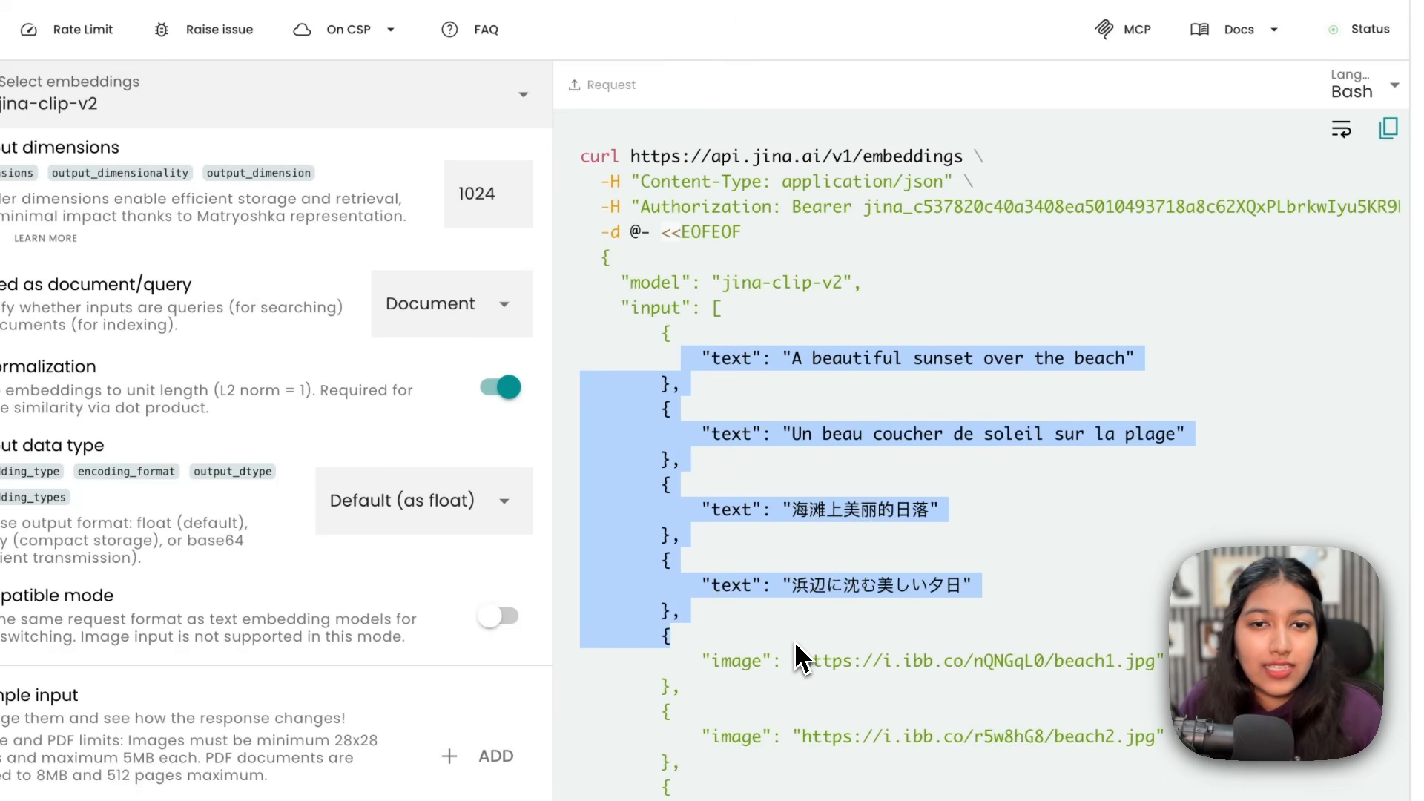
pyautogui.click(795, 642)
# Step: Set the inputs to embed as Query and review the text entries in the generated request
pyautogui.click(460, 315)
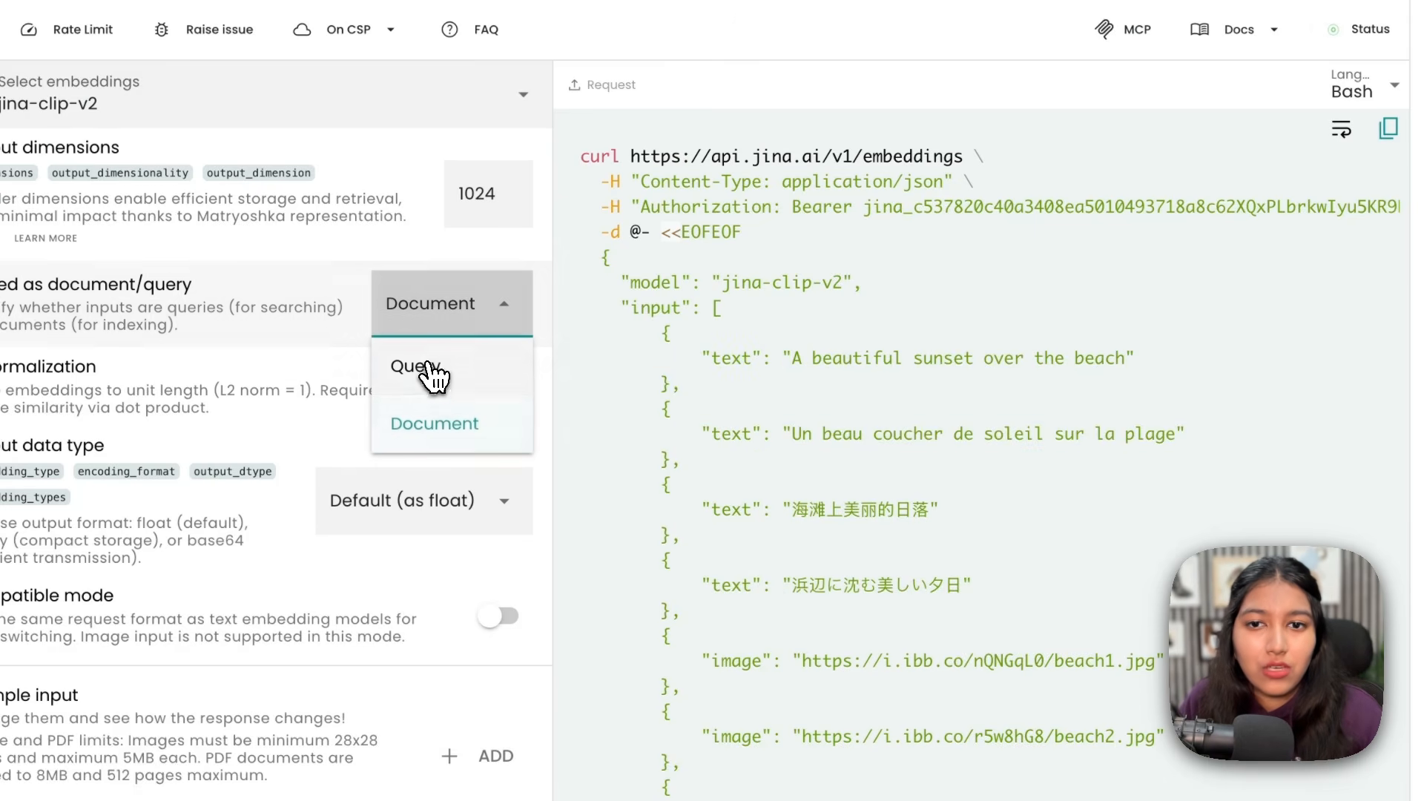
pyautogui.click(435, 373)
pyautogui.scroll(-2, 761, 334)
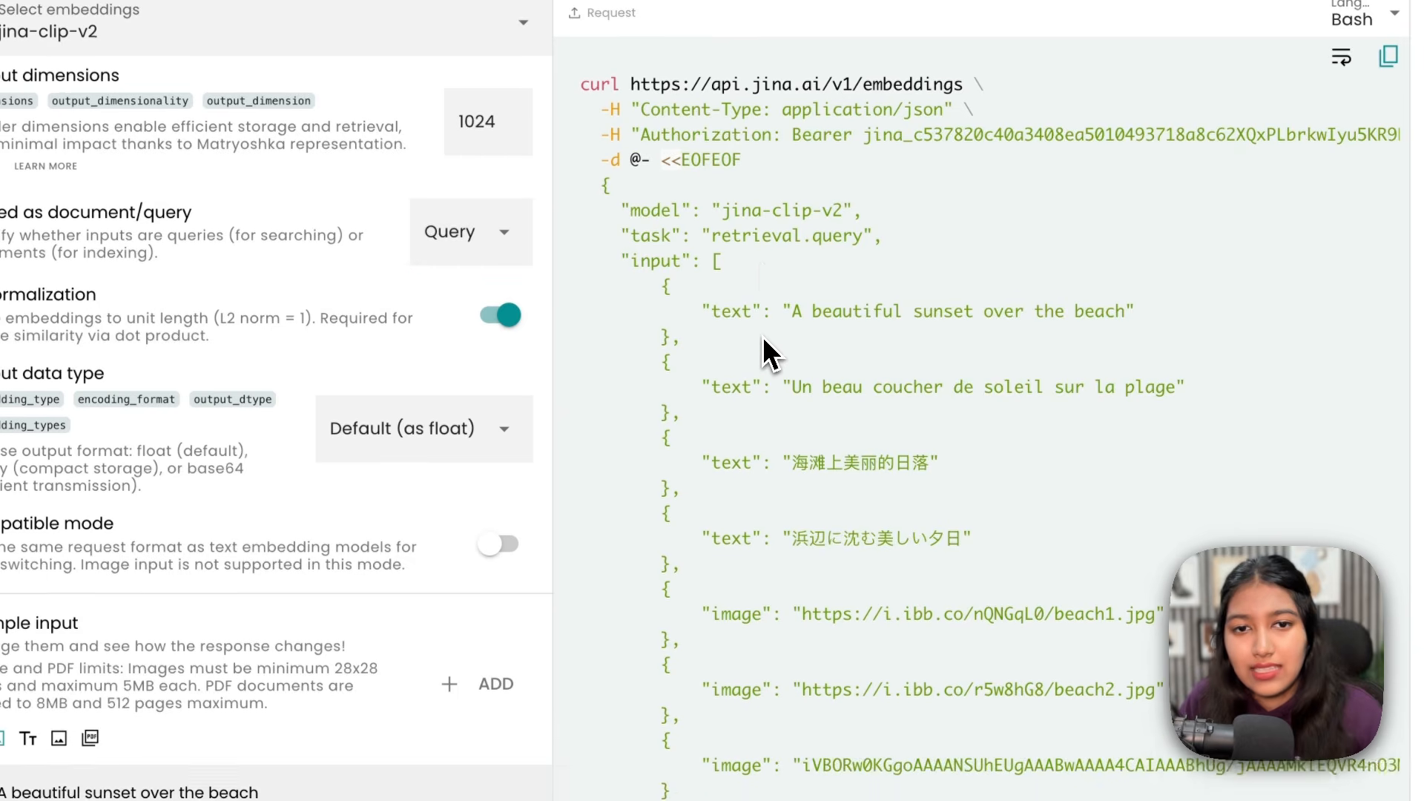
pyautogui.moveTo(762, 239); pyautogui.dragTo(1113, 241)
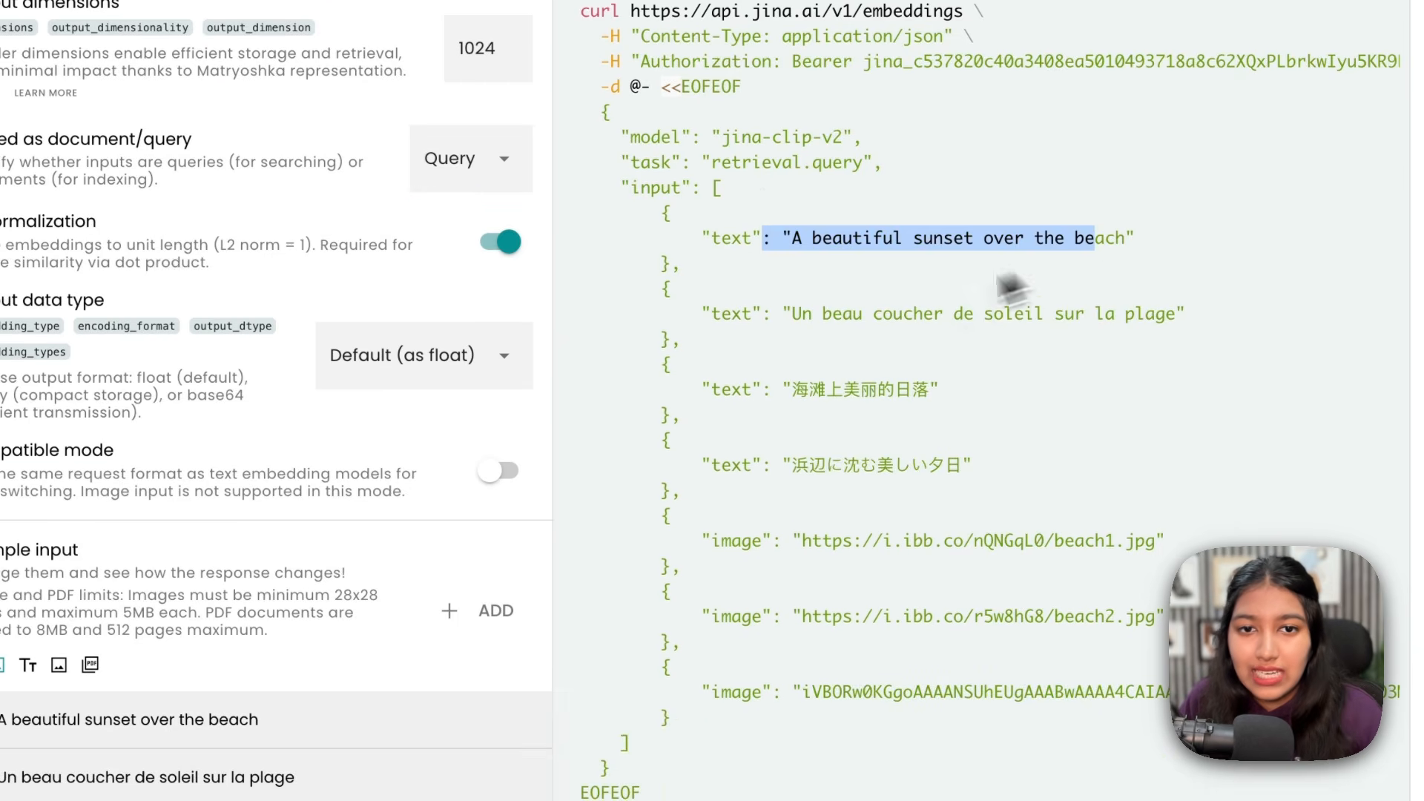
pyautogui.scroll(-2, 1112, 241)
pyautogui.moveTo(793, 378); pyautogui.dragTo(630, 582)
pyautogui.moveTo(799, 184); pyautogui.dragTo(919, 462)
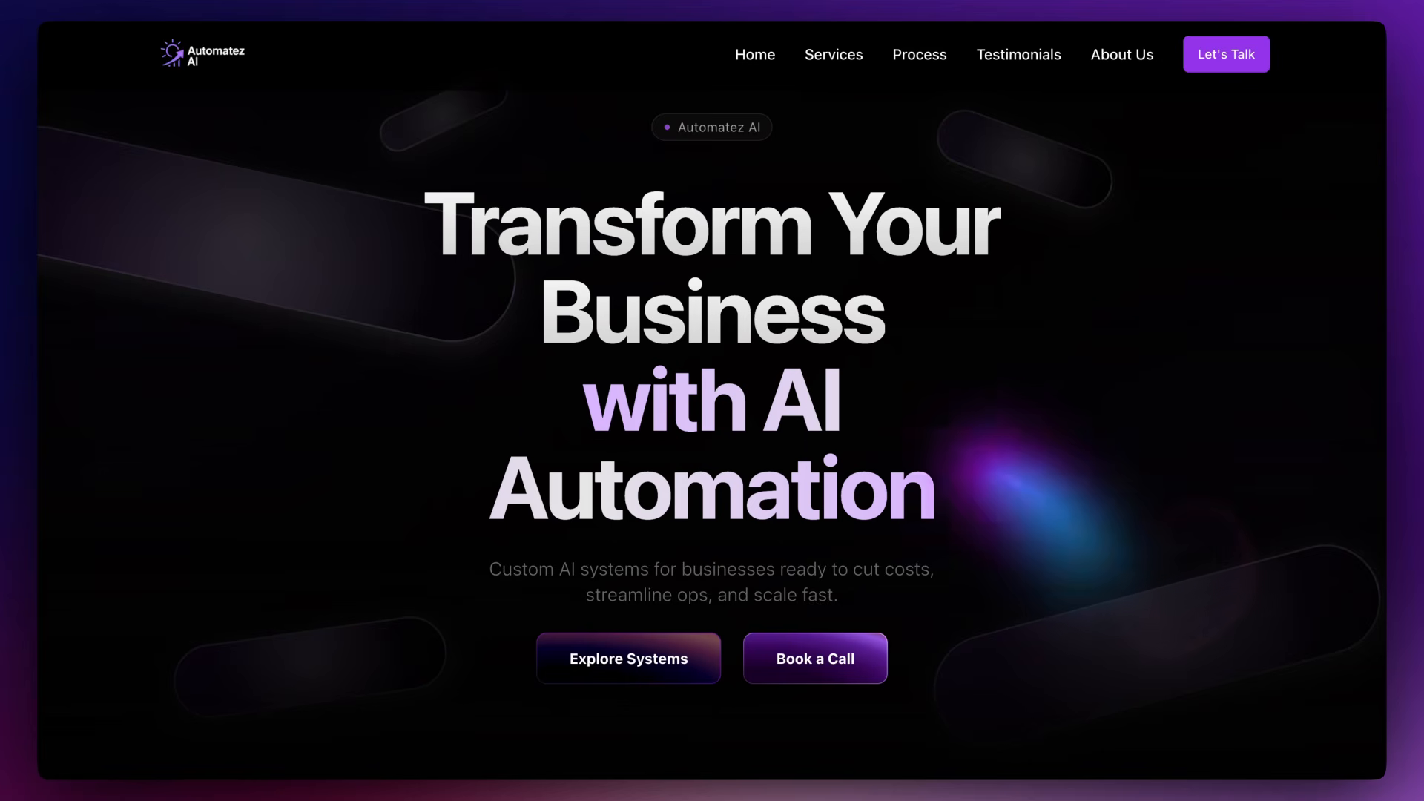
# Step: Look through the Automatez AI website's service sections and the latest videos on the YouTube channel
pyautogui.scroll(-8, 712, 401)
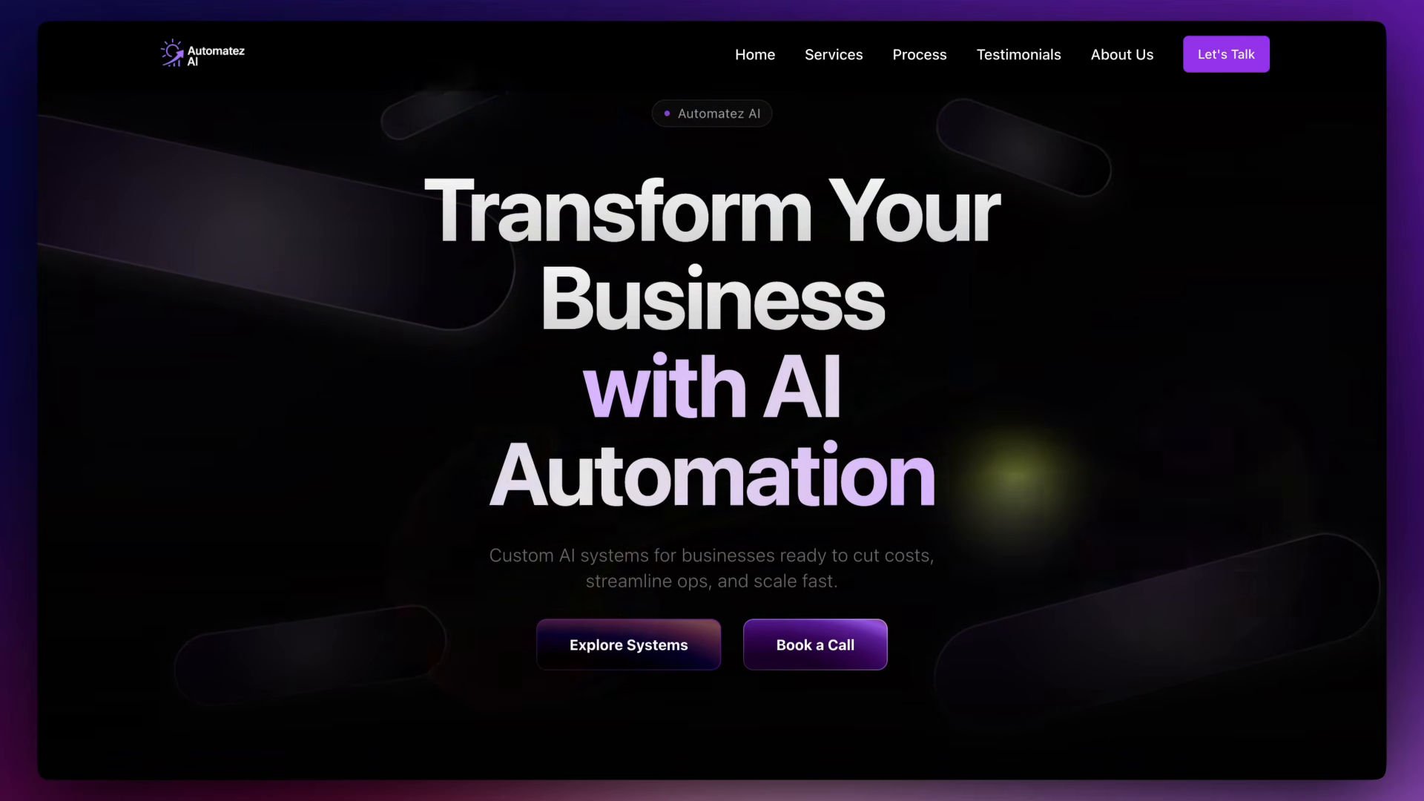
pyautogui.scroll(-3, 712, 401)
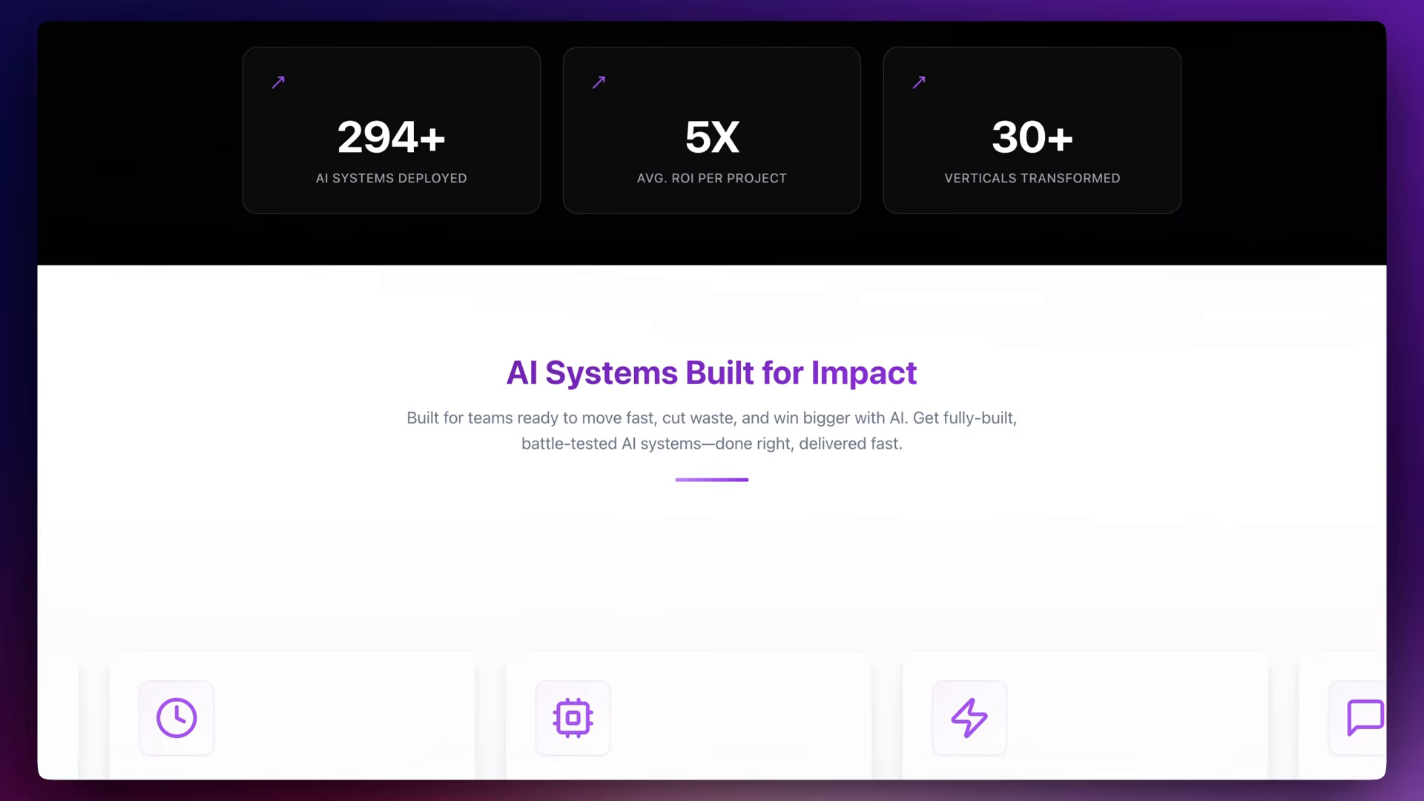
pyautogui.scroll(-4, 712, 400)
pyautogui.scroll(-8, 712, 401)
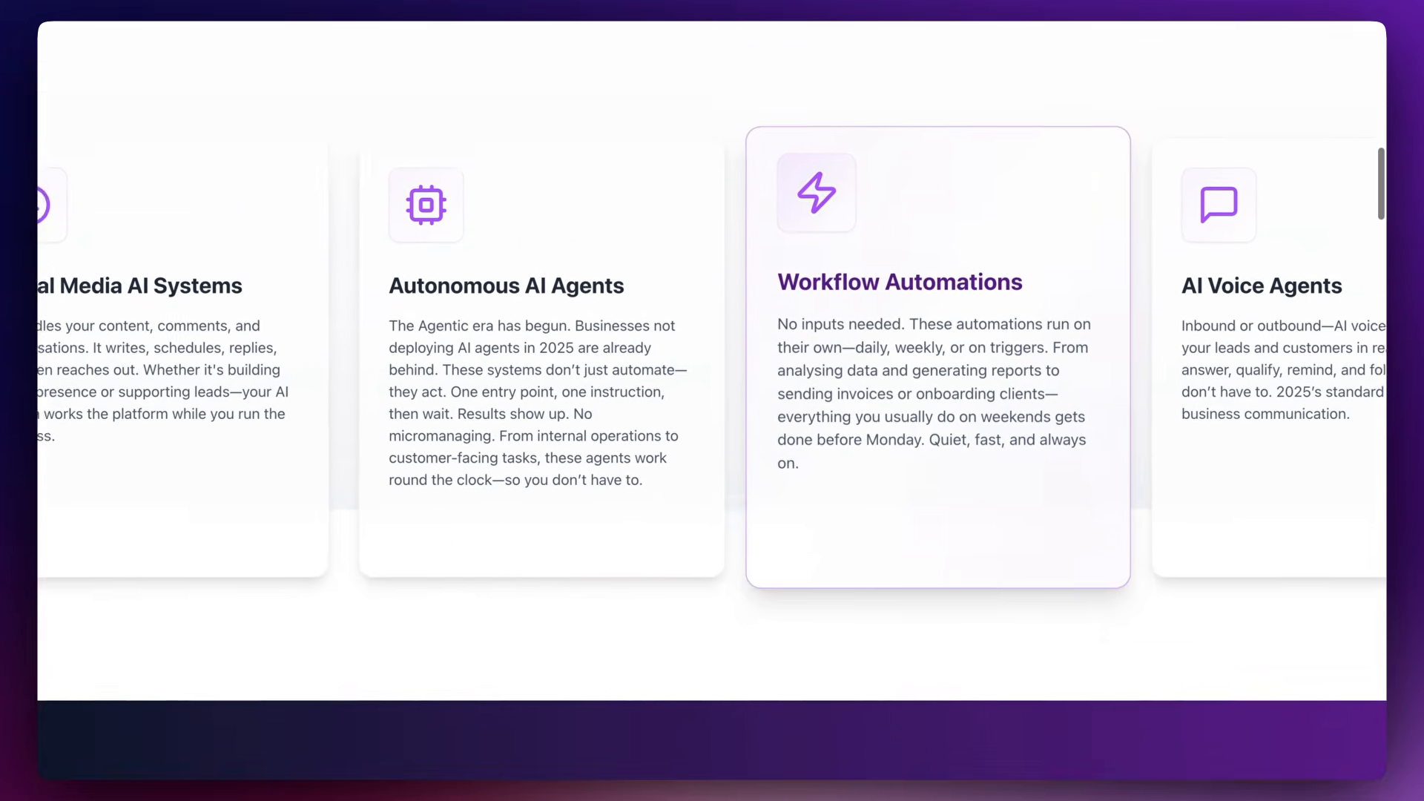
pyautogui.scroll(-8, 713, 401)
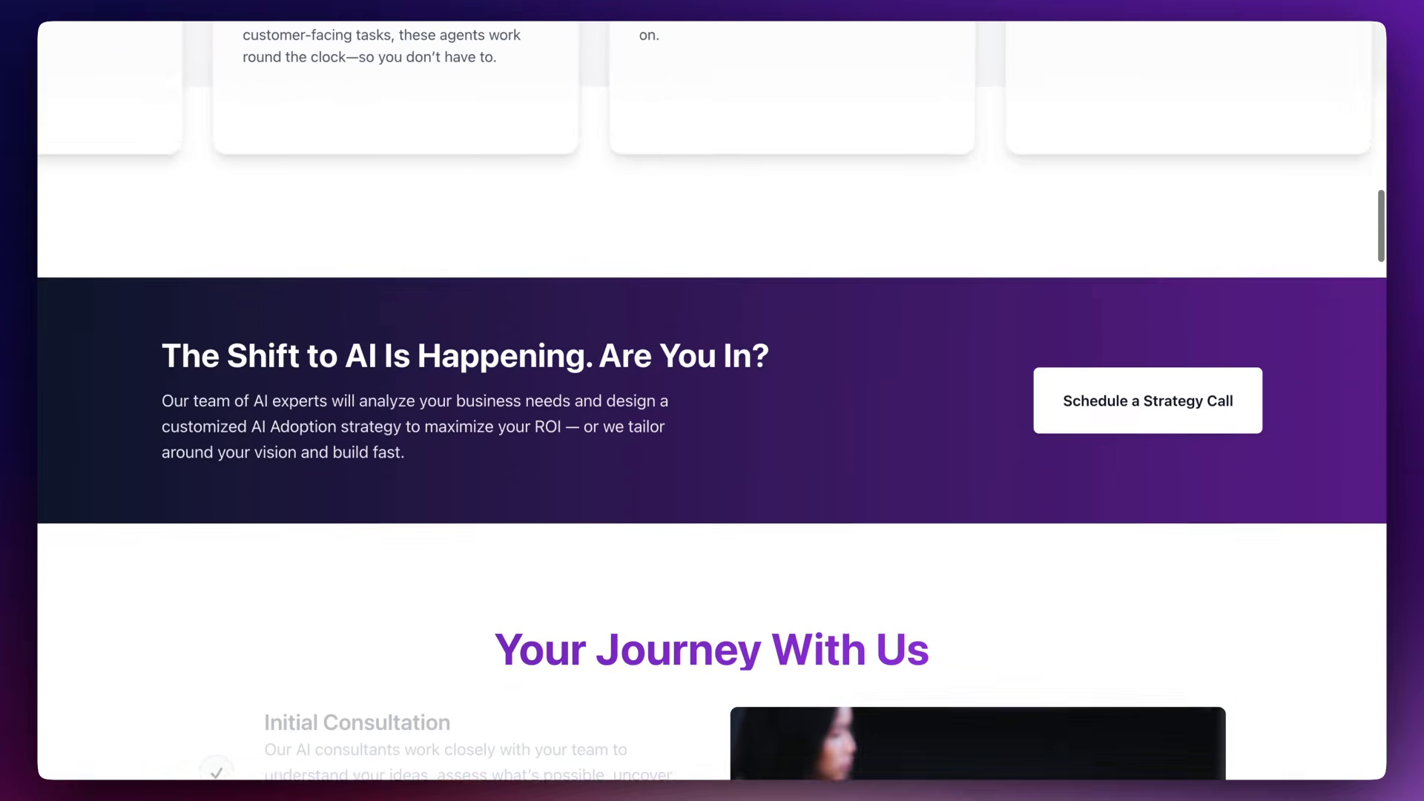
pyautogui.scroll(-4, 712, 401)
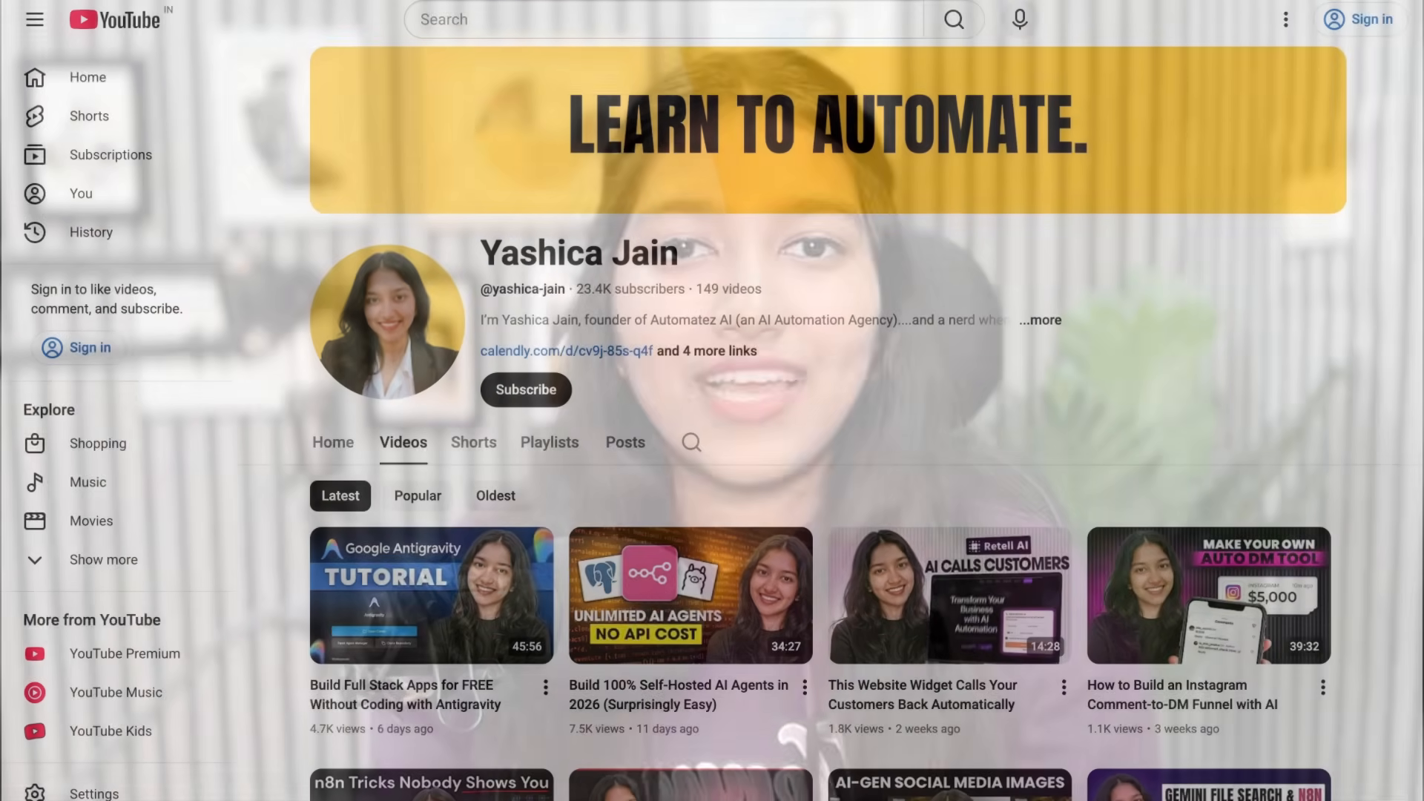
pyautogui.scroll(-5, 828, 423)
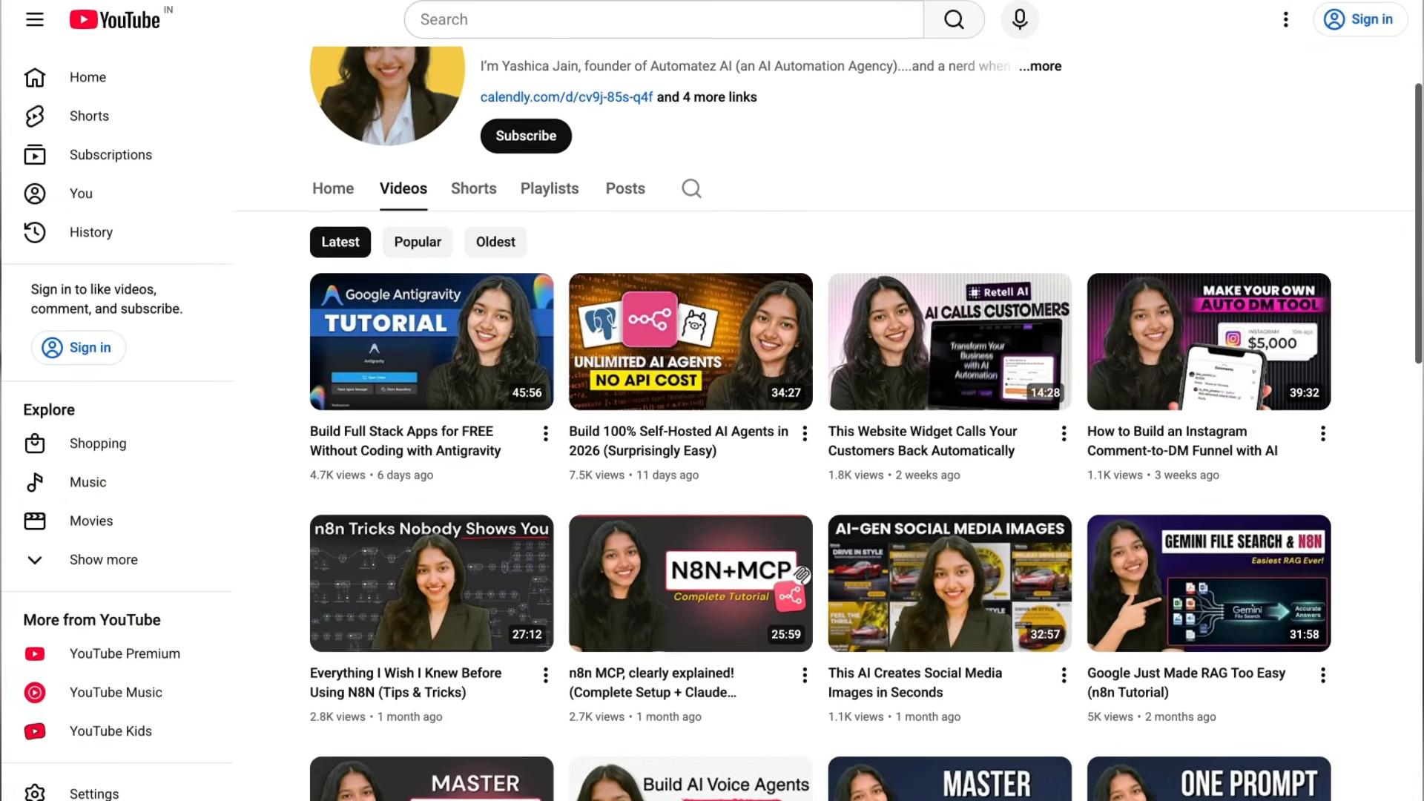
pyautogui.scroll(-2, 828, 423)
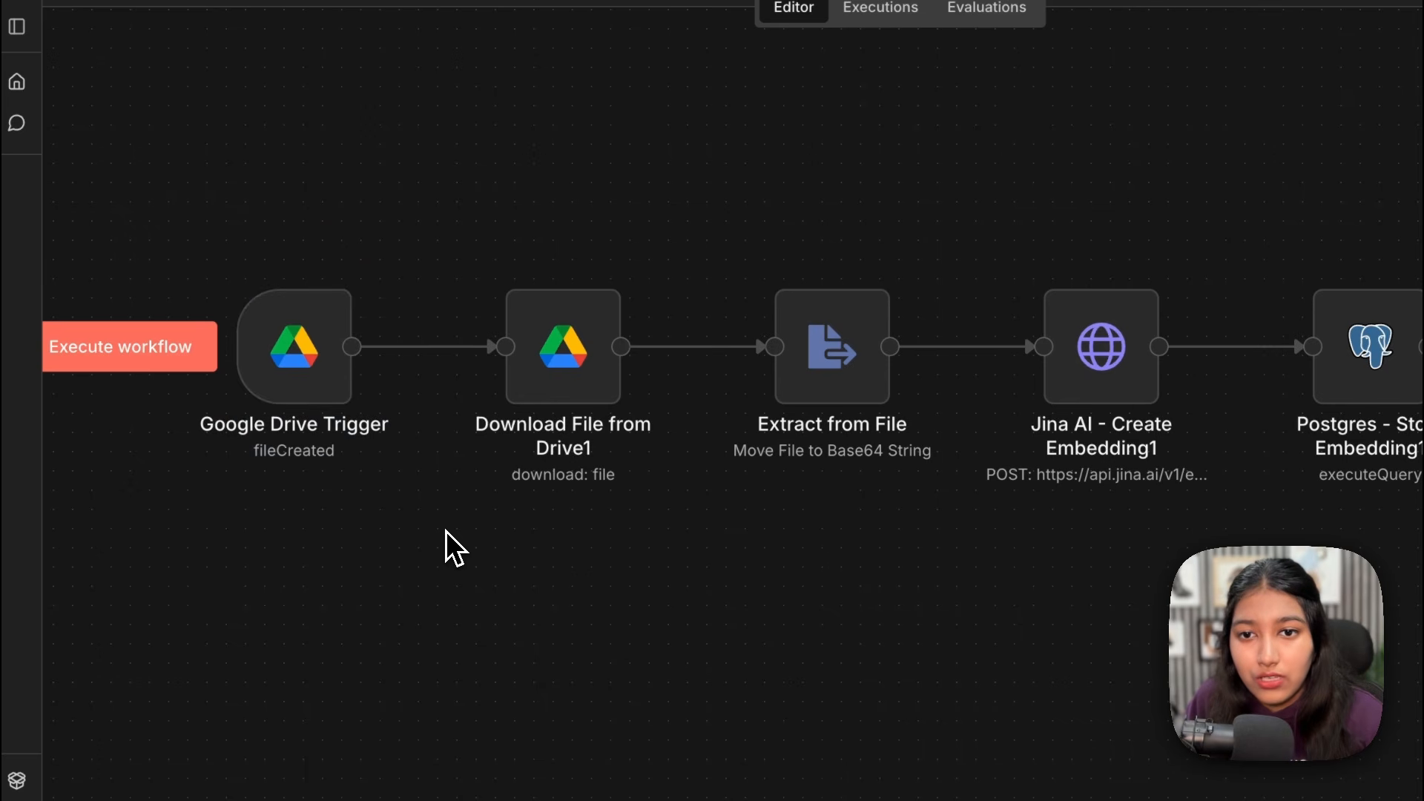
# Step: Switch to n8n and examine the Drive image-embedding workflow and the nodes of the Visual RAG - Search workflow
pyautogui.moveTo(457, 374)
pyautogui.moveTo(455, 224); pyautogui.dragTo(715, 366)
pyautogui.click(788, 254)
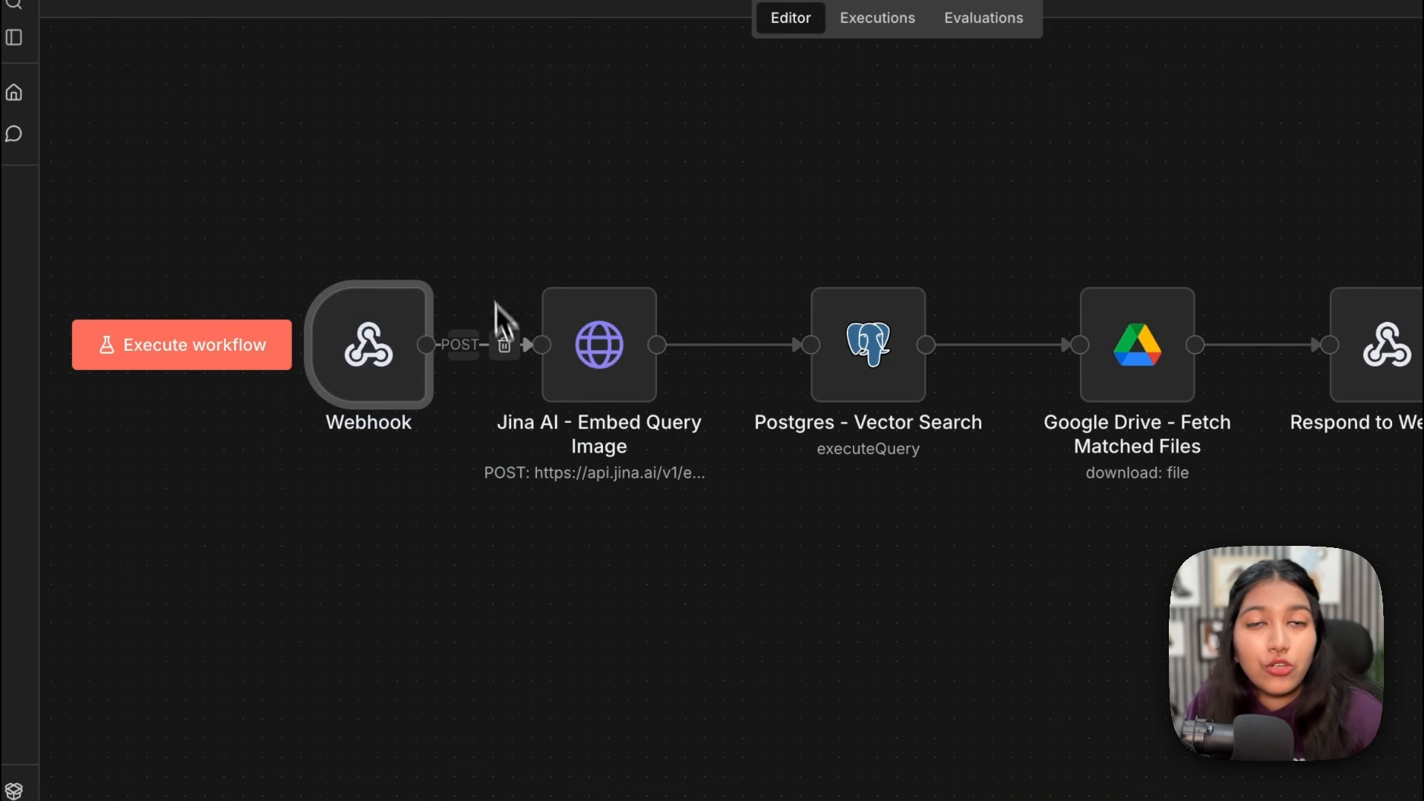
pyautogui.moveTo(479, 252); pyautogui.dragTo(776, 598)
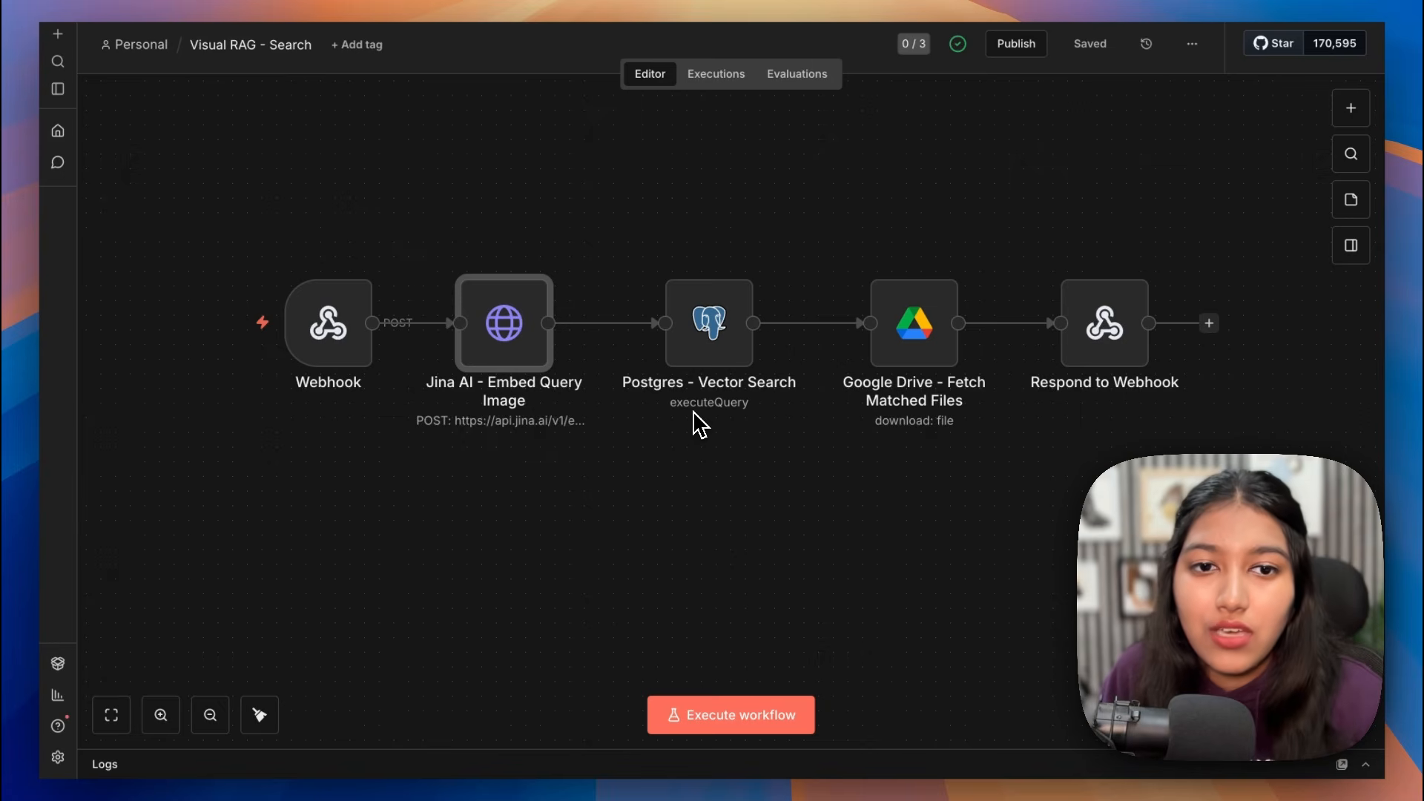
pyautogui.moveTo(803, 226); pyautogui.dragTo(1035, 457)
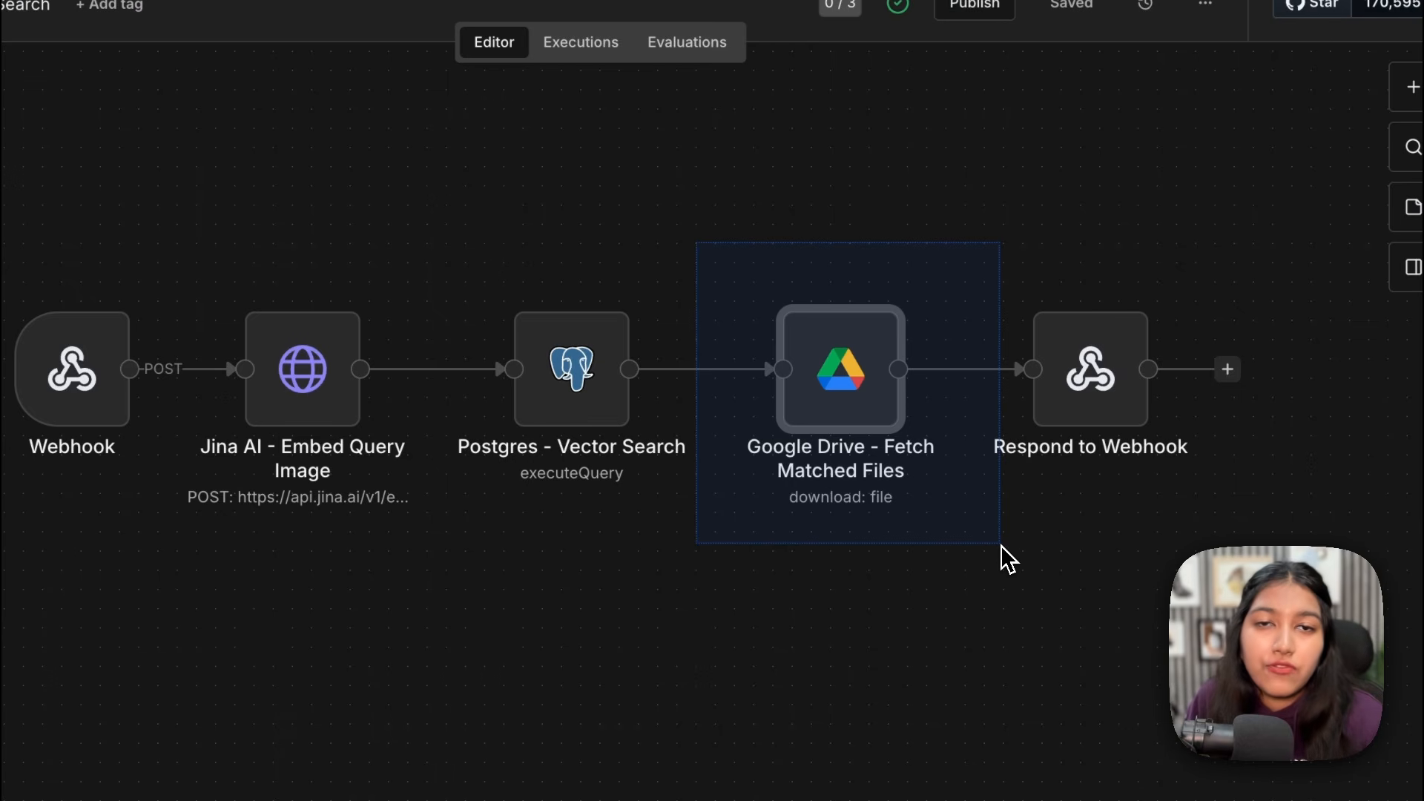
pyautogui.moveTo(999, 545); pyautogui.dragTo(1000, 545)
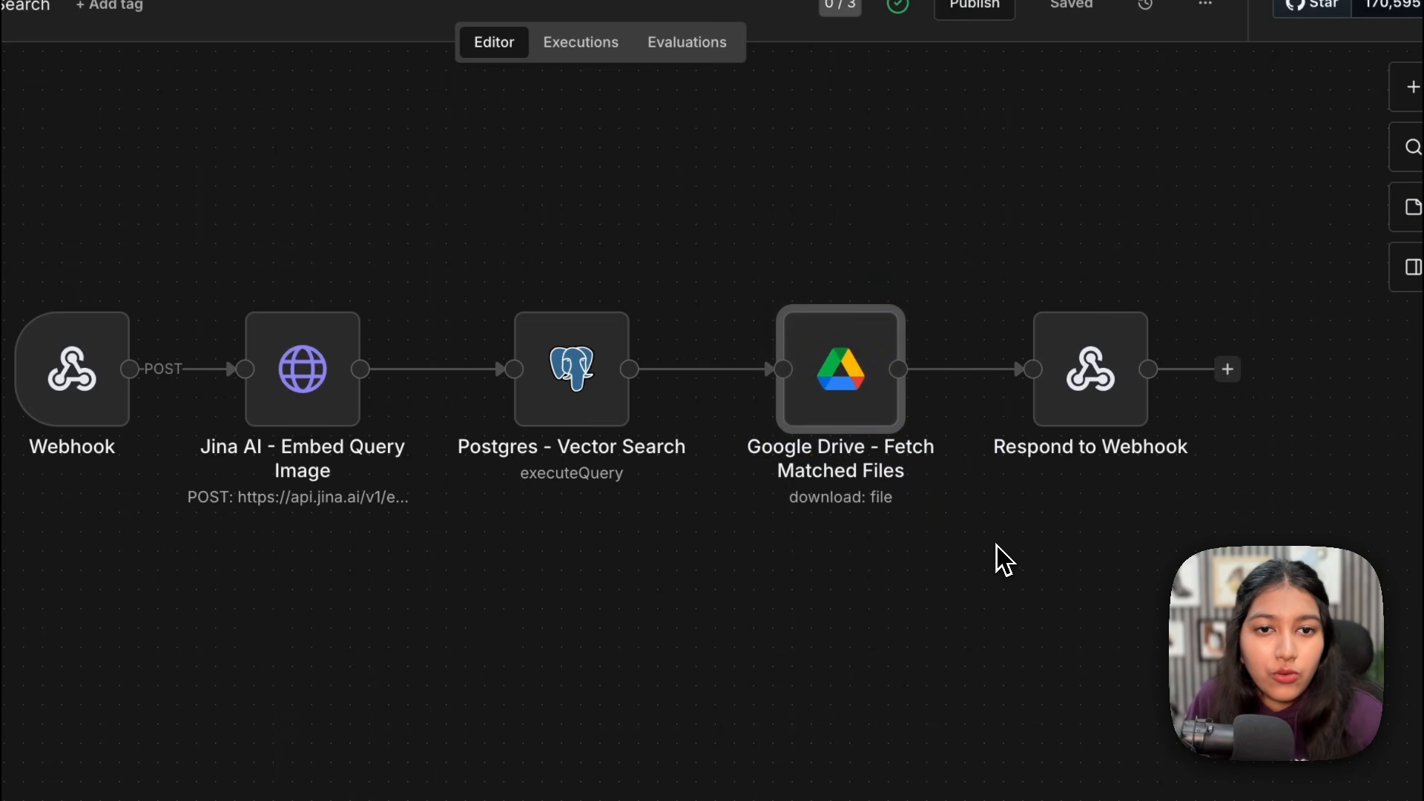
pyautogui.click(996, 546)
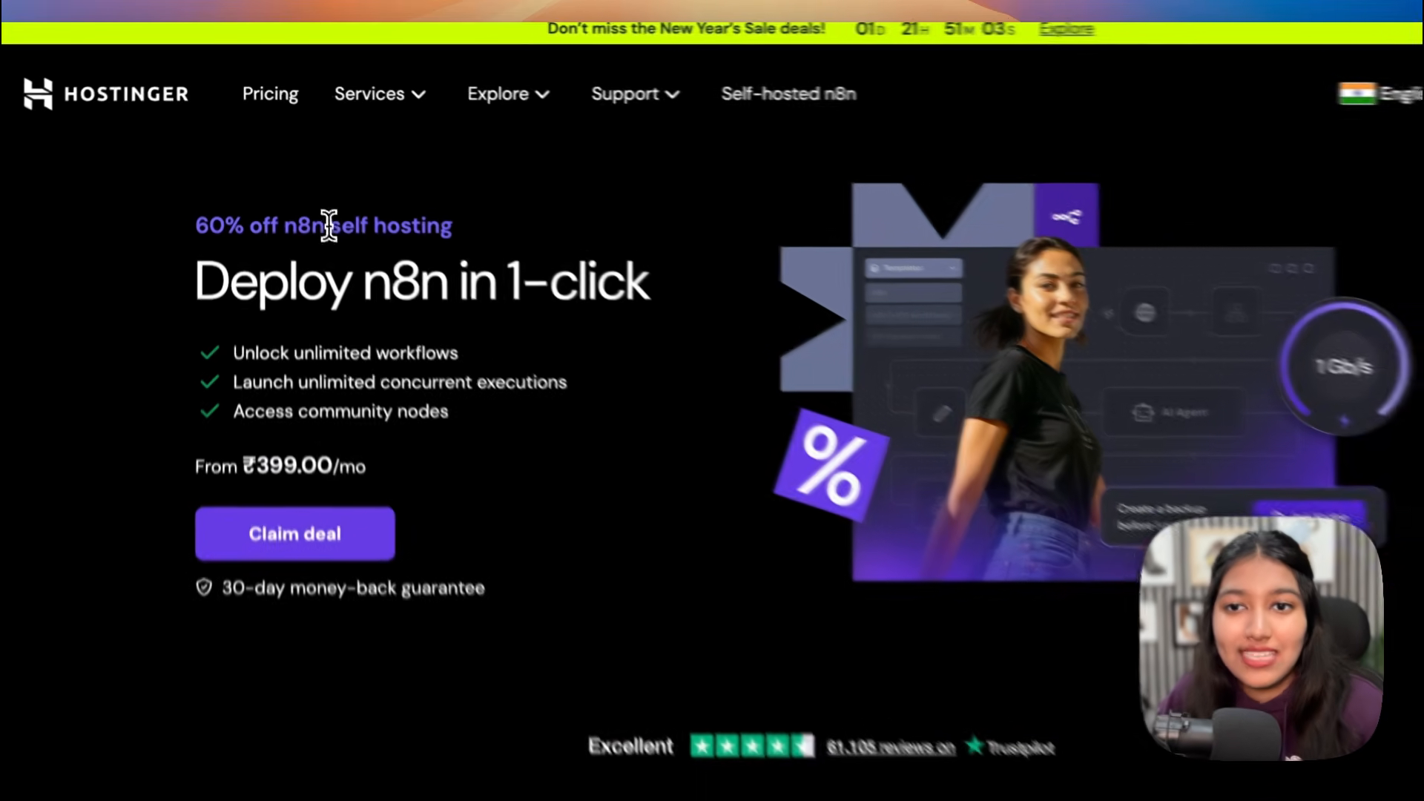
# Step: Switch to the Hostinger page and review the n8n self-hosting discount, listed features and one-click deployment offer
pyautogui.moveTo(311, 189); pyautogui.dragTo(415, 189)
pyautogui.moveTo(478, 293); pyautogui.dragTo(718, 296)
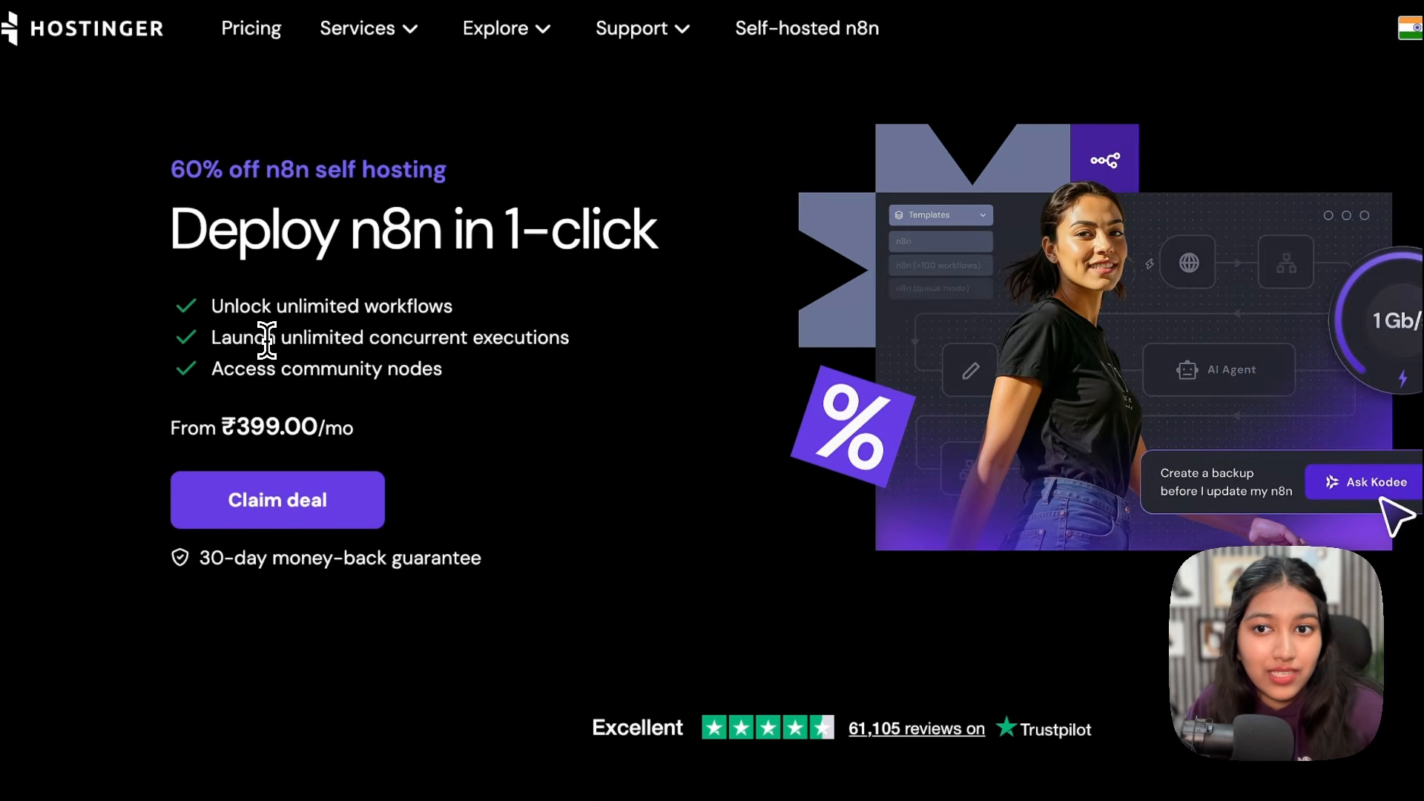
pyautogui.moveTo(265, 337); pyautogui.dragTo(525, 330)
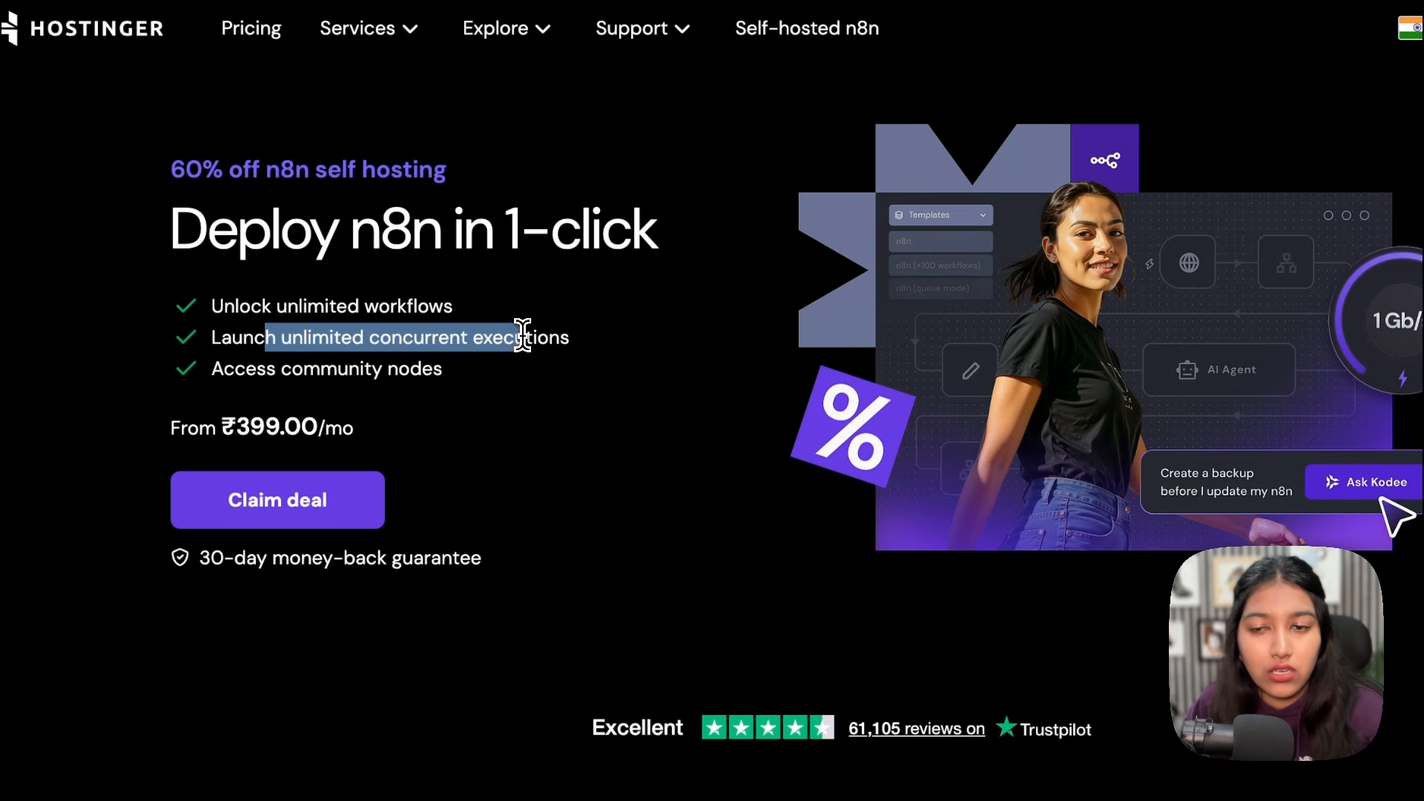
pyautogui.moveTo(212, 368); pyautogui.dragTo(397, 373)
pyautogui.click(506, 379)
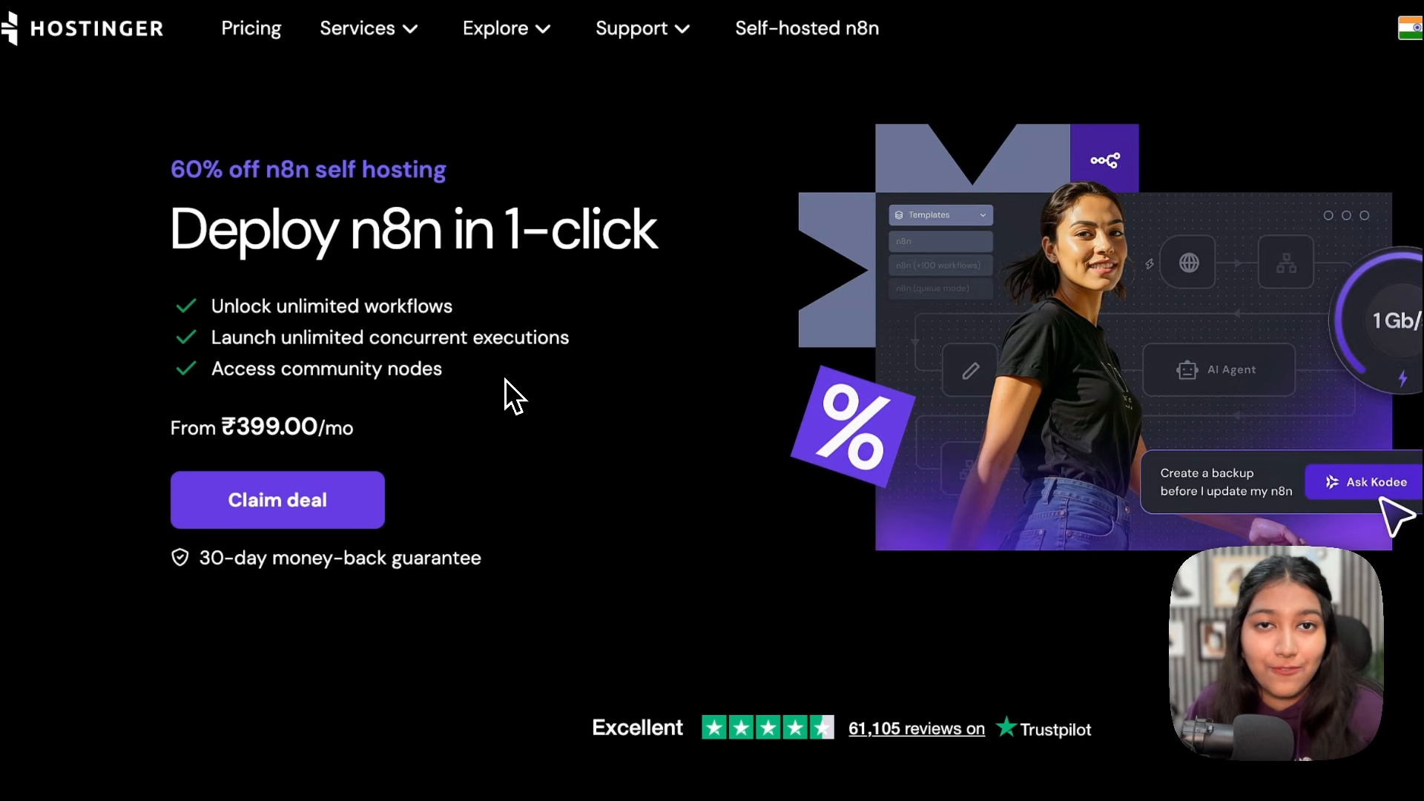
pyautogui.moveTo(170, 230); pyautogui.dragTo(676, 255)
pyautogui.click(673, 238)
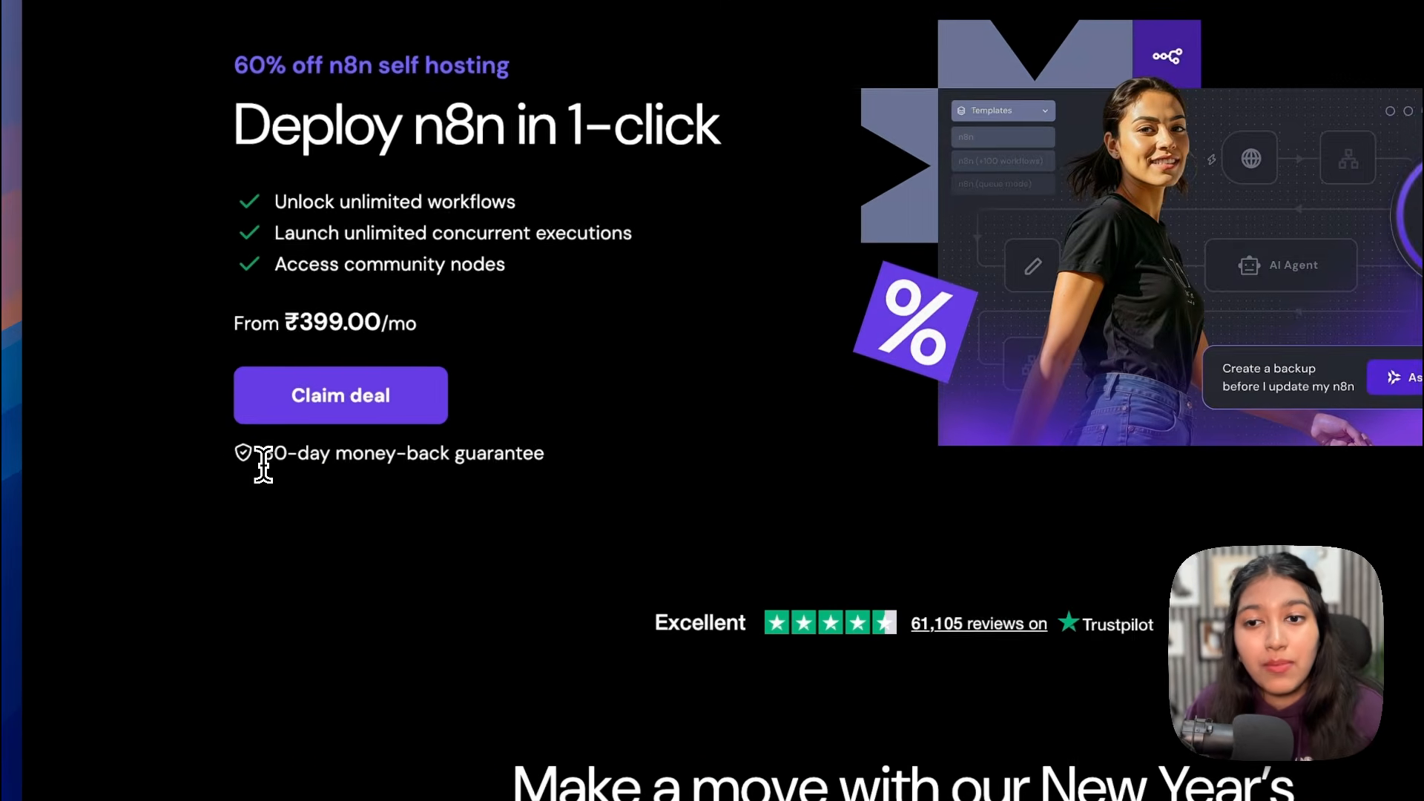
# Step: Check the money-back guarantee of the n8n hosting offer and look over the VPS plans in the New Year's sale
pyautogui.moveTo(221, 486); pyautogui.dragTo(545, 463)
pyautogui.click(557, 461)
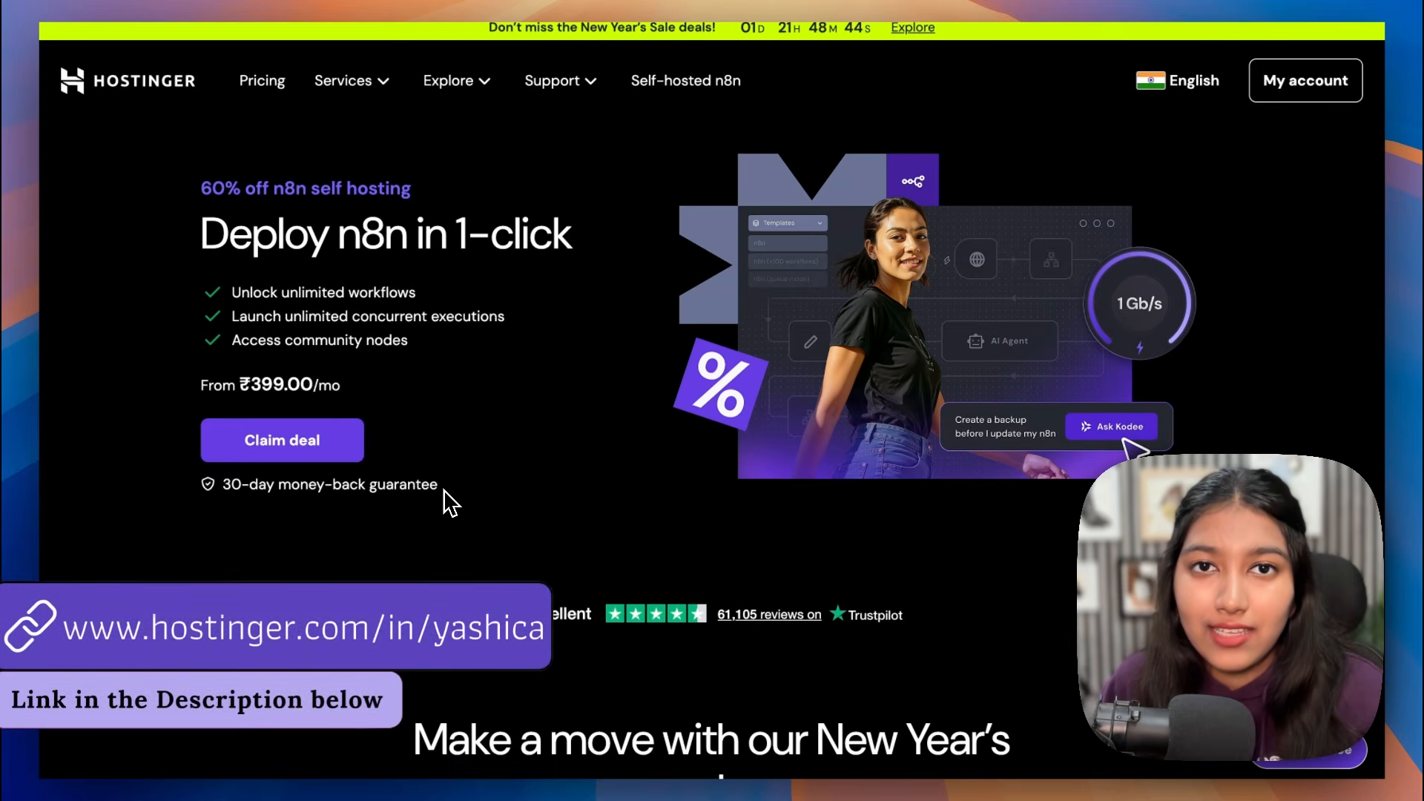
pyautogui.scroll(-5, 449, 504)
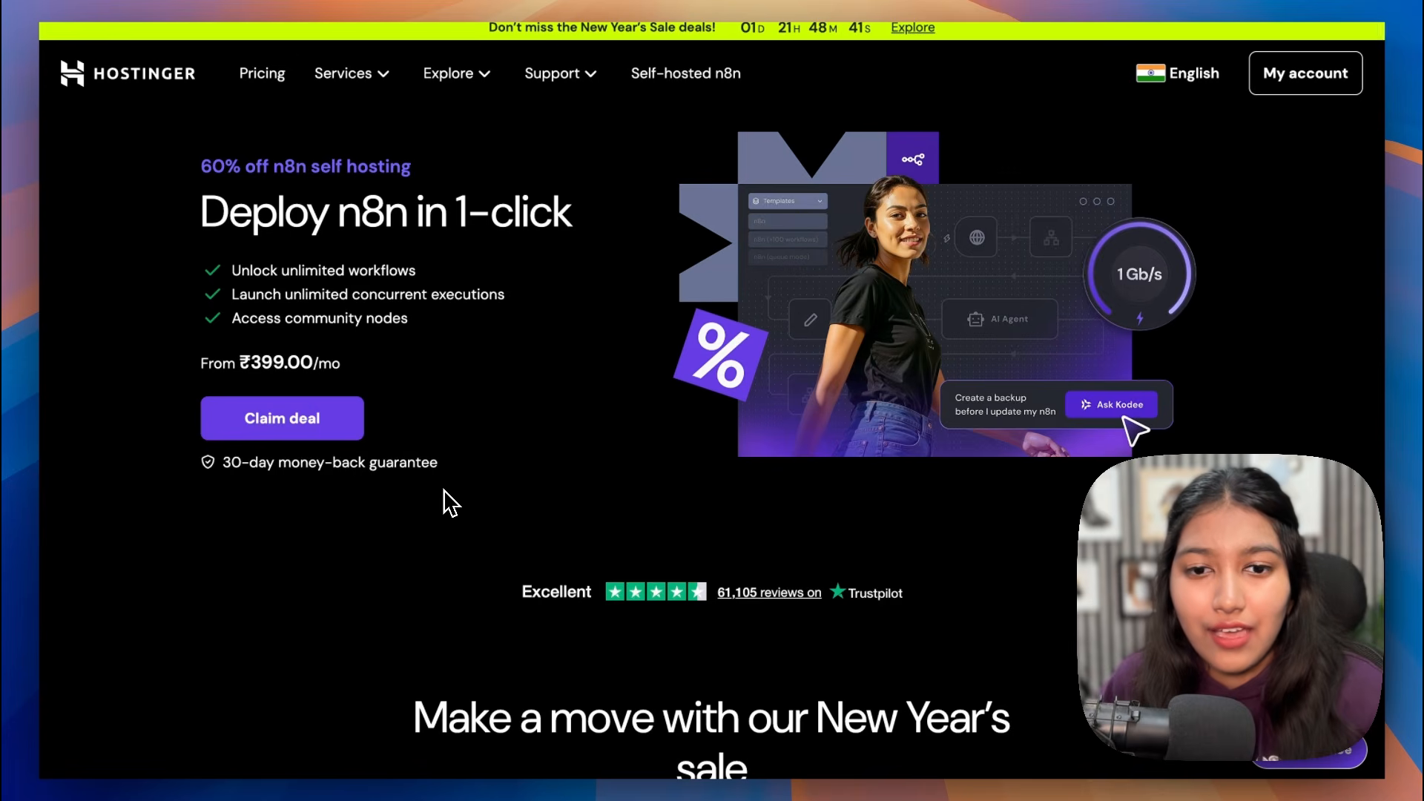
pyautogui.scroll(-7, 444, 491)
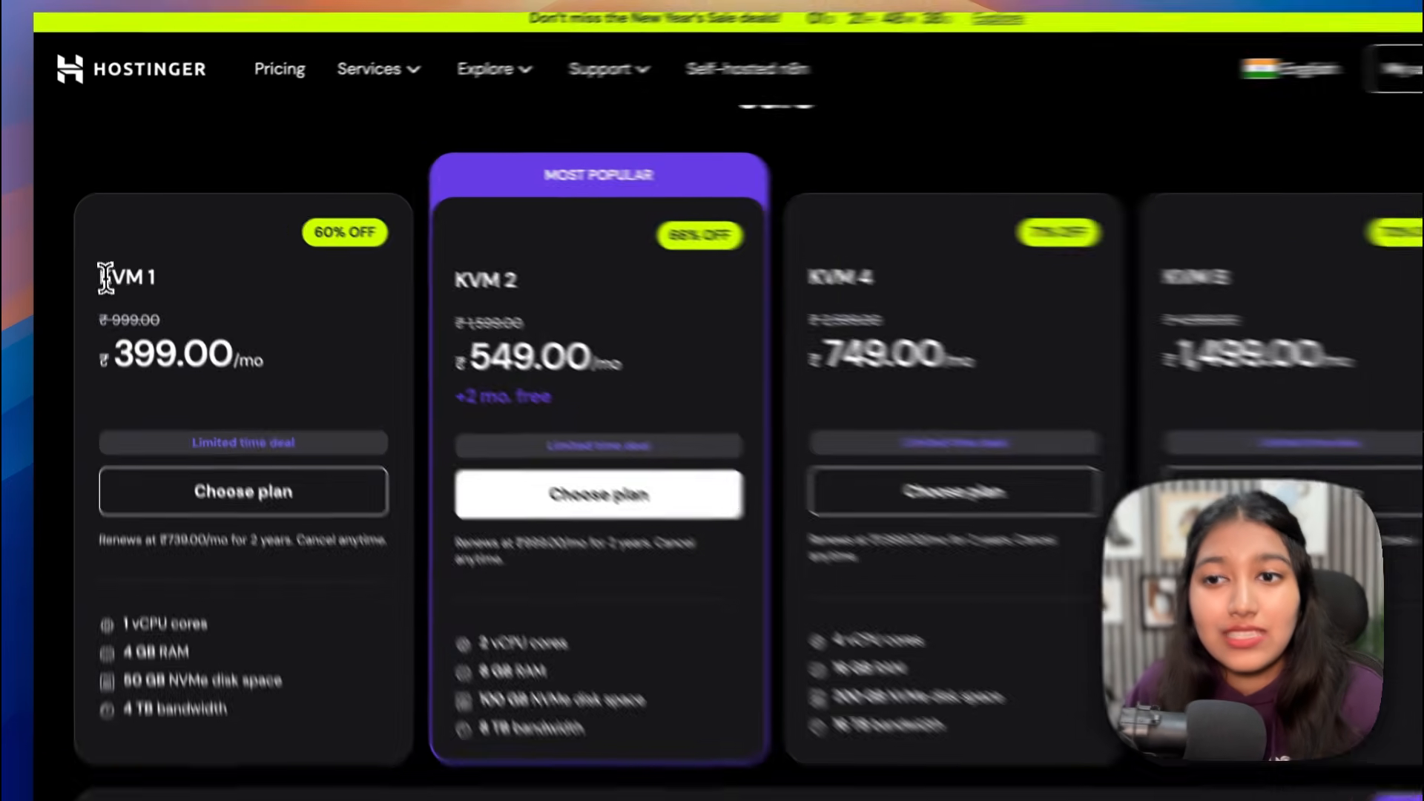
# Step: Compare the KVM 1 and KVM 2 plans, including the KVM 2 cores, RAM, disk space and bandwidth
pyautogui.moveTo(106, 278); pyautogui.dragTo(267, 291)
pyautogui.moveTo(454, 279); pyautogui.dragTo(552, 278)
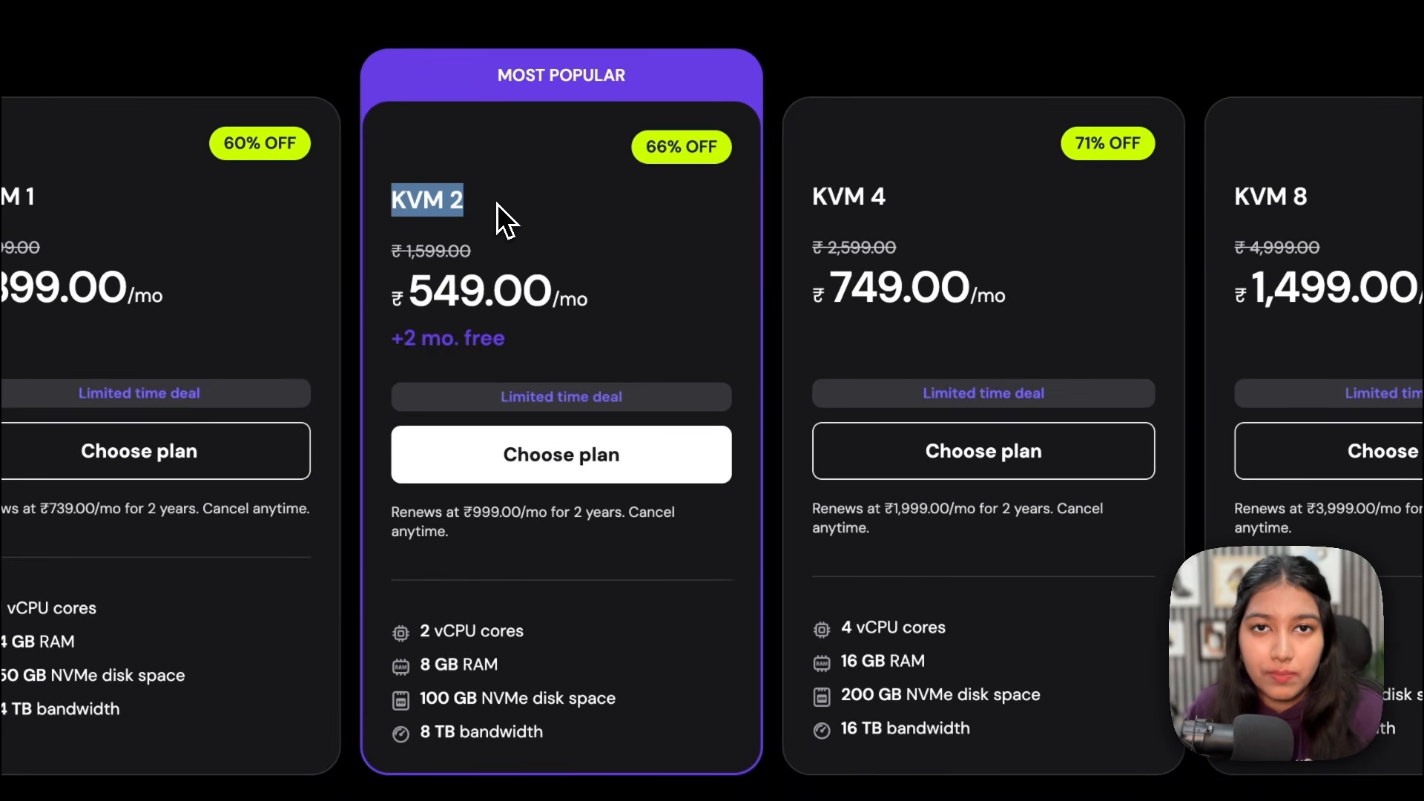
pyautogui.moveTo(419, 630); pyautogui.dragTo(579, 748)
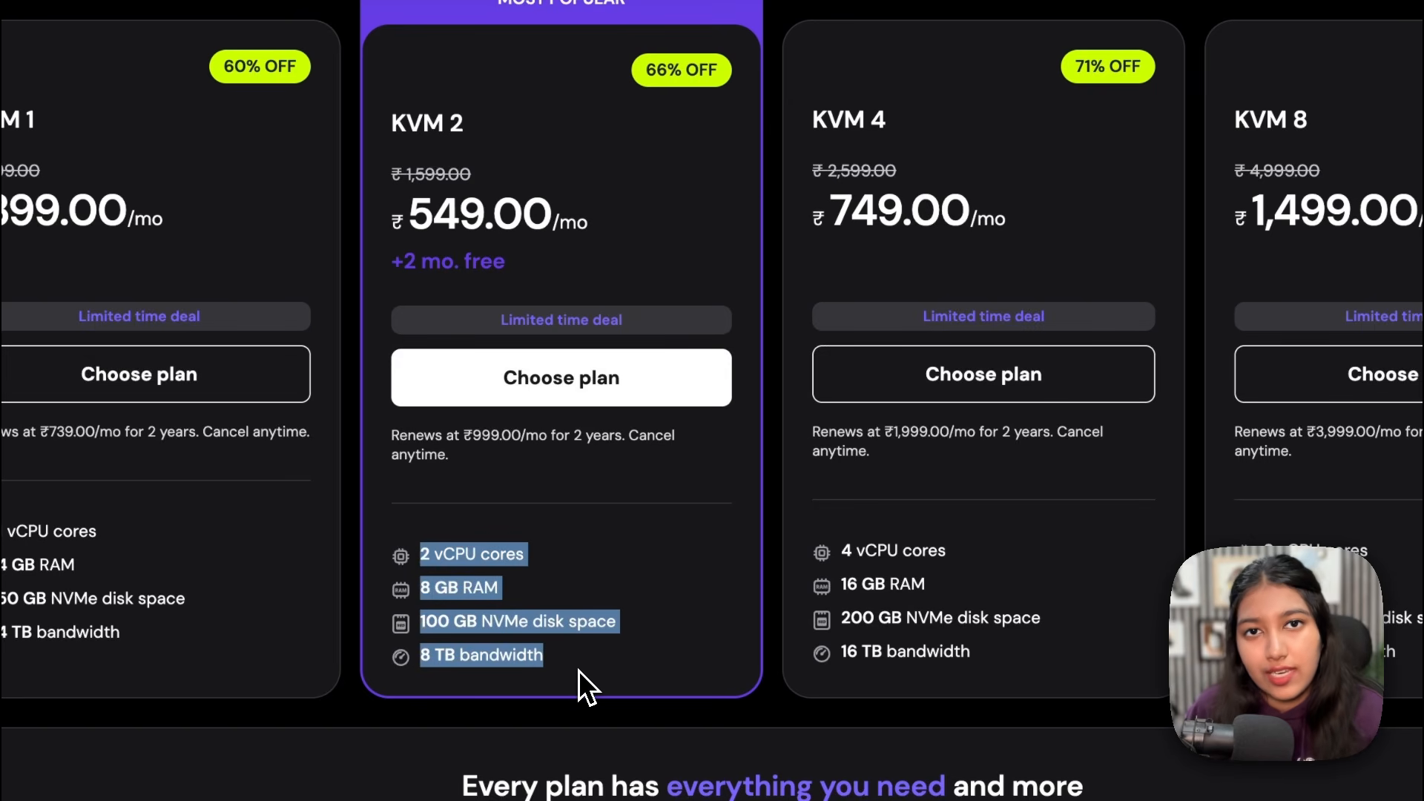
pyautogui.scroll(4, 718, 148)
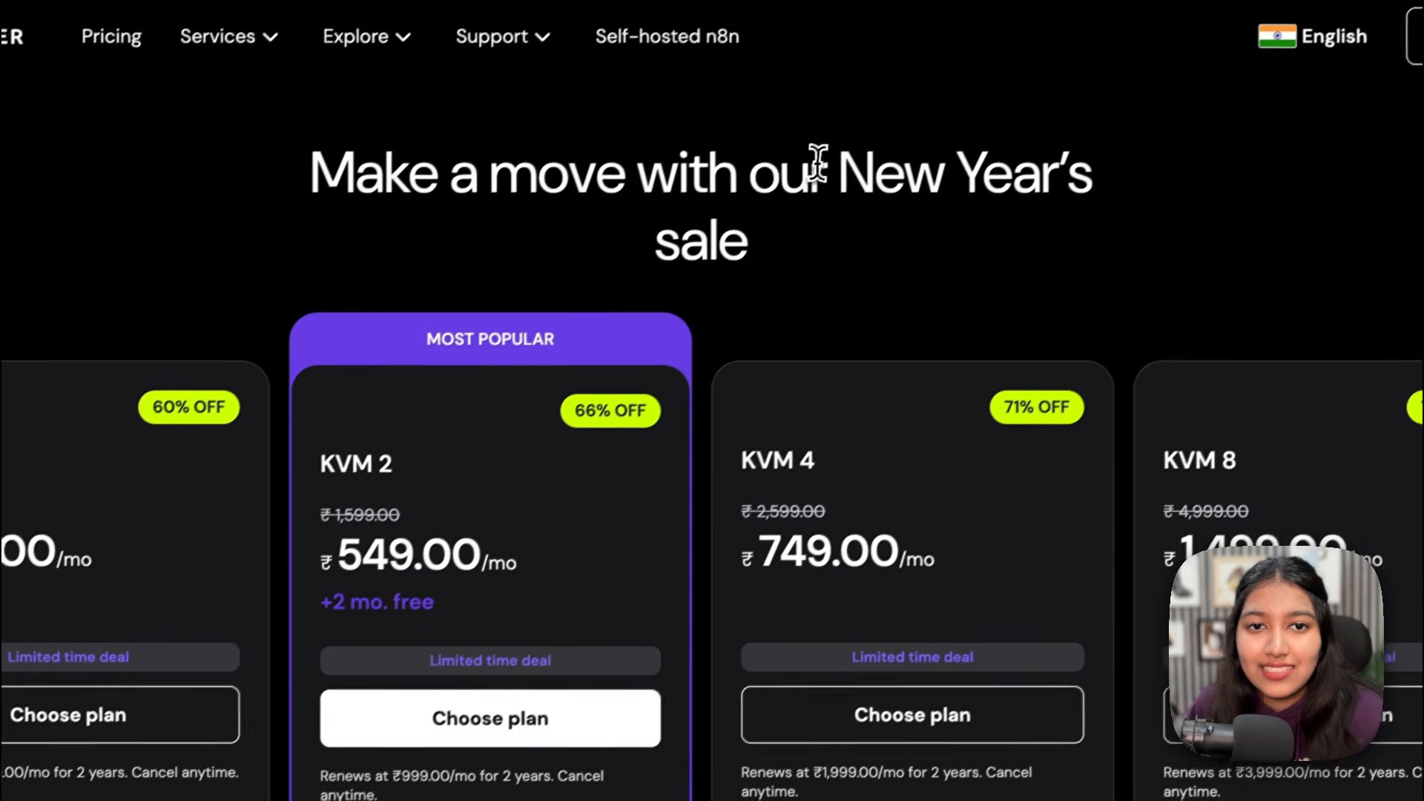
pyautogui.moveTo(818, 162); pyautogui.dragTo(1075, 270)
pyautogui.scroll(-2, 1031, 262)
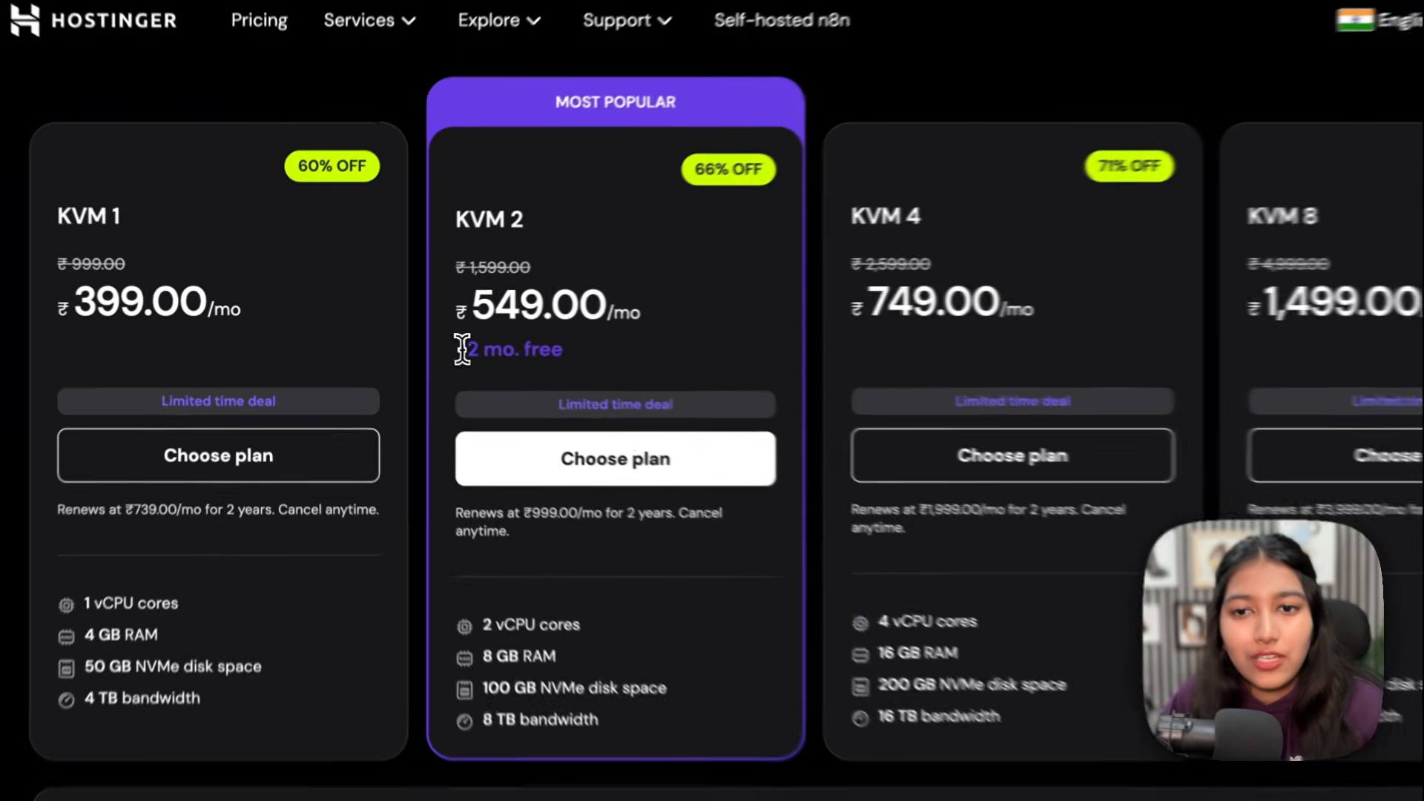
# Step: Check the KVM 2 plan's monthly price and free extra months, and choose that plan for the cart
pyautogui.moveTo(462, 349); pyautogui.dragTo(577, 352)
pyautogui.click(585, 363)
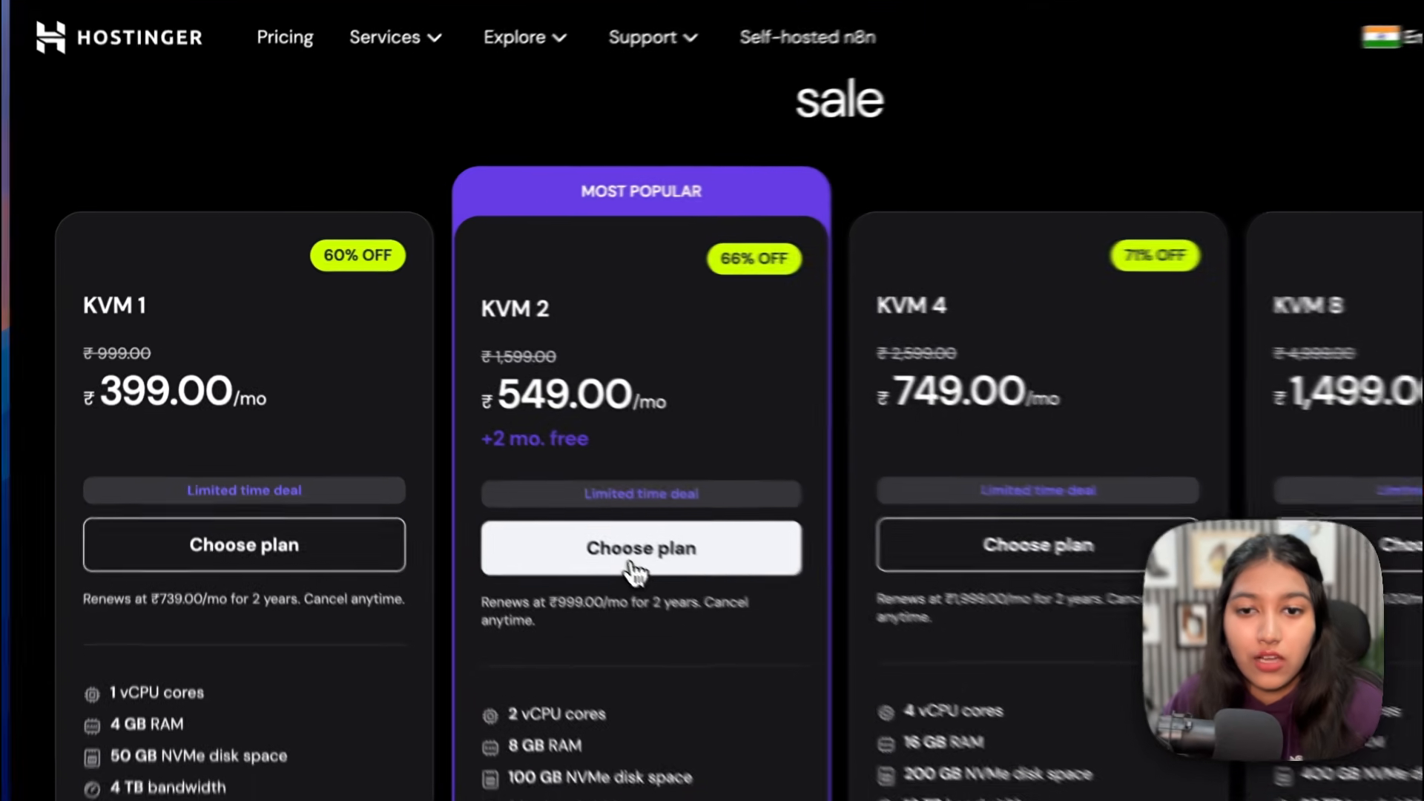
pyautogui.click(528, 489)
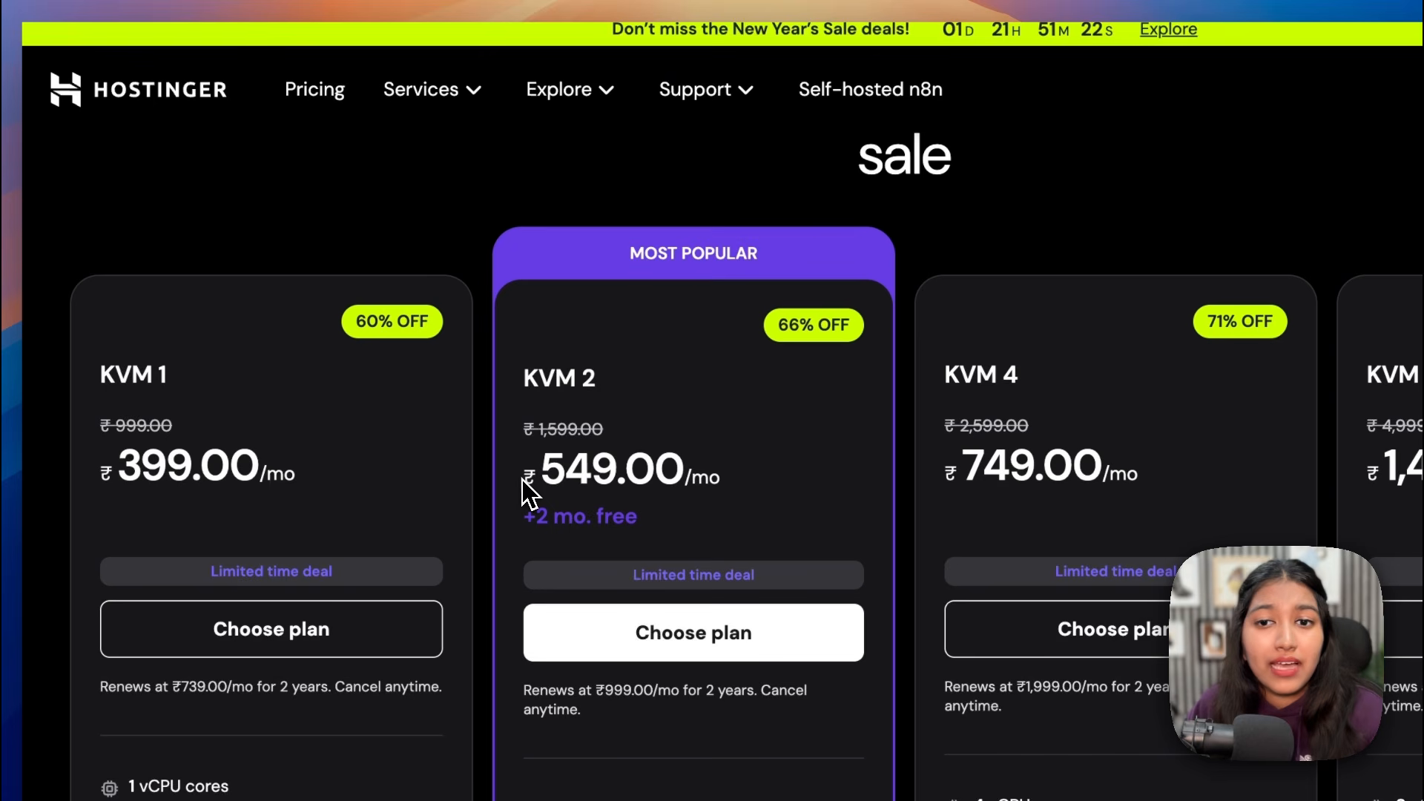
pyautogui.moveTo(523, 481); pyautogui.dragTo(734, 489)
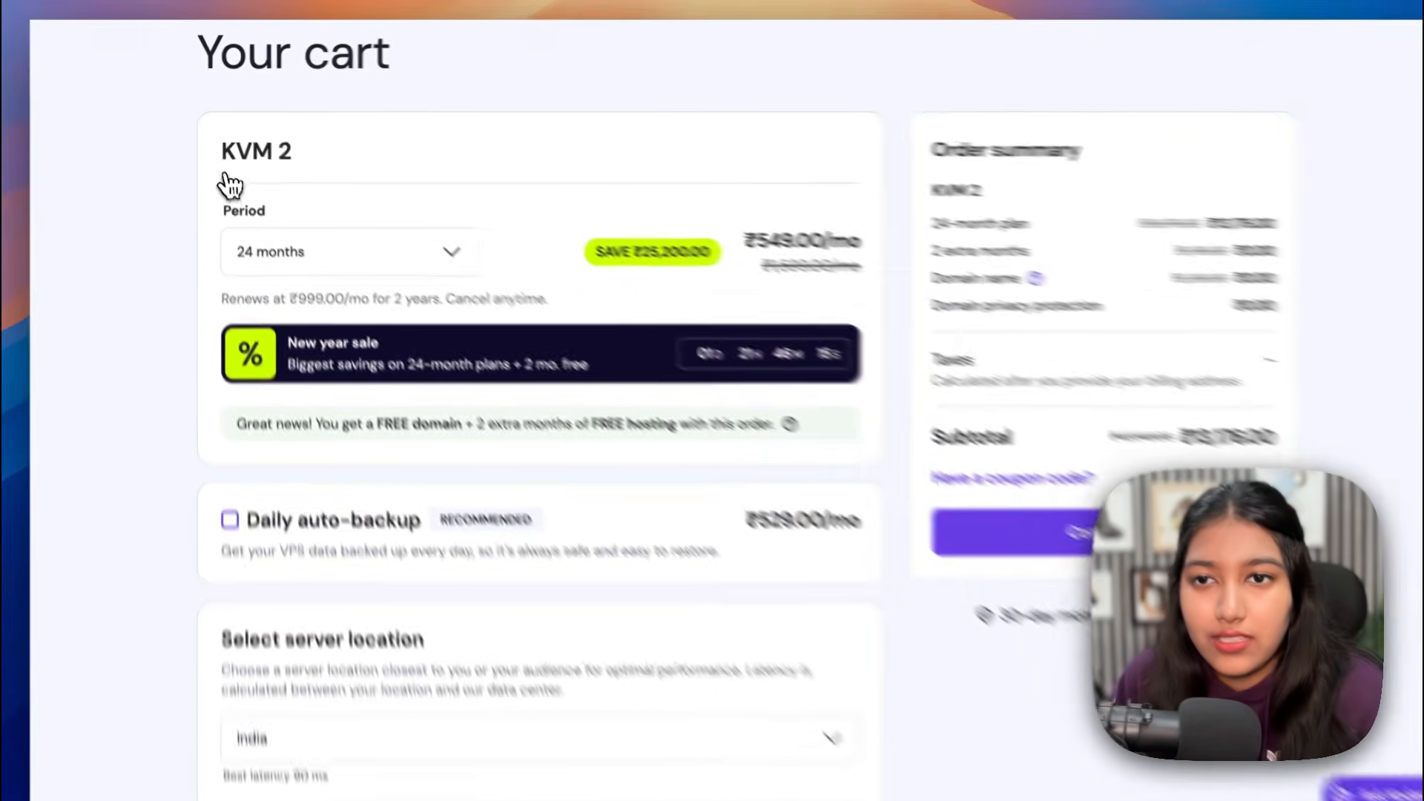
# Step: Review the KVM 2 cart's billing period and its free domain and free hosting offer
pyautogui.moveTo(228, 181); pyautogui.dragTo(435, 191)
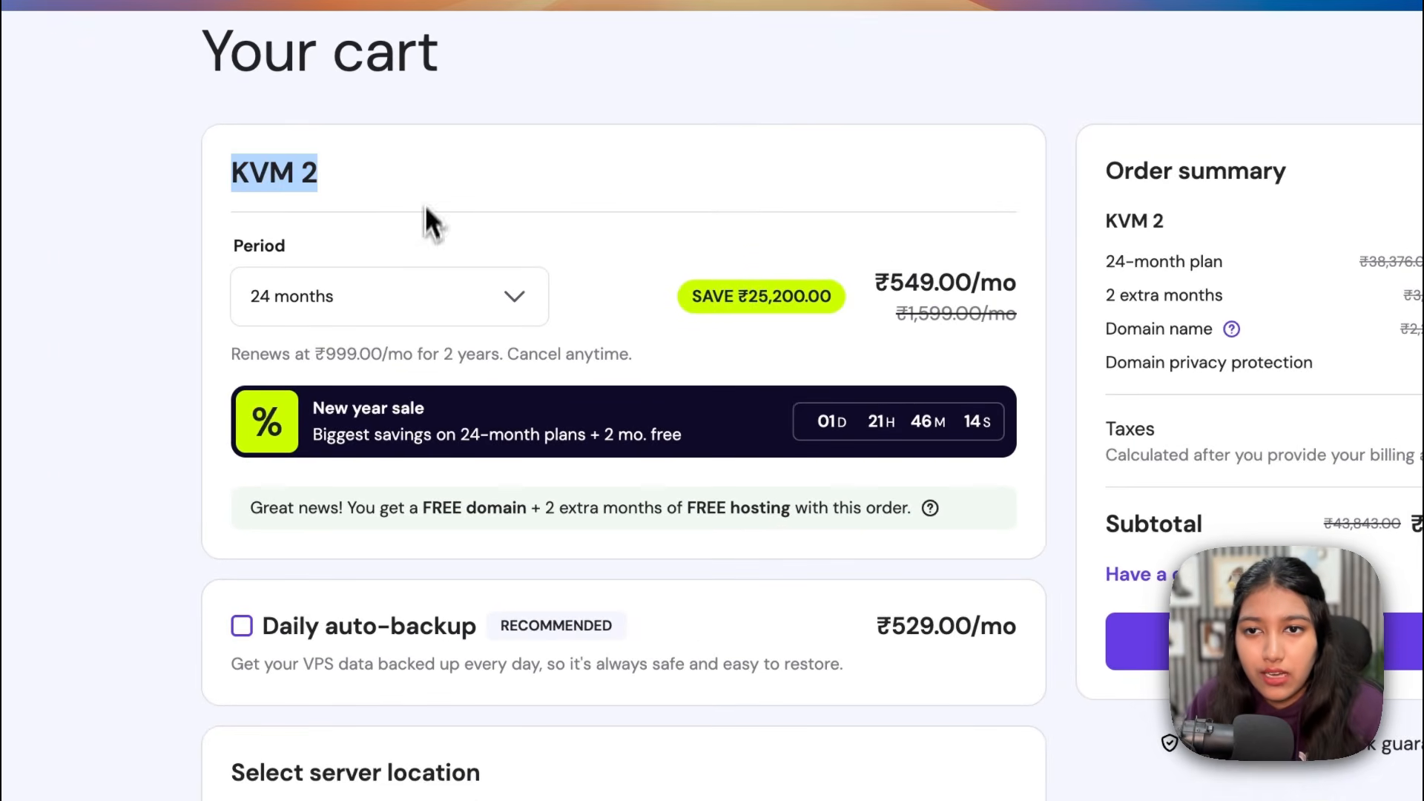
pyautogui.click(310, 310)
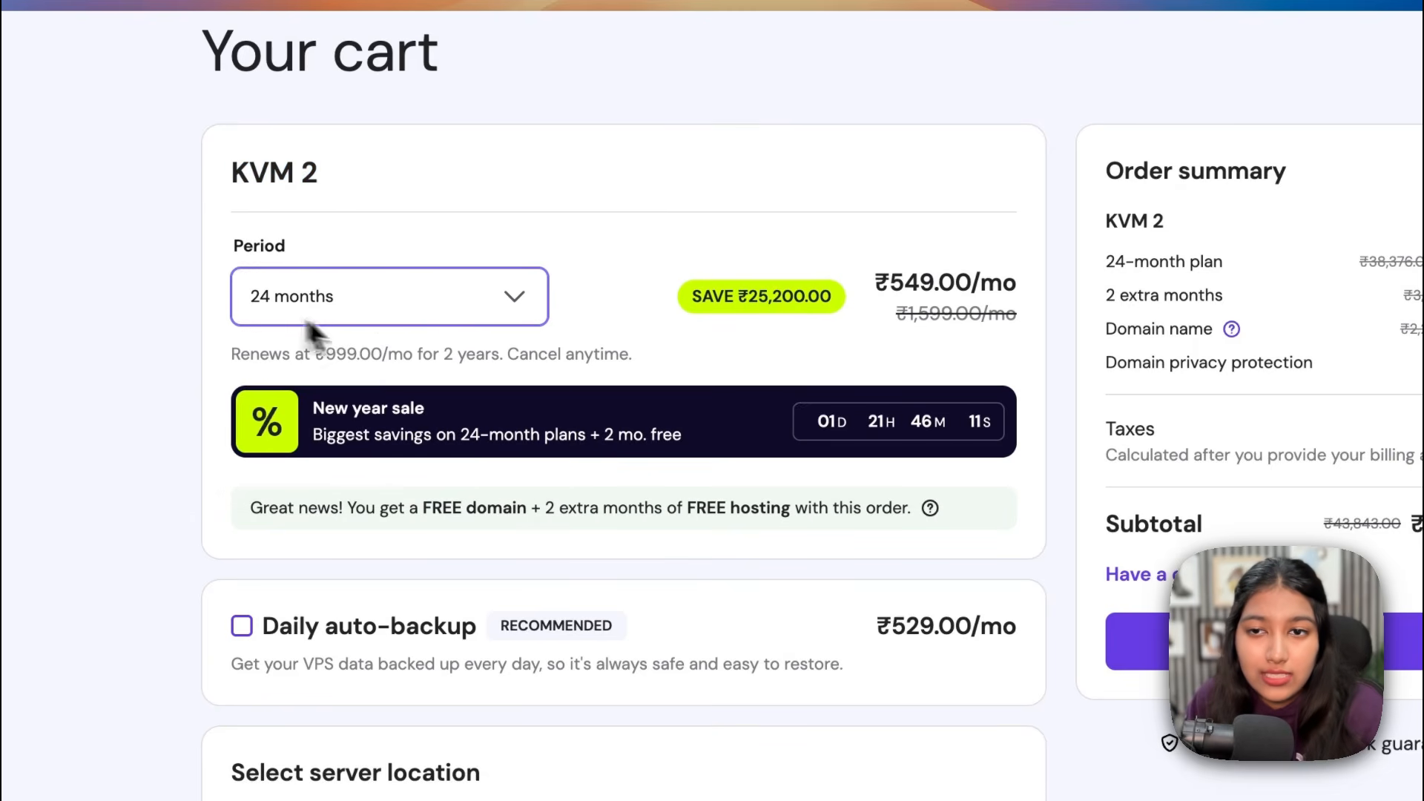
pyautogui.moveTo(375, 510); pyautogui.dragTo(740, 512)
pyautogui.moveTo(556, 511); pyautogui.dragTo(772, 513)
pyautogui.click(771, 513)
pyautogui.scroll(-5, 521, 364)
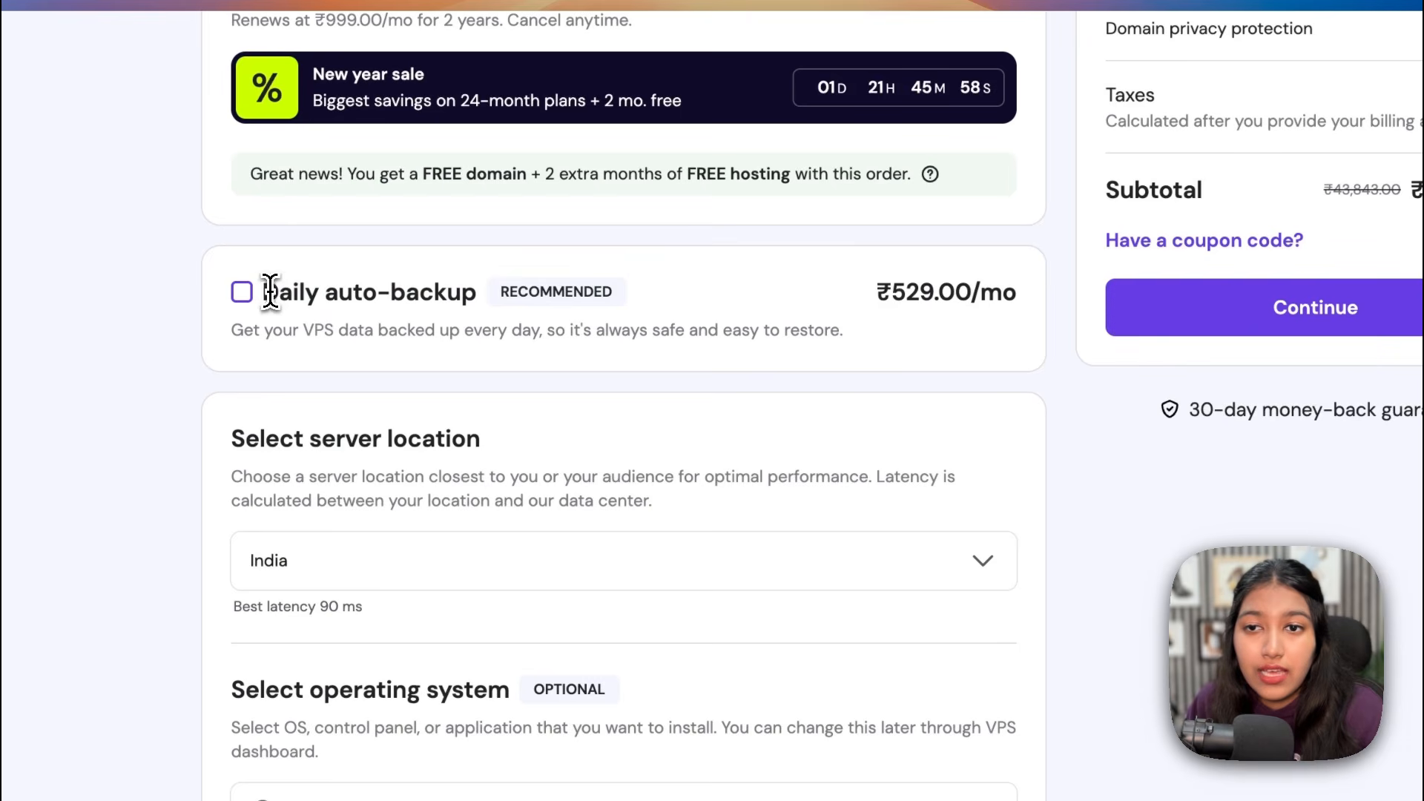
# Step: Review the daily auto-backup and server location options in the cart, and select n8n as the application
pyautogui.moveTo(261, 292); pyautogui.dragTo(479, 301)
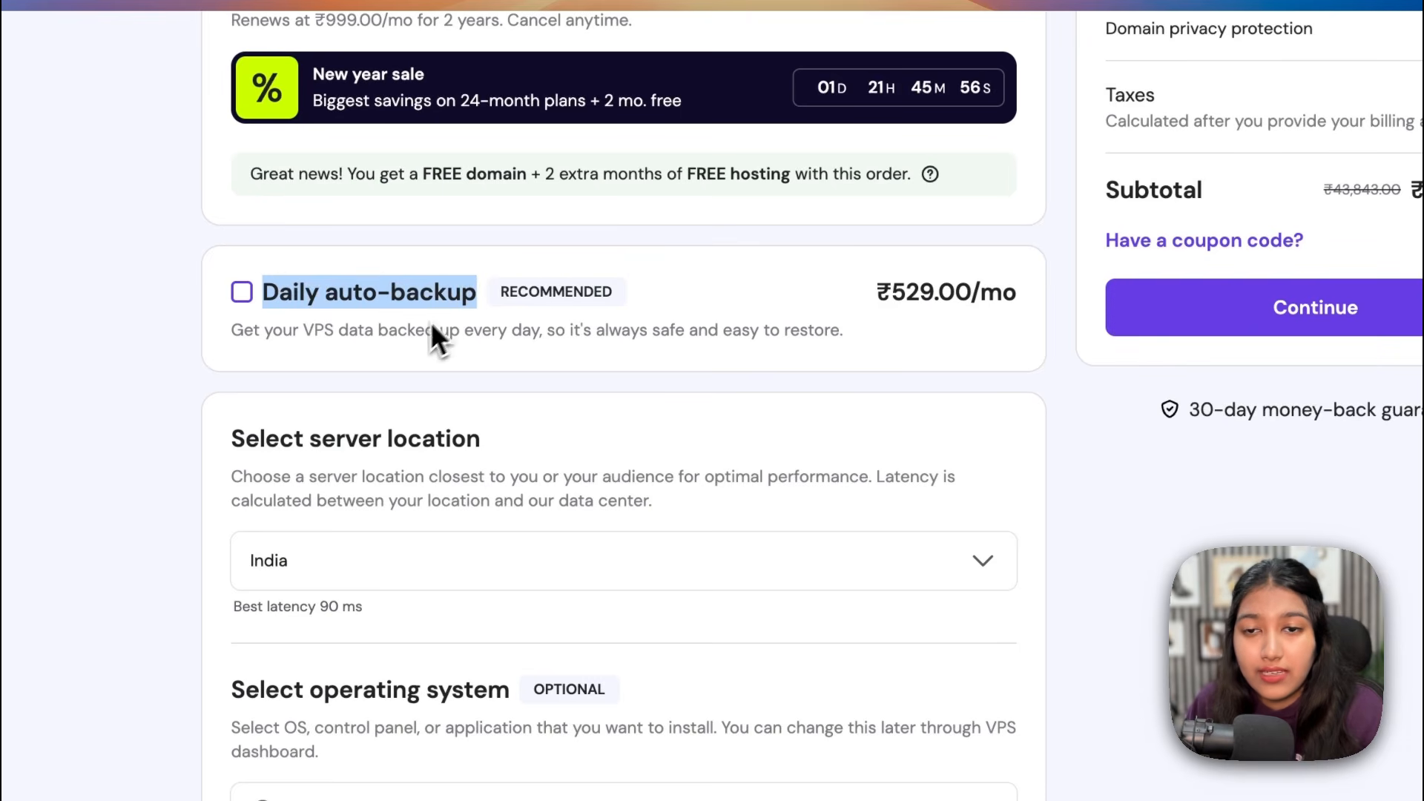
pyautogui.scroll(-5, 422, 350)
pyautogui.moveTo(266, 92); pyautogui.dragTo(528, 96)
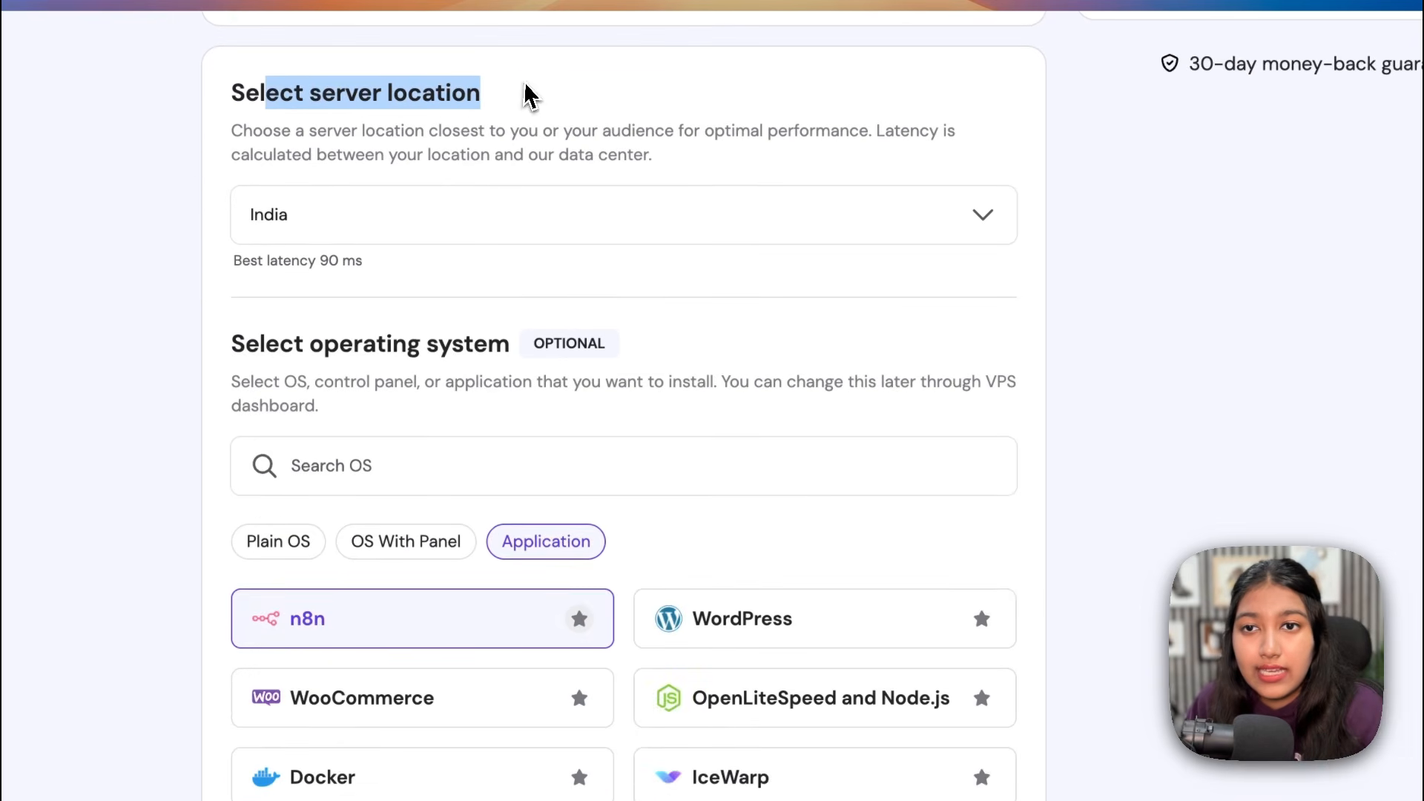
pyautogui.click(451, 206)
pyautogui.click(457, 213)
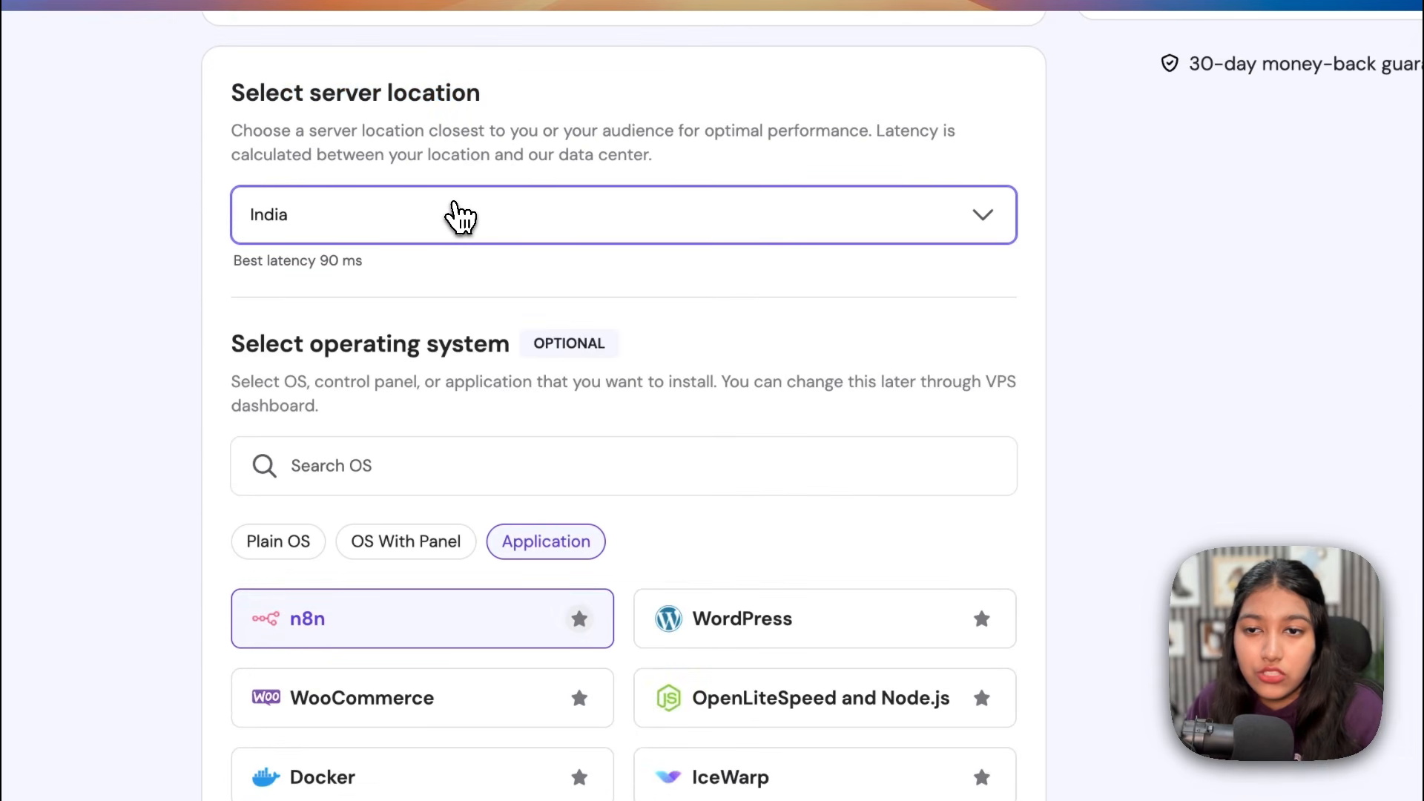
pyautogui.moveTo(293, 344); pyautogui.dragTo(608, 345)
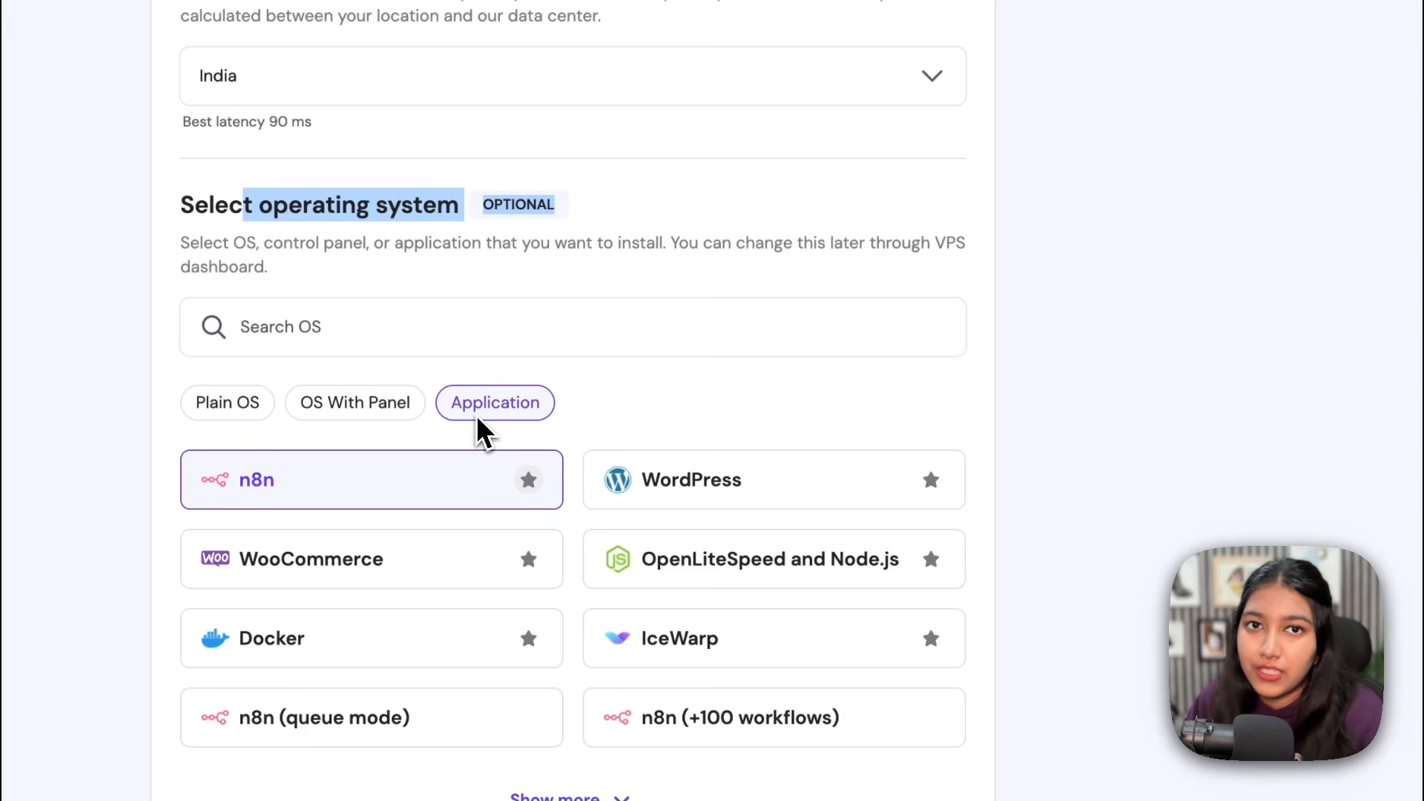
pyautogui.click(371, 478)
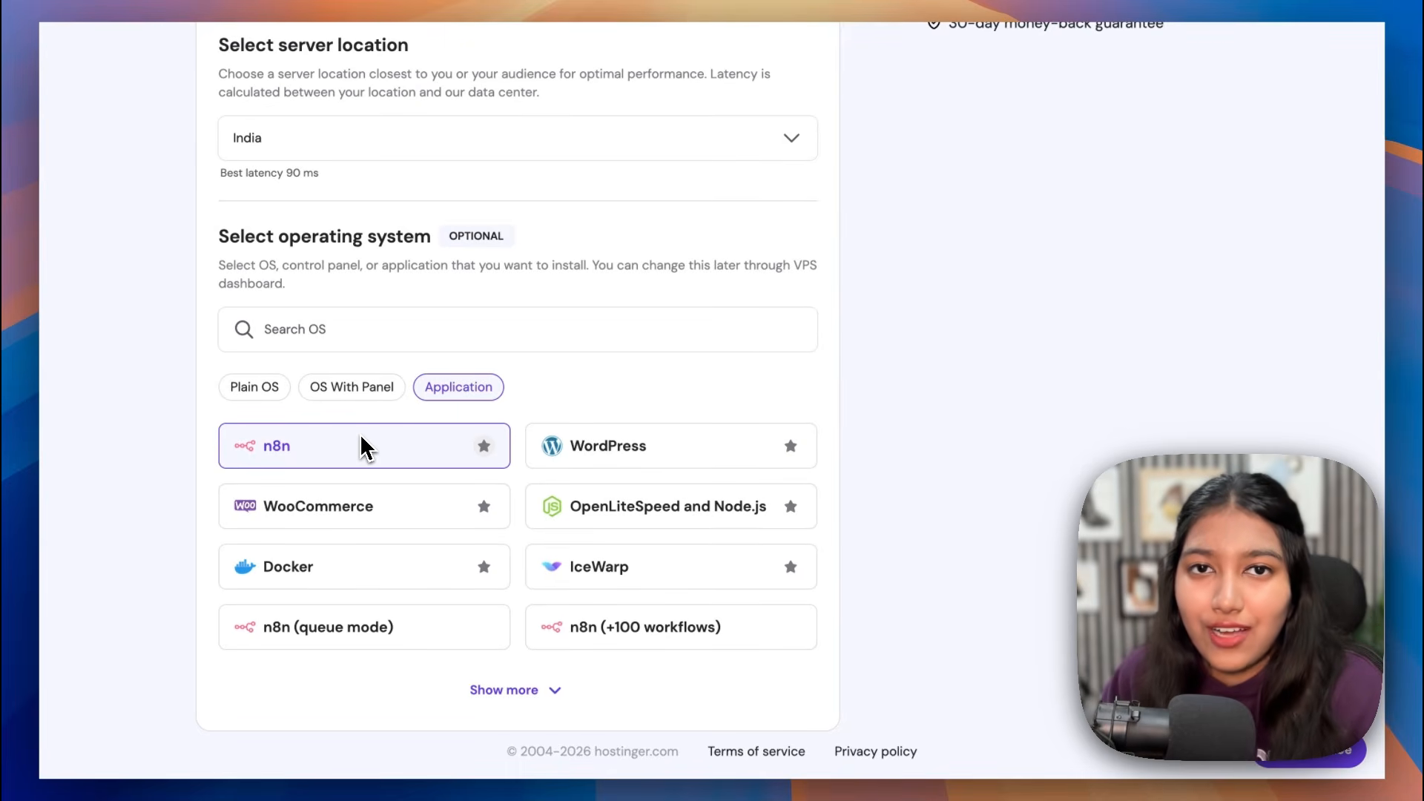
# Step: Check the extra months in the order summary and apply the promotional coupon code to the 24-month KVM 2 plan
pyautogui.scroll(5, 364, 448)
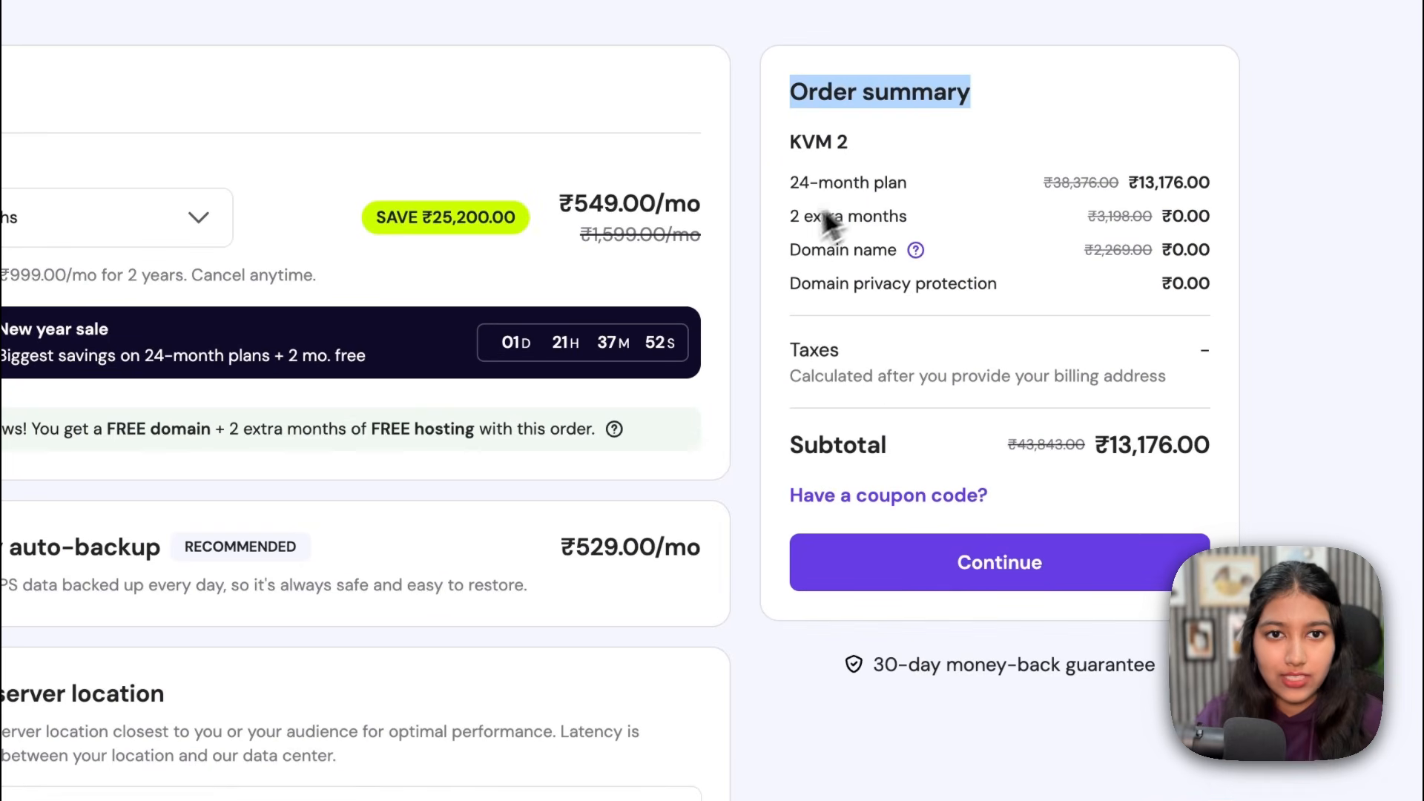
pyautogui.moveTo(788, 216); pyautogui.dragTo(909, 222)
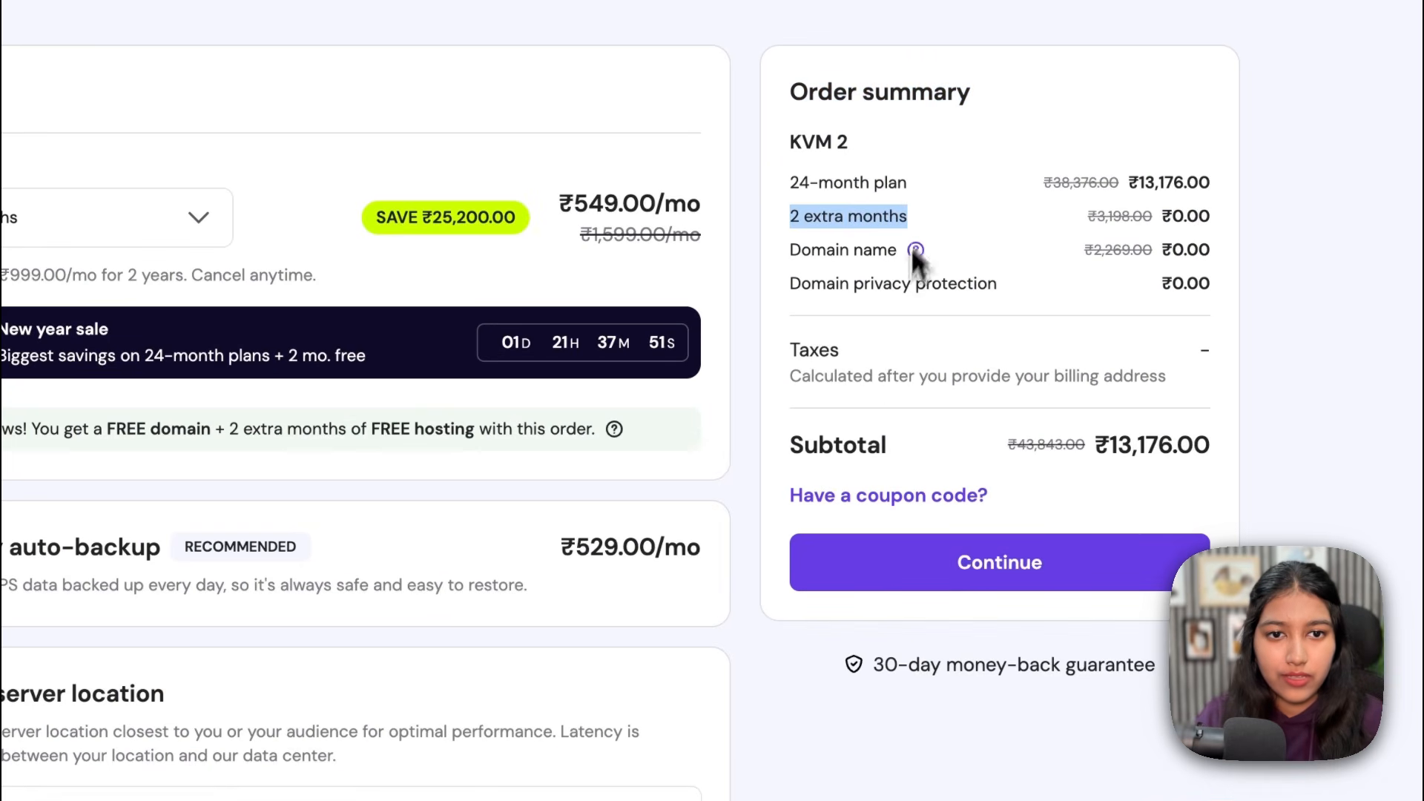
pyautogui.click(875, 495)
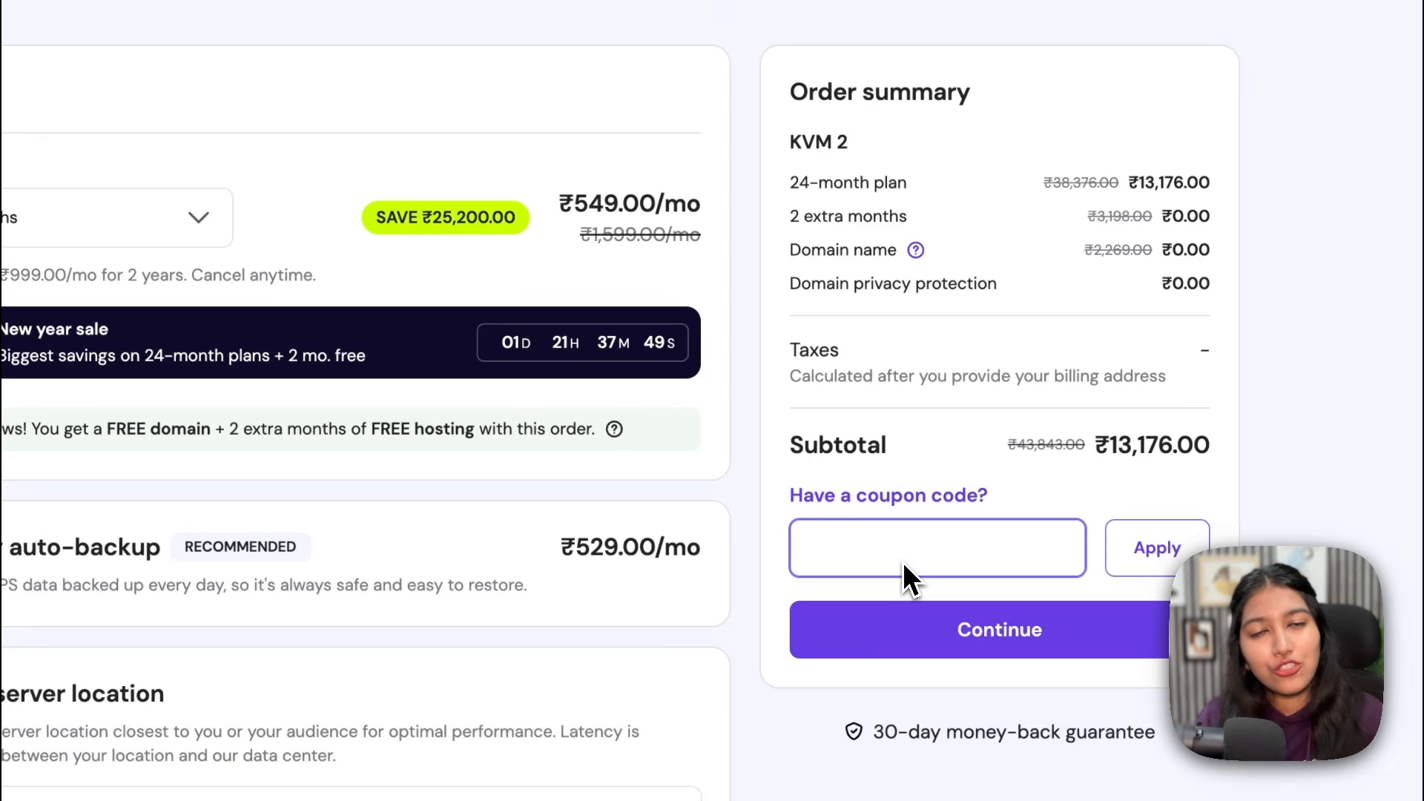
pyautogui.press('capslock')
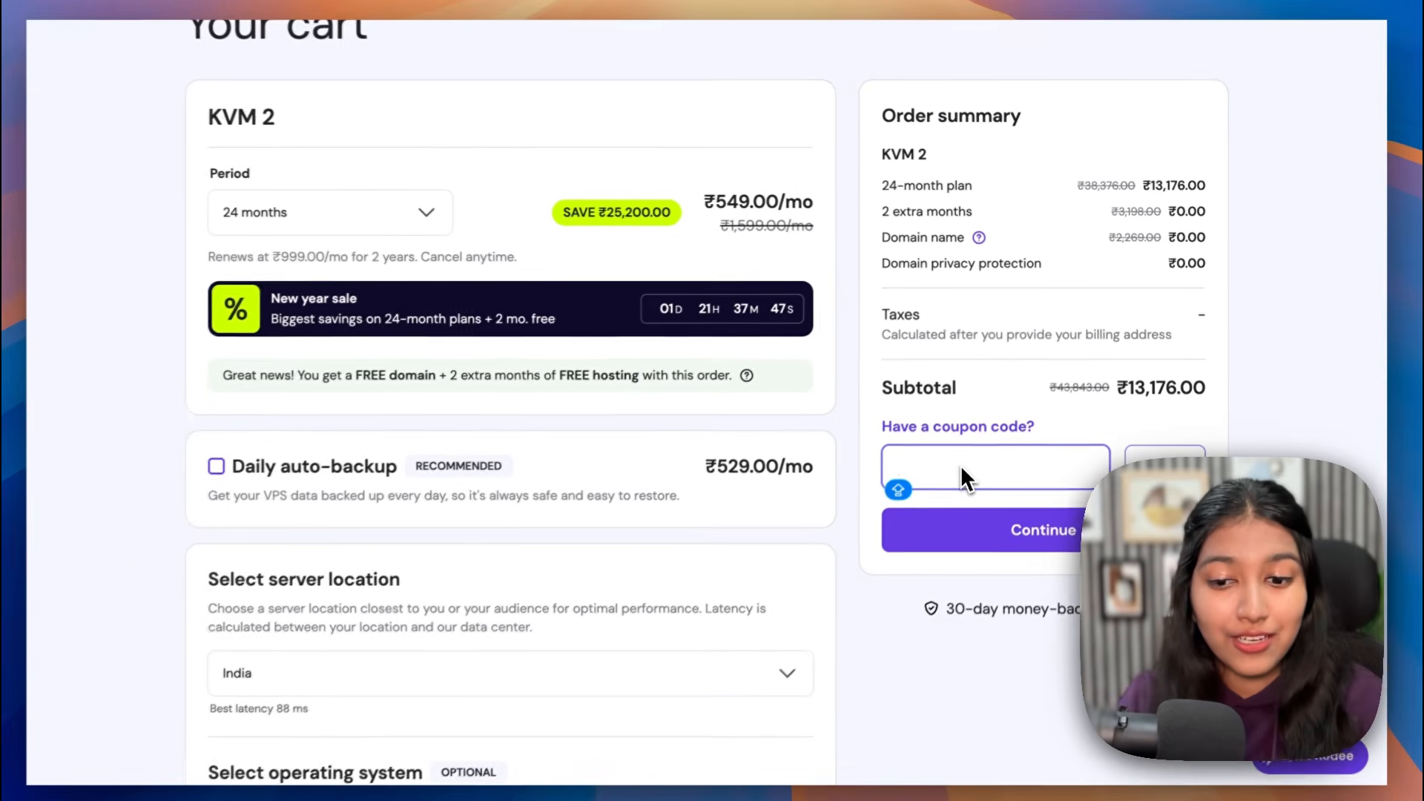
pyautogui.write('YASHICA')
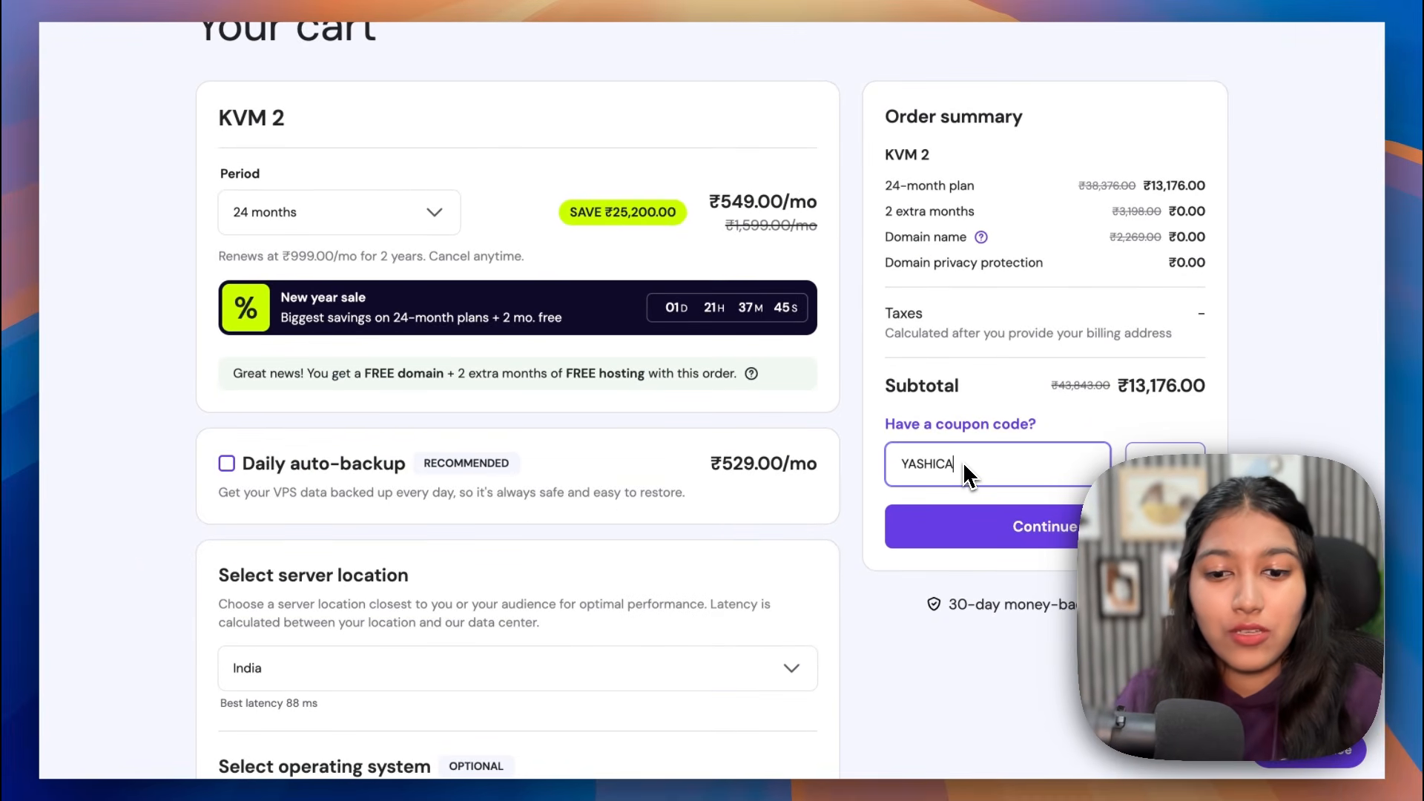
pyautogui.write('15')
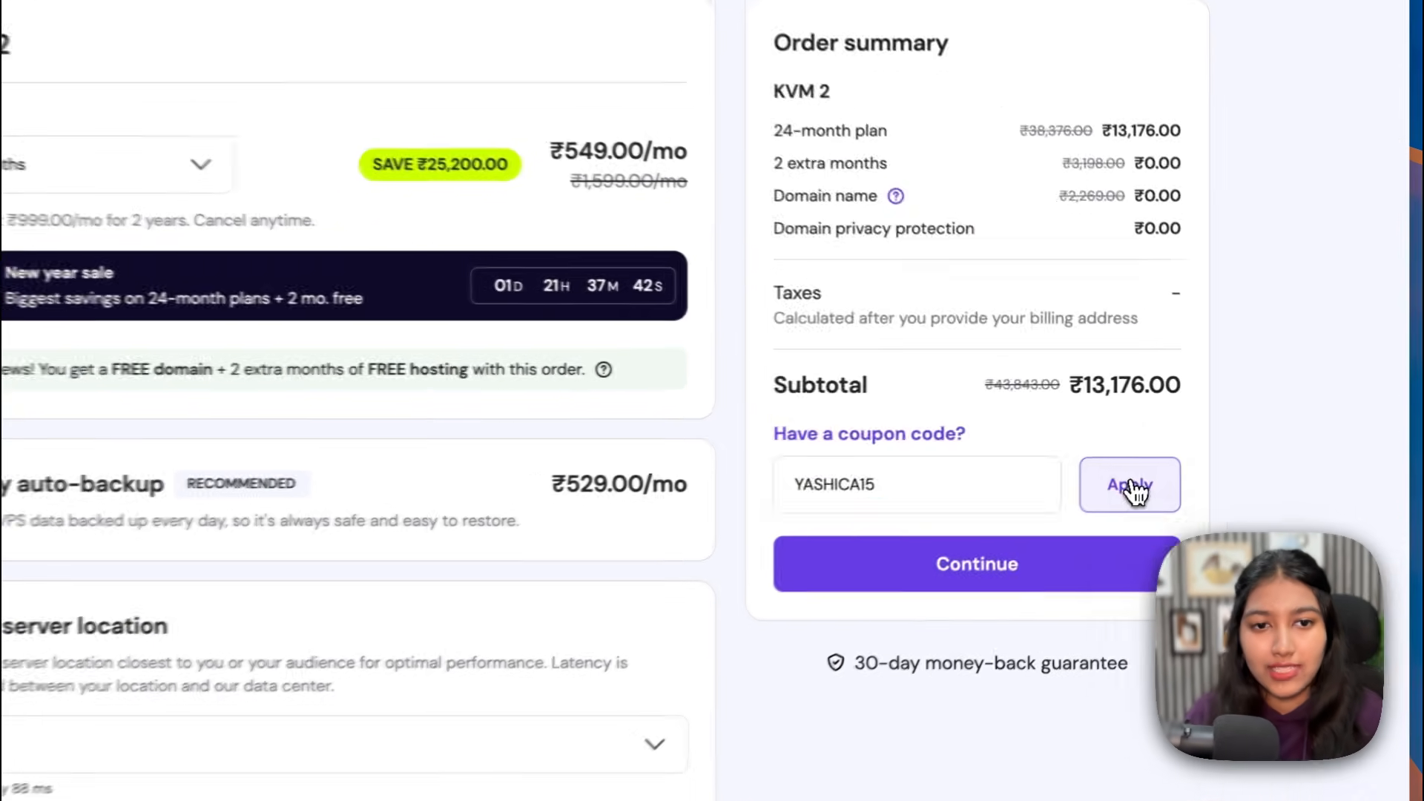
pyautogui.click(1164, 464)
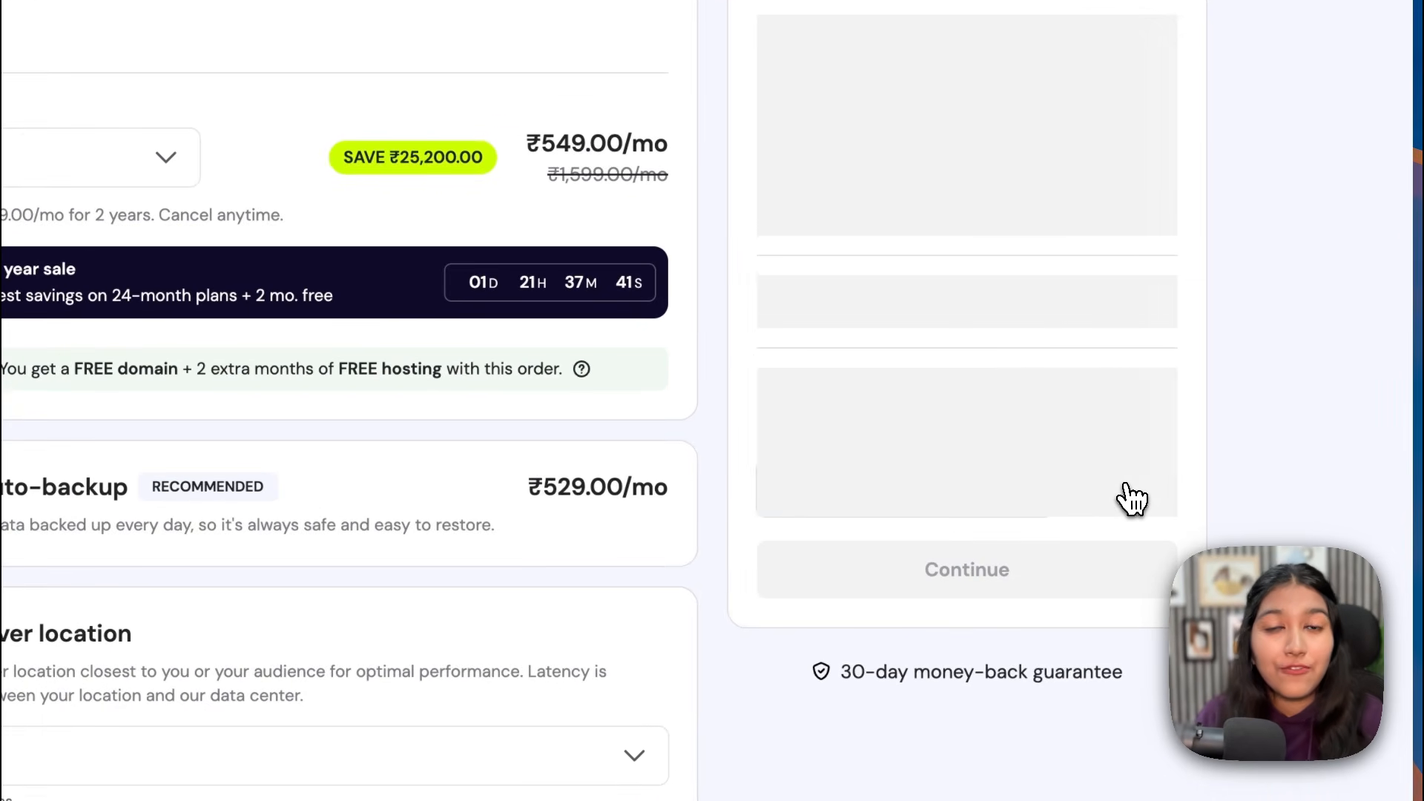
# Step: Change the KVM 2 billing period to 12 months and apply the coupon code for that period
pyautogui.tripleClick(847, 365)
pyautogui.click(104, 157)
pyautogui.click(41, 297)
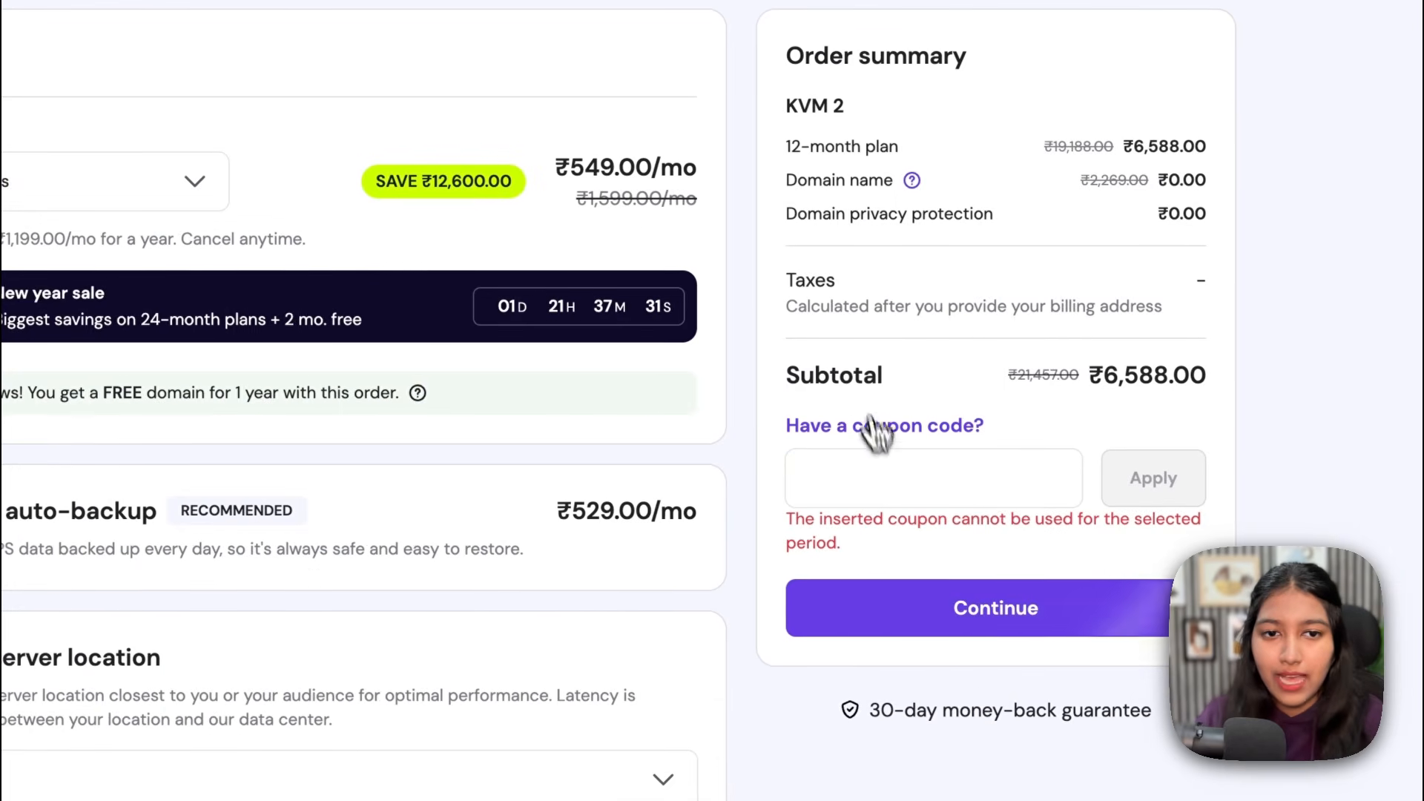
pyautogui.click(1163, 531)
pyautogui.write('YASHICA')
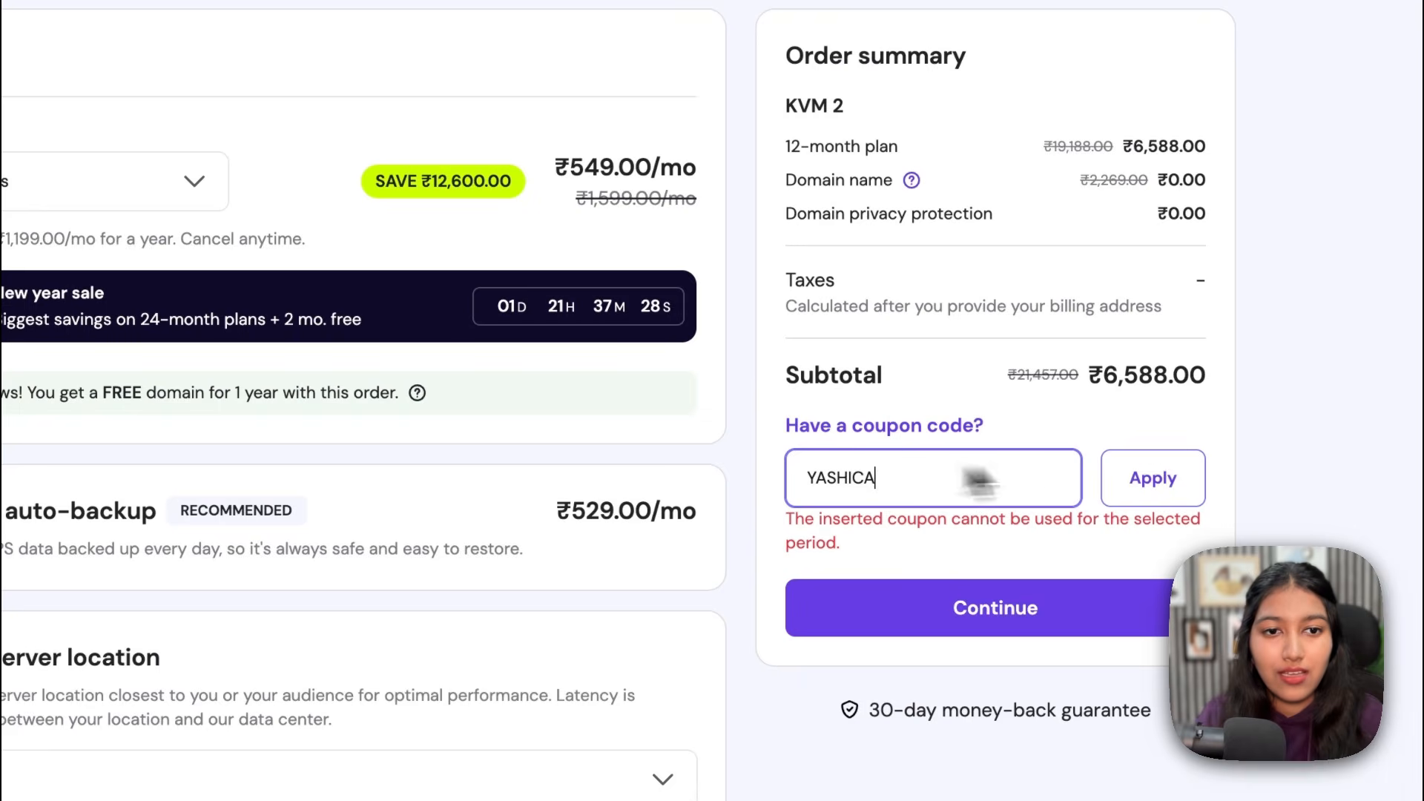
pyautogui.click(1183, 478)
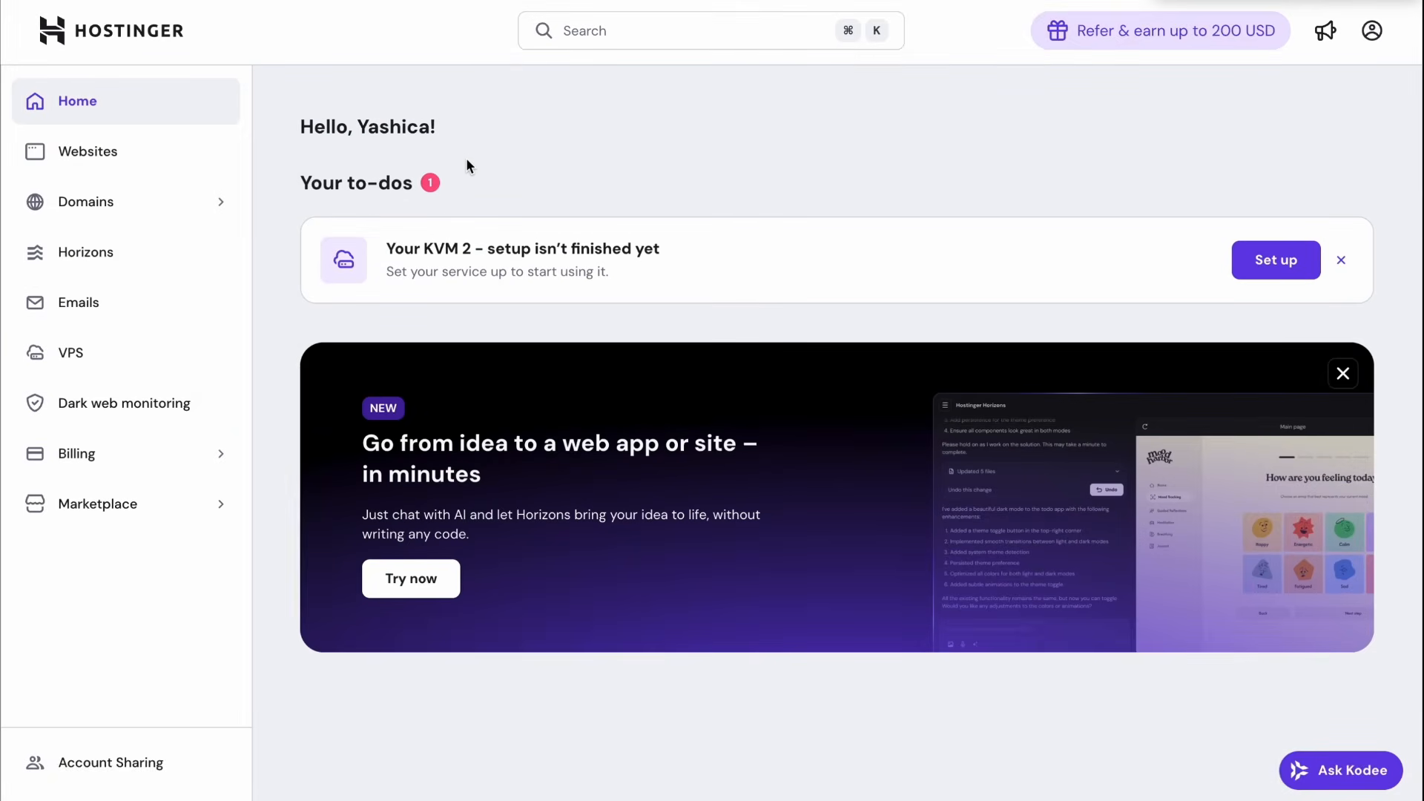
# Step: Start setting up the purchased KVM 2 server from the VPS list and accept India as the server location
pyautogui.click(140, 357)
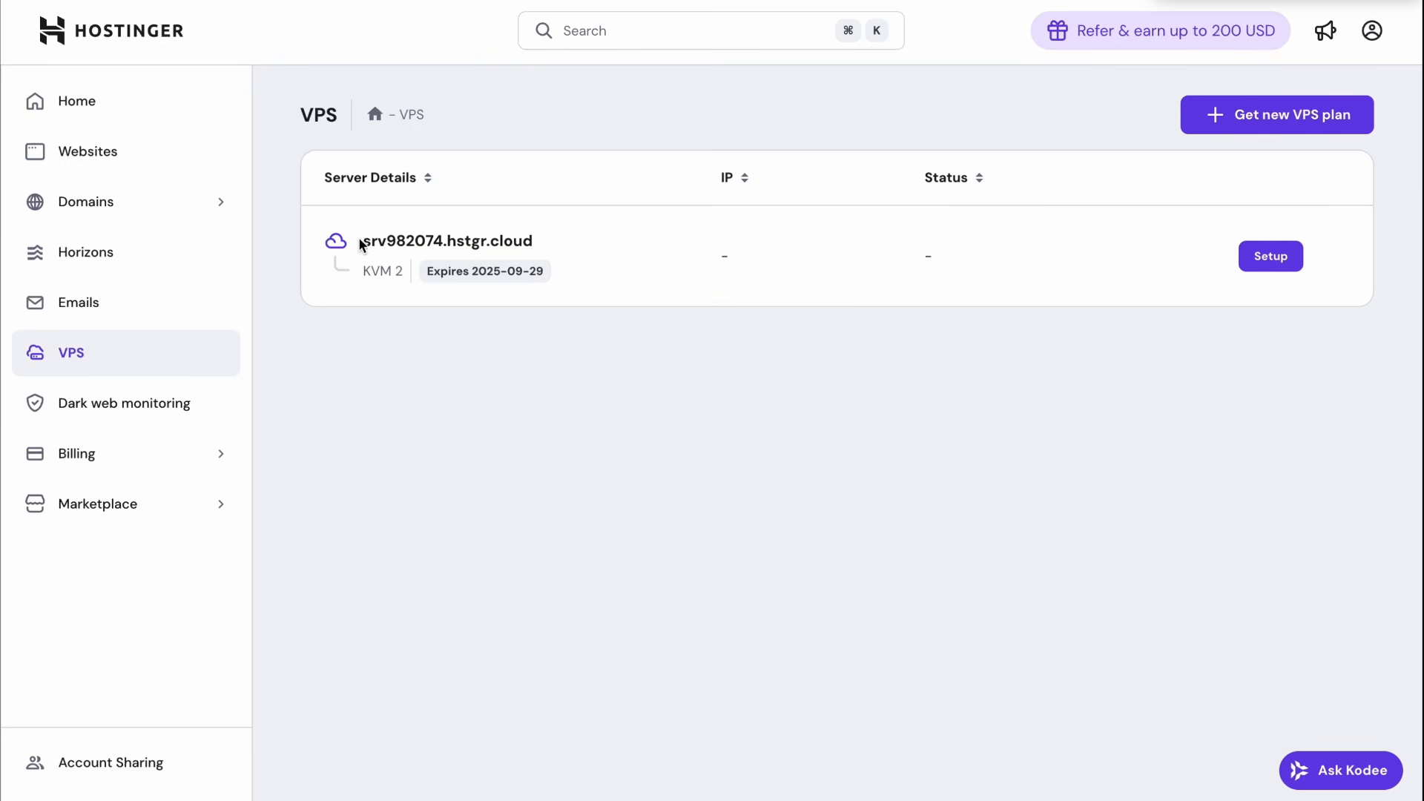
pyautogui.moveTo(362, 272); pyautogui.dragTo(392, 271)
pyautogui.click(1266, 265)
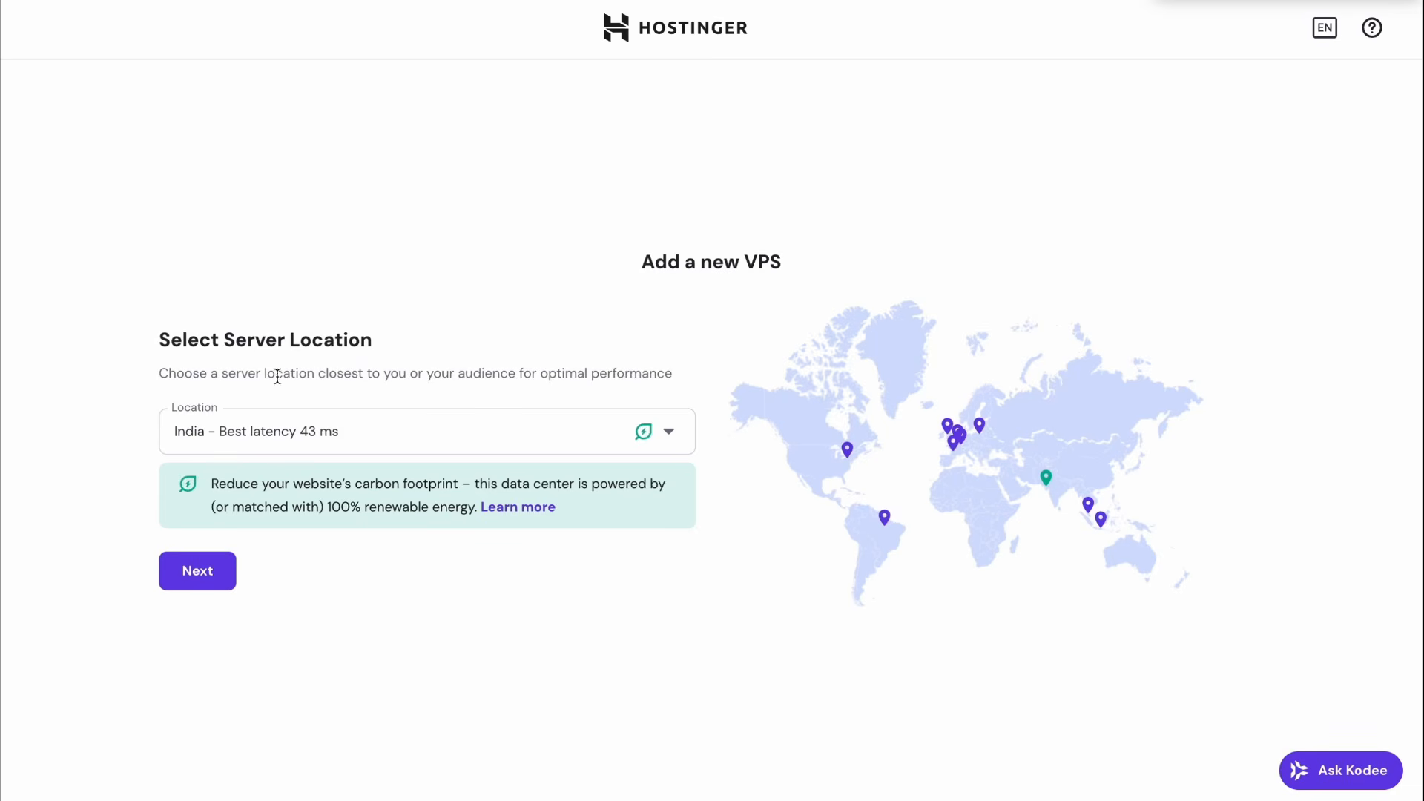
pyautogui.click(196, 568)
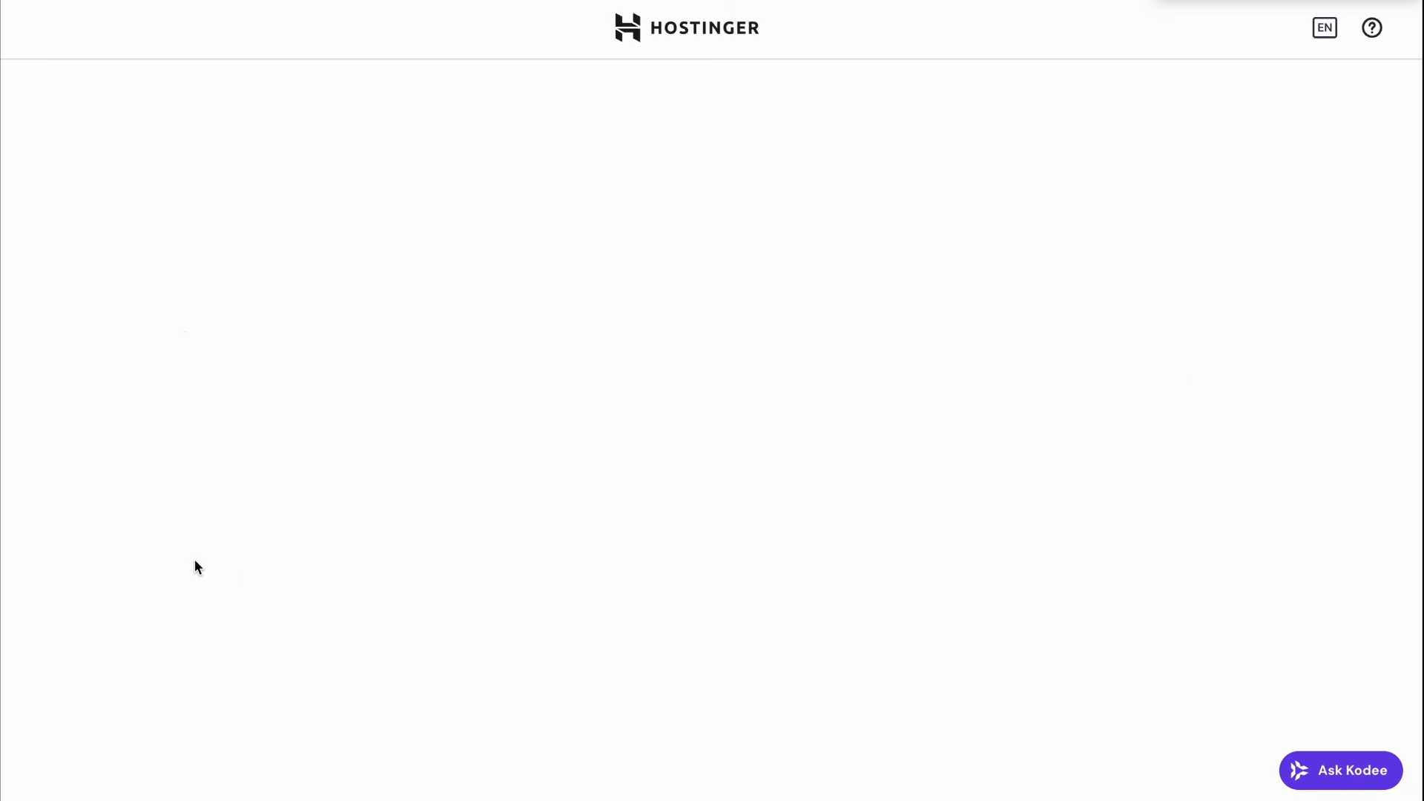
# Step: Search the operating systems for N8N and select the standard n8n application for the VPS
pyautogui.moveTo(577, 224); pyautogui.dragTo(846, 229)
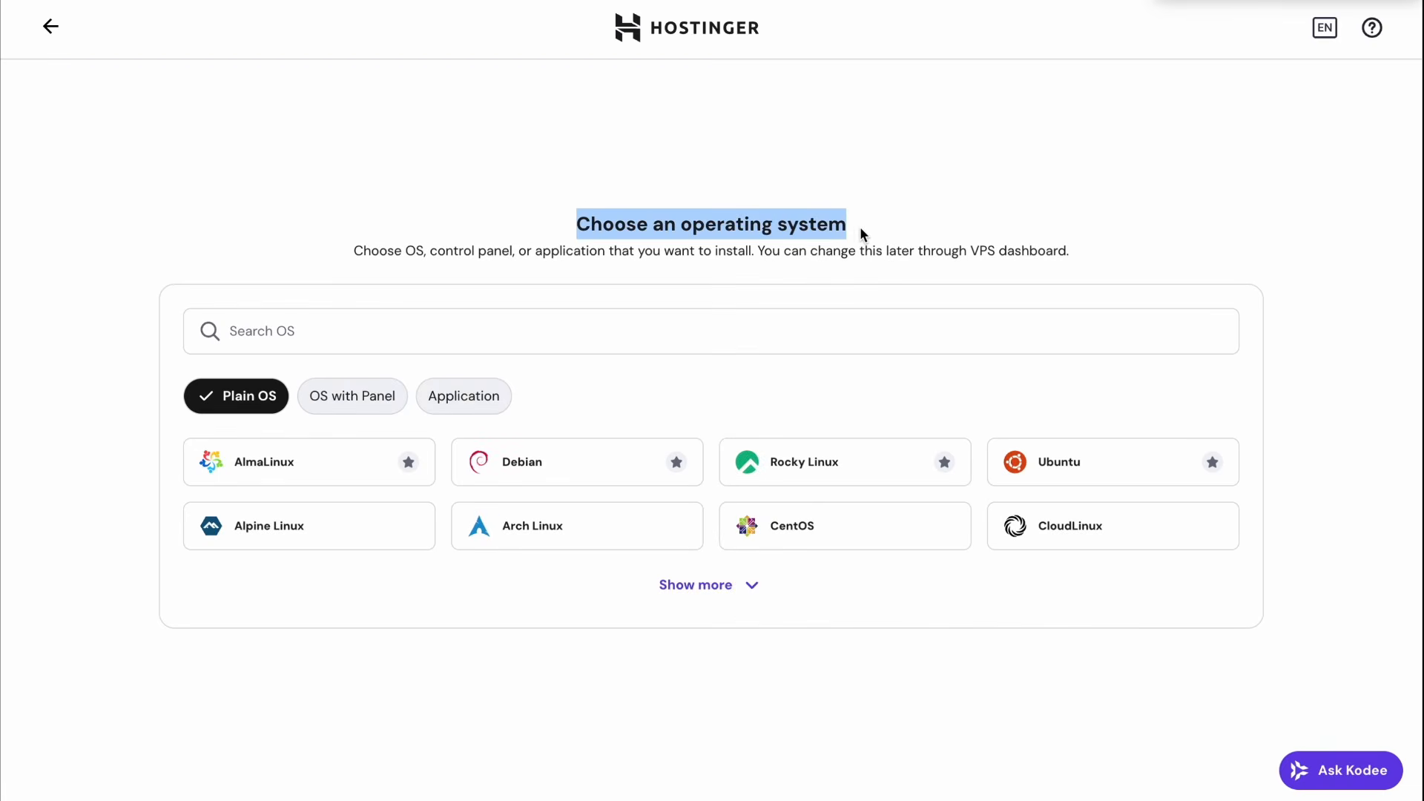
pyautogui.click(862, 230)
pyautogui.click(226, 332)
pyautogui.write('N8N')
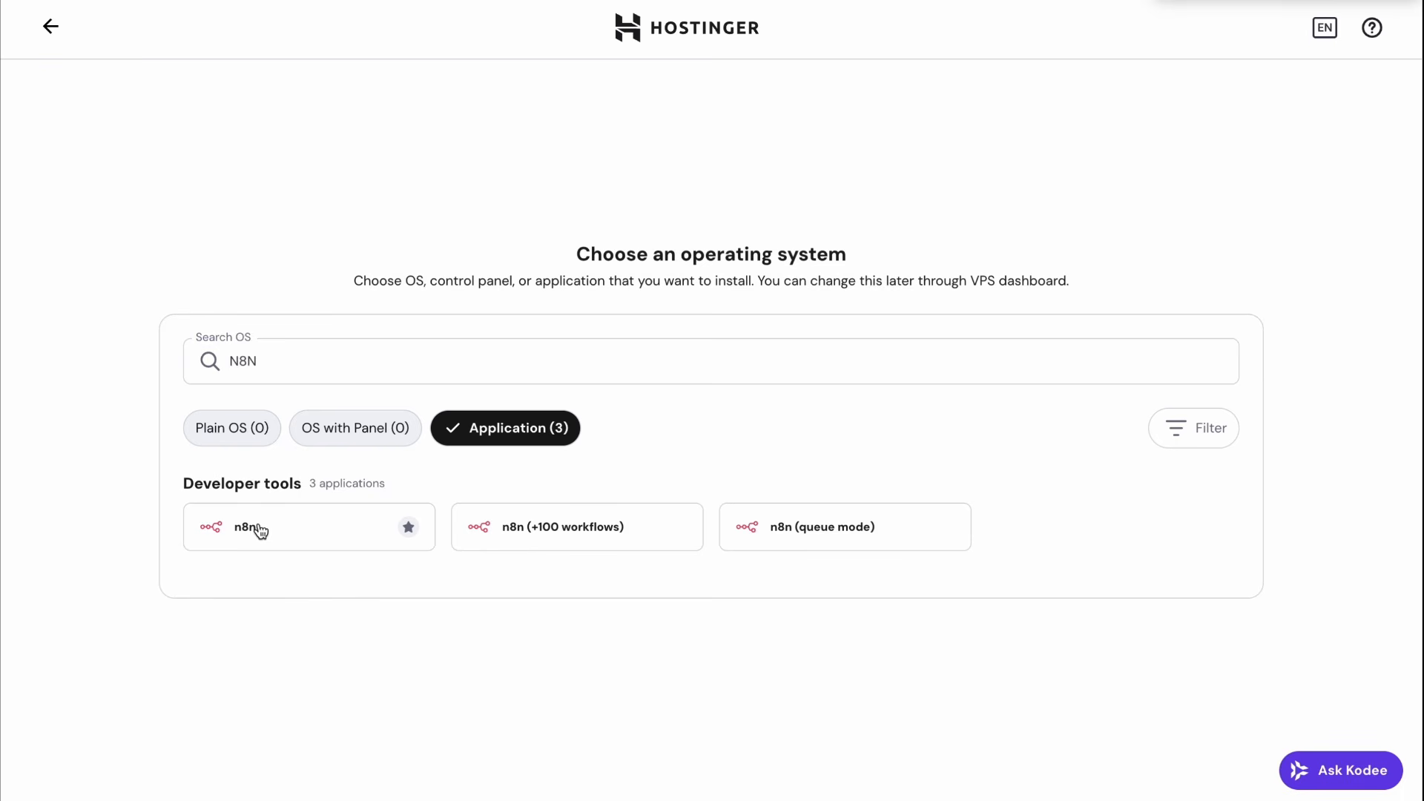
pyautogui.click(264, 541)
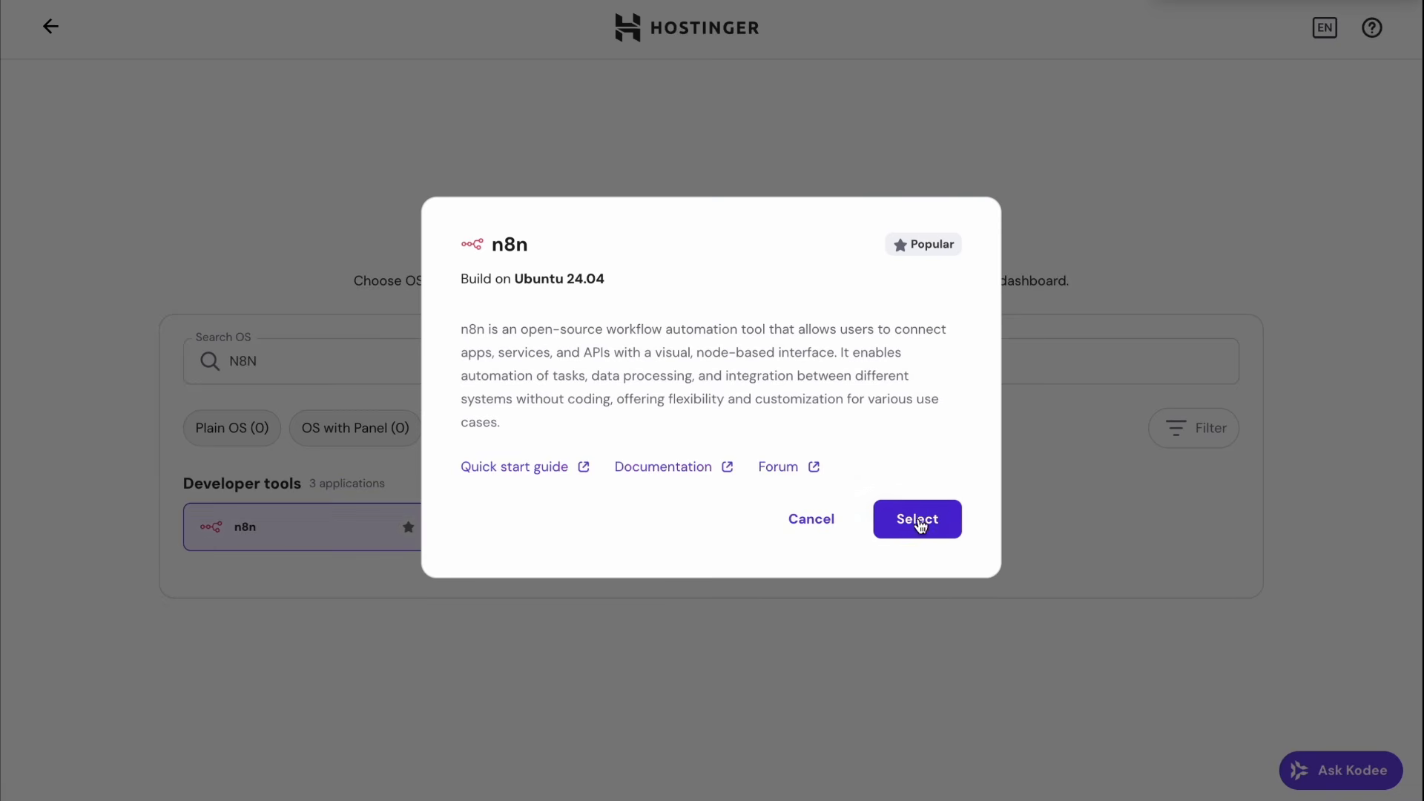
pyautogui.click(920, 521)
pyautogui.moveTo(243, 376); pyautogui.dragTo(435, 384)
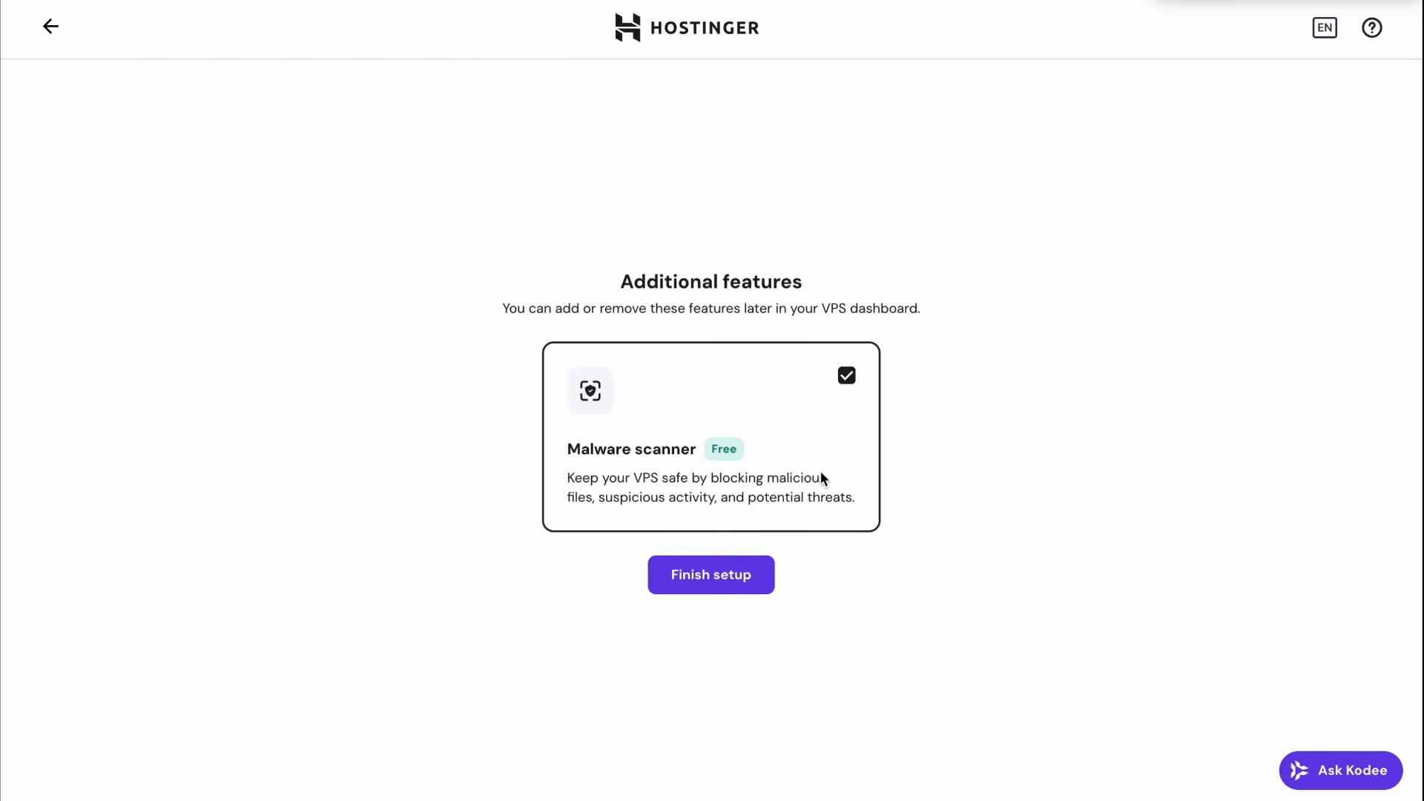
# Step: Finish the VPS setup with the free malware scanner included, and open the n8n app from the server's overview
pyautogui.click(676, 584)
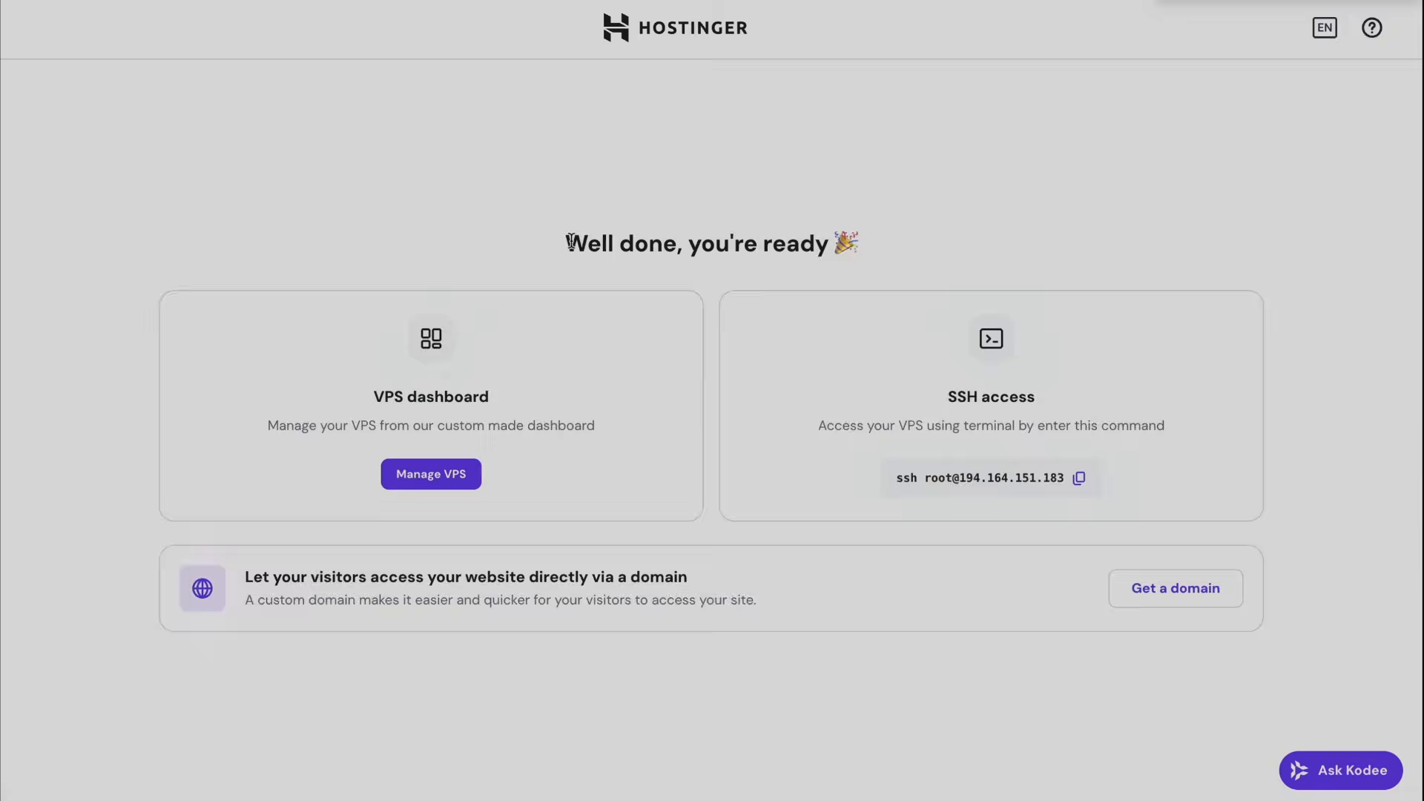
pyautogui.moveTo(566, 243); pyautogui.dragTo(868, 261)
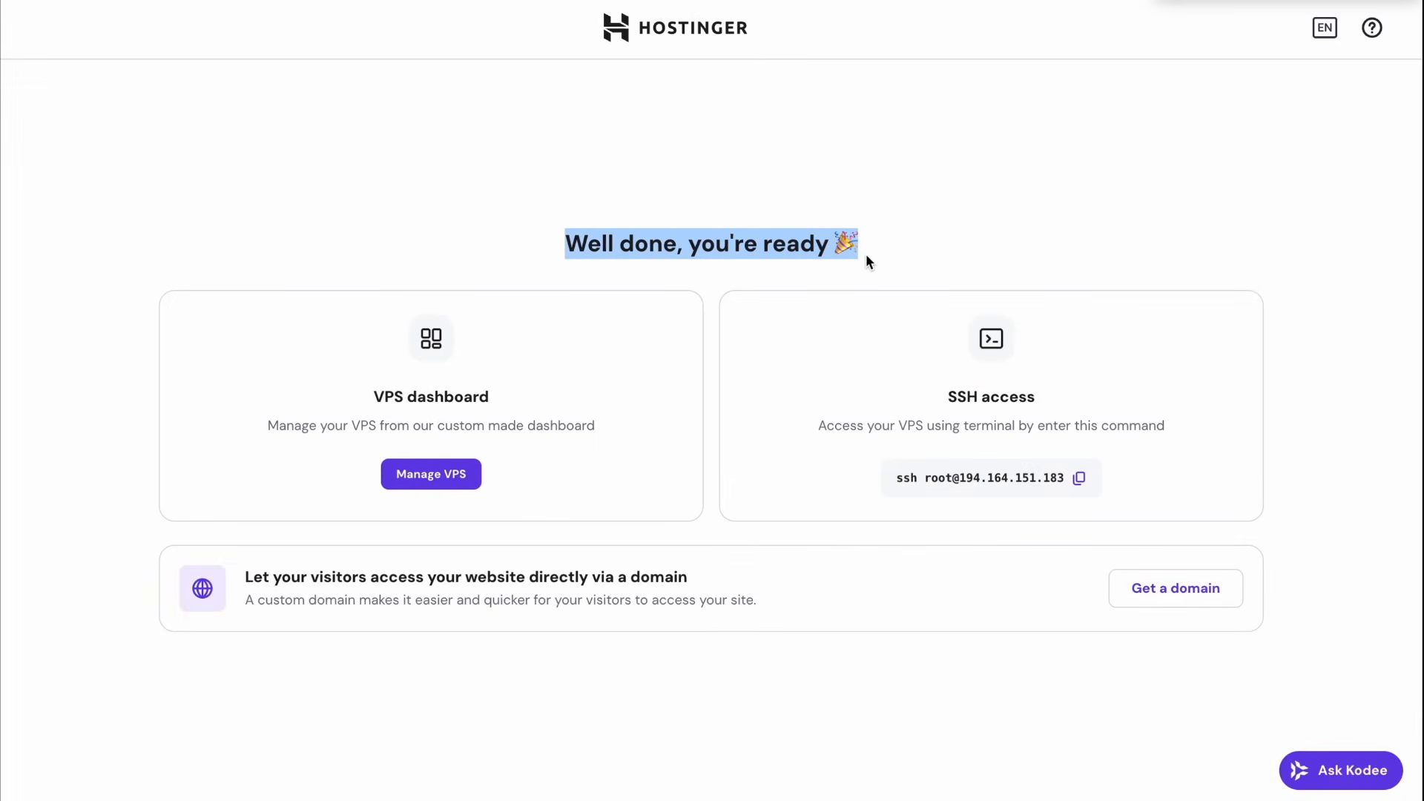
pyautogui.click(431, 477)
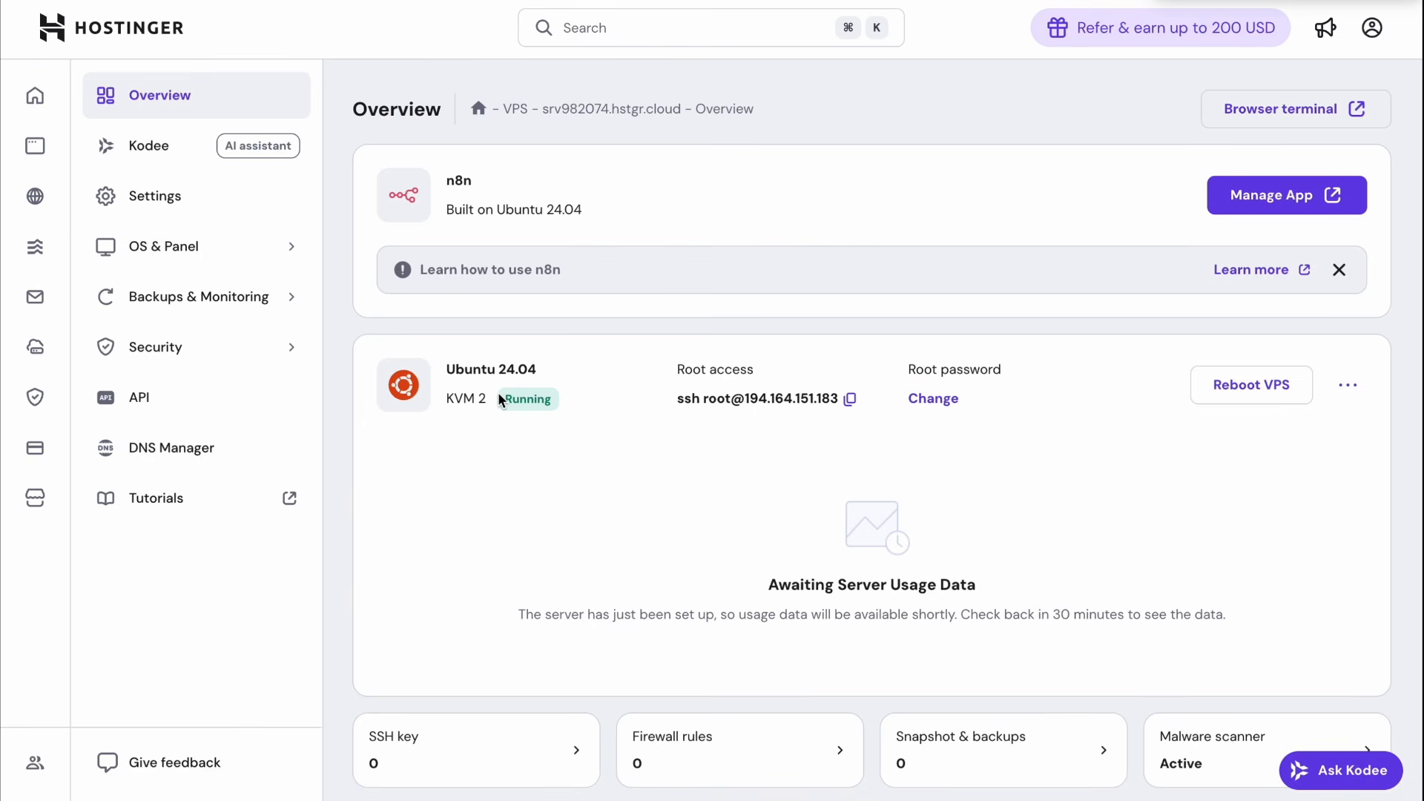
pyautogui.click(560, 402)
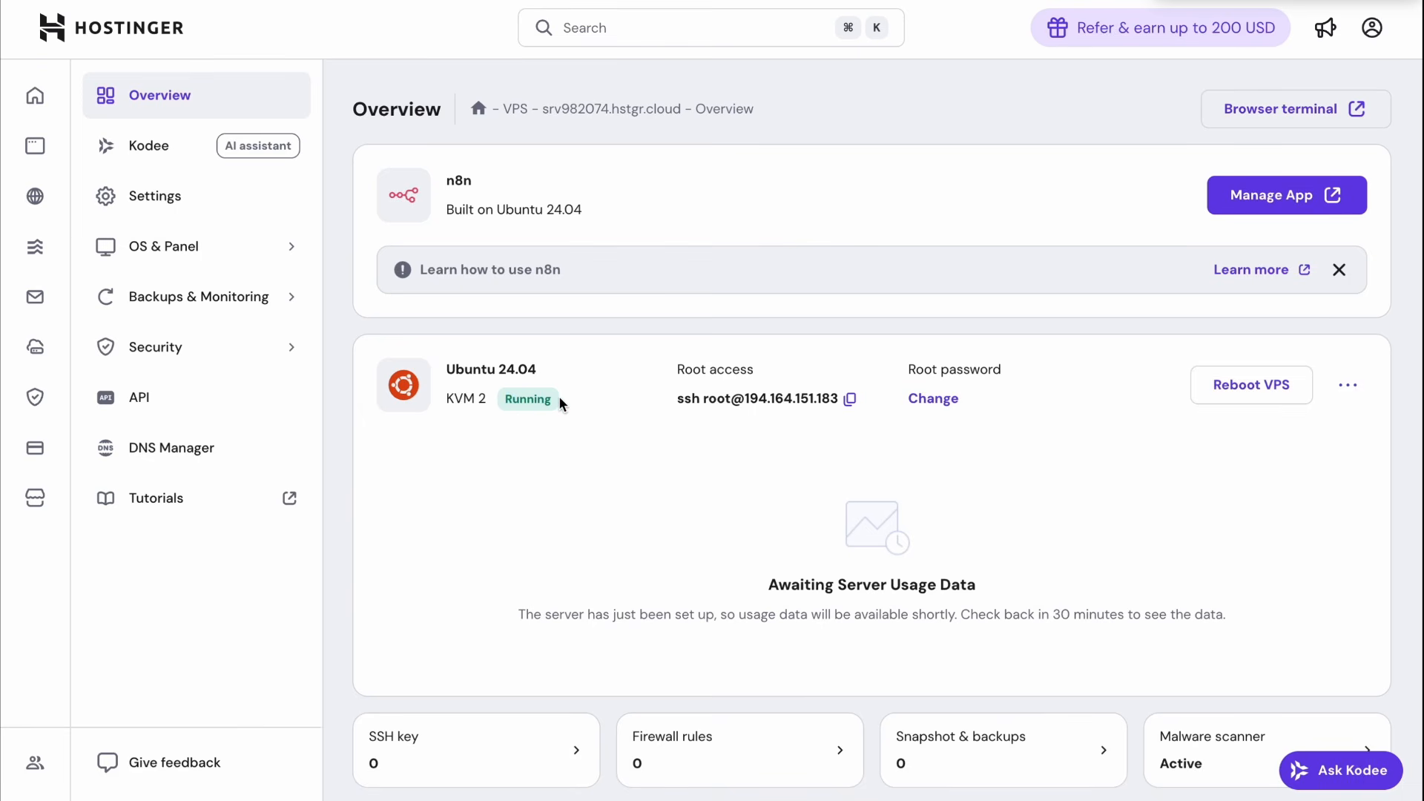
pyautogui.click(1265, 196)
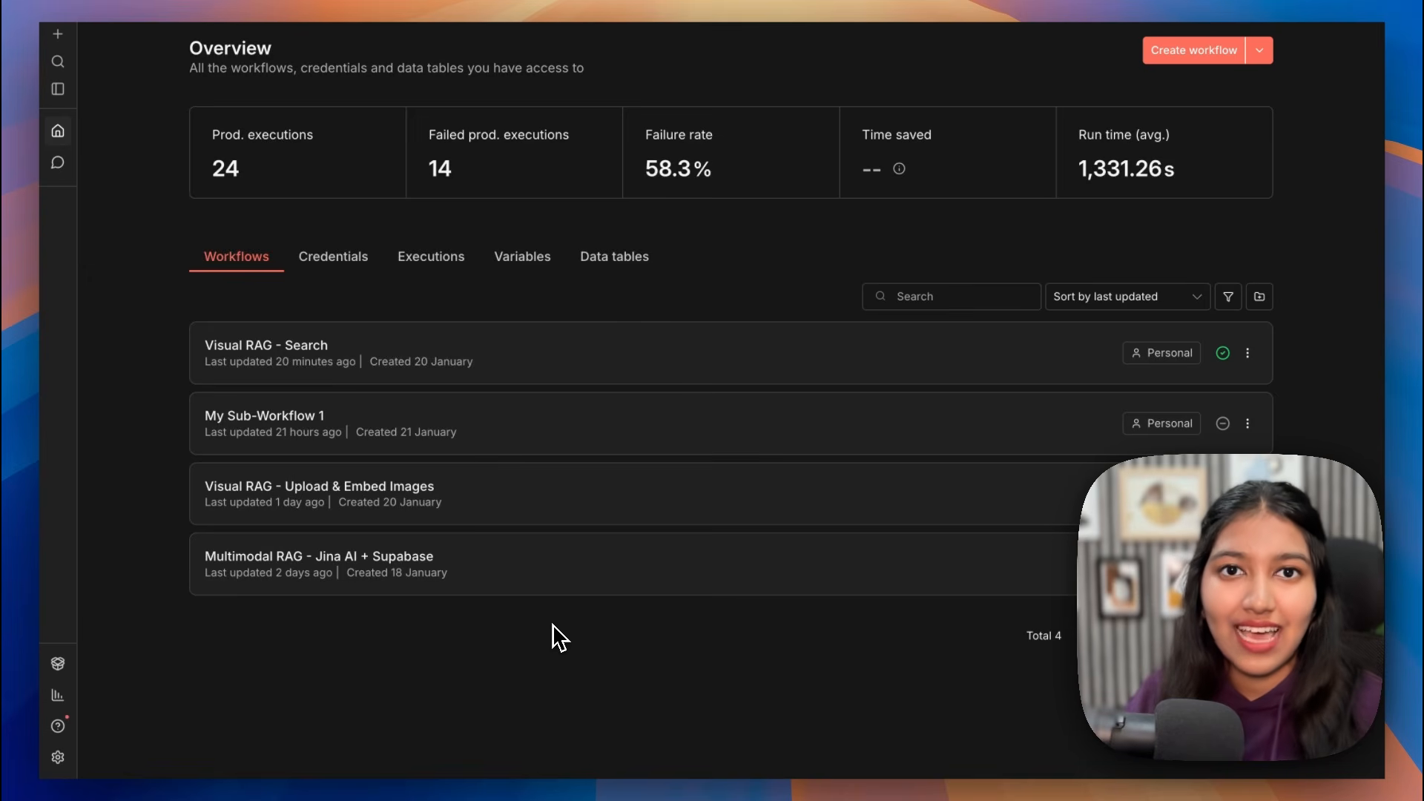
# Step: Create a new workflow starting with a Google Drive trigger for changes involving a specific folder
pyautogui.click(1194, 50)
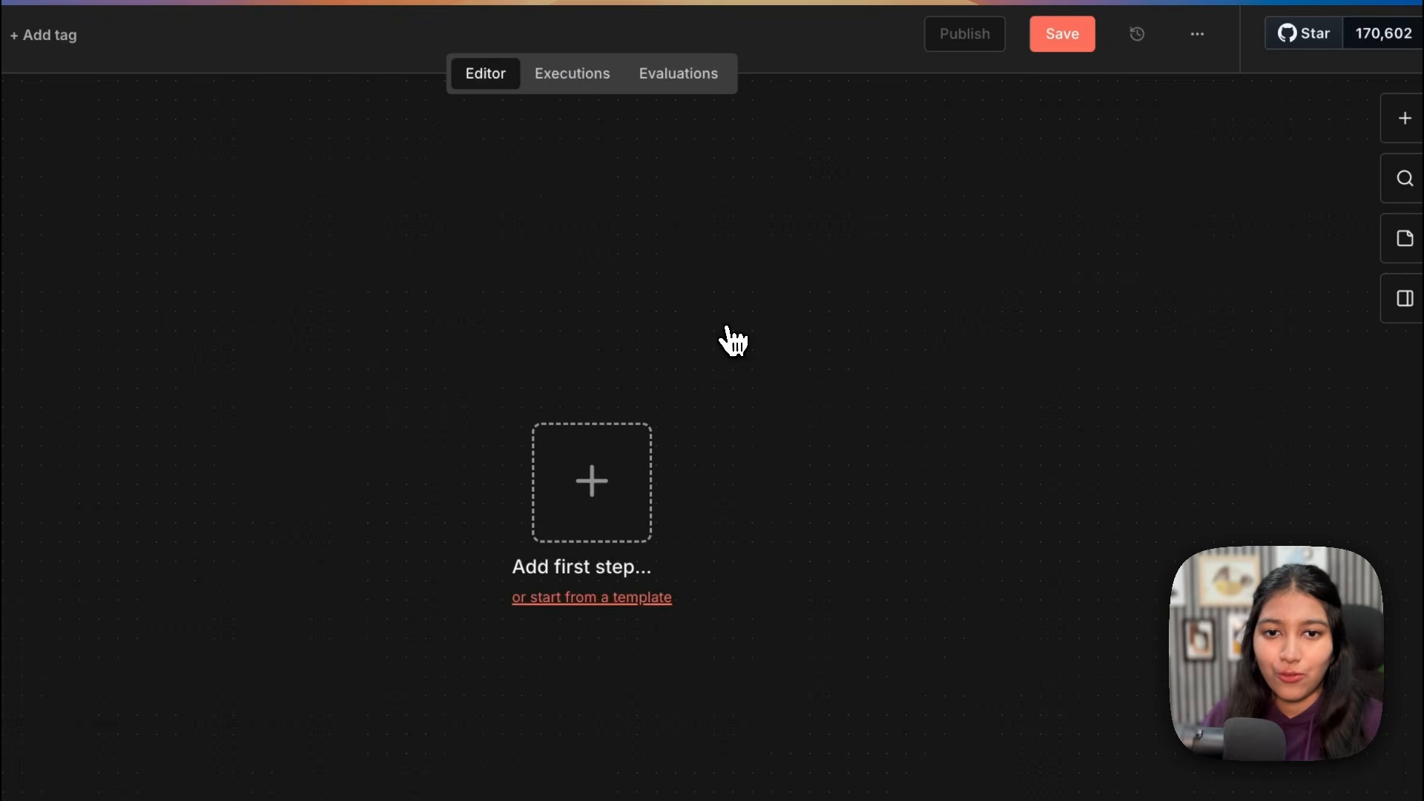
pyautogui.click(715, 442)
pyautogui.write('GOOGLE')
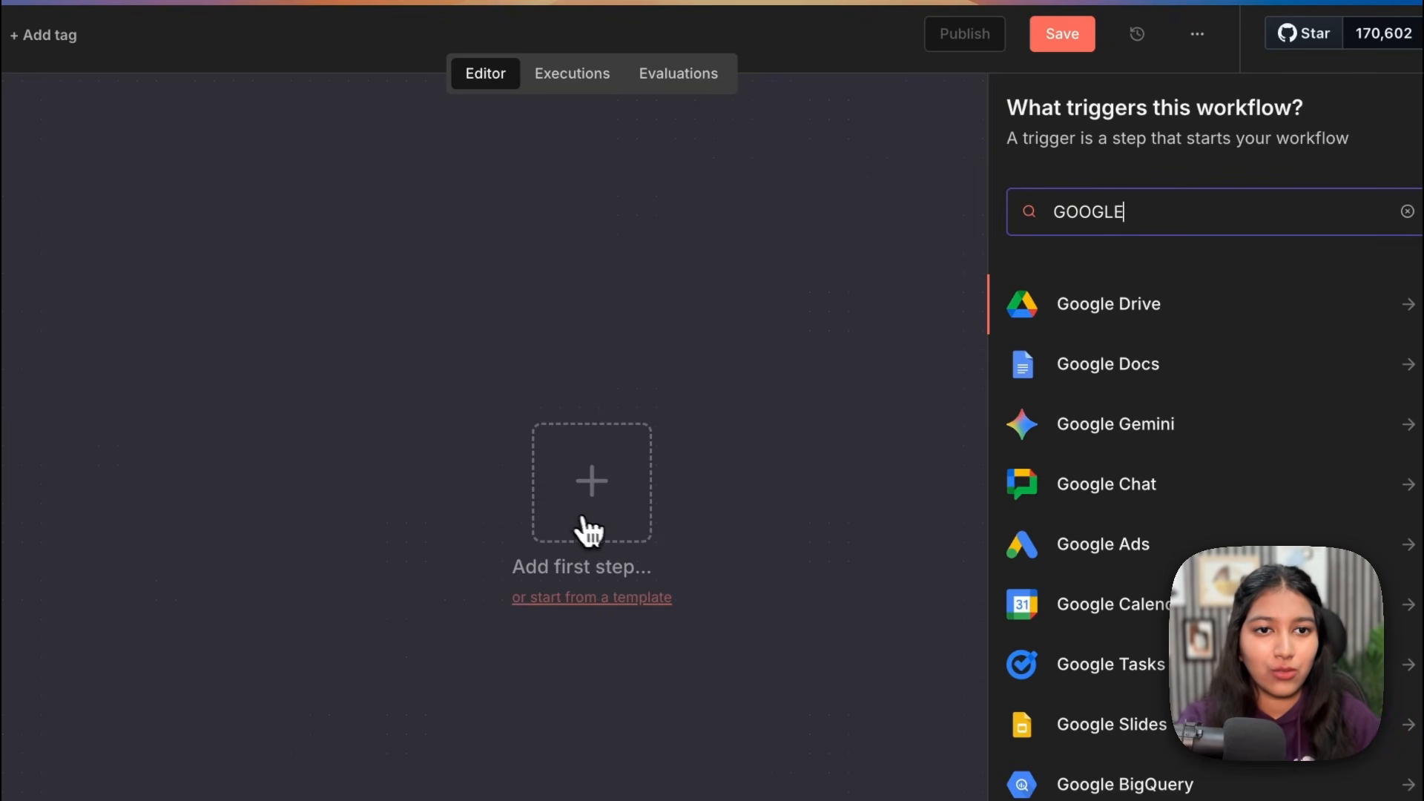
pyautogui.click(1077, 330)
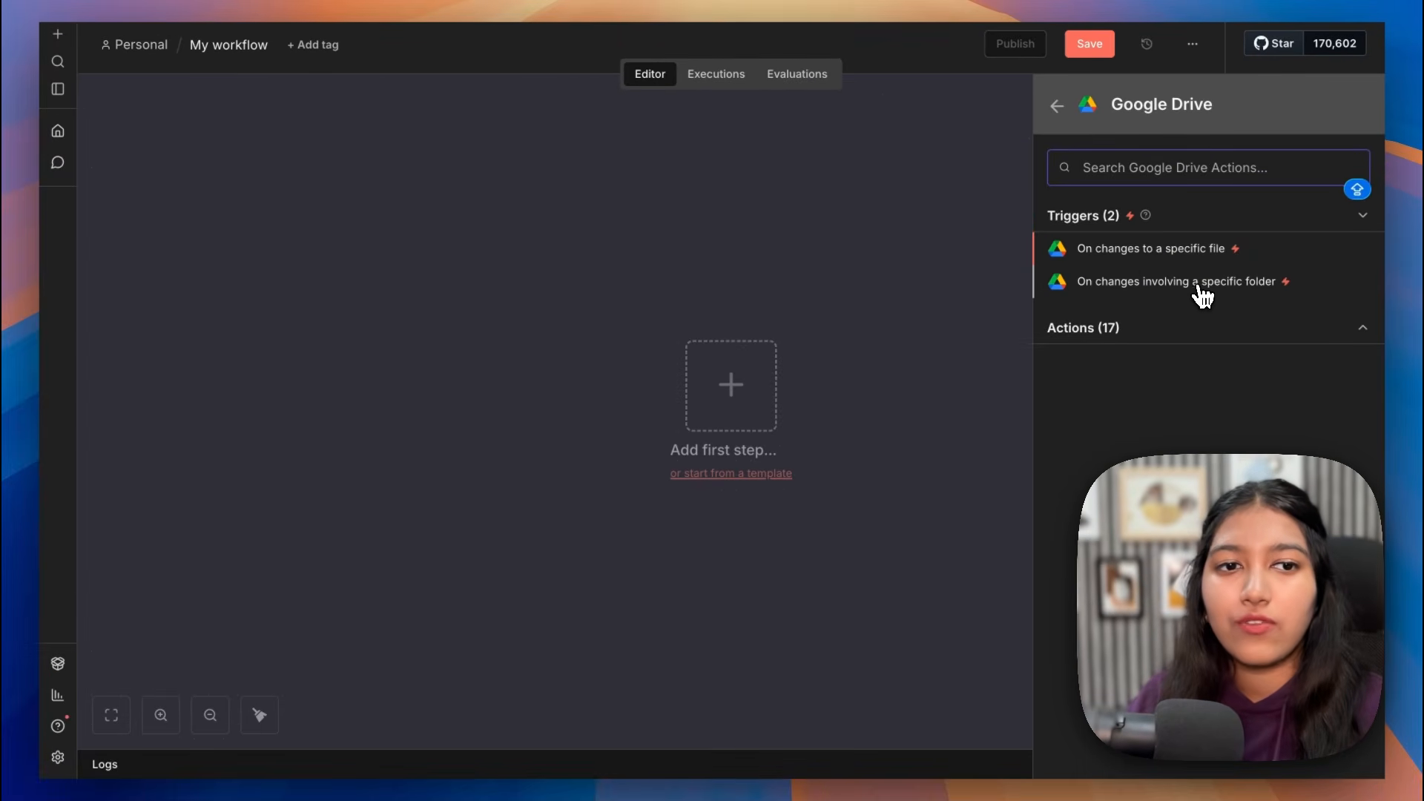
pyautogui.click(1202, 285)
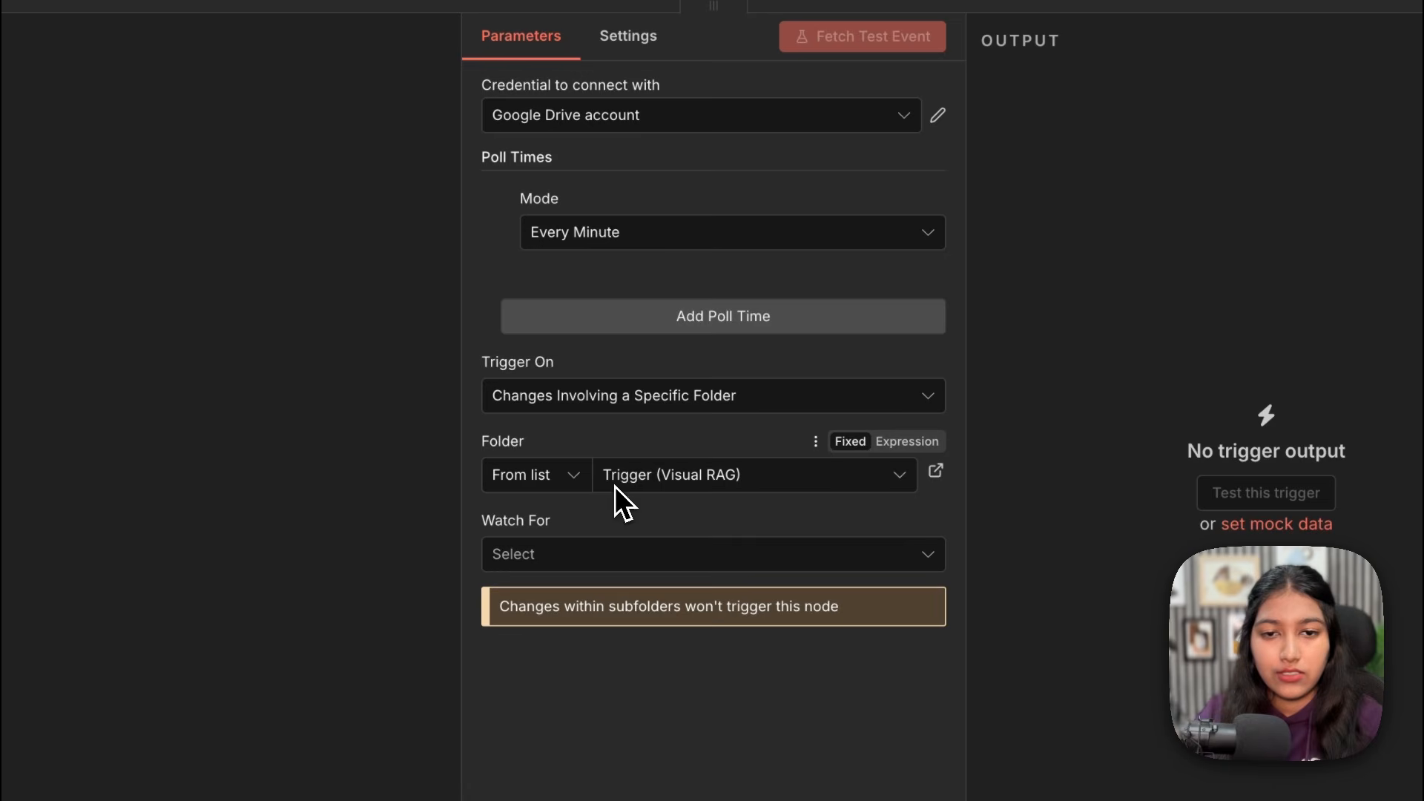
# Step: Set the trigger to watch for File Created in the Trigger (Visual RAG) folder and fetch a test event to check the file name
pyautogui.click(586, 564)
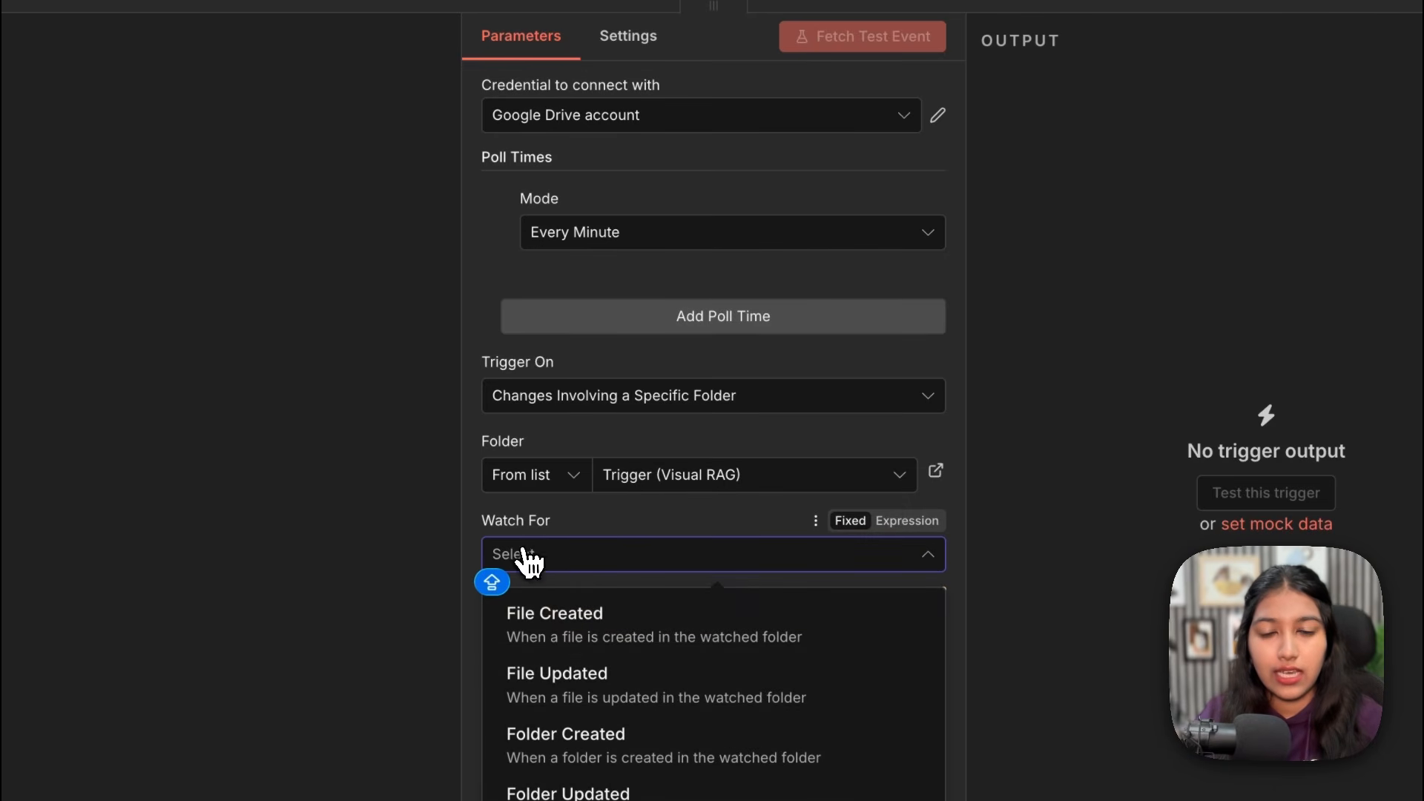
pyautogui.click(579, 625)
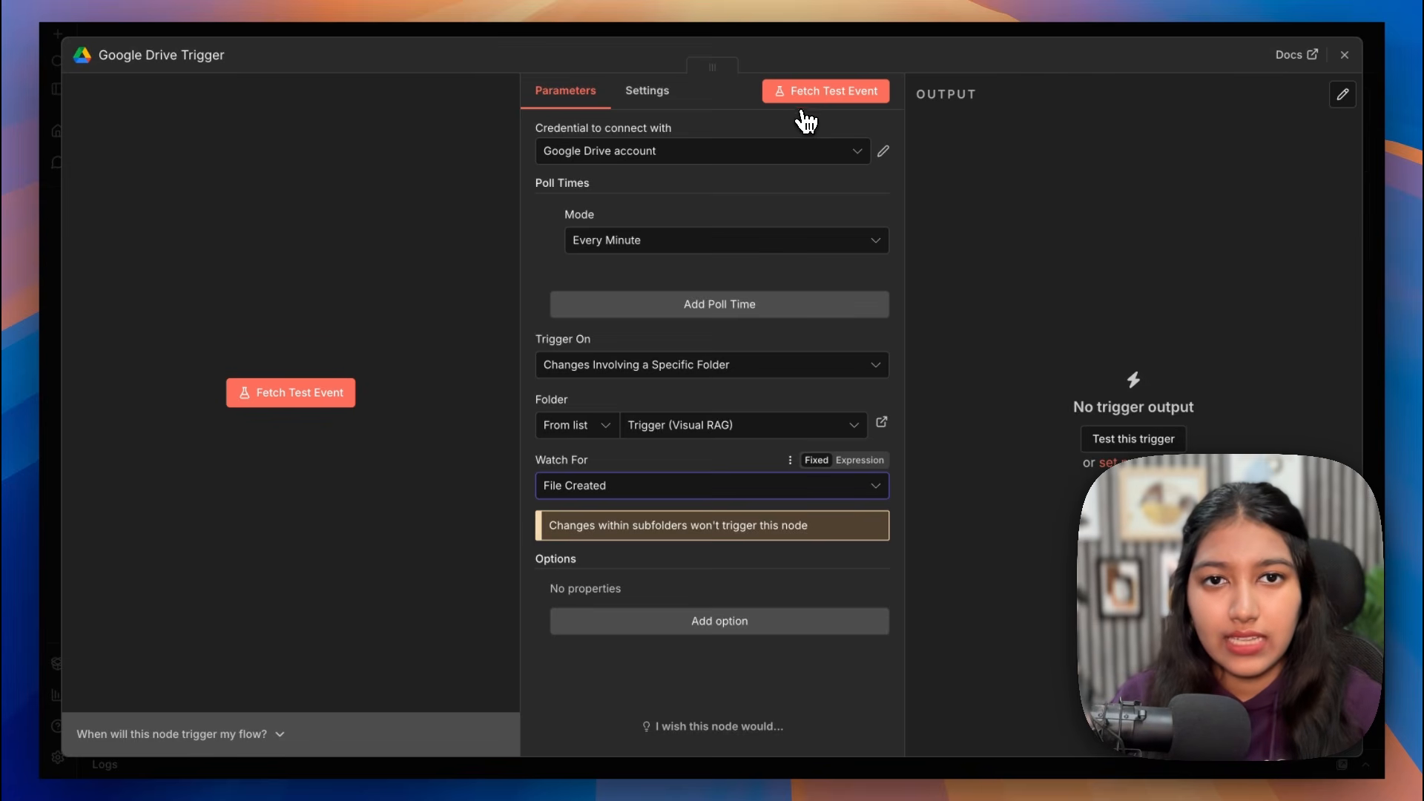
pyautogui.click(803, 104)
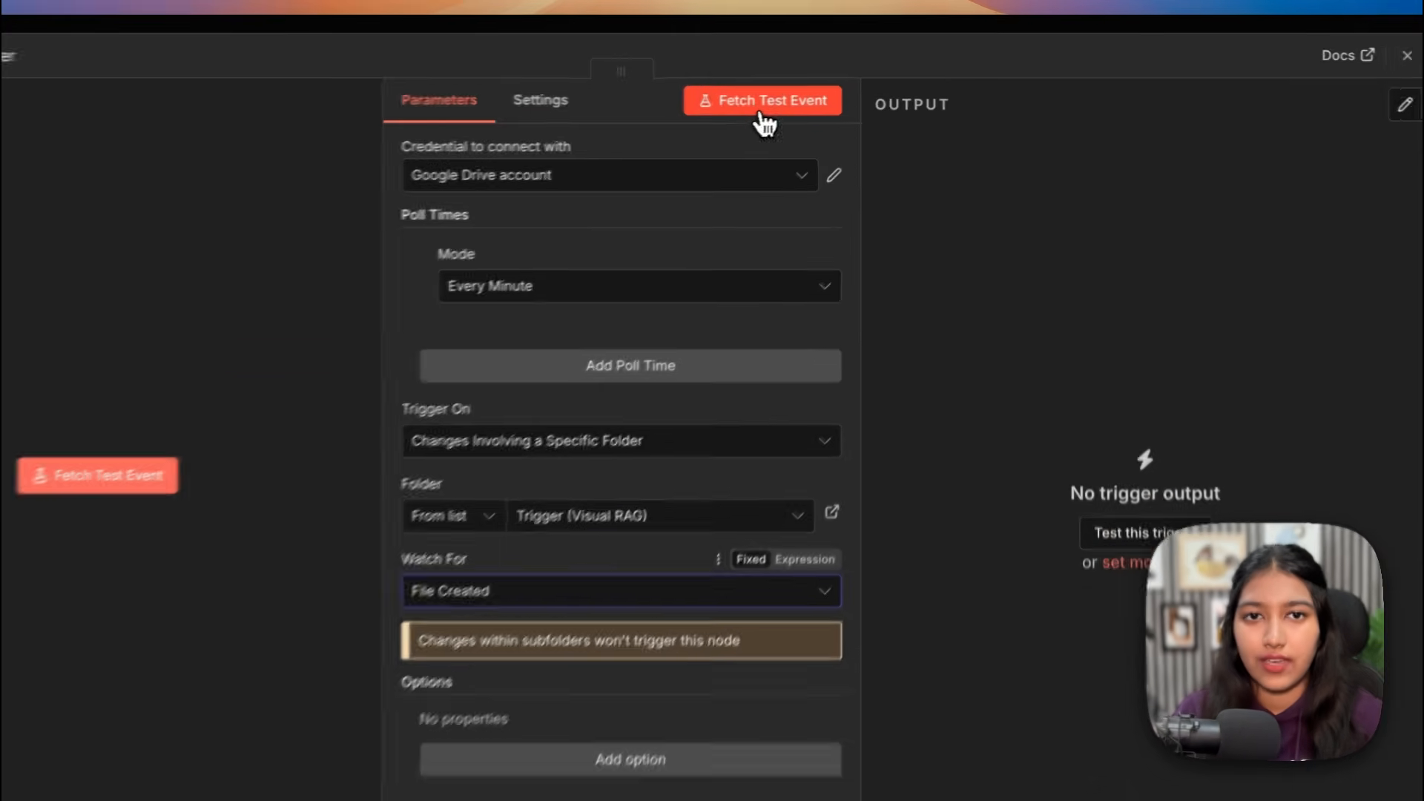
pyautogui.moveTo(963, 255); pyautogui.dragTo(1051, 258)
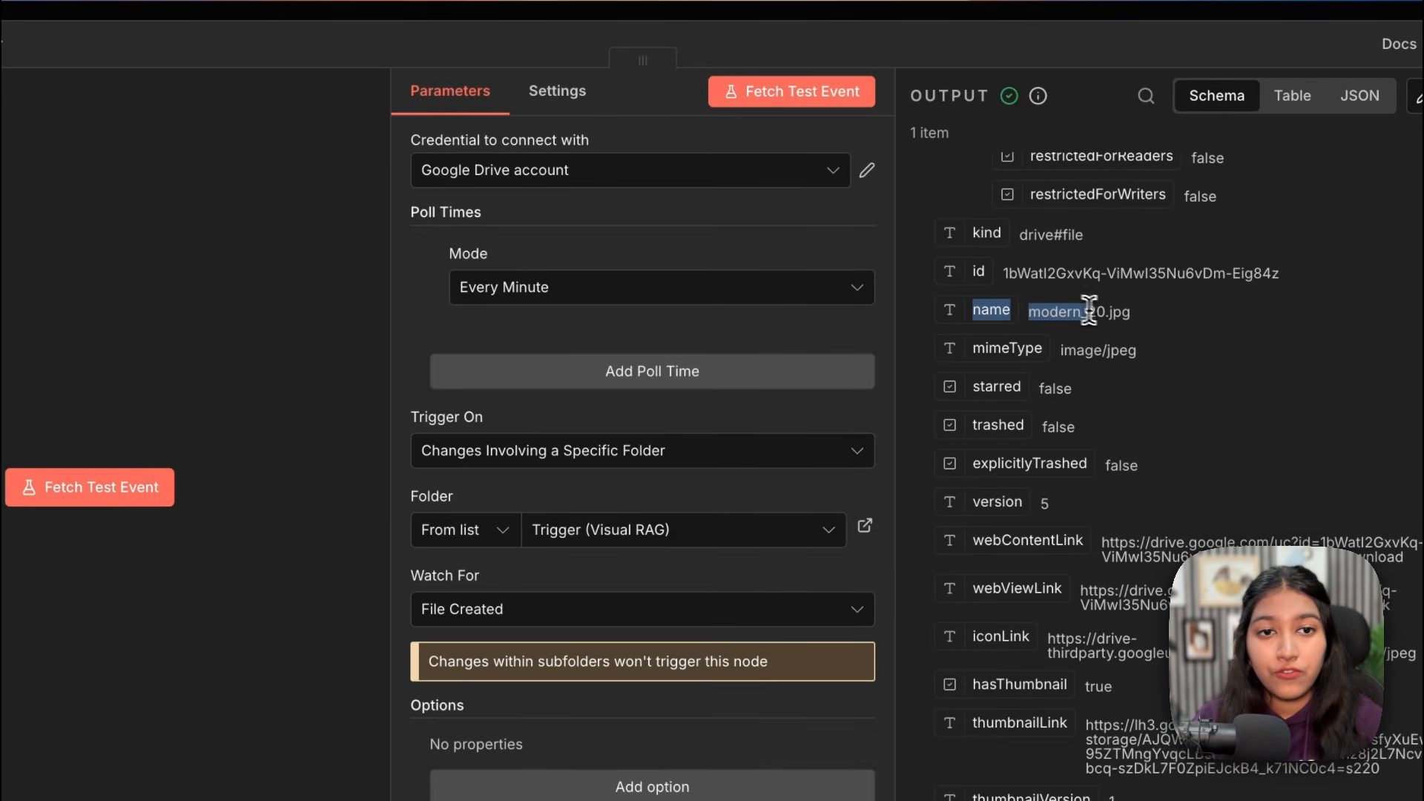
pyautogui.moveTo(1088, 310); pyautogui.dragTo(727, 319)
pyautogui.click(1136, 315)
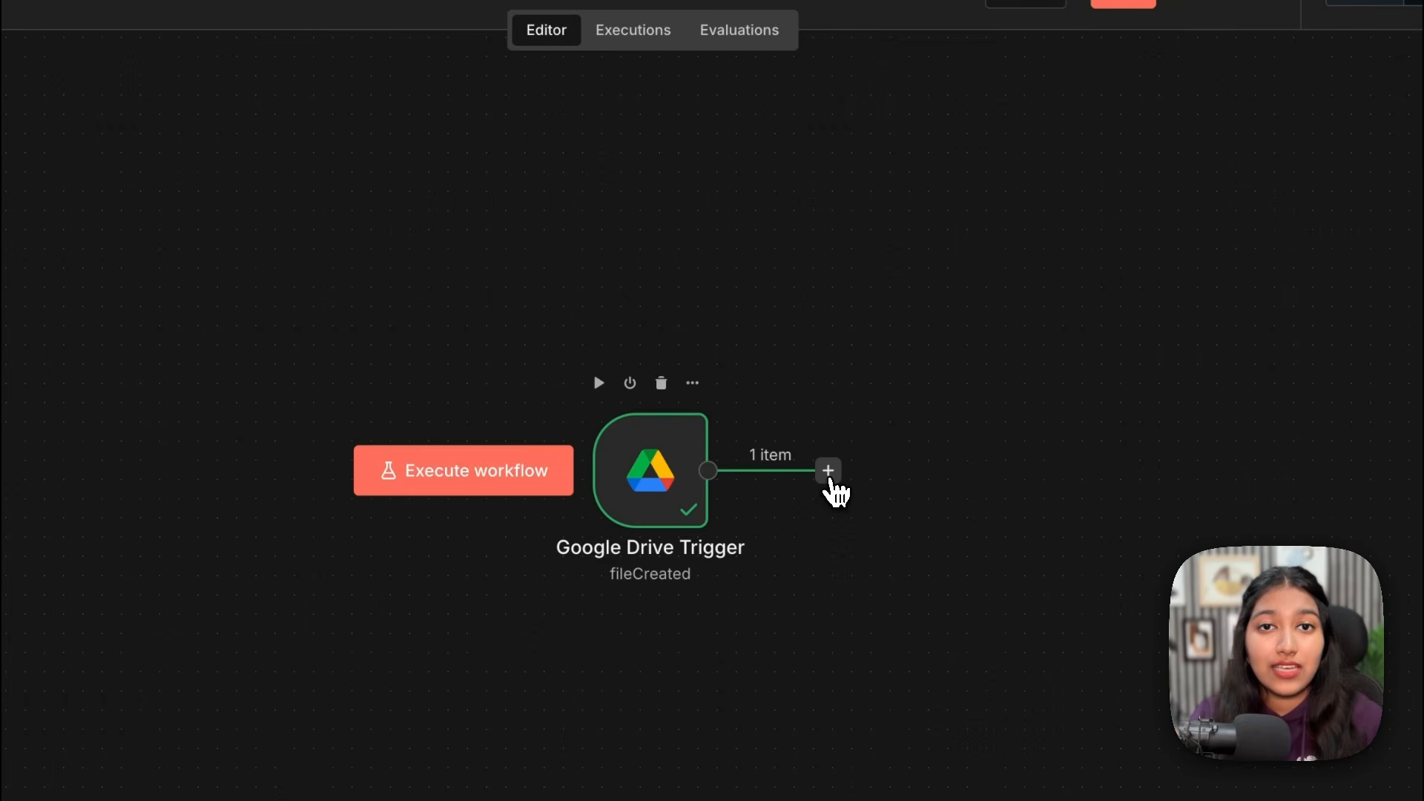
# Step: Add a Google Drive Download file node after the trigger
pyautogui.click(830, 475)
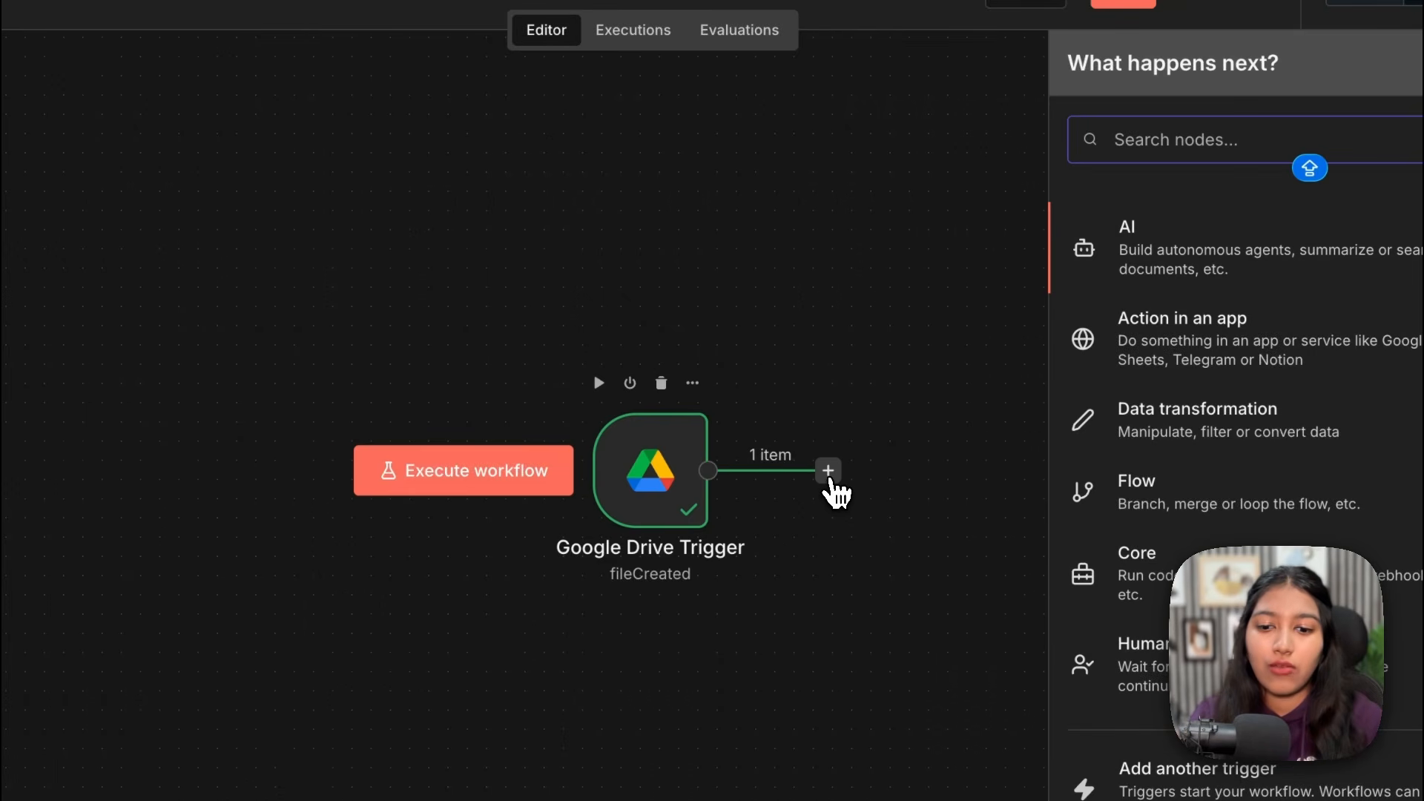
pyautogui.write('GOOGLW')
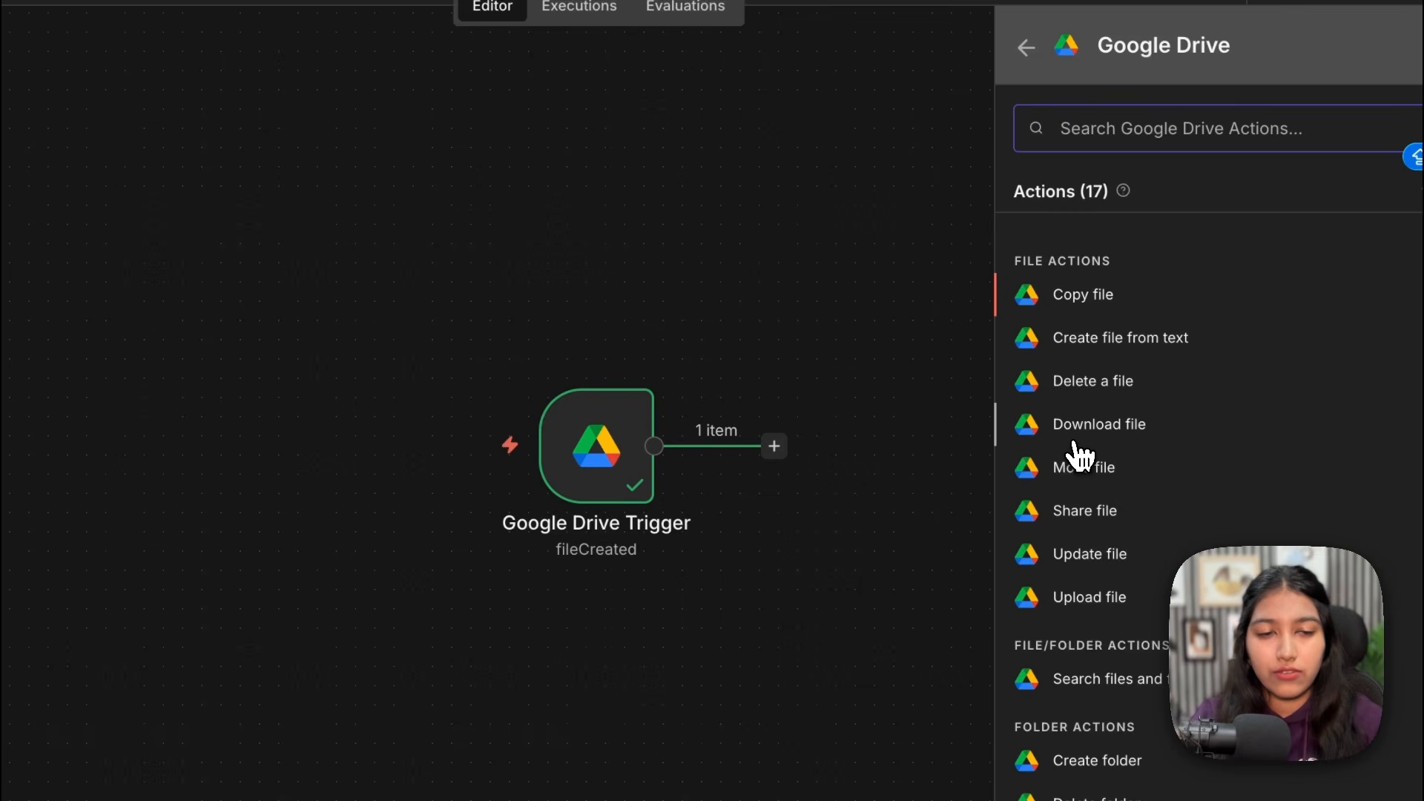
pyautogui.click(1074, 439)
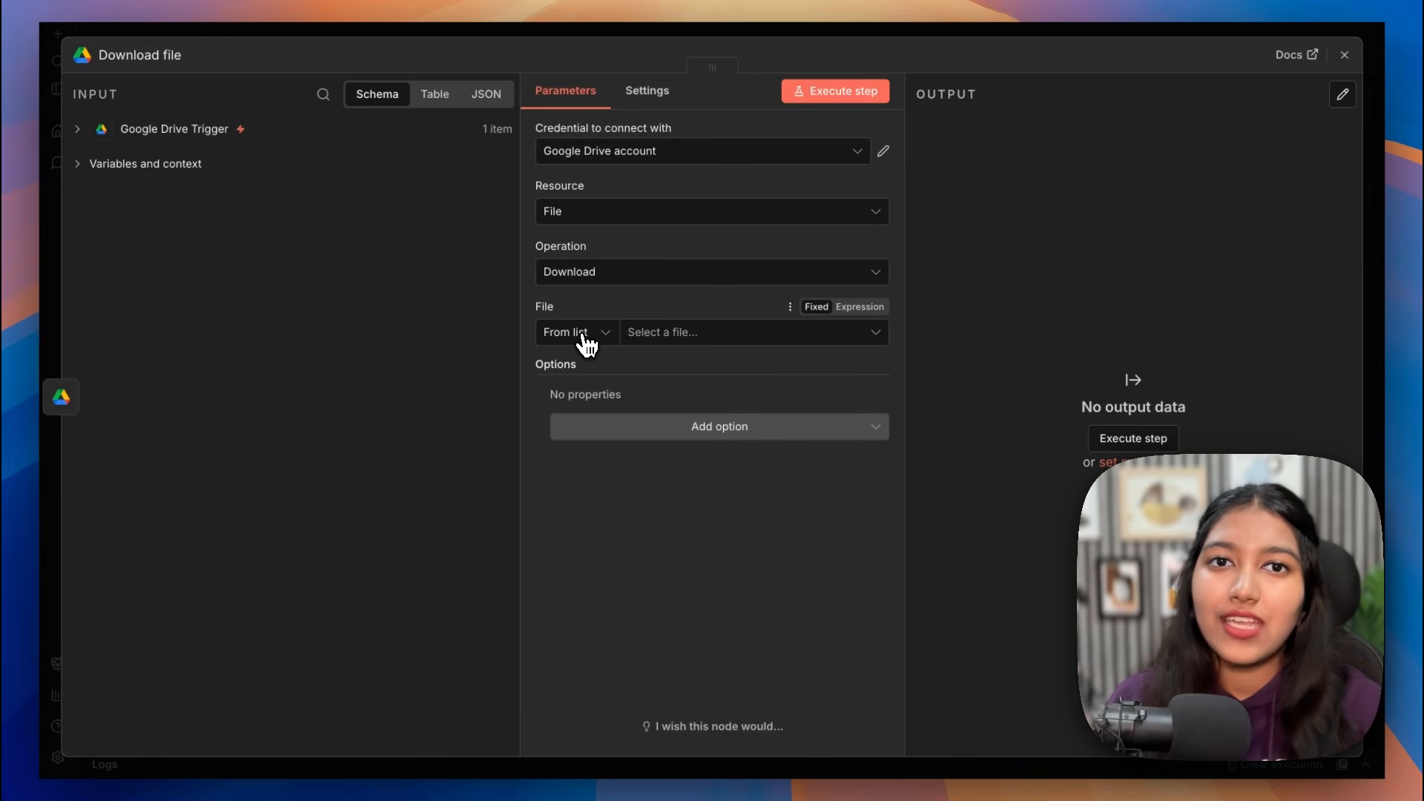
# Step: Set the download node to pick its file By ID, using the trigger's file id as the expression {{ $json.id }}
pyautogui.click(580, 335)
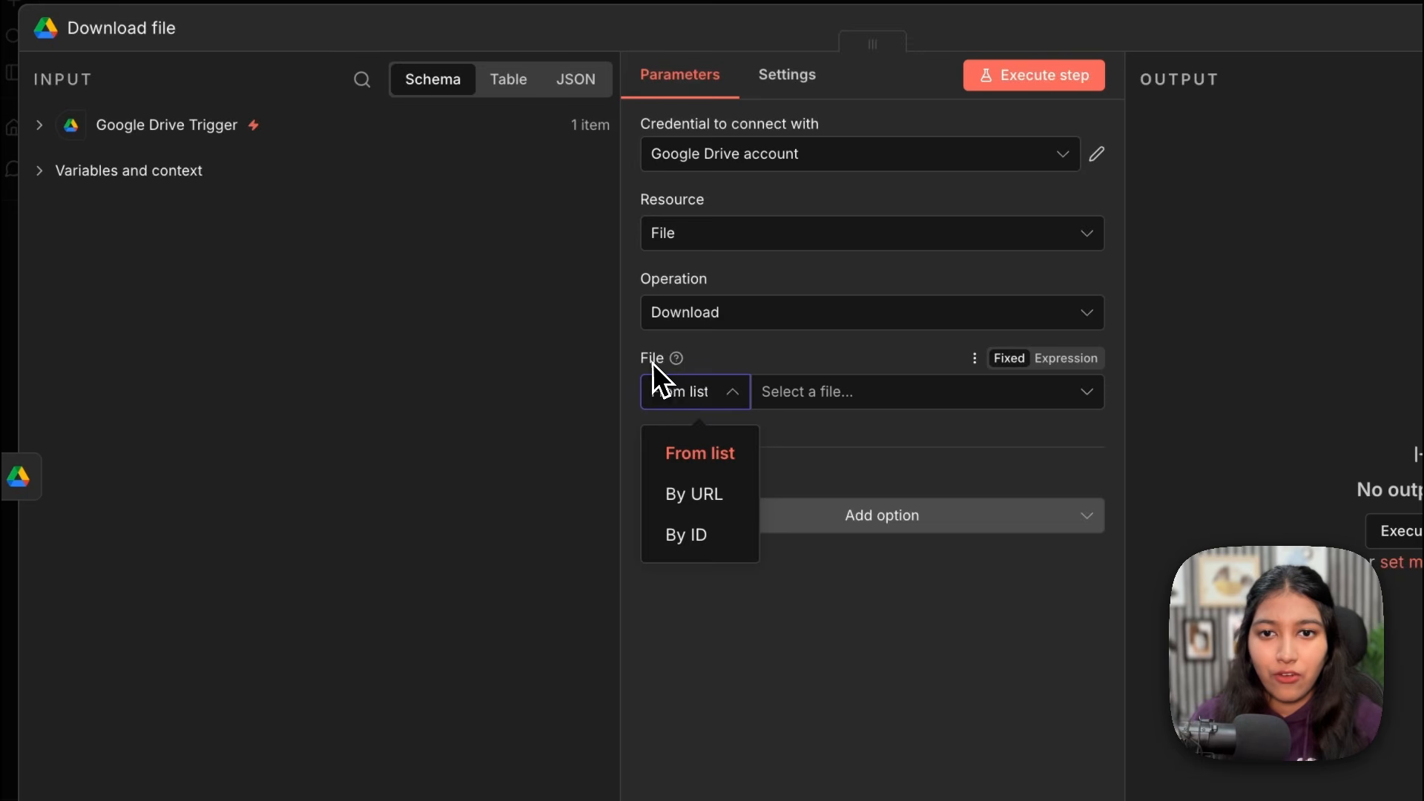
pyautogui.click(690, 549)
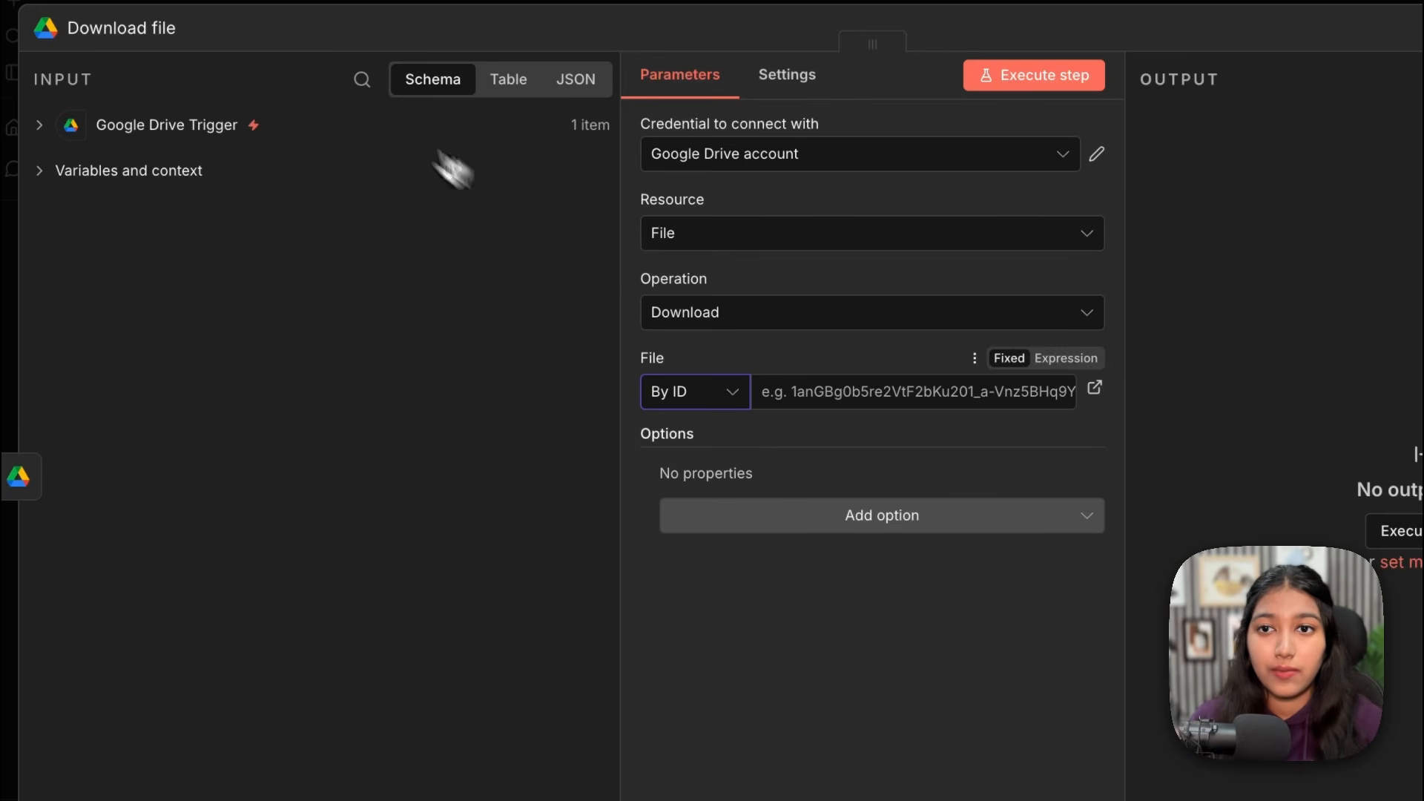
pyautogui.click(362, 78)
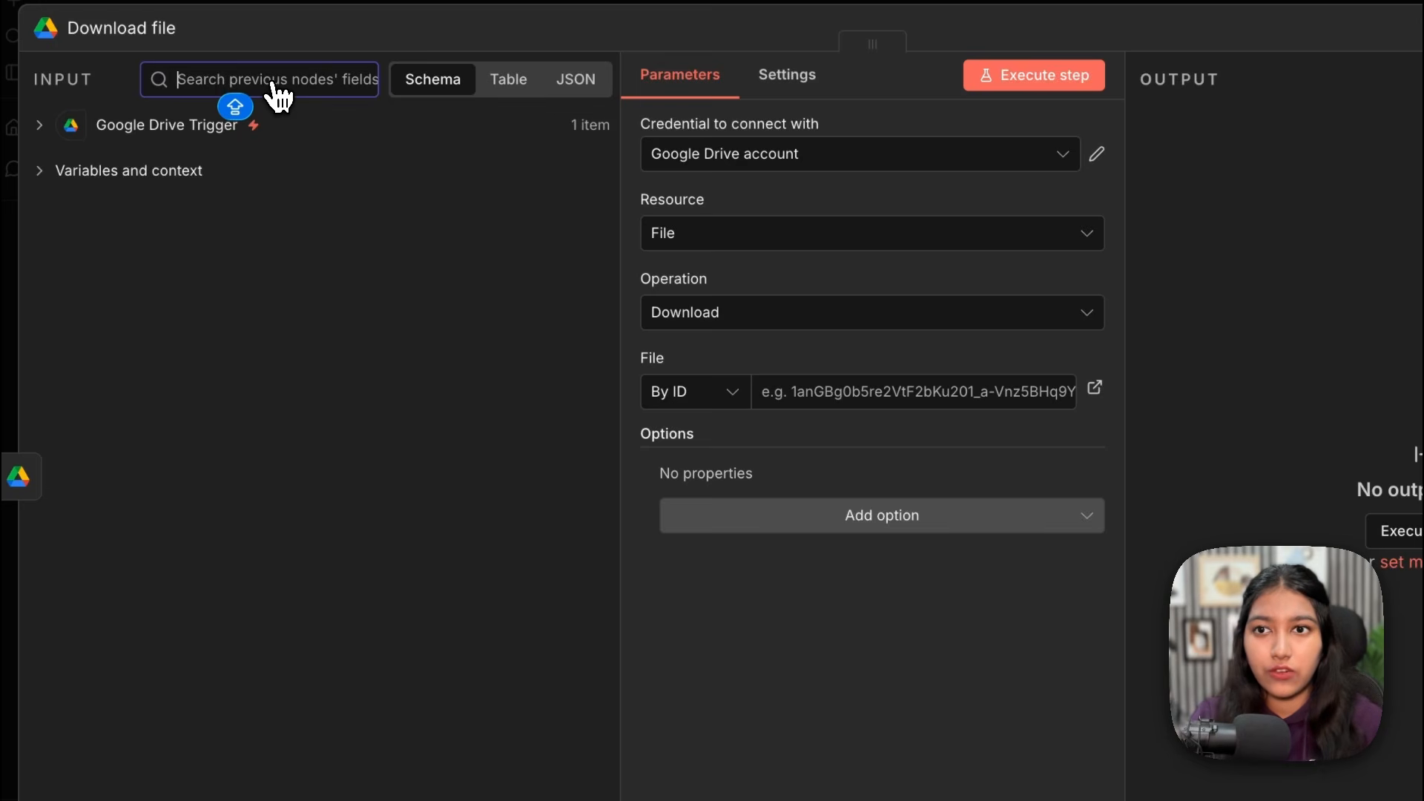
pyautogui.write('ID')
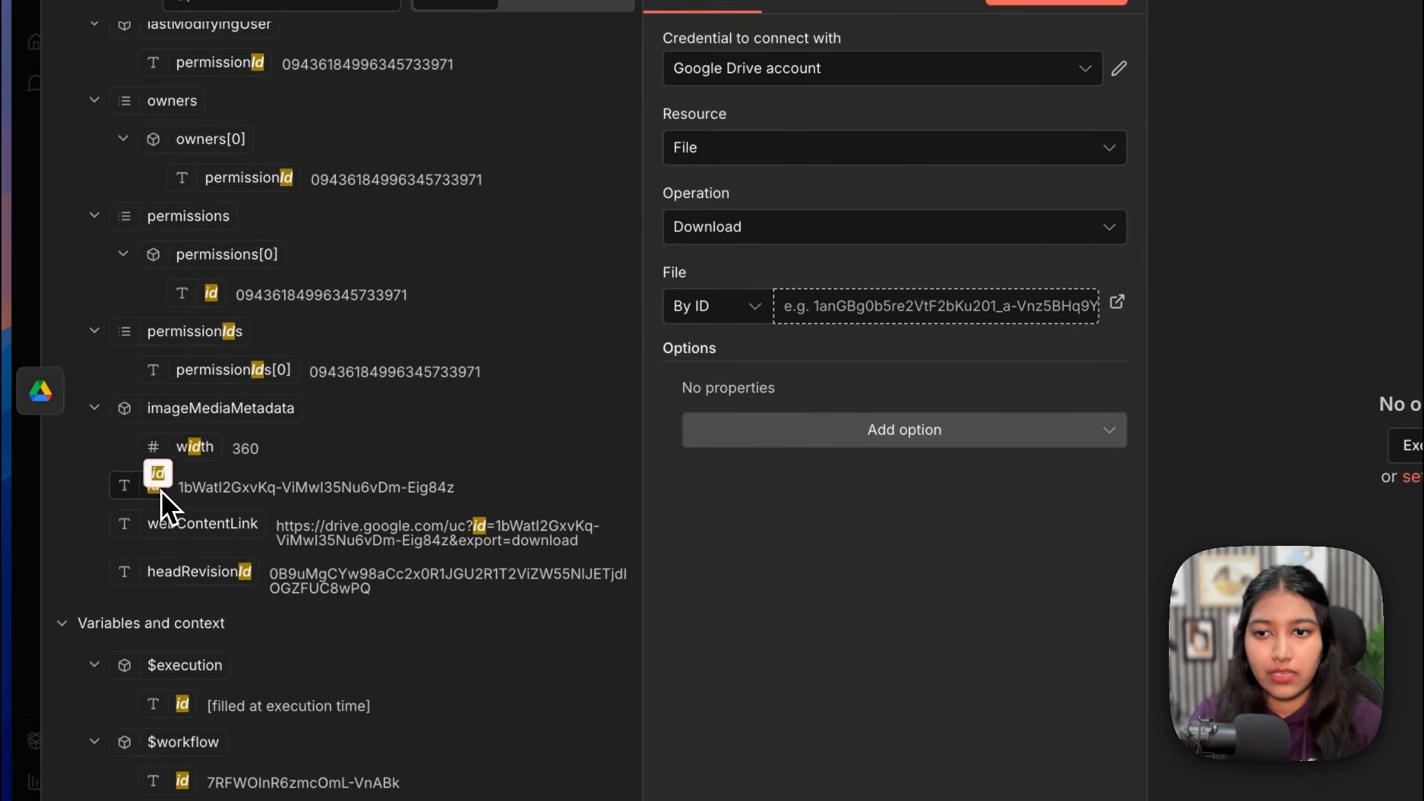
pyautogui.moveTo(148, 469); pyautogui.dragTo(592, 374)
pyautogui.moveTo(695, 395); pyautogui.dragTo(821, 310)
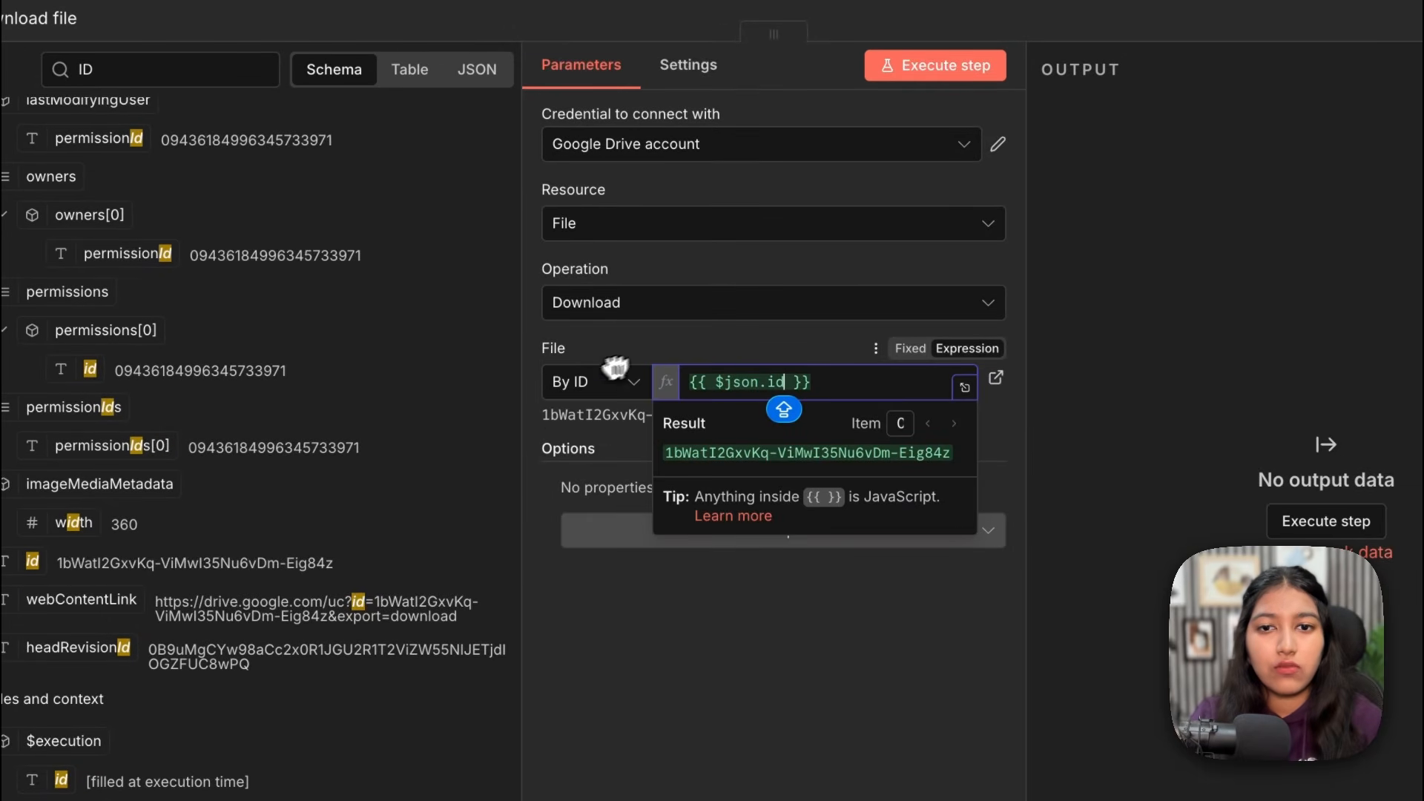
pyautogui.moveTo(663, 452); pyautogui.dragTo(963, 458)
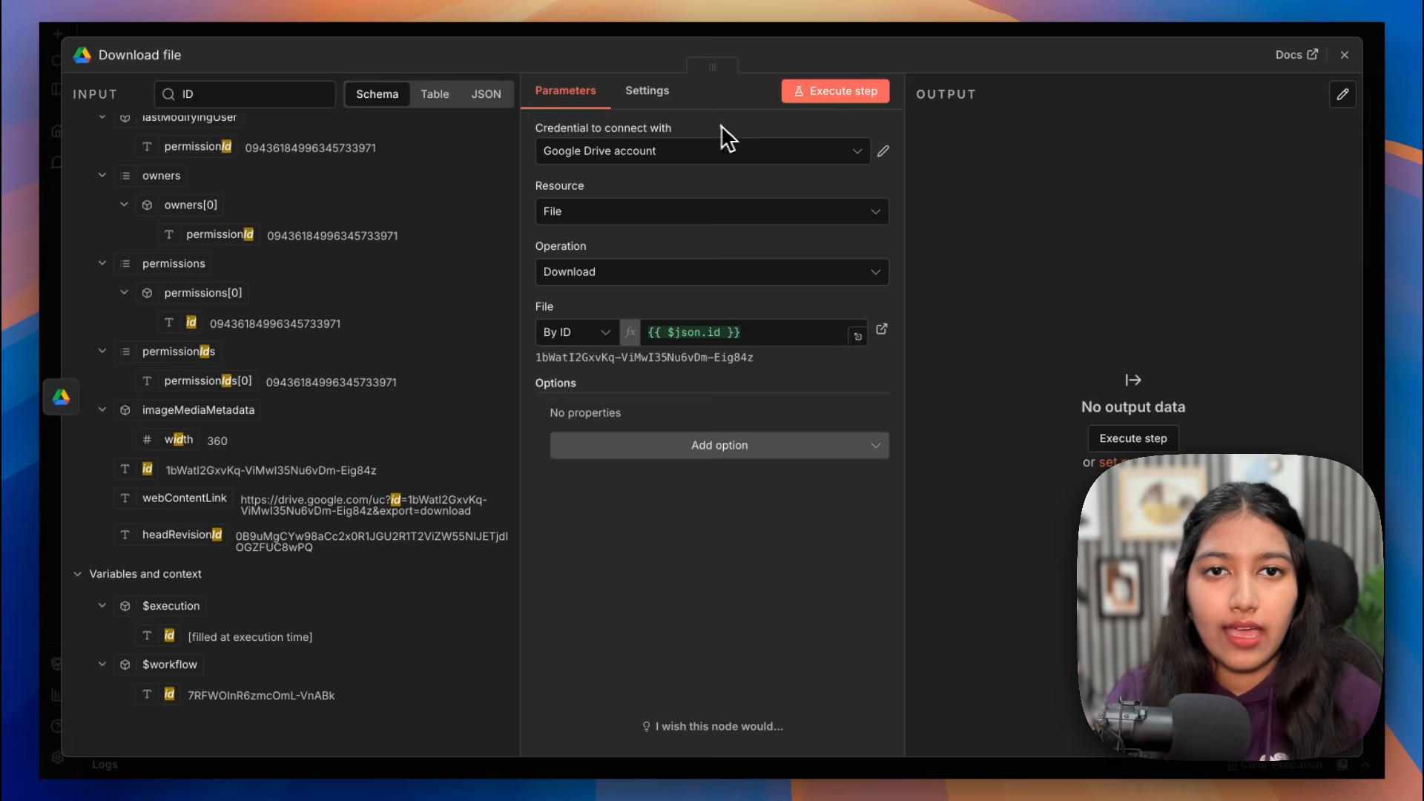
# Step: Execute the download node and review the binary output's file name, extension, MIME type and size, and view the image
pyautogui.click(841, 95)
pyautogui.moveTo(922, 183); pyautogui.dragTo(988, 314)
pyautogui.click(959, 293)
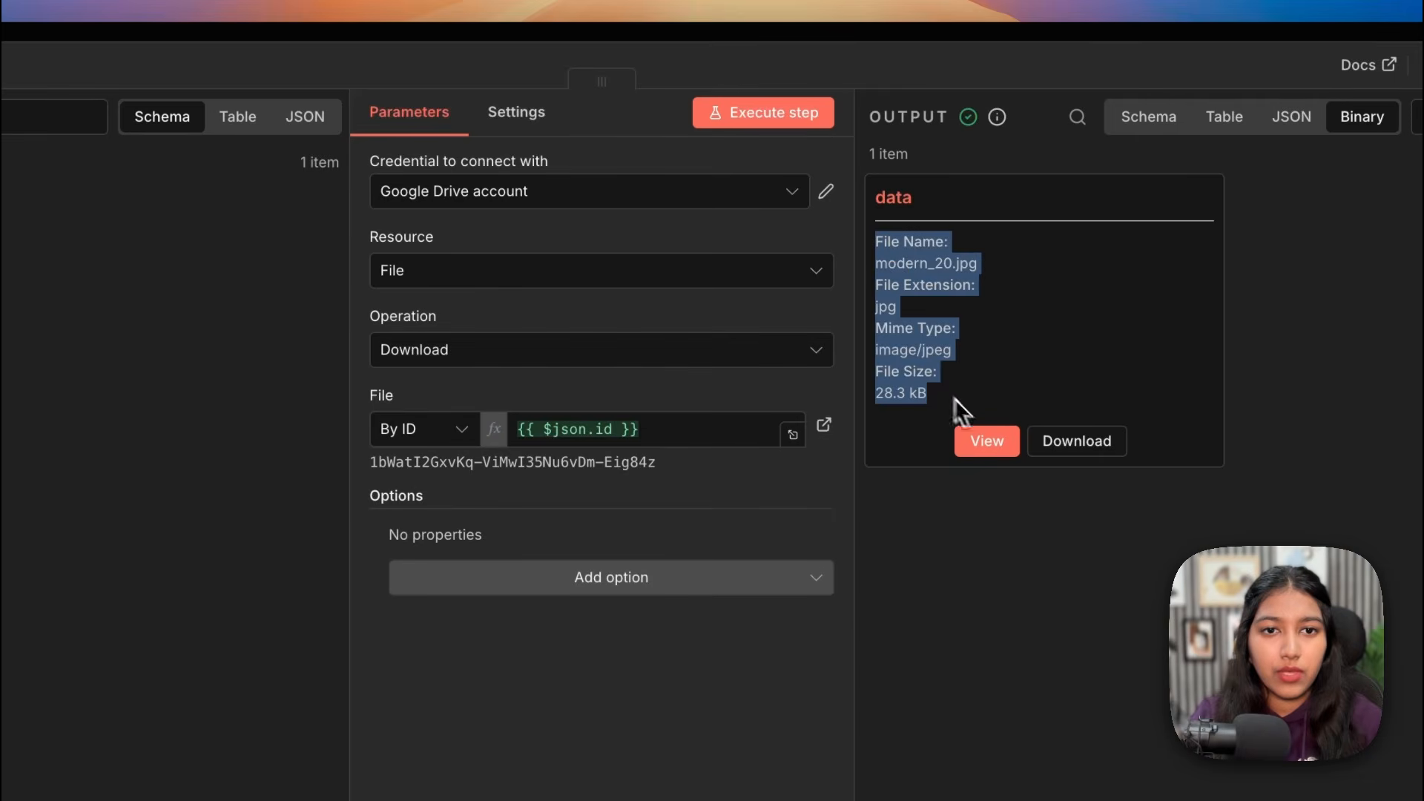
pyautogui.moveTo(888, 265); pyautogui.dragTo(981, 271)
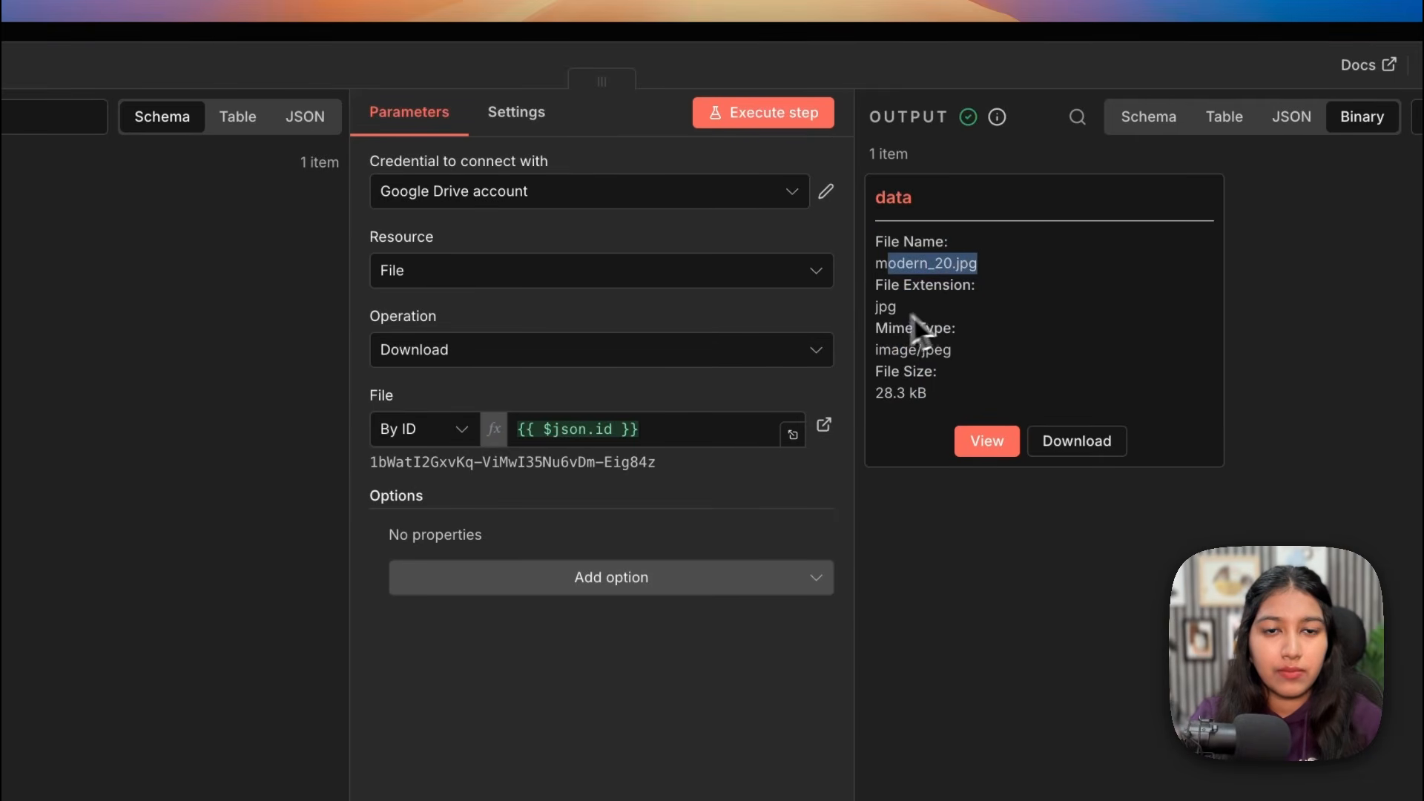
pyautogui.moveTo(875, 308); pyautogui.dragTo(909, 309)
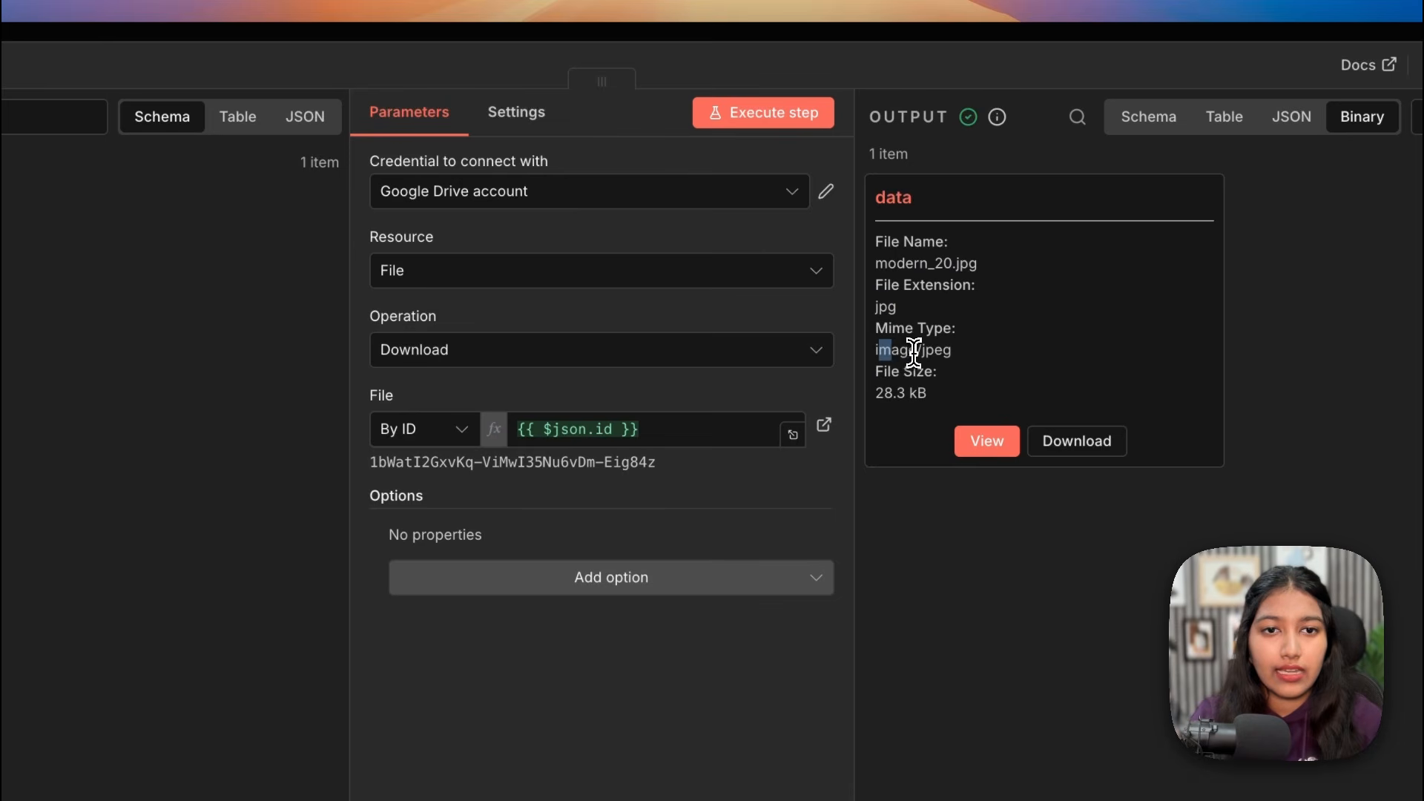
pyautogui.click(908, 391)
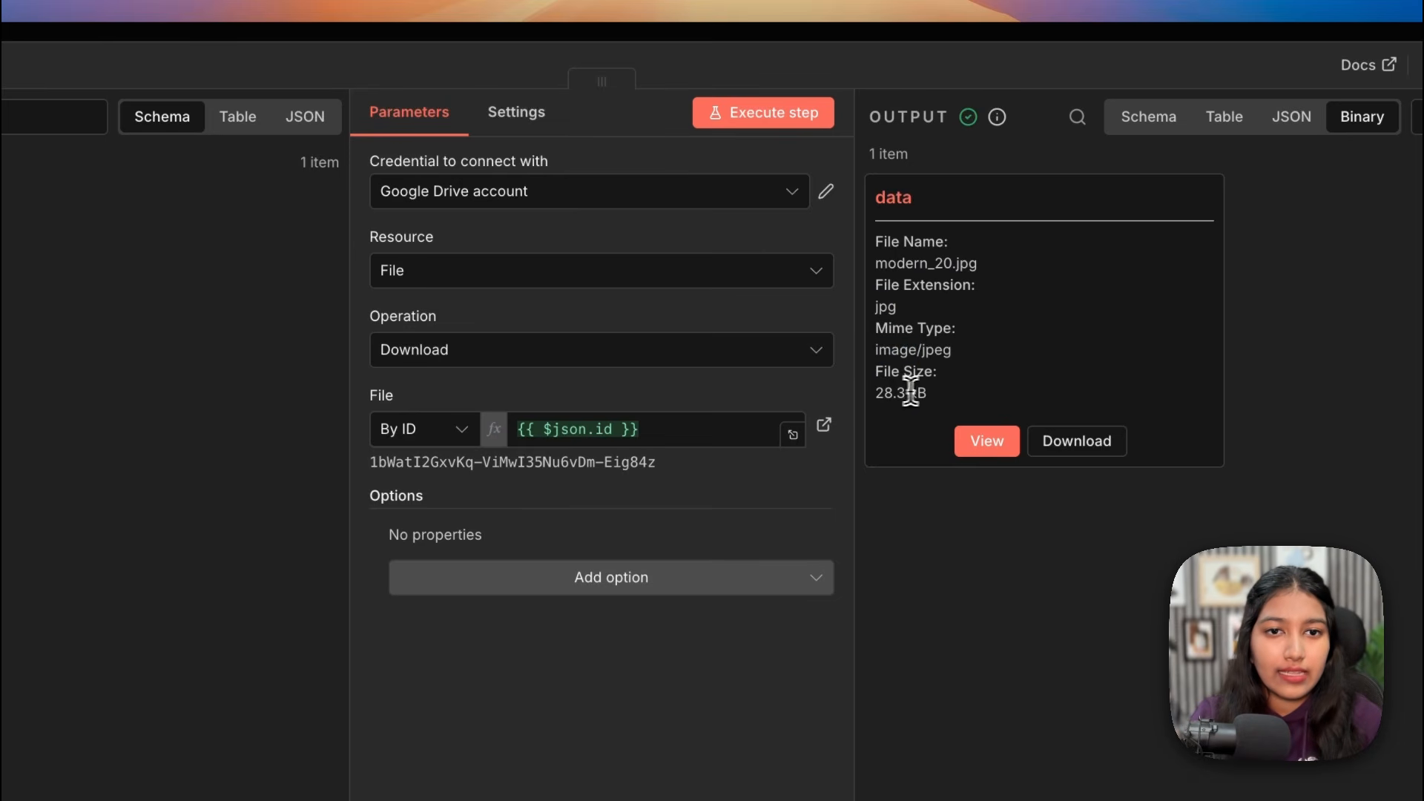
pyautogui.click(970, 444)
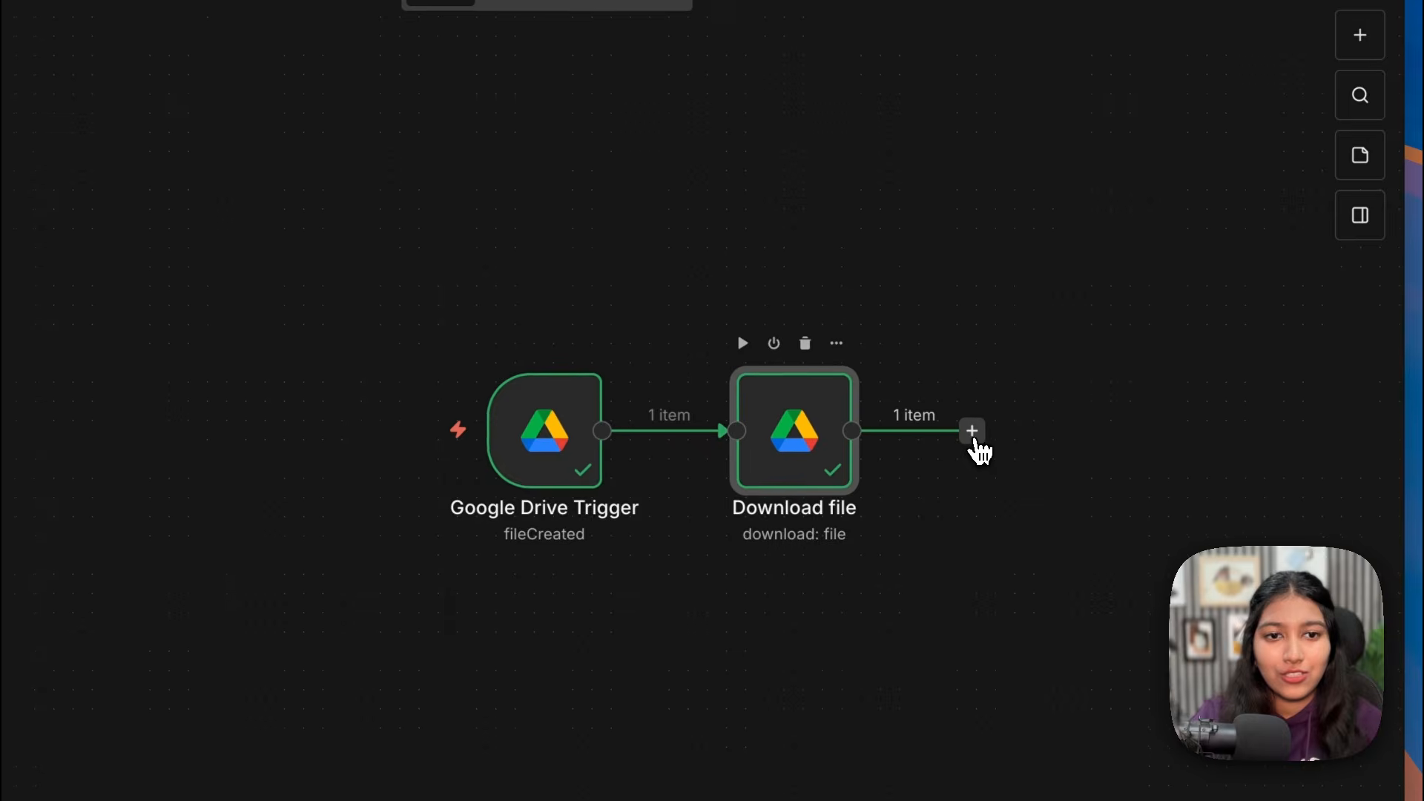
# Step: Add an Extract from File node with the Move File to Base64 String operation, checking its input binary field against the downloaded data
pyautogui.click(972, 430)
pyautogui.write('EXTRA')
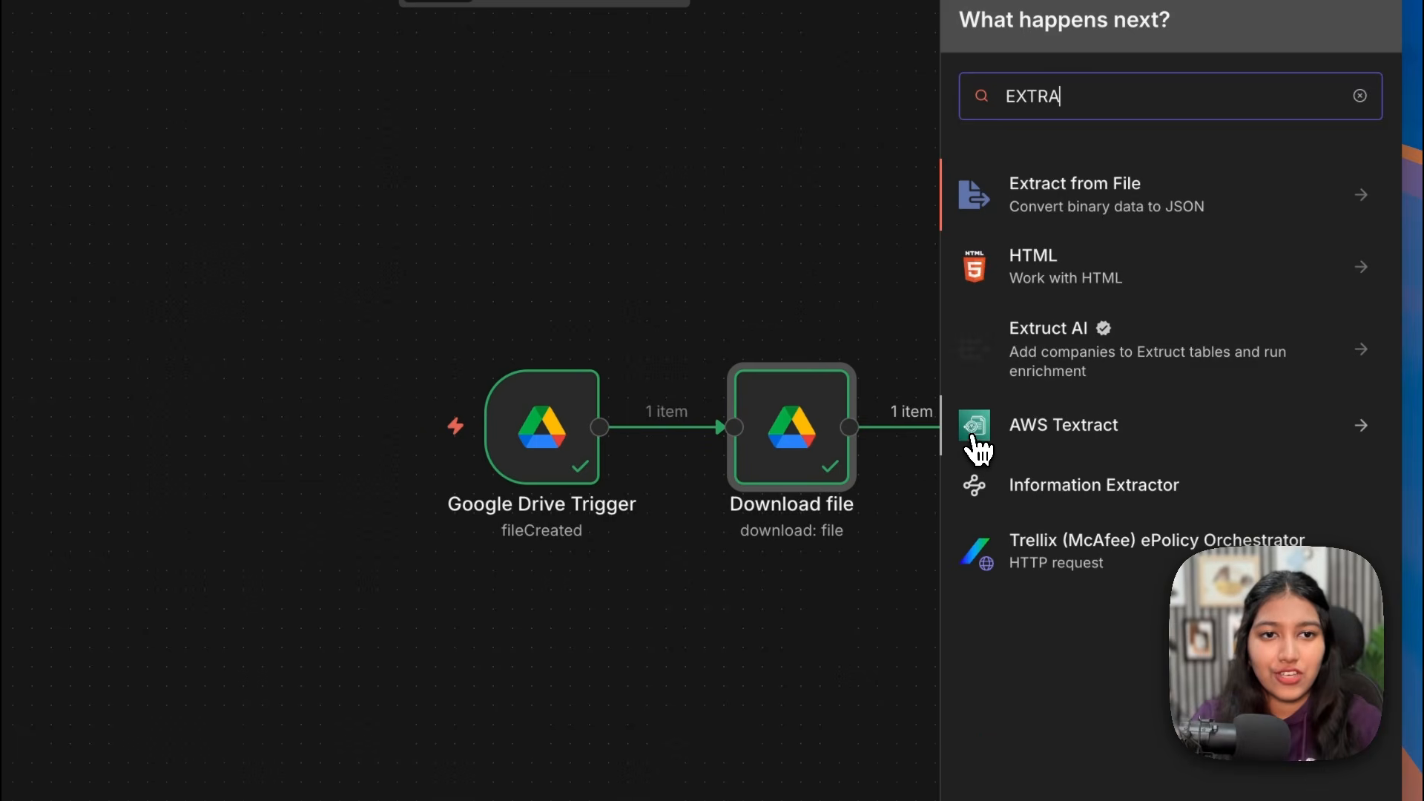
pyautogui.click(1105, 180)
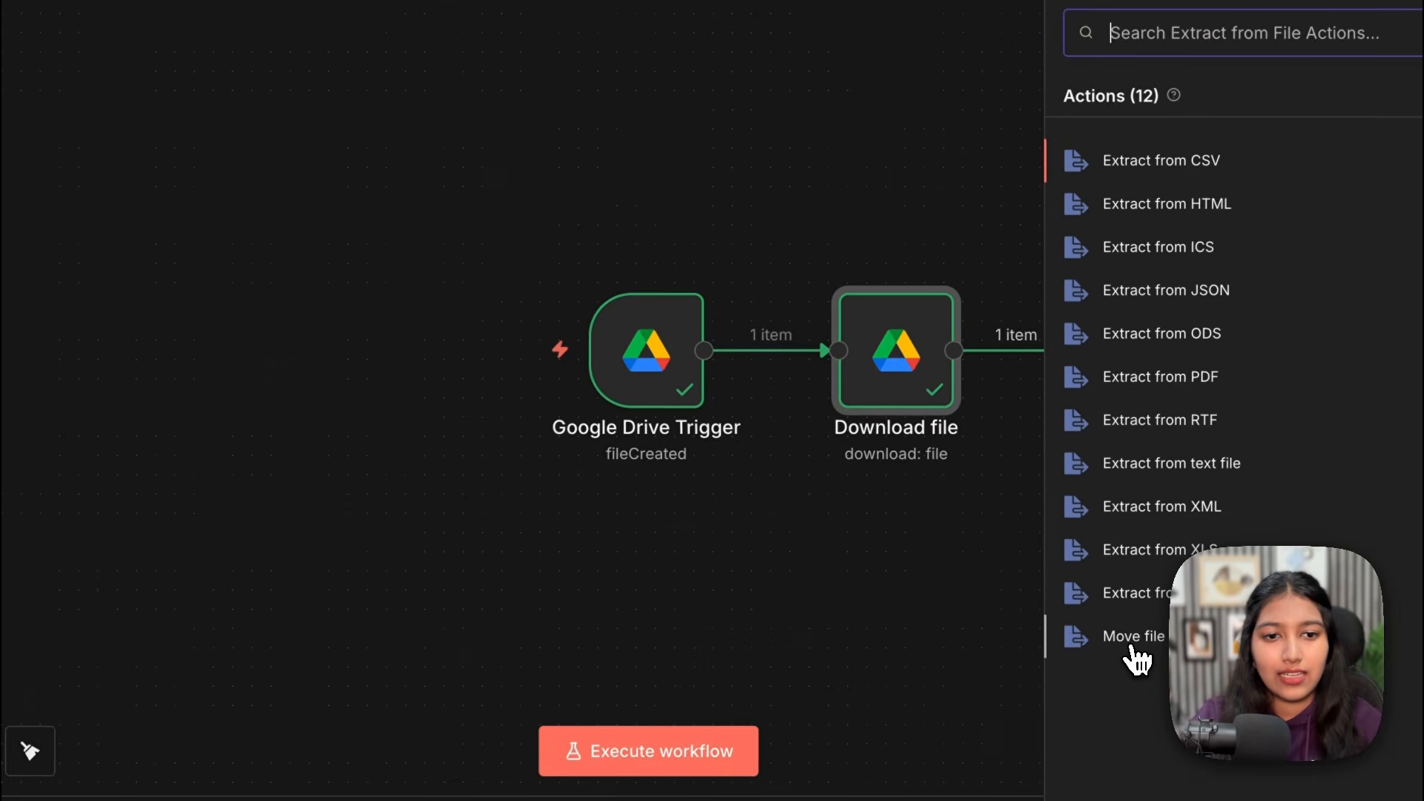
pyautogui.click(1029, 723)
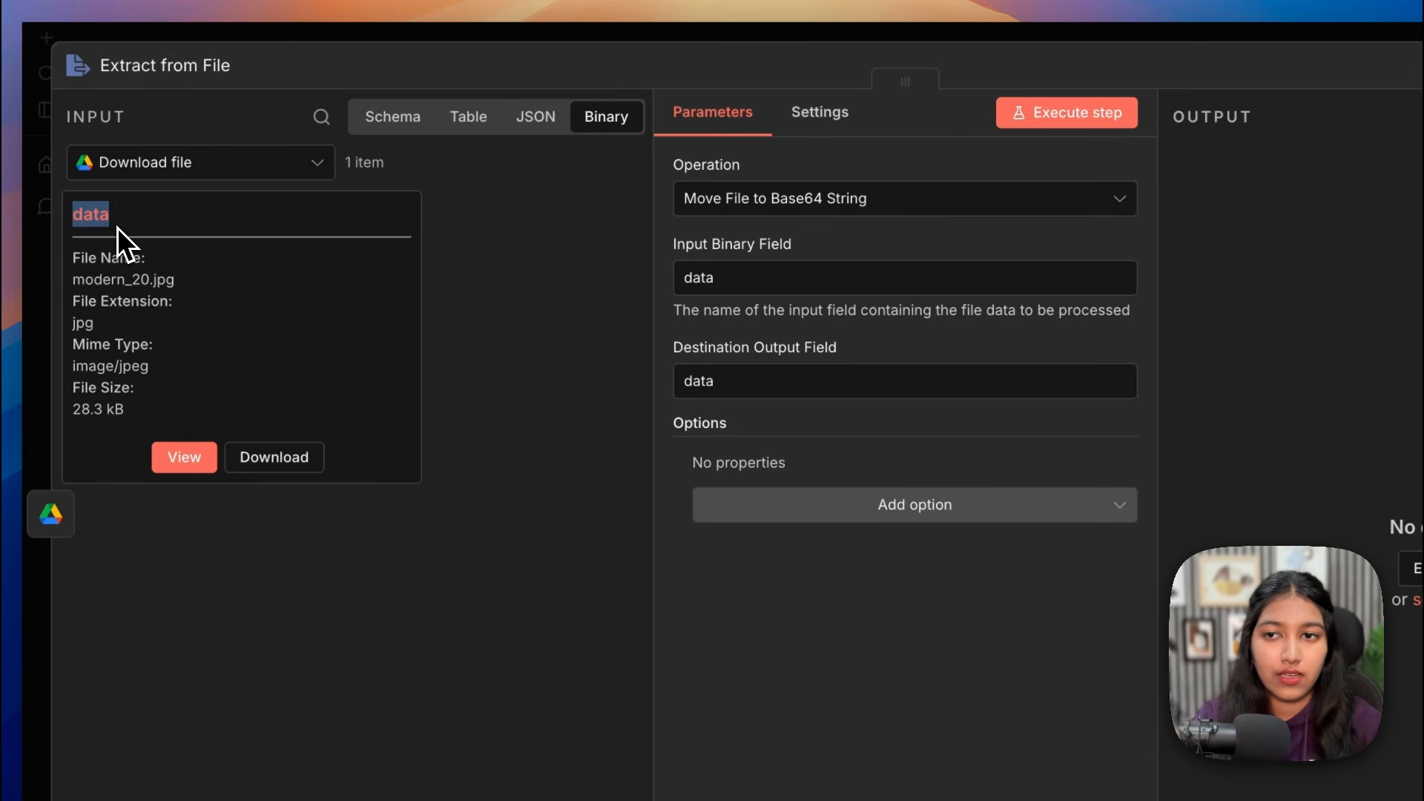
pyautogui.moveTo(98, 225); pyautogui.dragTo(669, 269)
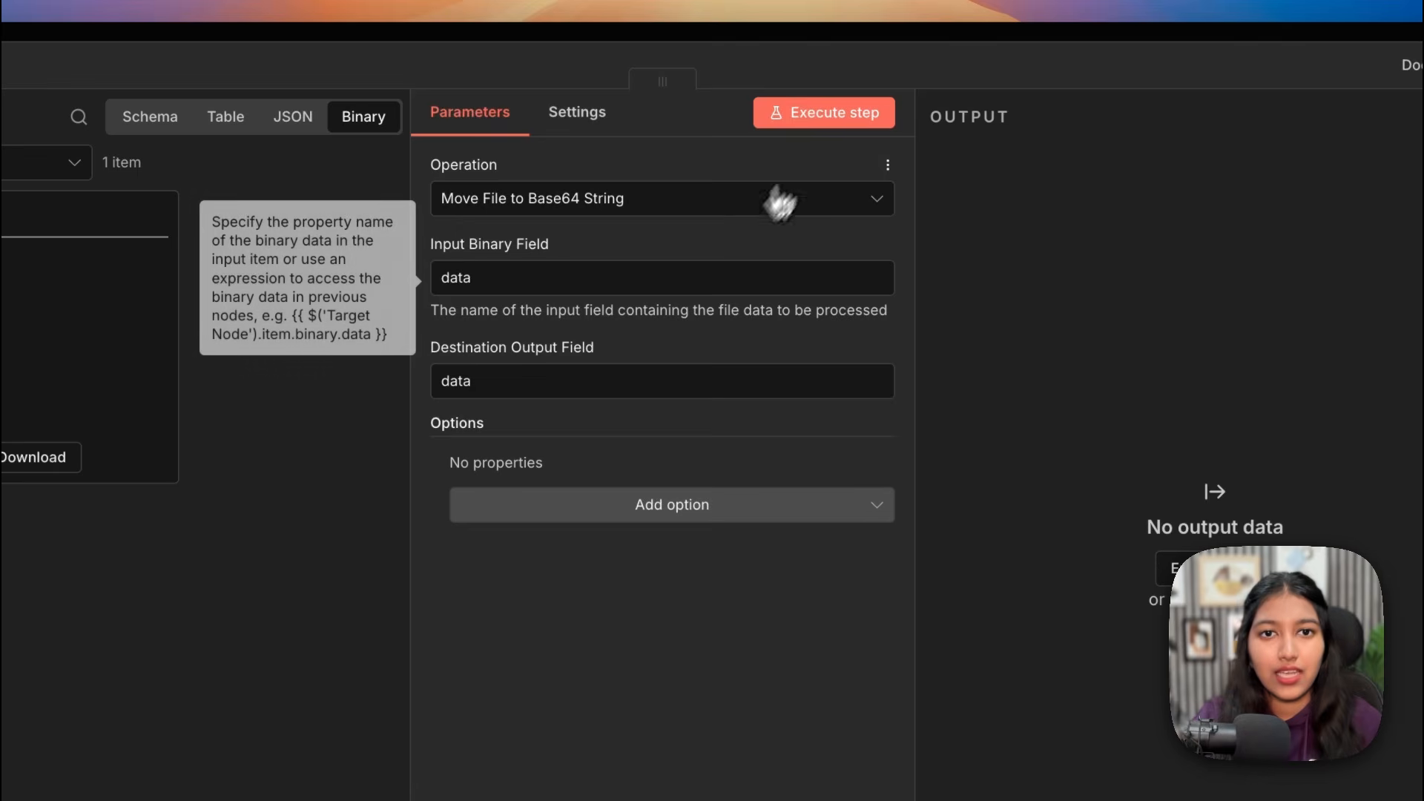
# Step: Execute the Extract from File node, review the Base64 string in its output, and return to the workflow canvas
pyautogui.click(833, 117)
pyautogui.moveTo(980, 190); pyautogui.dragTo(1224, 362)
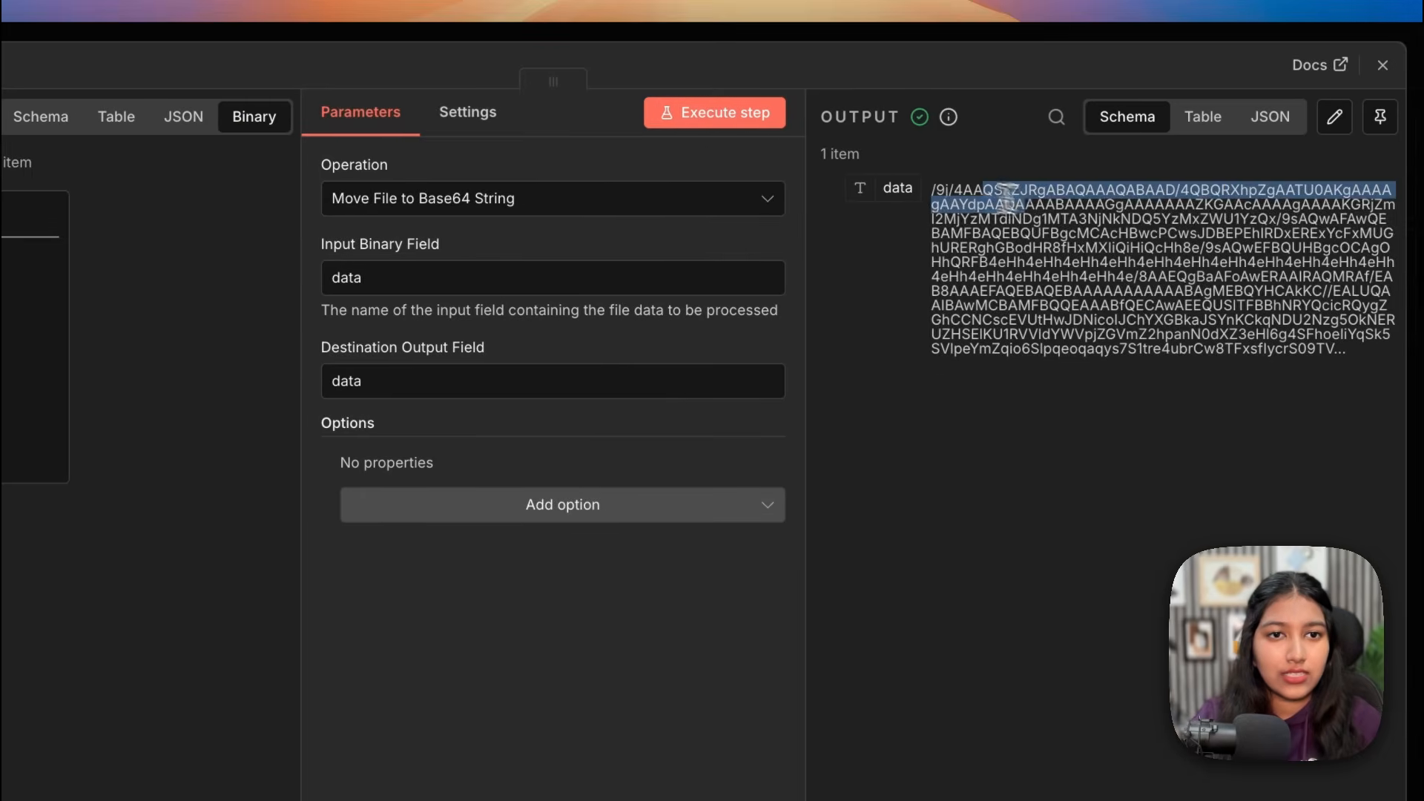
pyautogui.click(1224, 362)
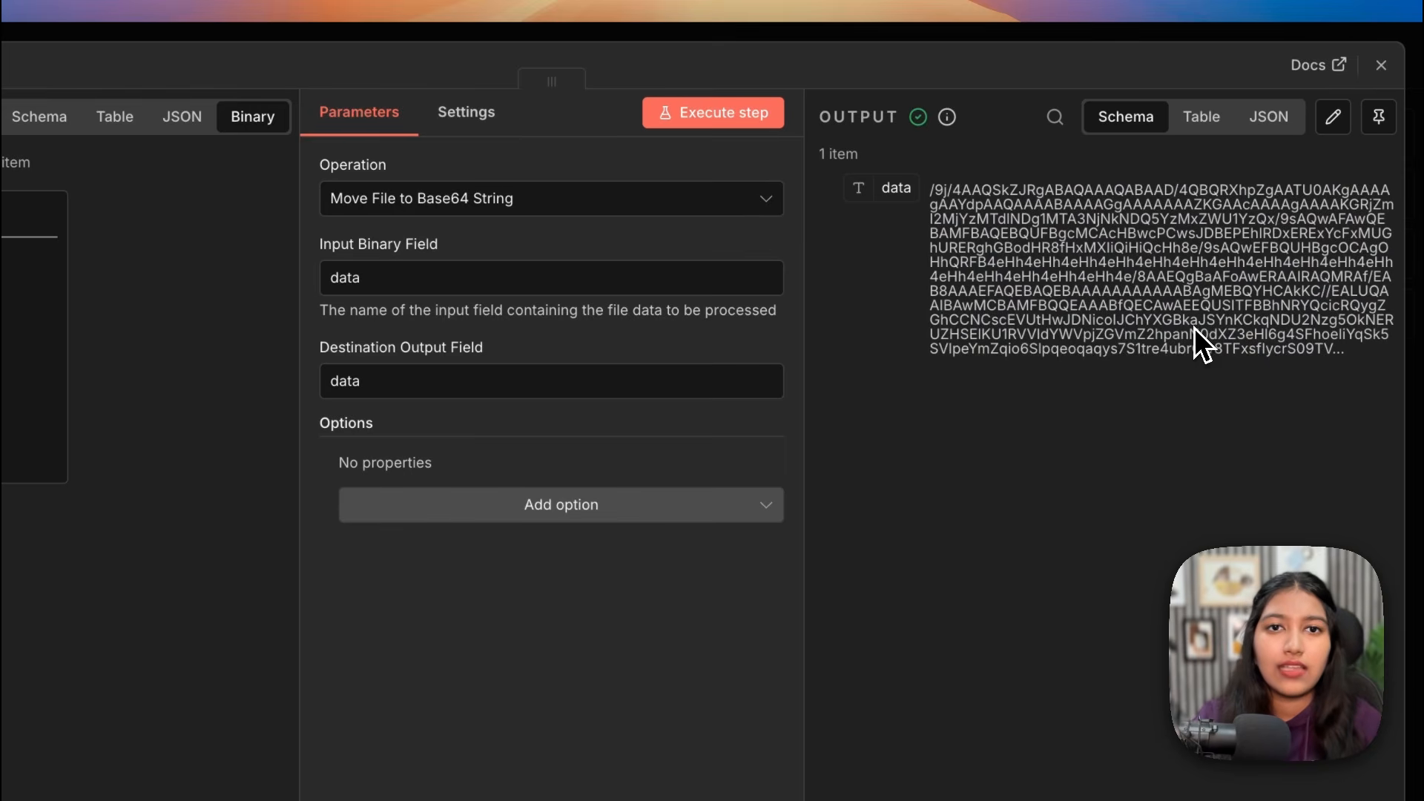
pyautogui.press('Escape')
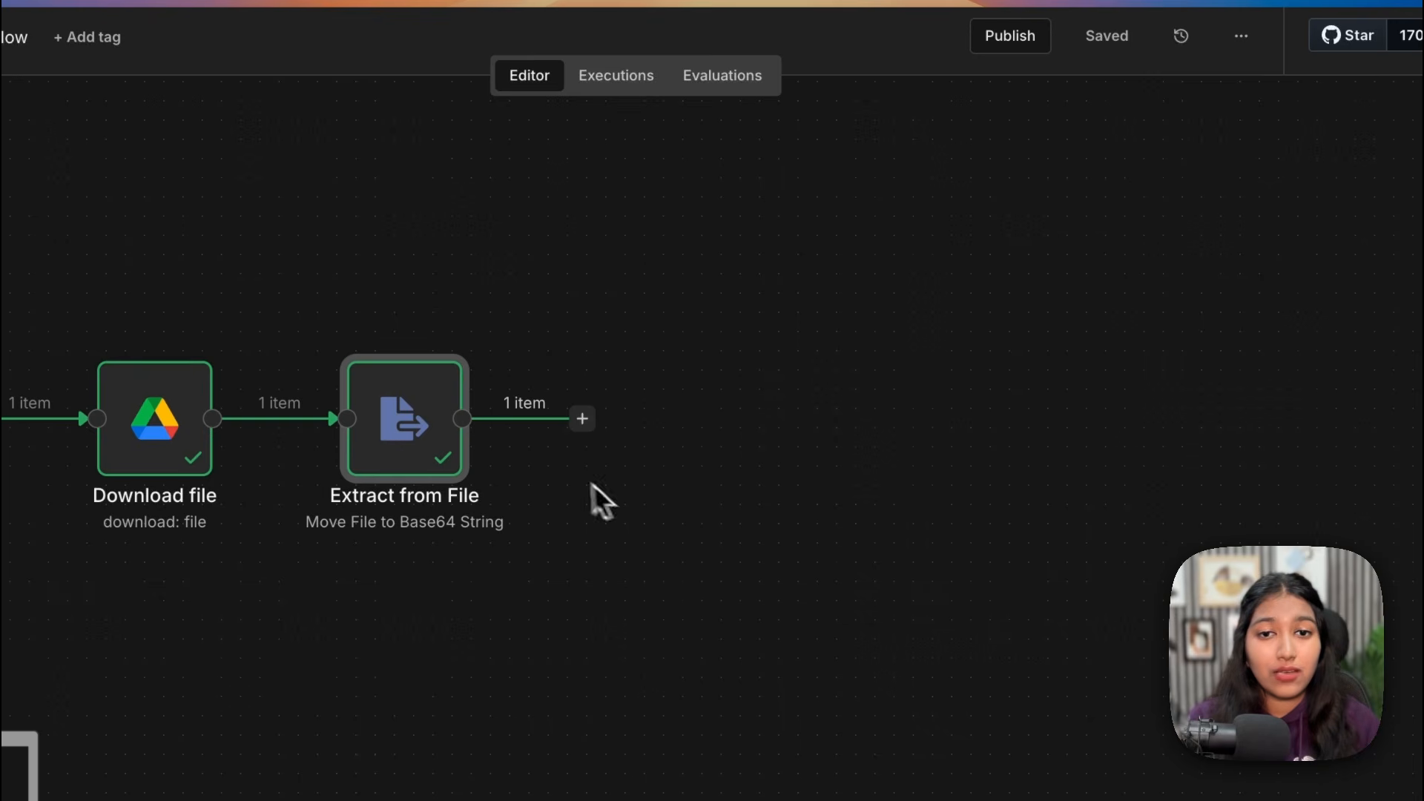
# Step: Reopen the Extract from File node, examine the Base64 string in its output, and return to the workflow canvas
pyautogui.scroll(5, 586, 489)
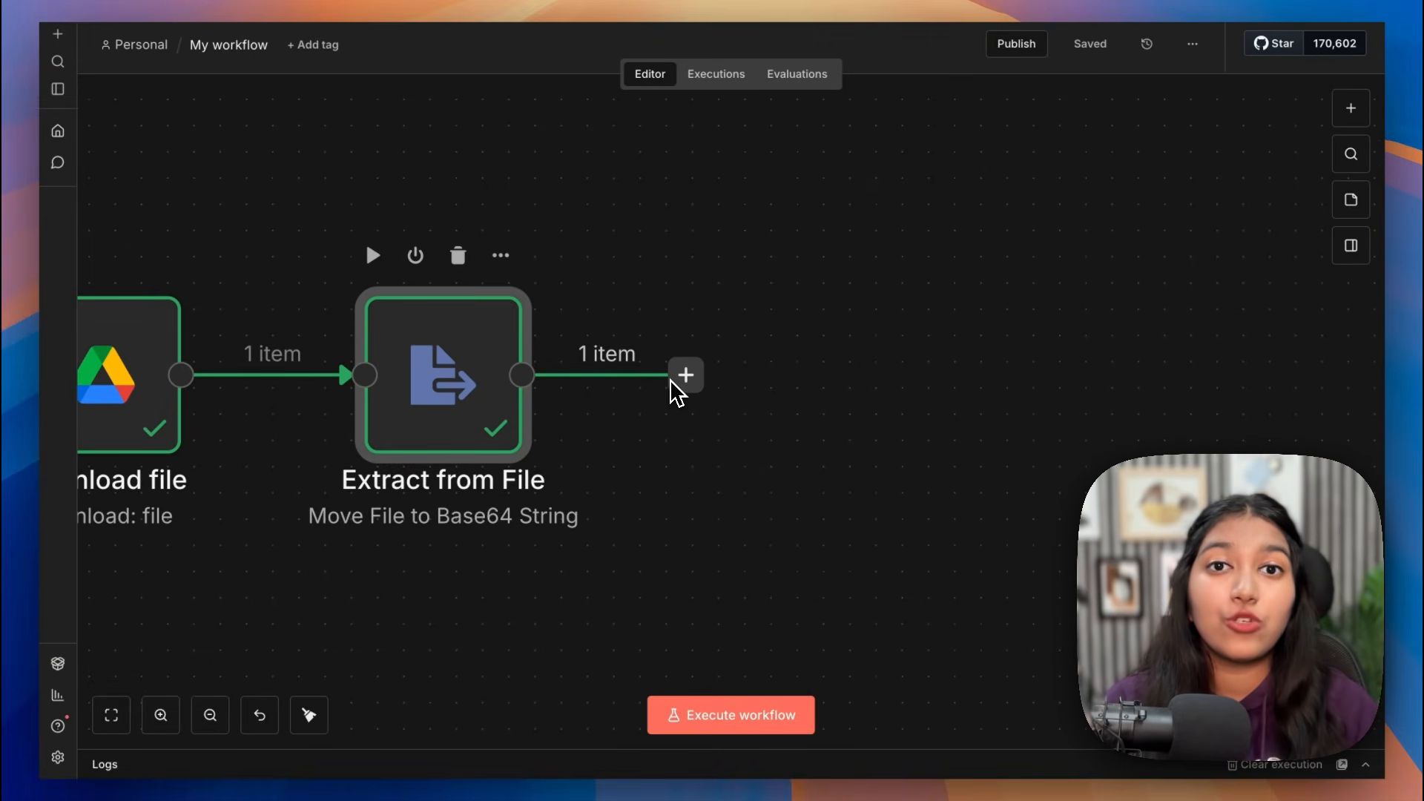
pyautogui.doubleClick(488, 379)
pyautogui.moveTo(994, 178); pyautogui.dragTo(1157, 301)
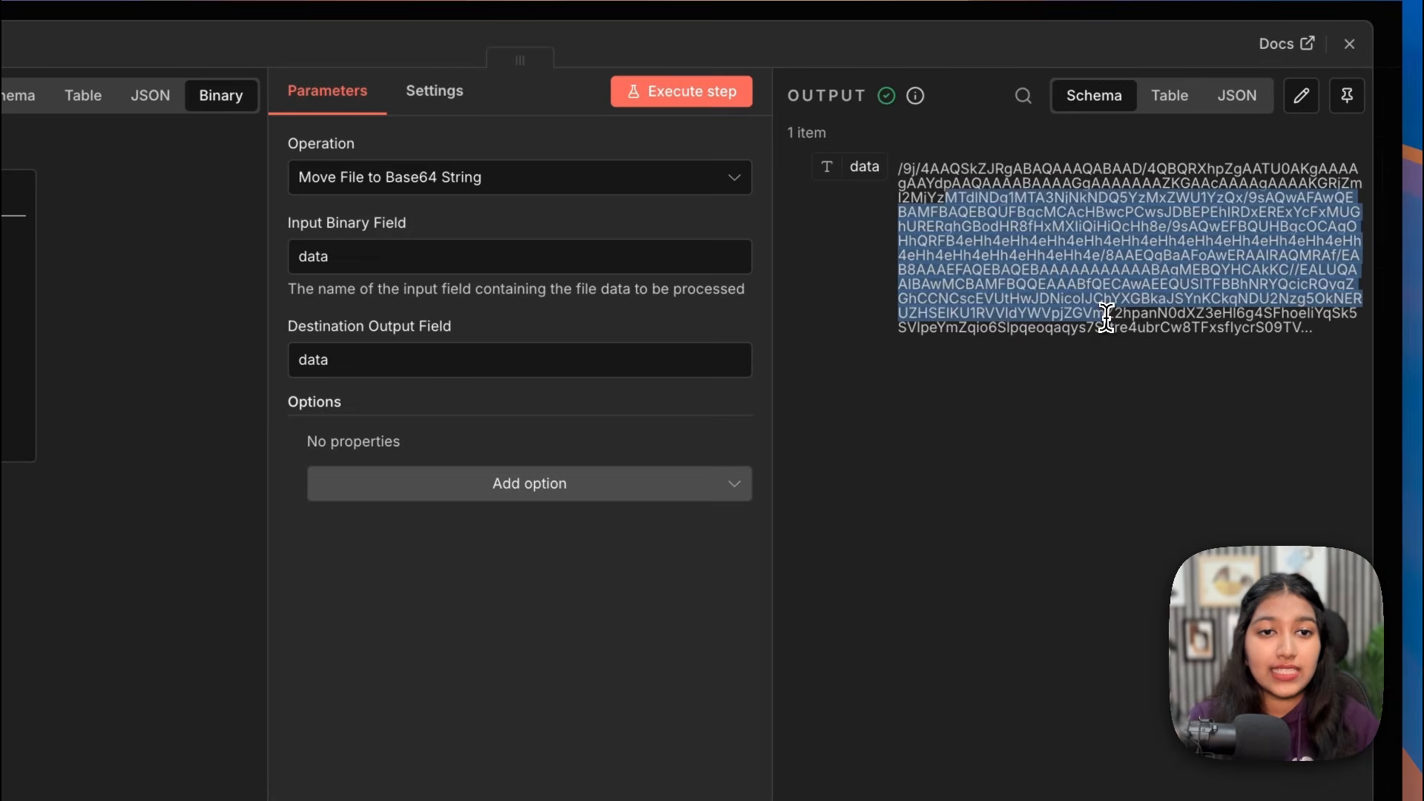
pyautogui.click(1107, 317)
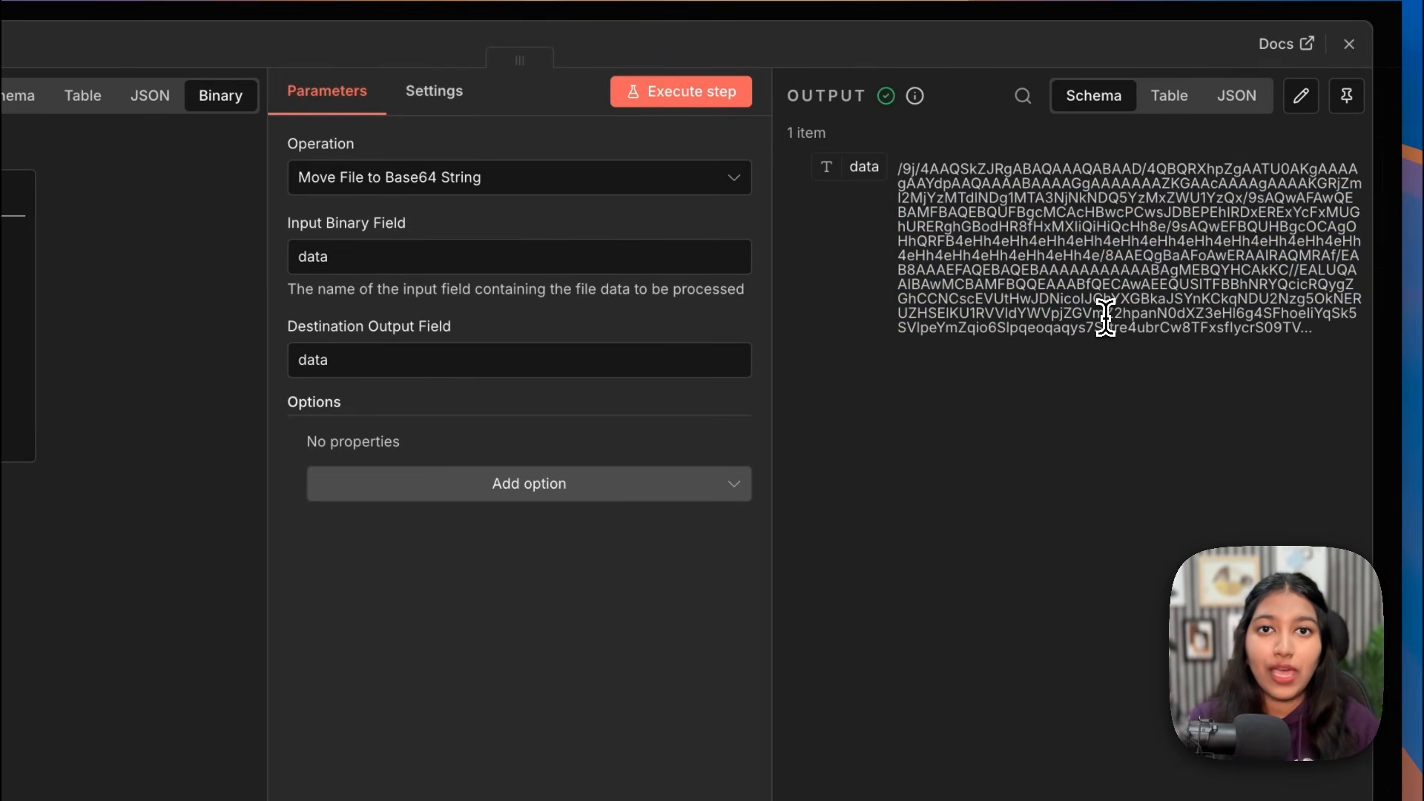
pyautogui.press('Escape')
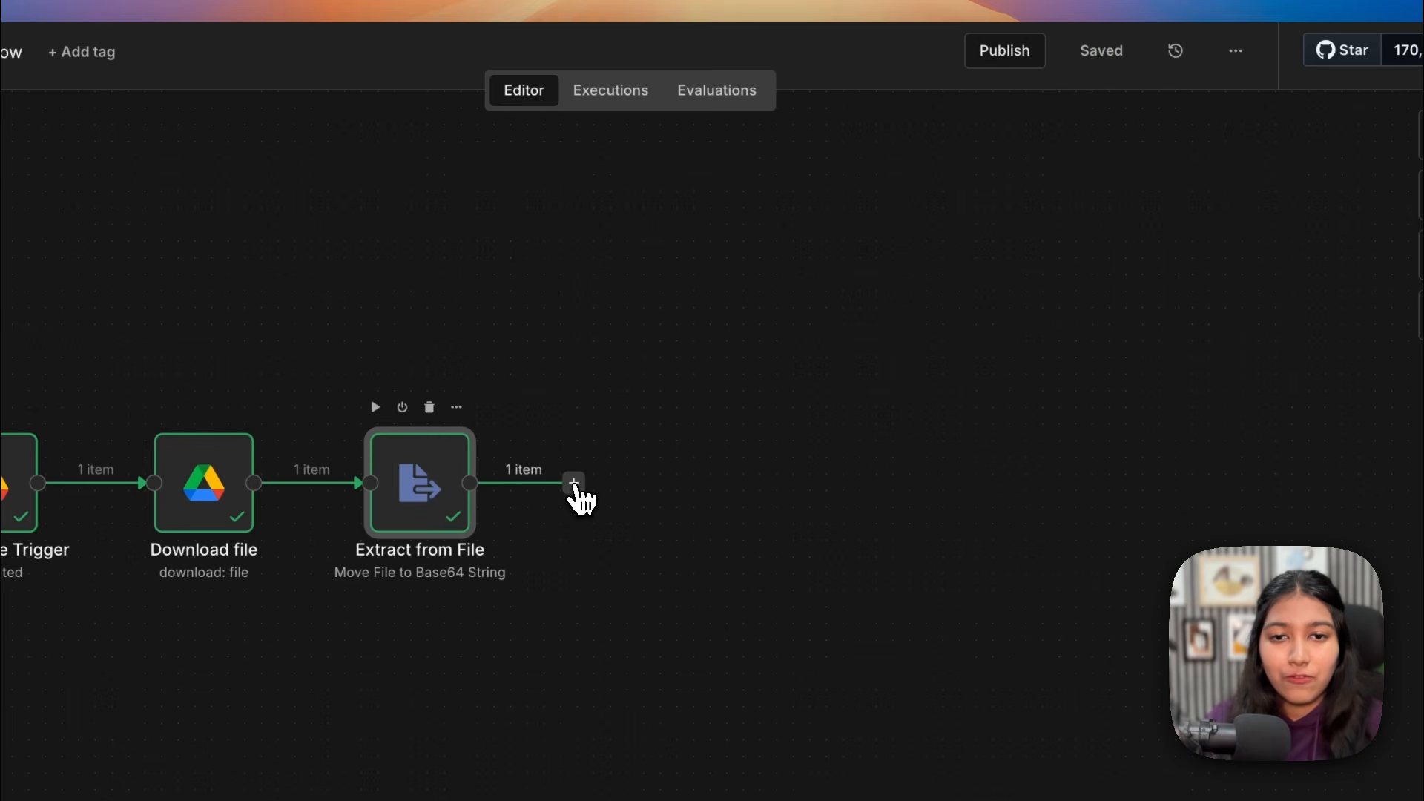
# Step: Add a Jina AI node with the Read URL content action after Extract from File and start creating a new credential for it
pyautogui.click(573, 483)
pyautogui.write('JINA')
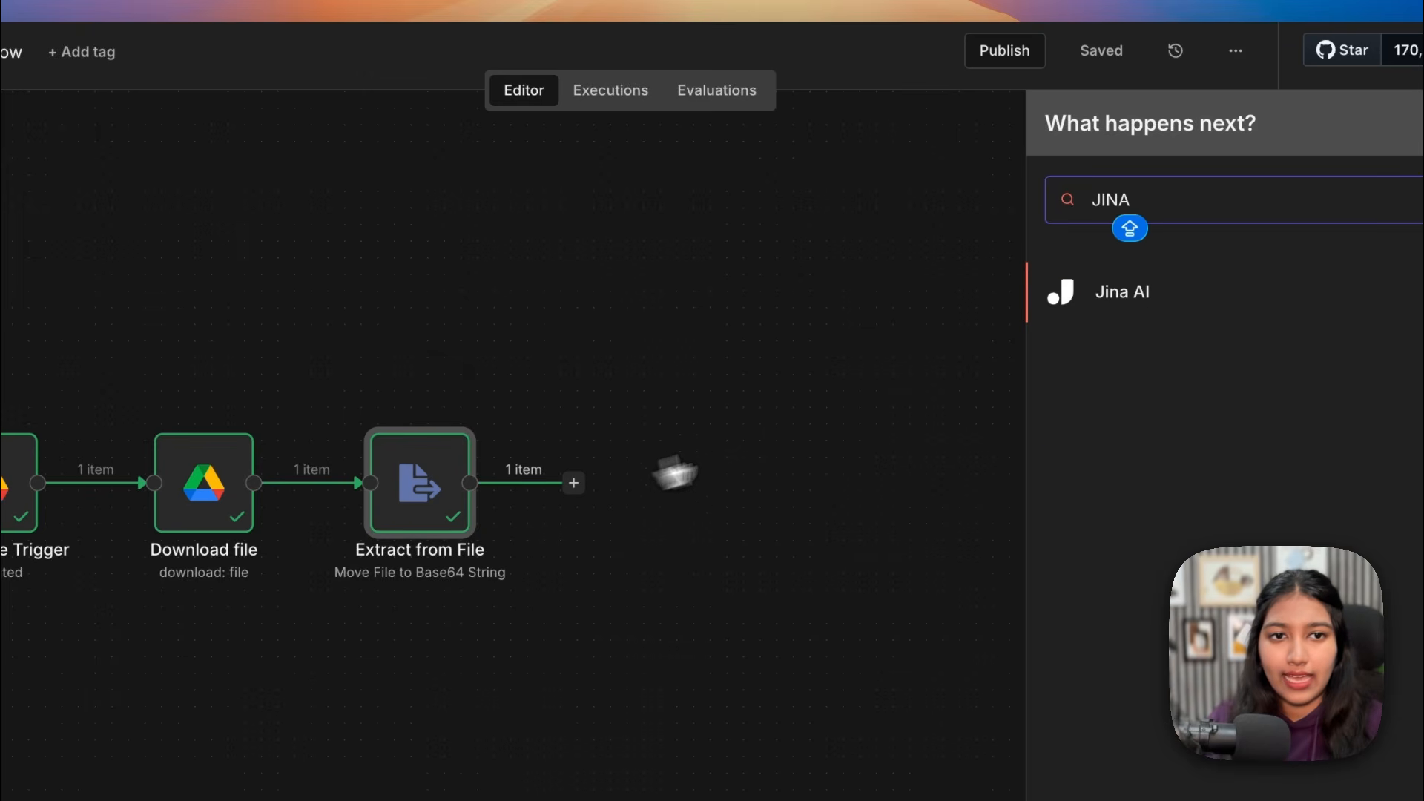
pyautogui.click(1142, 294)
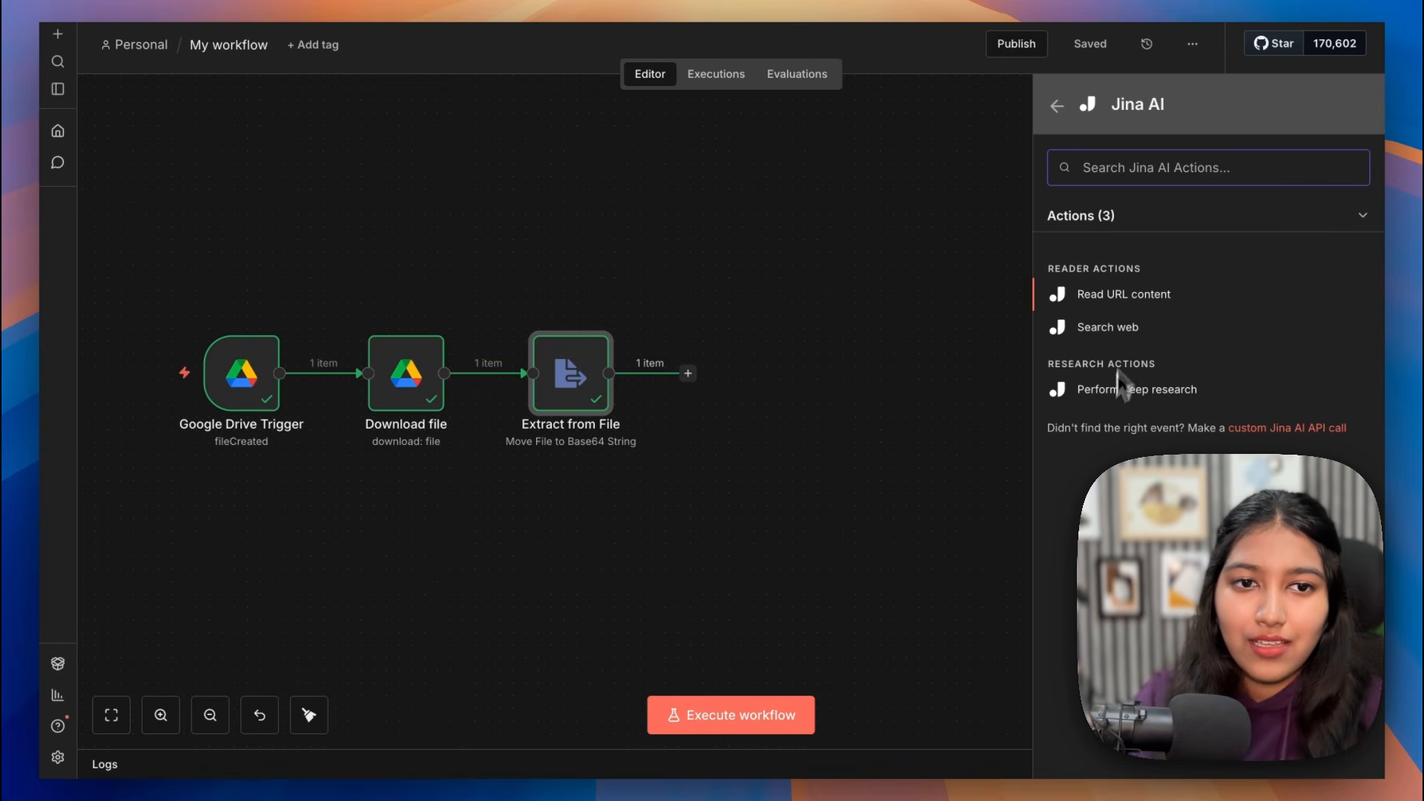
pyautogui.click(1094, 298)
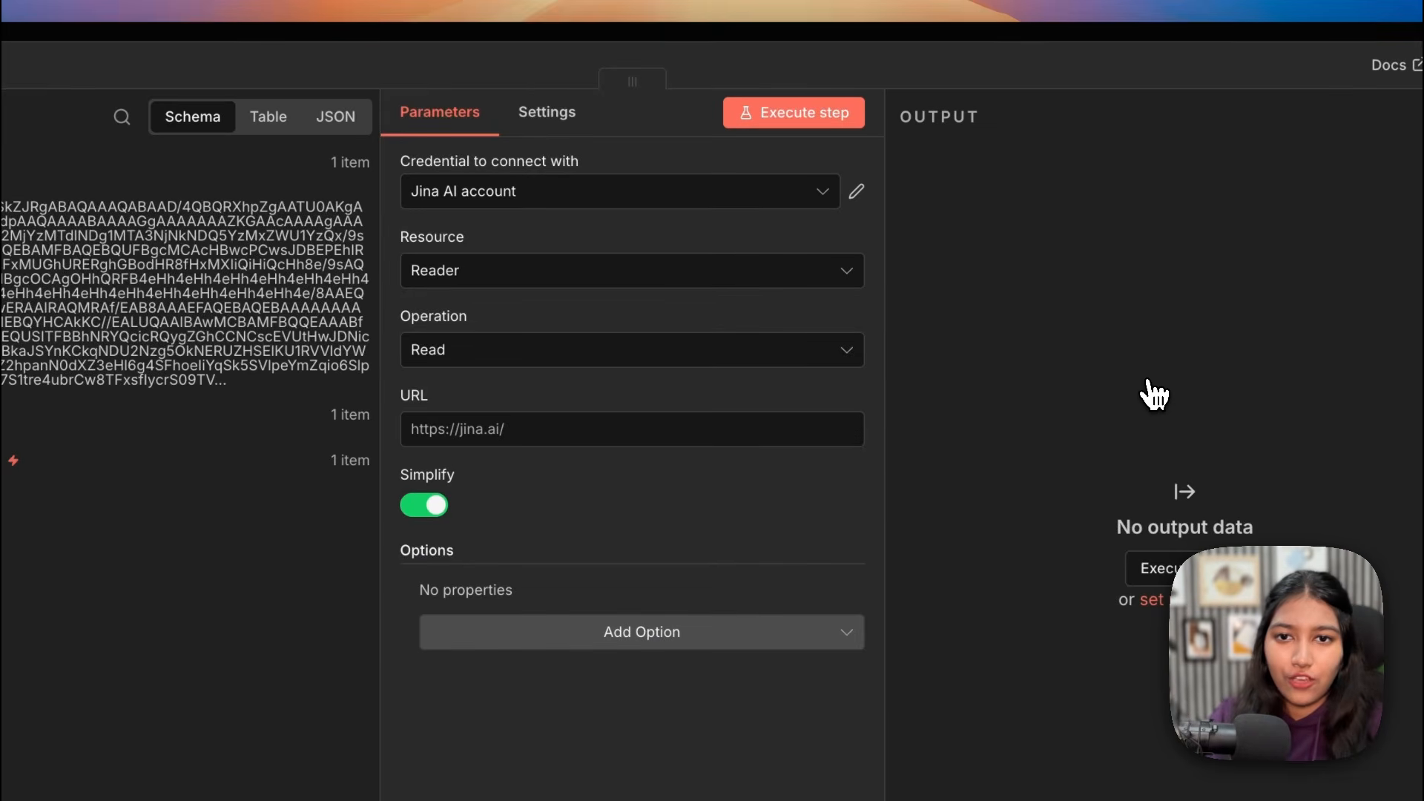
pyautogui.click(608, 191)
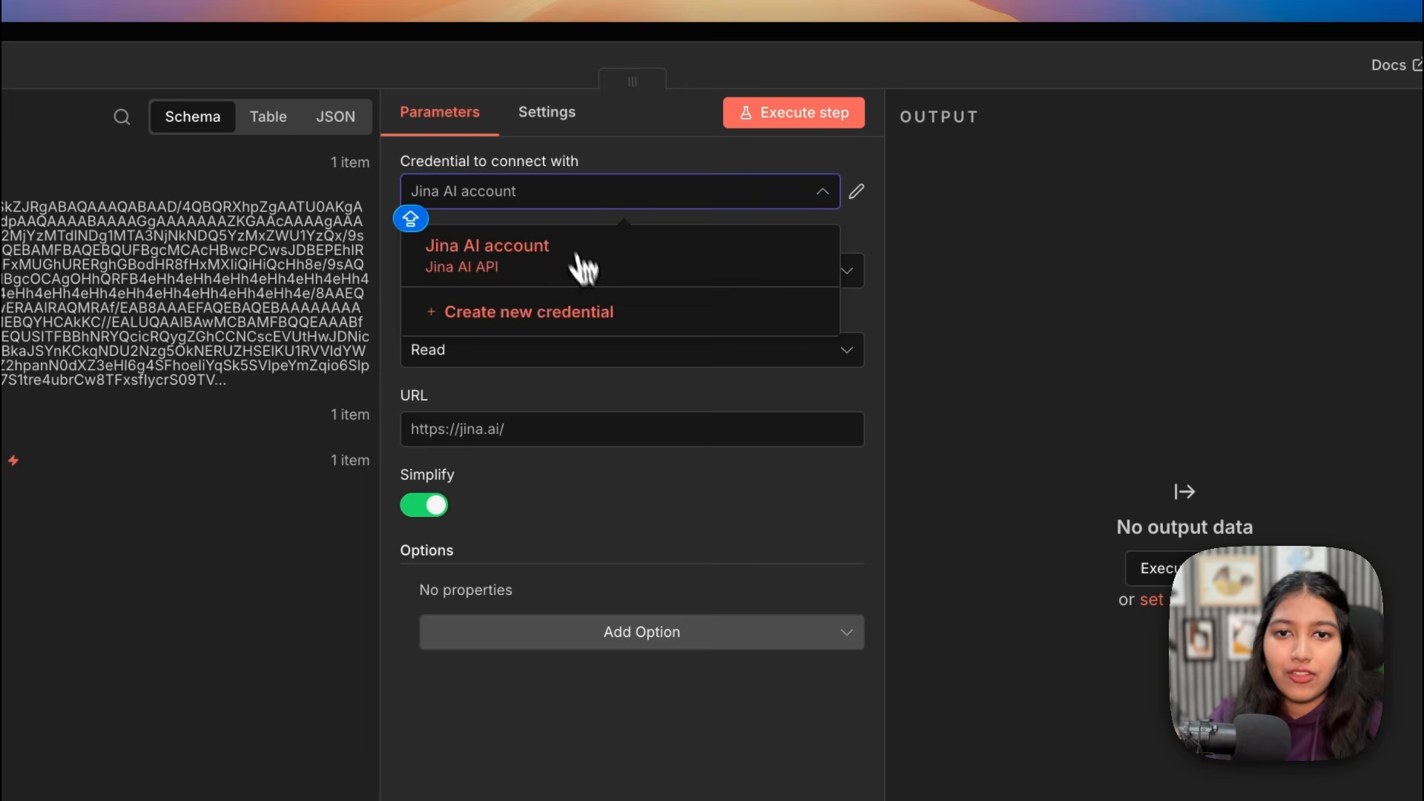
pyautogui.click(536, 314)
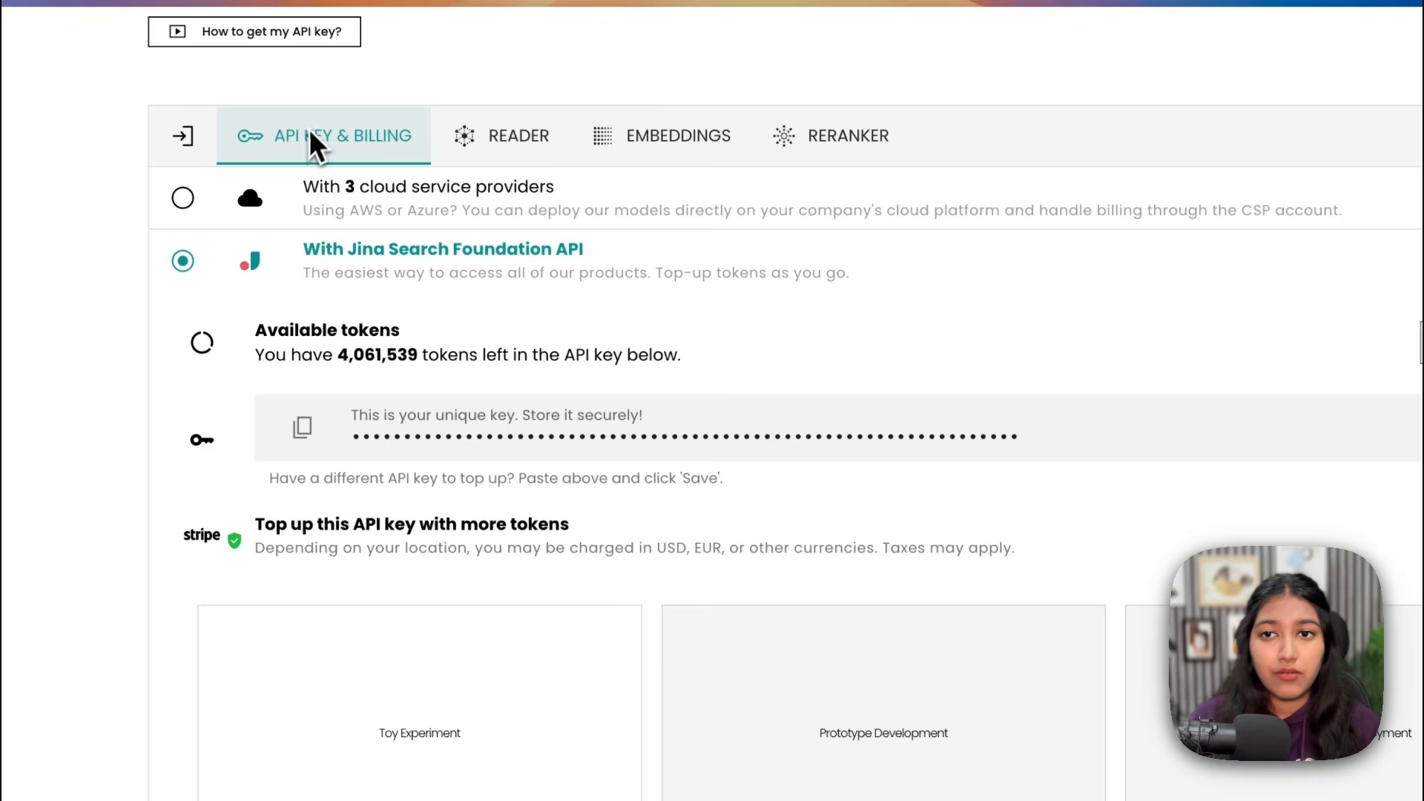
# Step: Check the available tokens on the Jina page, copy the API key, paste it into the new Jina AI credential's API Key field and save
pyautogui.moveTo(275, 348); pyautogui.dragTo(705, 369)
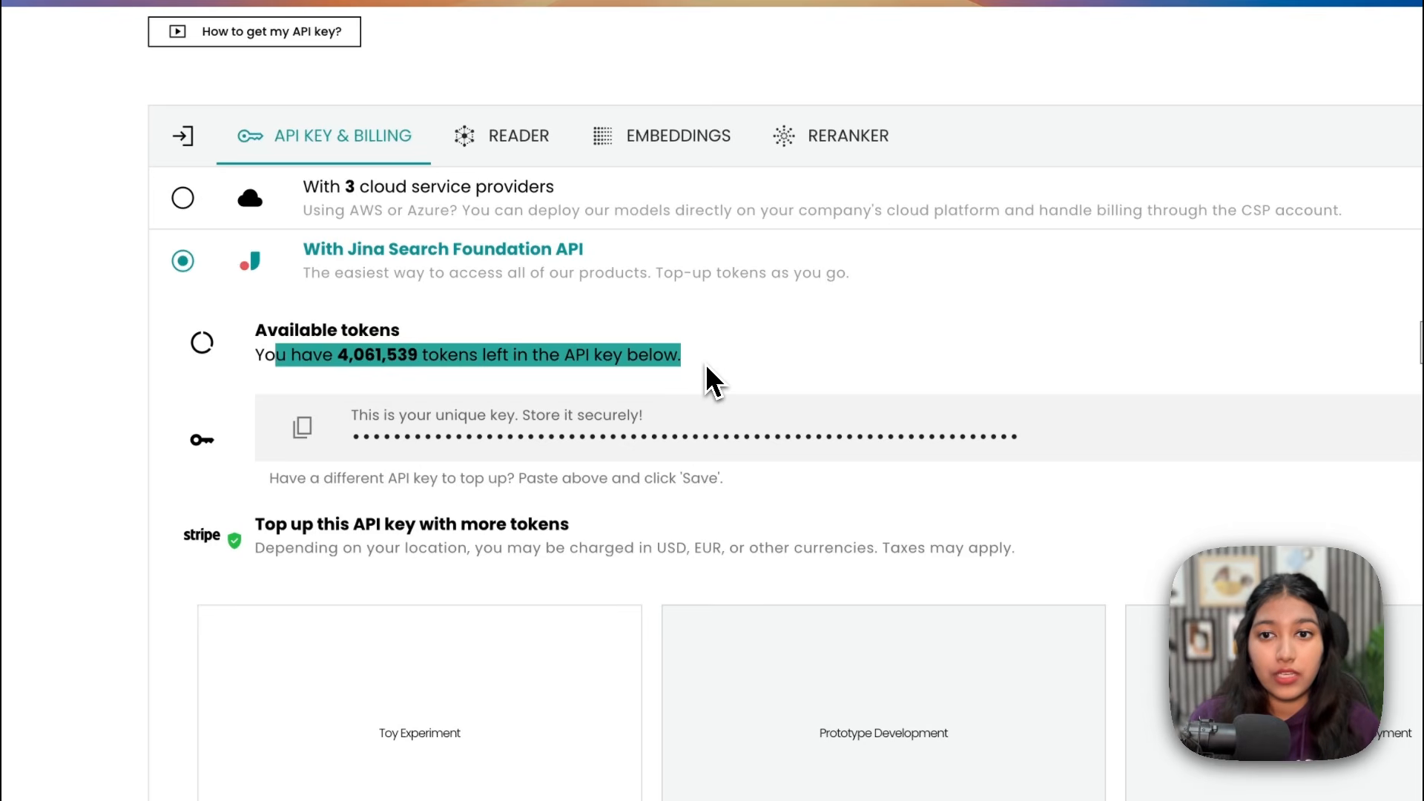
pyautogui.click(645, 354)
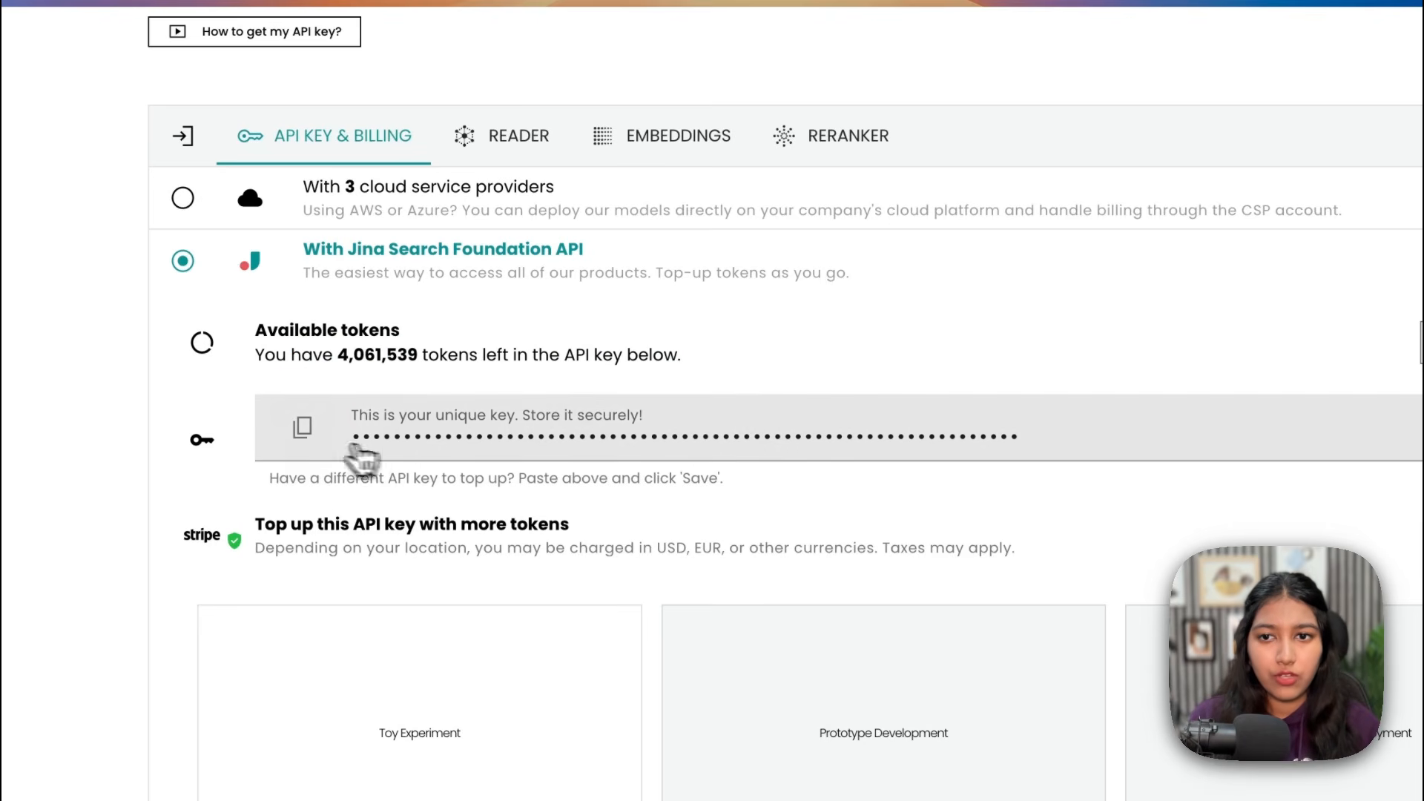
pyautogui.click(308, 438)
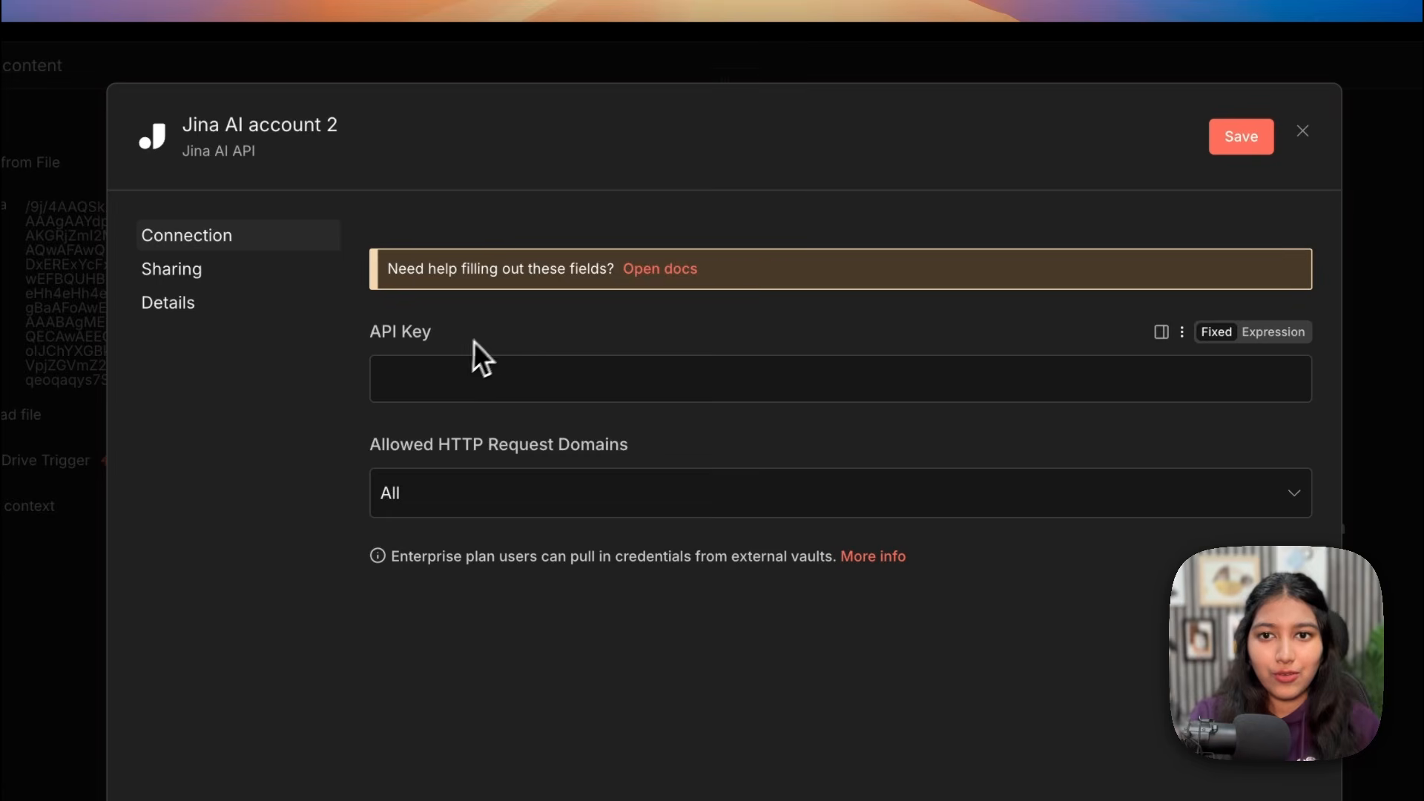
pyautogui.hotkey('ctrl', 'v')
pyautogui.click(1239, 140)
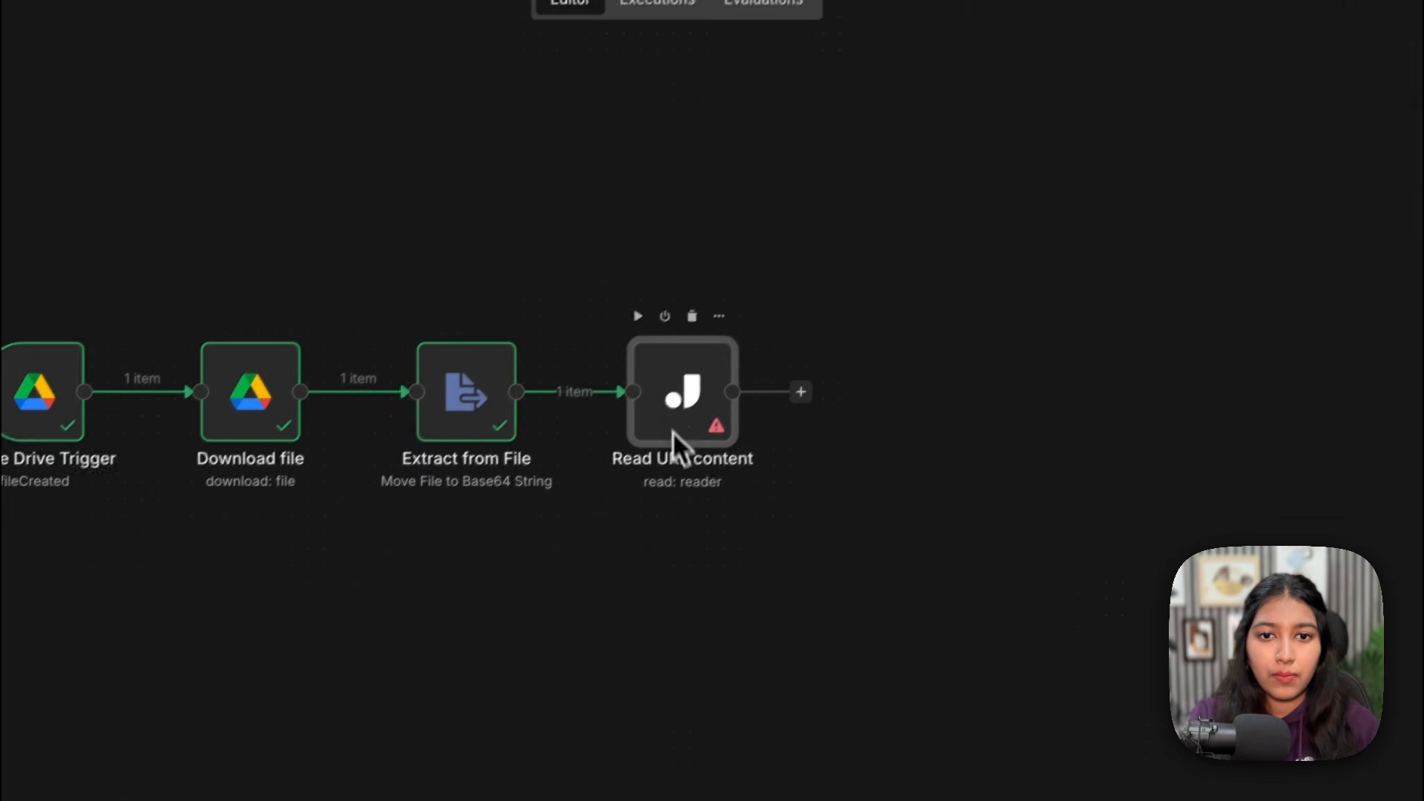
# Step: Delete the Read URL content node from the canvas and save the workflow
pyautogui.moveTo(696, 426); pyautogui.dragTo(858, 402)
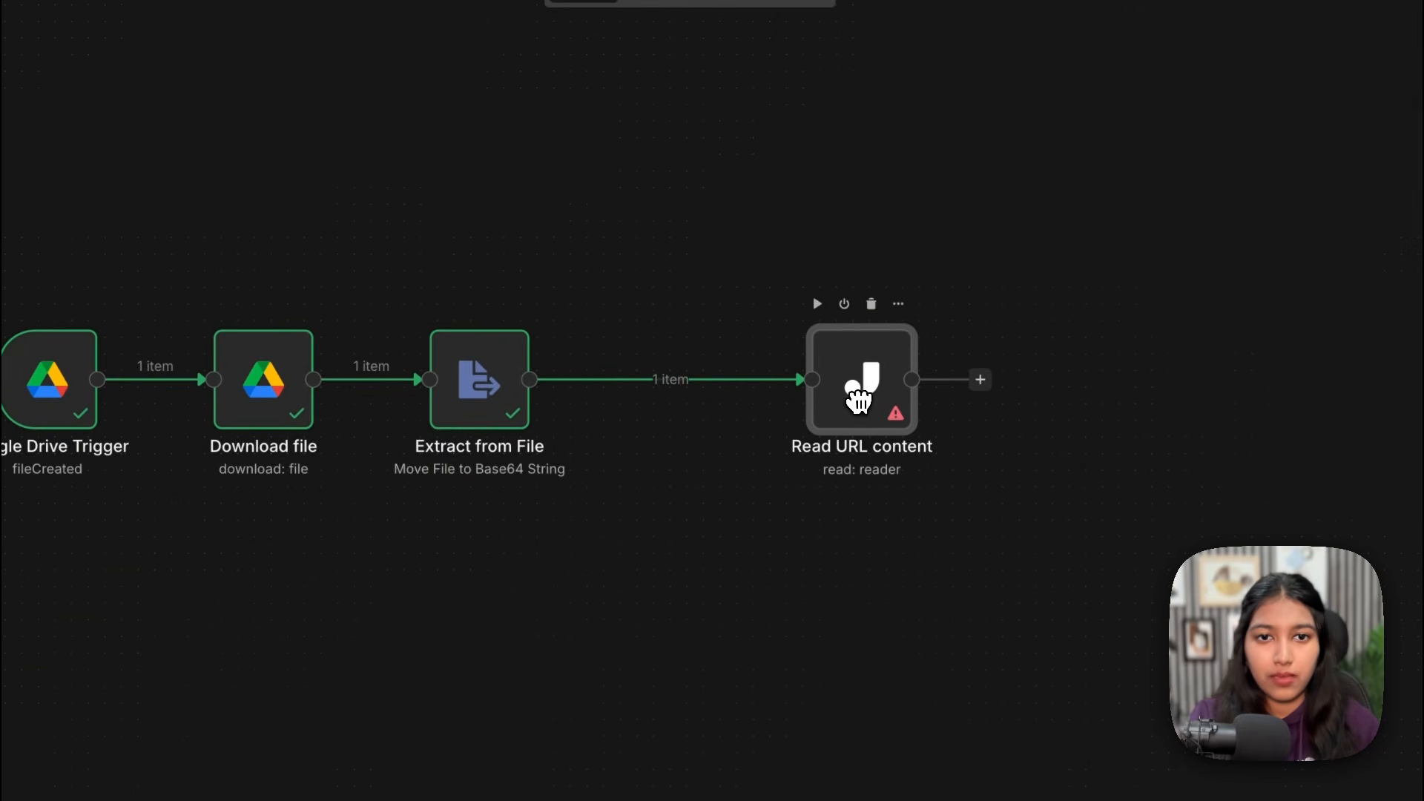
pyautogui.click(872, 305)
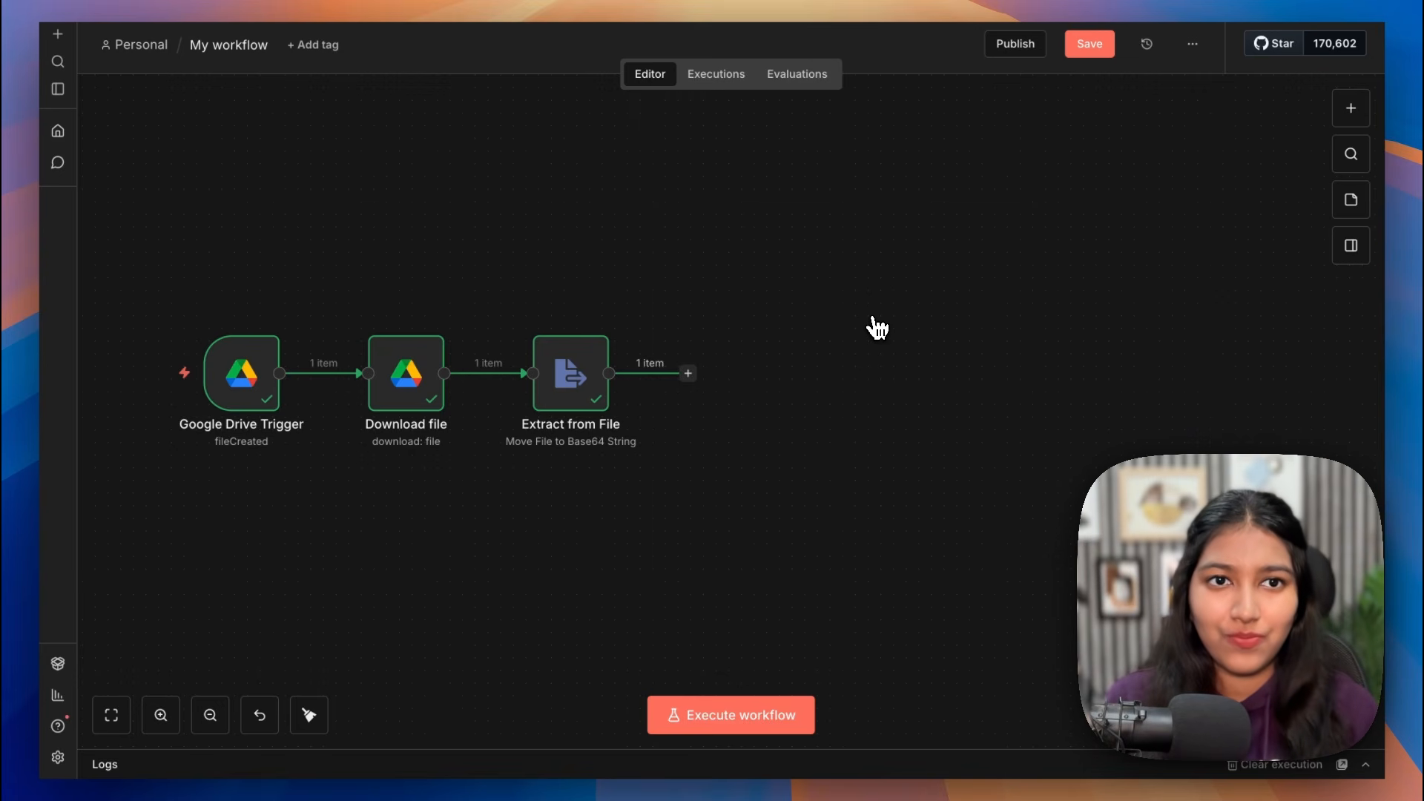
pyautogui.click(1090, 43)
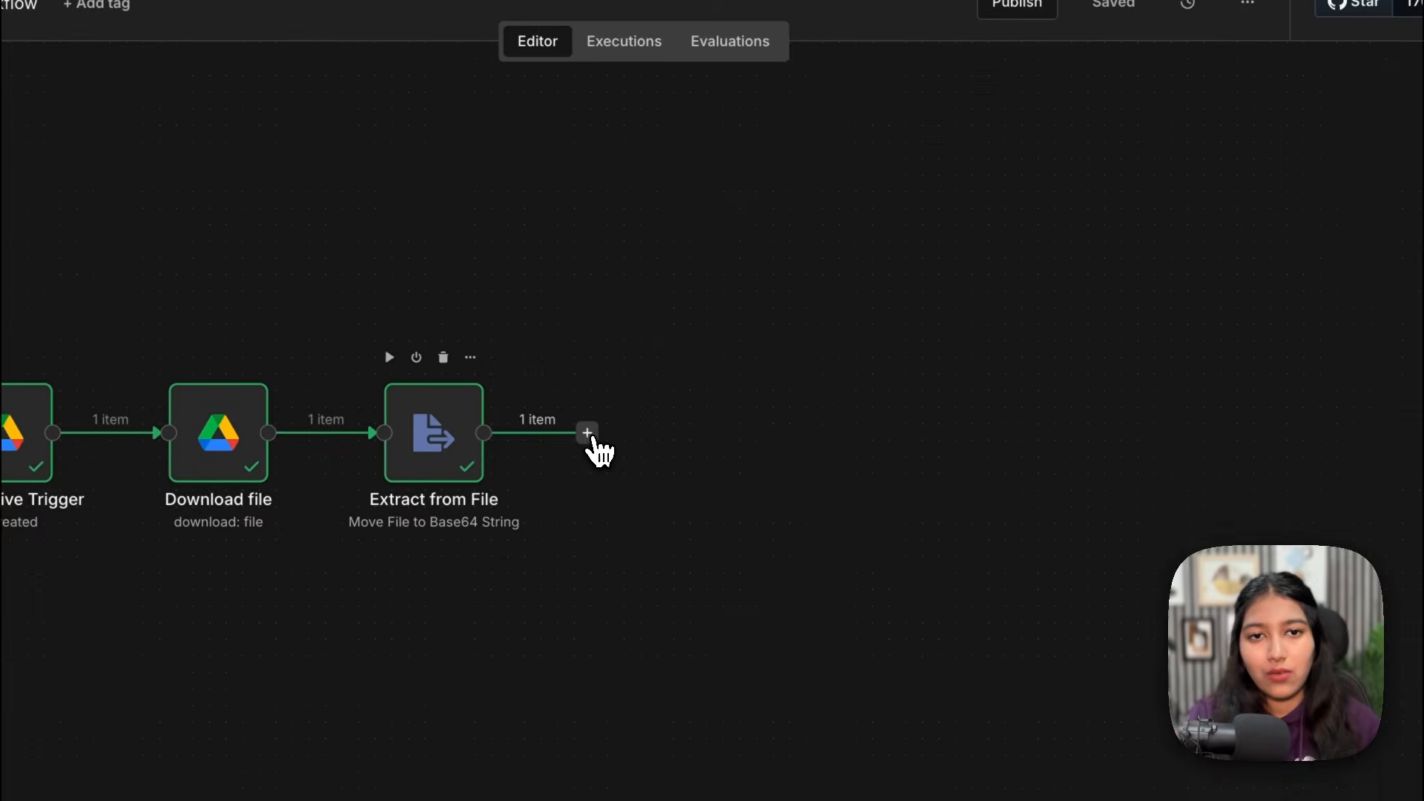
# Step: Add an HTTP Request node after the Extract from File node
pyautogui.click(688, 373)
pyautogui.write('HTT')
pyautogui.click(1172, 276)
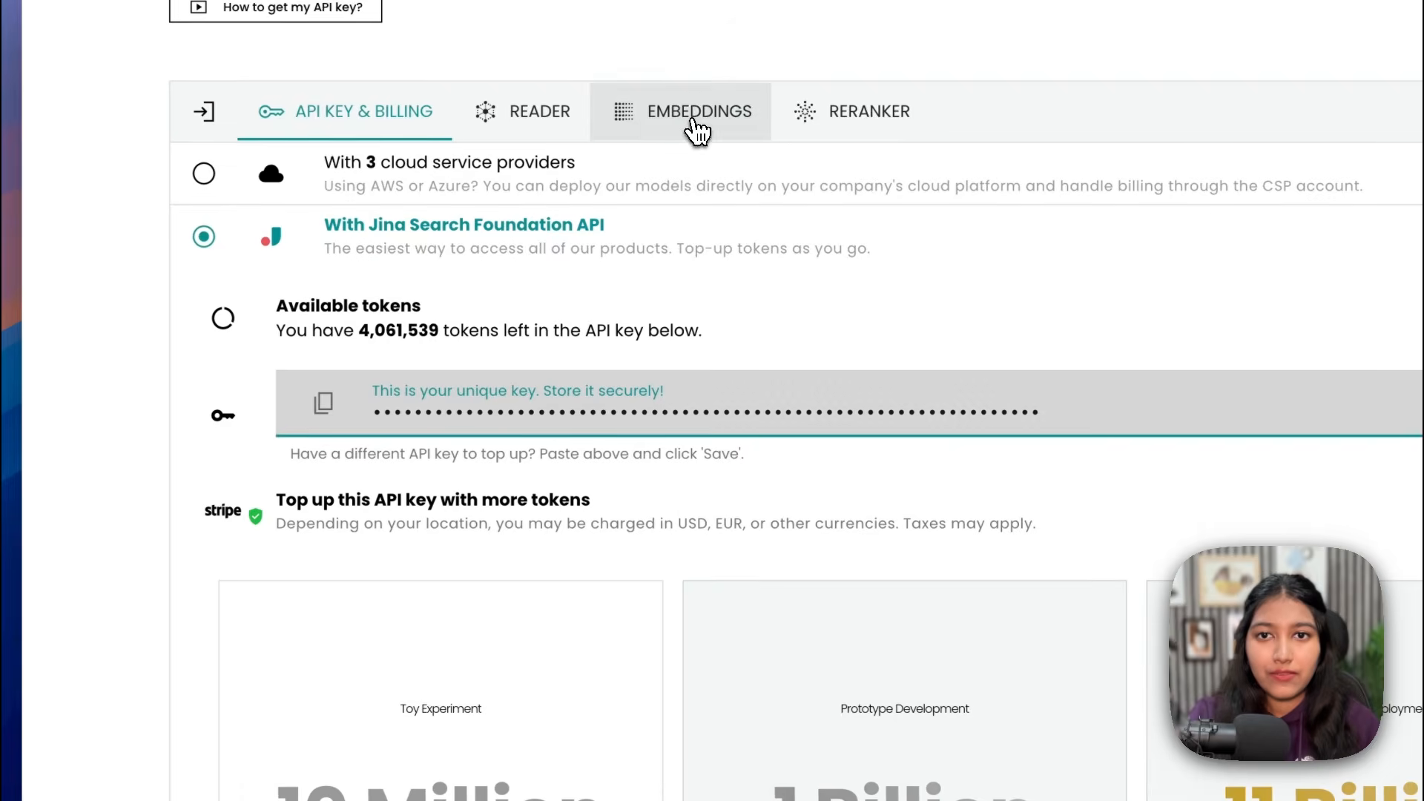
# Step: Switch to the Jina AI page and select jina-clip-v2 as the model for the embeddings sample request
pyautogui.click(688, 119)
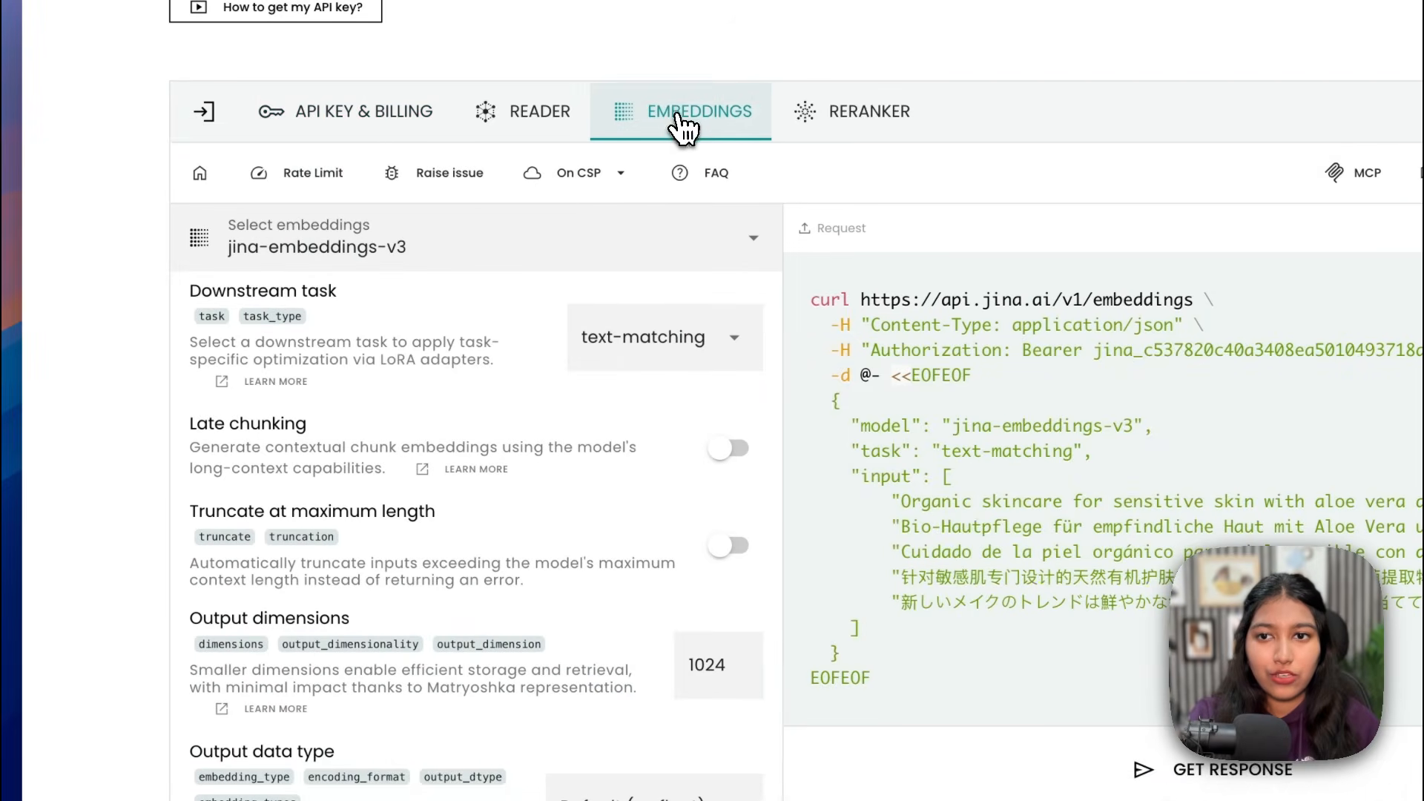
pyautogui.click(407, 245)
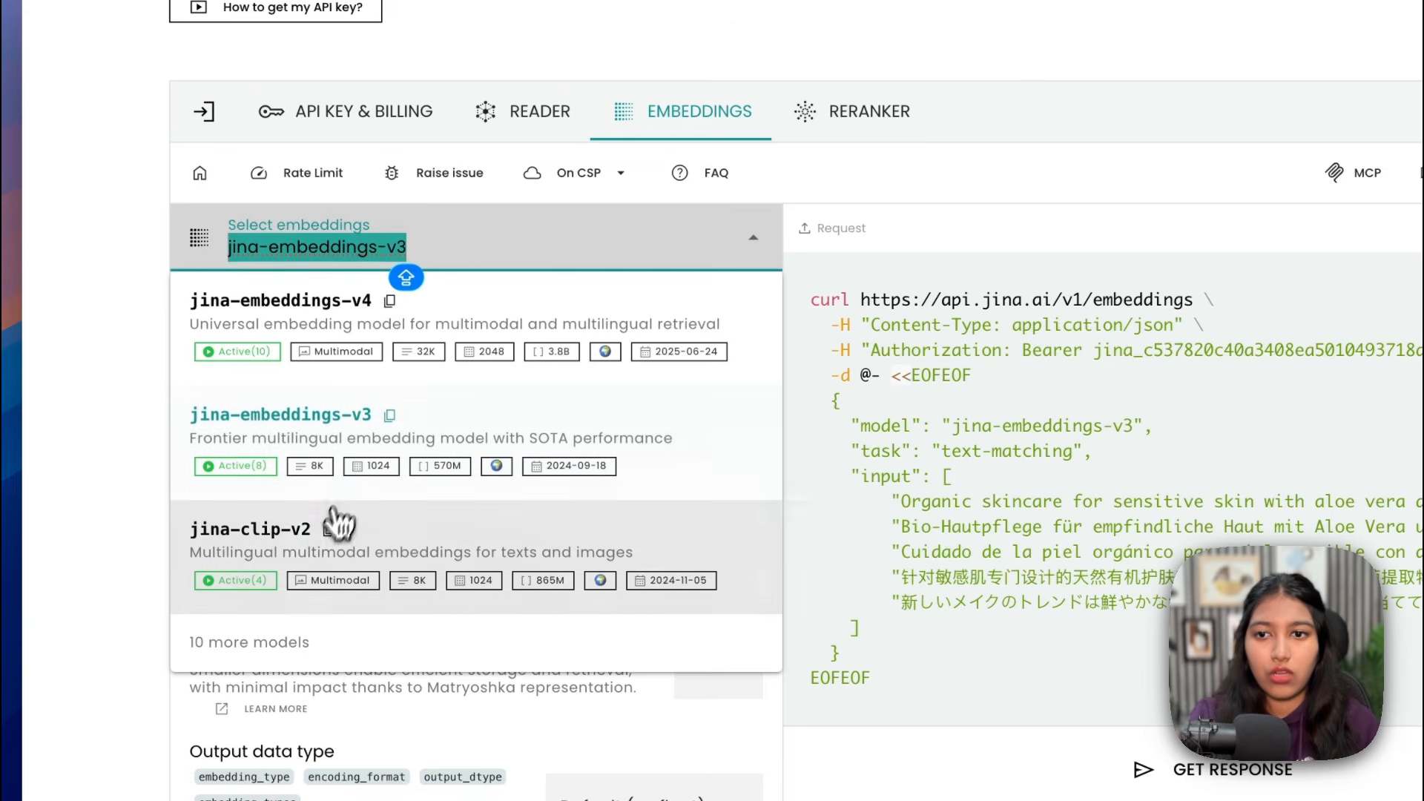
pyautogui.click(300, 538)
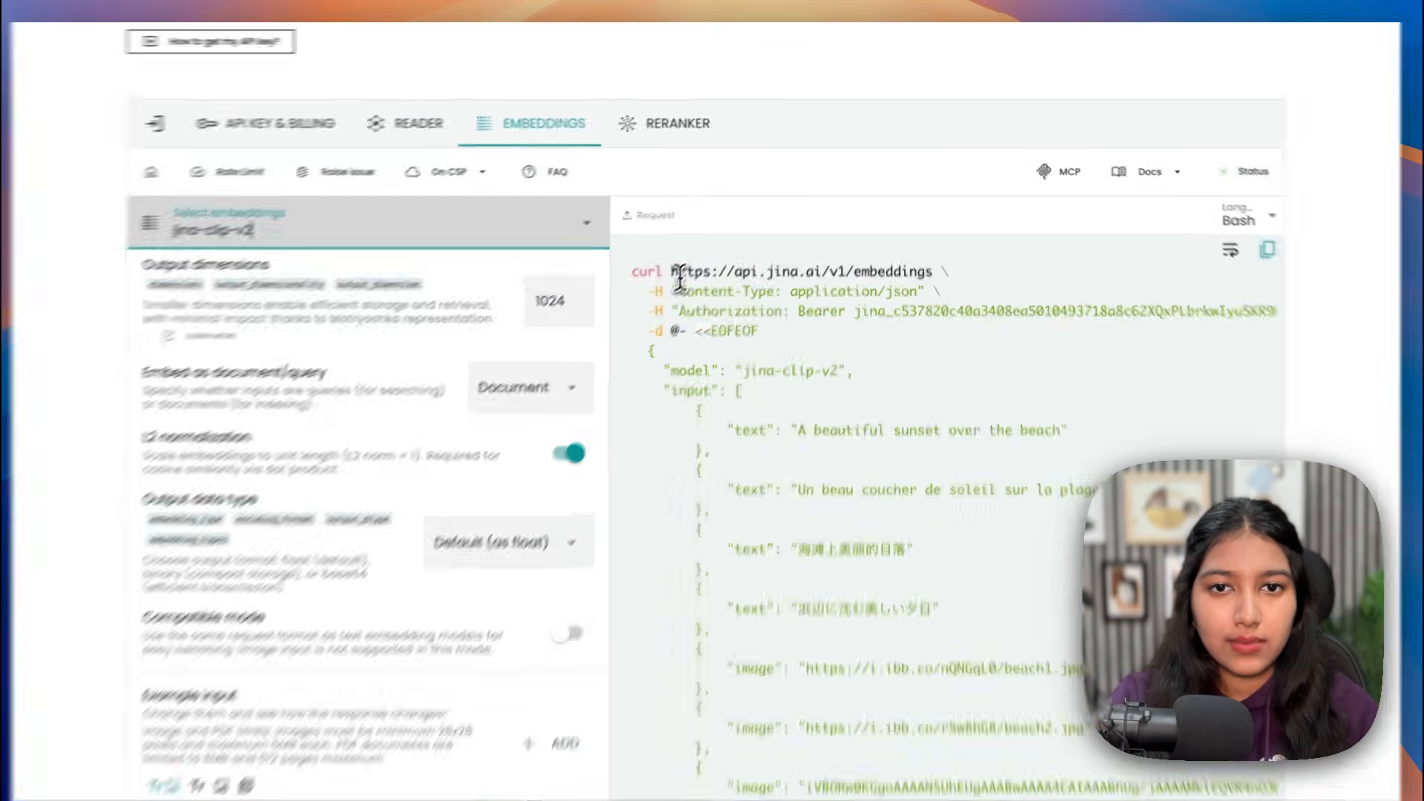
pyautogui.moveTo(680, 278); pyautogui.dragTo(940, 273)
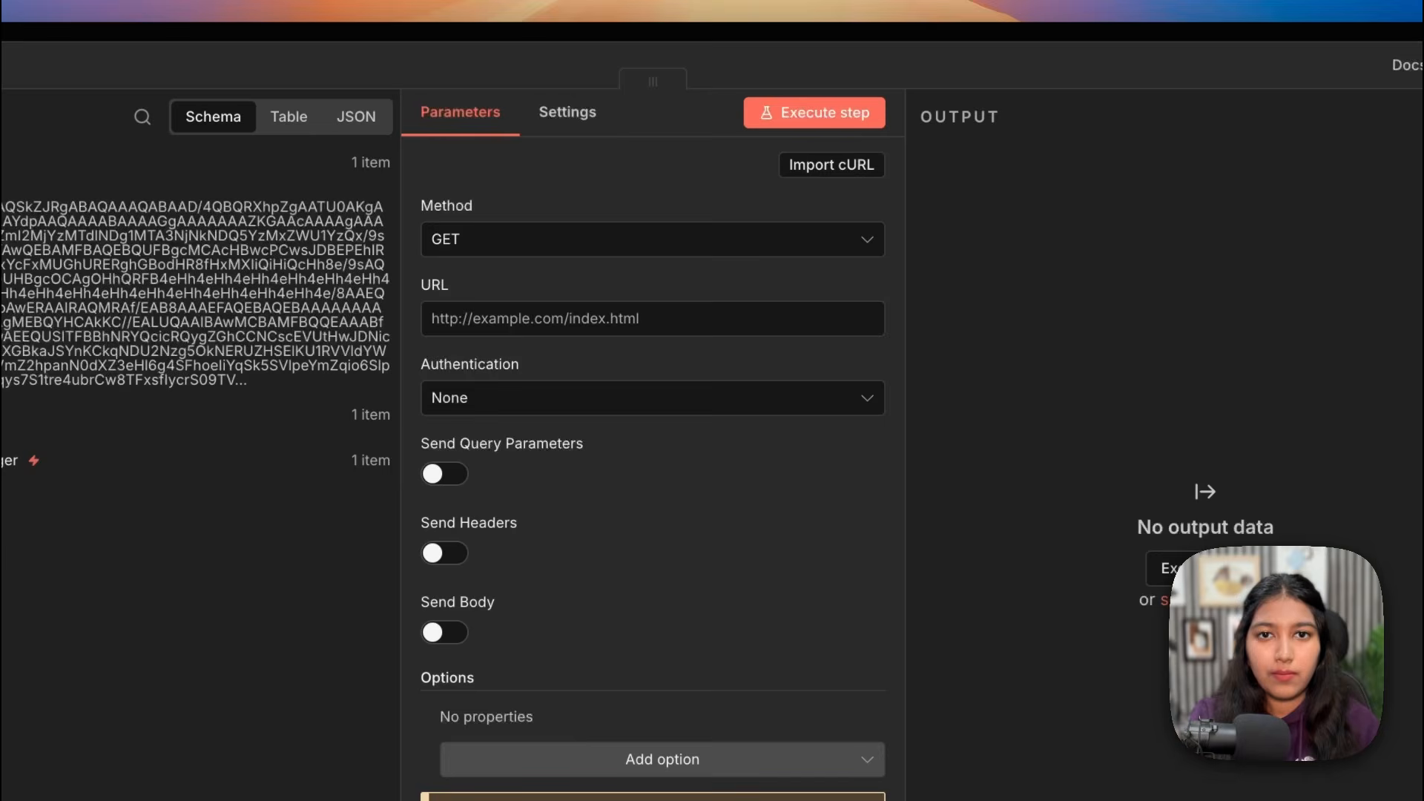
pyautogui.click(564, 224)
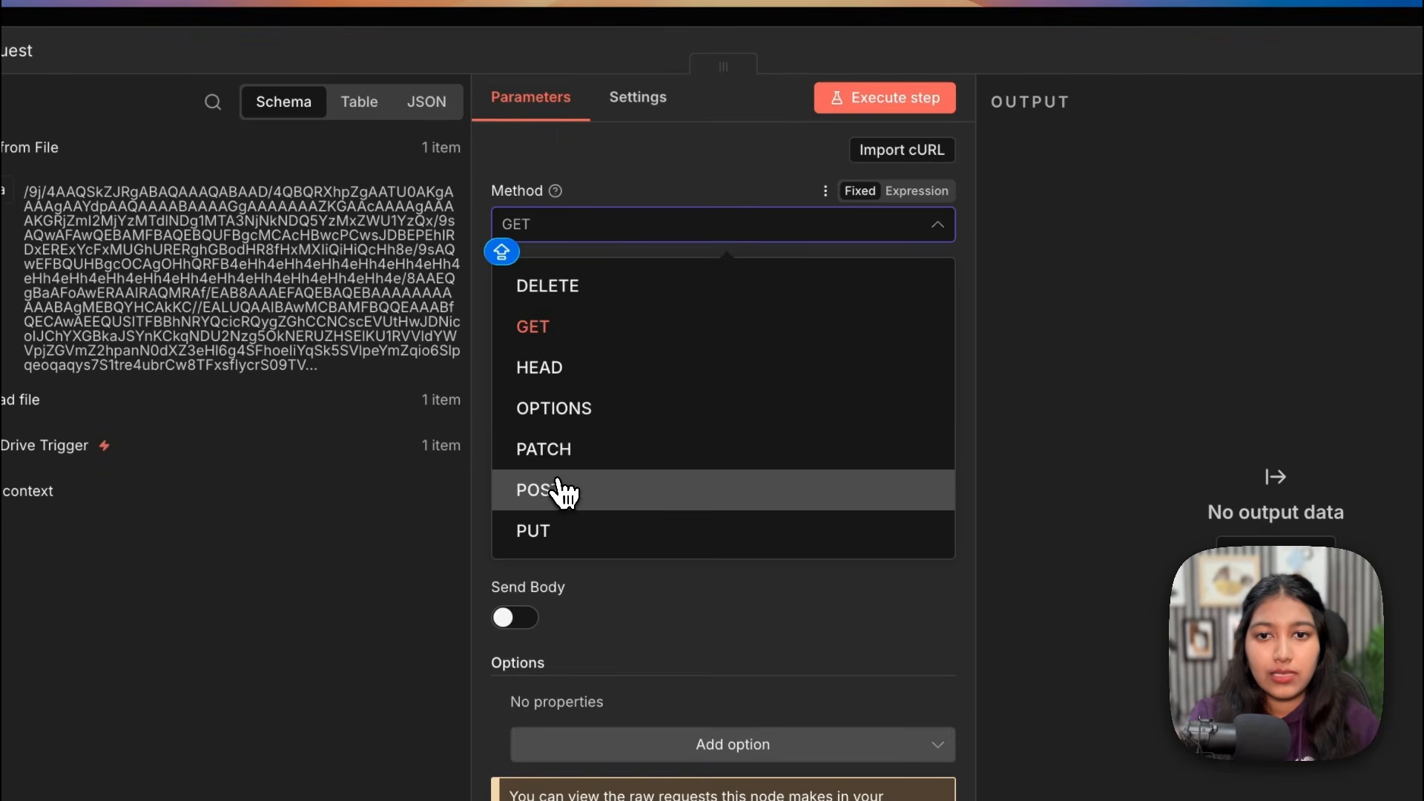
pyautogui.click(564, 490)
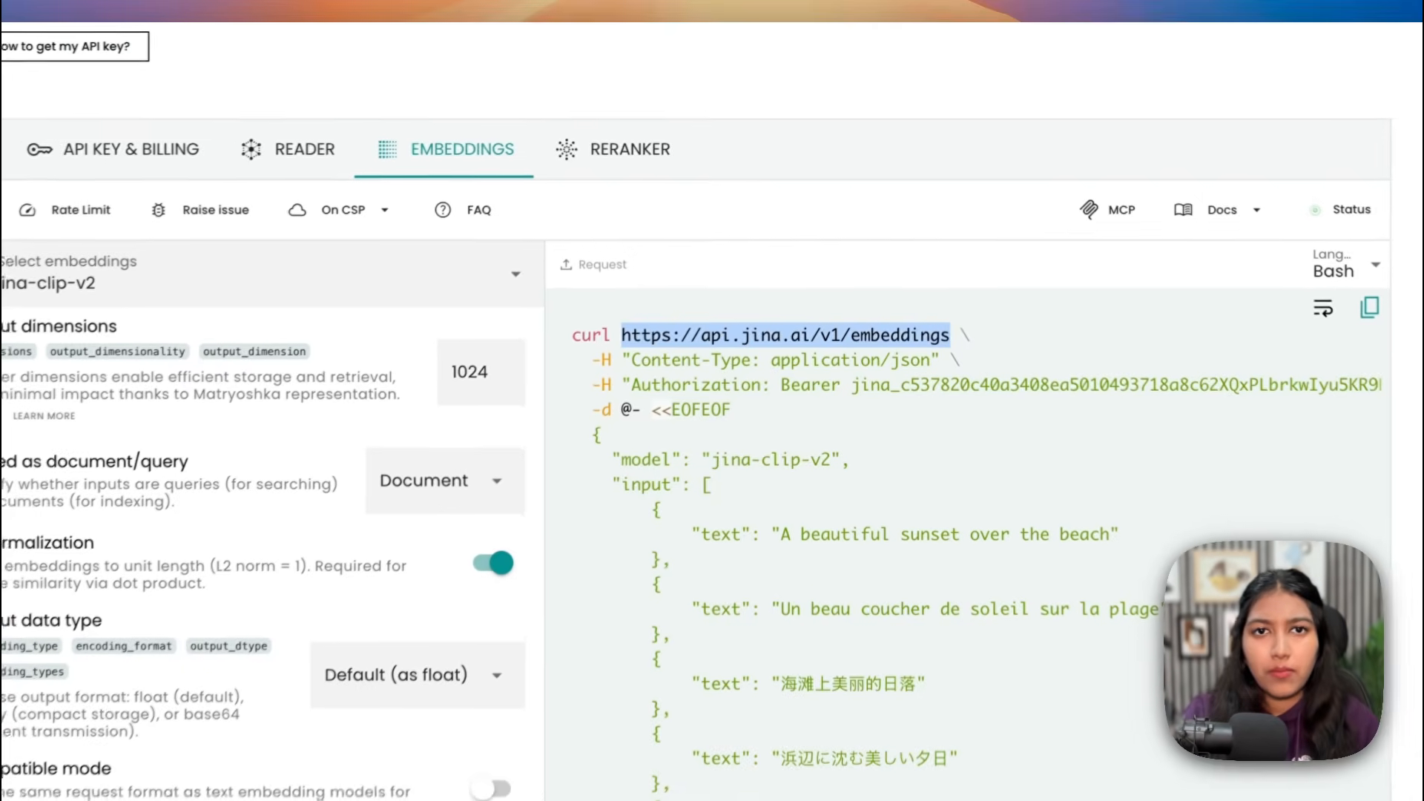
# Step: Enable sending headers and add a Content-Type header with the value application/json, copied from Jina's sample request
pyautogui.moveTo(651, 359); pyautogui.dragTo(786, 744)
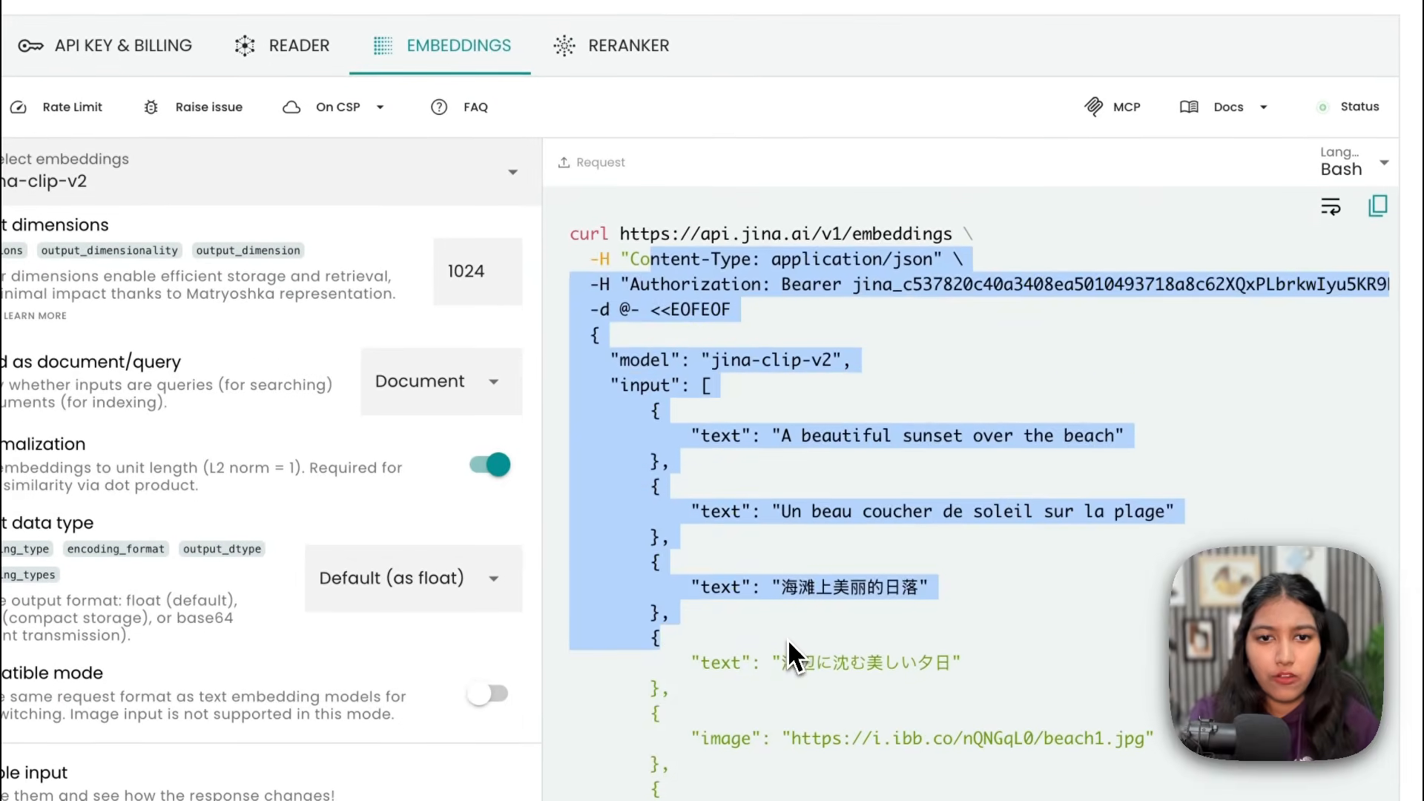
pyautogui.click(786, 744)
pyautogui.moveTo(631, 257); pyautogui.dragTo(762, 257)
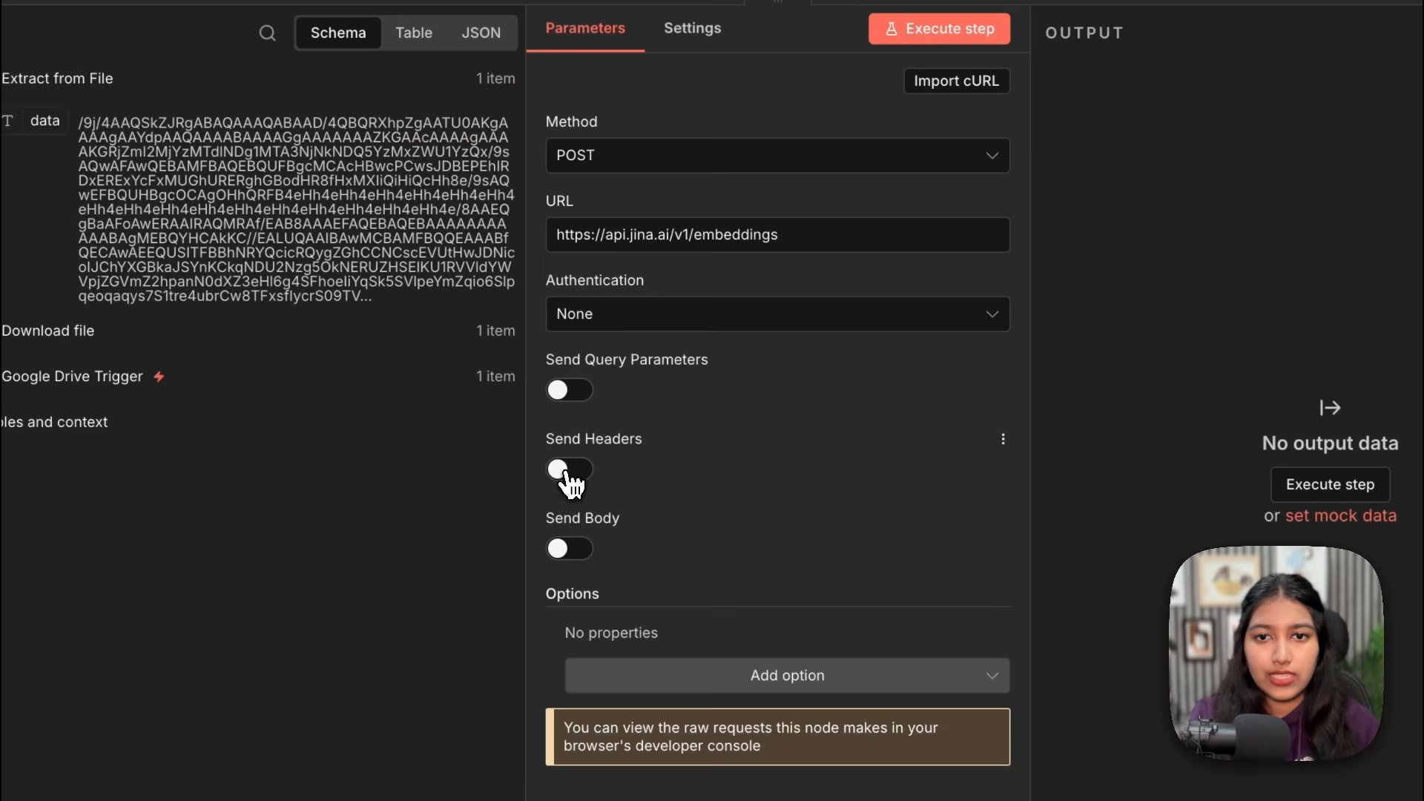
pyautogui.click(570, 470)
pyautogui.scroll(-3, 638, 551)
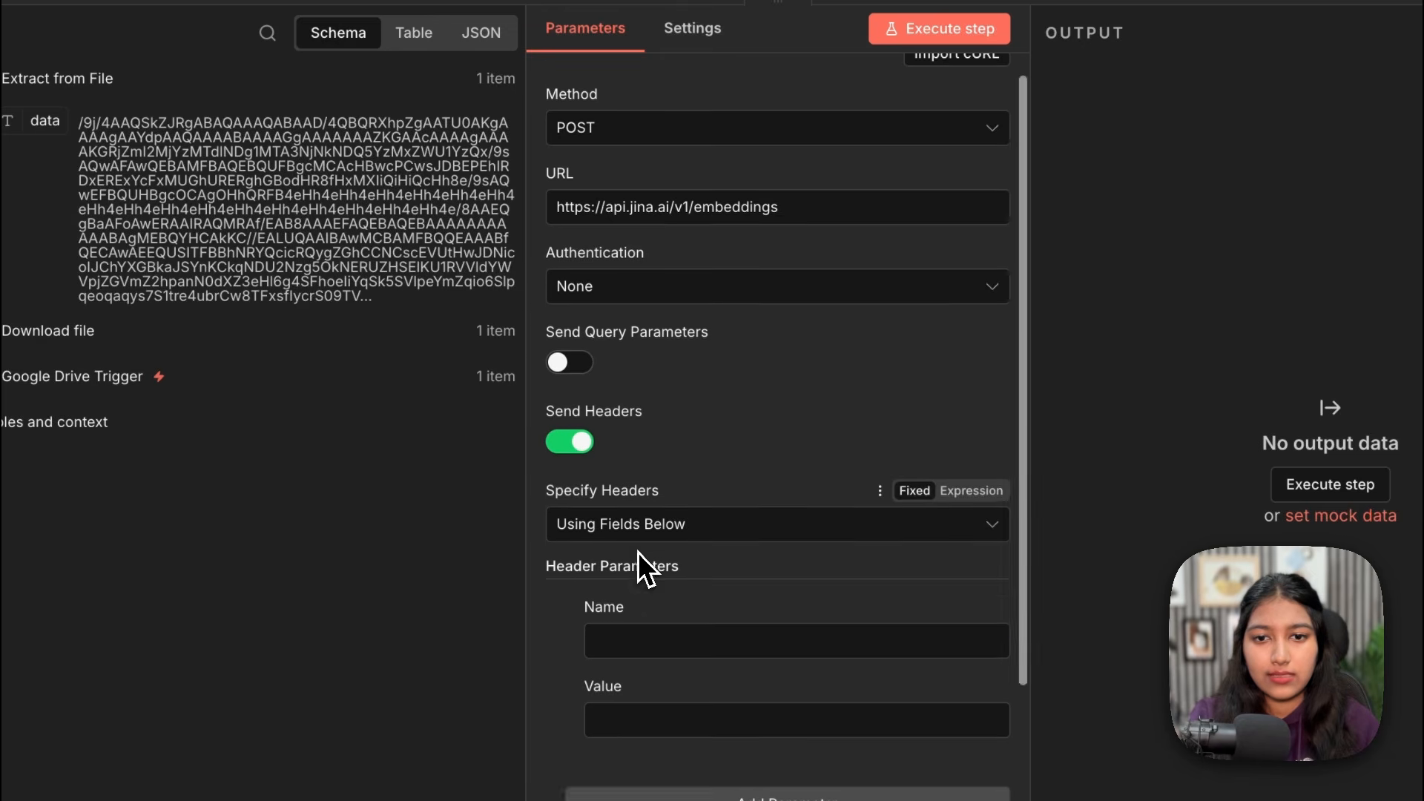
pyautogui.click(629, 499)
pyautogui.hotkey('ctrl', 'v')
pyautogui.click(658, 581)
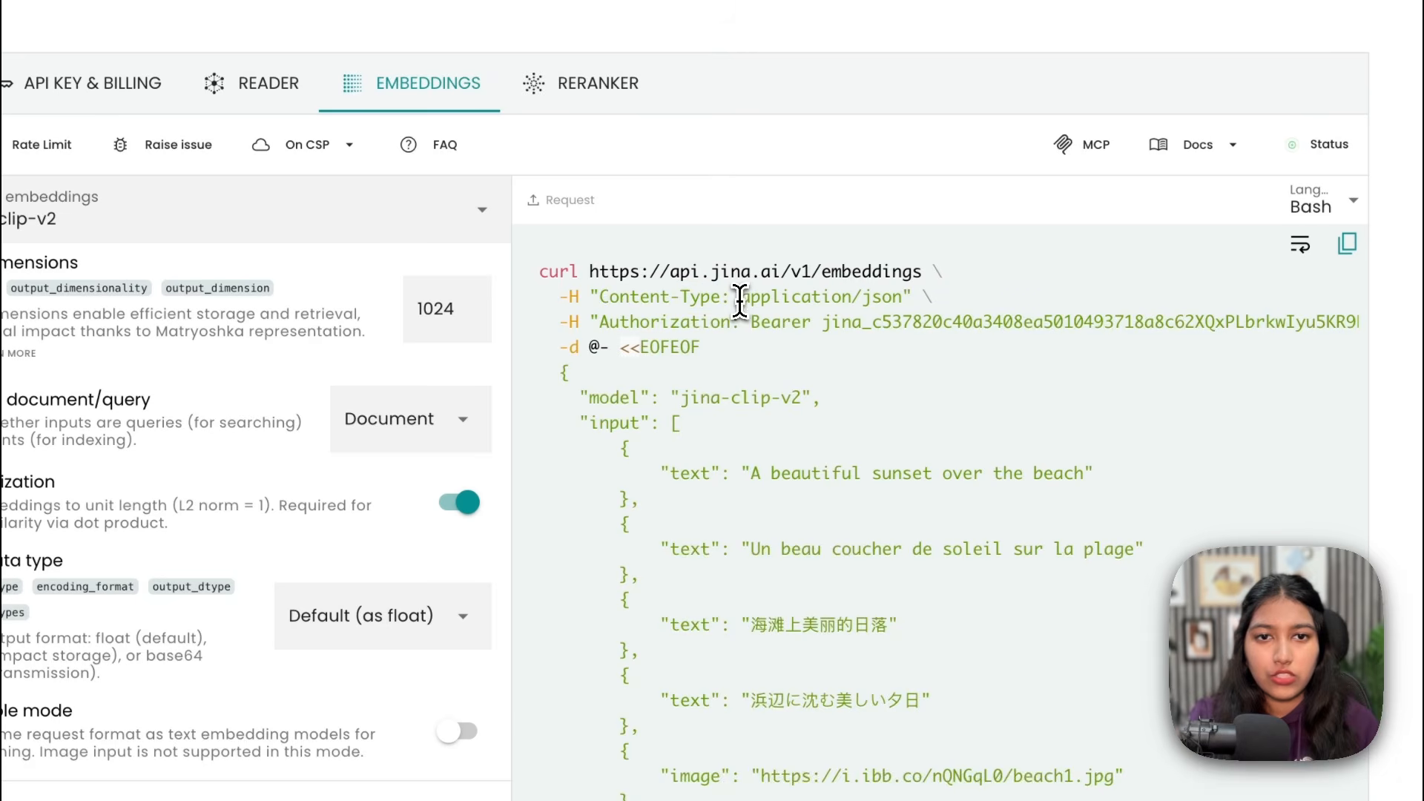
pyautogui.moveTo(741, 298); pyautogui.dragTo(910, 300)
pyautogui.hotkey('ctrl', 'c')
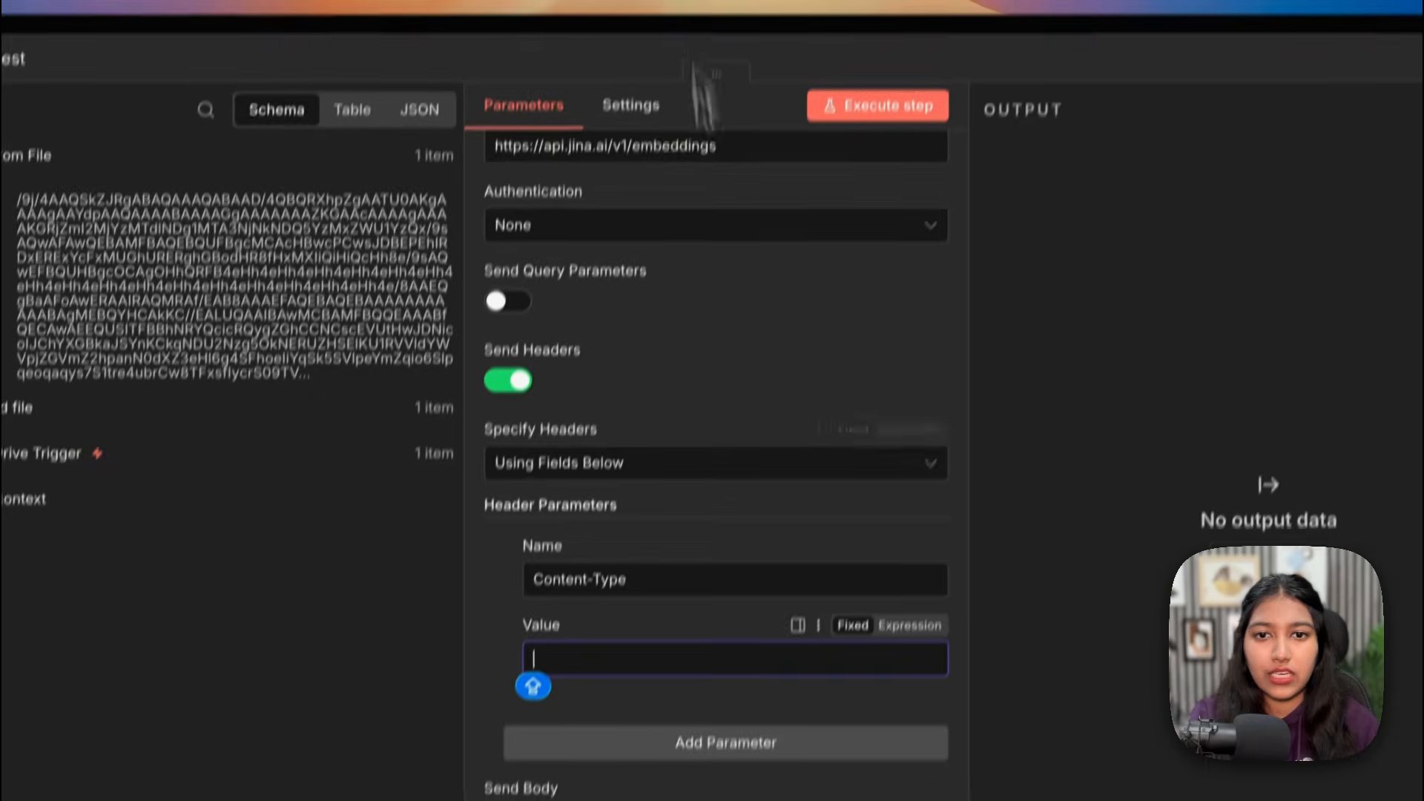
pyautogui.hotkey('ctrl', 'v')
pyautogui.click(627, 638)
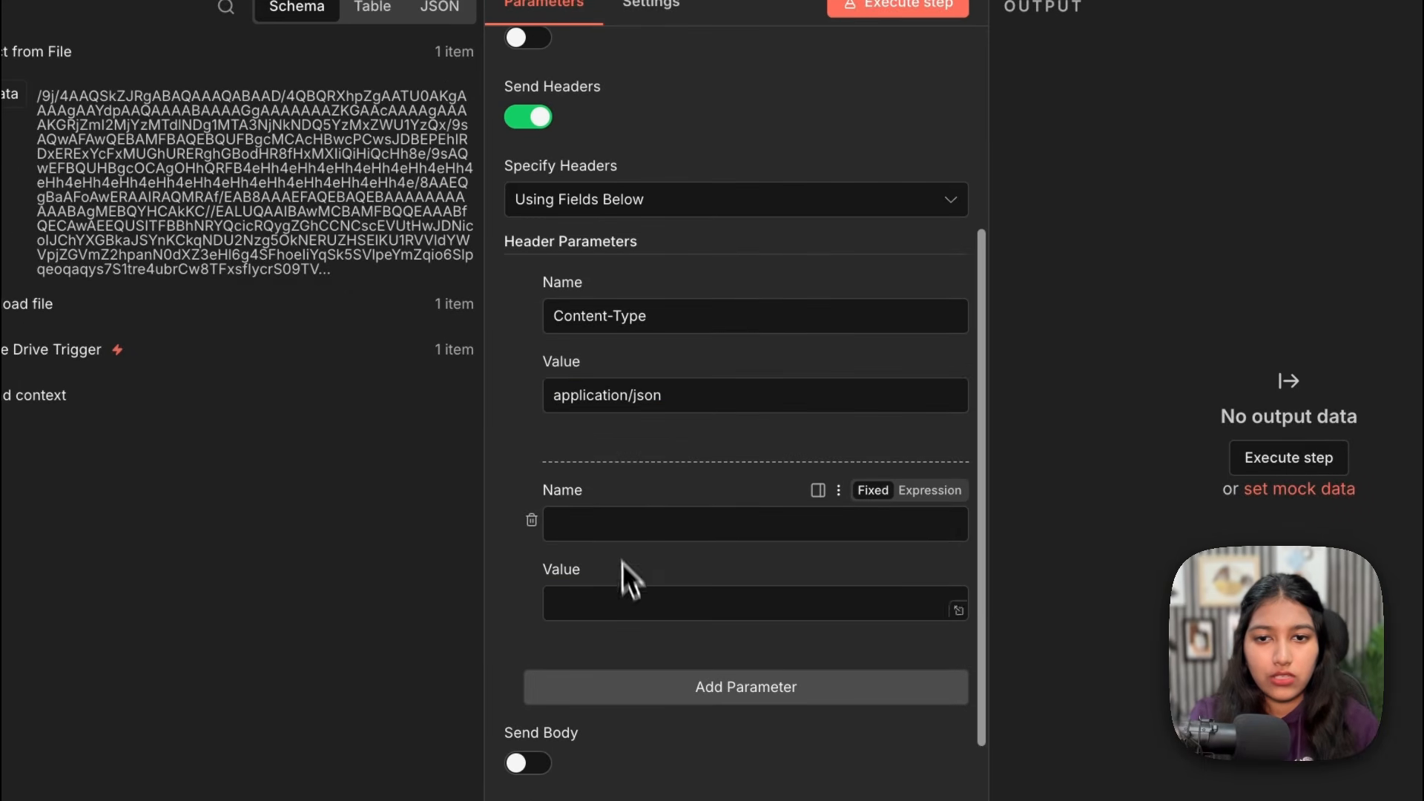
pyautogui.click(610, 521)
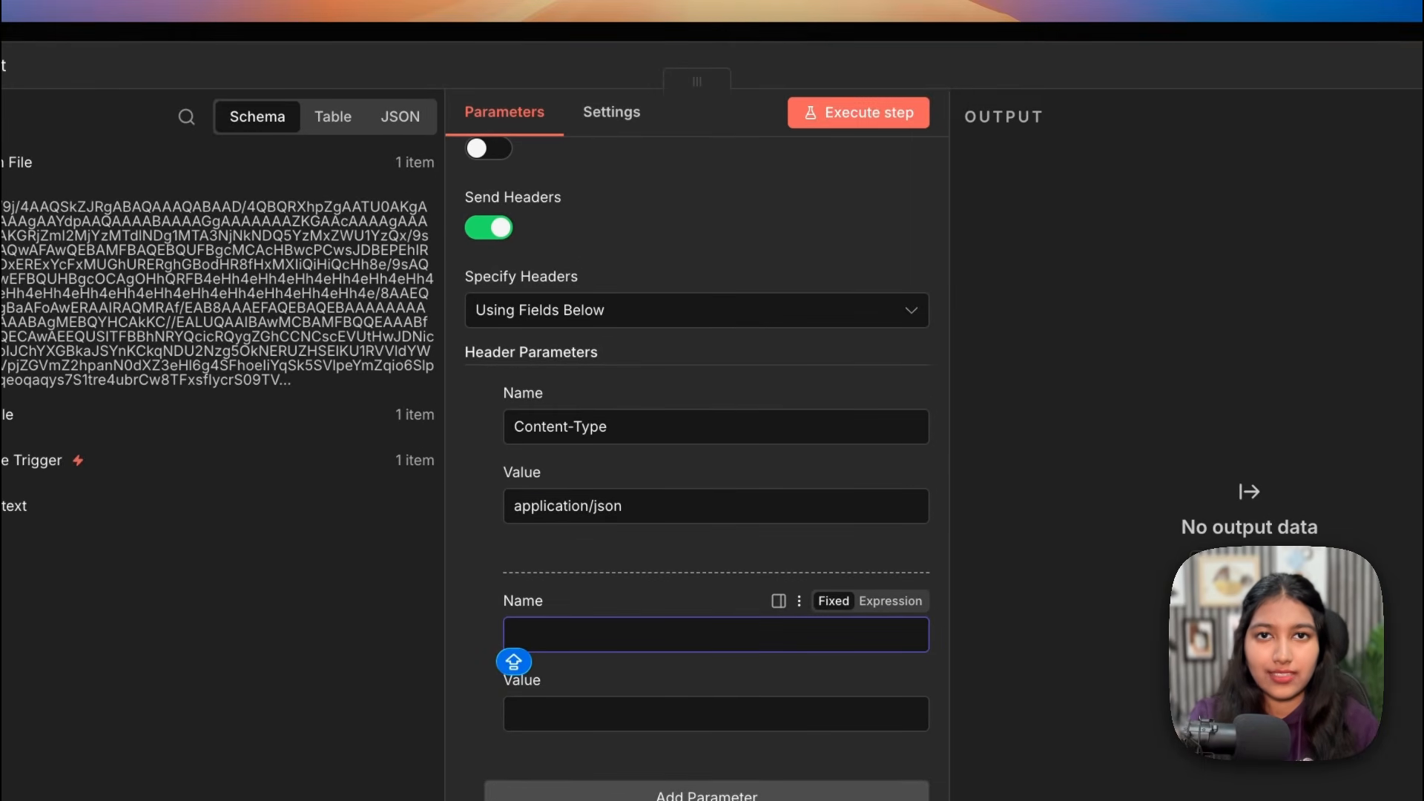
pyautogui.click(778, 8)
pyautogui.doubleClick(665, 327)
pyautogui.click(667, 324)
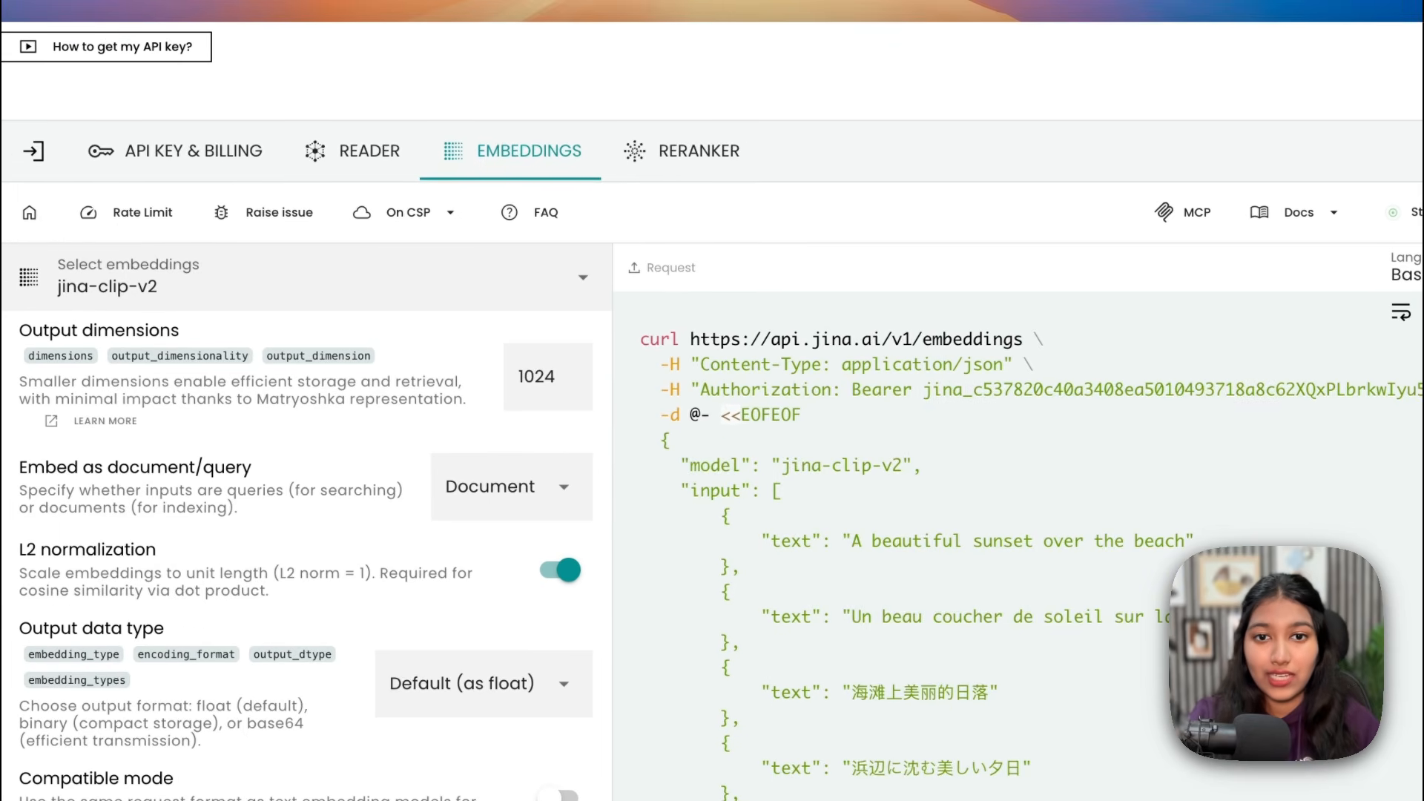
pyautogui.click(704, 4)
pyautogui.click(545, 528)
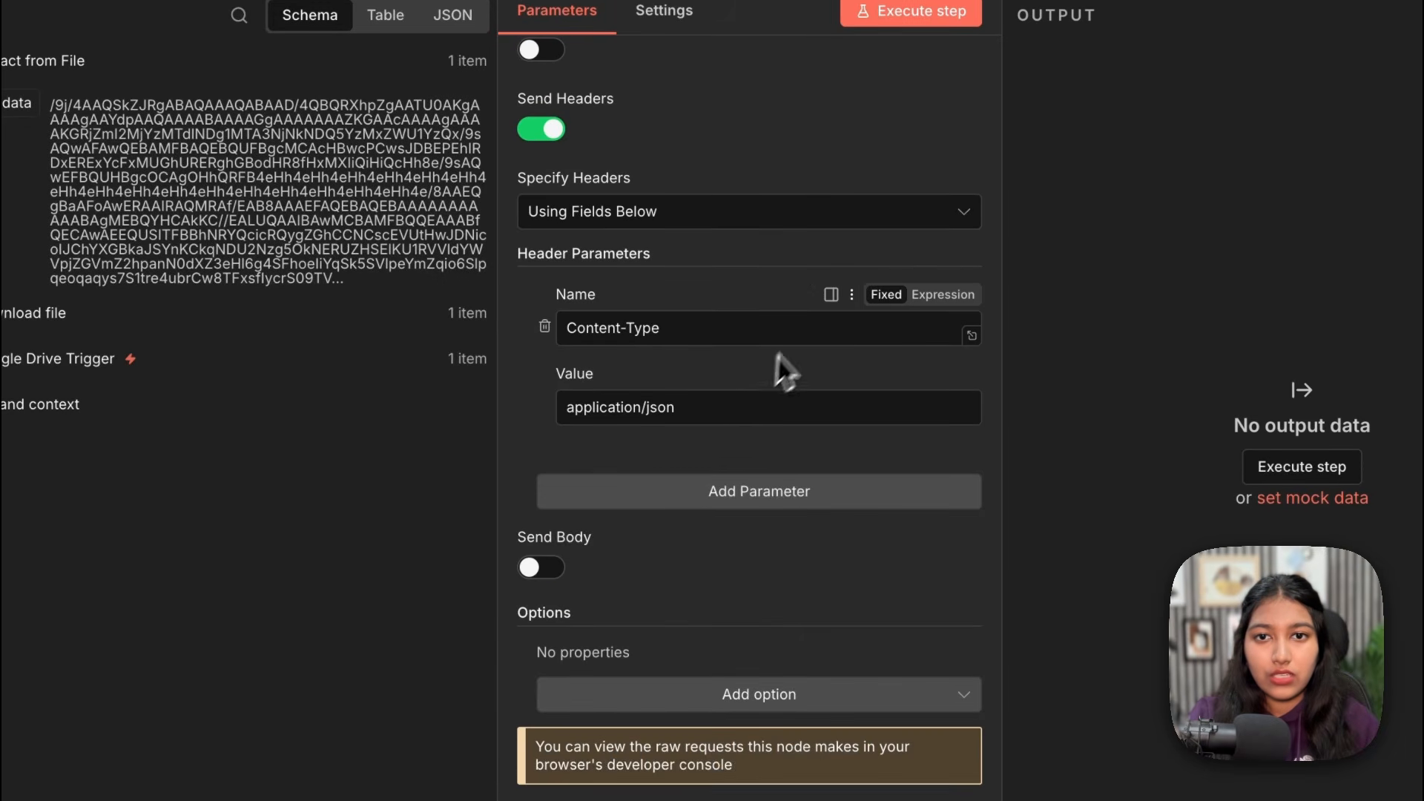
# Step: Set the HTTP Request node's authentication to Predefined Credential Type with Jina AI API as the credential type
pyautogui.scroll(5, 802, 328)
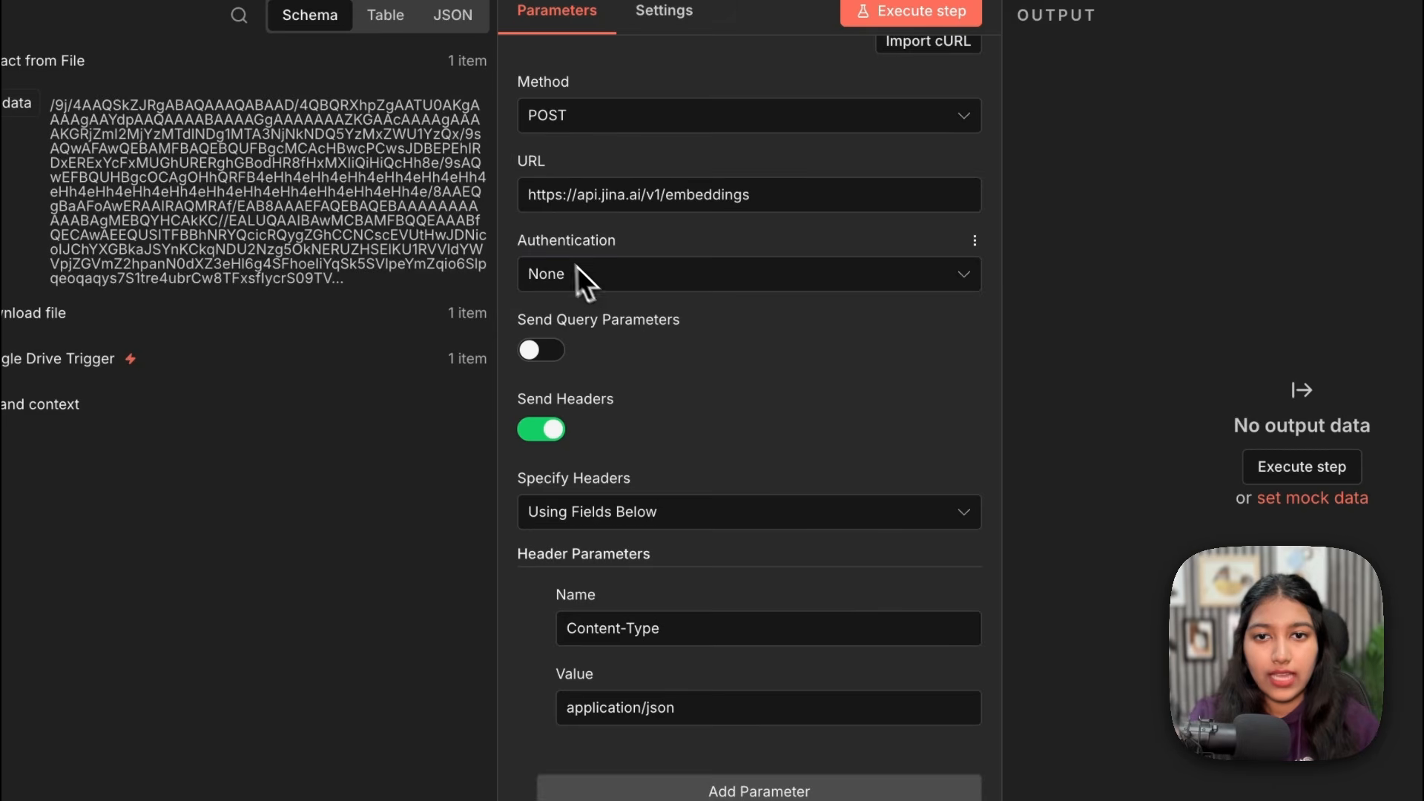
pyautogui.click(599, 280)
pyautogui.click(597, 402)
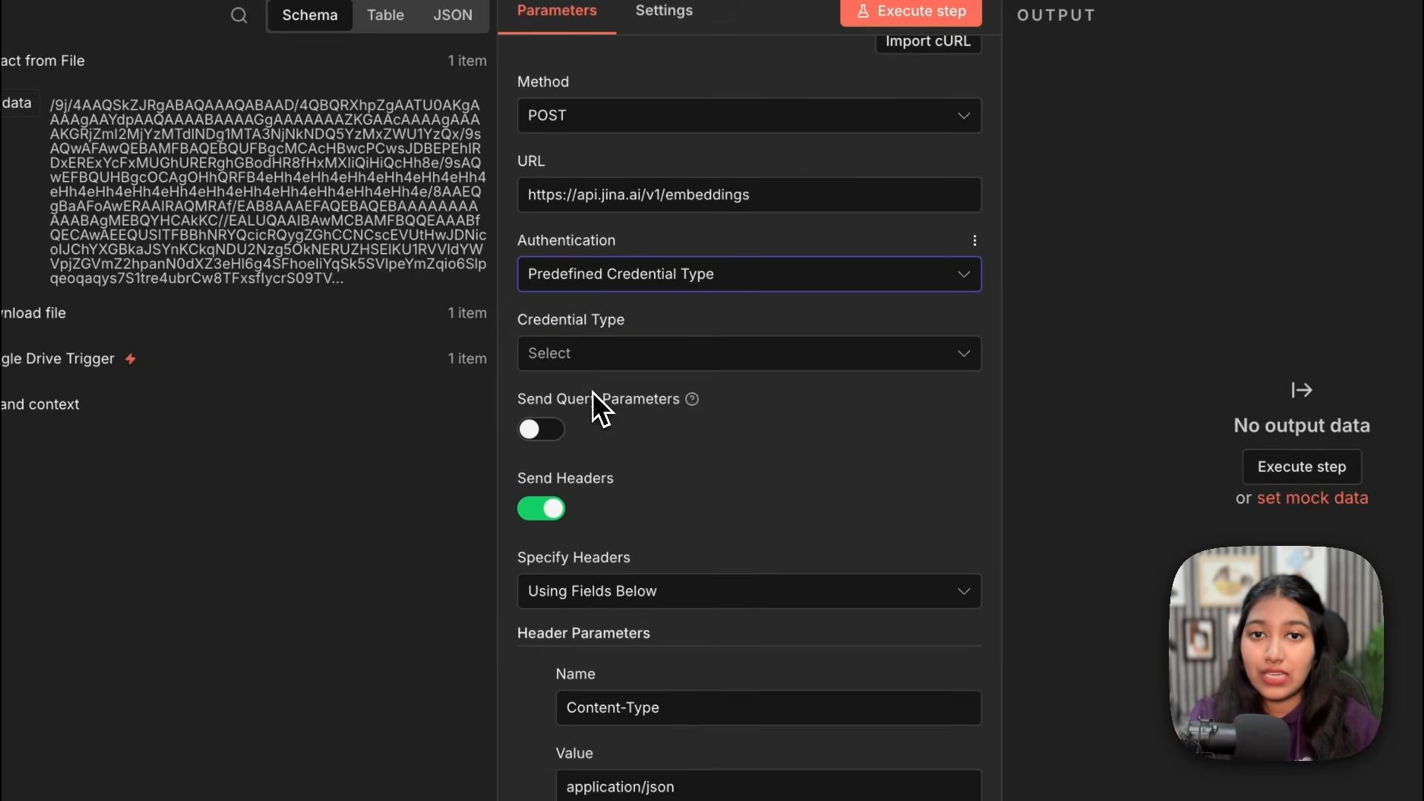
pyautogui.click(599, 363)
pyautogui.write('JINA')
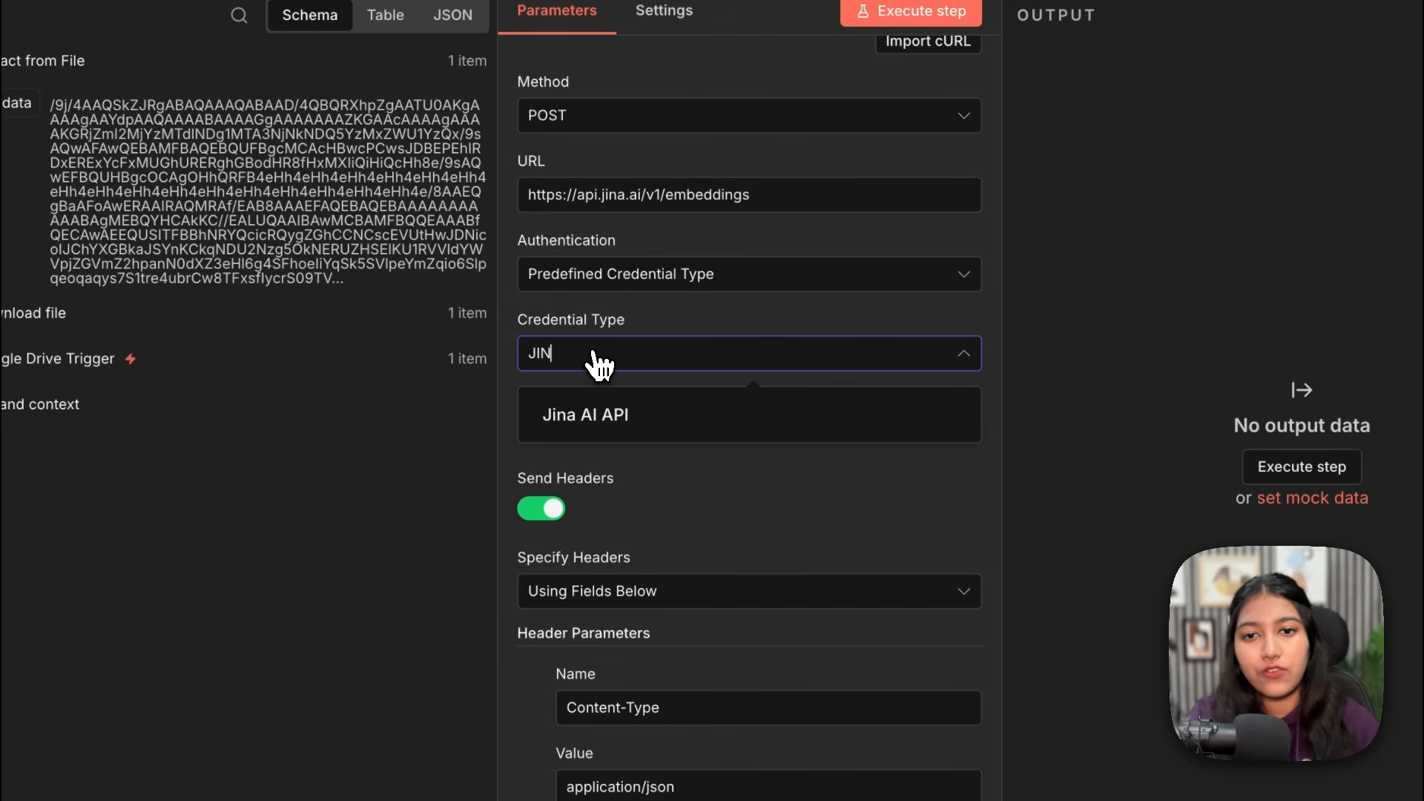
pyautogui.click(616, 420)
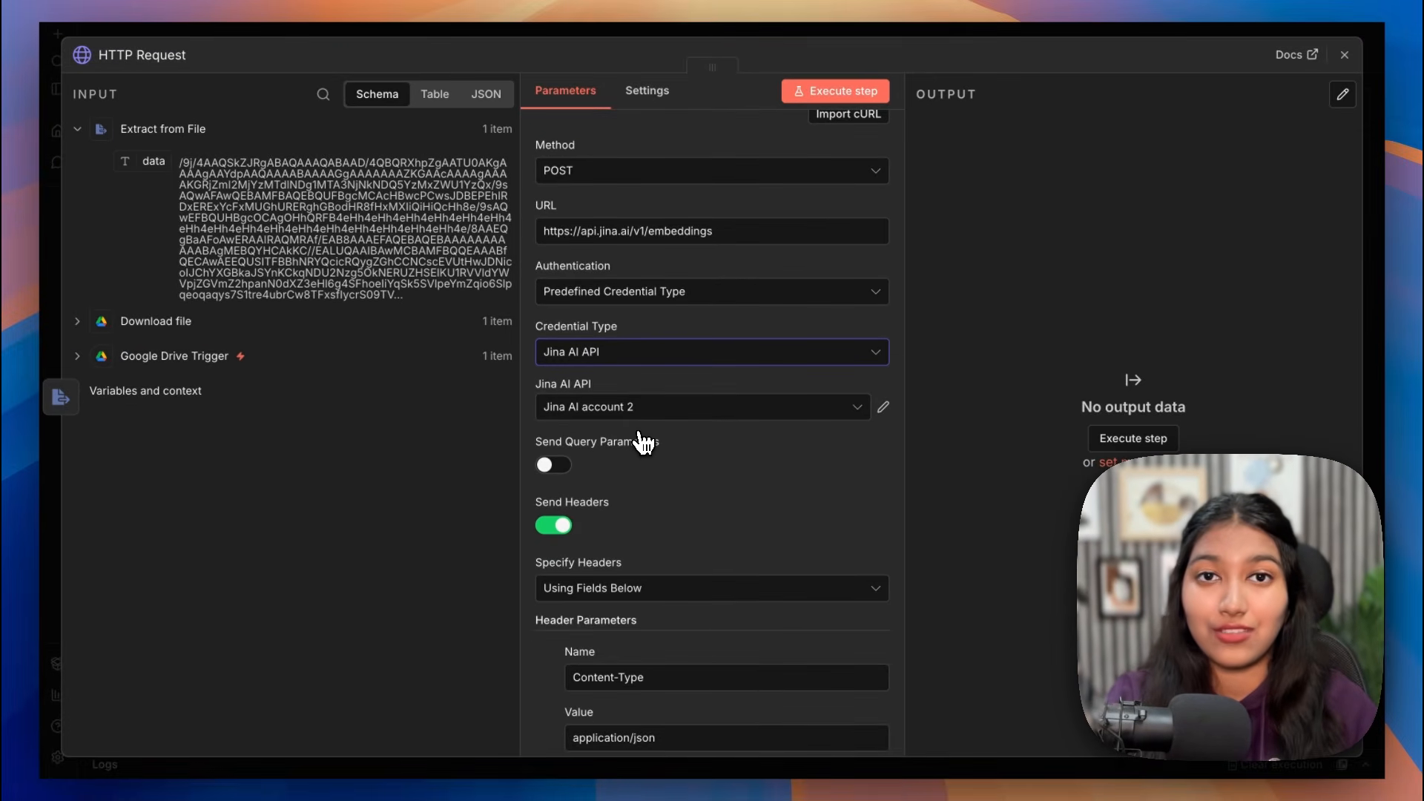
# Step: Enable sending a body with JSON as the content type and specify it using JSON
pyautogui.click(545, 595)
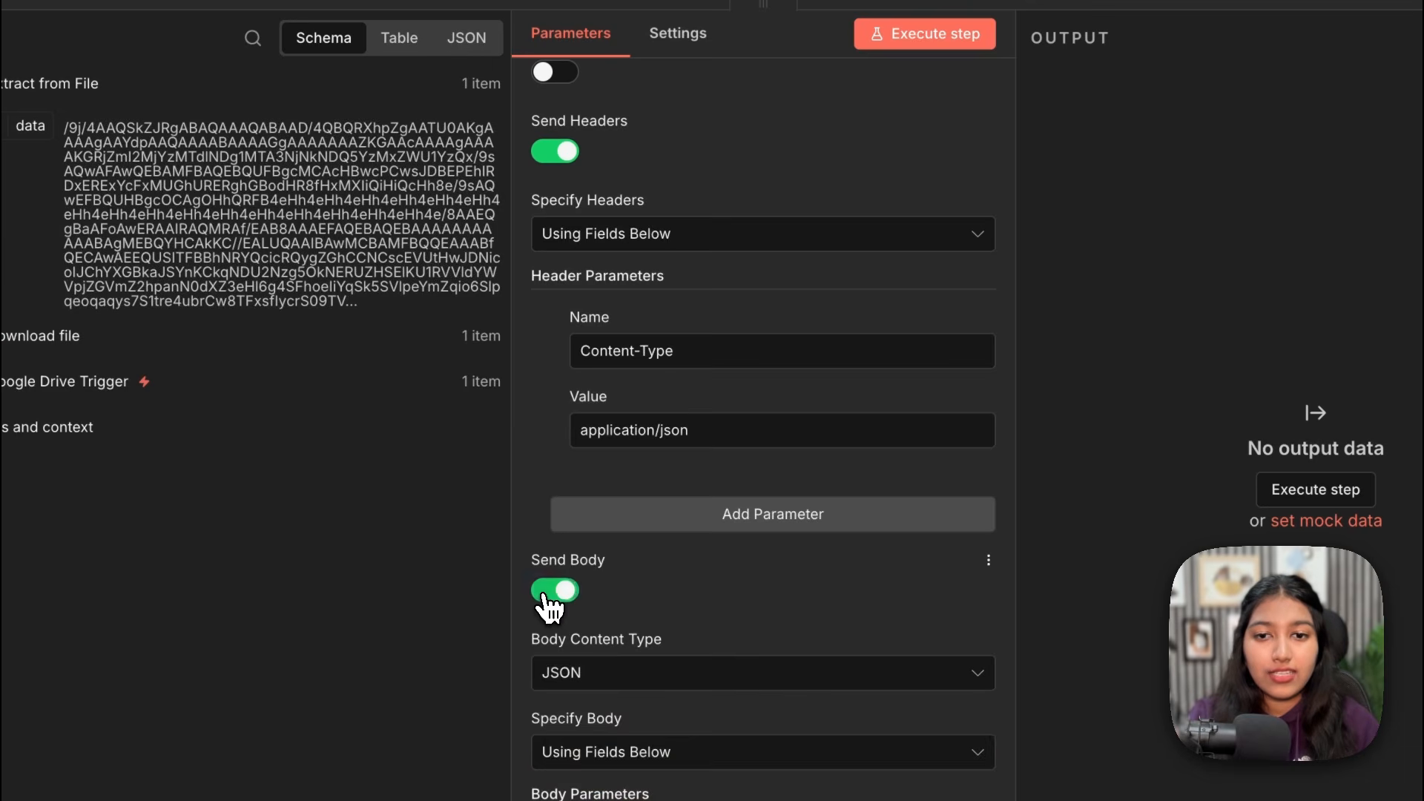
pyautogui.scroll(-4, 546, 600)
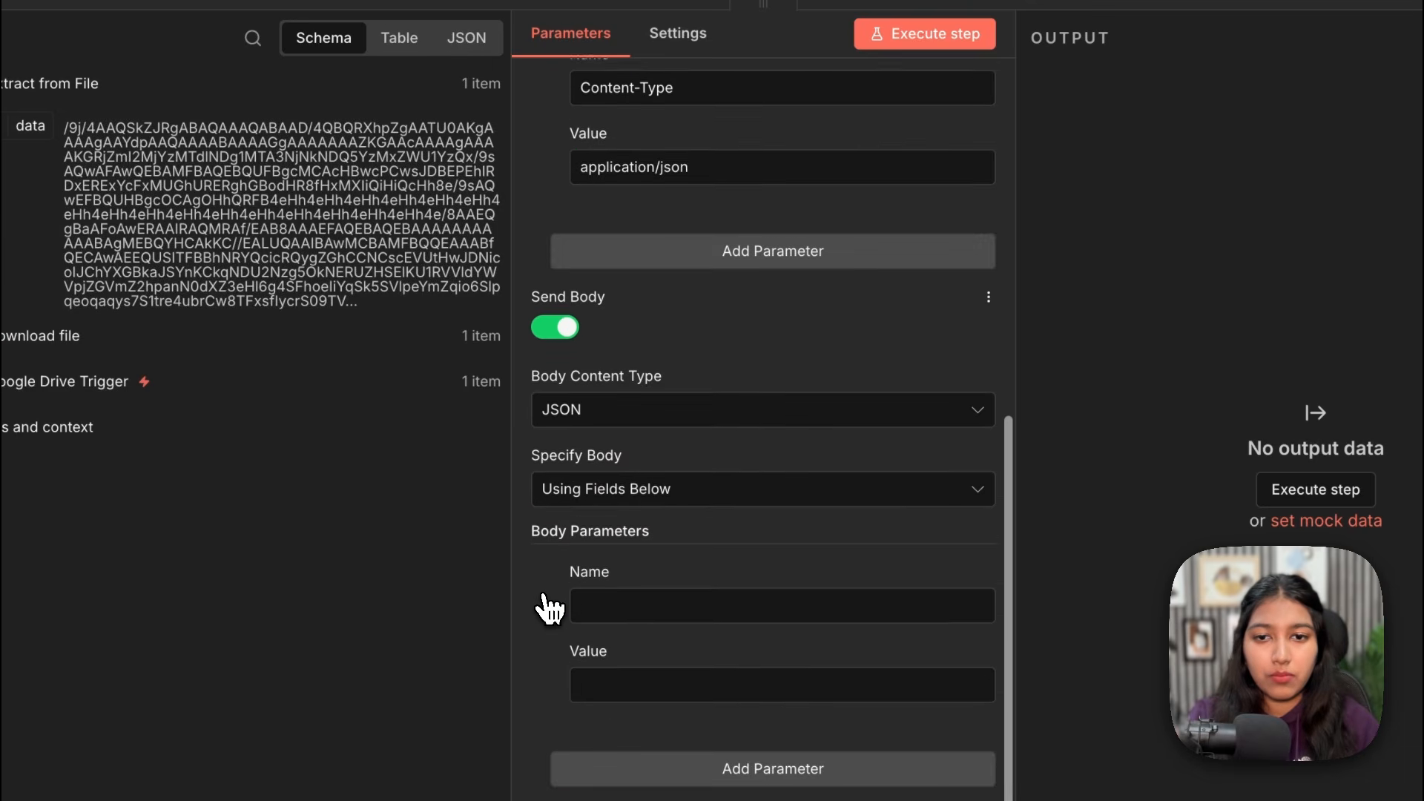
pyautogui.click(599, 407)
pyautogui.click(599, 406)
pyautogui.click(599, 479)
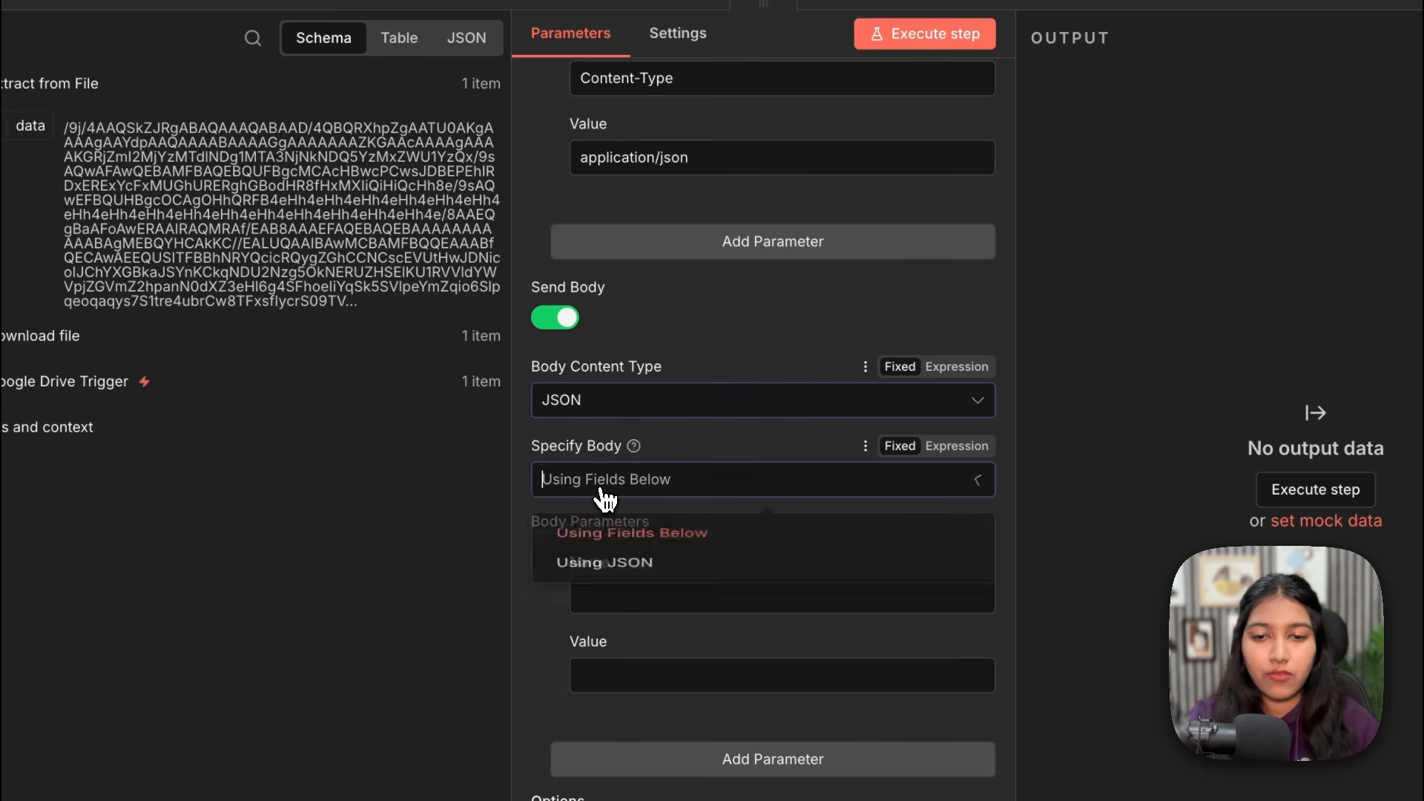
pyautogui.click(623, 586)
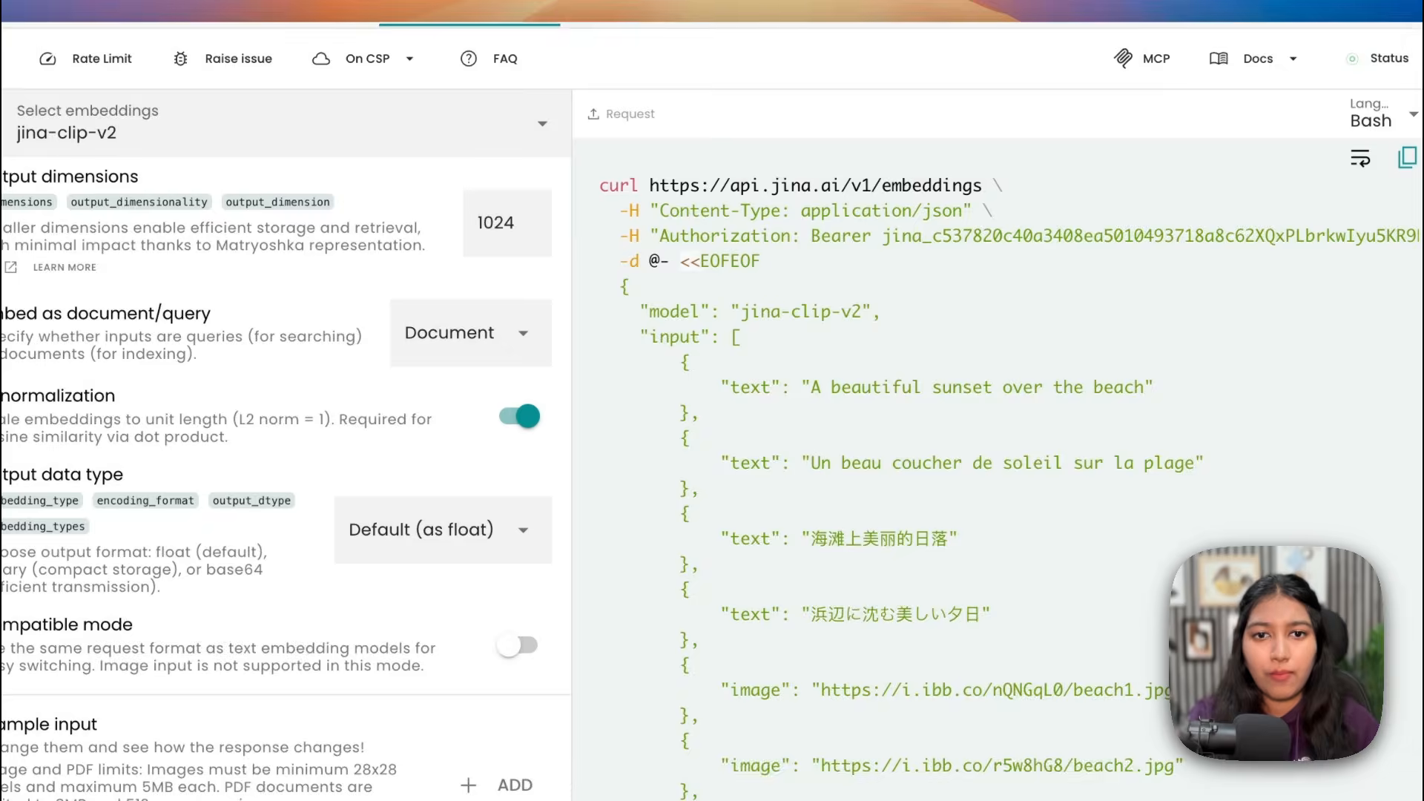
# Step: Check the image inputs in Jina's sample request and fill the JSON body with an expression using model jina-clip-v2 and image input $json.data
pyautogui.moveTo(804, 683); pyautogui.dragTo(693, 198)
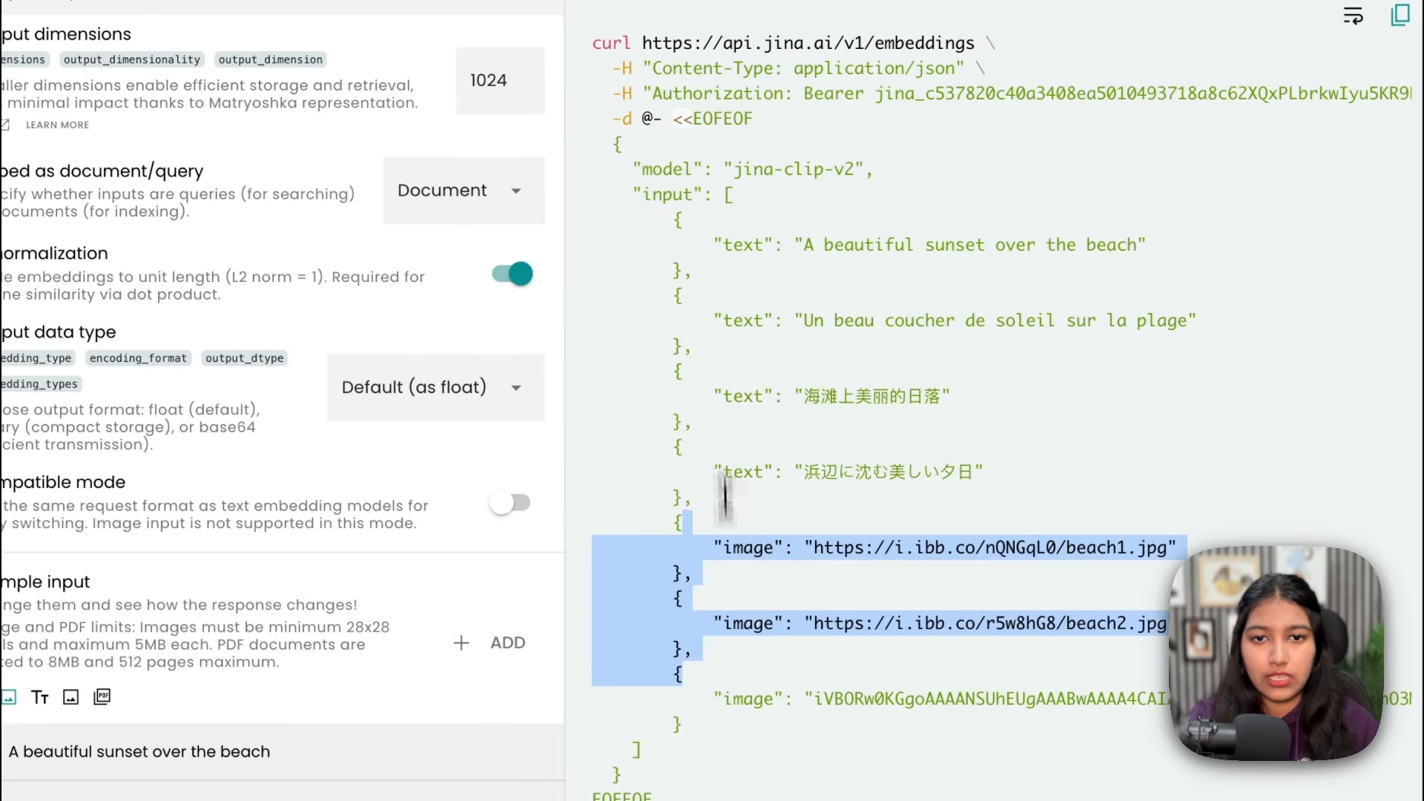
pyautogui.click(693, 196)
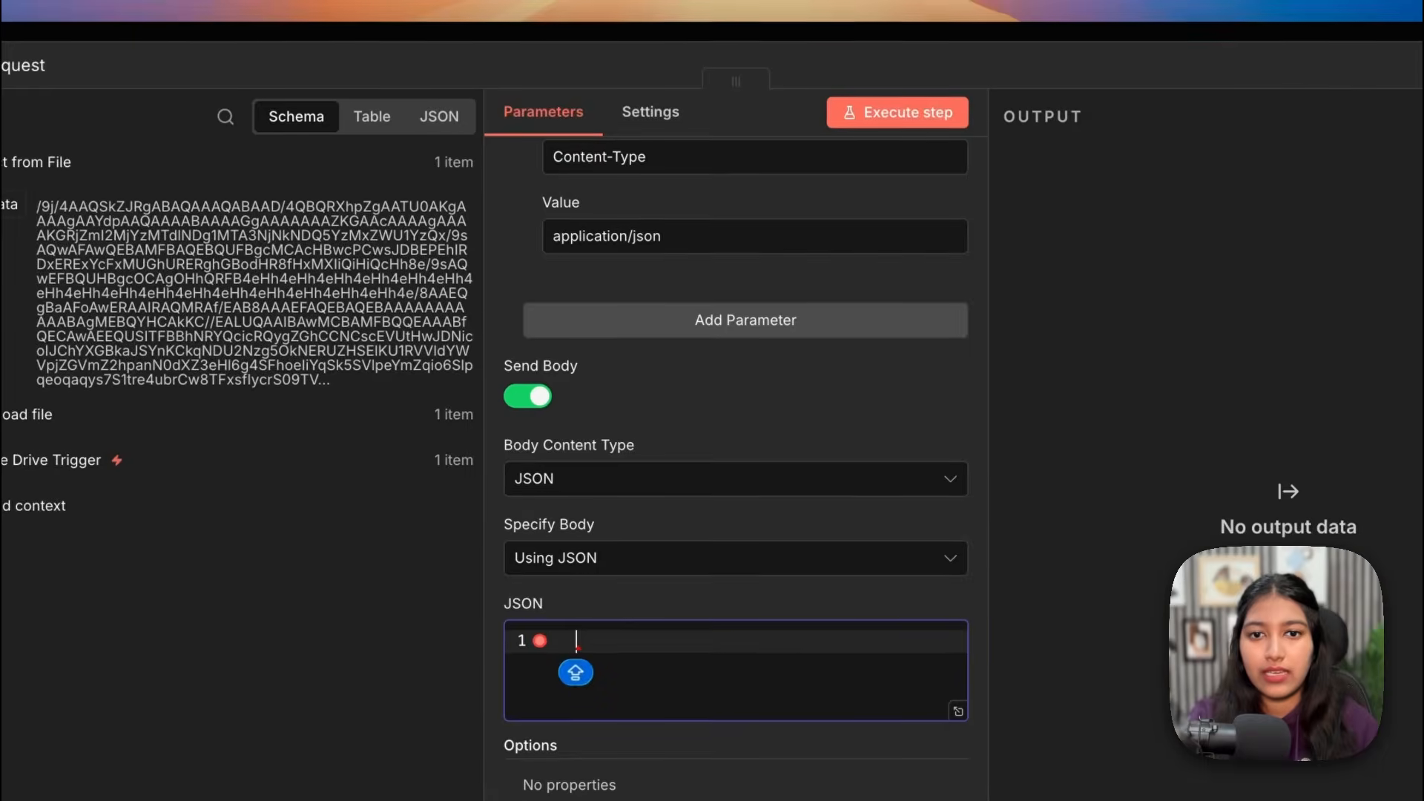
pyautogui.hotkey('ctrl', 'v')
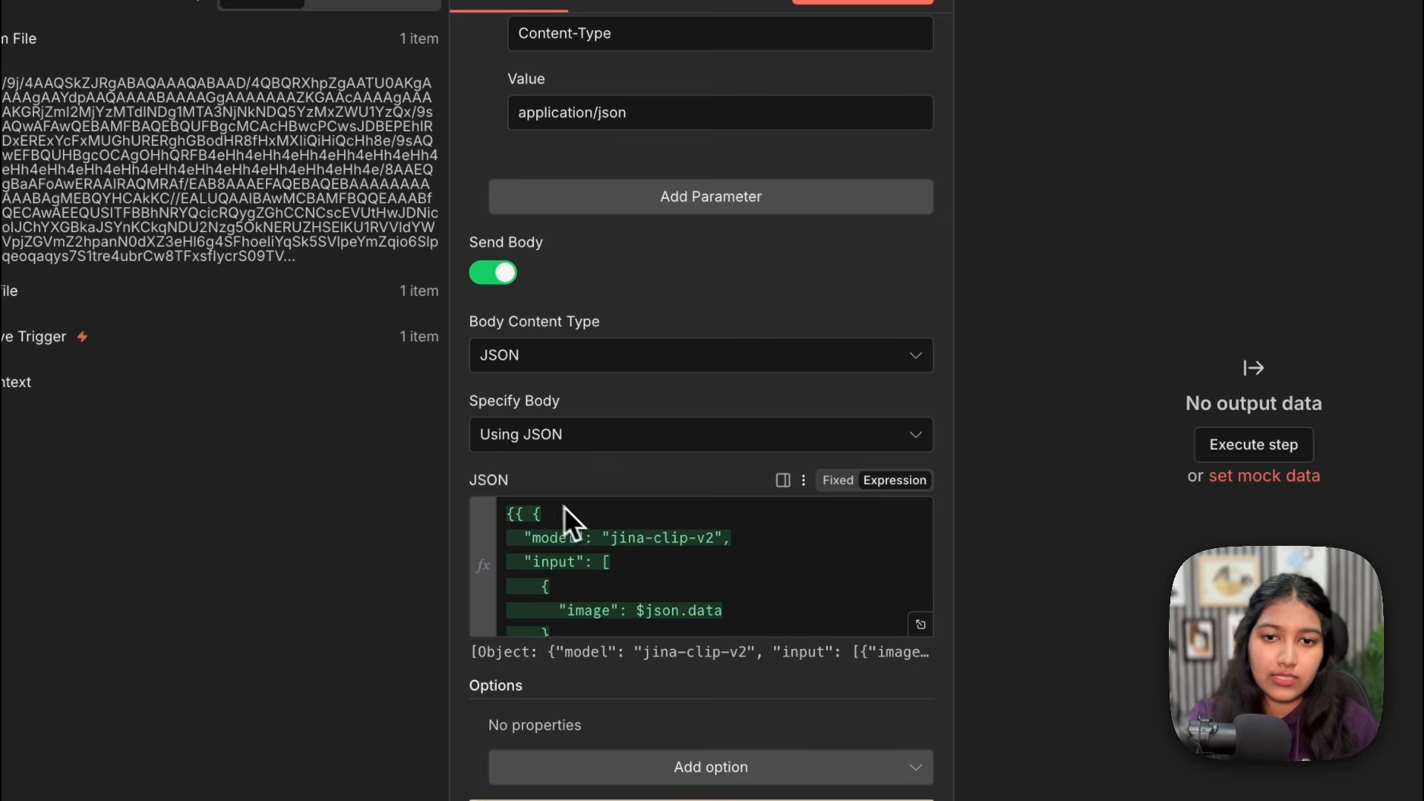
# Step: Open the JSON body expression in the expanded editor and examine its model, its image input and the evaluated result
pyautogui.click(921, 624)
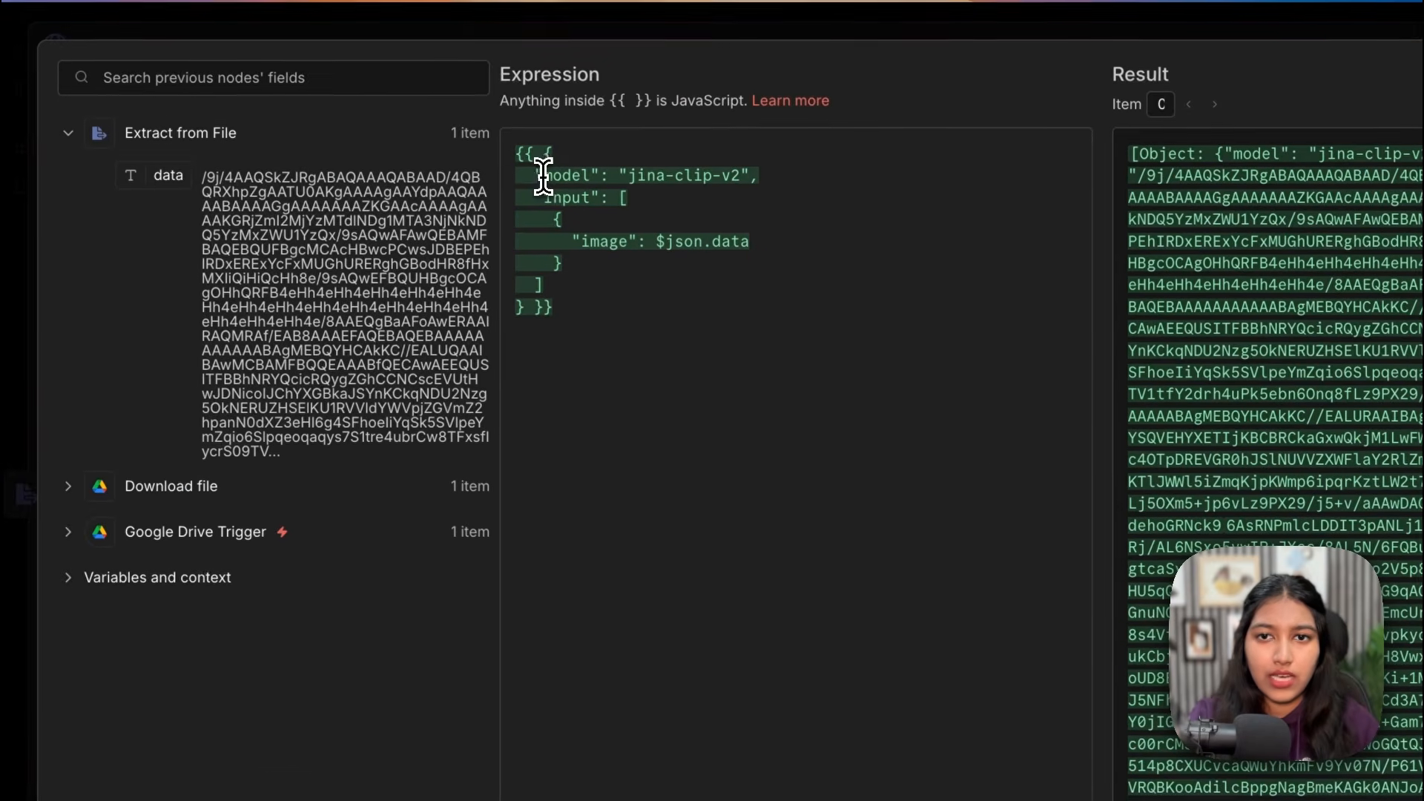
pyautogui.moveTo(543, 177); pyautogui.dragTo(697, 170)
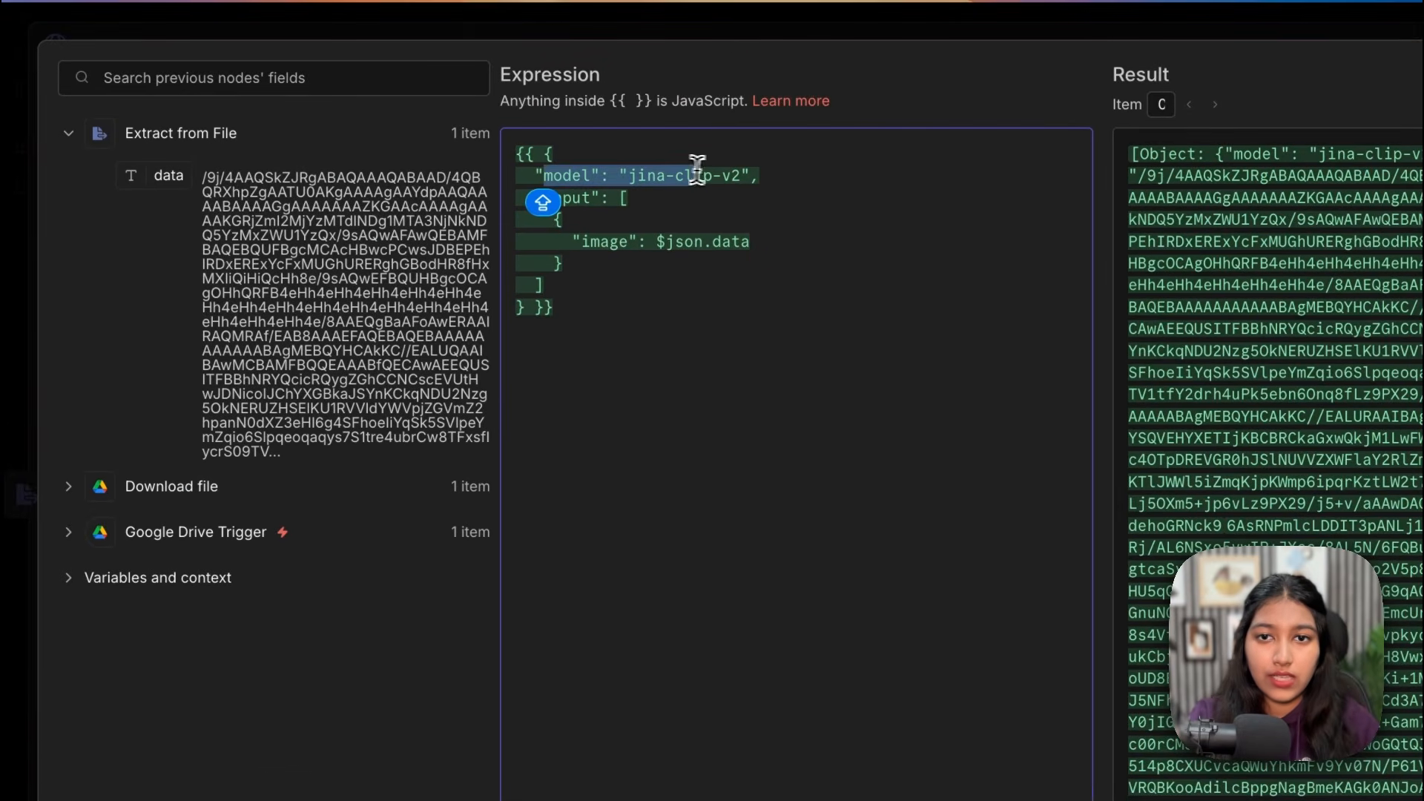
pyautogui.click(643, 185)
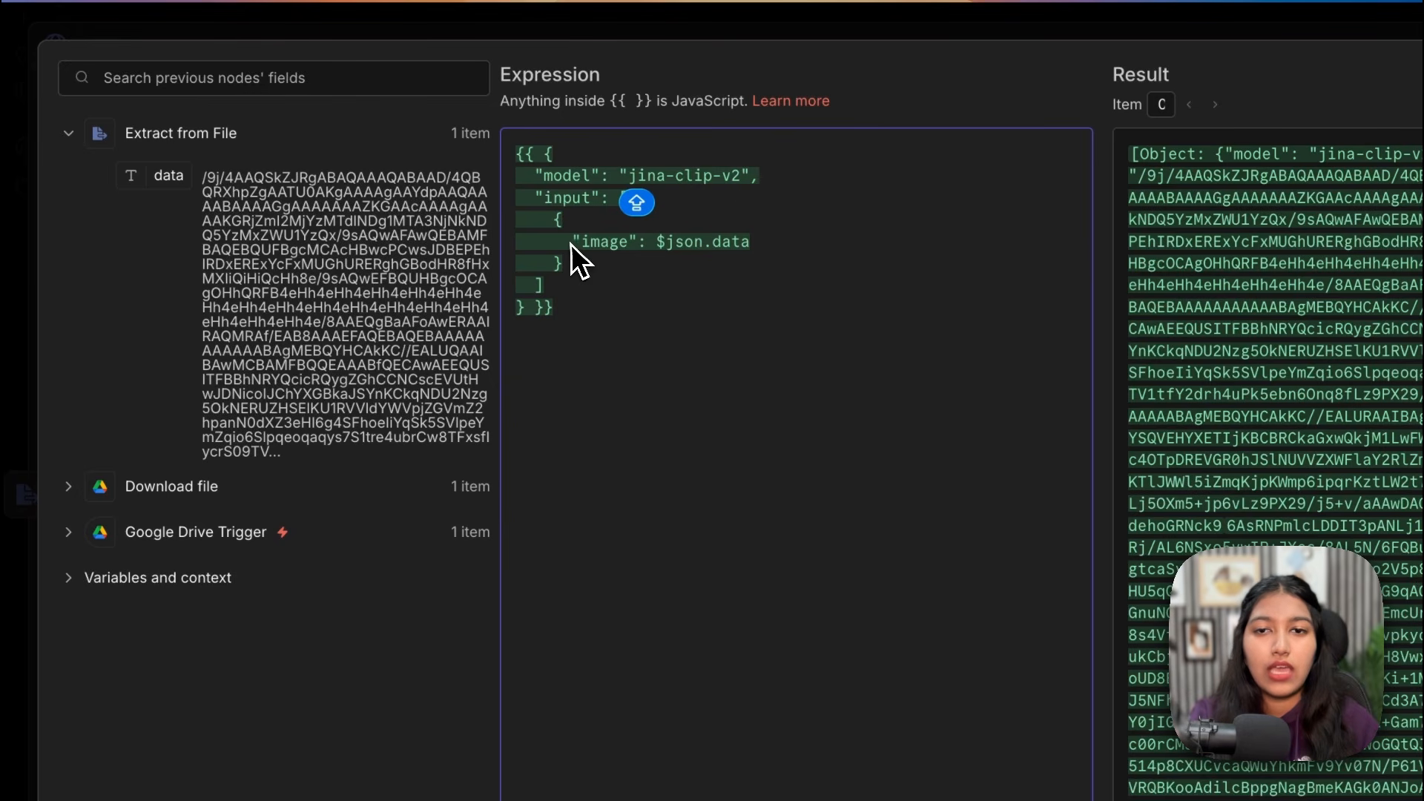
pyautogui.moveTo(669, 244); pyautogui.dragTo(753, 242)
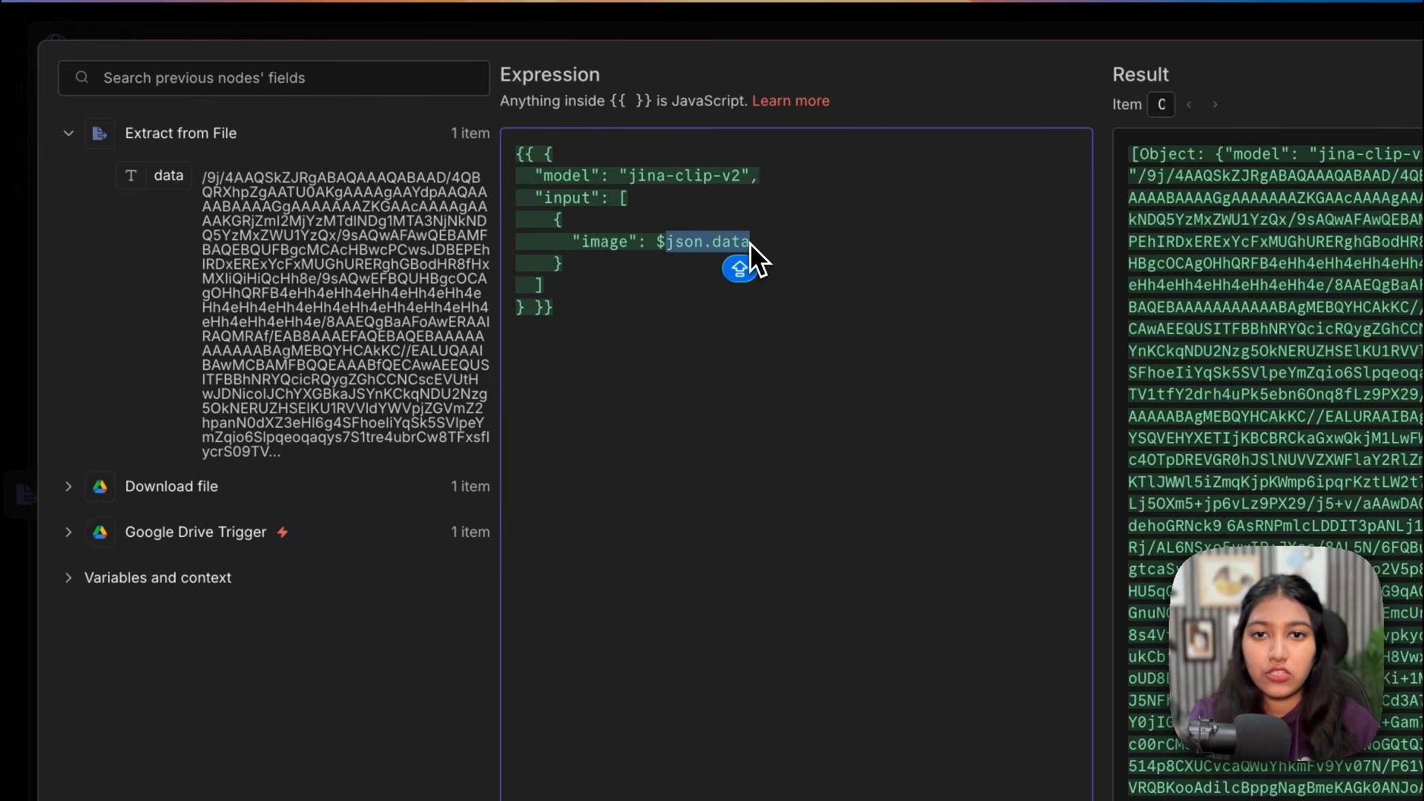
pyautogui.moveTo(216, 178); pyautogui.dragTo(381, 443)
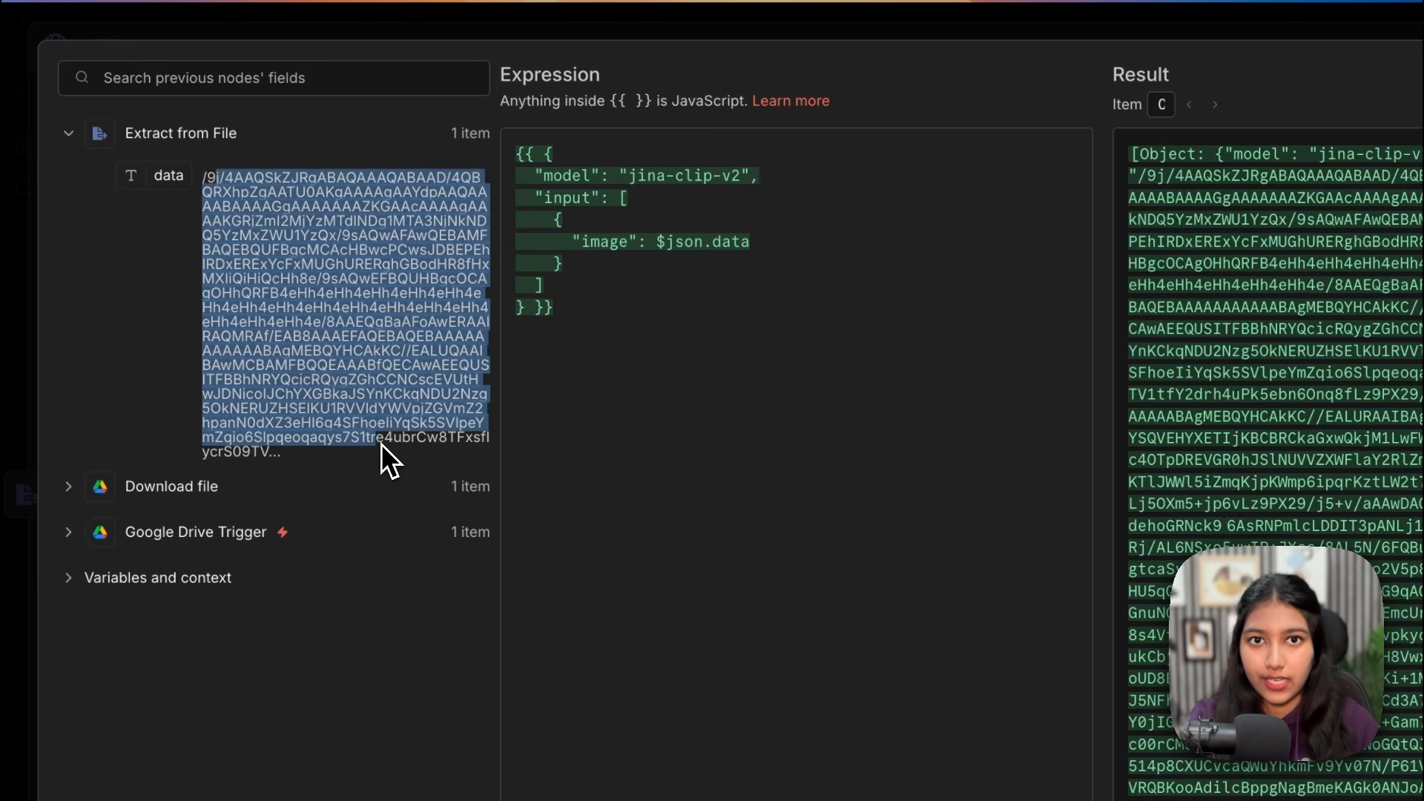
pyautogui.moveTo(556, 308); pyautogui.dragTo(488, 144)
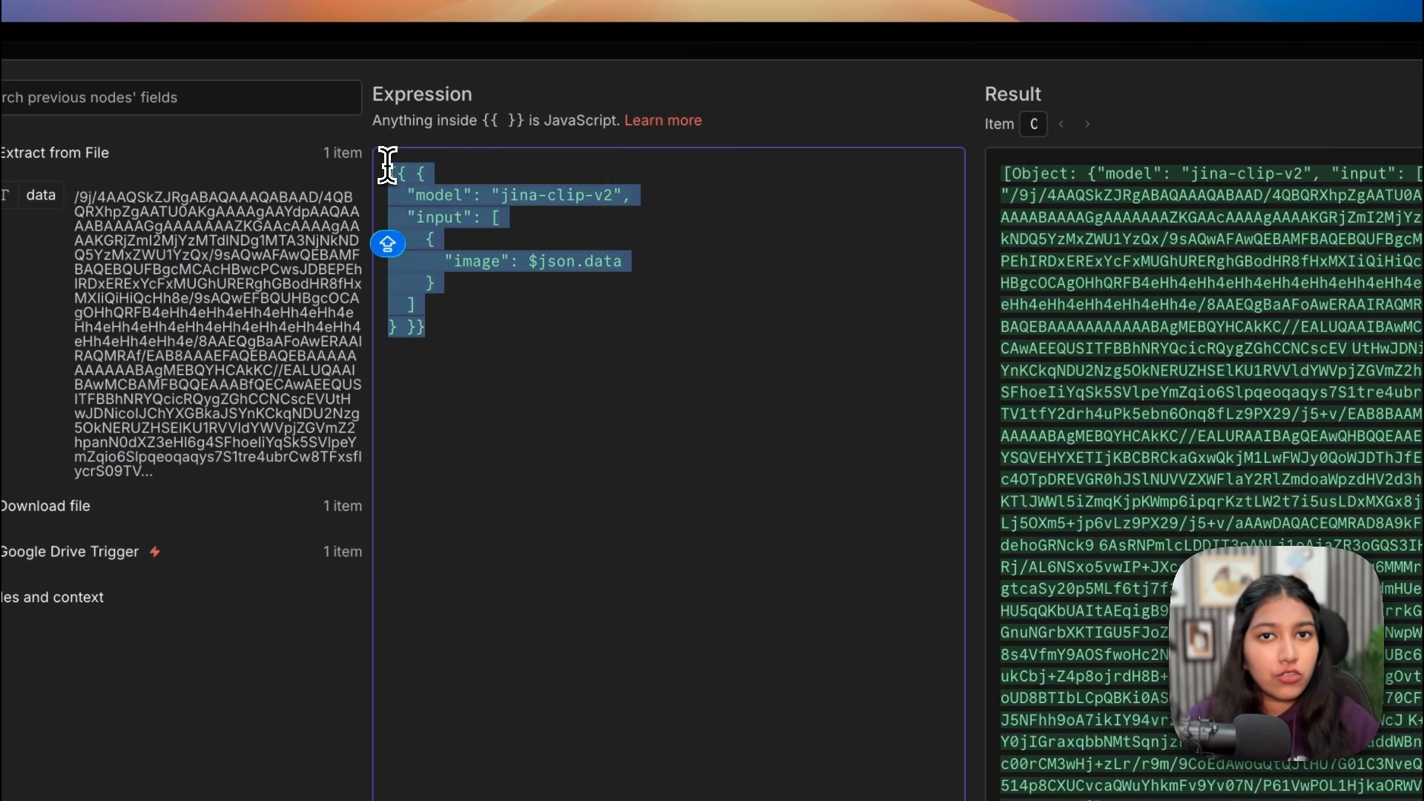
pyautogui.click(388, 176)
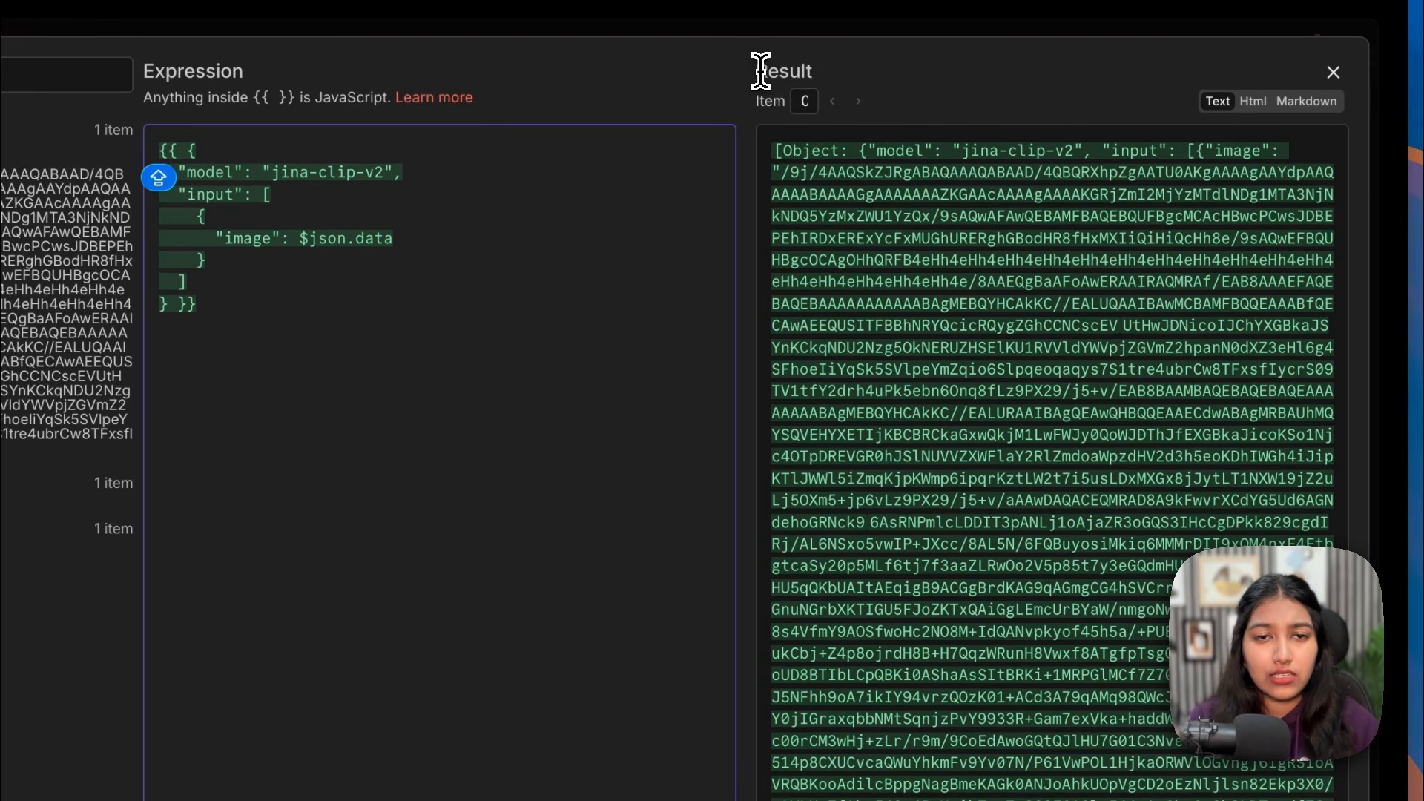
pyautogui.moveTo(761, 70); pyautogui.dragTo(830, 73)
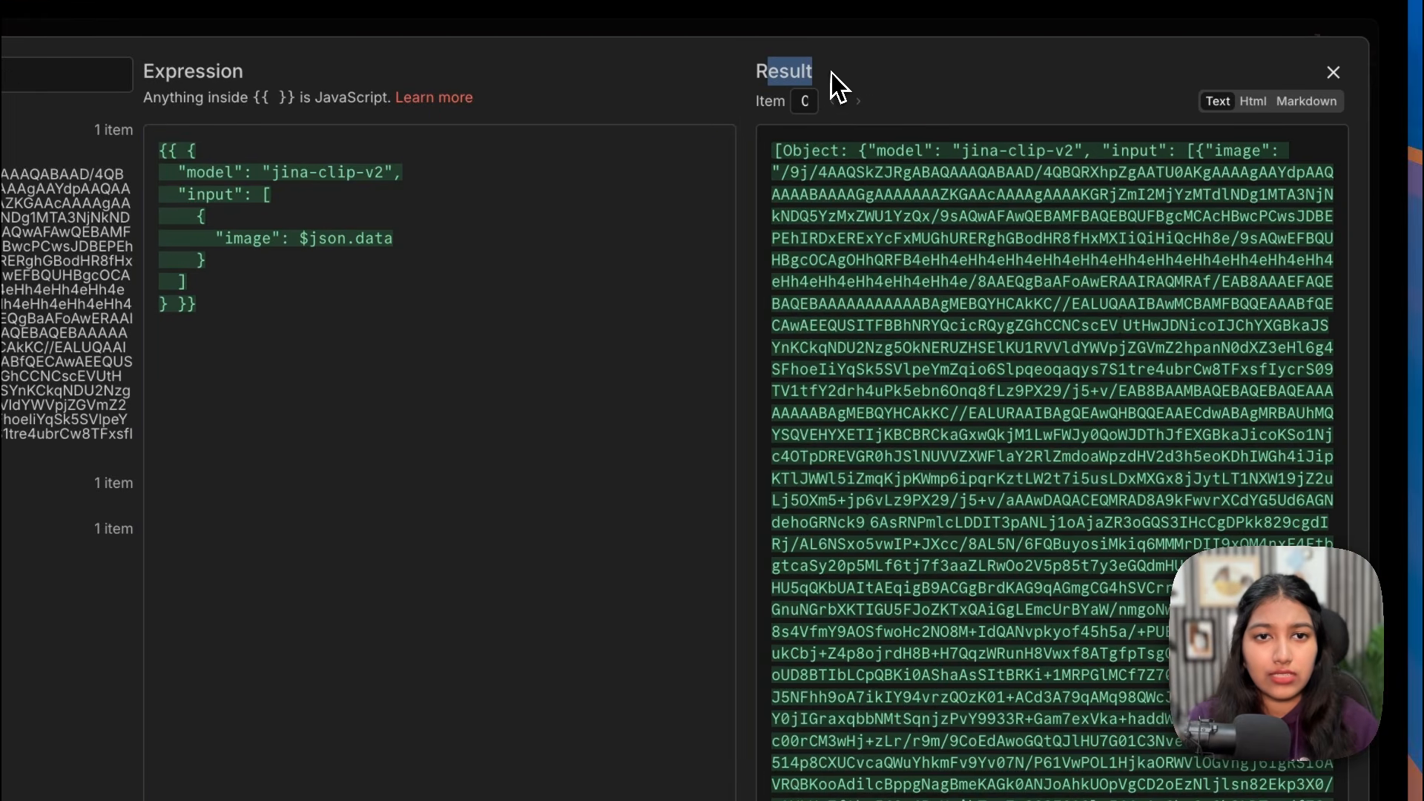
pyautogui.moveTo(877, 151); pyautogui.dragTo(1082, 159)
pyautogui.moveTo(905, 266); pyautogui.dragTo(1012, 741)
pyautogui.click(924, 255)
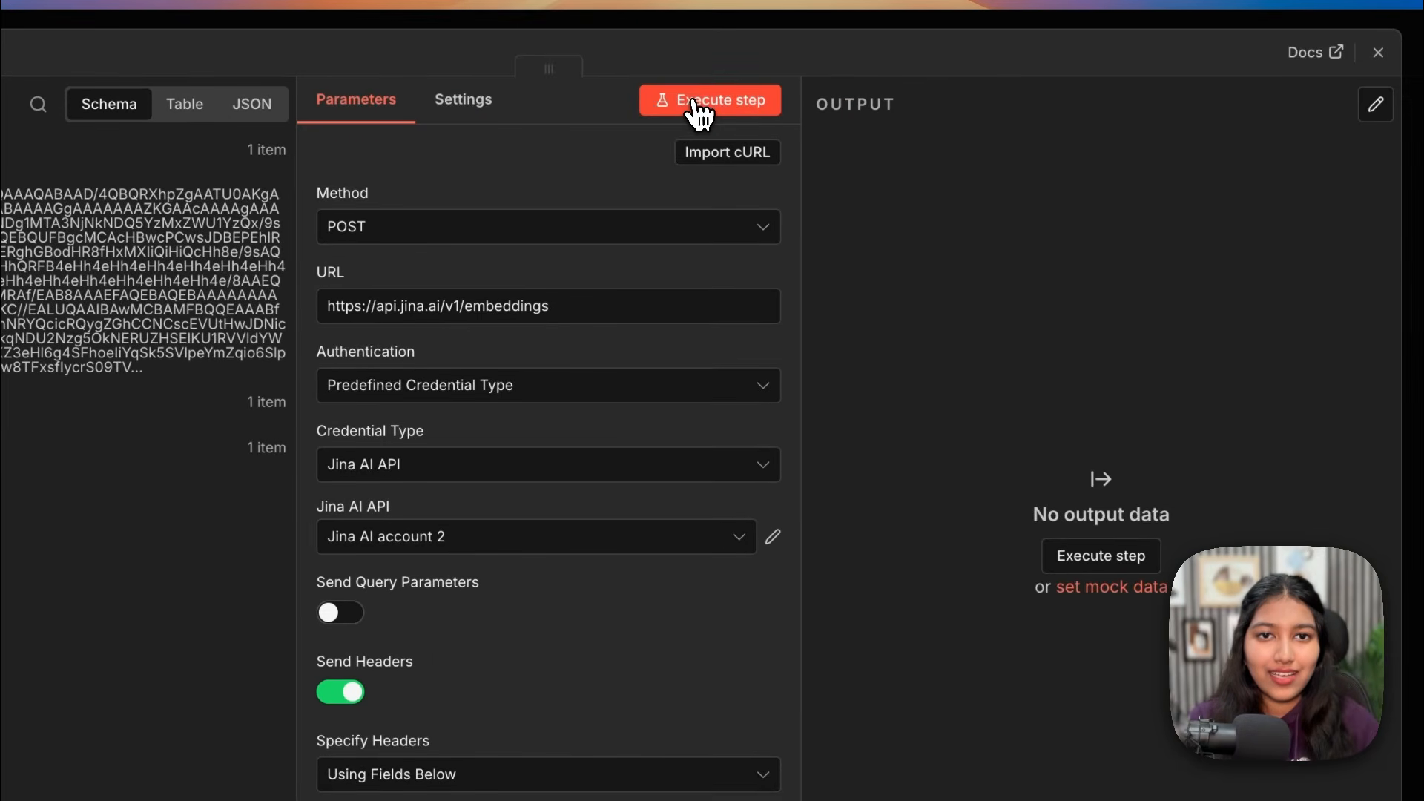
# Step: Execute the HTTP Request node, examine the embedding values in its output, and return to the workflow canvas
pyautogui.click(698, 101)
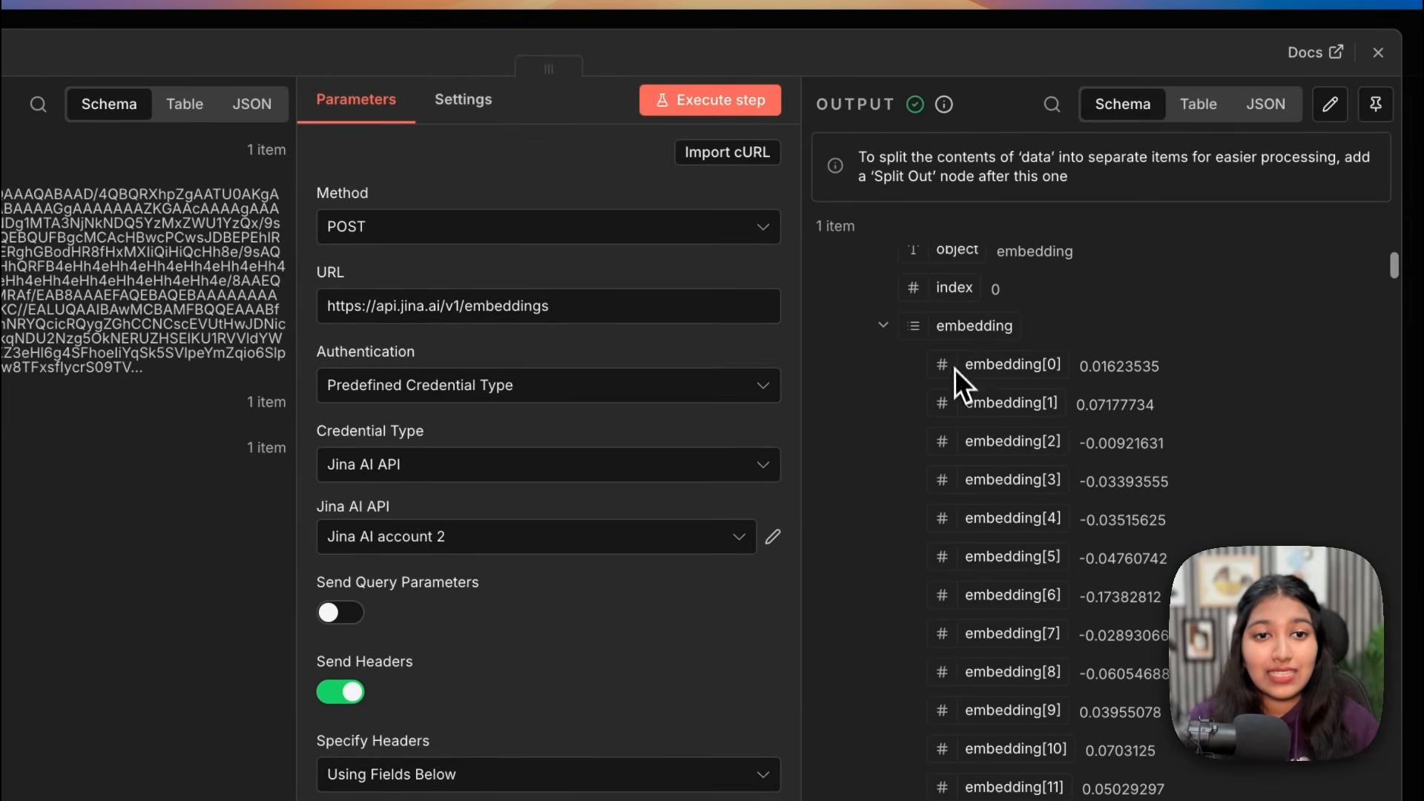
pyautogui.moveTo(954, 370); pyautogui.dragTo(1235, 800)
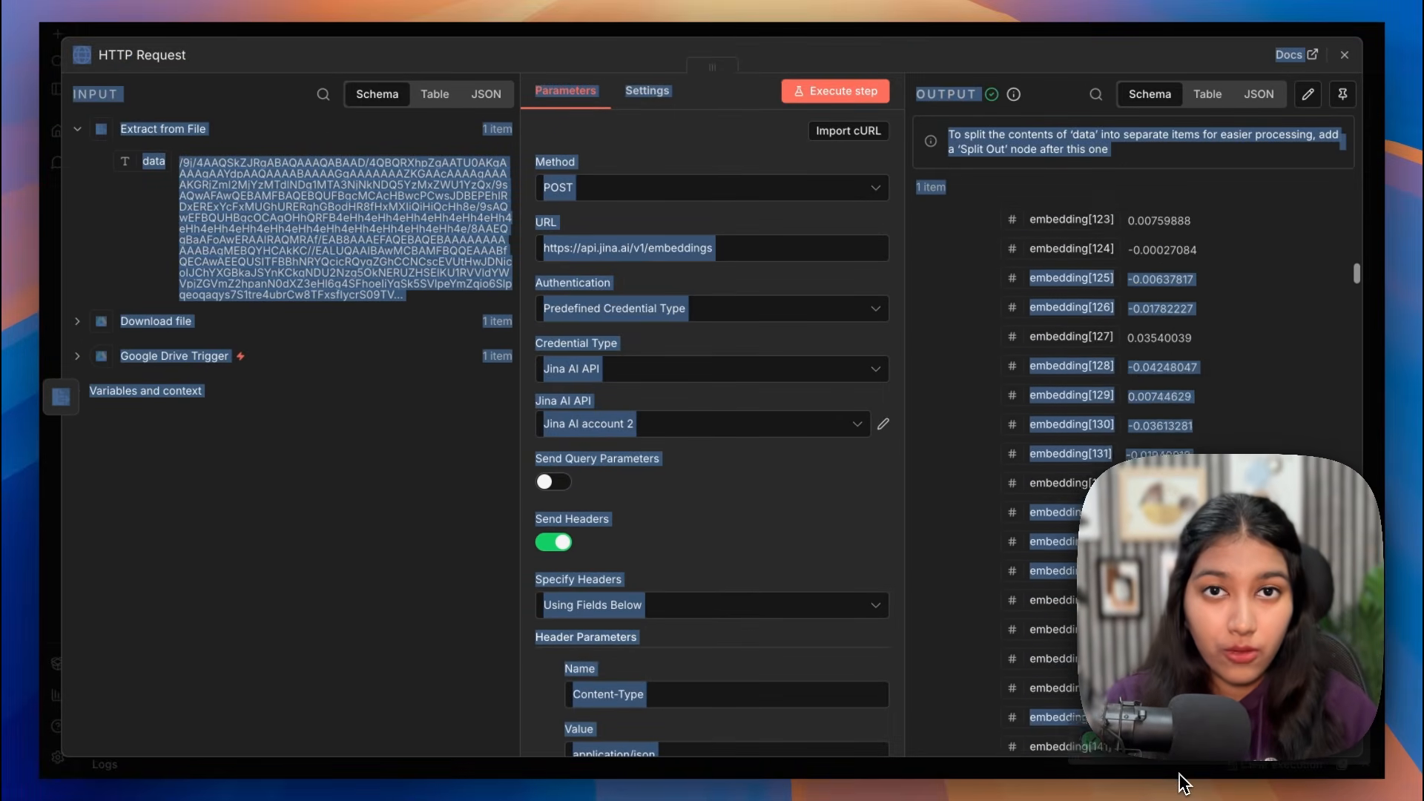
pyautogui.moveTo(1357, 289); pyautogui.dragTo(1397, 794)
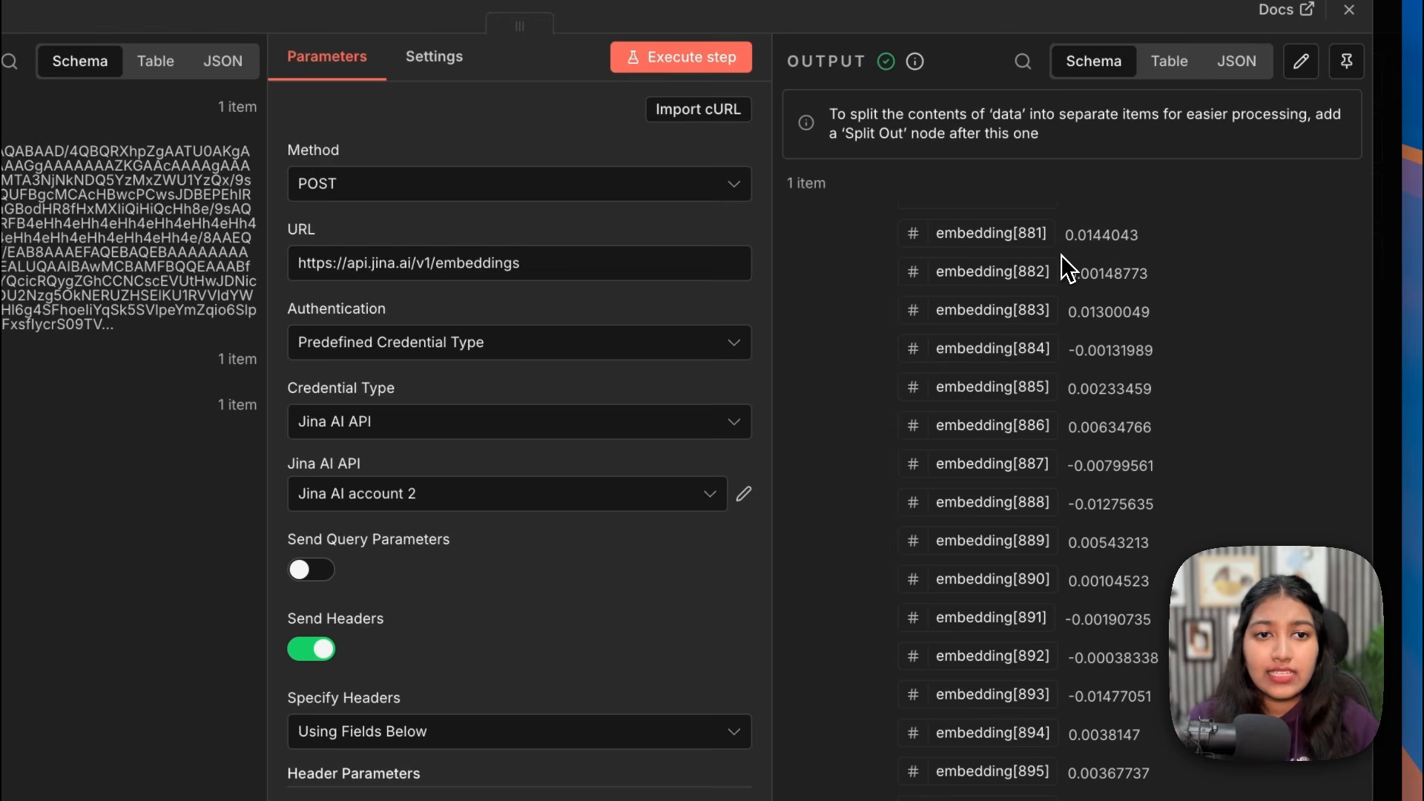
pyautogui.moveTo(1068, 260); pyautogui.dragTo(1150, 296)
pyautogui.click(1150, 297)
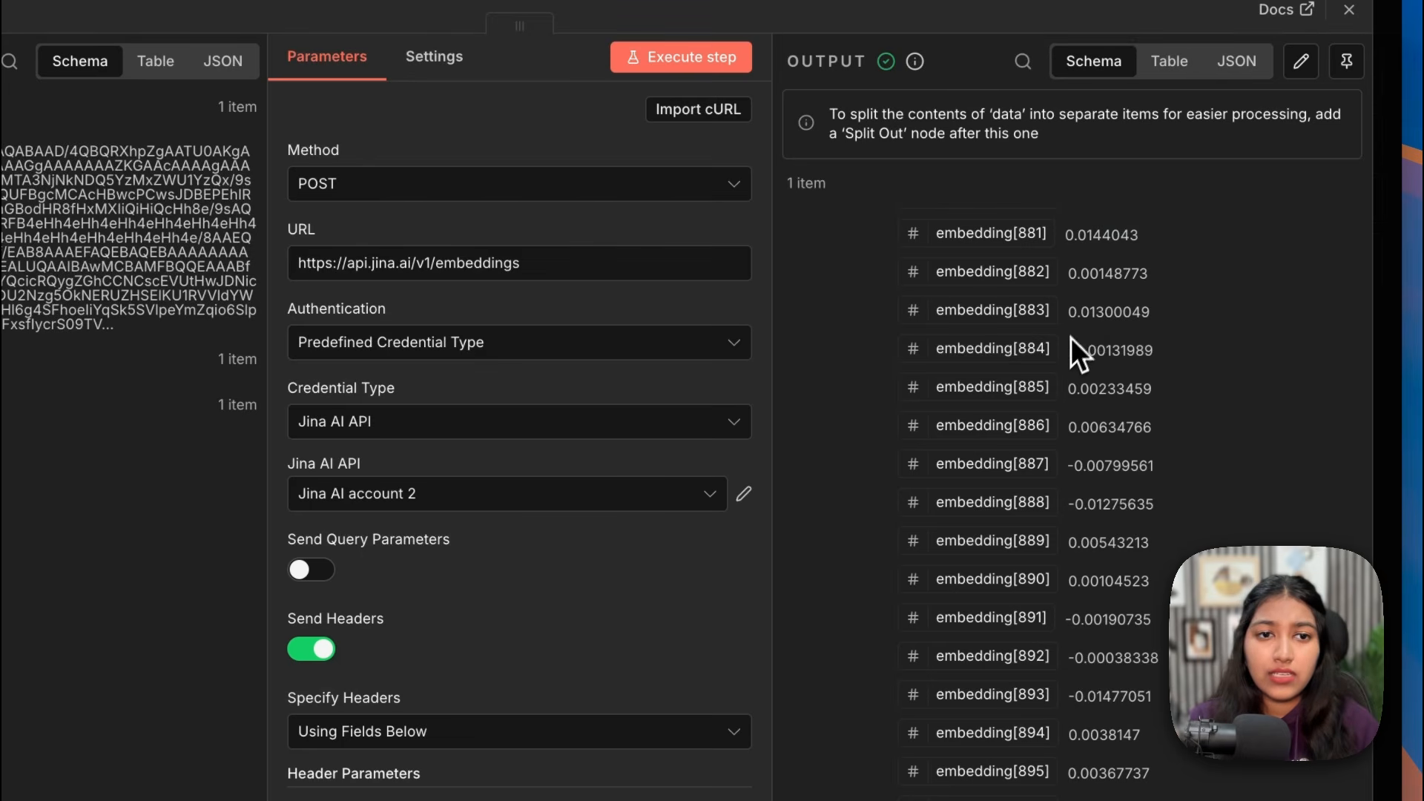
pyautogui.moveTo(1069, 349); pyautogui.dragTo(1176, 372)
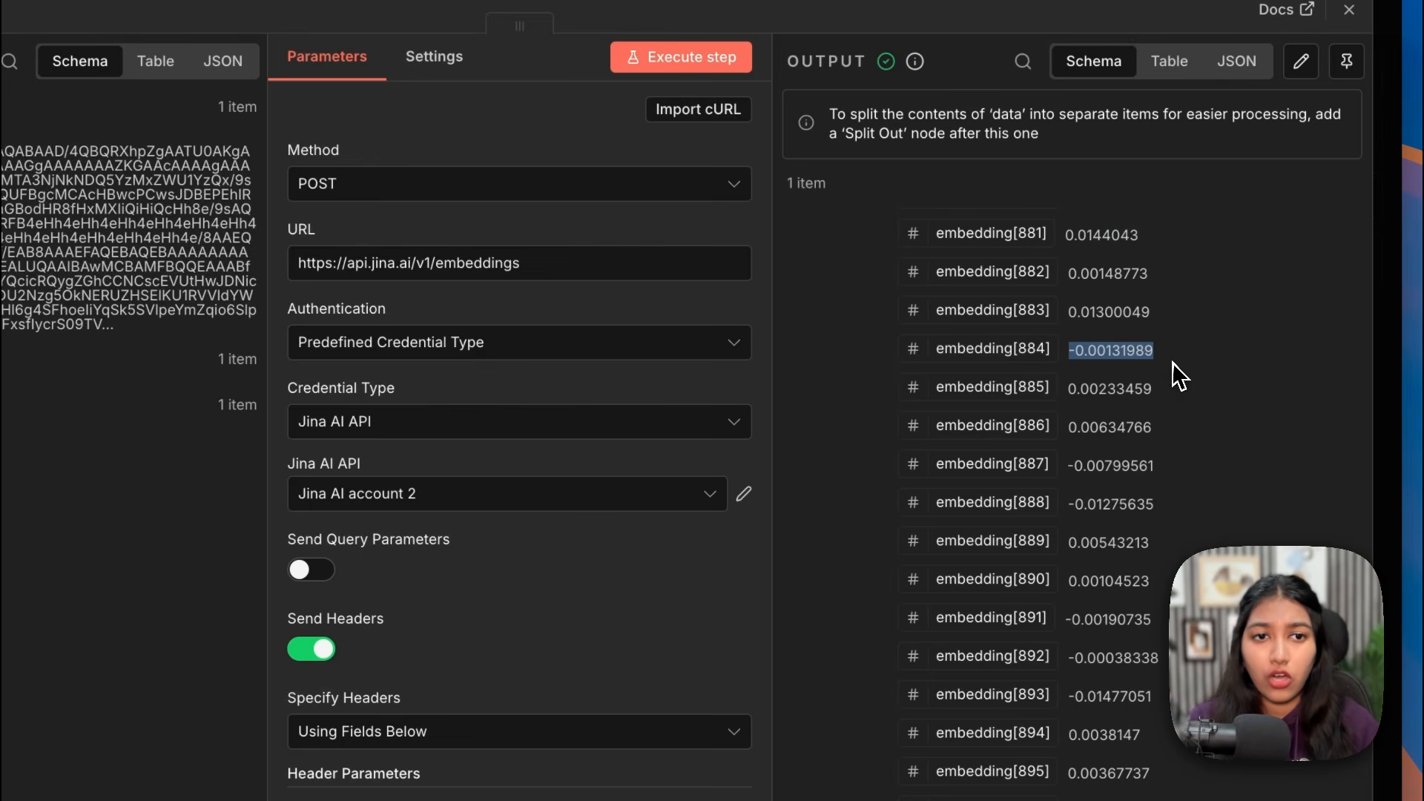
pyautogui.click(1179, 378)
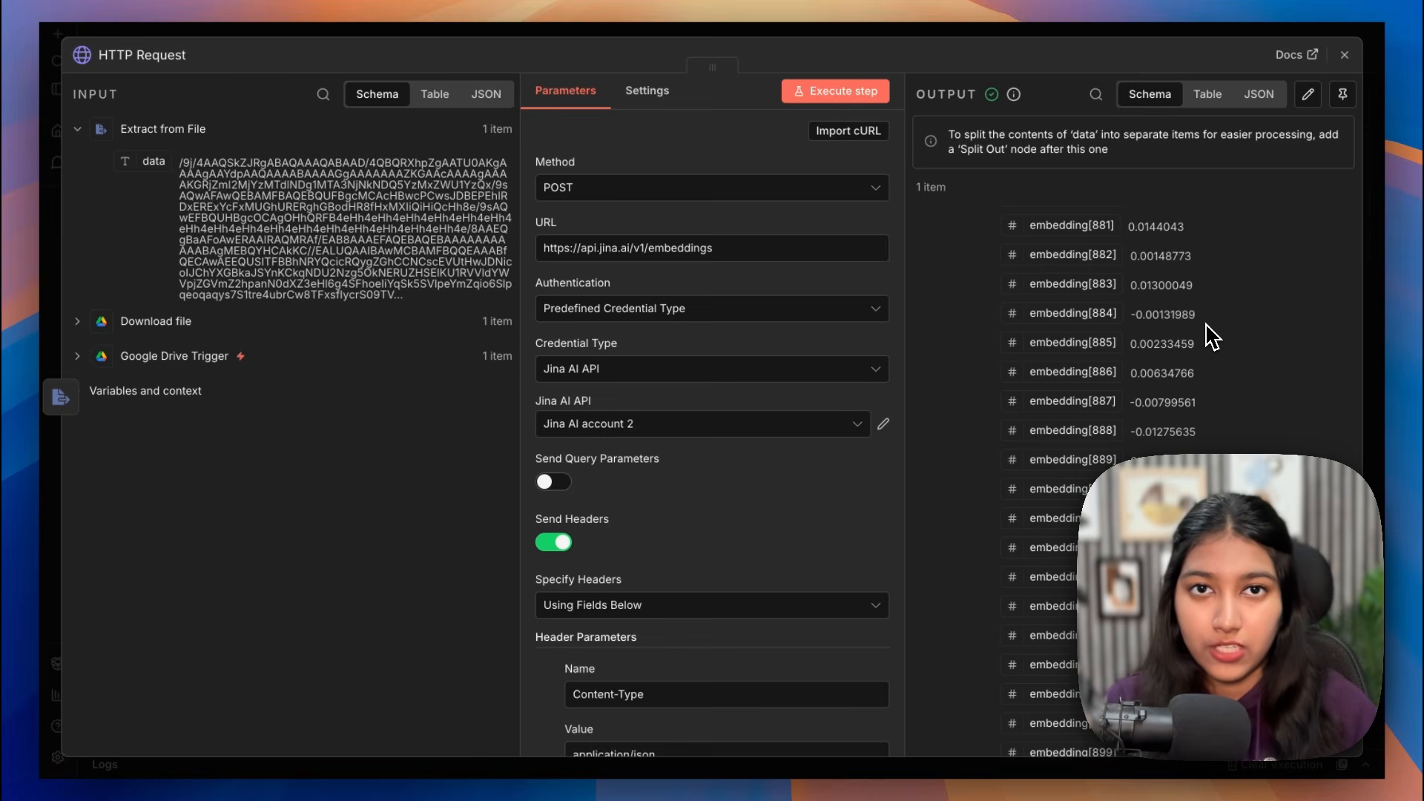
pyautogui.scroll(15, 1077, 345)
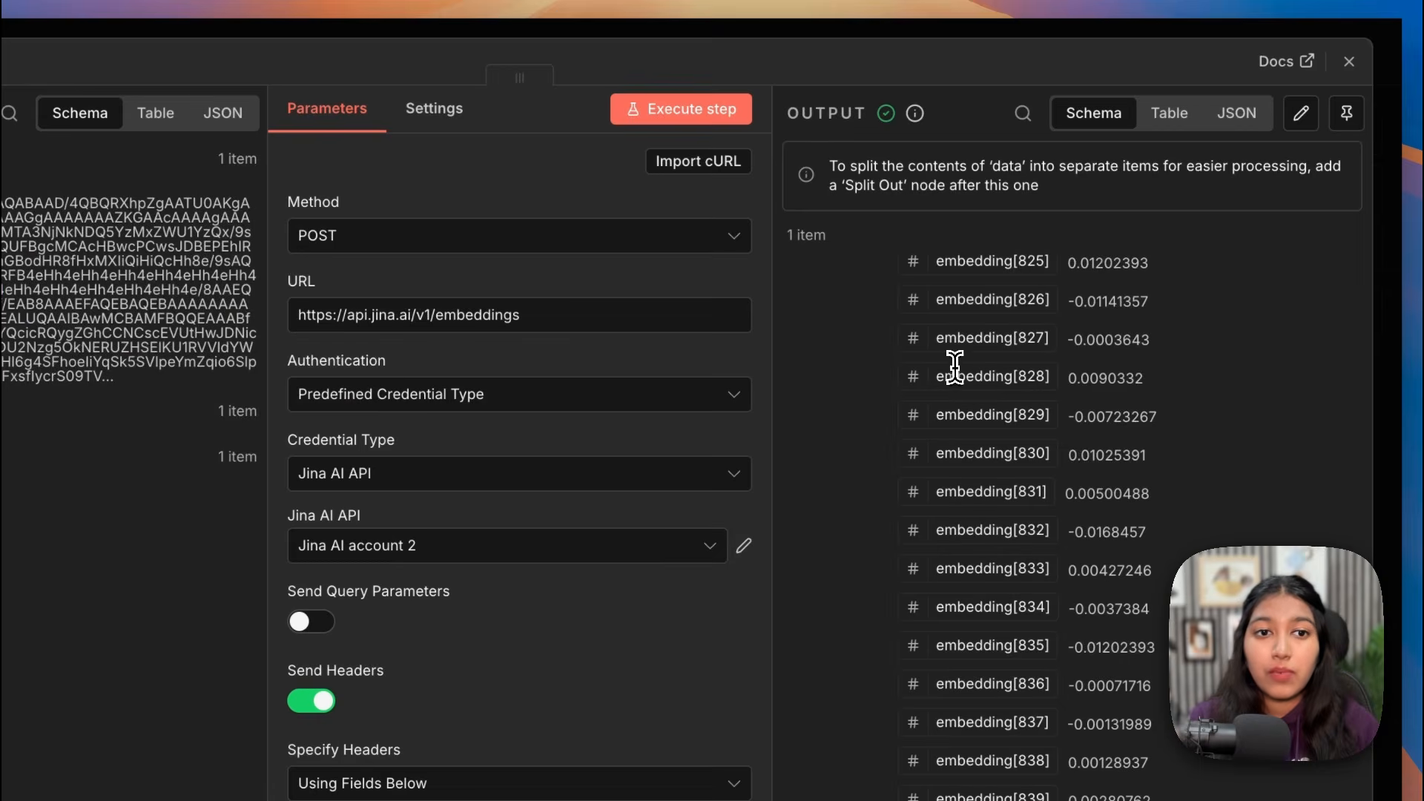
pyautogui.moveTo(956, 375); pyautogui.dragTo(1151, 540)
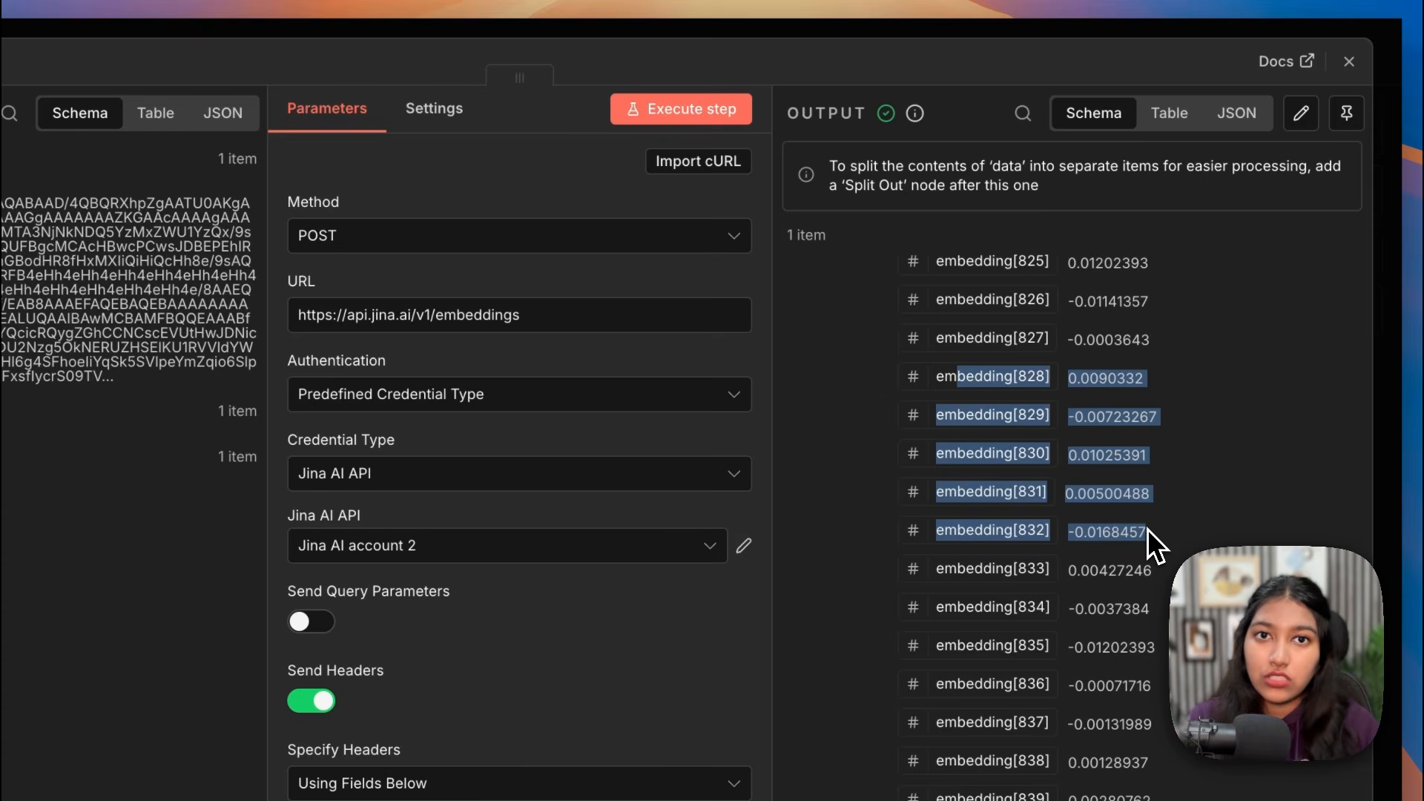
pyautogui.press('Escape')
# Step: Rename the HTTP Request node to JINA AI - Create Embeddings
pyautogui.rightClick(626, 360)
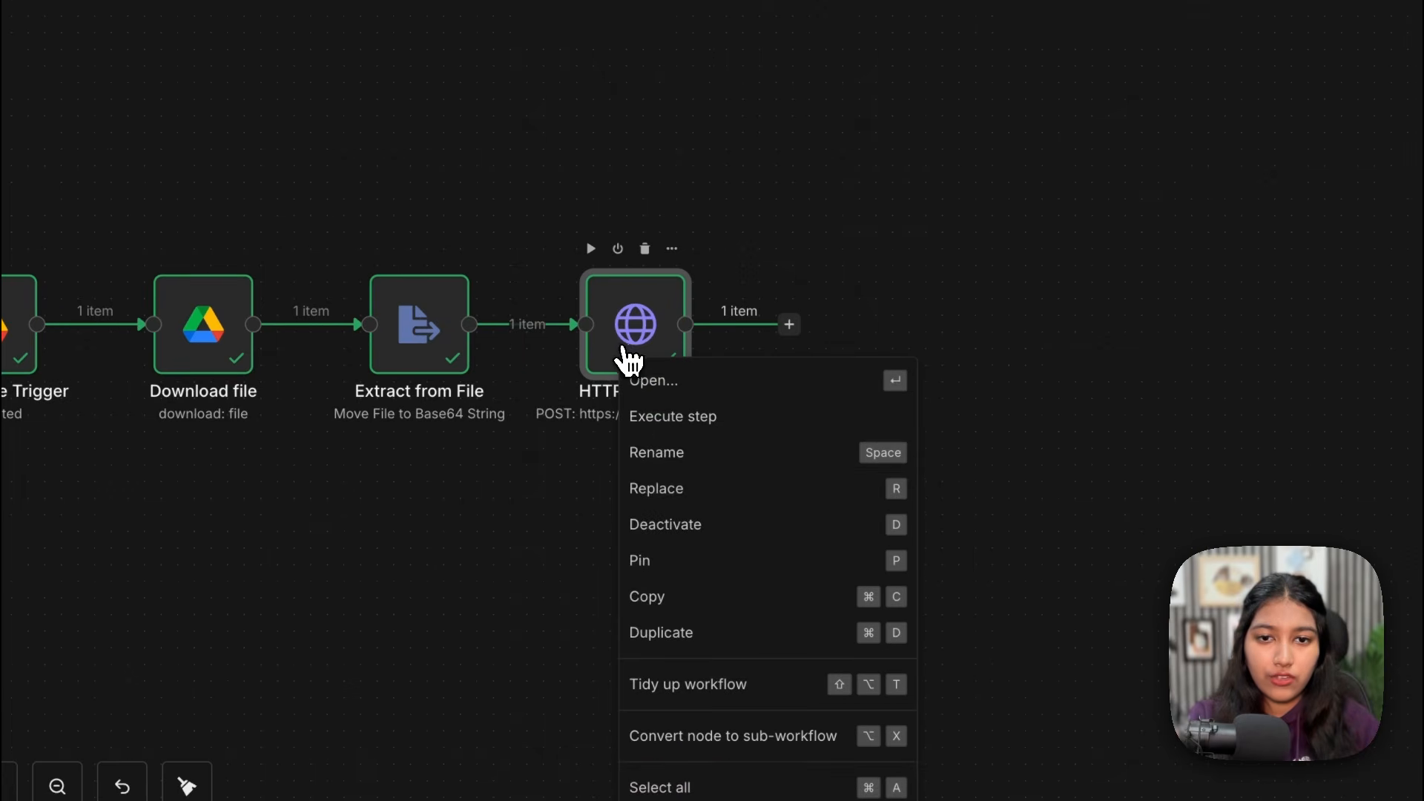
pyautogui.click(676, 469)
pyautogui.write('j')
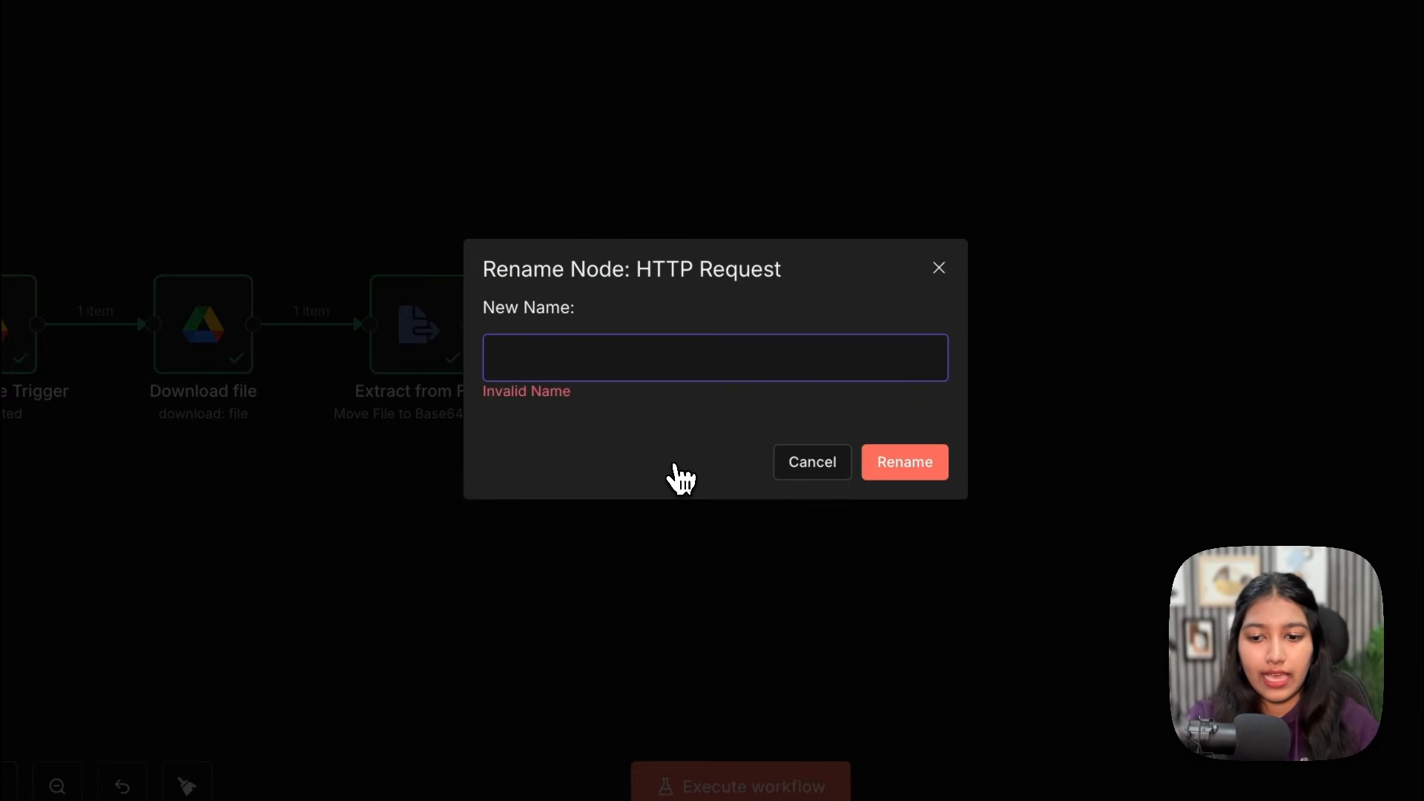
pyautogui.write('JINA AI - Create ')
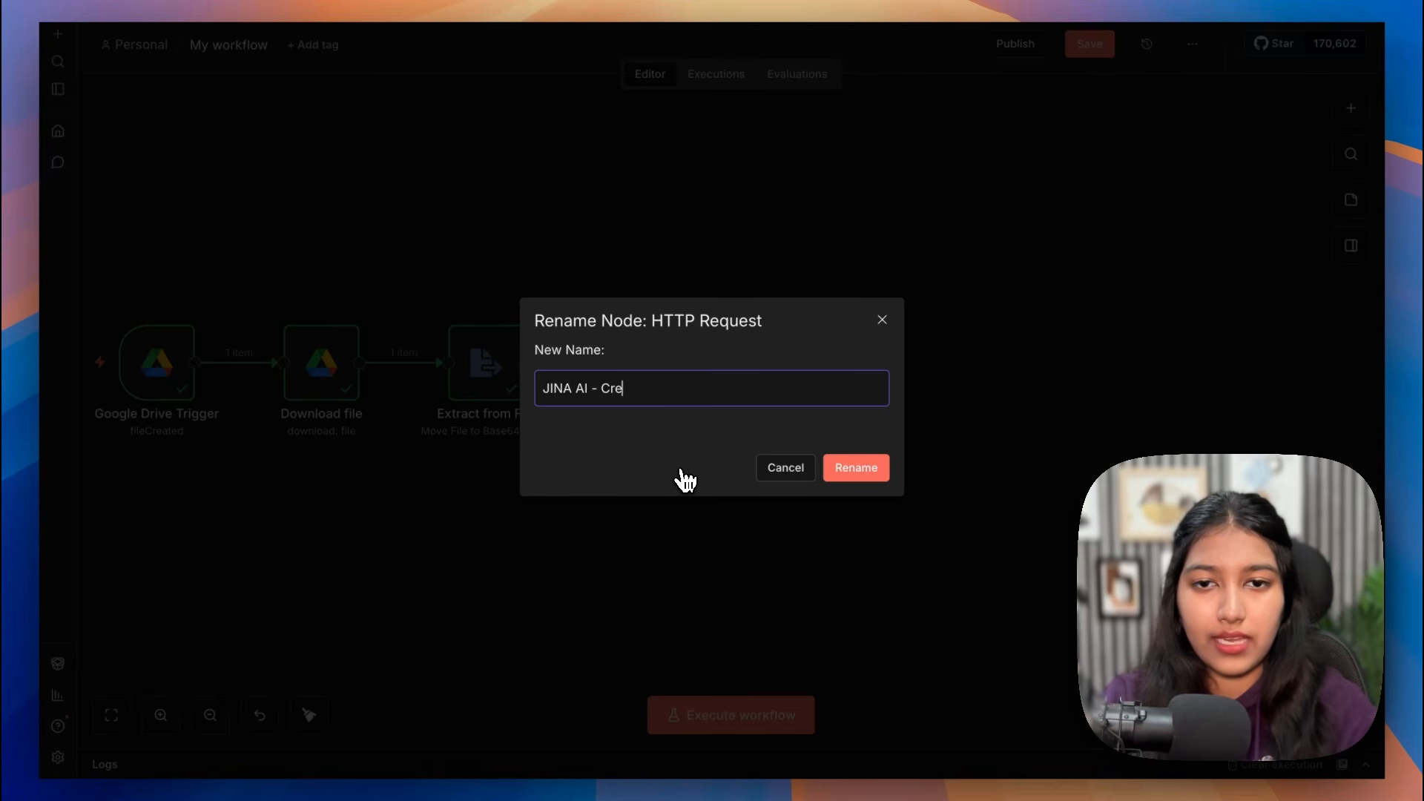
pyautogui.write('Embeddings')
pyautogui.press('Return')
# Step: Save the workflow with the renamed embeddings node
pyautogui.moveTo(706, 356); pyautogui.dragTo(608, 352)
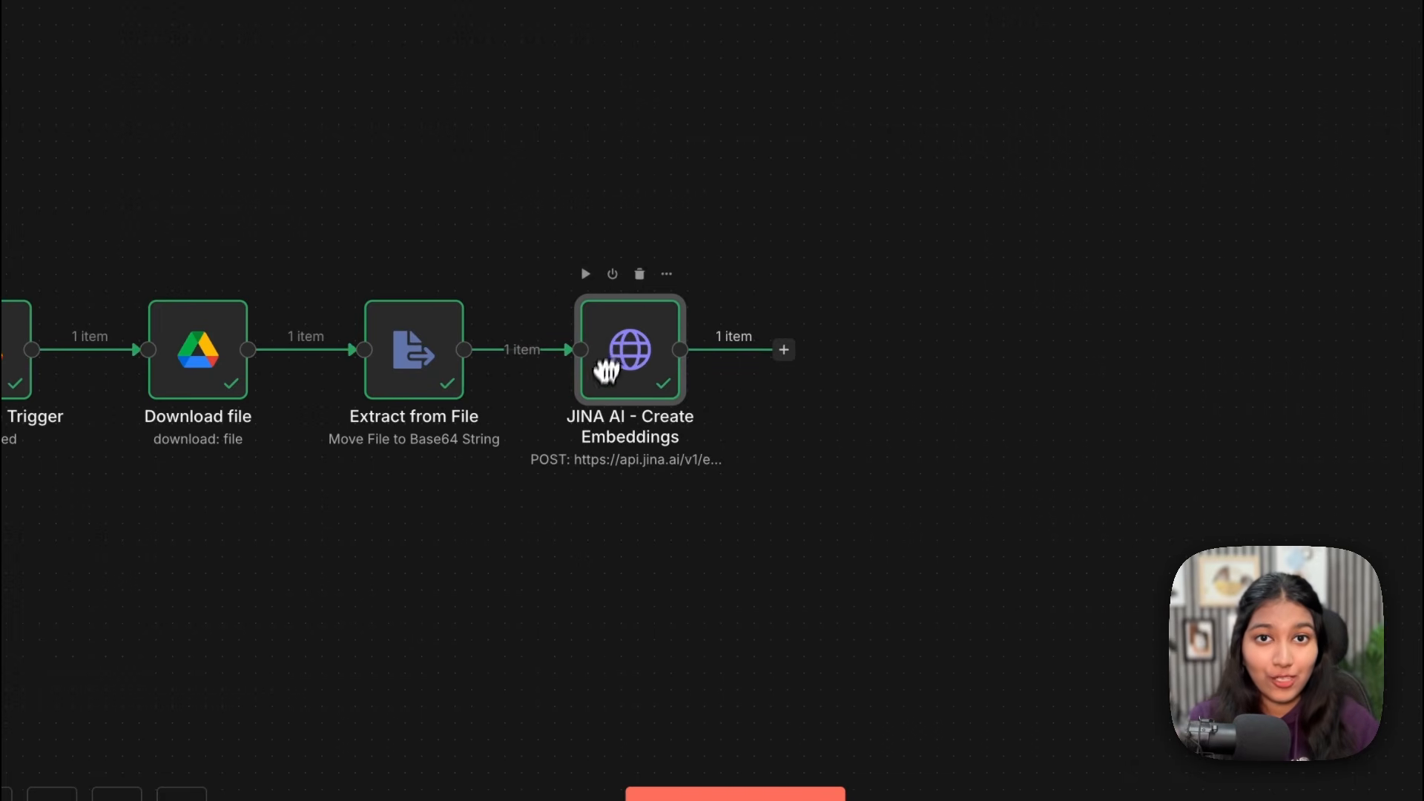
pyautogui.hscroll(-5, 510, 292)
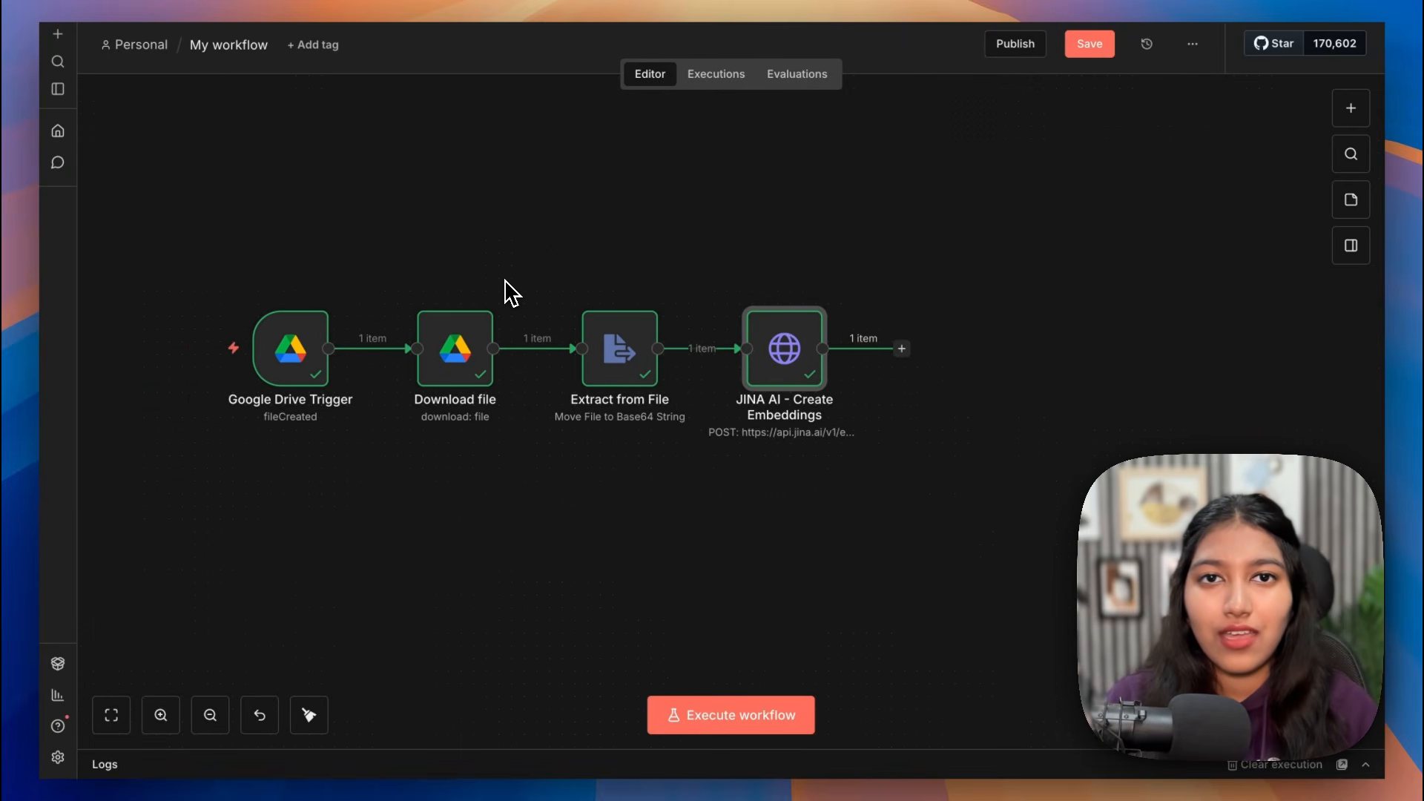
pyautogui.click(1083, 51)
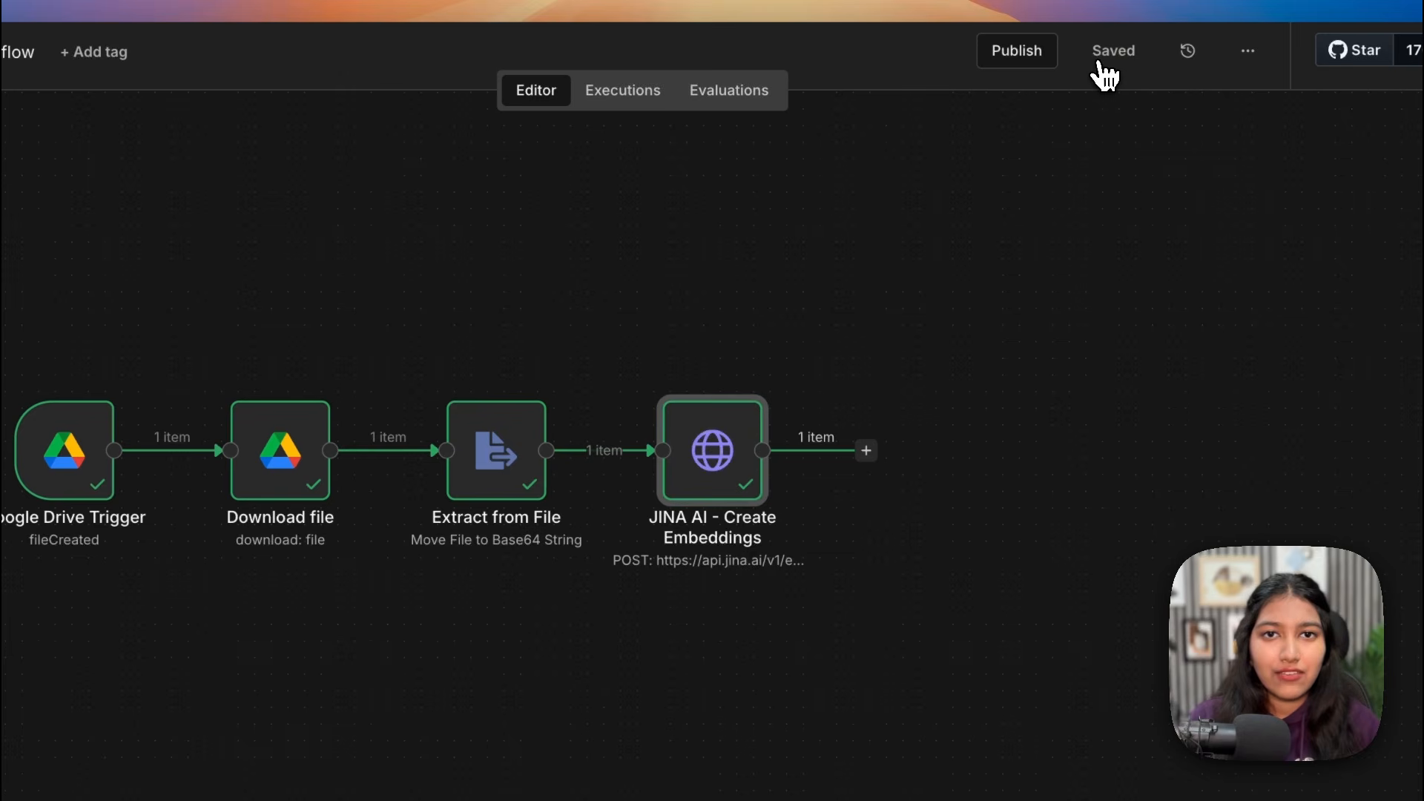
# Step: Reopen the JINA AI - Create Embeddings node and examine the embedding values in its output
pyautogui.doubleClick(712, 460)
pyautogui.scroll(-5, 968, 214)
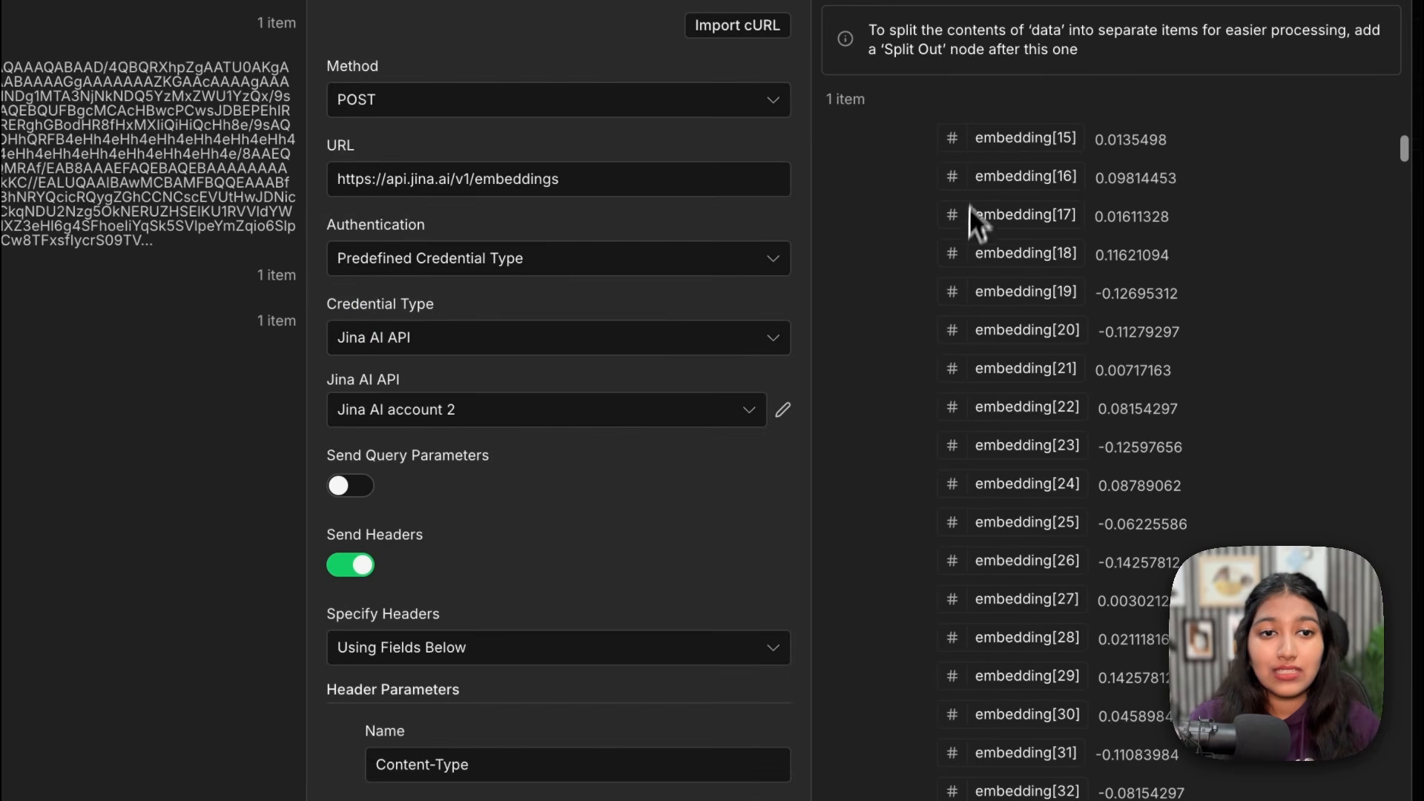
pyautogui.moveTo(976, 171); pyautogui.dragTo(1136, 789)
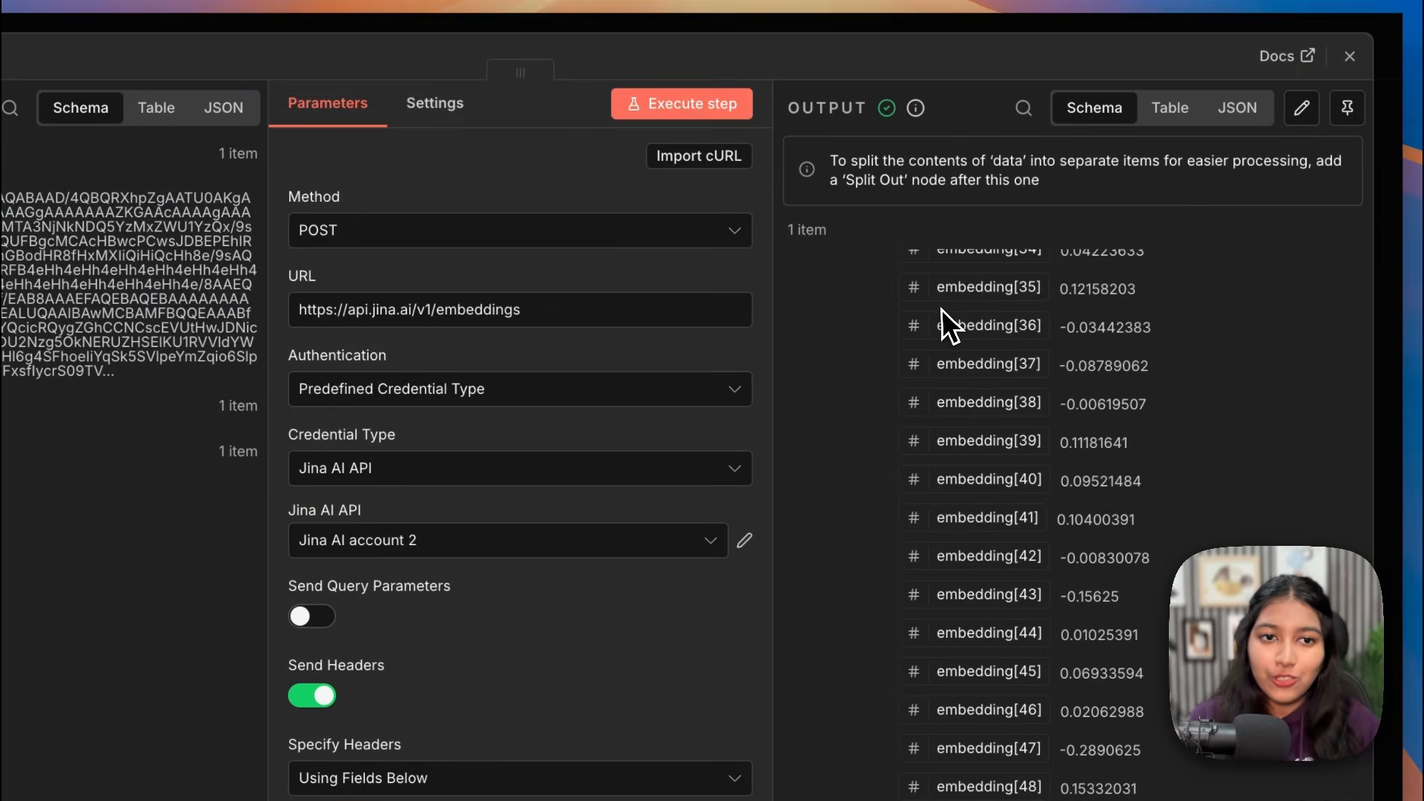
pyautogui.moveTo(941, 309); pyautogui.dragTo(1163, 482)
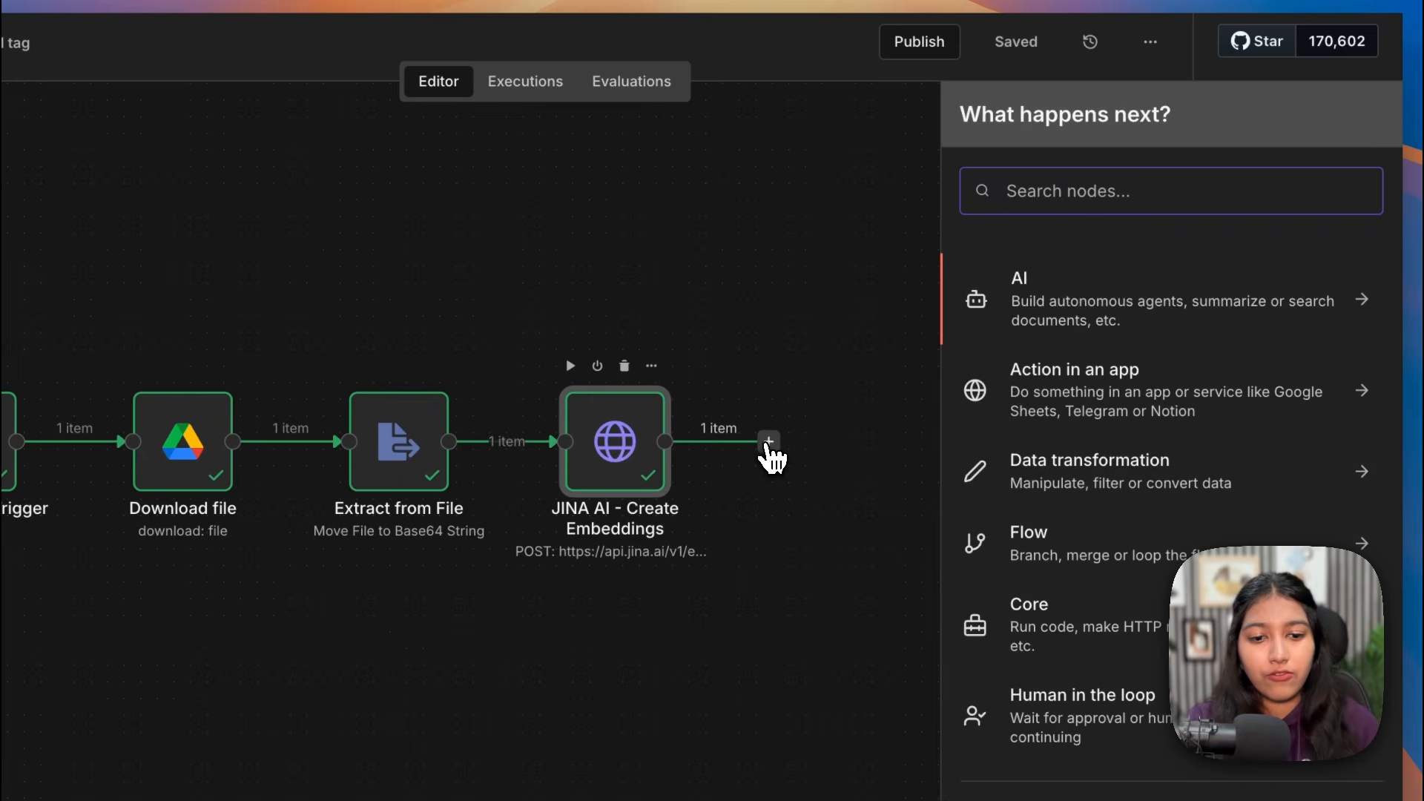
# Step: Add a Postgres Execute a SQL query node after the embeddings node and start a new Postgres credential for it
pyautogui.write('pos')
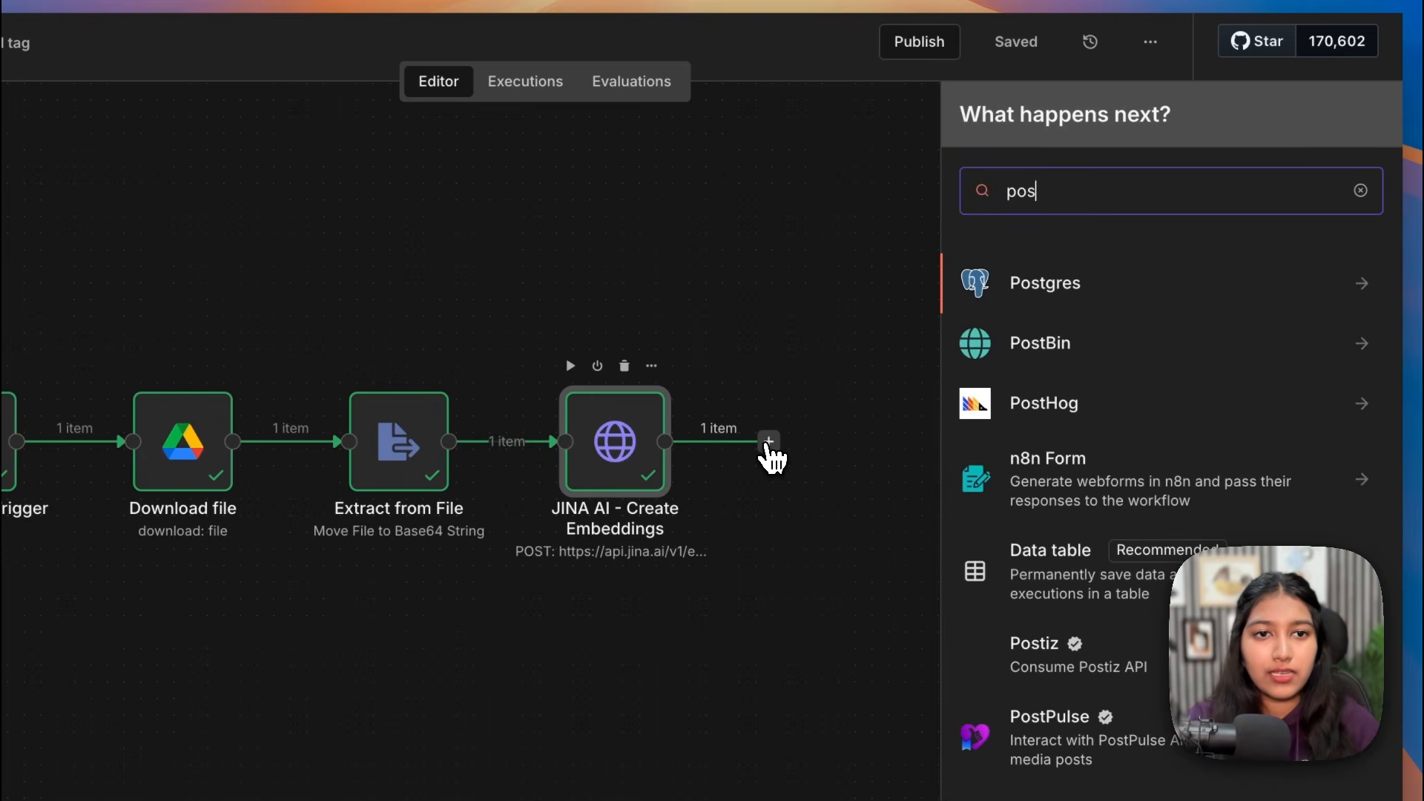
pyautogui.click(1068, 288)
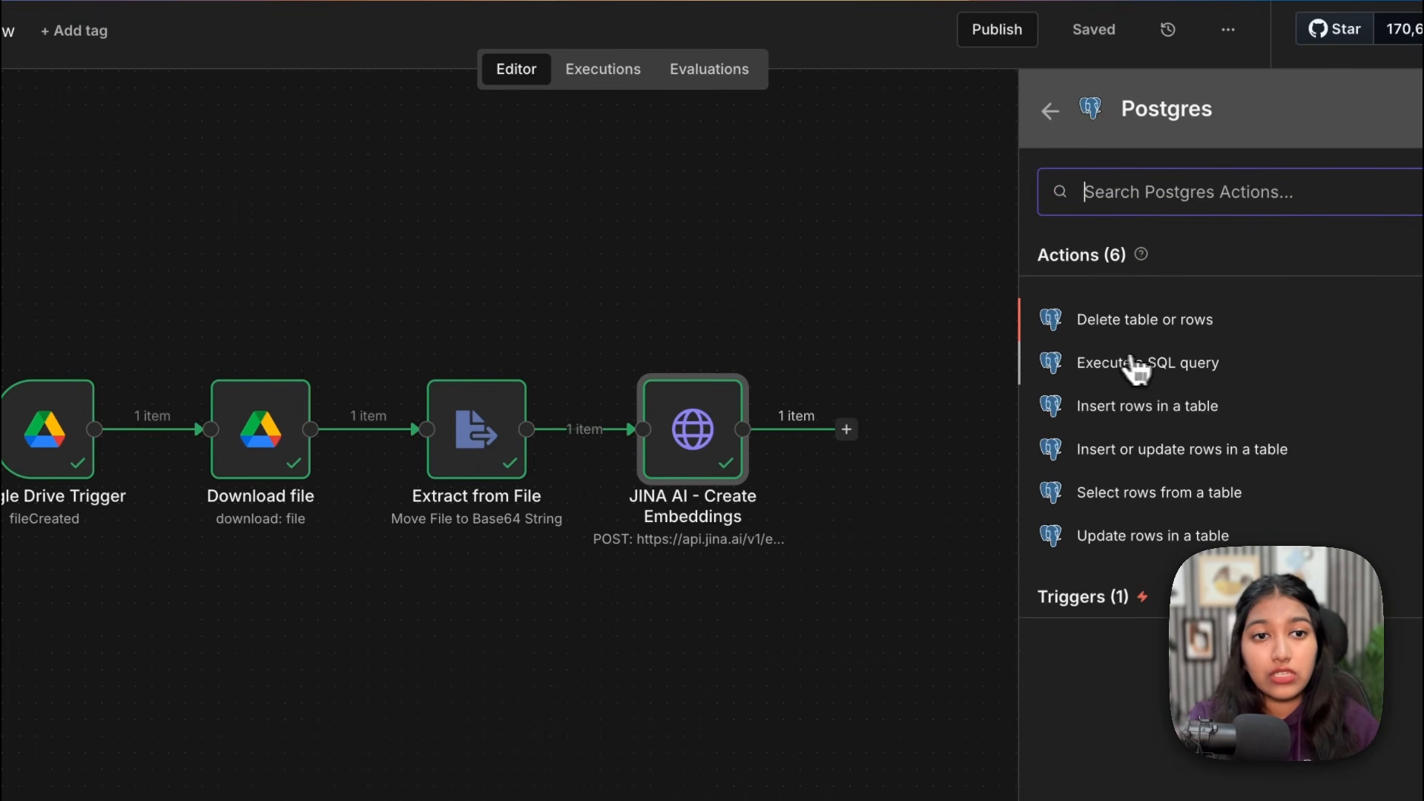
pyautogui.click(1184, 378)
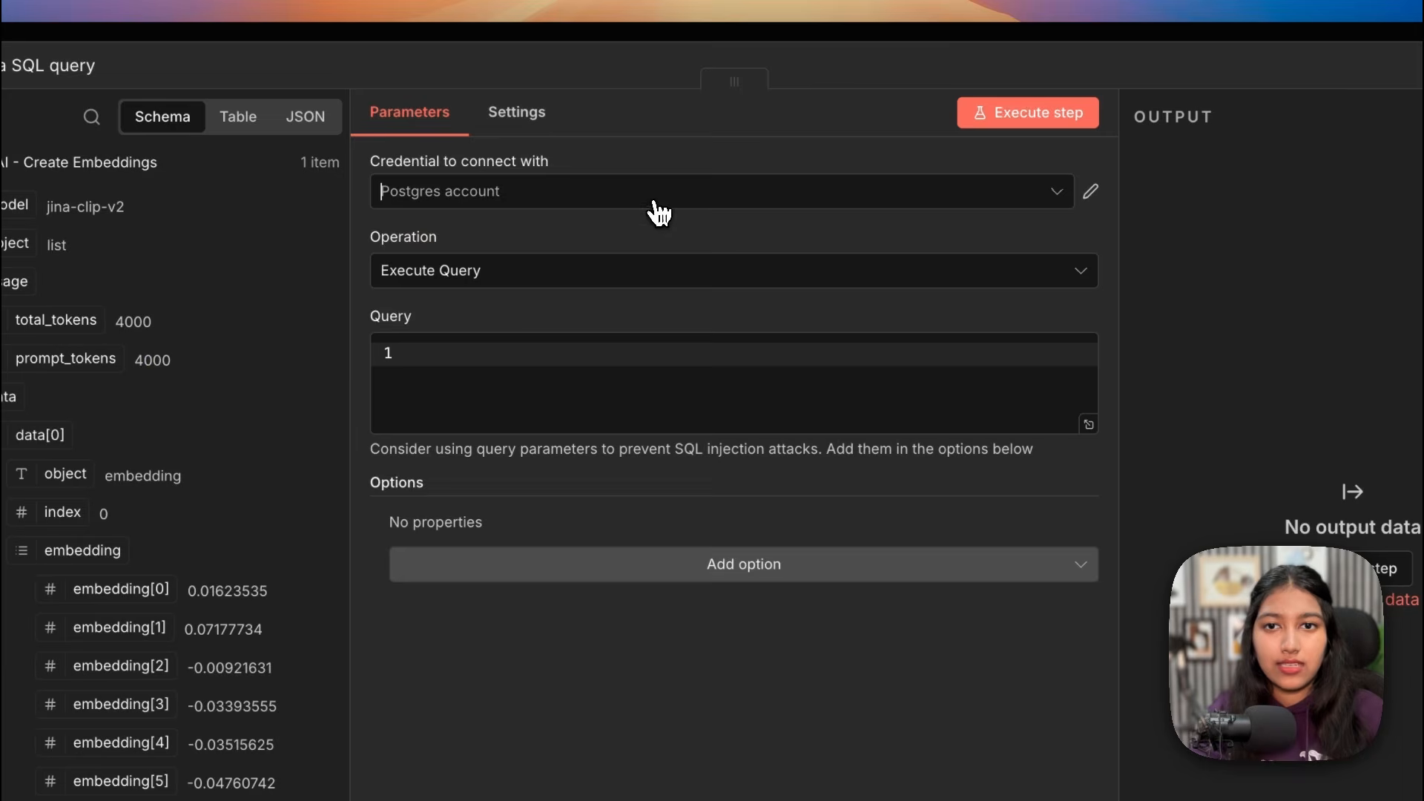
pyautogui.click(651, 154)
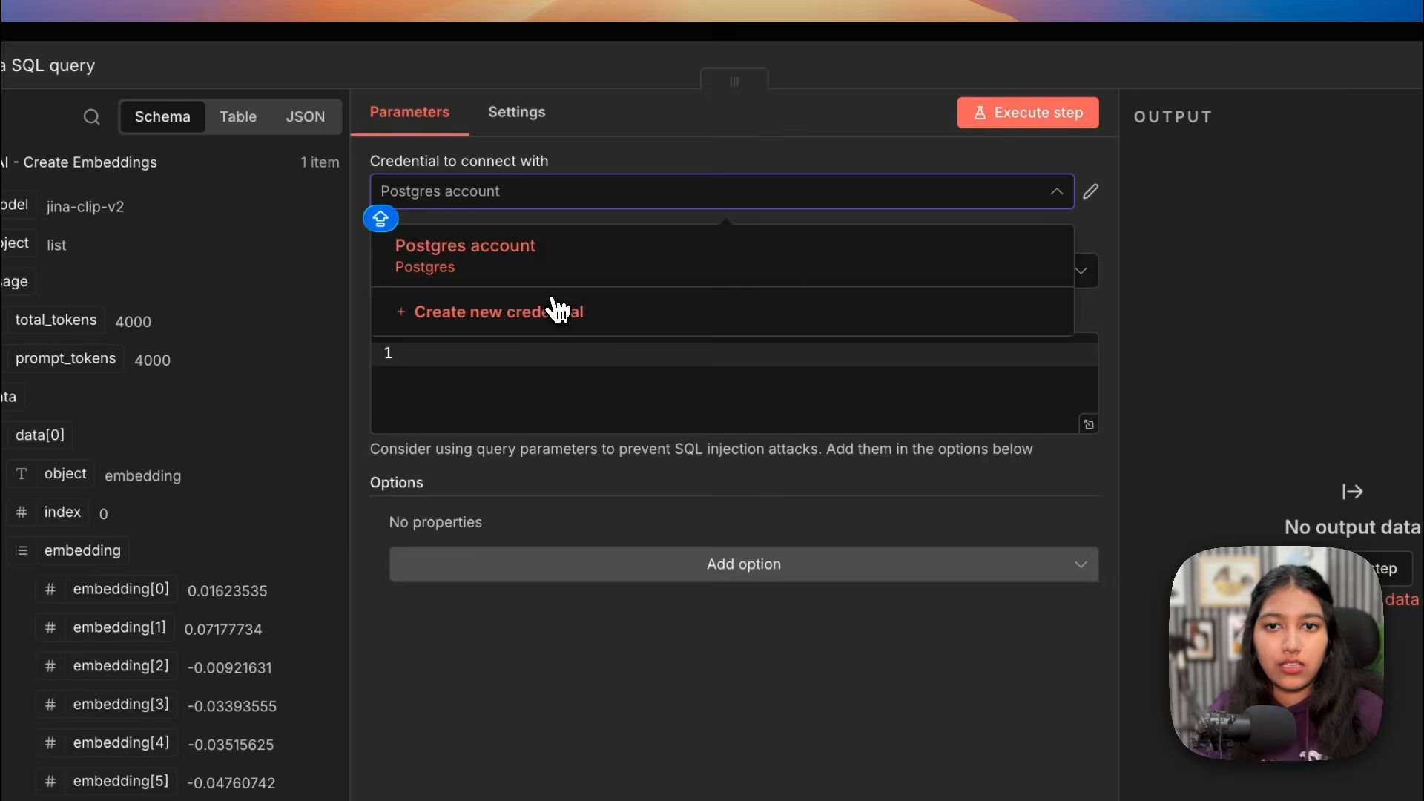
pyautogui.click(565, 246)
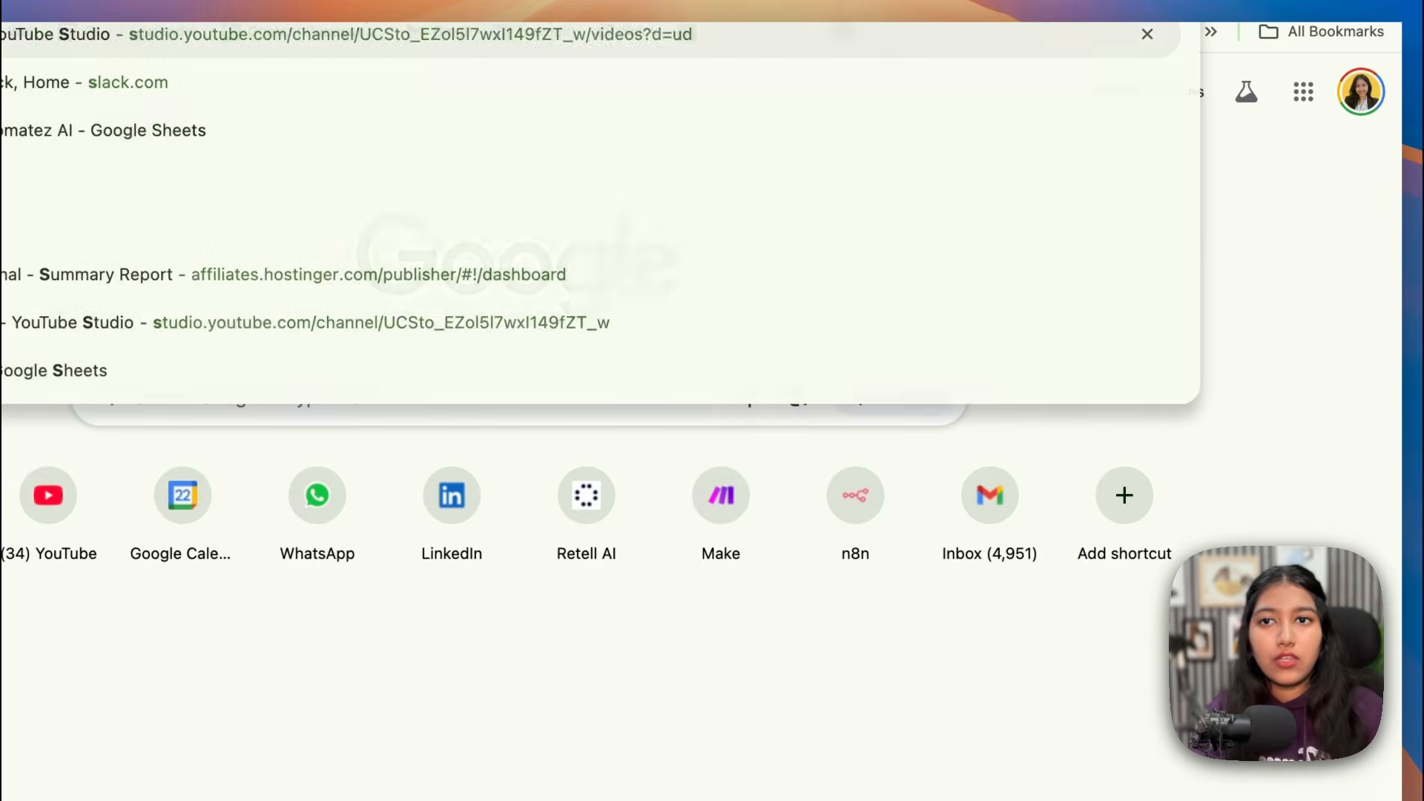
# Step: Switch to the Supabase dashboard and create a project named Visual RAG - 2 with a generated database password, copying that password
pyautogui.write('supab')
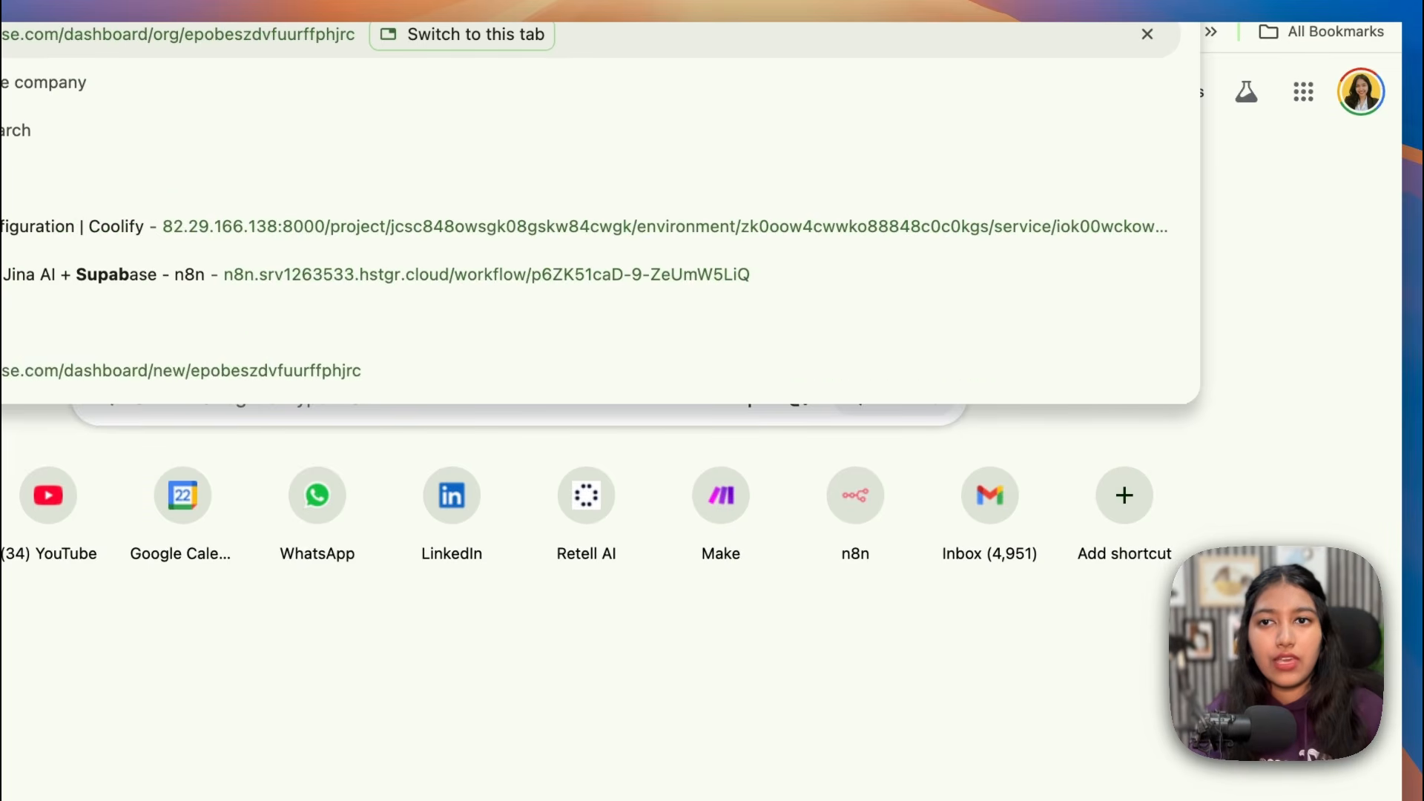
pyautogui.press('Return')
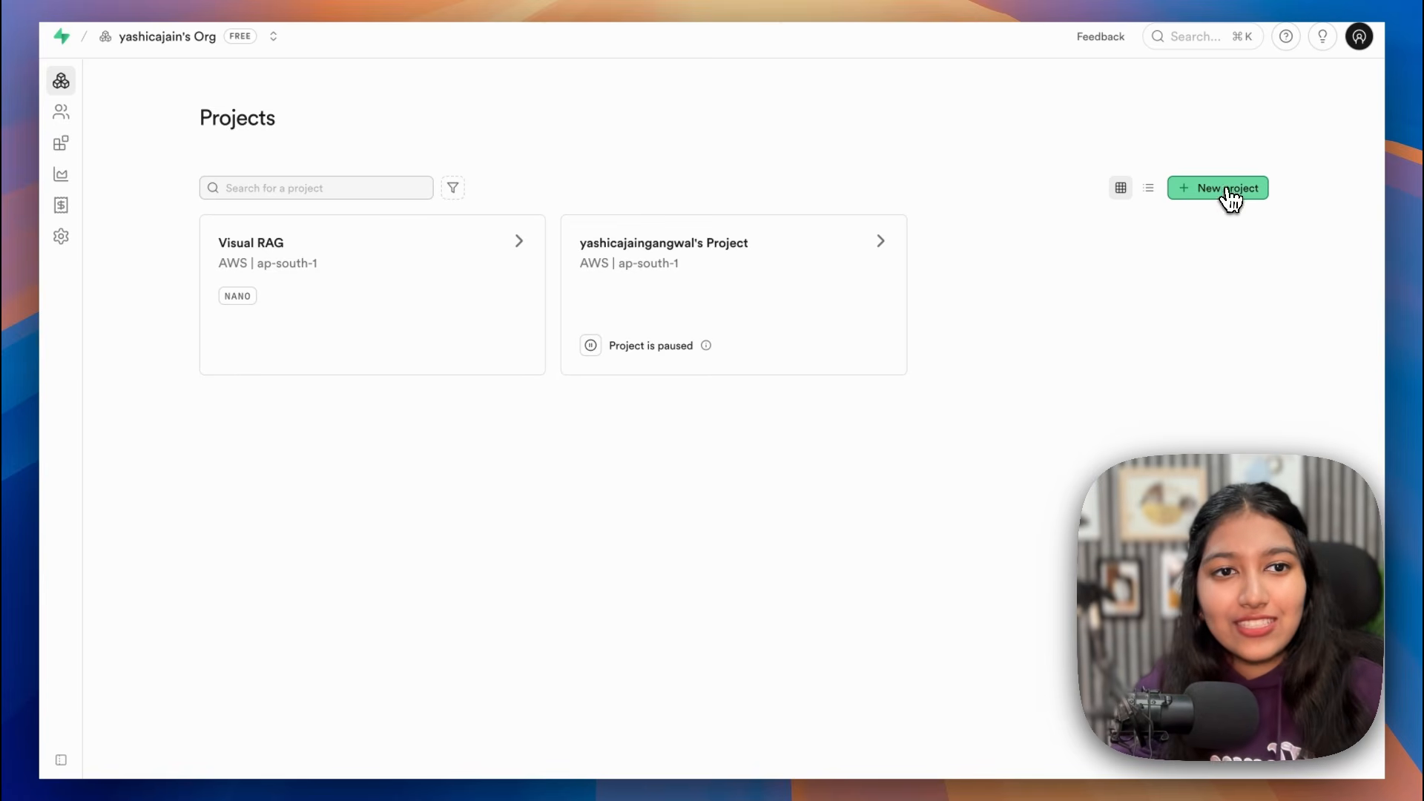
pyautogui.click(1222, 196)
pyautogui.click(796, 271)
pyautogui.write('Visual RAG - 2')
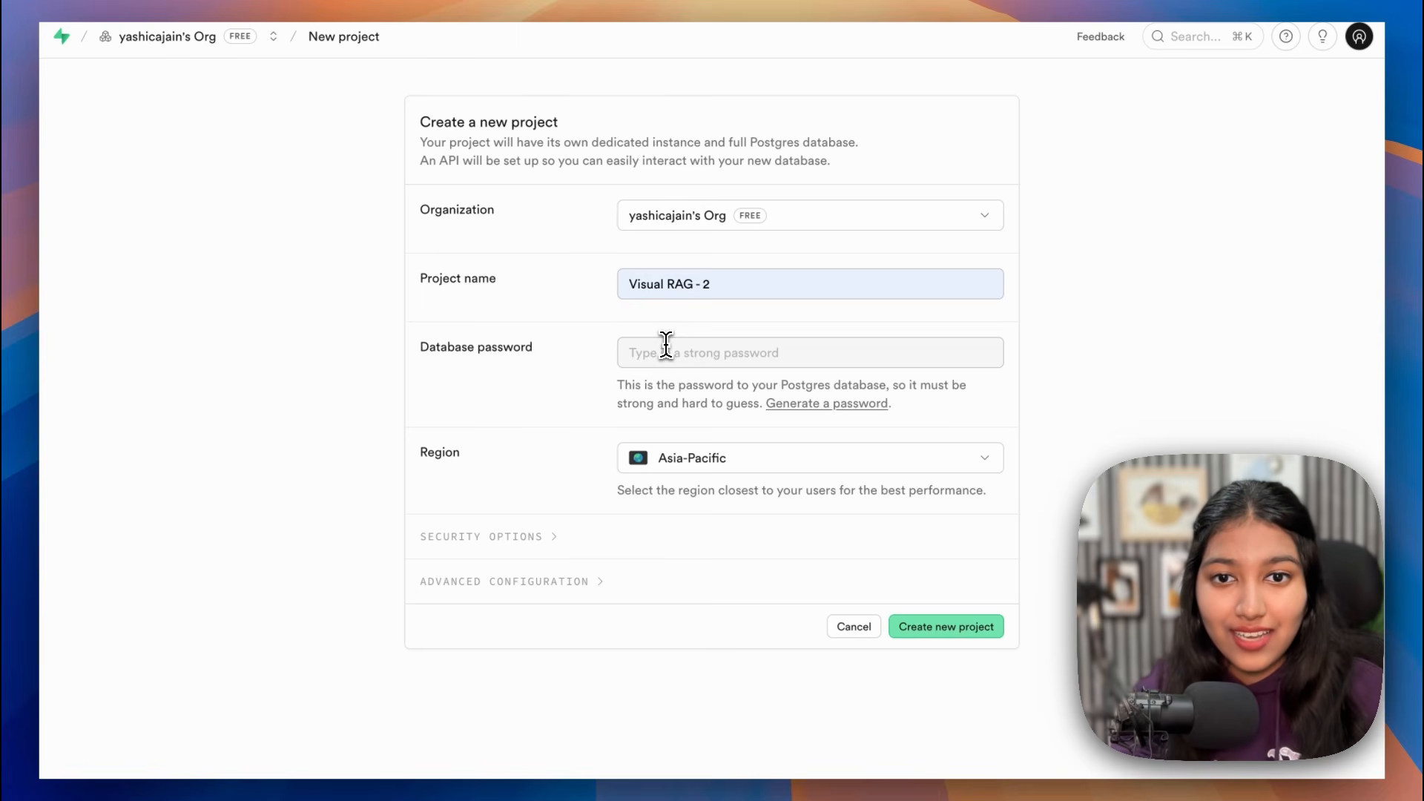
pyautogui.click(827, 402)
pyautogui.click(962, 357)
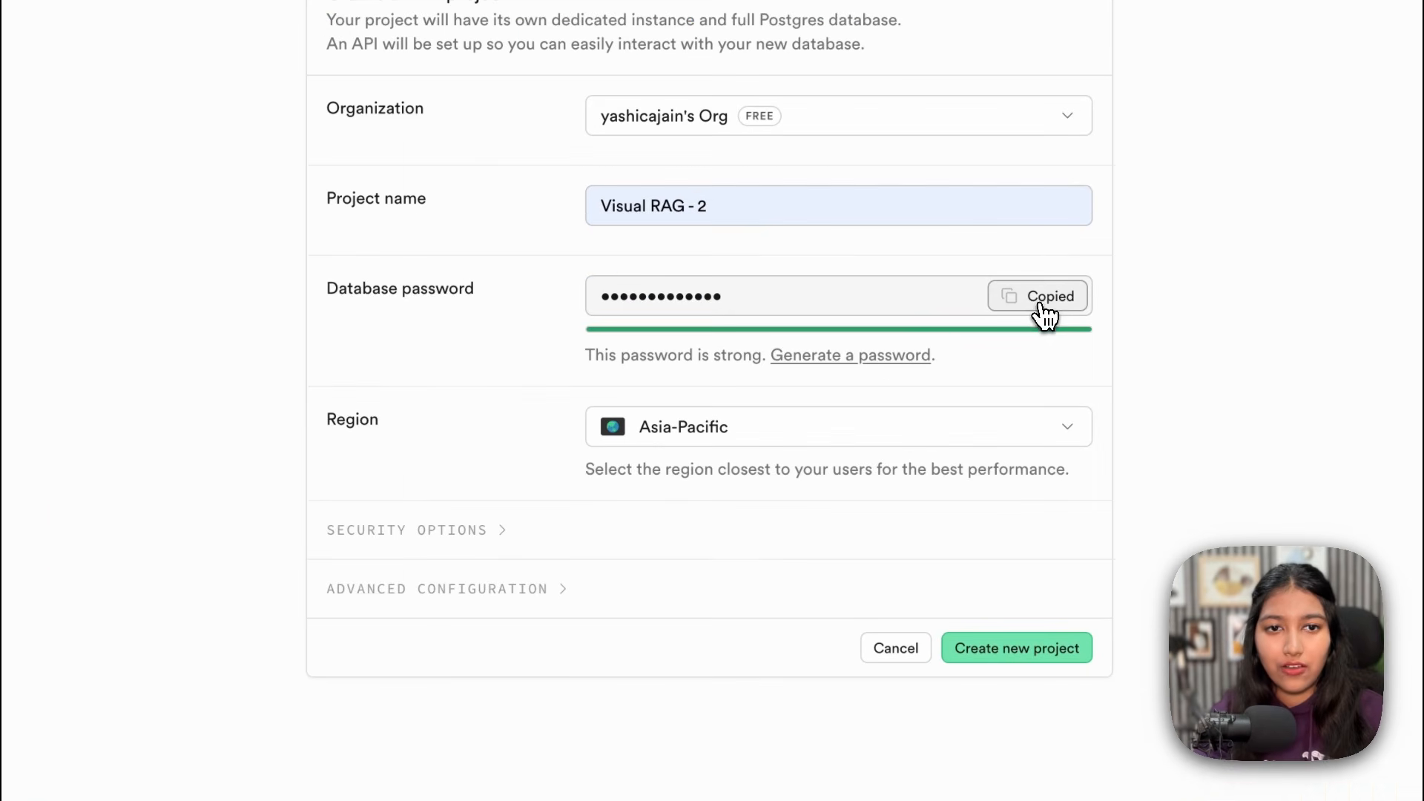
pyautogui.click(995, 653)
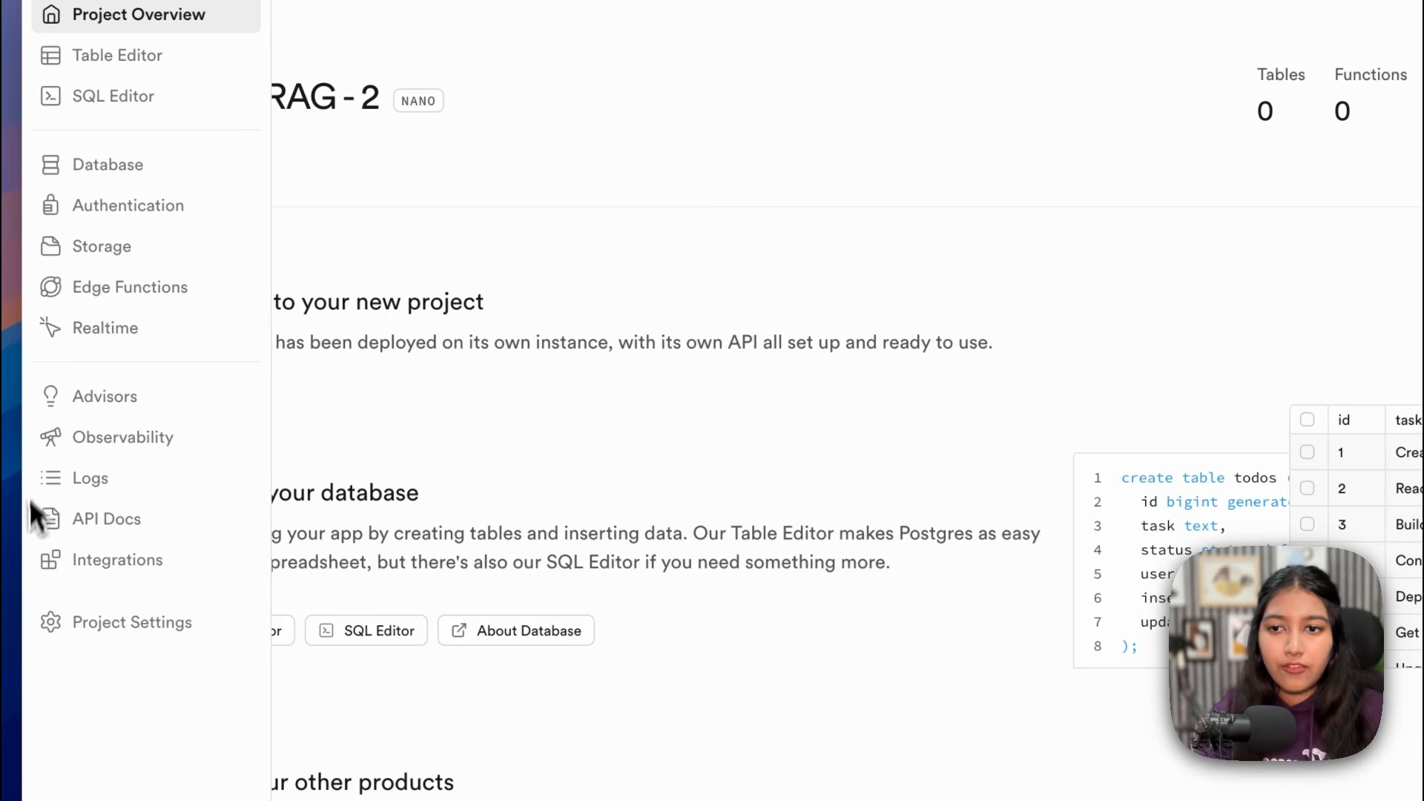
# Step: Open the project's connection details, choose the Transaction pooler method, and expand its connection parameters
pyautogui.click(58, 625)
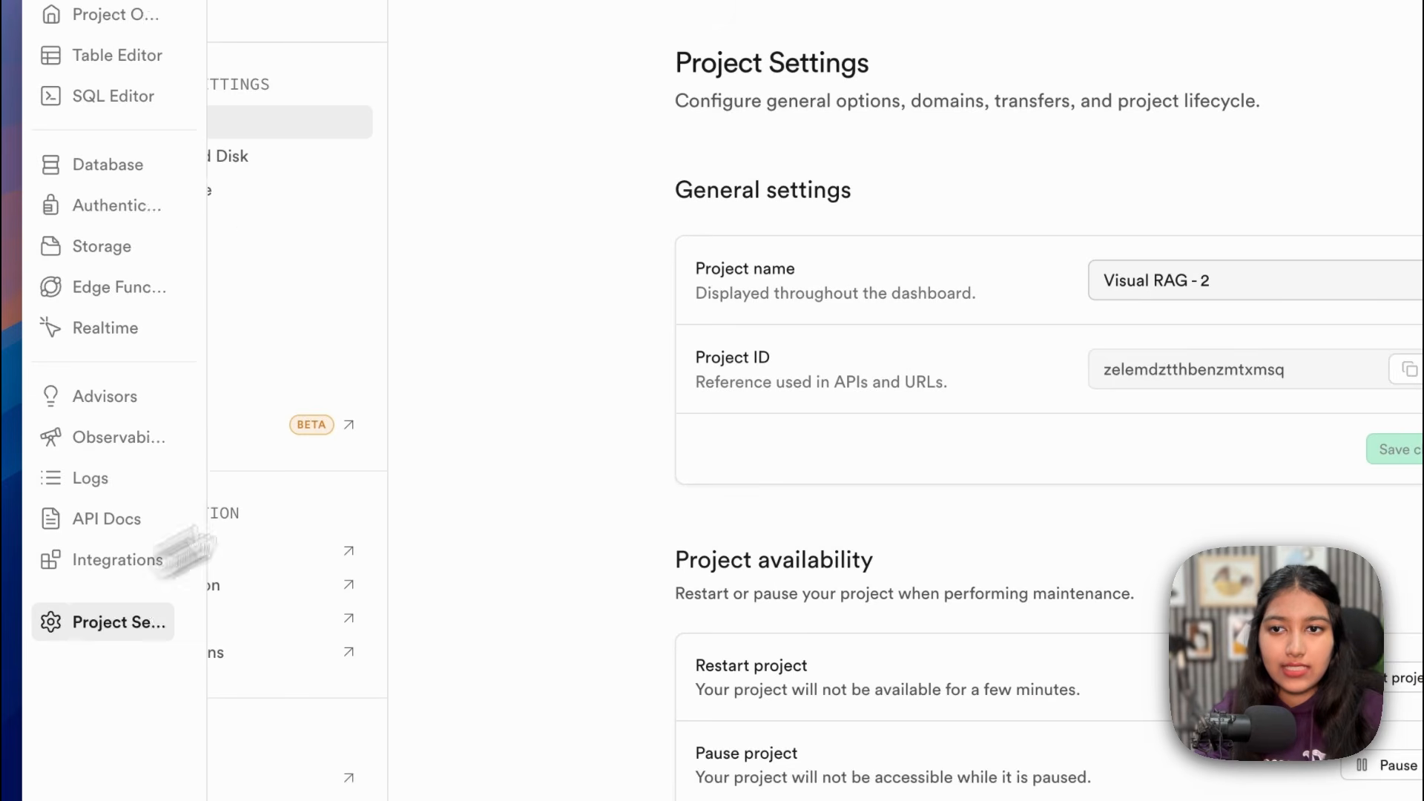
pyautogui.click(773, 37)
pyautogui.click(818, 292)
pyautogui.click(756, 423)
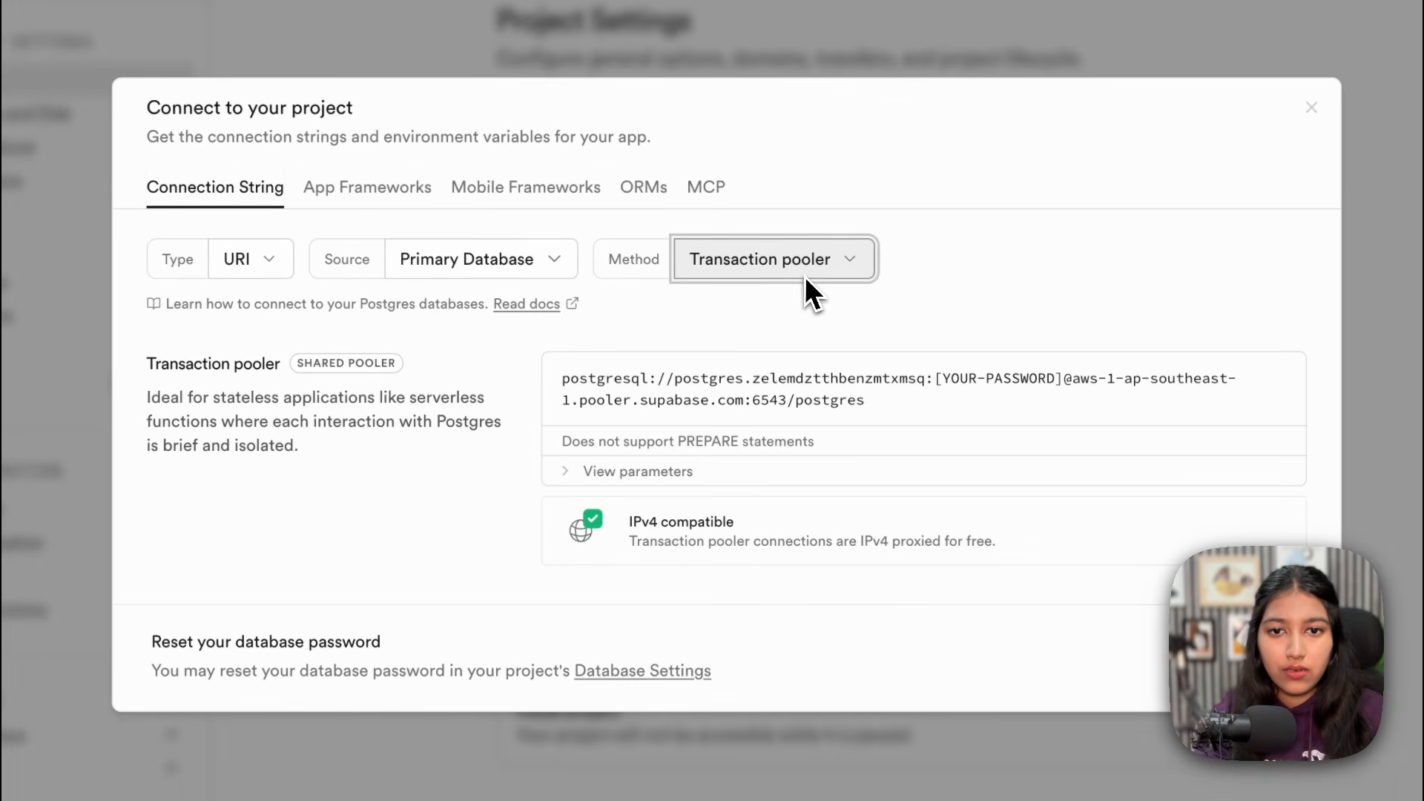
pyautogui.click(568, 477)
pyautogui.scroll(-1, 568, 479)
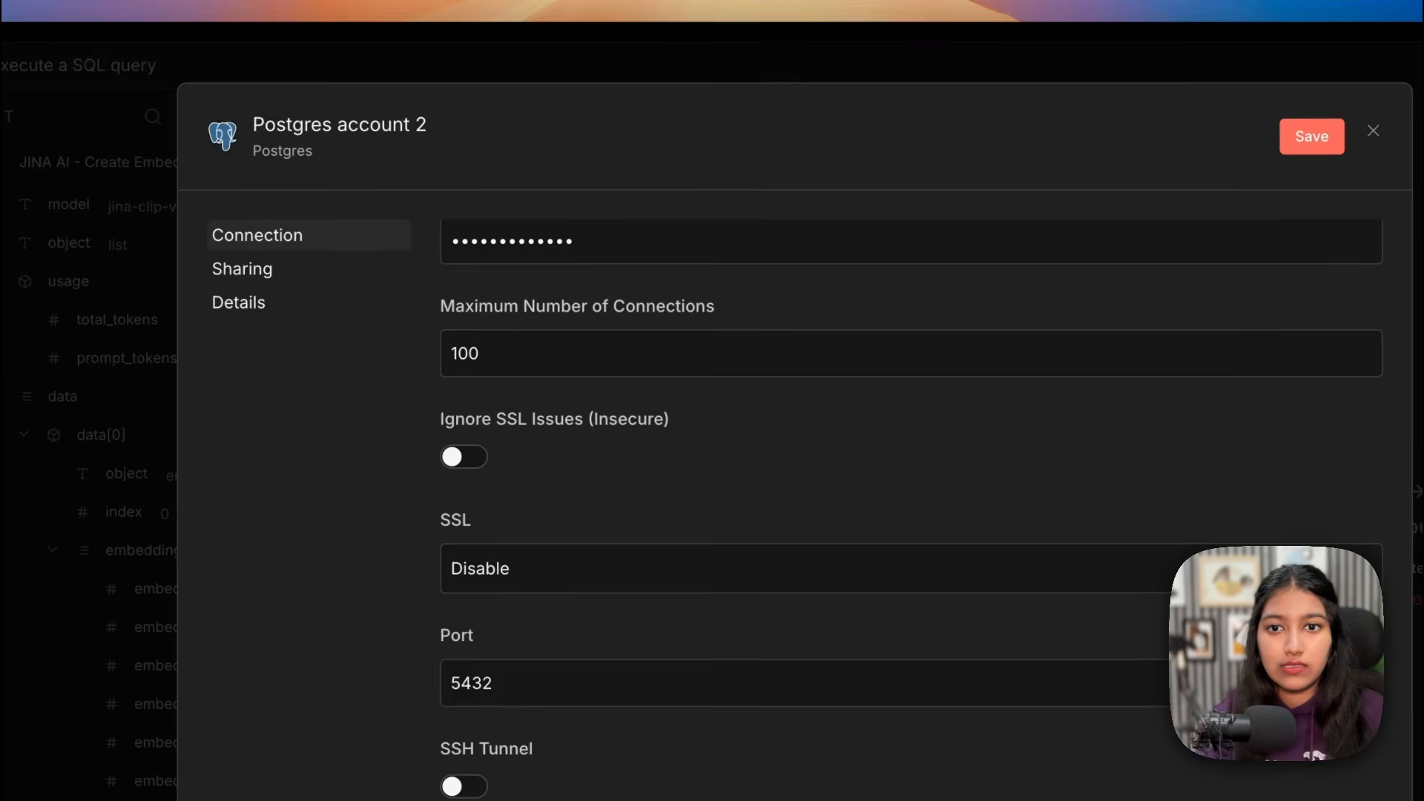
# Step: Set the port to 6543 in the n8n Postgres credential, save it, and return to the SQL query node
pyautogui.doubleClick(398, 597)
pyautogui.hotkey('ctrl', 'v')
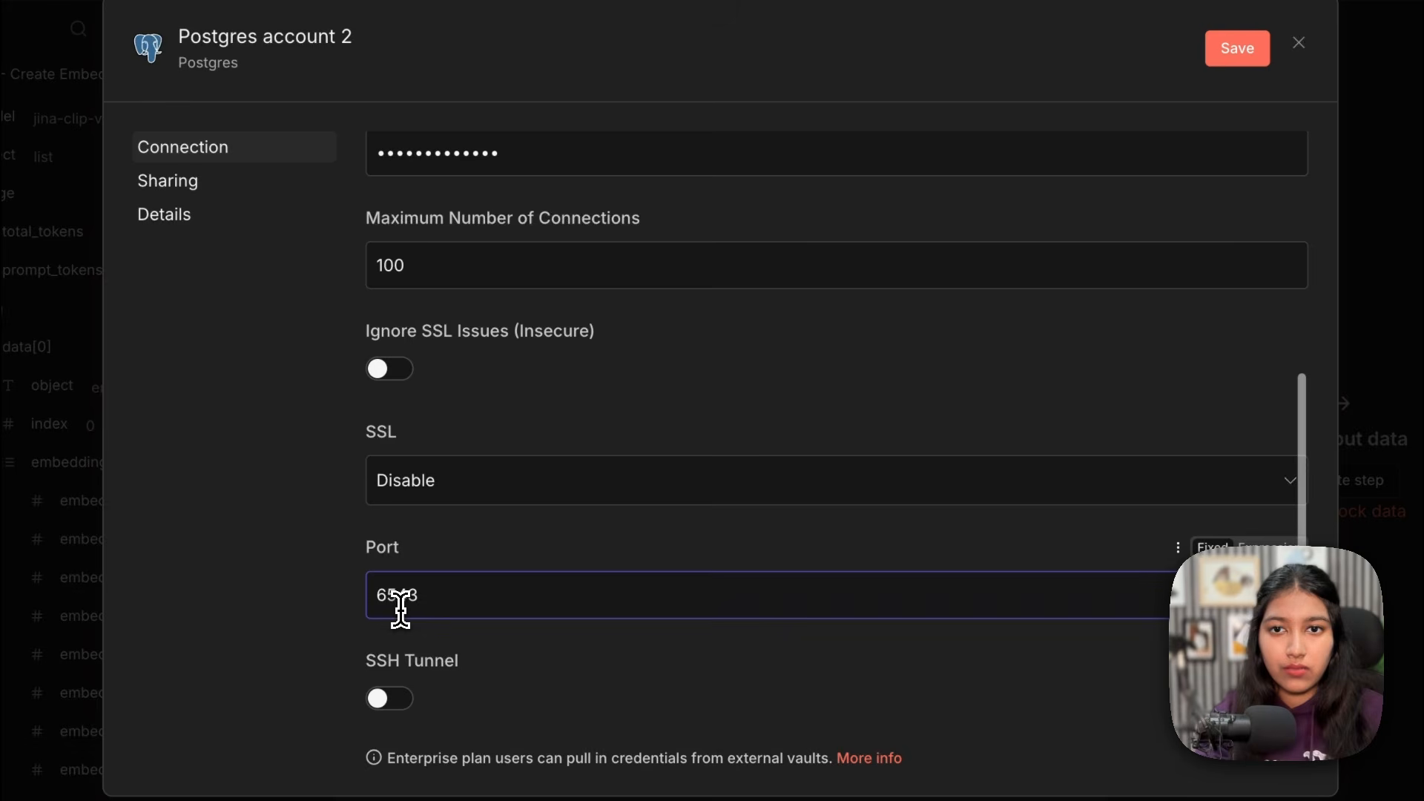
pyautogui.scroll(8, 571, 326)
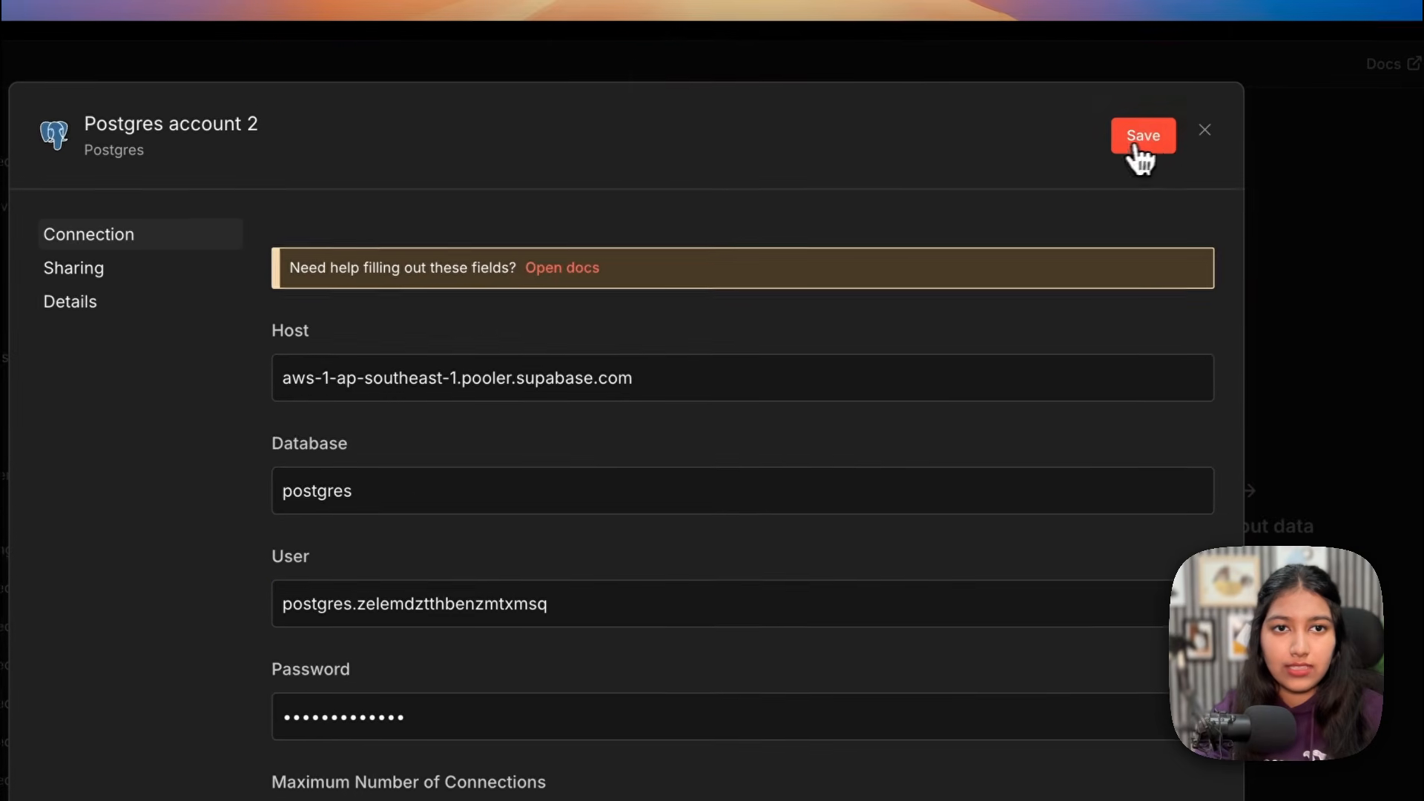
pyautogui.click(1137, 147)
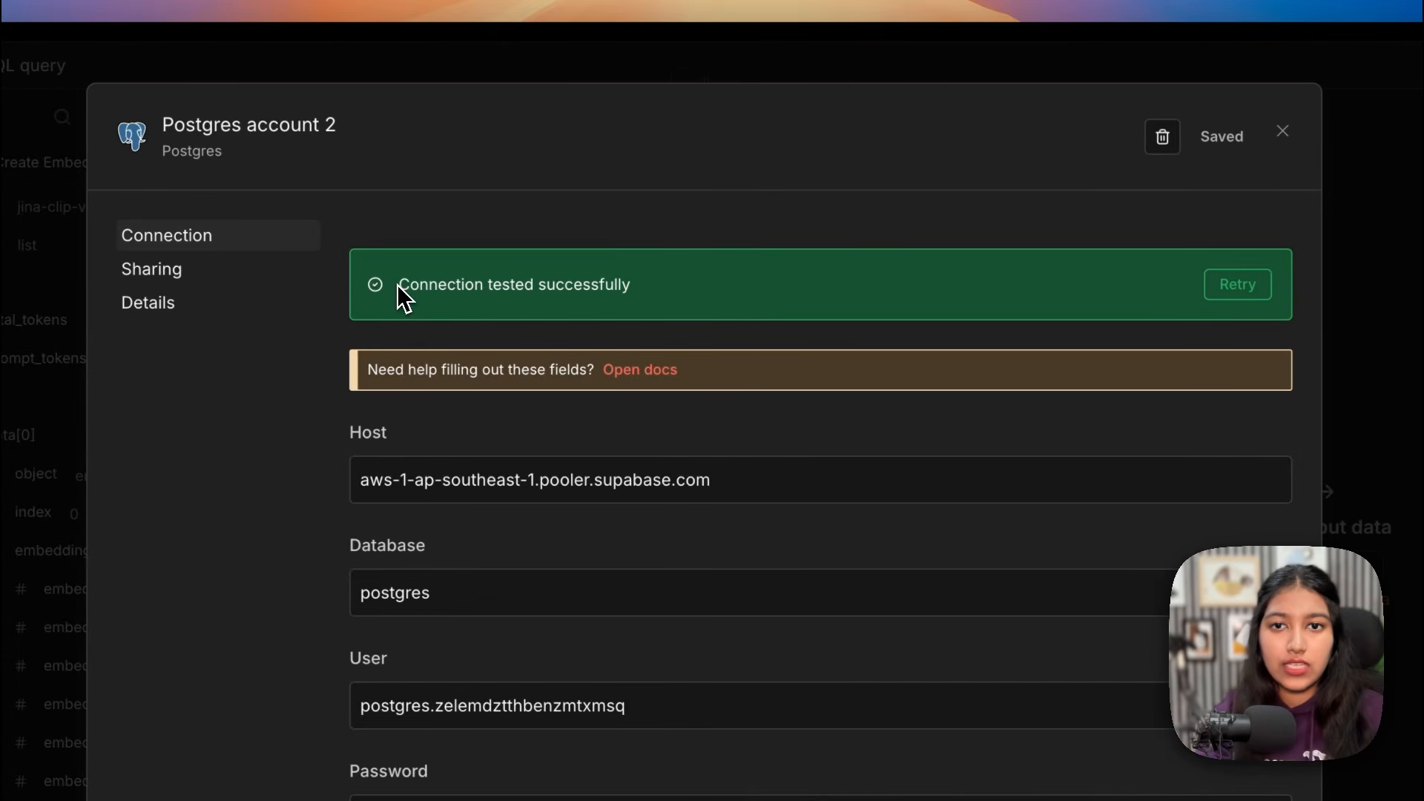
pyautogui.moveTo(397, 284); pyautogui.dragTo(648, 281)
pyautogui.click(650, 283)
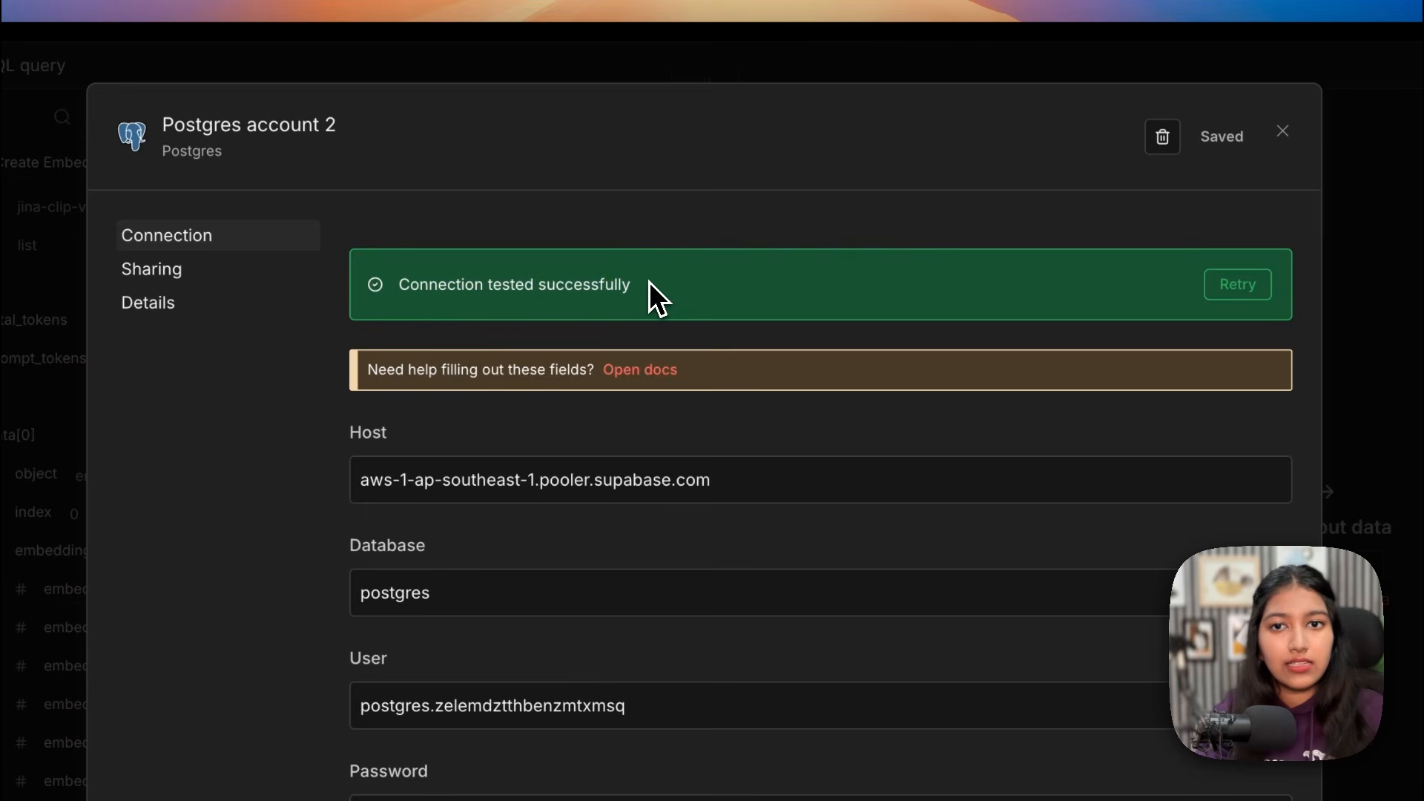
pyautogui.click(1143, 146)
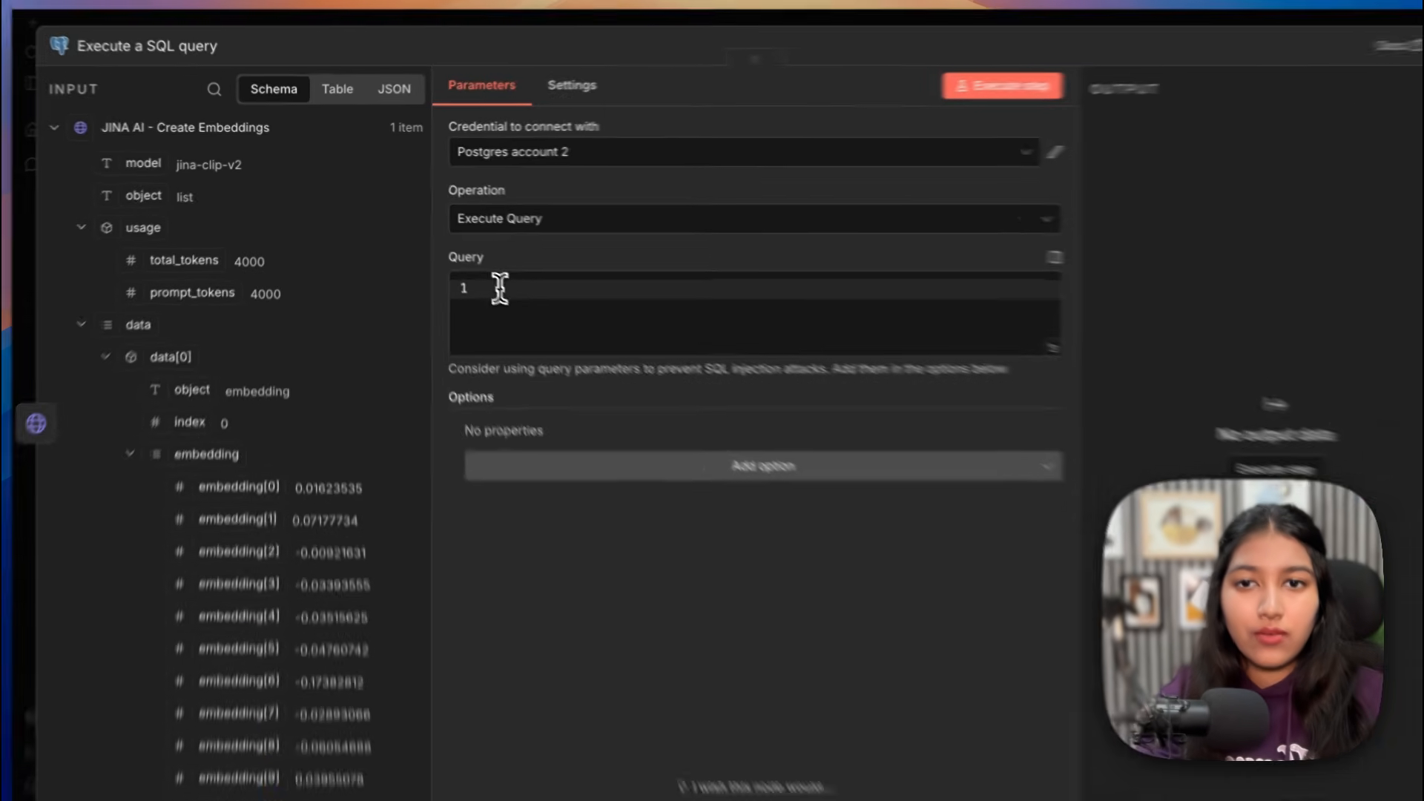
pyautogui.click(478, 274)
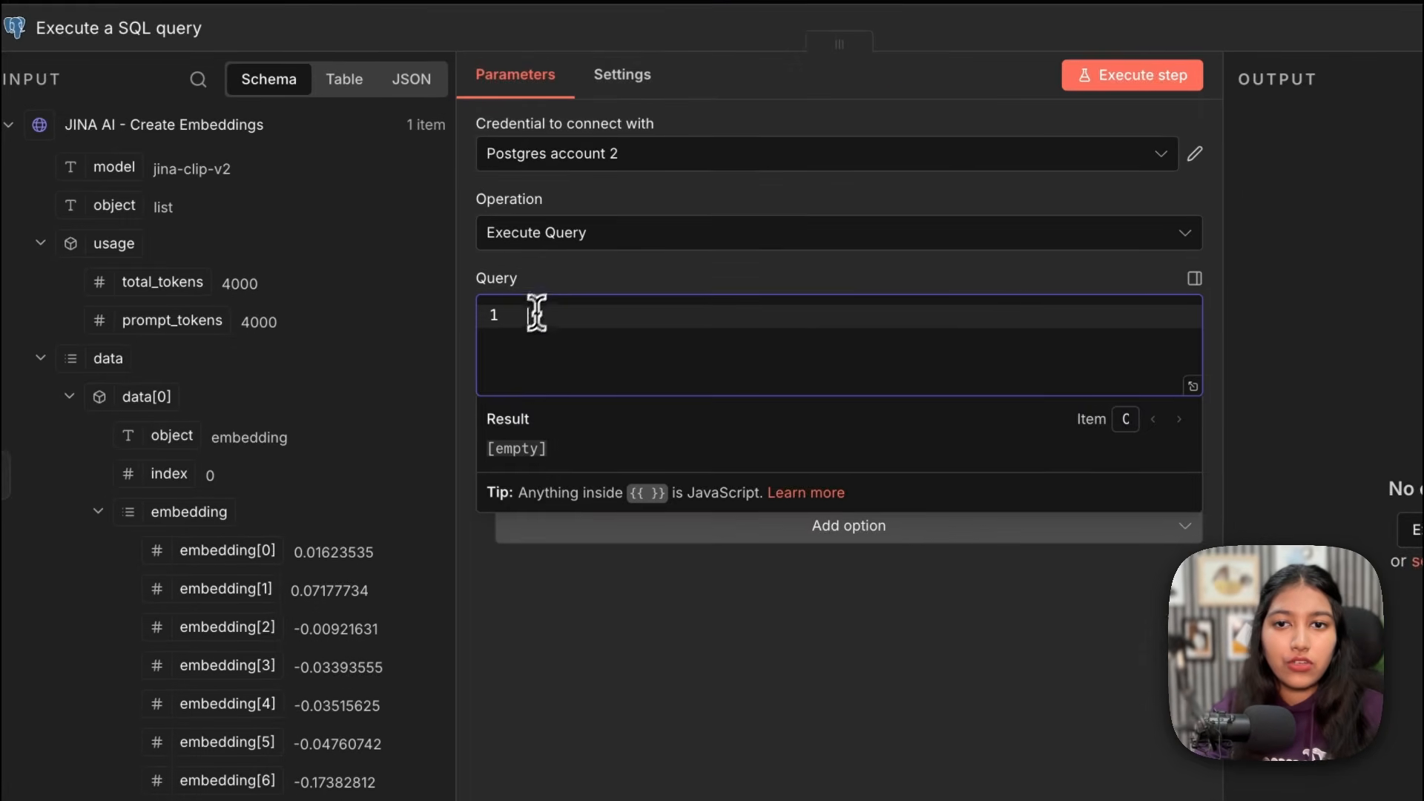
pyautogui.click(494, 248)
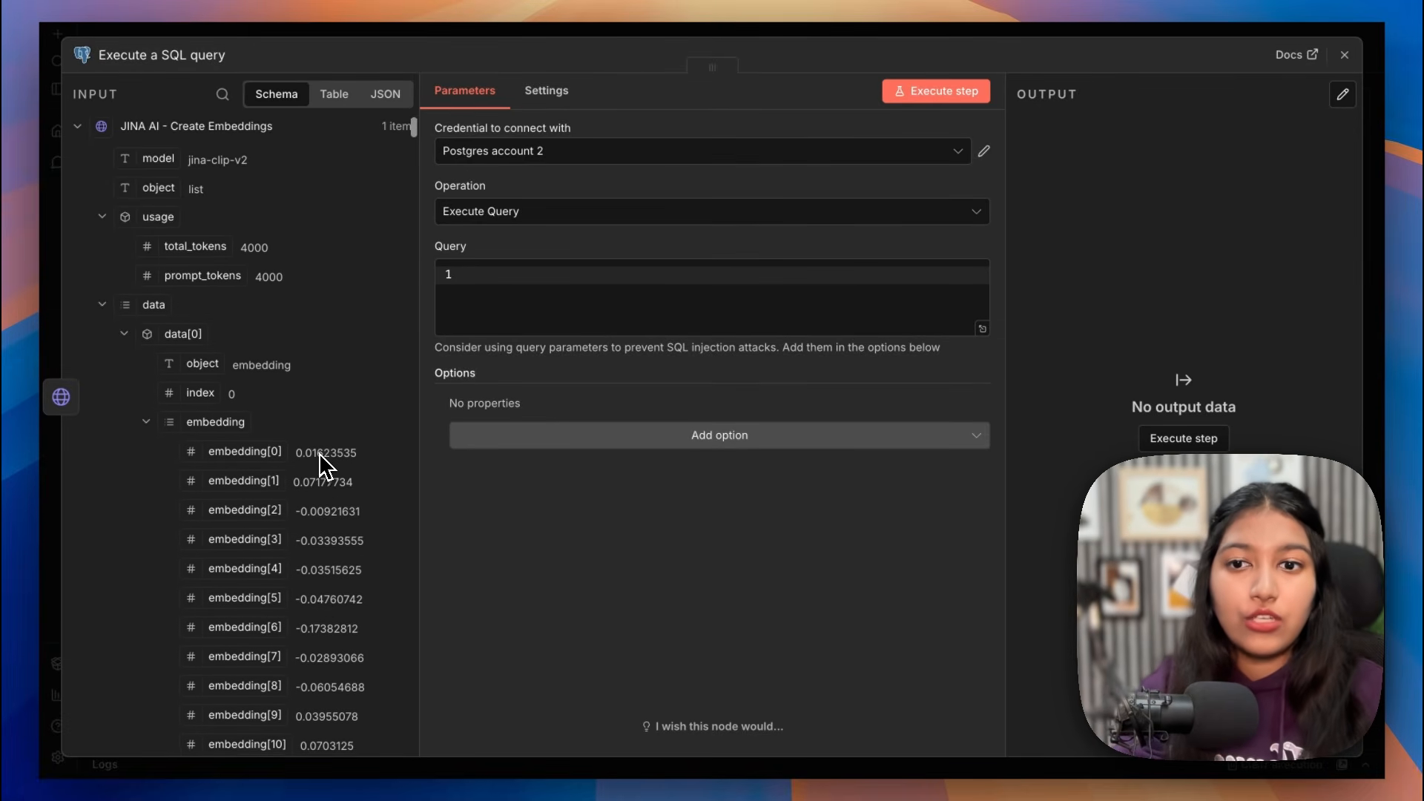
pyautogui.scroll(-4, 321, 463)
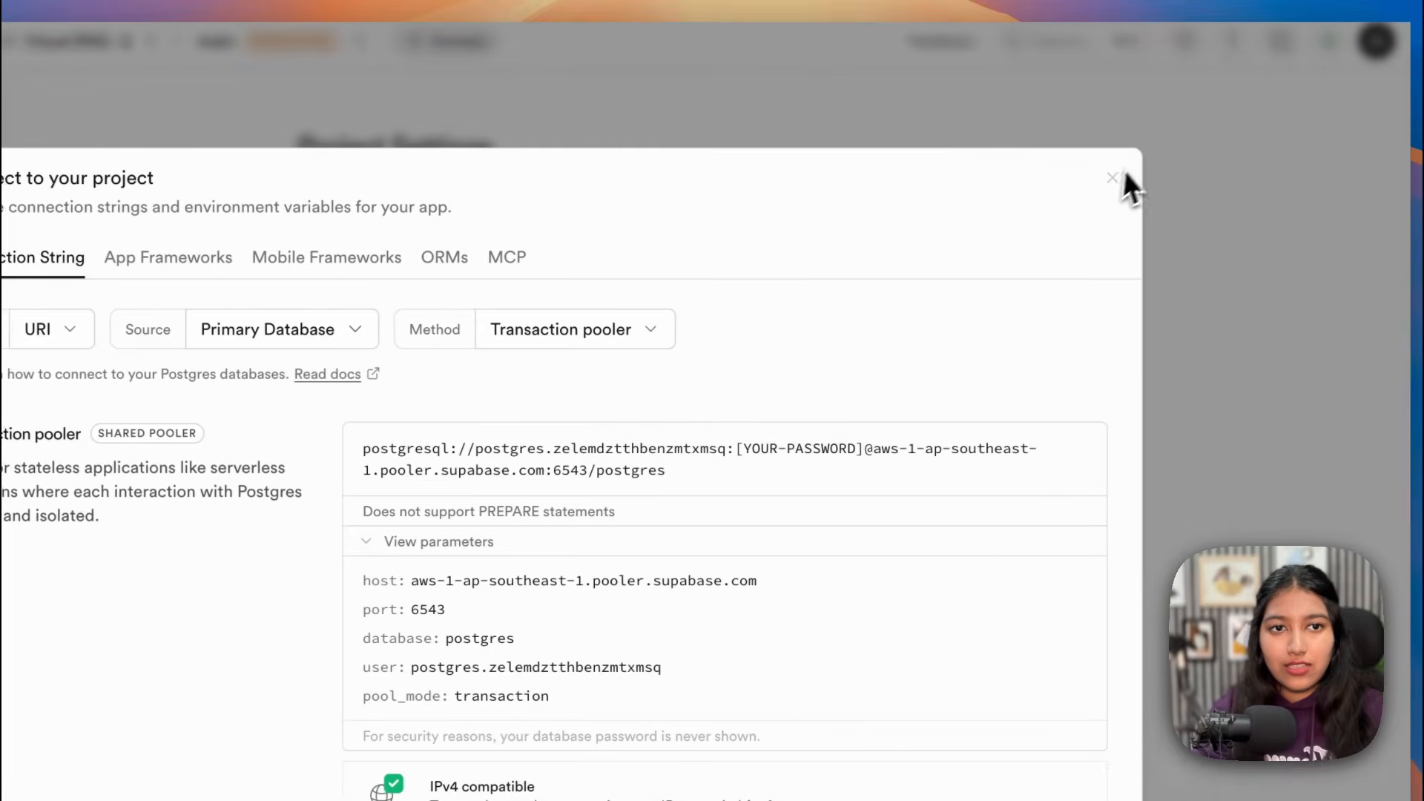
# Step: Close the Supabase connection details and run CREATE EXTENSION IF NOT EXISTS vector; in the SQL Editor
pyautogui.click(1124, 181)
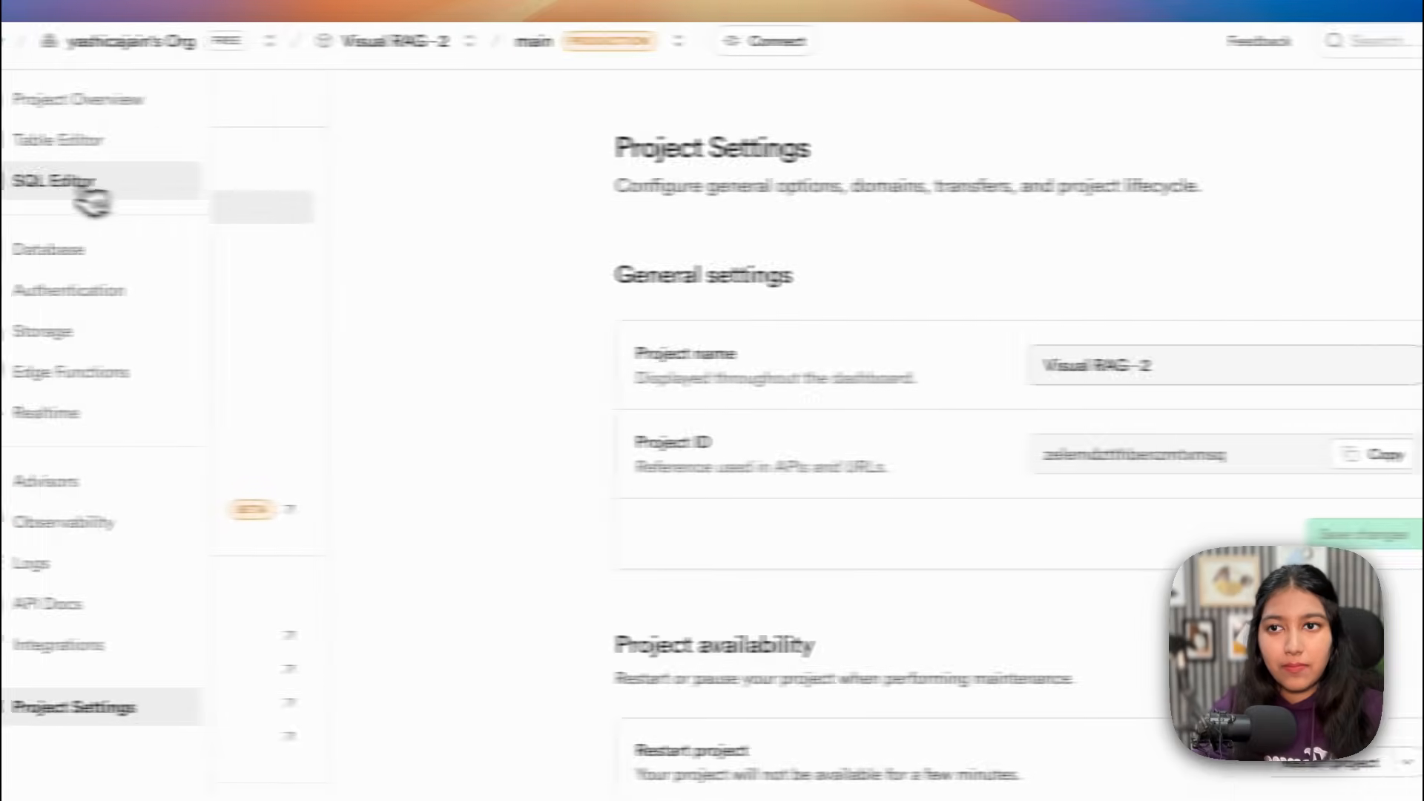
pyautogui.click(81, 185)
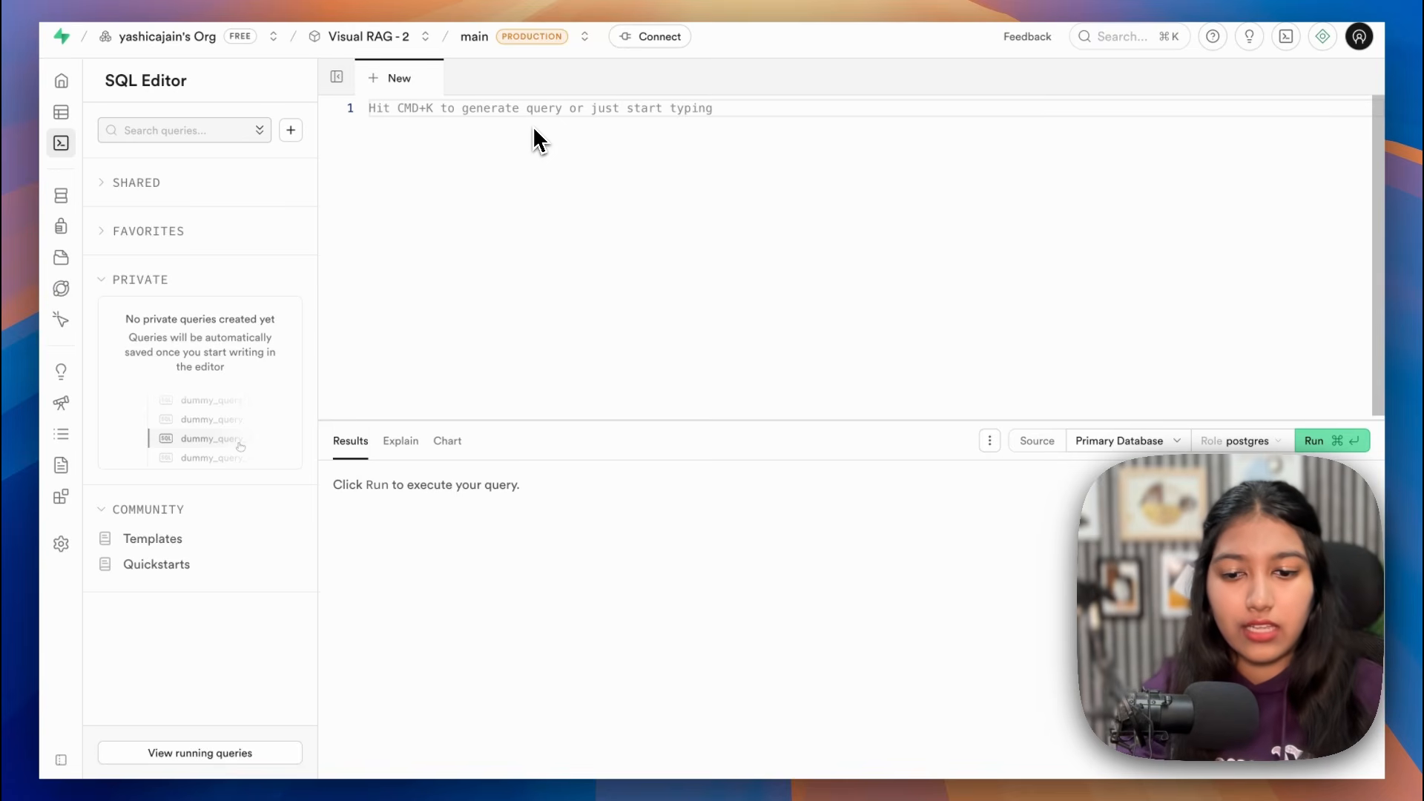
pyautogui.press('super+v')
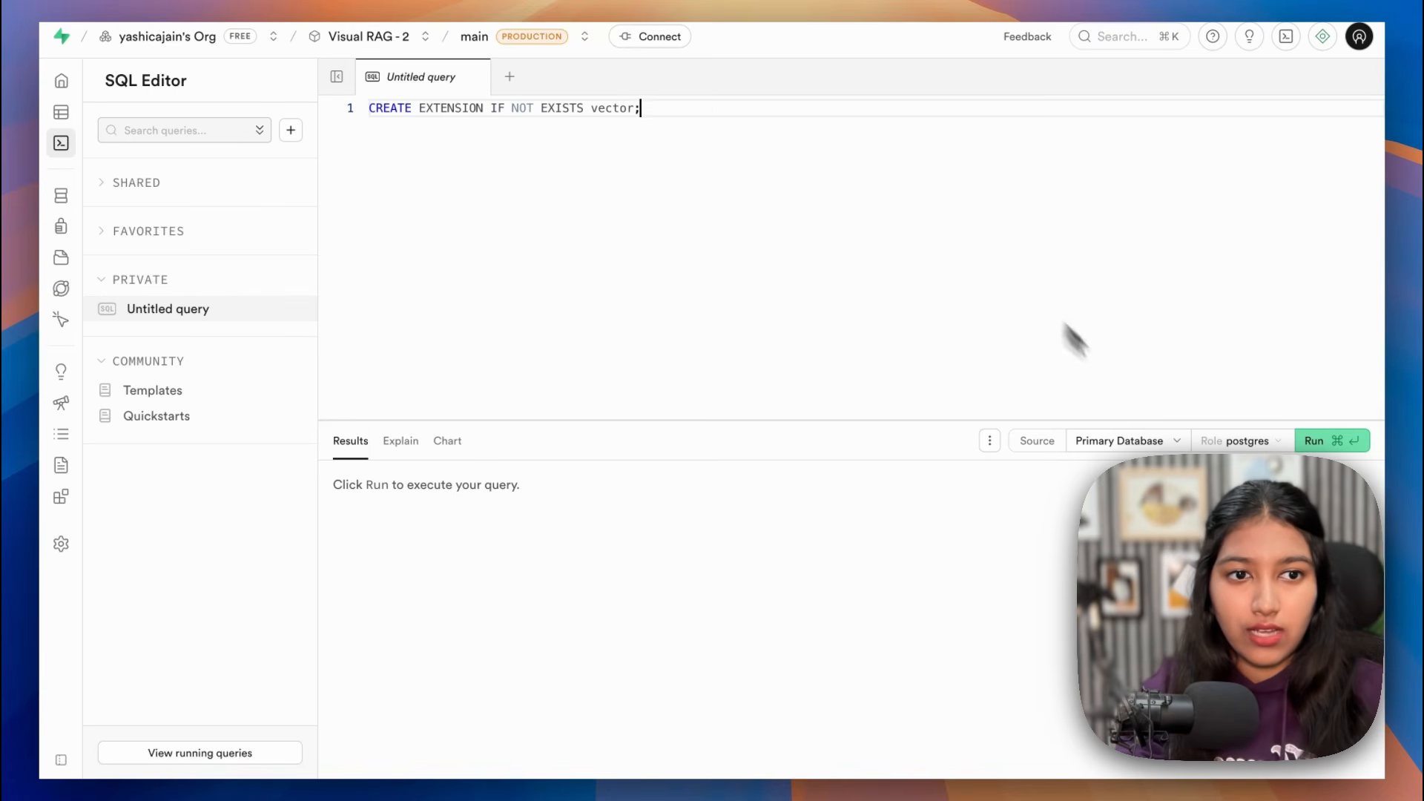
pyautogui.click(1318, 430)
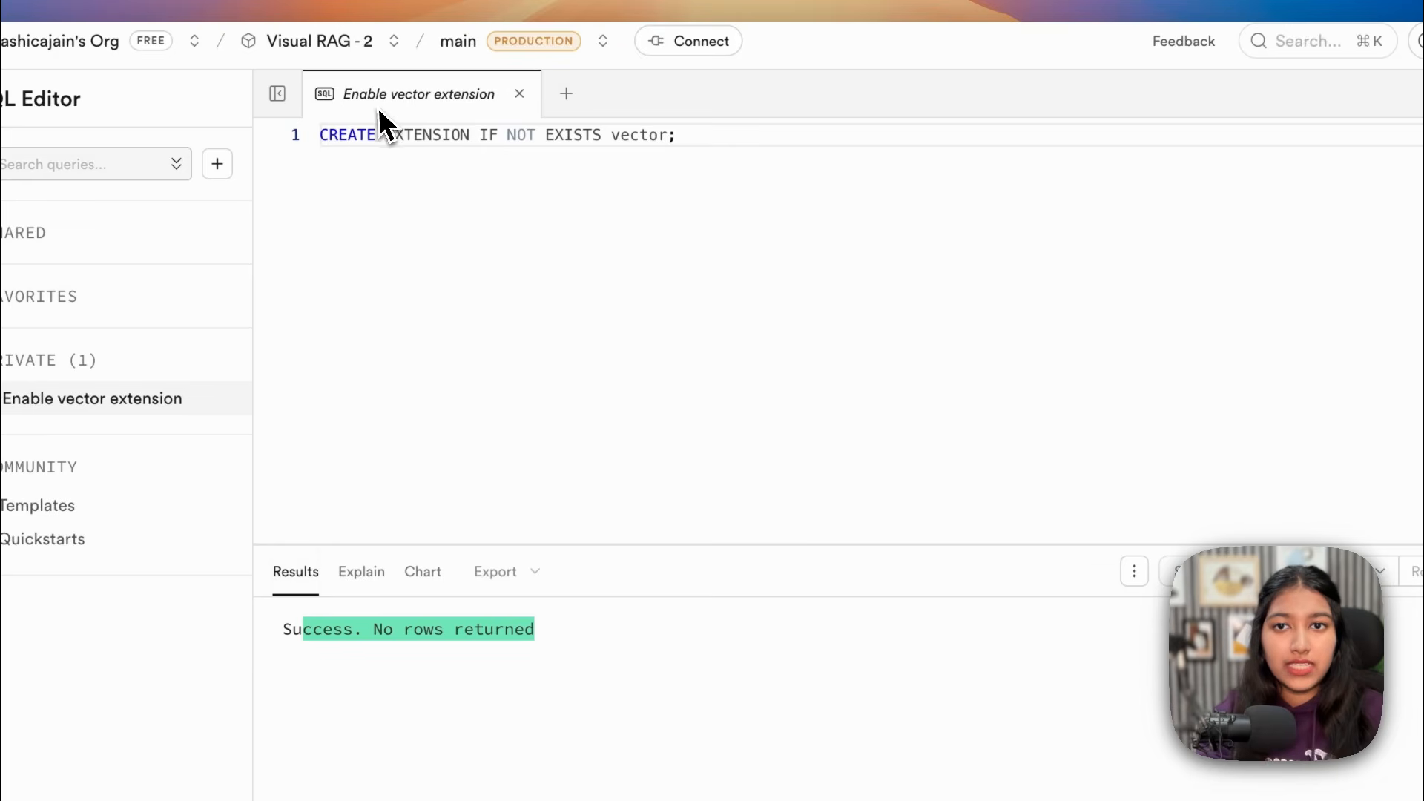
# Step: Replace the query with a CREATE TABLE documents statement including an embedding VECTOR(1024) column, review its columns, and run it
pyautogui.press('super+a')
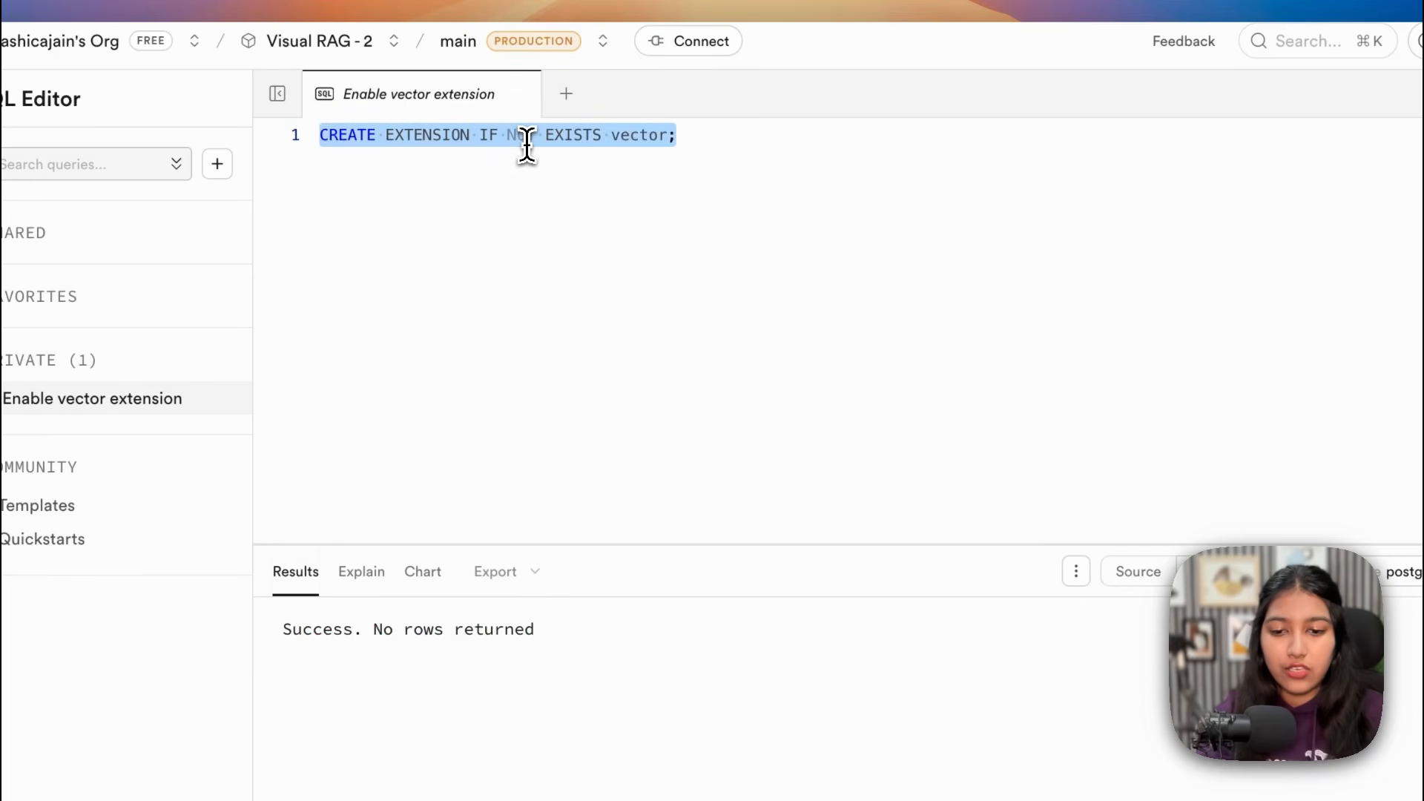
pyautogui.press('super+v')
pyautogui.moveTo(320, 136); pyautogui.dragTo(574, 160)
pyautogui.click(516, 202)
pyautogui.moveTo(337, 158); pyautogui.dragTo(443, 279)
pyautogui.click(443, 280)
pyautogui.moveTo(339, 159); pyautogui.dragTo(451, 209)
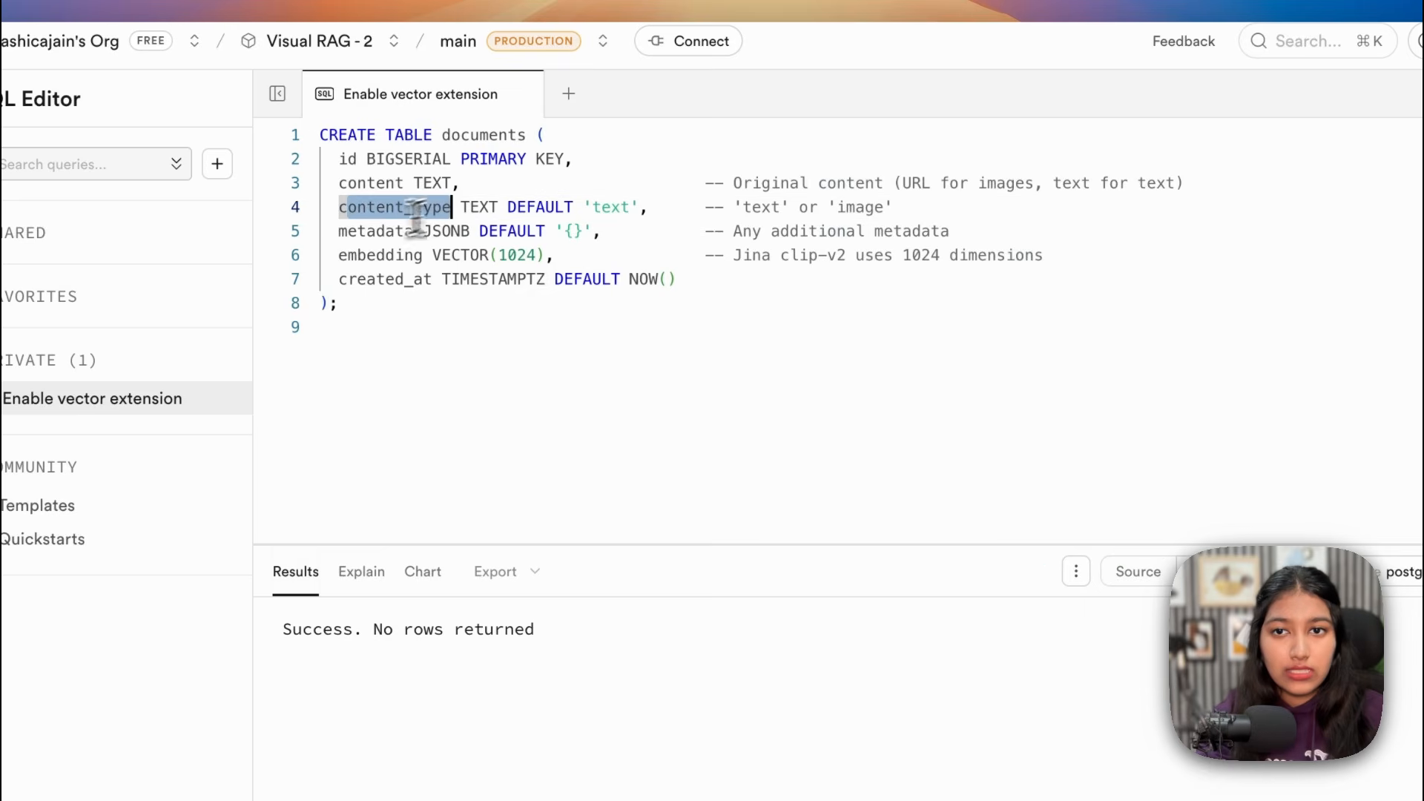
pyautogui.moveTo(330, 231); pyautogui.dragTo(431, 233)
pyautogui.moveTo(339, 256); pyautogui.dragTo(547, 280)
pyautogui.click(545, 280)
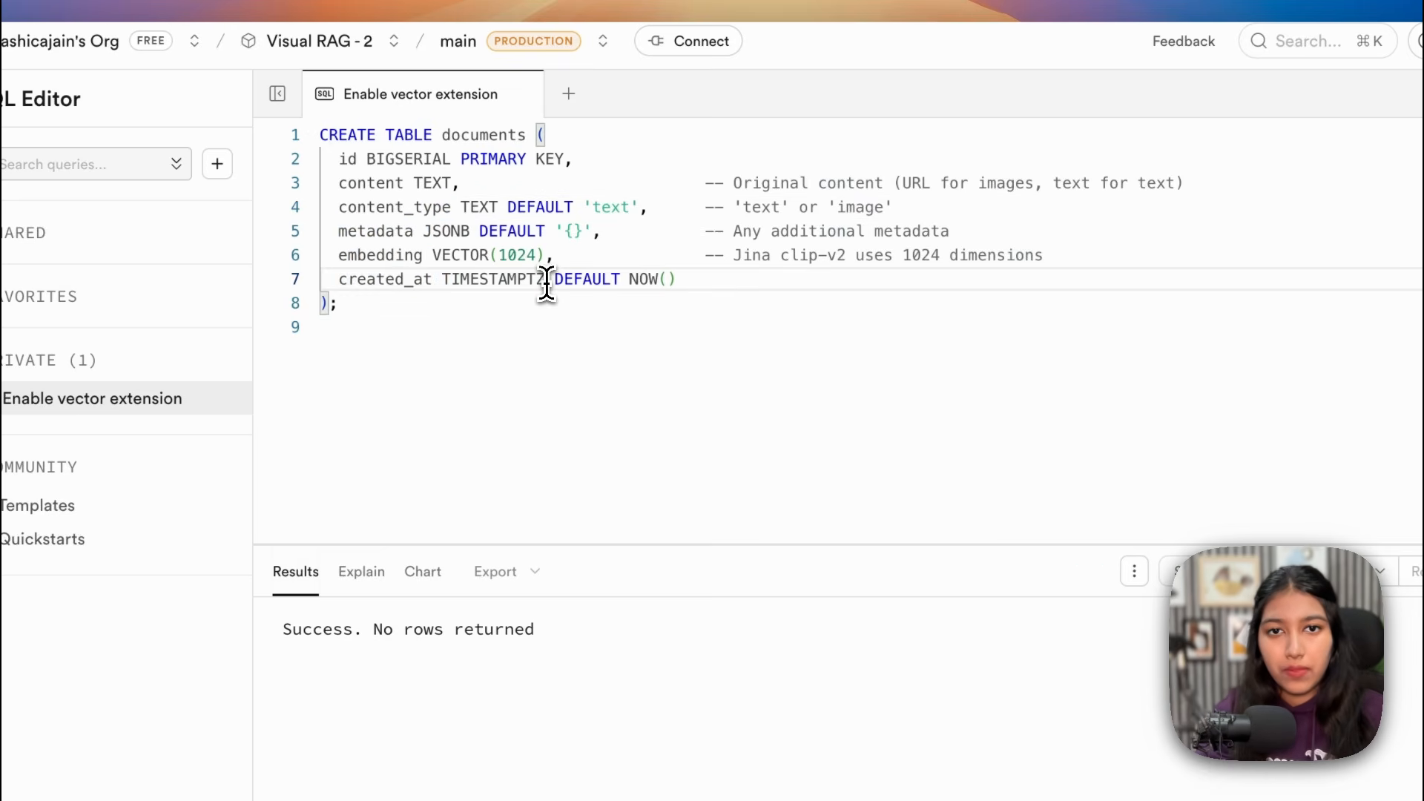
pyautogui.click(1344, 478)
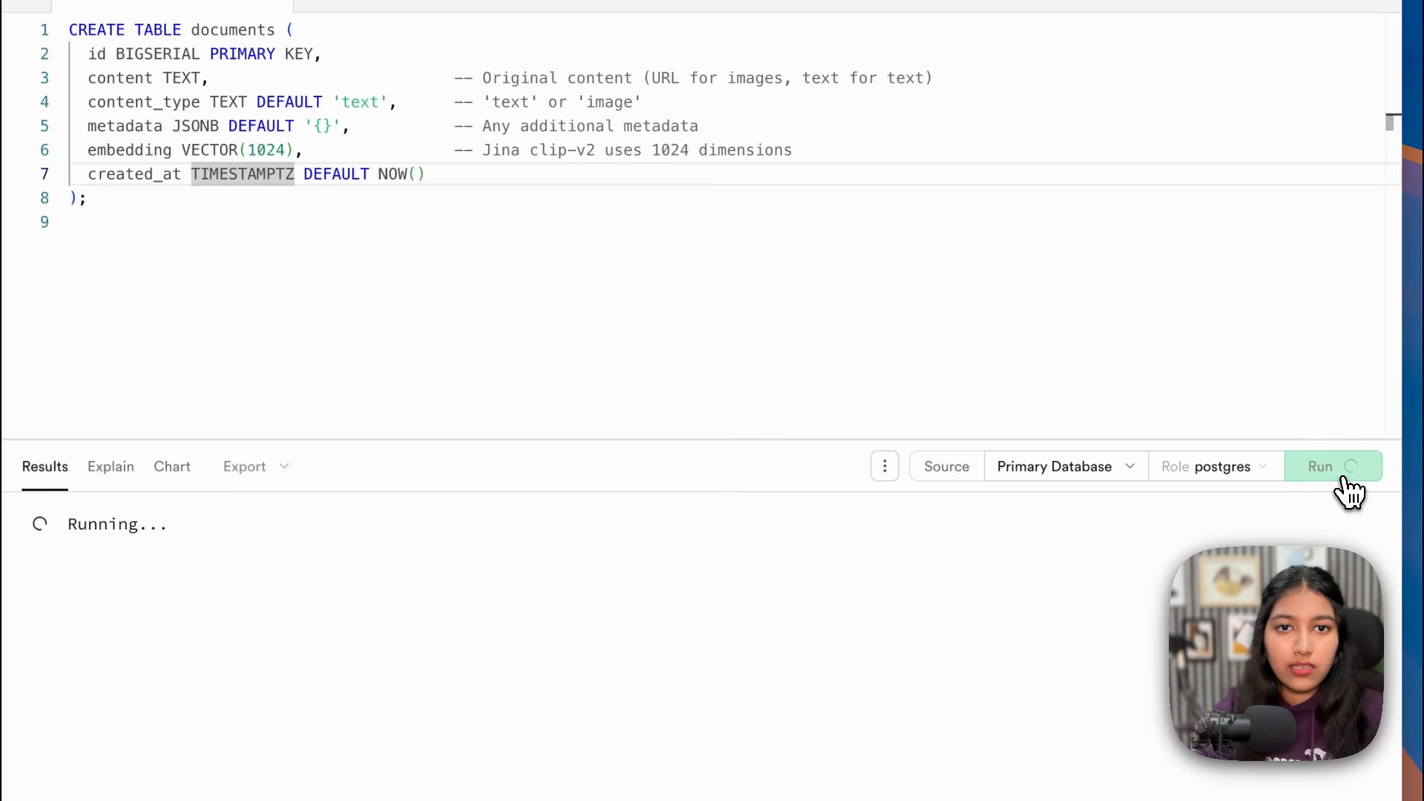
pyautogui.moveTo(51, 527); pyautogui.dragTo(265, 526)
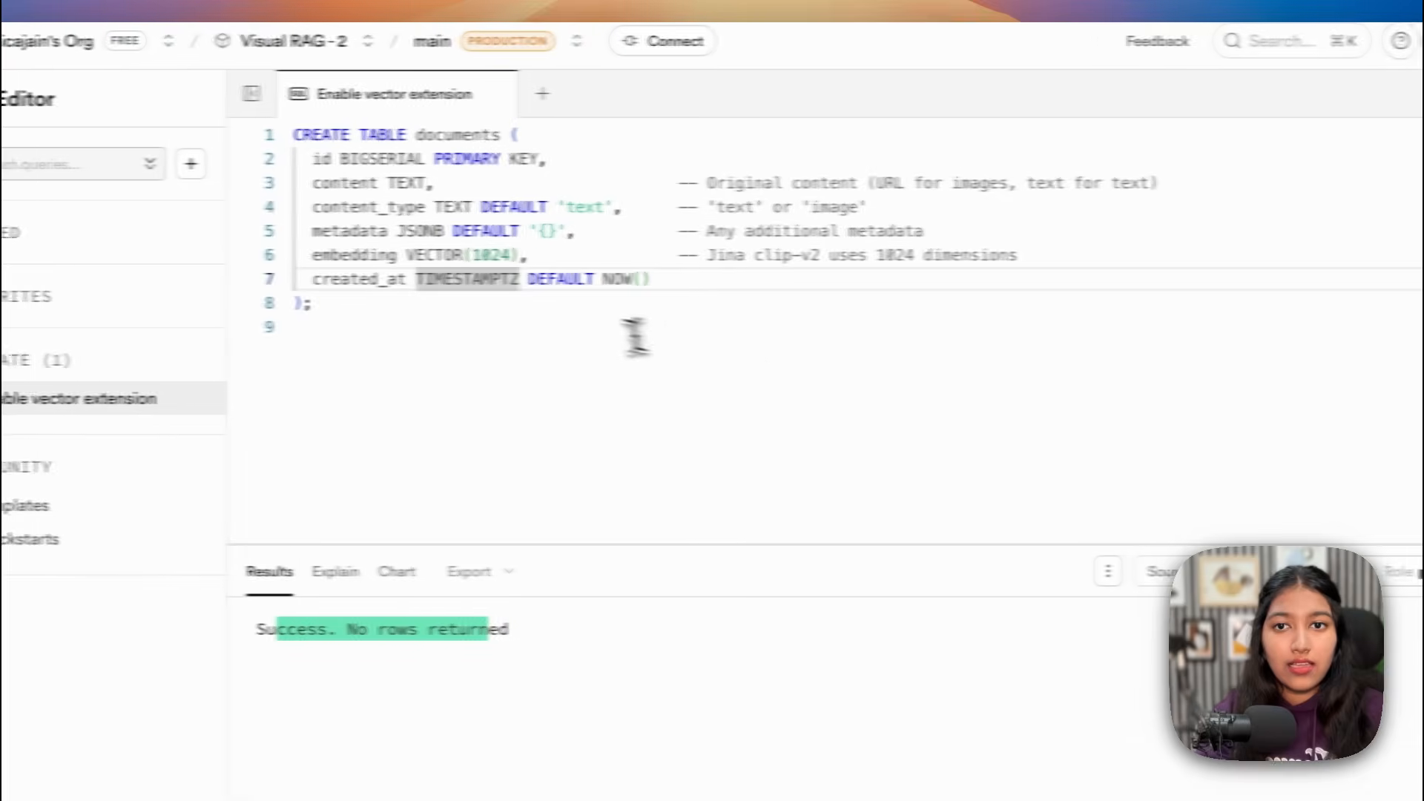
# Step: Replace the query with CREATE INDEX ON documents USING ivfflat (embedding vector_cosine_ops) WITH (lists = 100); and run it
pyautogui.click(591, 264)
pyautogui.press('super+a')
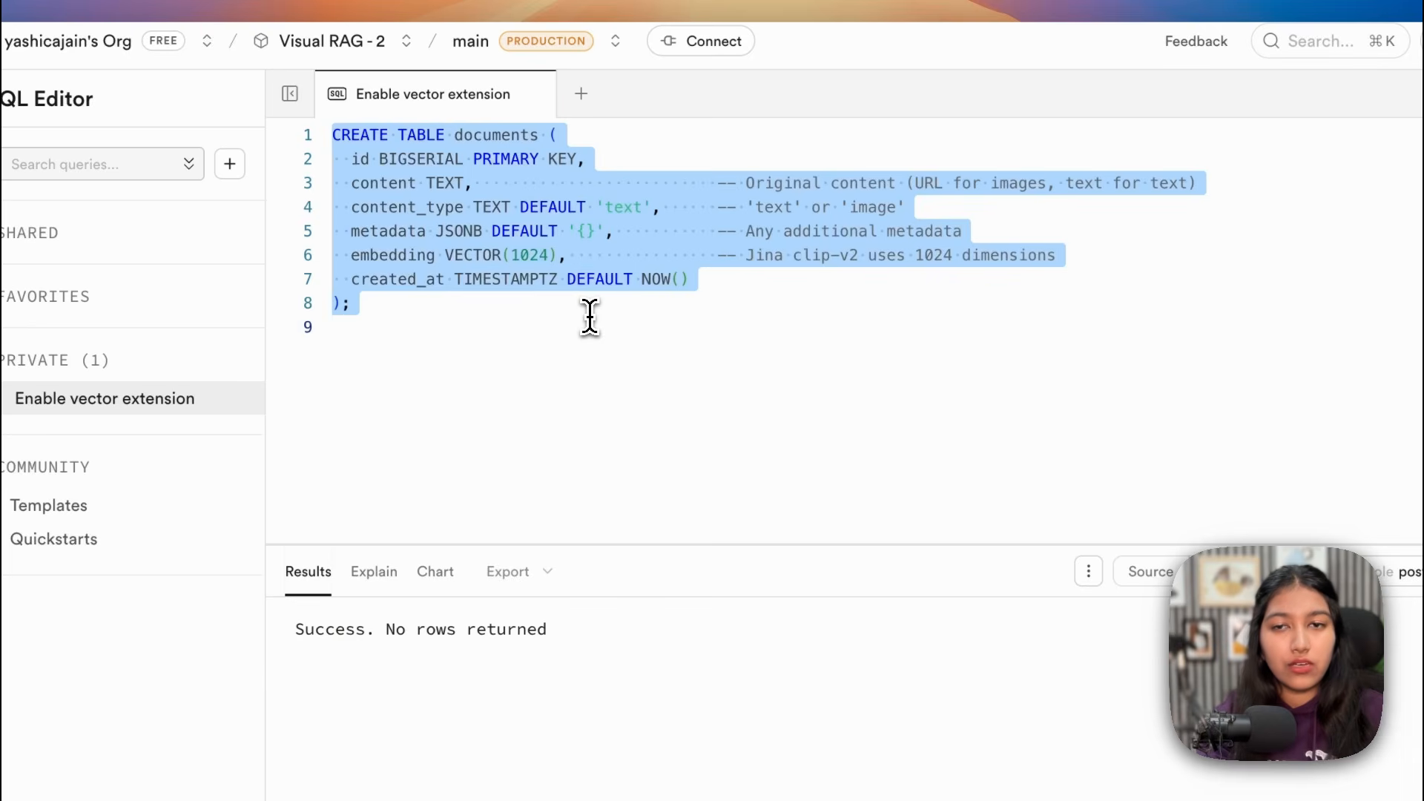
pyautogui.press('super+v')
pyautogui.moveTo(533, 171); pyautogui.dragTo(338, 137)
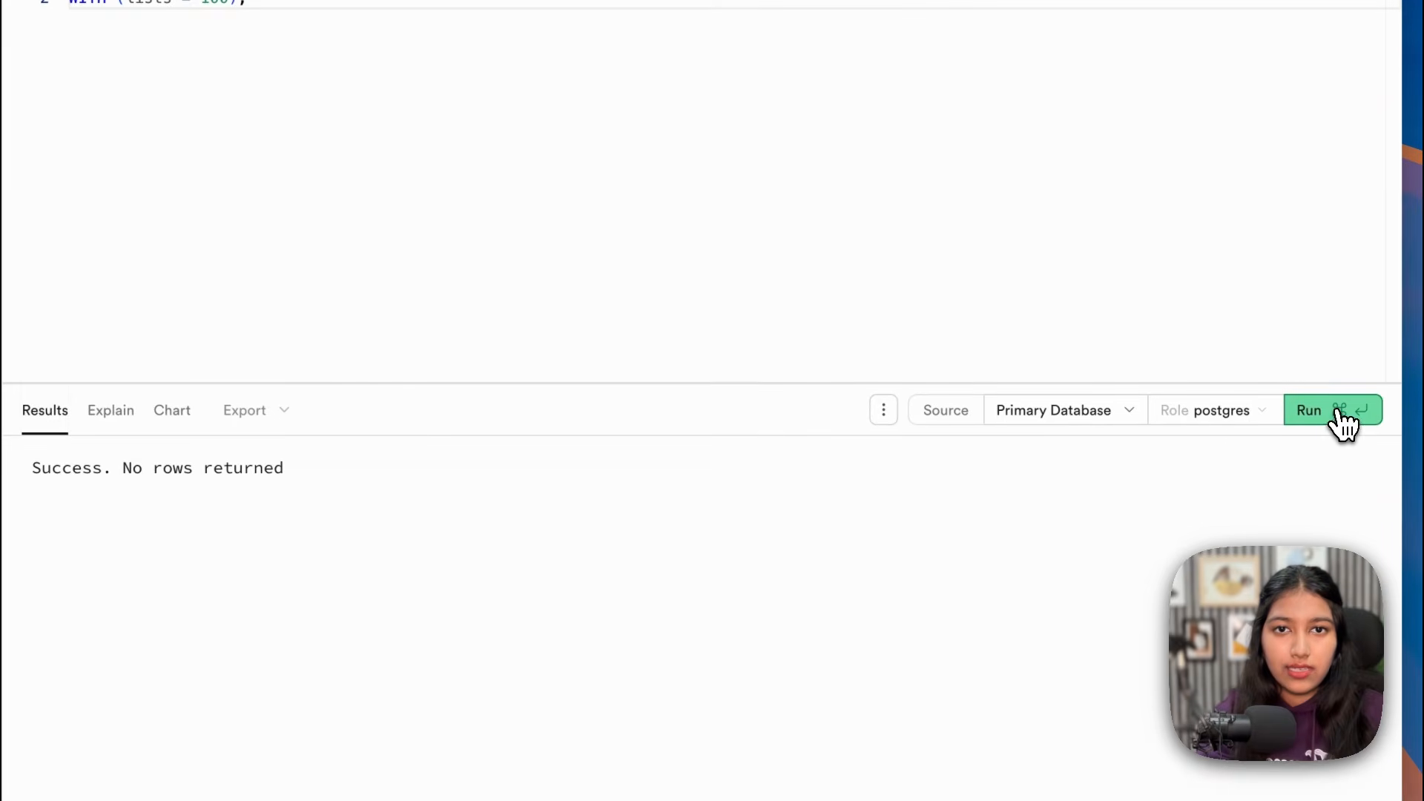
pyautogui.click(1337, 410)
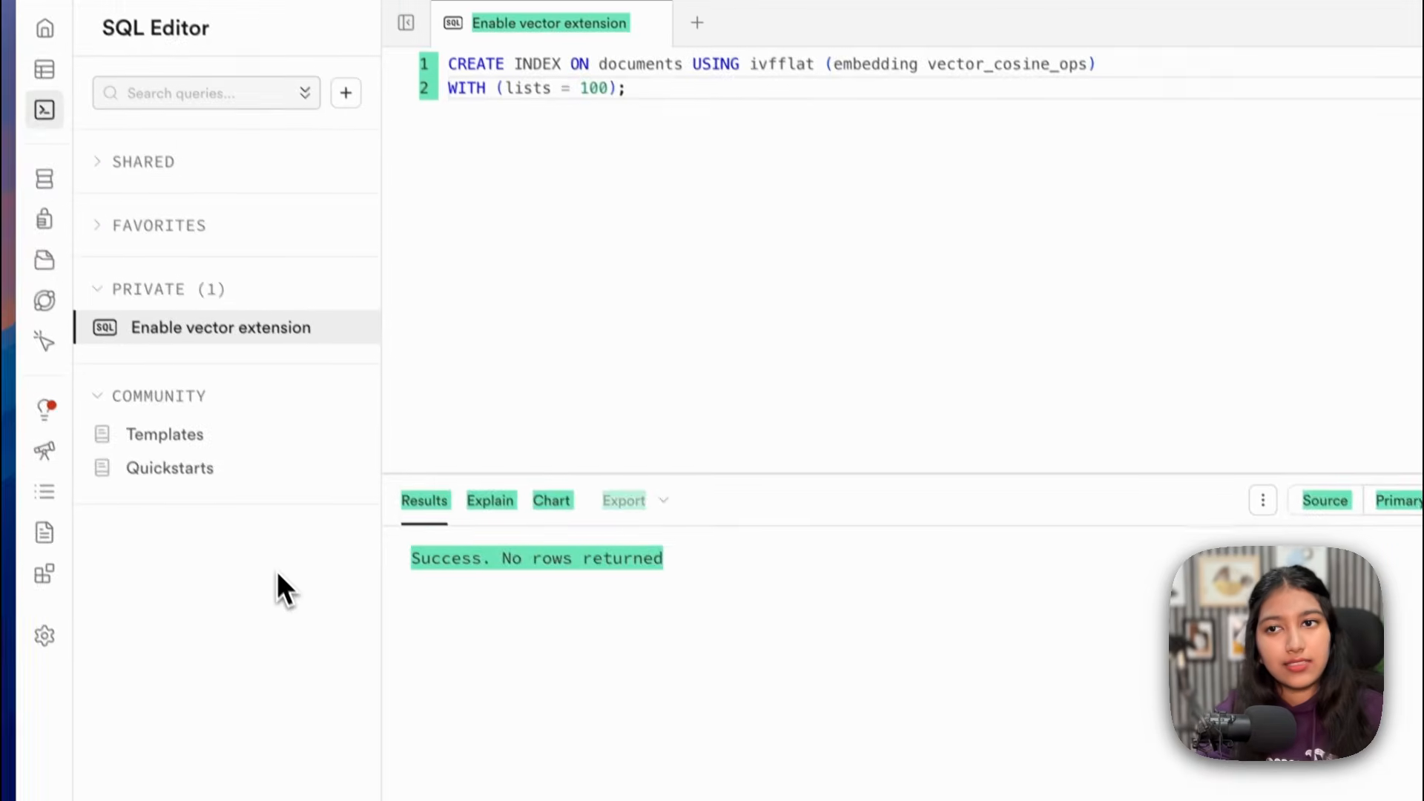
# Step: Open the documents table from the database schema visualizer and look over its columns in the Table Editor
pyautogui.click(95, 194)
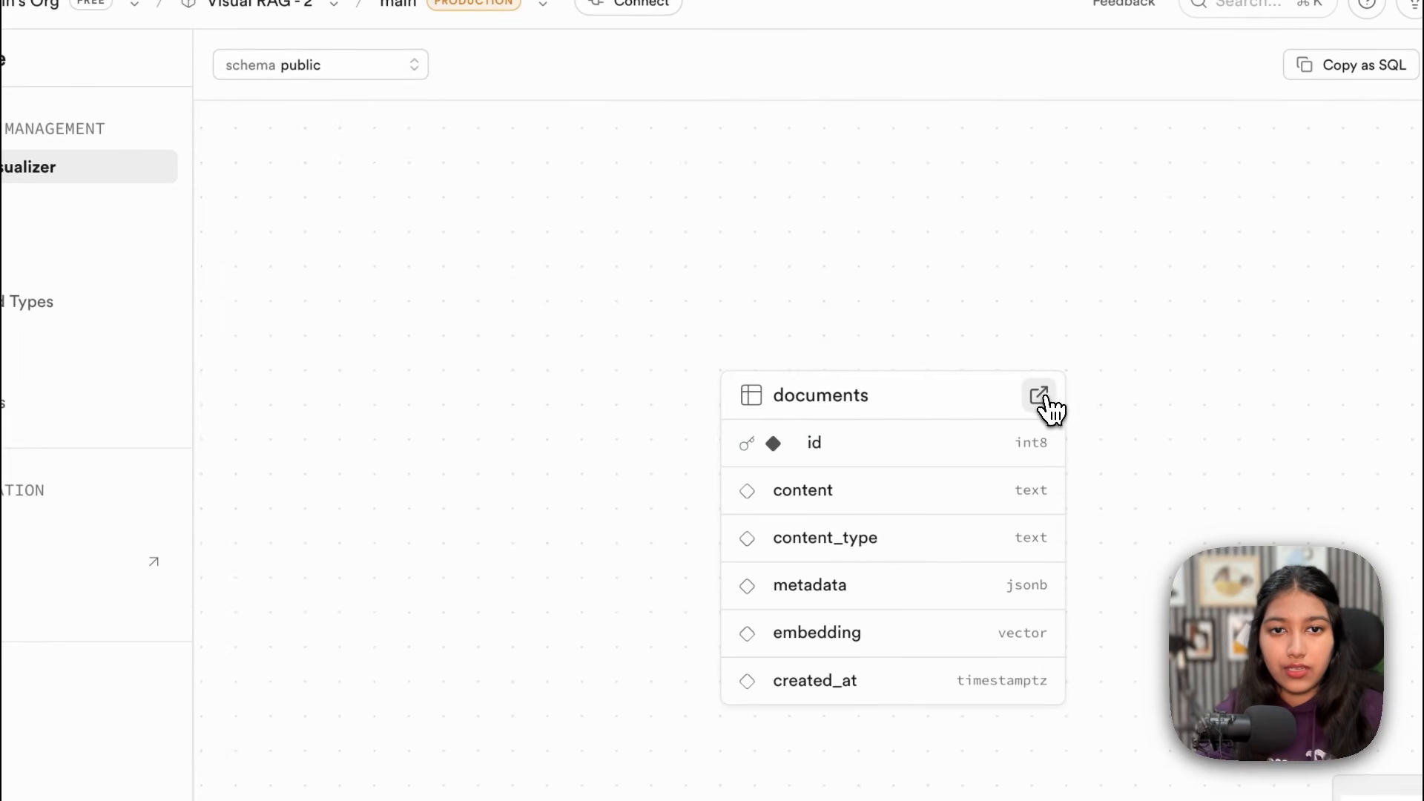
pyautogui.click(1049, 408)
pyautogui.hscroll(5, 819, 159)
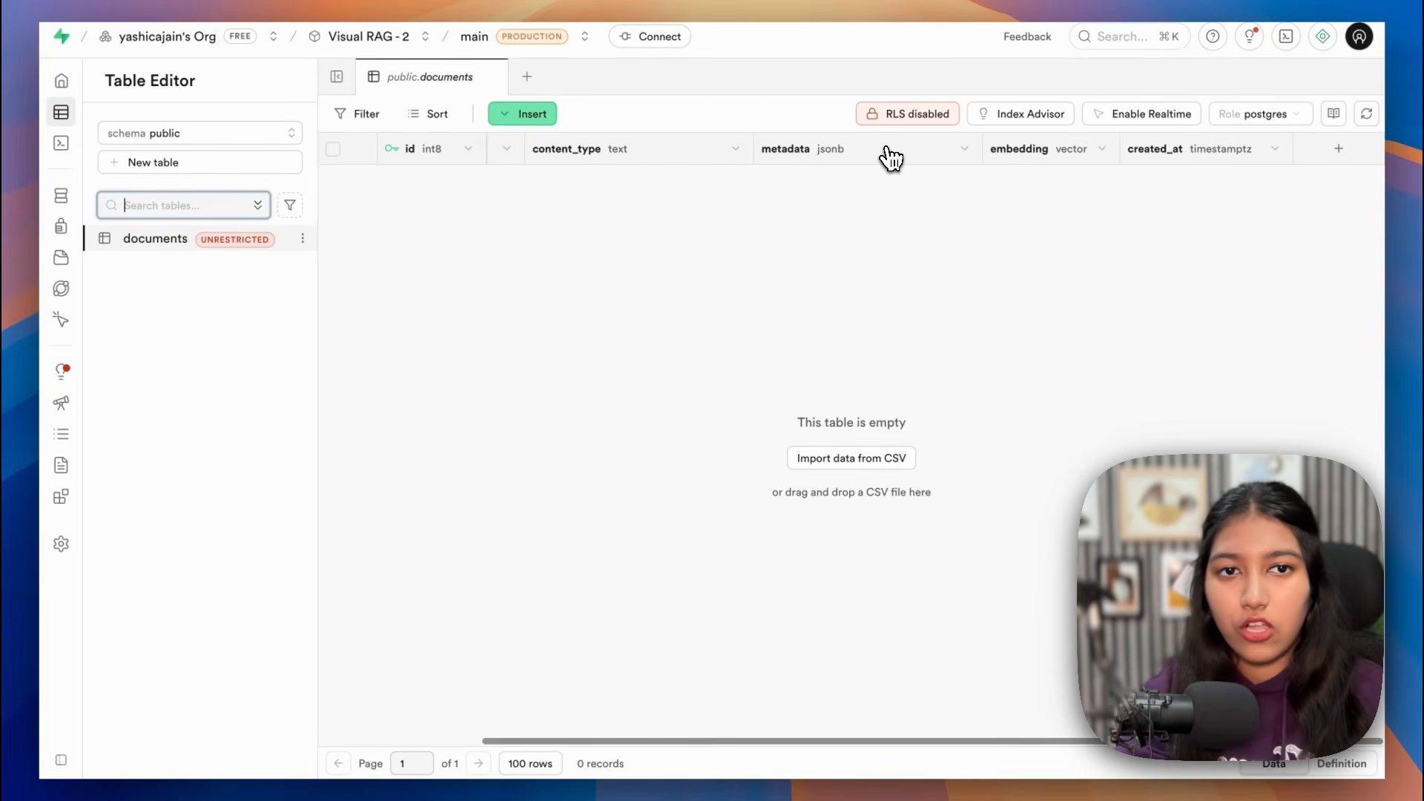
pyautogui.hscroll(-3, 890, 158)
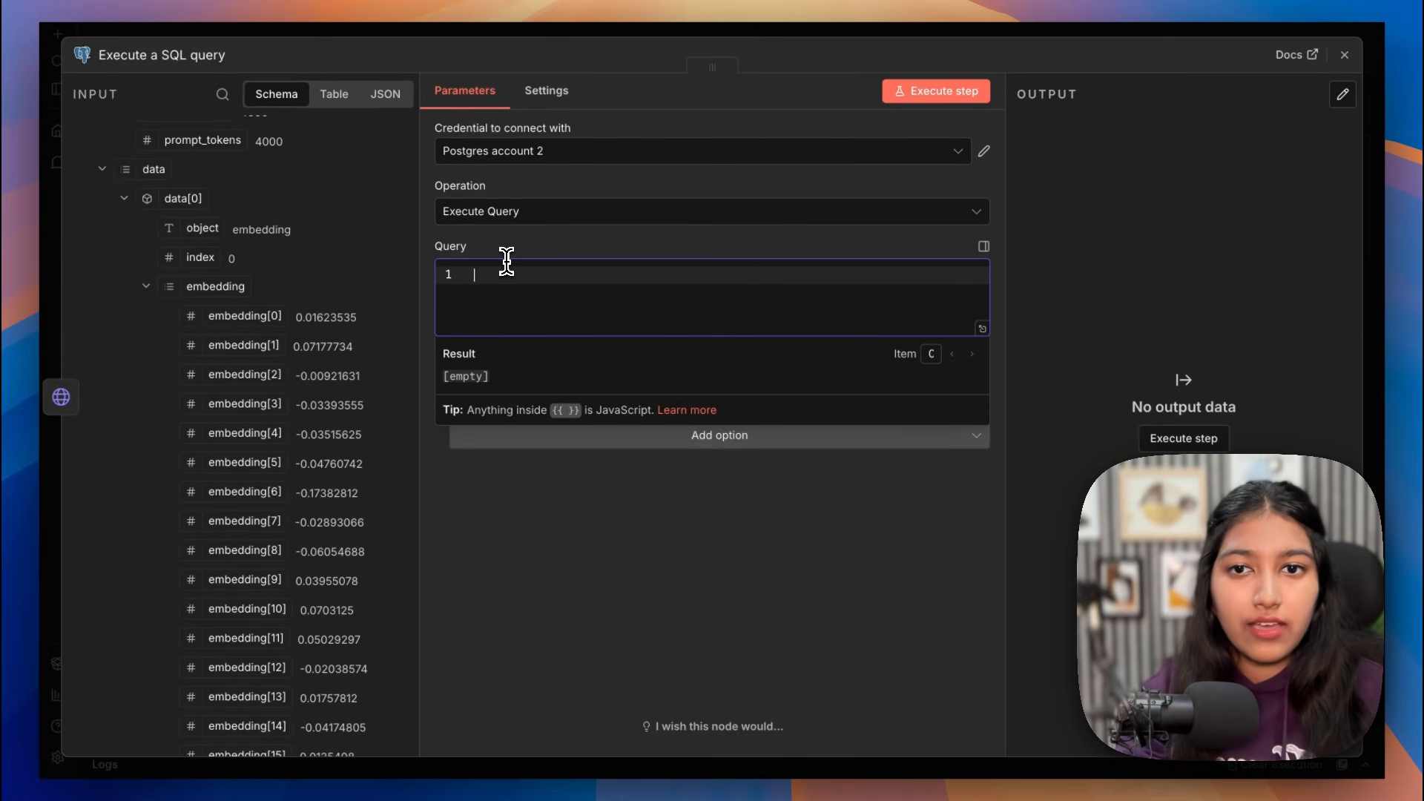
# Step: In n8n's Execute a SQL query node, enter an INSERT INTO documents query for content, content_type 'image', jsonb metadata and a vector(1024) embedding
pyautogui.write('INSERT INTO documents (content, content_type, metadata, embedding) VALUES (   \'{{ $(\'Download File from Drive1\').item.json.id }}\',   \'image\',   jsonb_build_object(     \'file_id\', \'{{ $(\'Download File from Drive1\').item.json.id }}\',     \'file_name\', \'{{ $(\'Download File from Drive1\').item.json.name }}\',     \'mime_type\', \'{{ $(\'Download File from Drive1\').item.json.mimeType }}\',     \'created_at\', \'{{ $(\'Download File from Drive1\').item.json.createdTime }}\',     \'source\', \'google_drive\'   ),   \'[{{ $json.data[0].embedding.join(",") }}]\'::vector(1024) );')
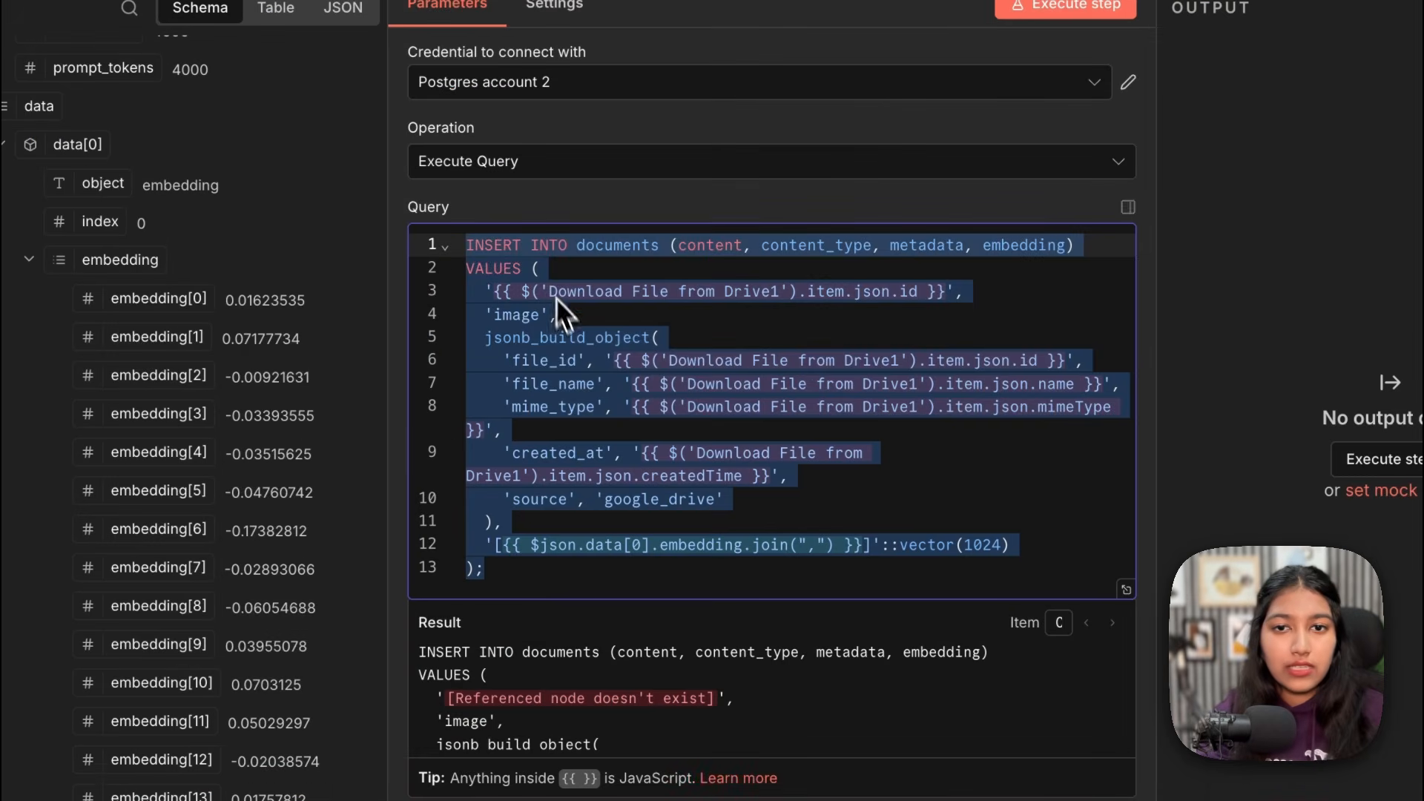
pyautogui.click(554, 330)
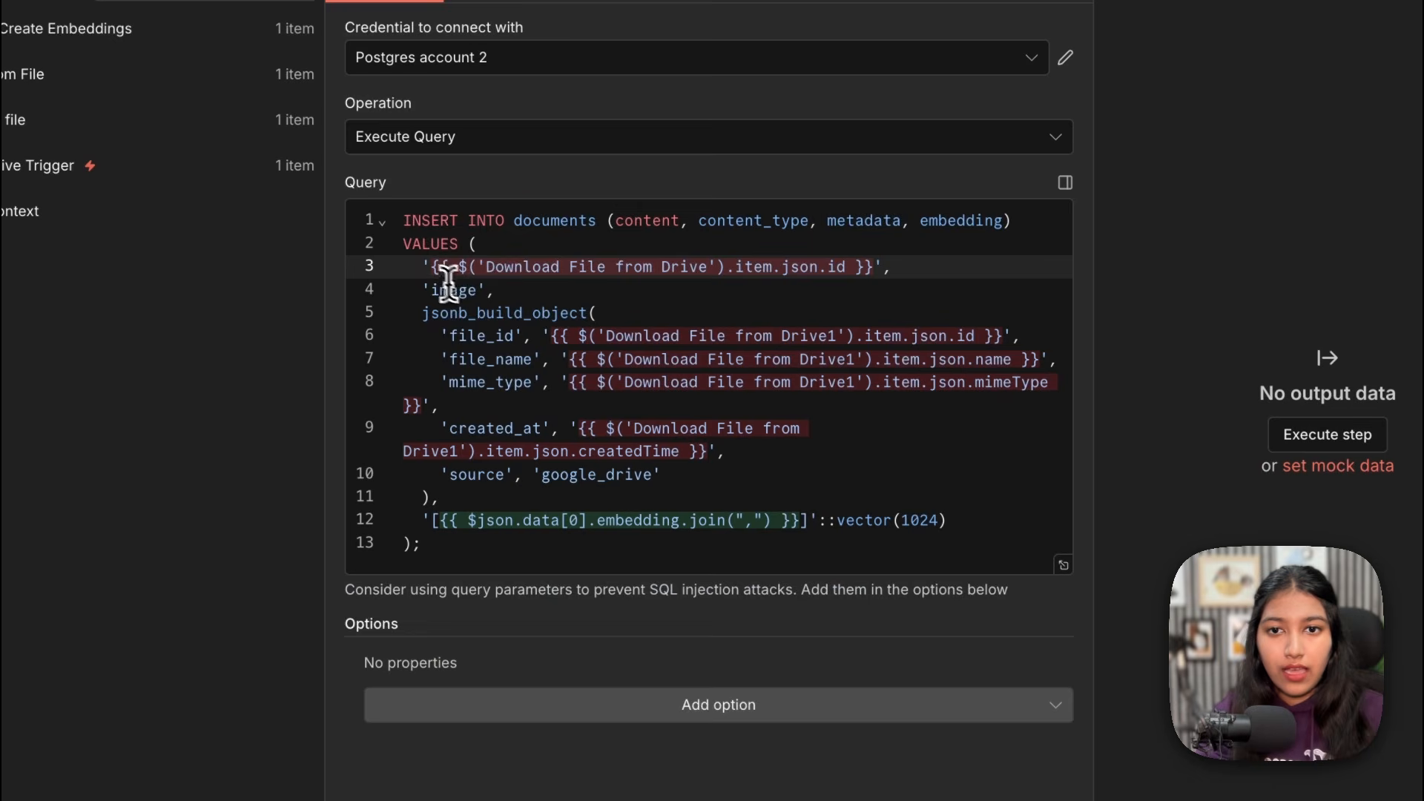
pyautogui.moveTo(434, 267); pyautogui.dragTo(888, 273)
pyautogui.click(854, 273)
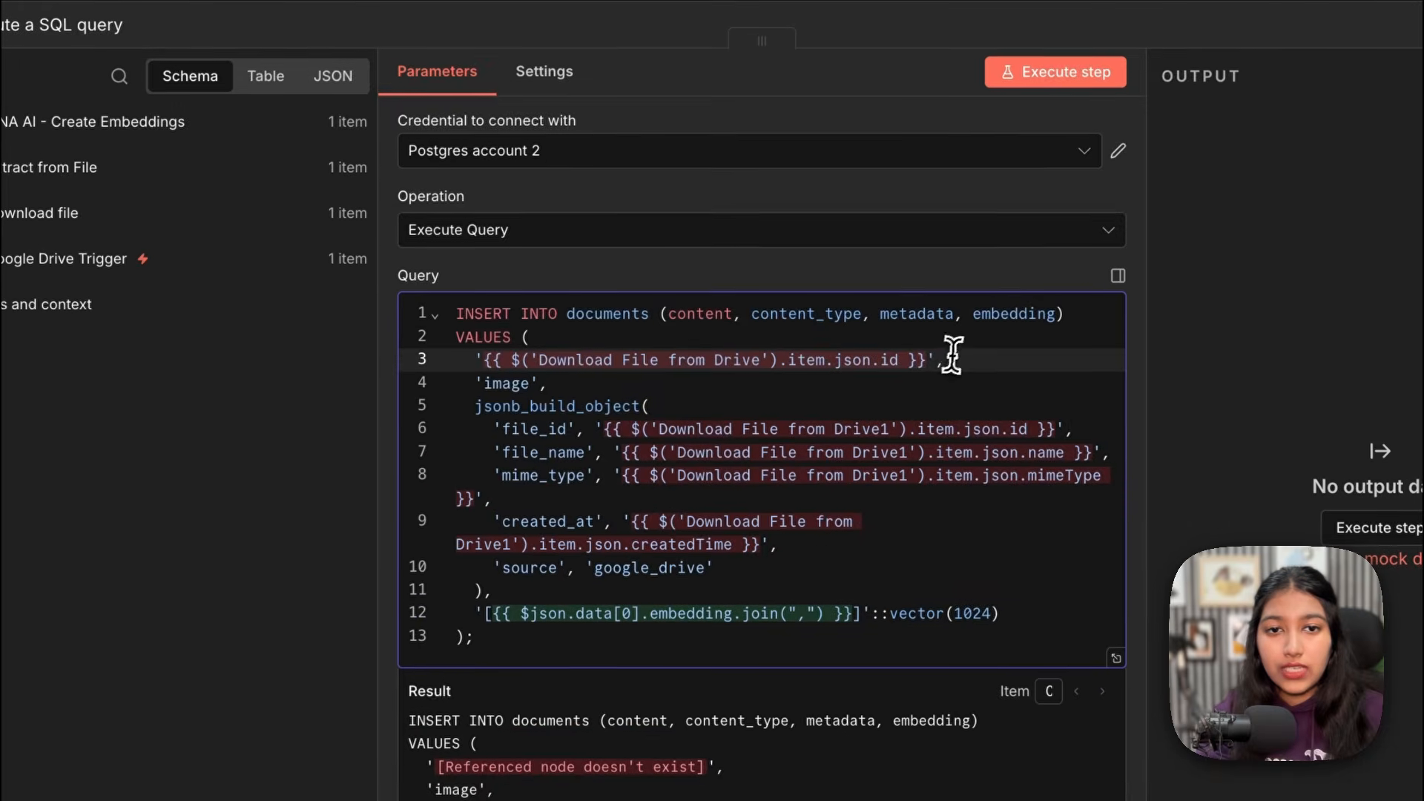
# Step: Search the input data for id and replace the query's content expression with the Download file node's id field
pyautogui.moveTo(873, 266); pyautogui.dragTo(471, 268)
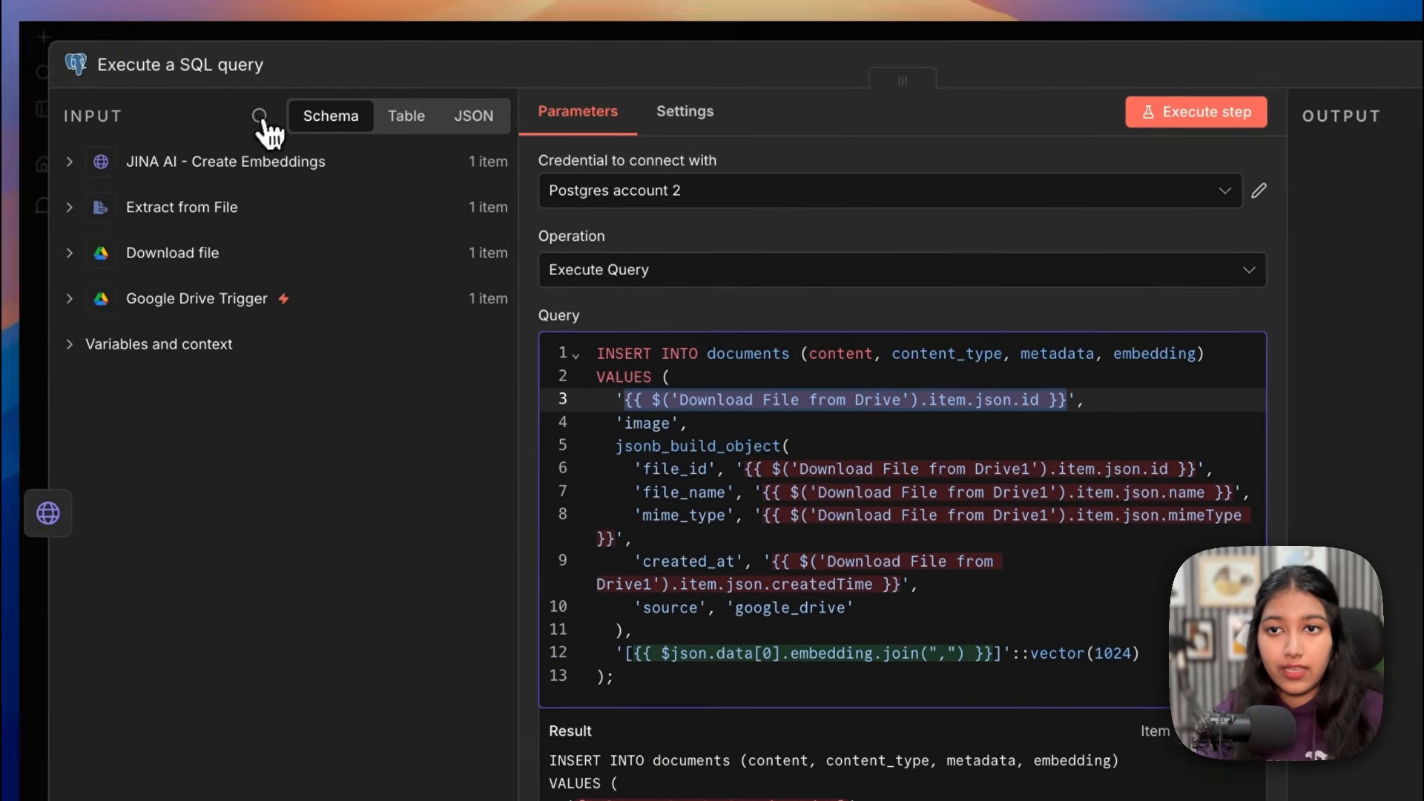
pyautogui.click(119, 77)
pyautogui.write('id')
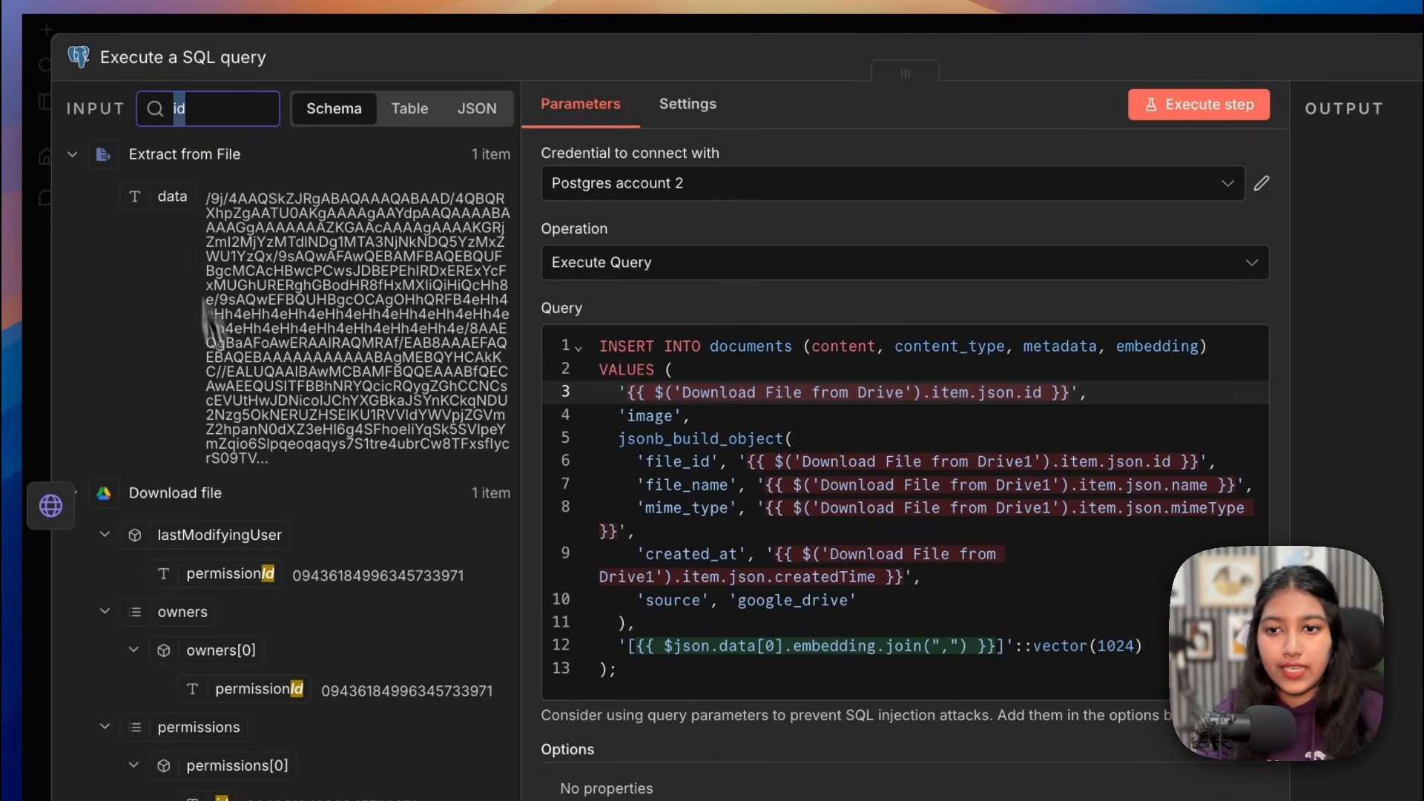
pyautogui.scroll(-5, 242, 458)
pyautogui.scroll(2, 252, 471)
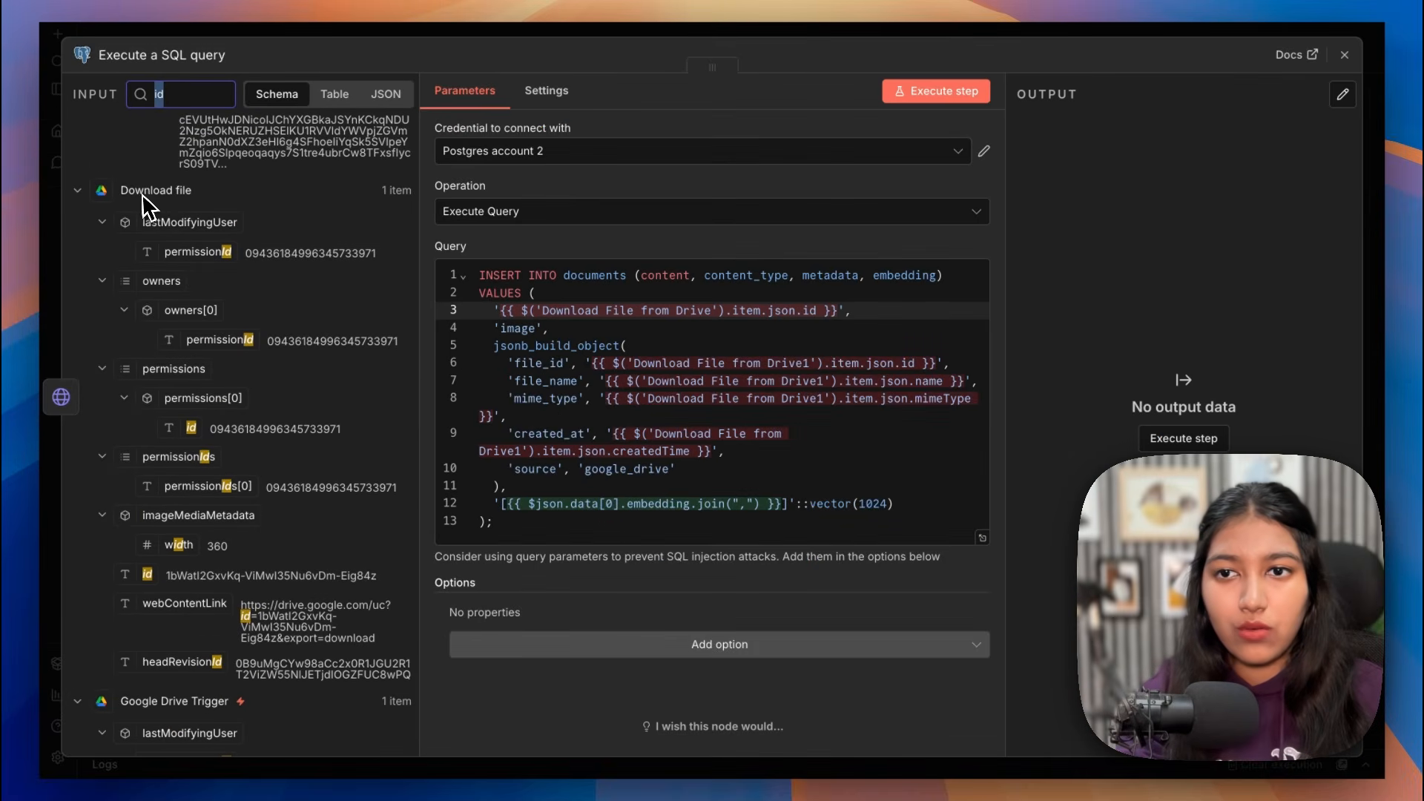
pyautogui.scroll(-2, 219, 385)
pyautogui.scroll(-2, 200, 416)
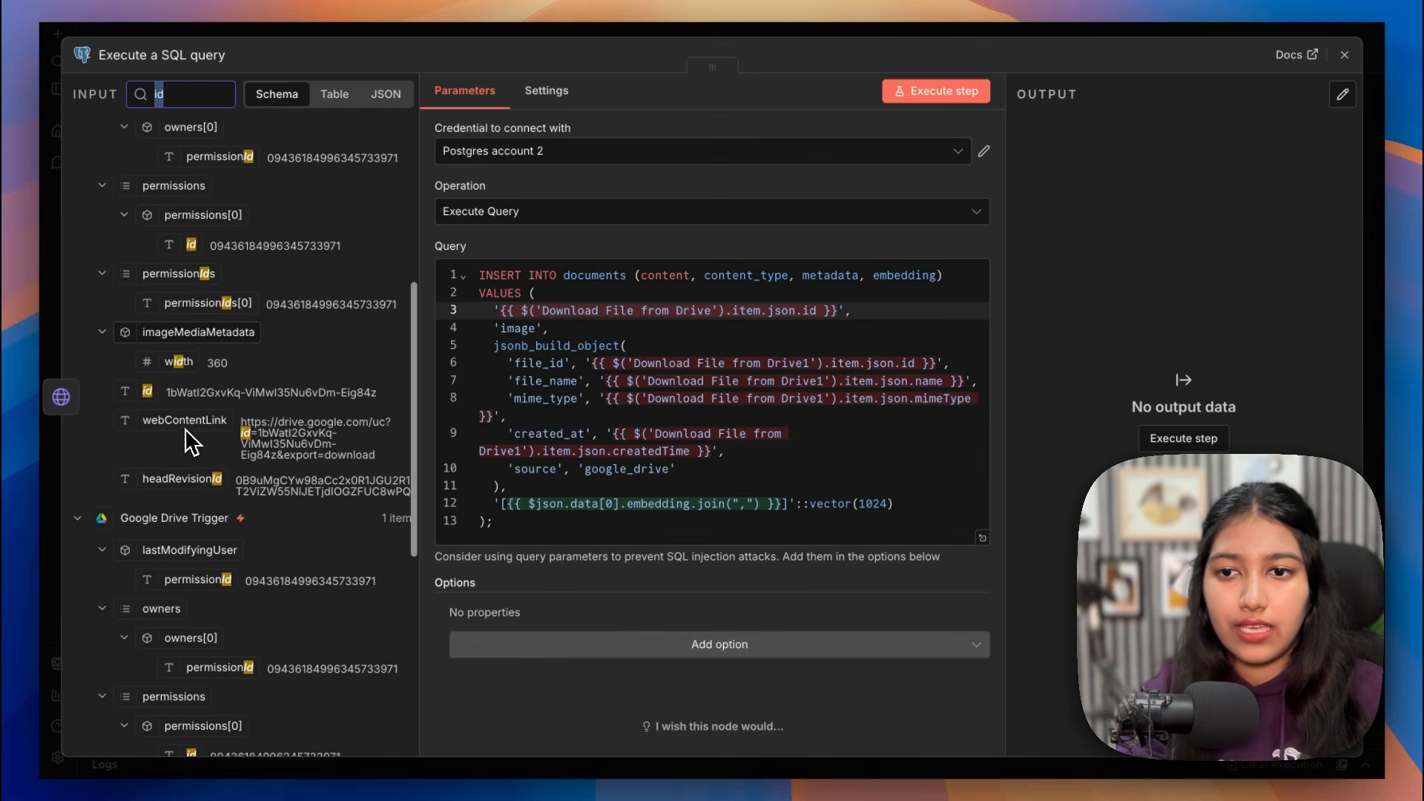
pyautogui.moveTo(500, 310); pyautogui.dragTo(812, 310)
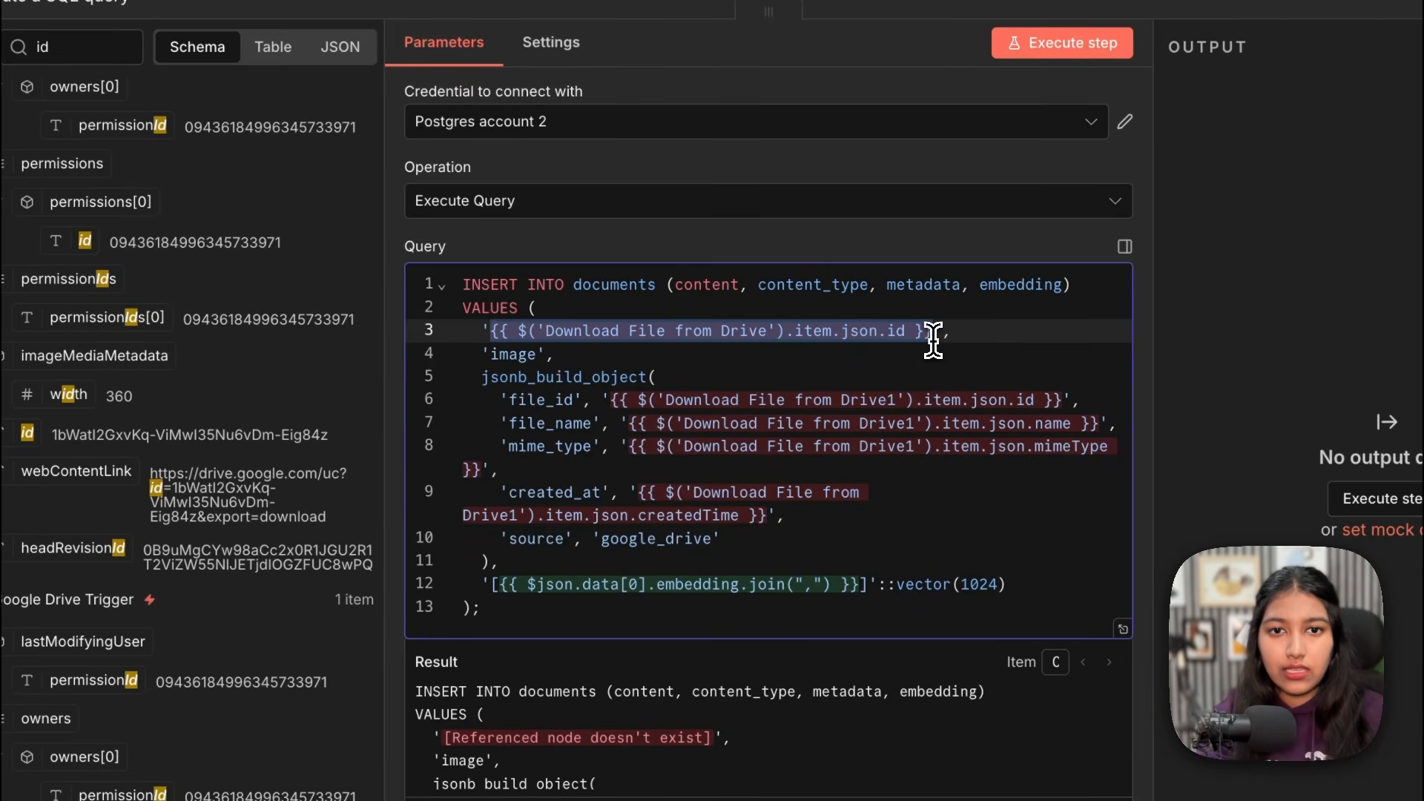
pyautogui.press('BackSpace')
pyautogui.moveTo(27, 433); pyautogui.dragTo(495, 344)
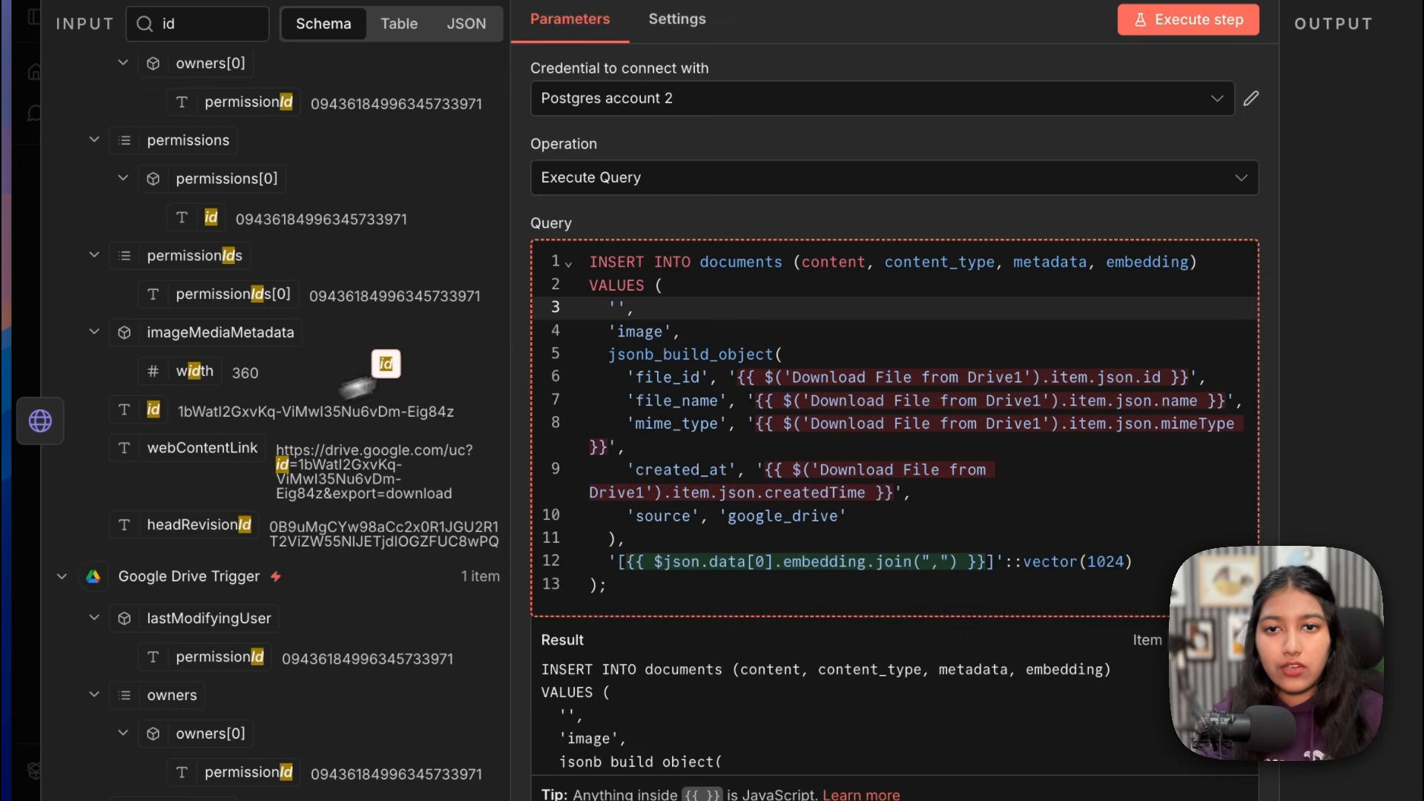
pyautogui.moveTo(620, 312); pyautogui.dragTo(620, 315)
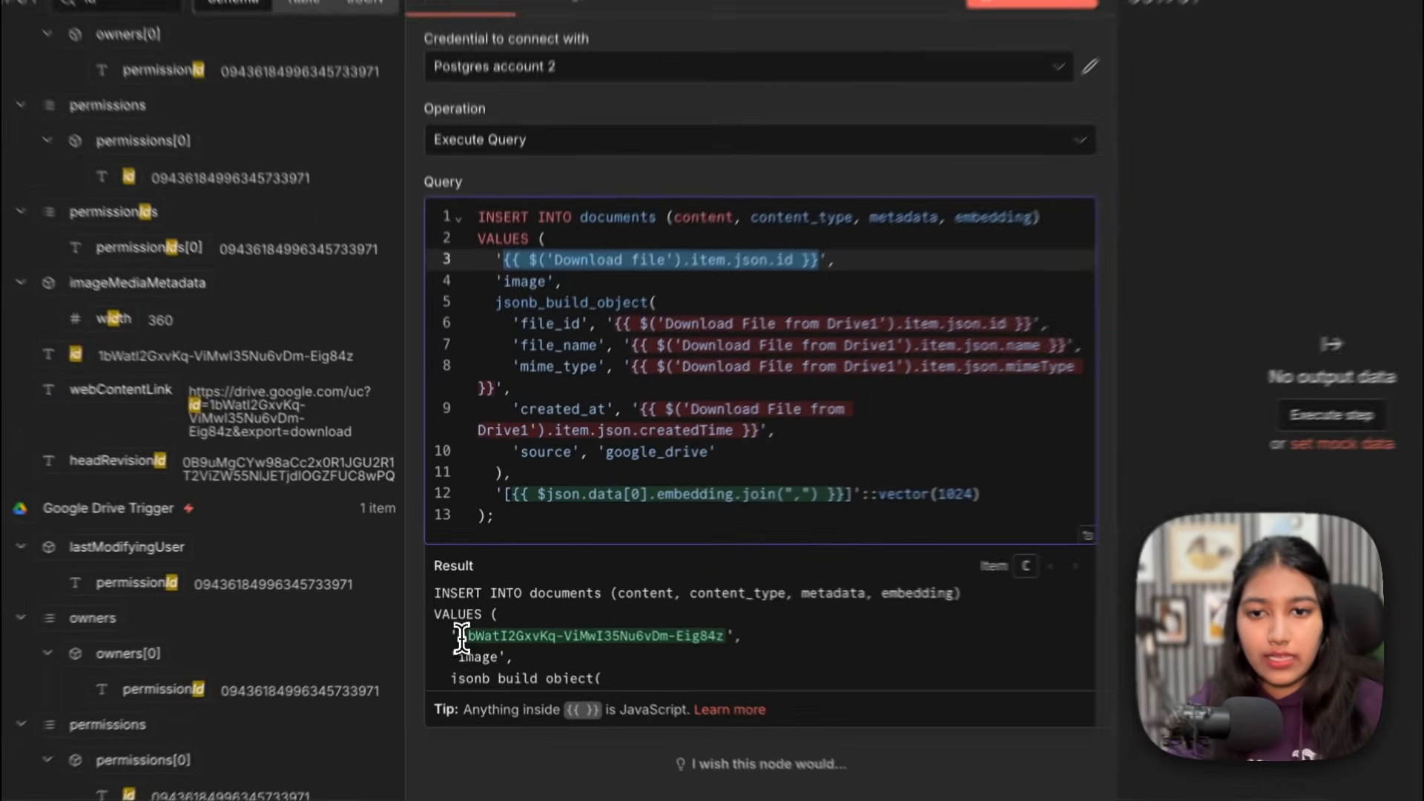
pyautogui.moveTo(408, 629); pyautogui.dragTo(475, 627)
pyautogui.click(645, 305)
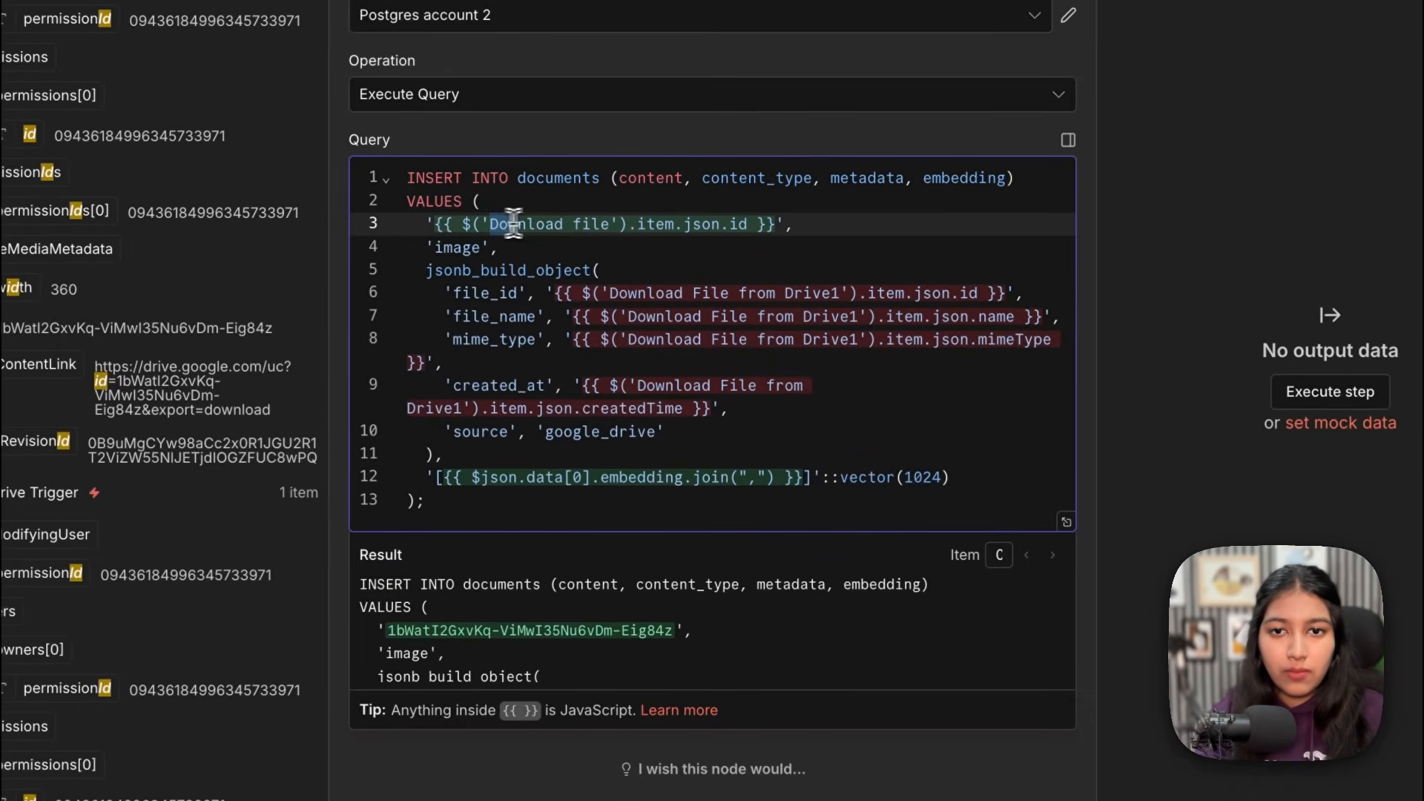
# Step: Change the referenced node to 'Download file' in the file_id, file_name, mime_type and created_at expressions
pyautogui.moveTo(543, 310); pyautogui.dragTo(853, 292)
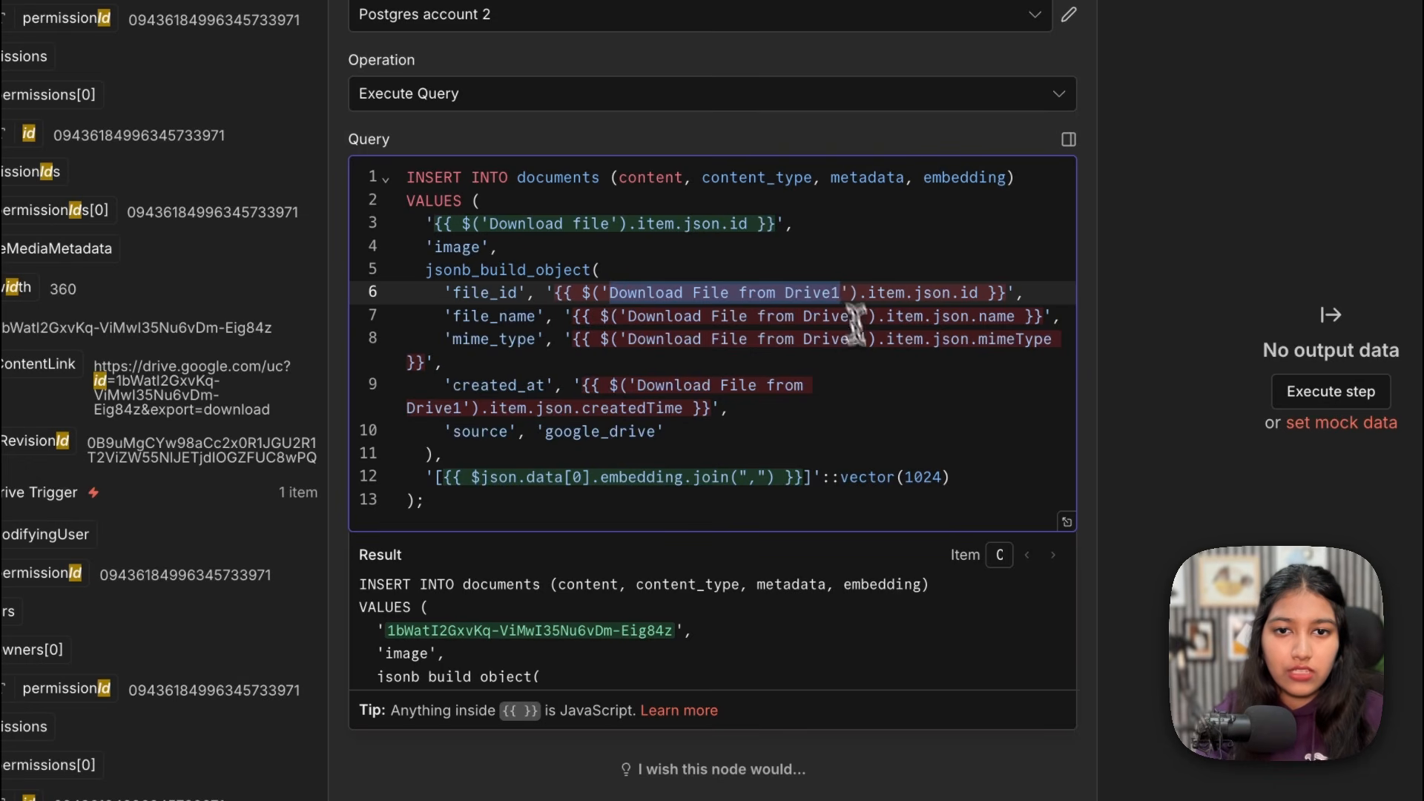
pyautogui.write('Download file')
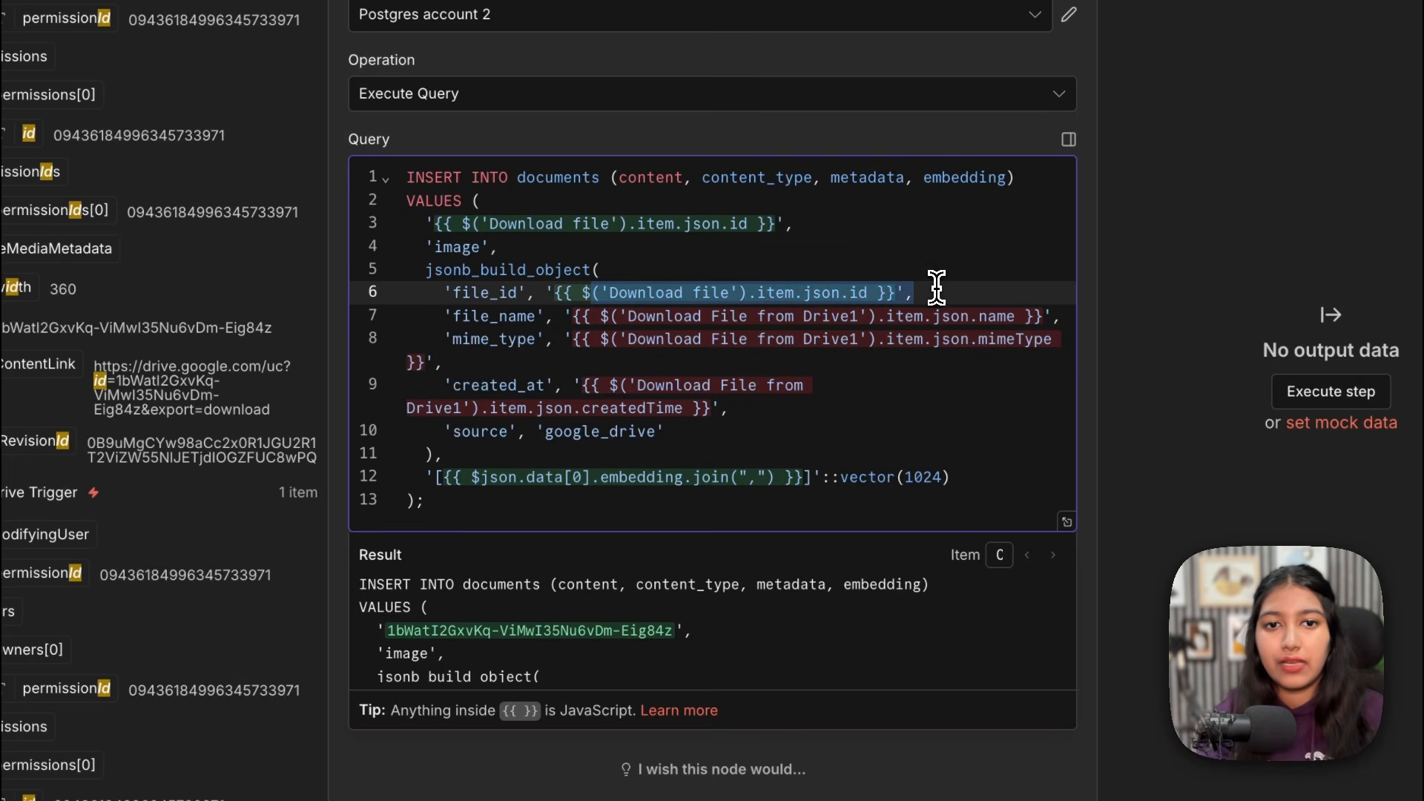
pyautogui.moveTo(629, 316); pyautogui.dragTo(859, 316)
pyautogui.write('Download file')
pyautogui.moveTo(629, 339); pyautogui.dragTo(849, 343)
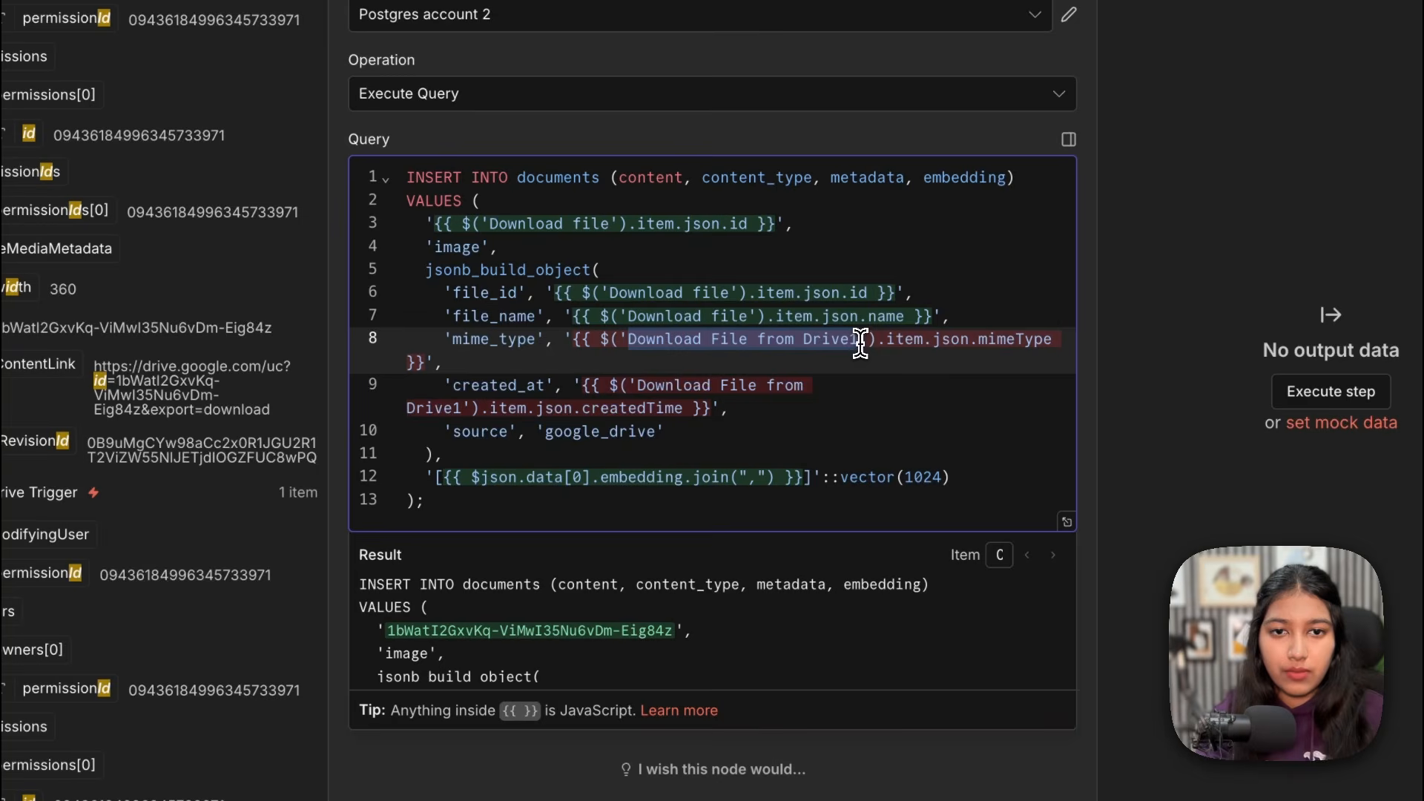
pyautogui.write('Download file')
pyautogui.write('Download file')
pyautogui.click(744, 384)
pyautogui.moveTo(636, 385); pyautogui.dragTo(877, 424)
pyautogui.scroll(-3, 493, 586)
pyautogui.scroll(3, 493, 586)
pyautogui.click(877, 424)
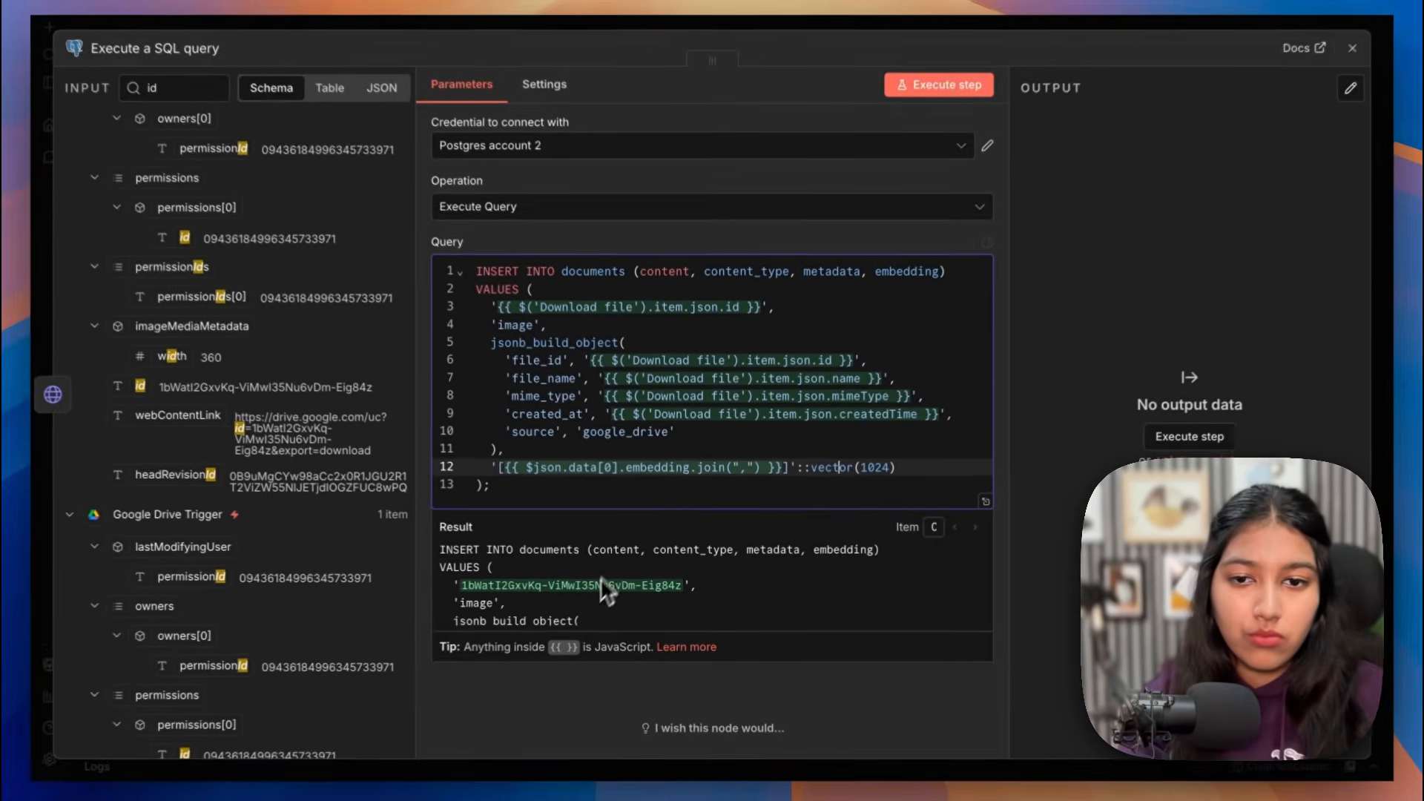
# Step: Review the resolved query preview through the full embedding vector, and execute the SQL query node
pyautogui.scroll(-2, 562, 622)
pyautogui.scroll(2, 562, 622)
pyautogui.scroll(-1, 563, 622)
pyautogui.scroll(-3, 600, 615)
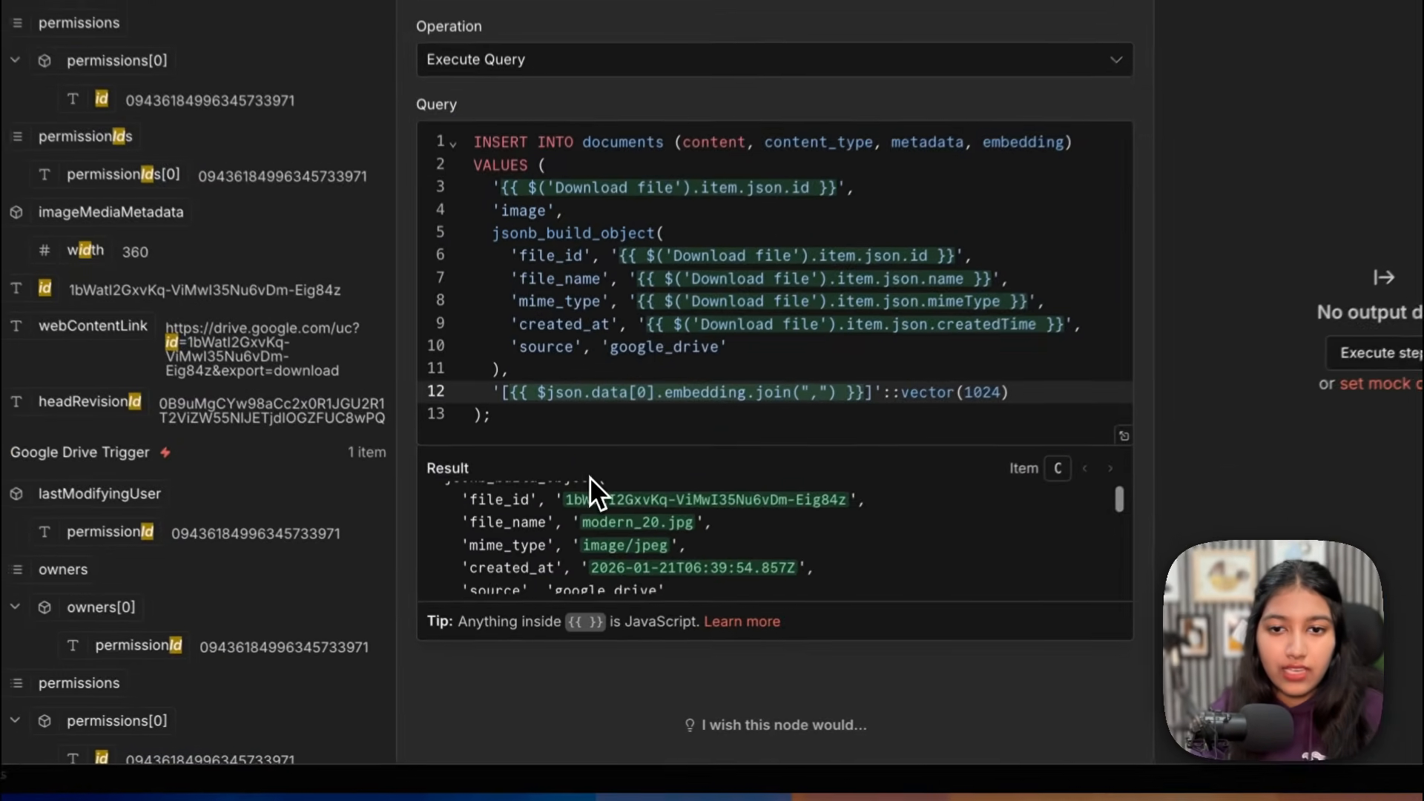
pyautogui.scroll(-5, 656, 547)
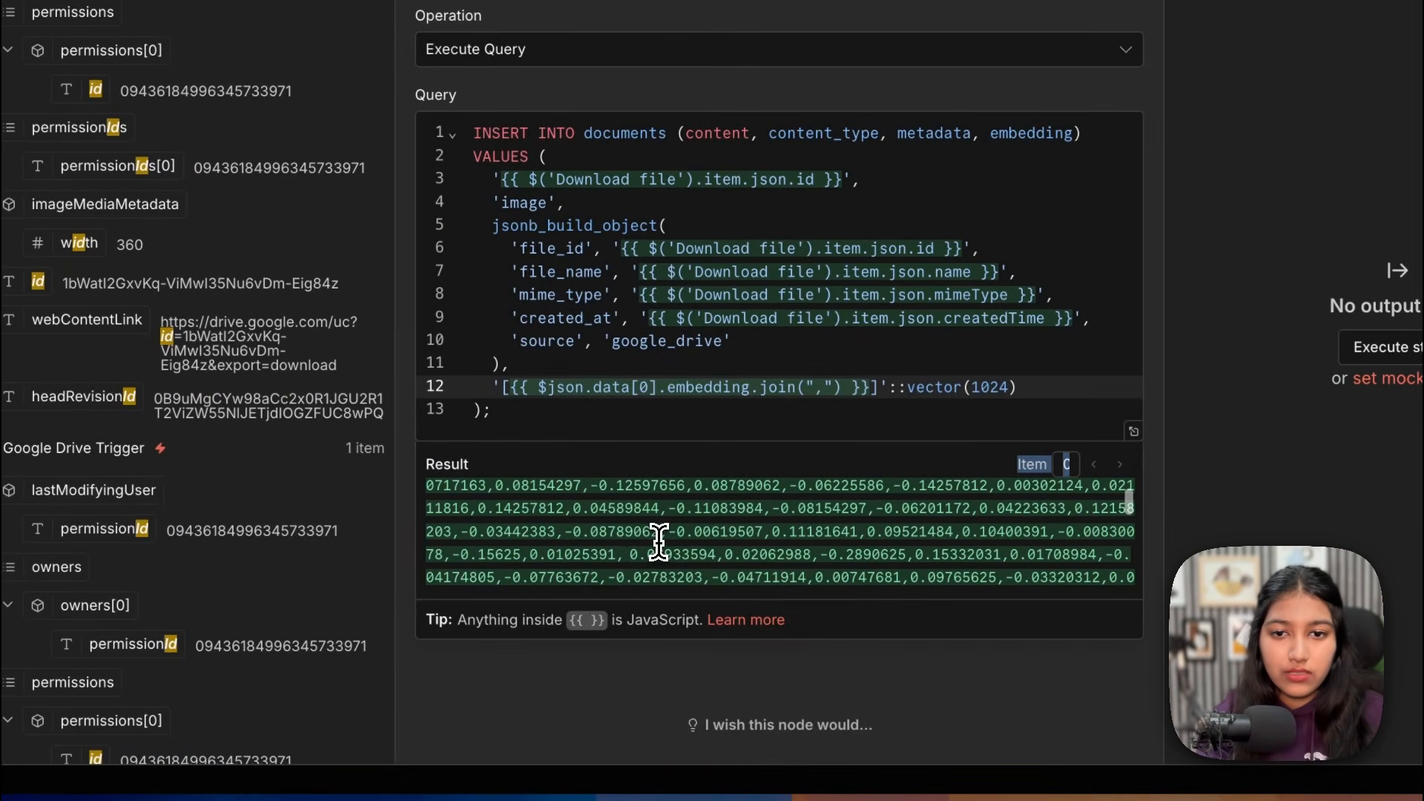
pyautogui.scroll(-3, 660, 547)
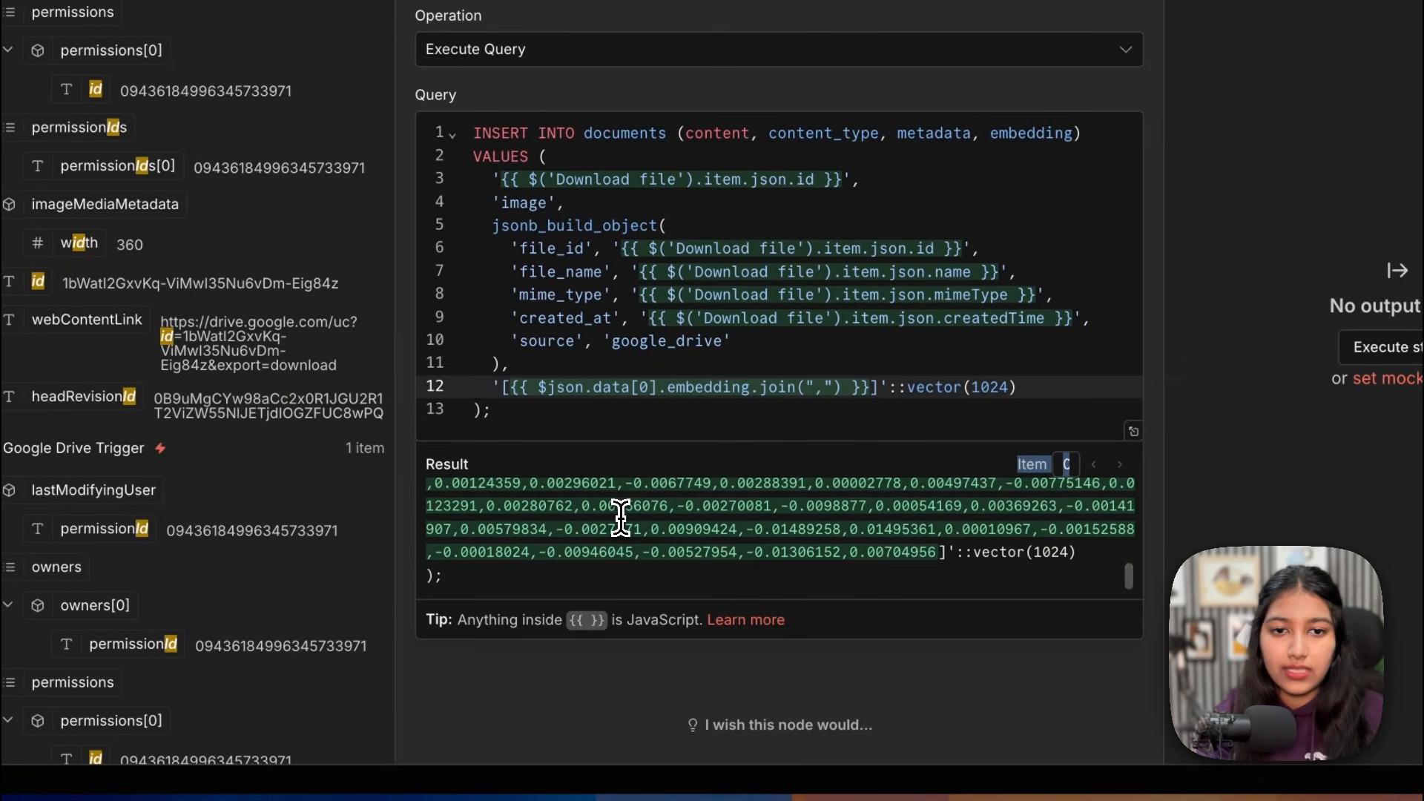
pyautogui.scroll(20, 622, 517)
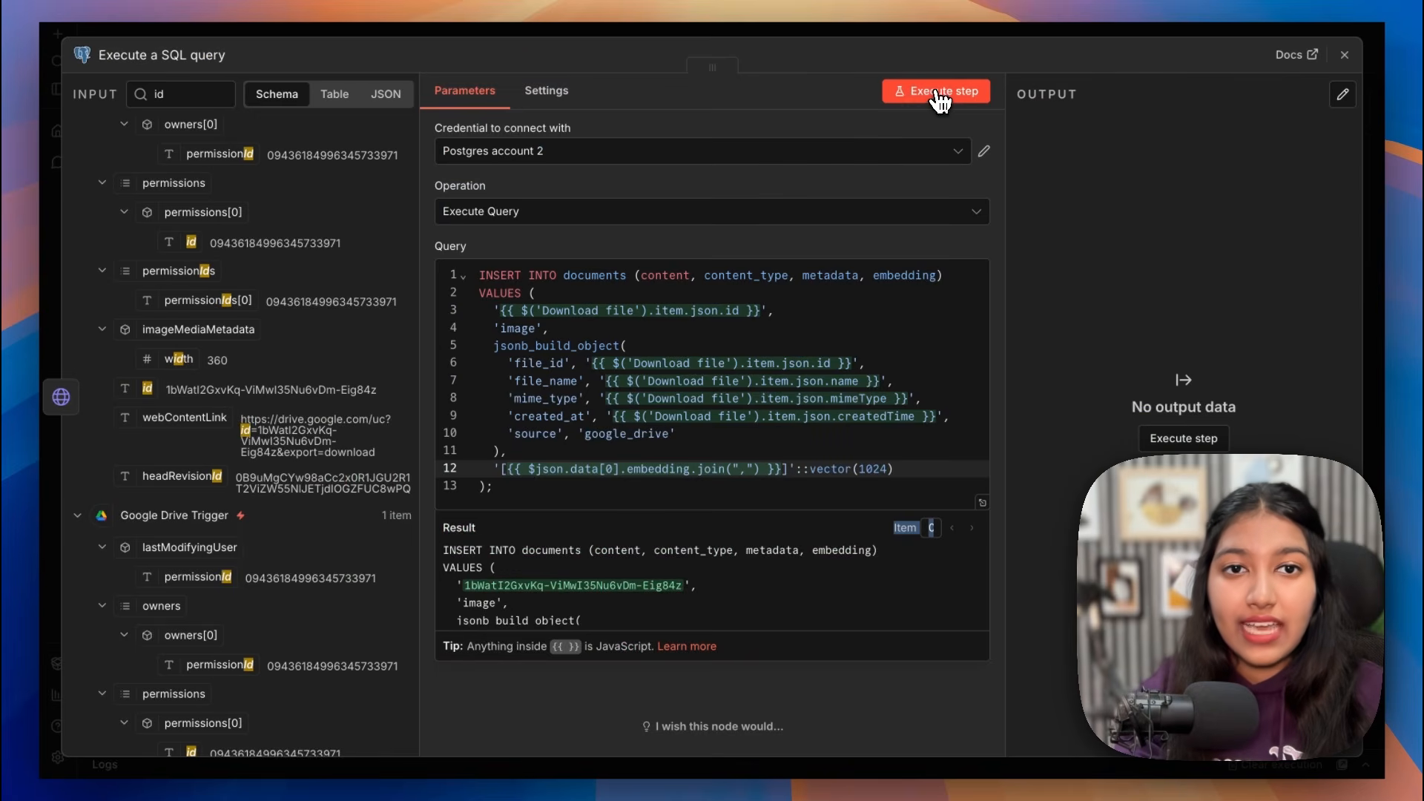
pyautogui.click(939, 92)
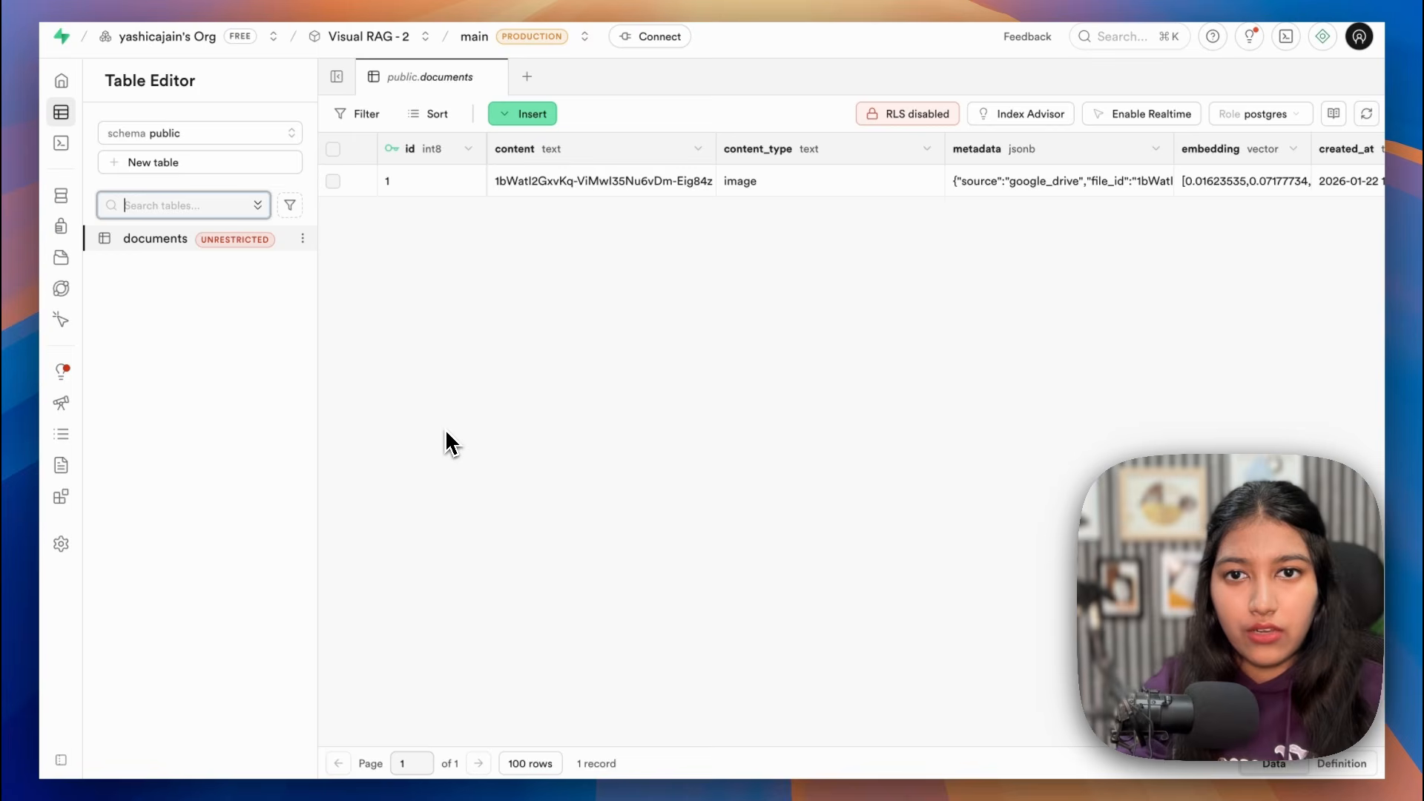
# Step: Switch to the Supabase documents table and inspect the new row's id, content and content_type, widening the content column
pyautogui.click(356, 236)
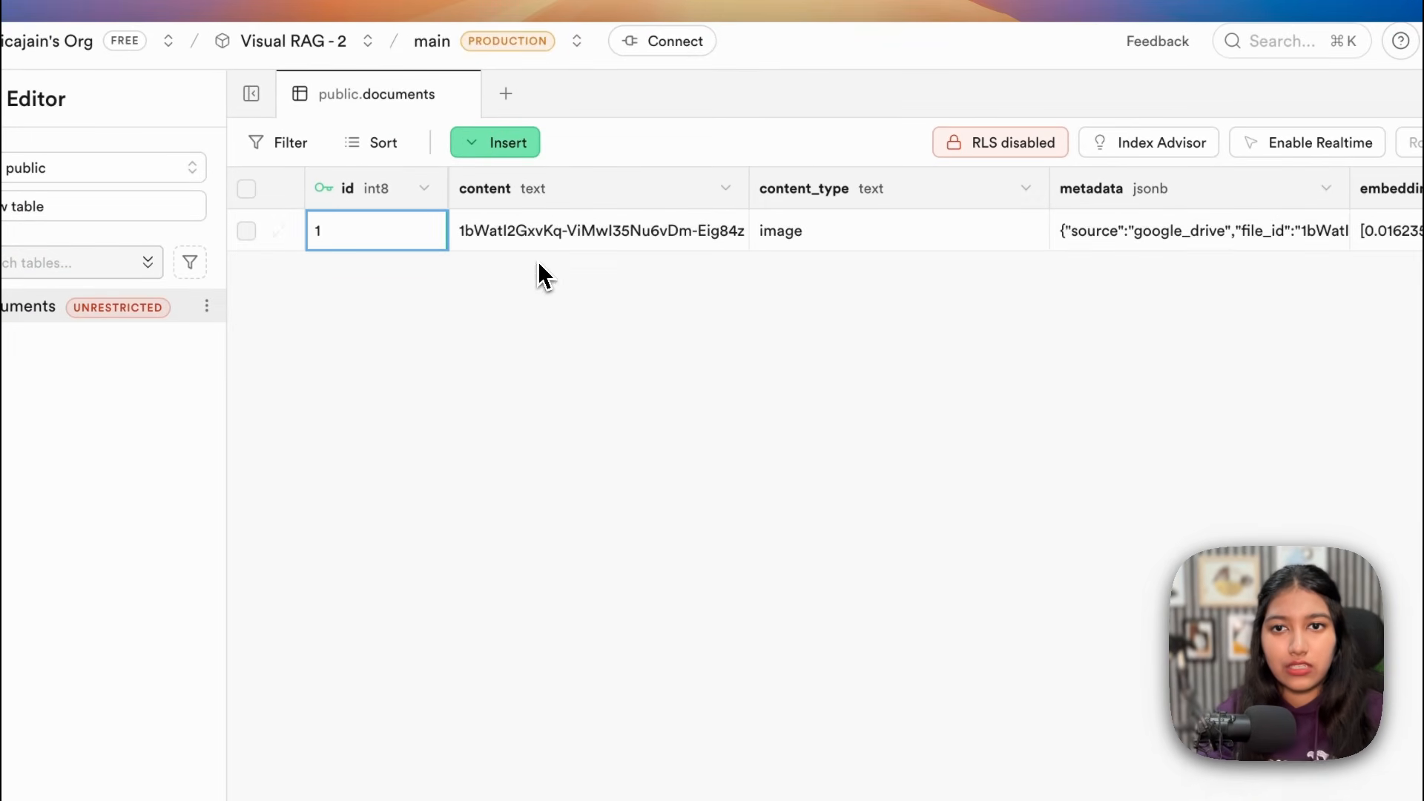
pyautogui.click(536, 239)
pyautogui.moveTo(748, 186); pyautogui.dragTo(777, 189)
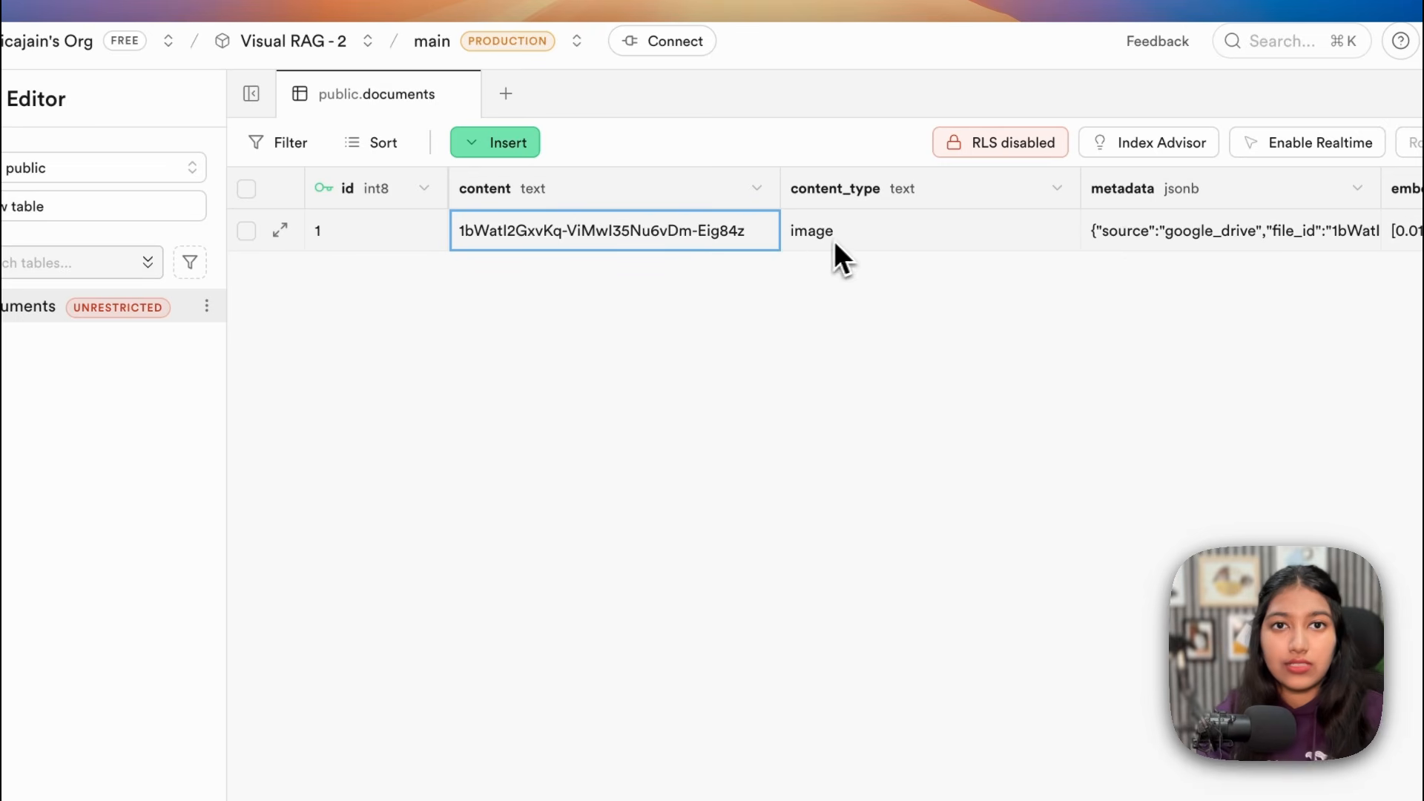
pyautogui.click(899, 228)
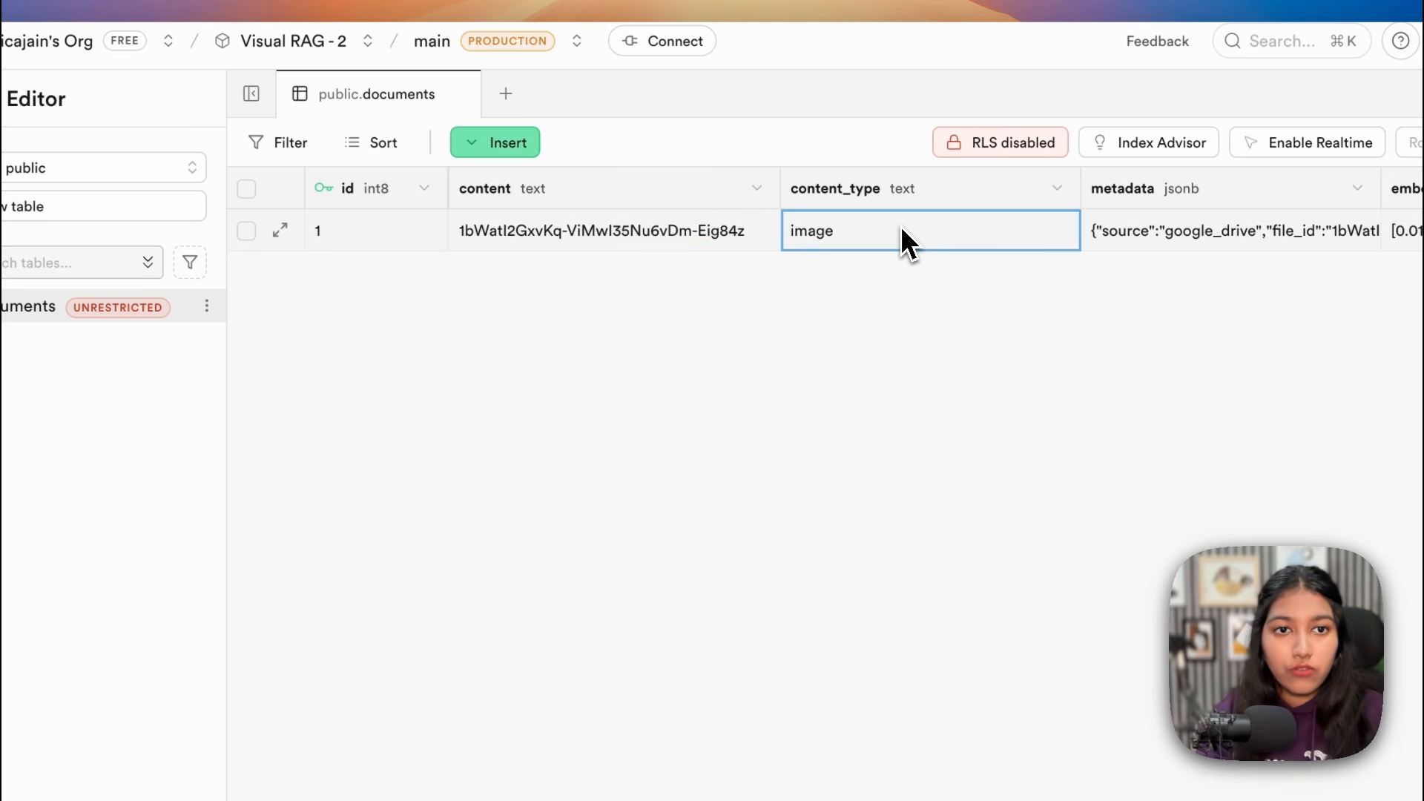
# Step: Widen the metadata column, open the row's metadata JSON to read its fields, and close it without changes
pyautogui.hscroll(5, 905, 238)
pyautogui.click(939, 193)
pyautogui.click(810, 198)
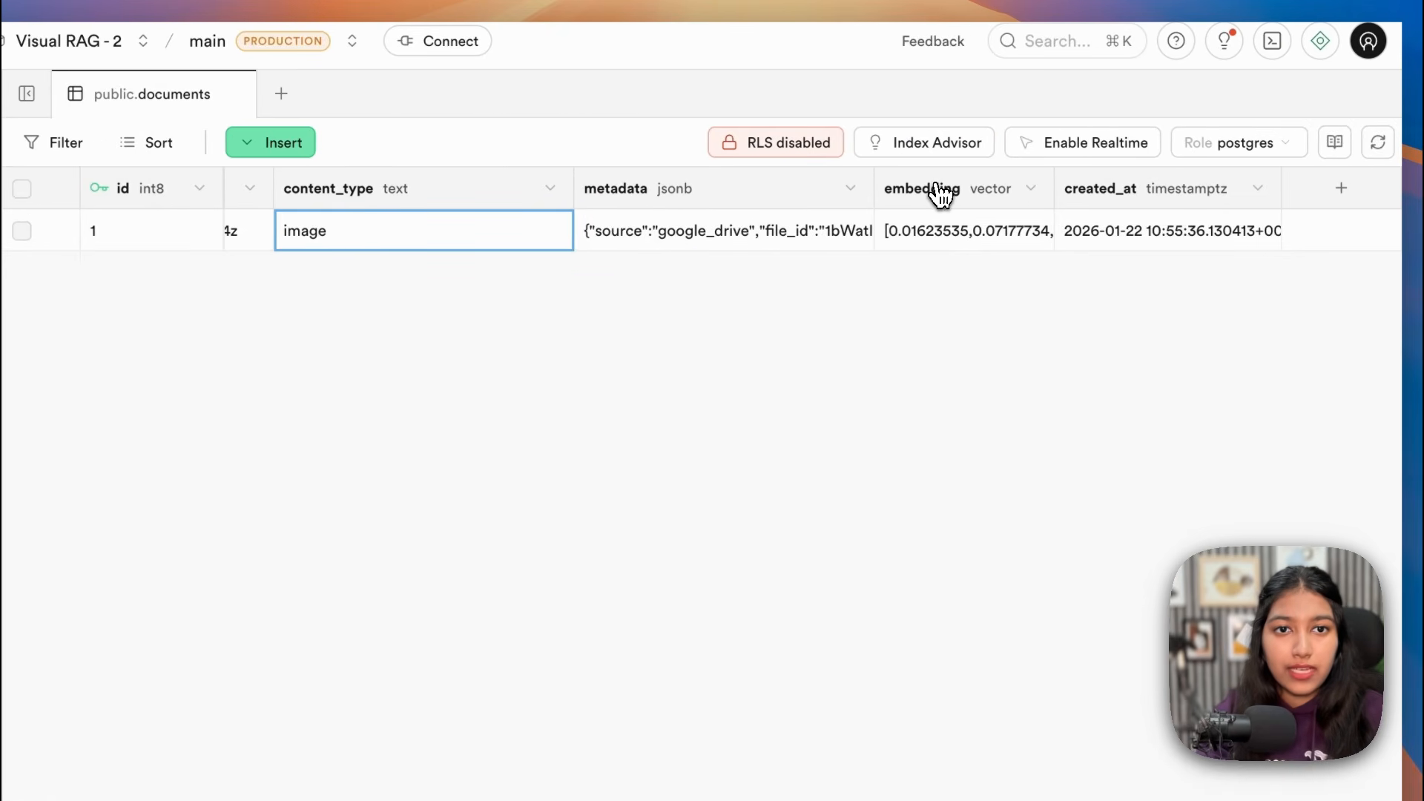
pyautogui.moveTo(882, 189); pyautogui.dragTo(1094, 190)
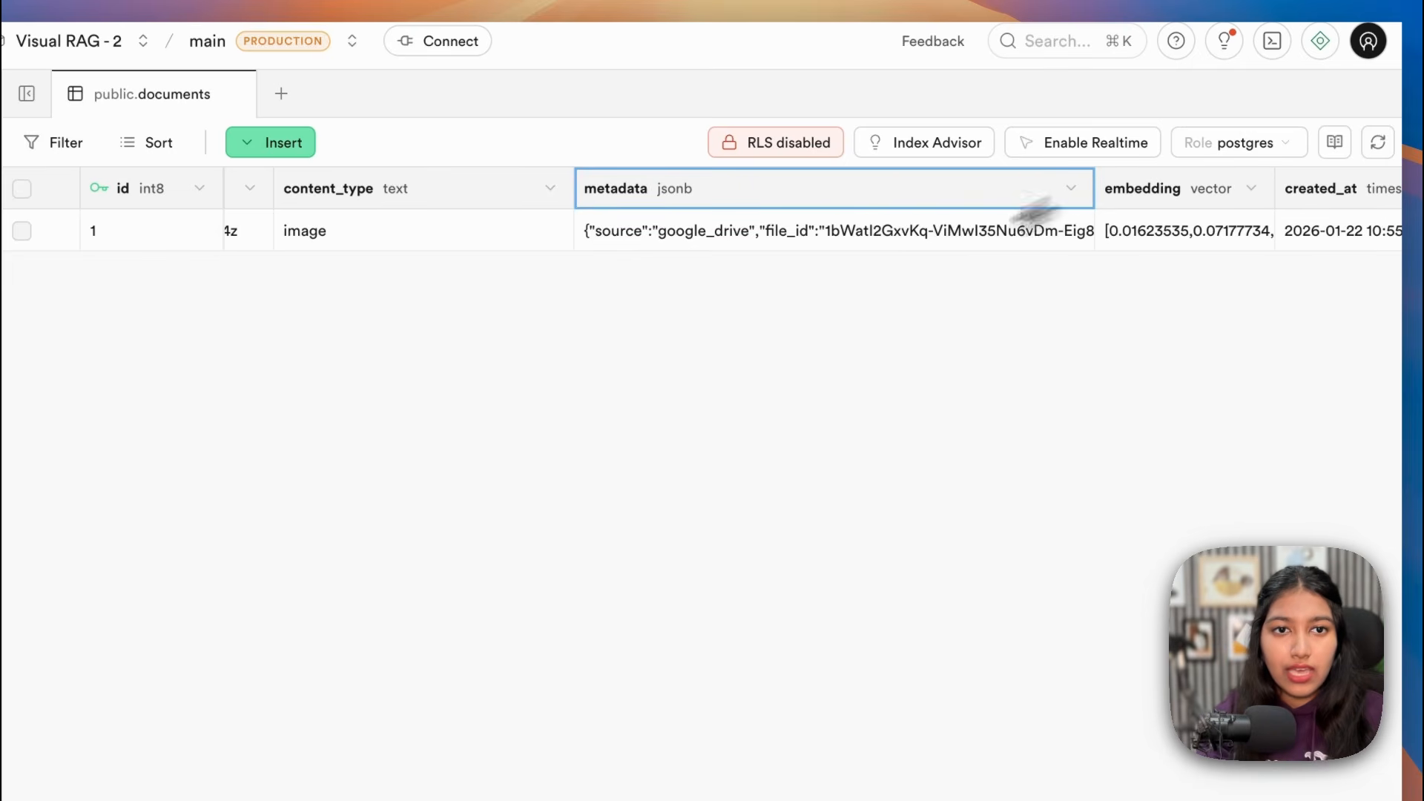
pyautogui.doubleClick(973, 244)
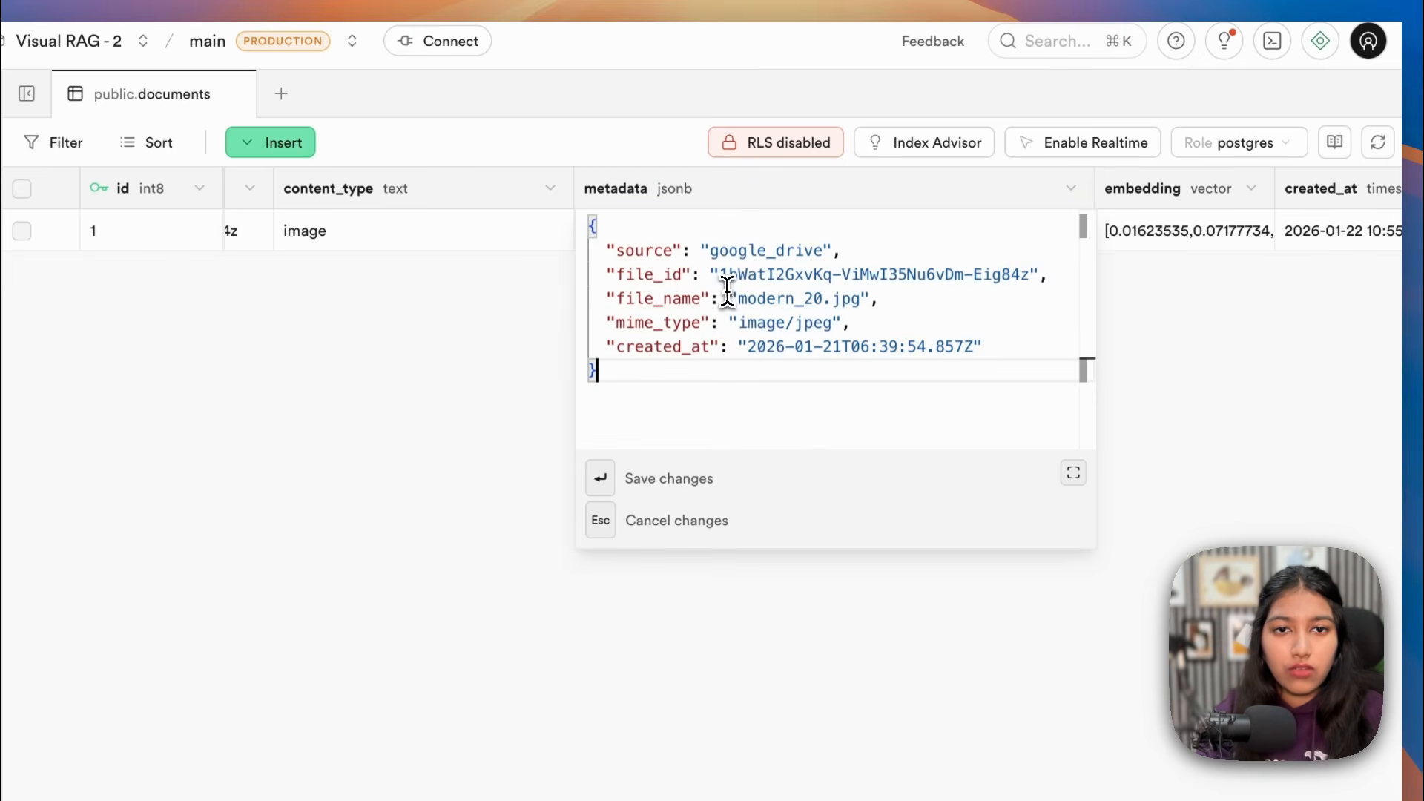
pyautogui.moveTo(726, 299); pyautogui.dragTo(864, 322)
pyautogui.click(1224, 358)
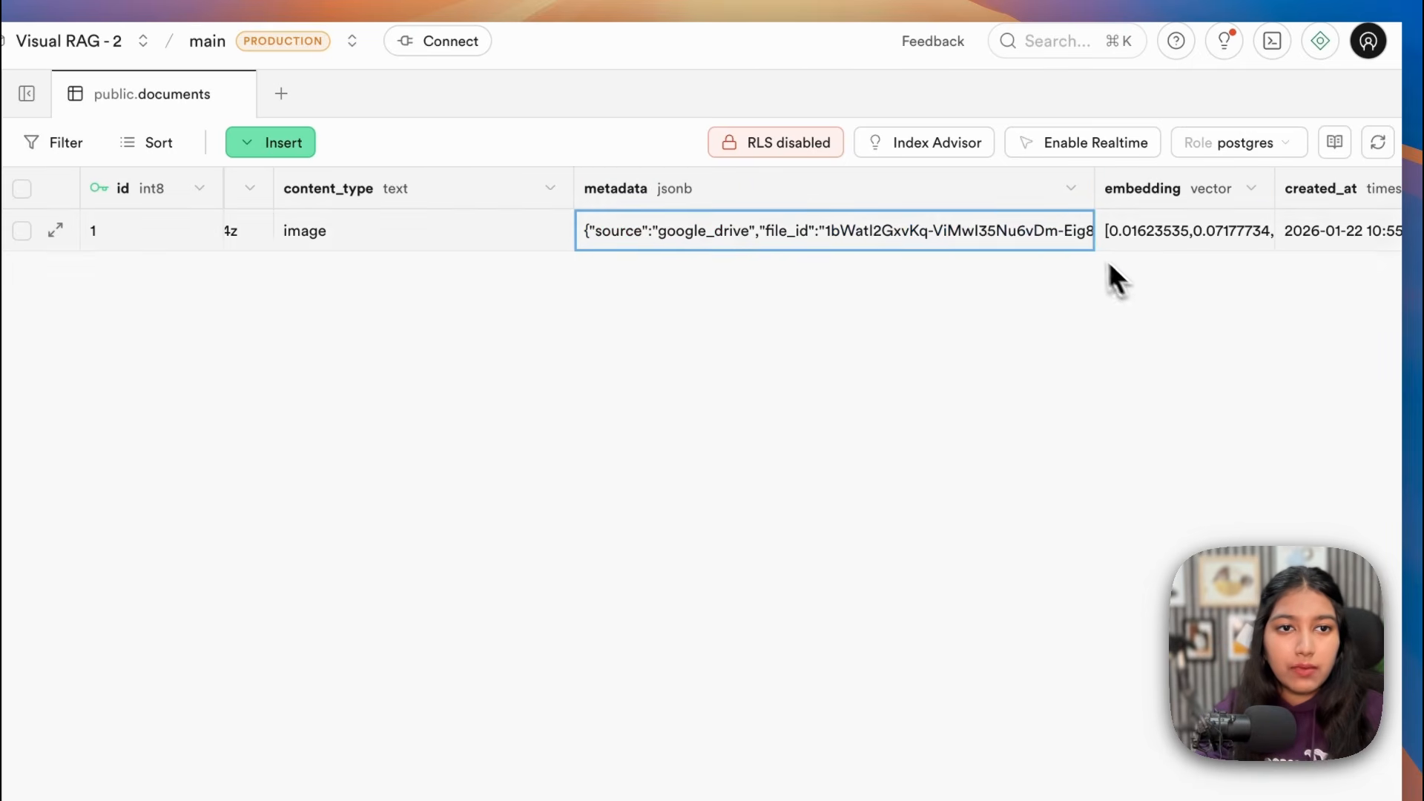
# Step: Widen the embedding column and inspect the row's vector and created_at values
pyautogui.hscroll(3, 1097, 271)
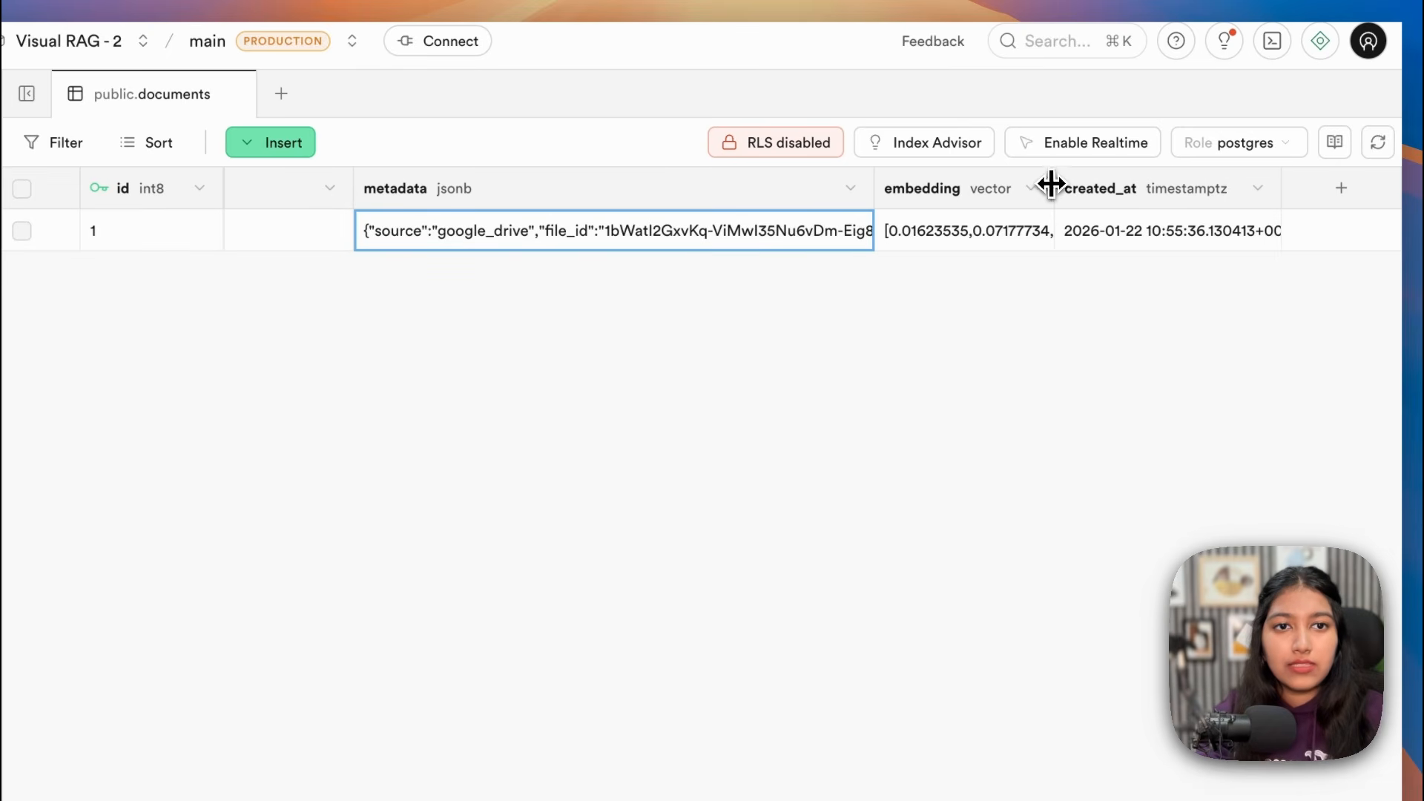
pyautogui.moveTo(1051, 184); pyautogui.dragTo(1399, 204)
pyautogui.click(1084, 226)
pyautogui.press('Right')
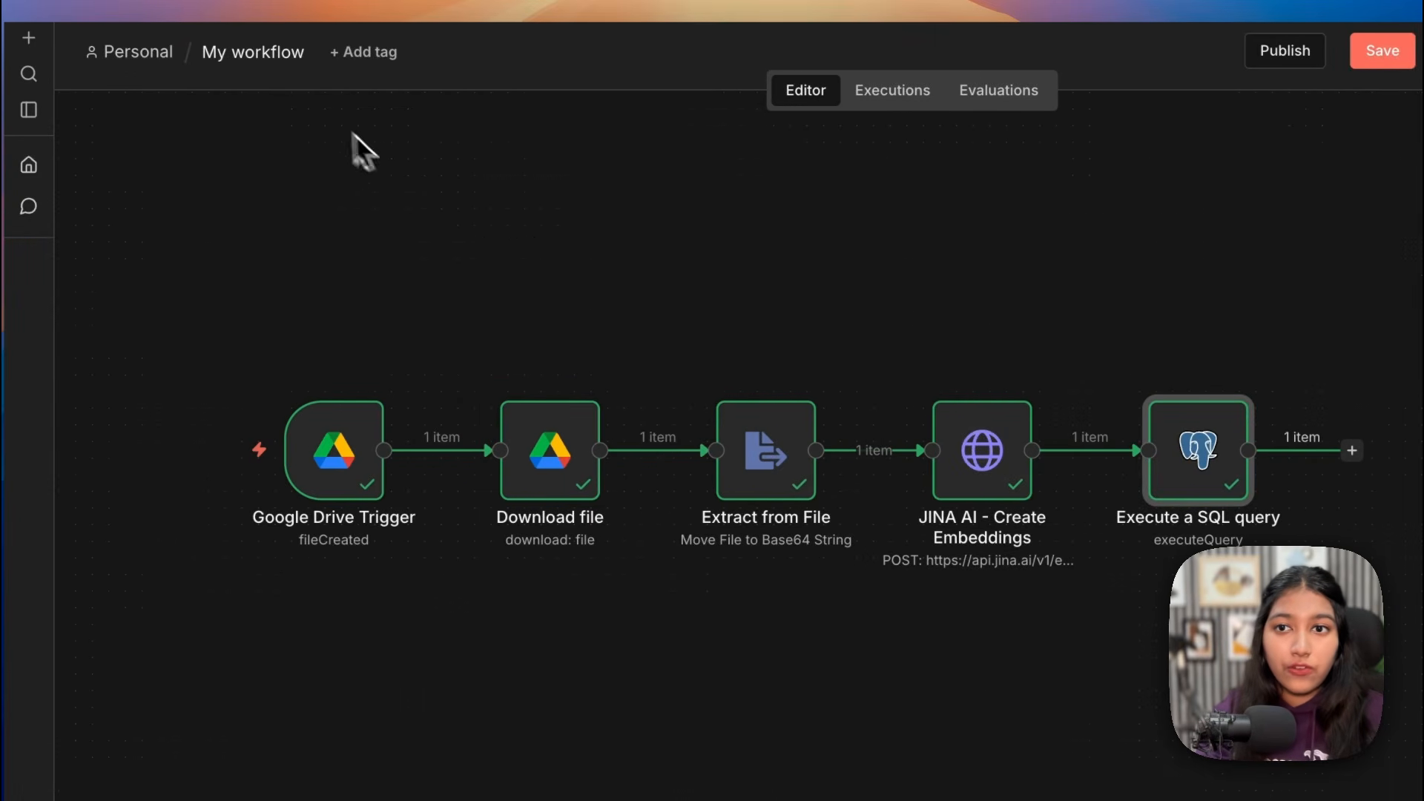
# Step: Rename the workflow to "Visual RAG: Upload" and save it
pyautogui.click(265, 49)
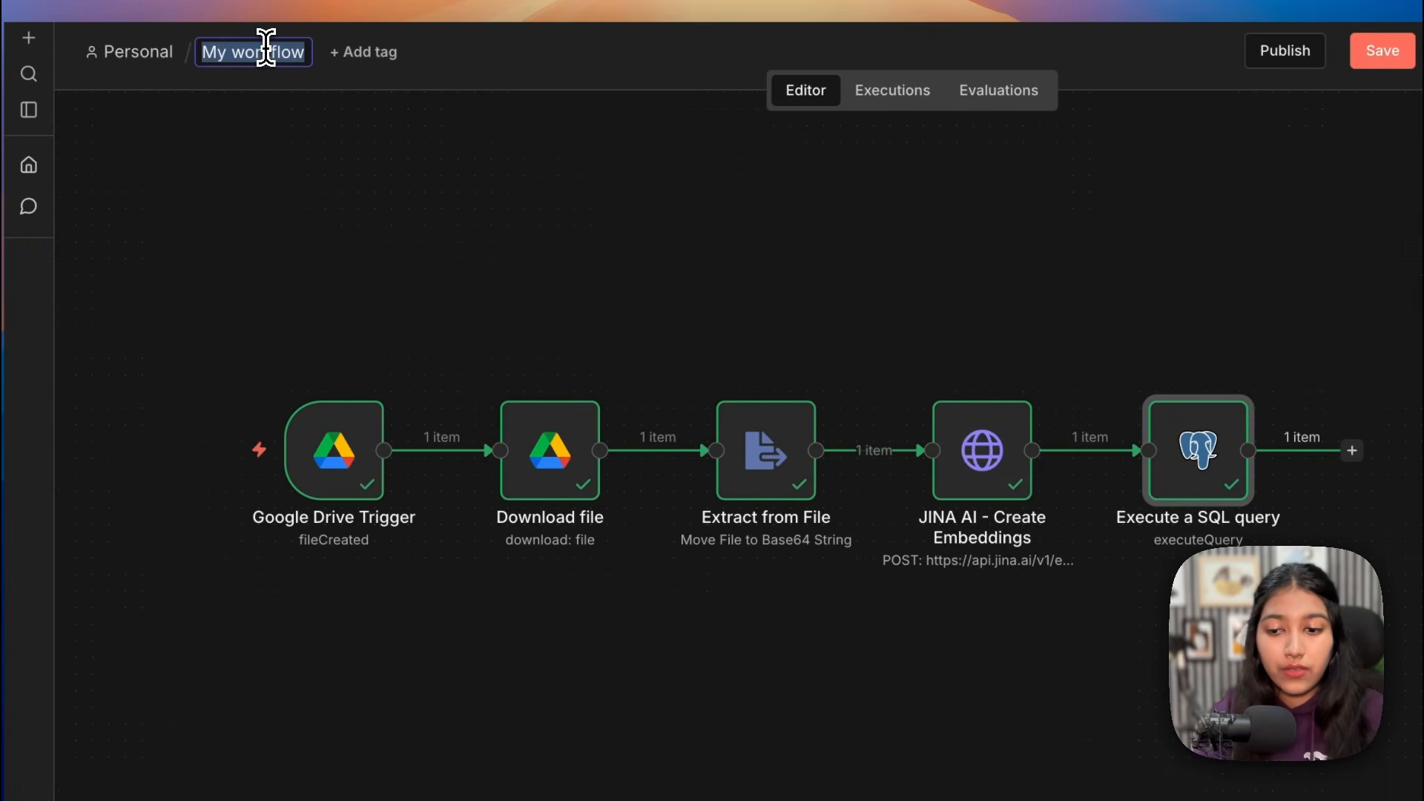
pyautogui.write('U')
pyautogui.write('isu')
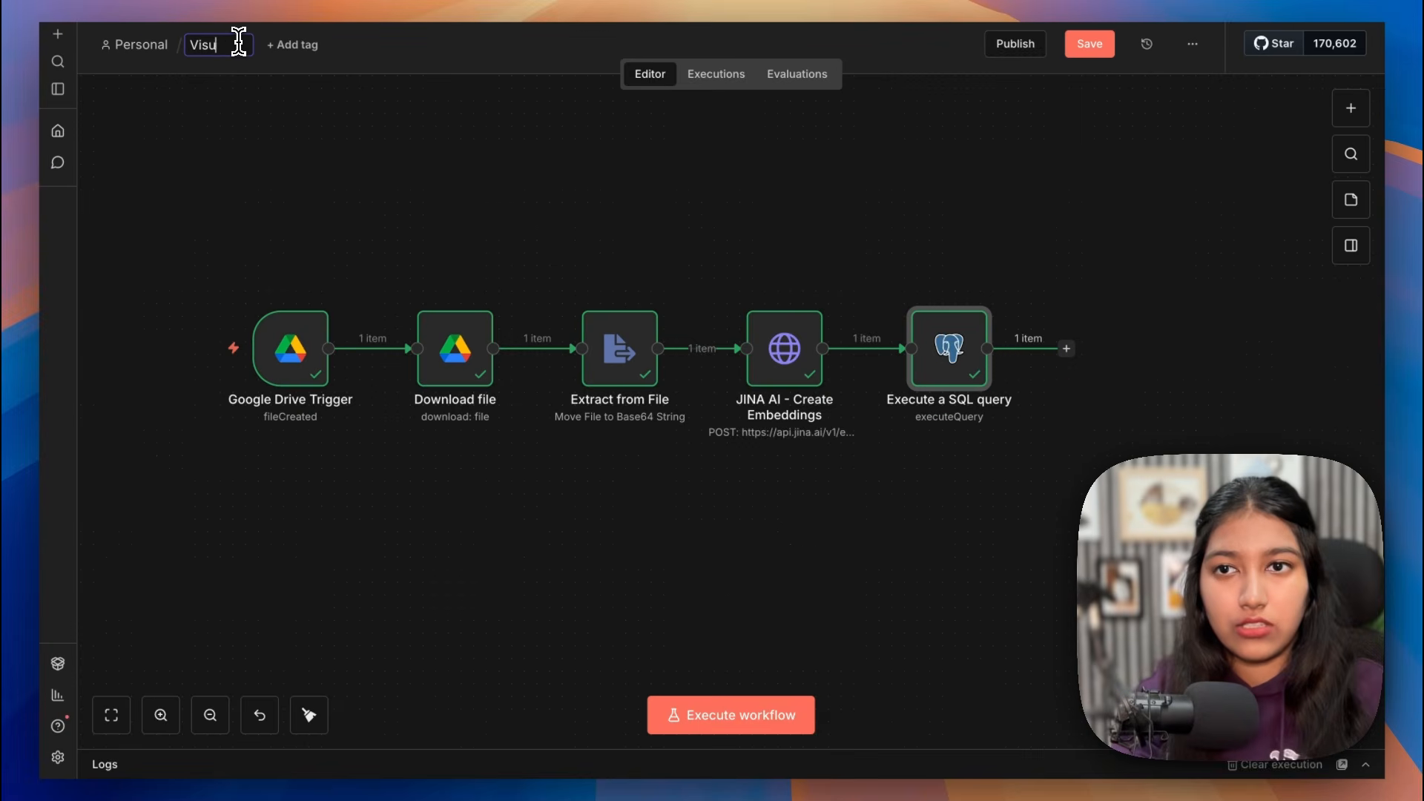
pyautogui.write('al RAG - Upload')
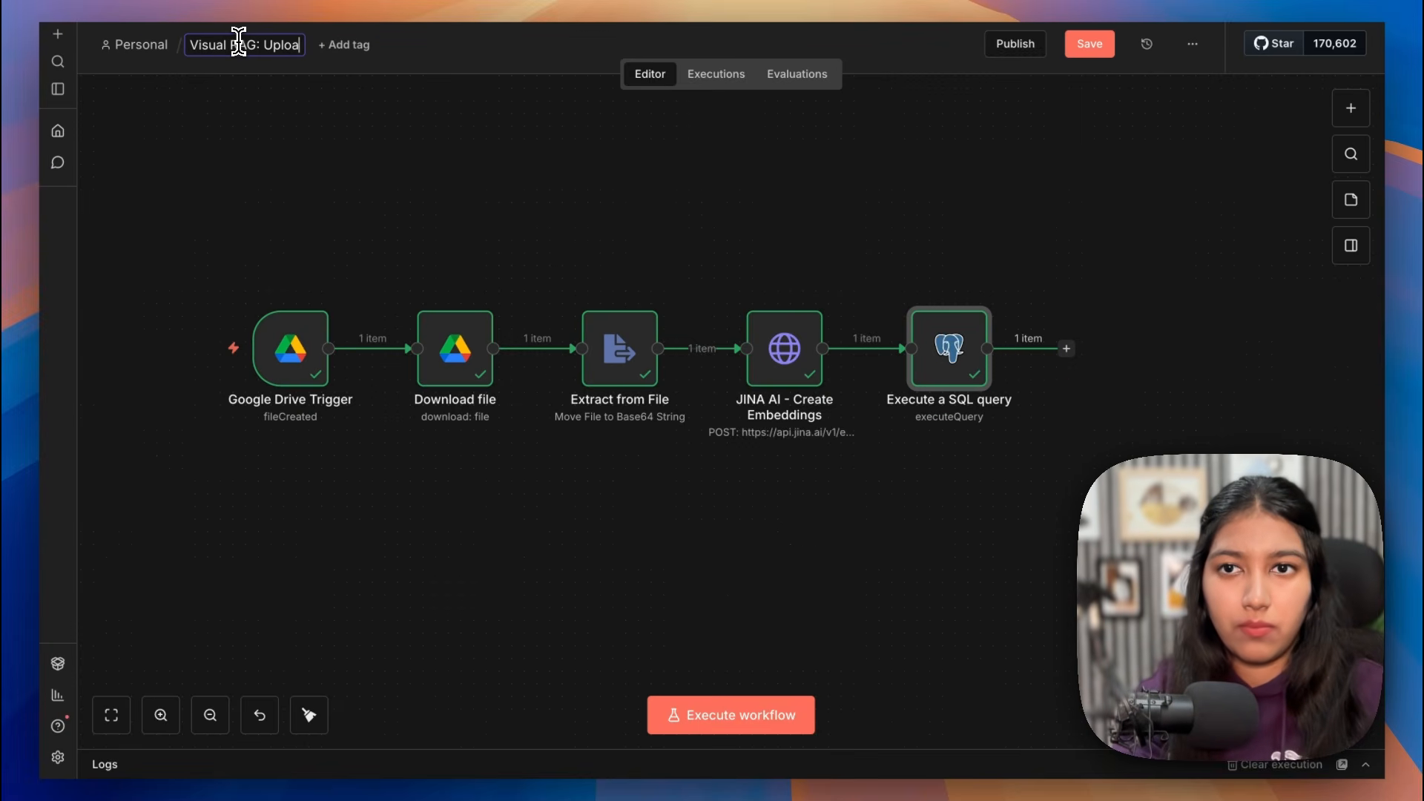
pyautogui.click(1077, 48)
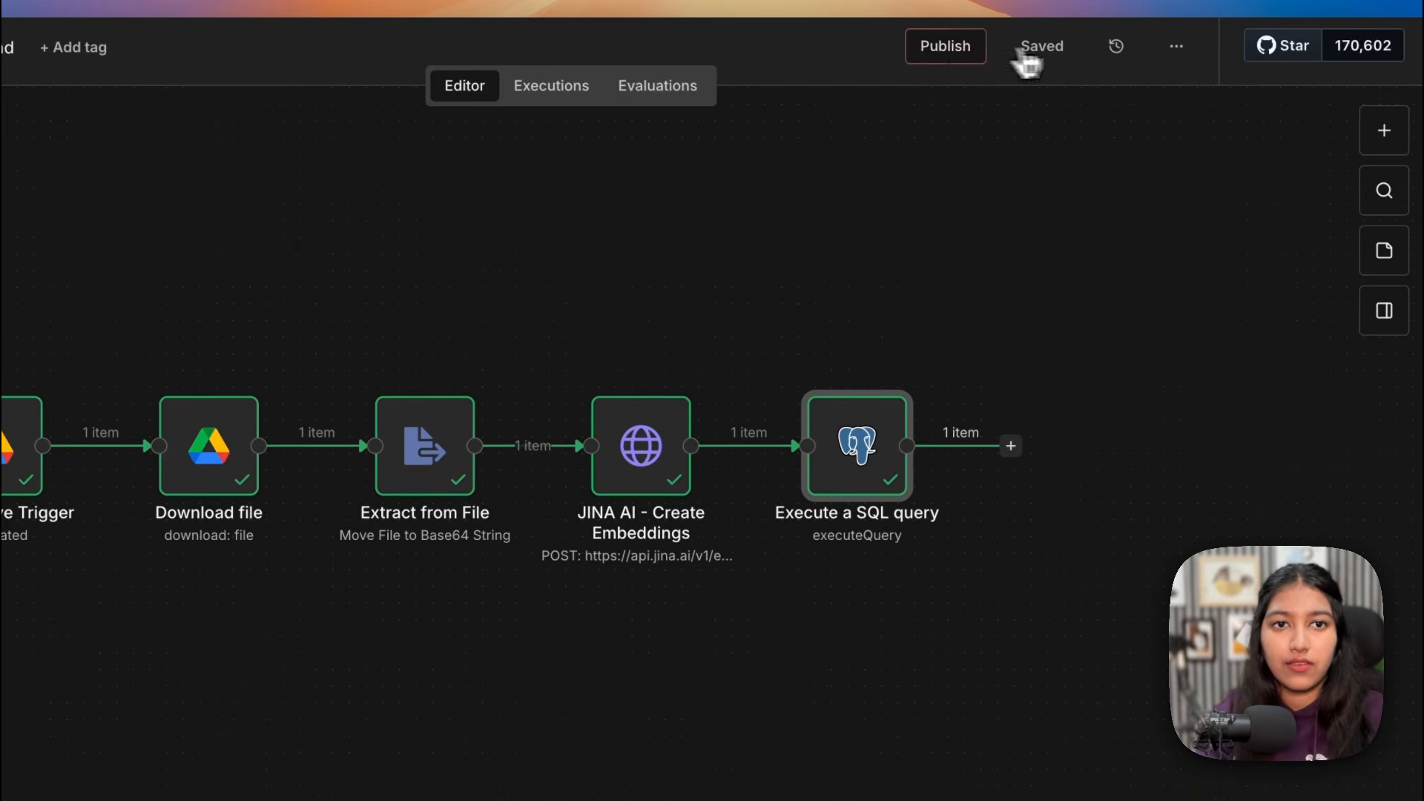
# Step: Publish the Visual RAG: Upload workflow under its default version name and dismiss the confirmation
pyautogui.click(945, 48)
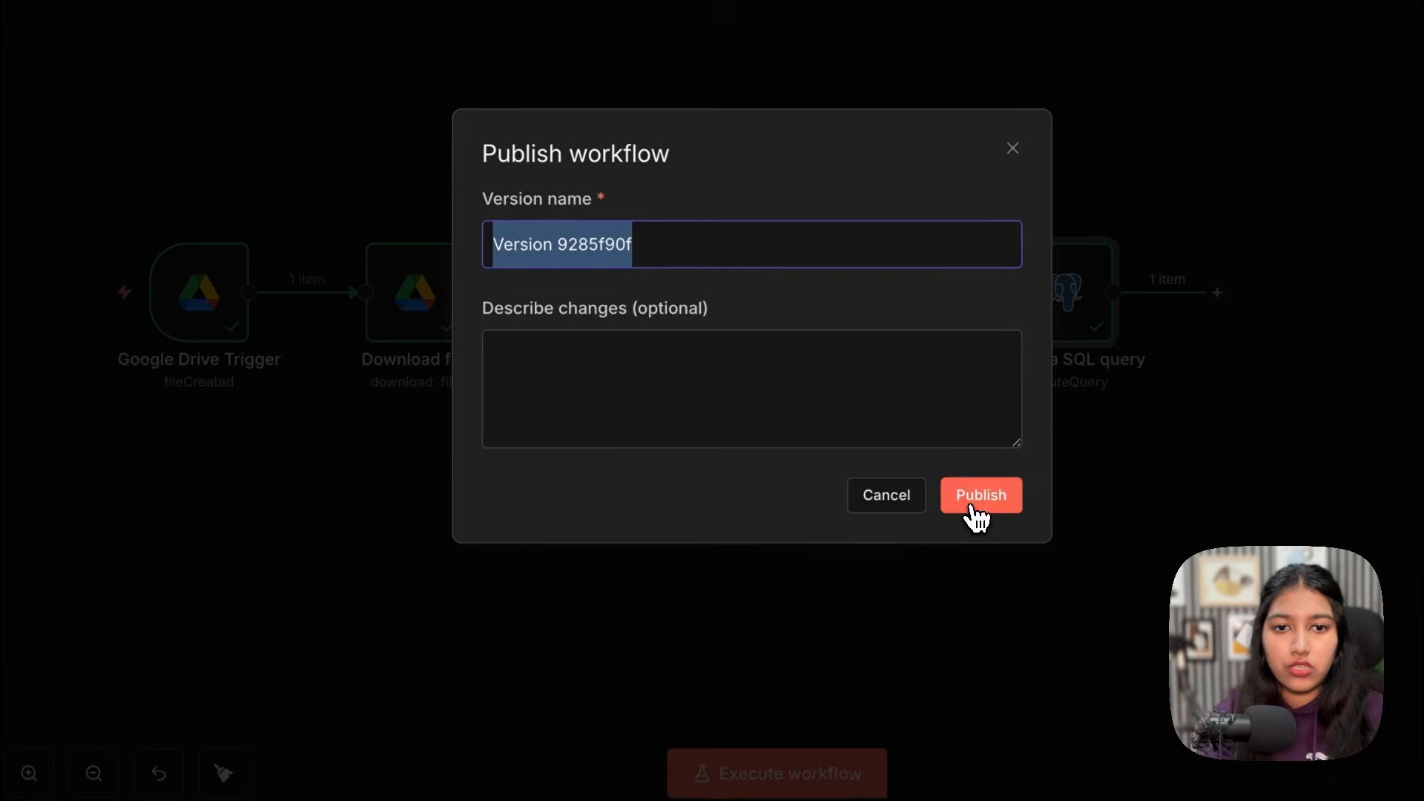
pyautogui.click(976, 503)
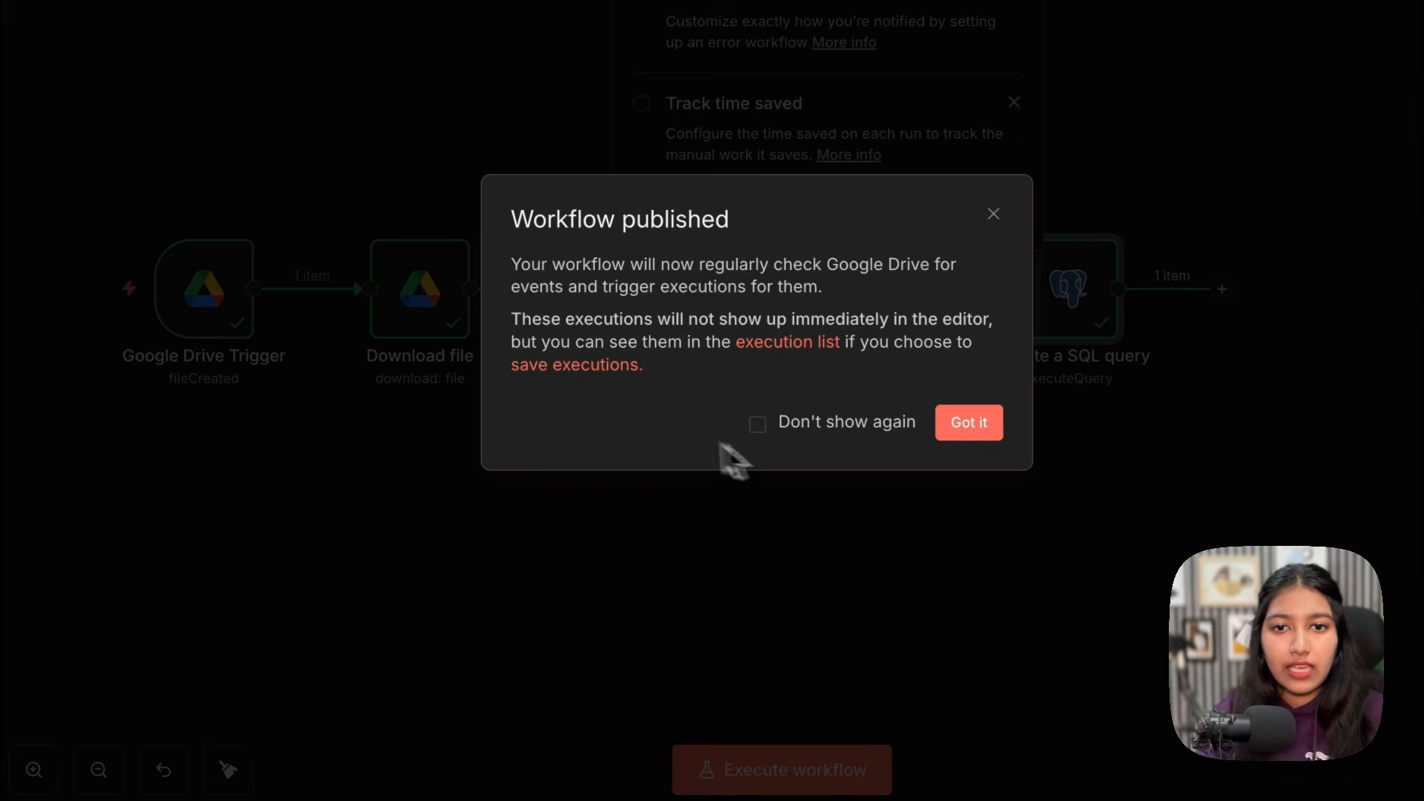
pyautogui.click(964, 421)
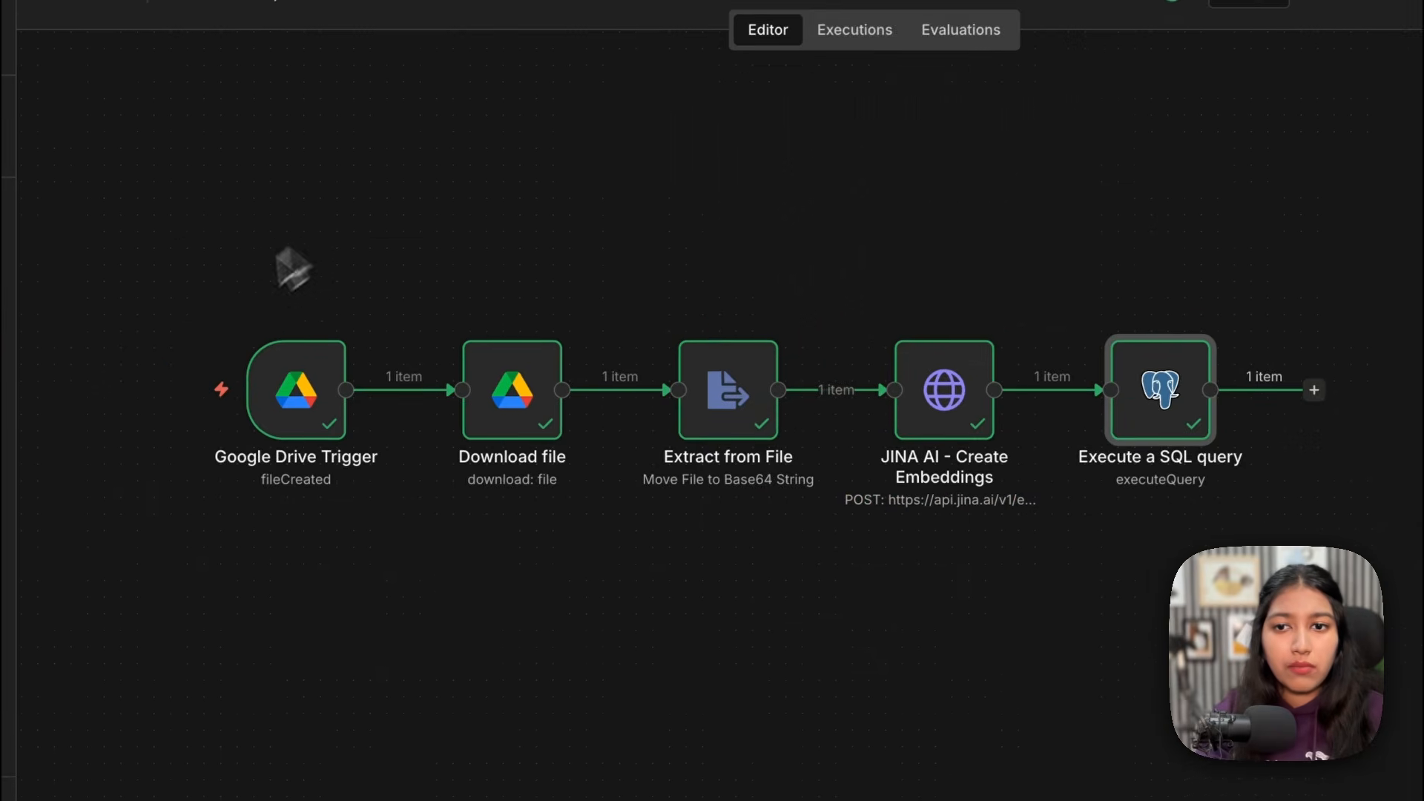
# Step: Open modern_3.jpg in the Drive trigger folder, check the workflow's latest execution, and read through the Google Drive Trigger output
pyautogui.moveTo(362, 457)
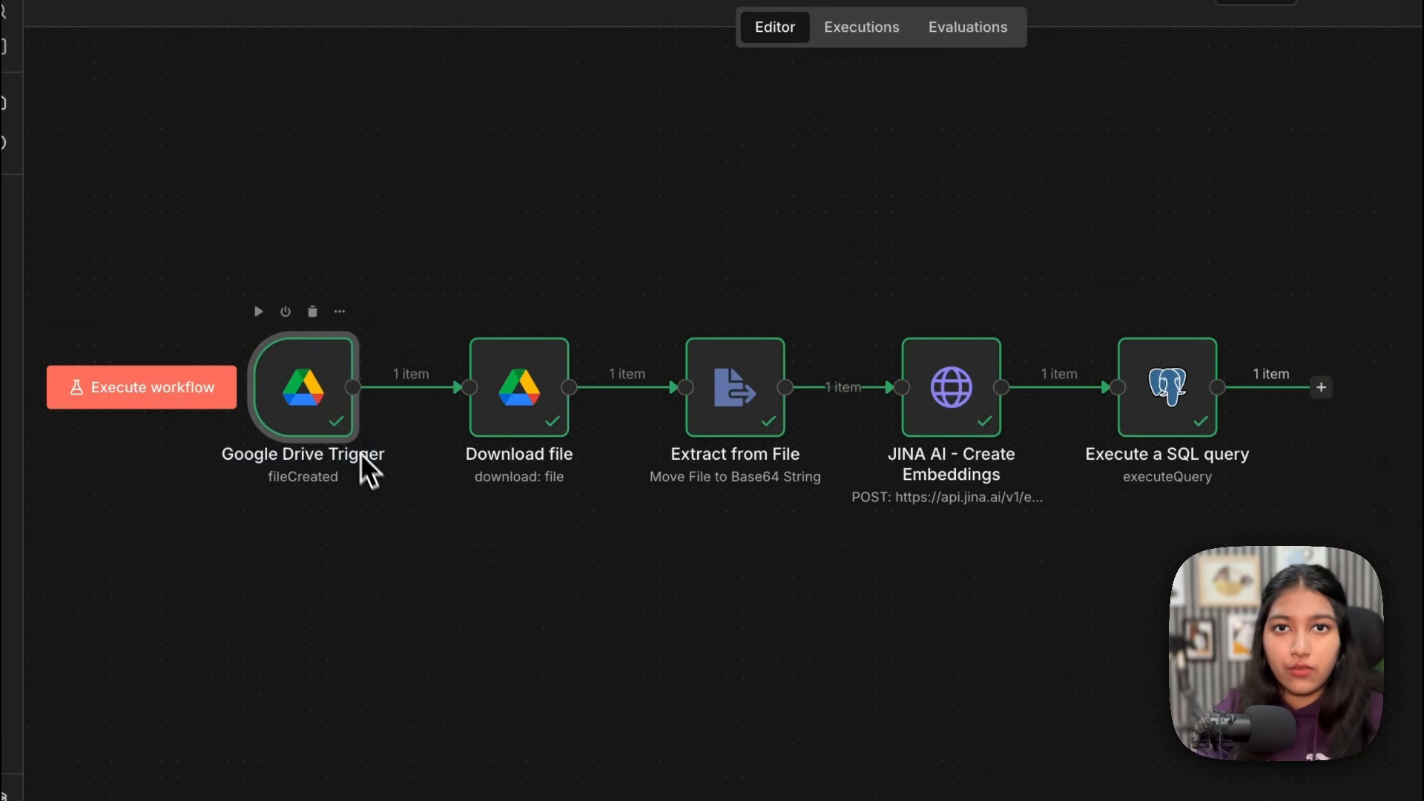
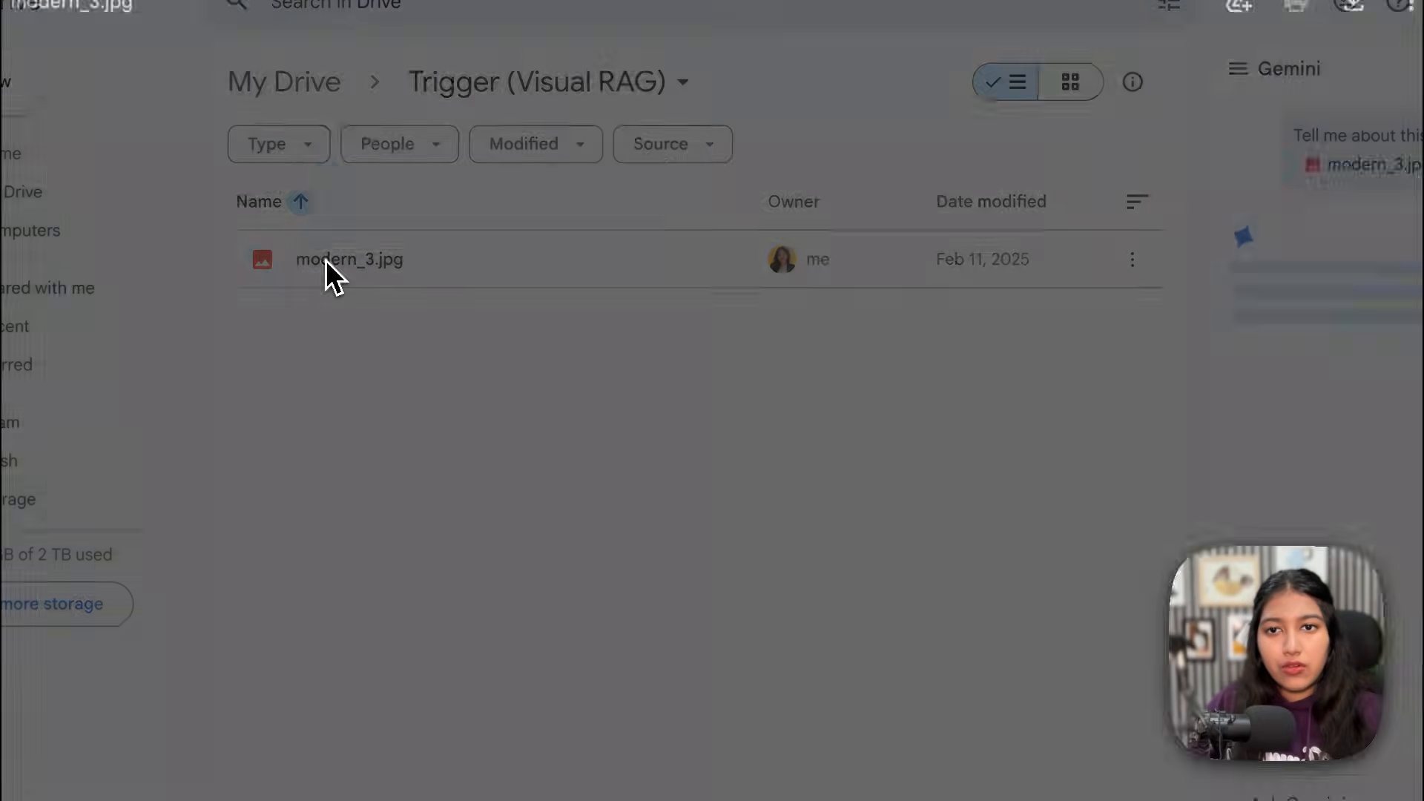
pyautogui.doubleClick(326, 260)
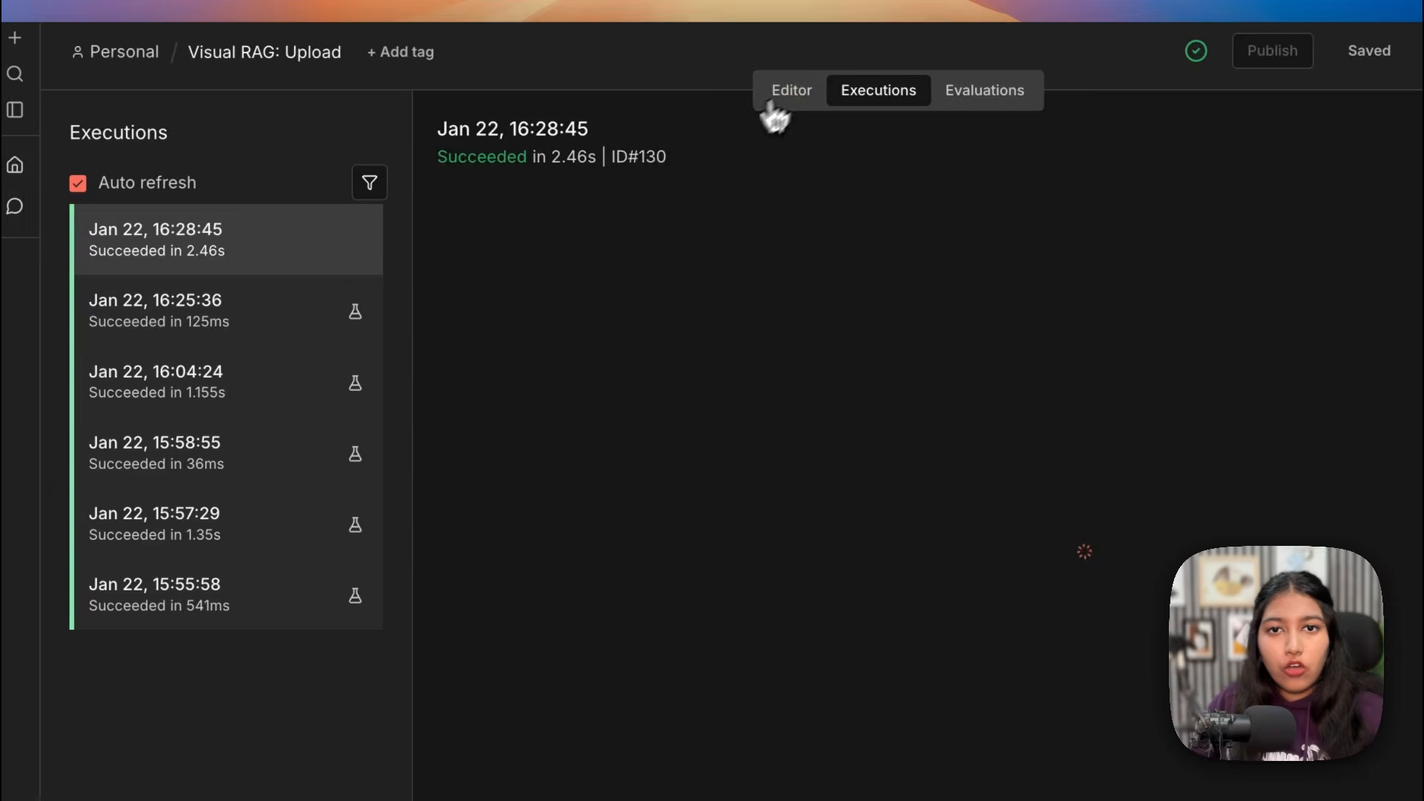
pyautogui.click(793, 92)
pyautogui.click(846, 97)
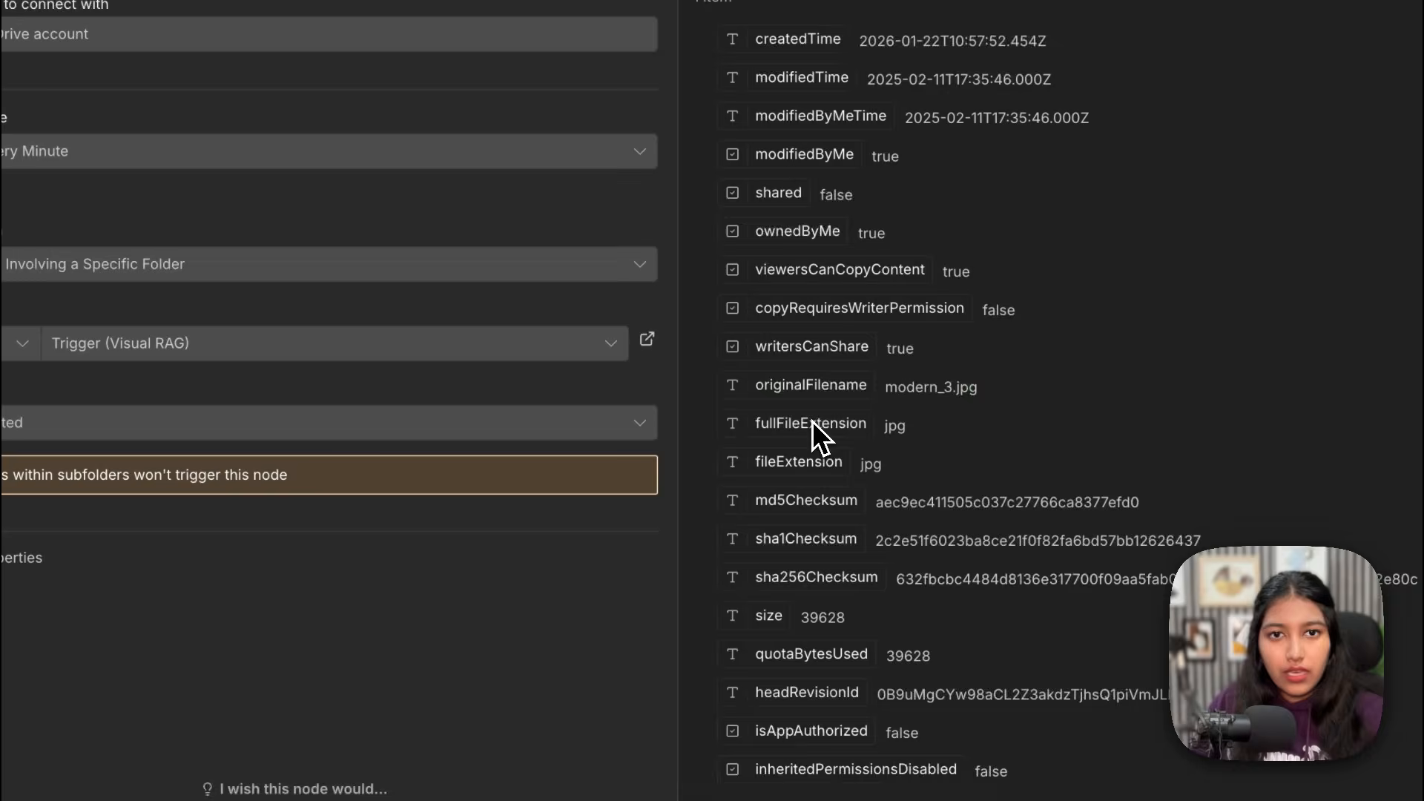
pyautogui.scroll(5, 812, 421)
pyautogui.scroll(8, 749, 444)
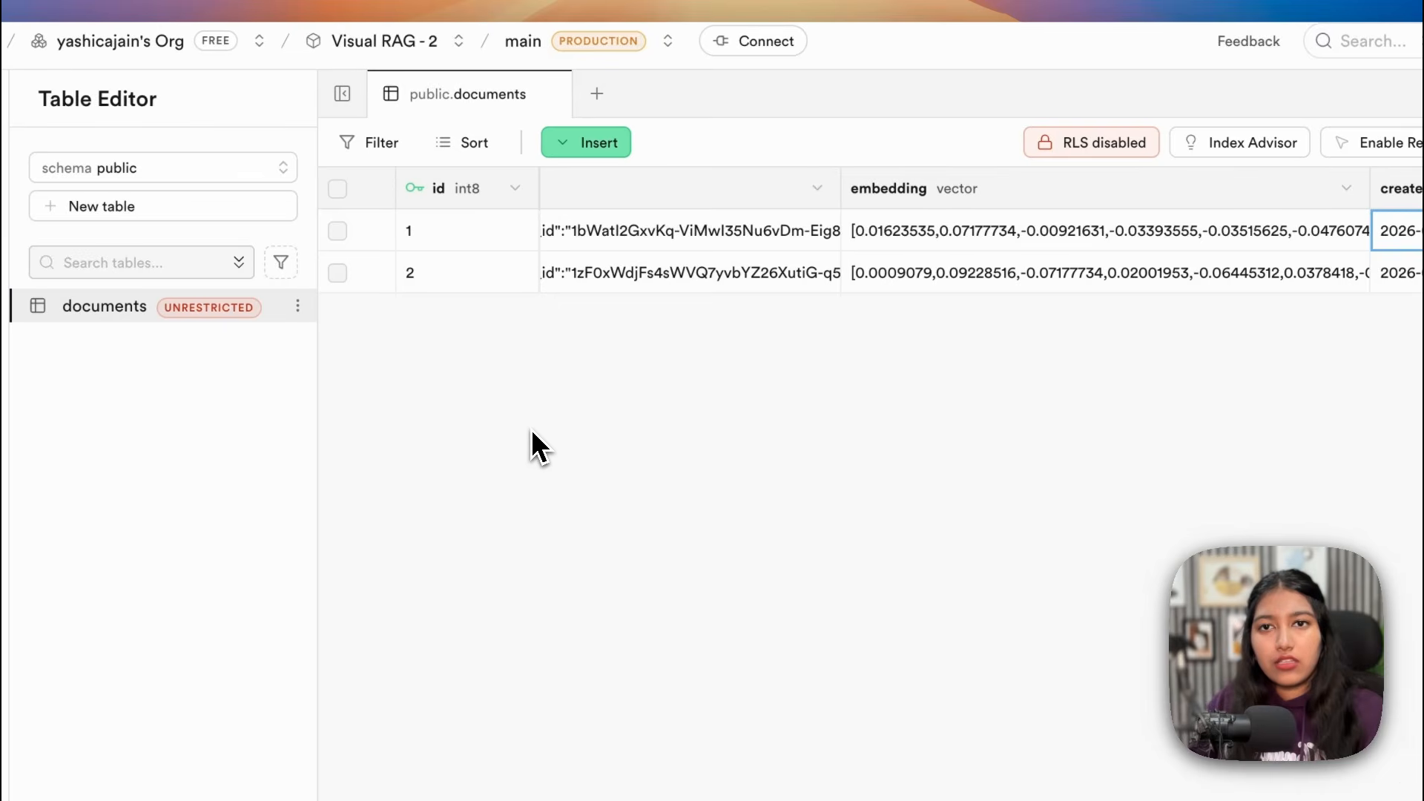
# Step: Reload the Supabase documents table and inspect the second row
pyautogui.press('super+r')
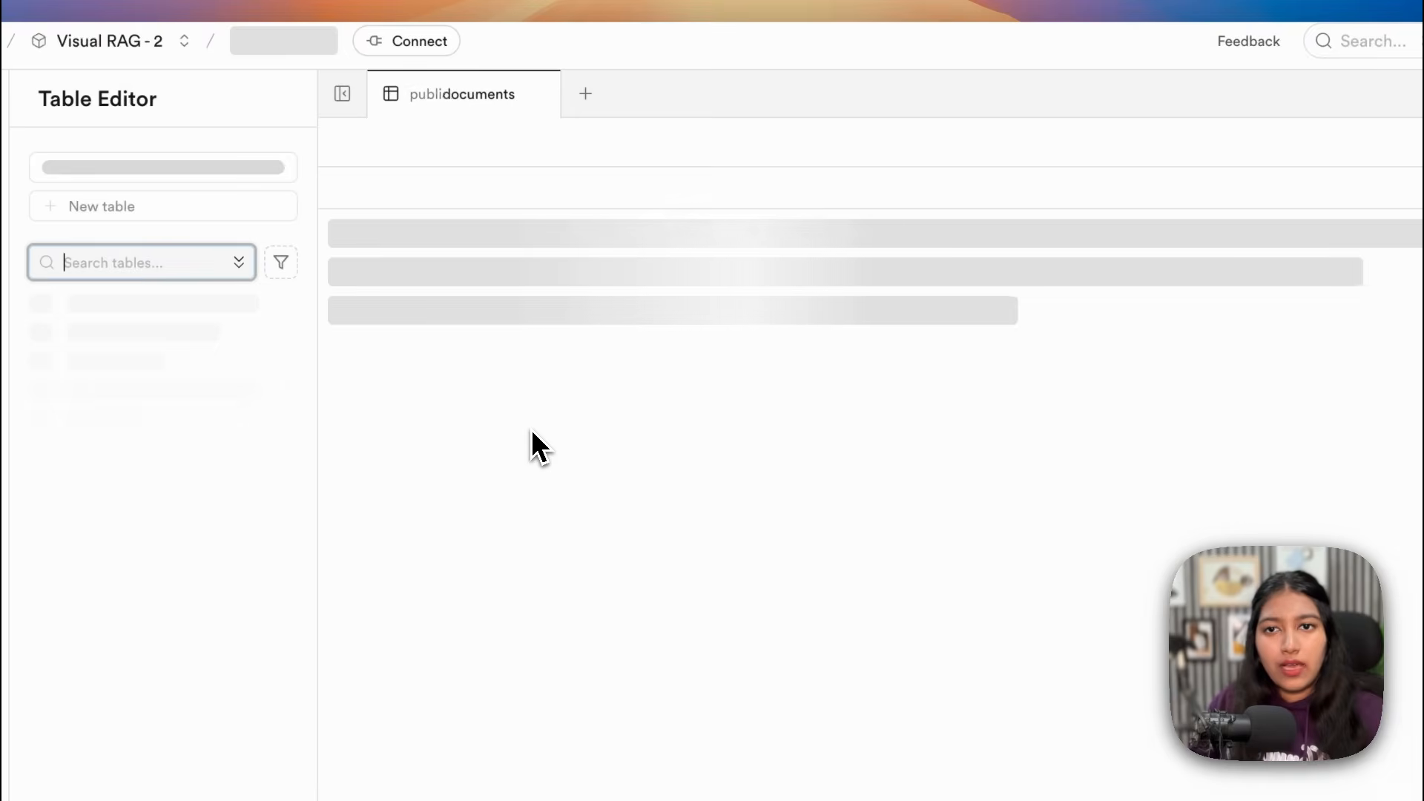
pyautogui.click(445, 276)
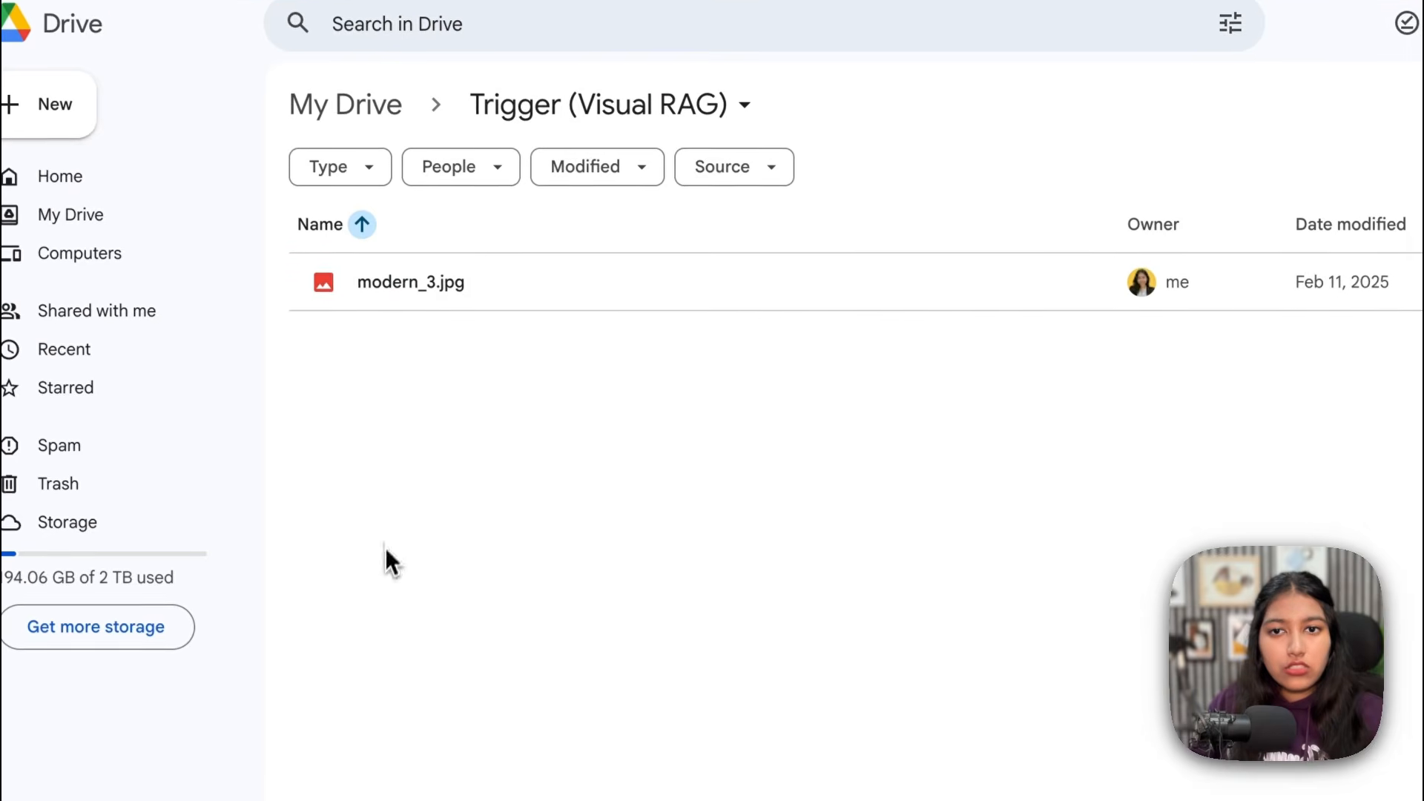
pyautogui.moveTo(383, 549); pyautogui.dragTo(666, 229)
pyautogui.click(627, 434)
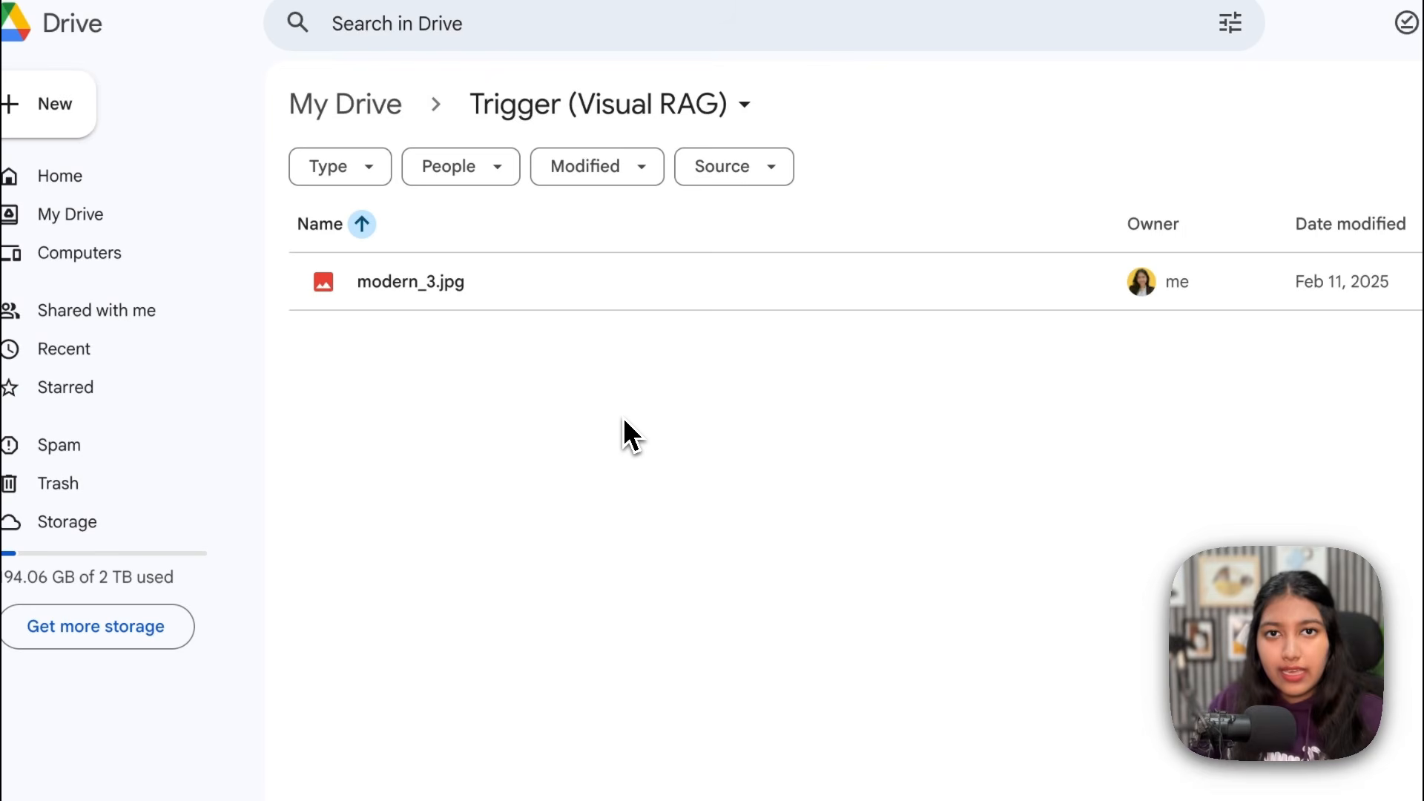
pyautogui.moveTo(198, 213); pyautogui.dragTo(1171, 563)
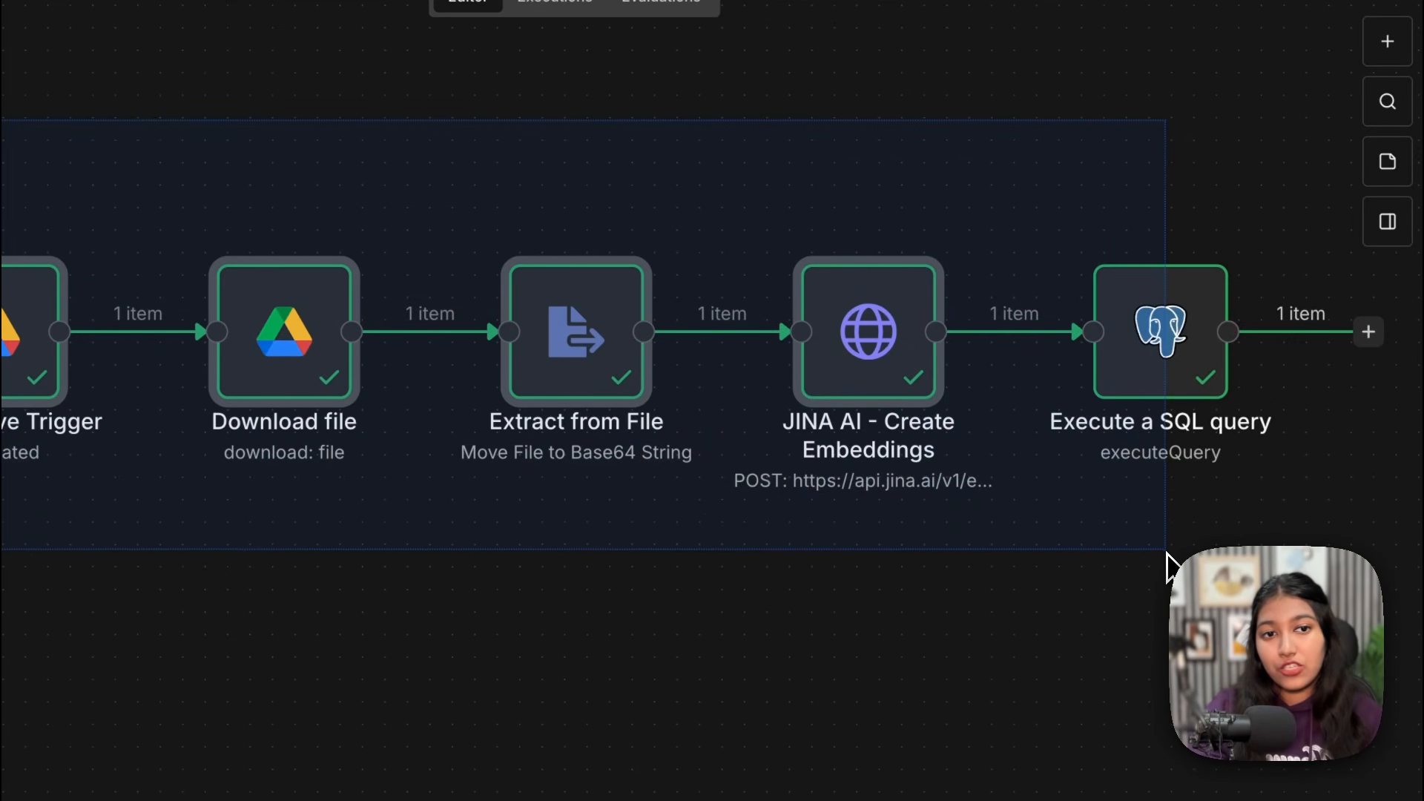
pyautogui.click(987, 577)
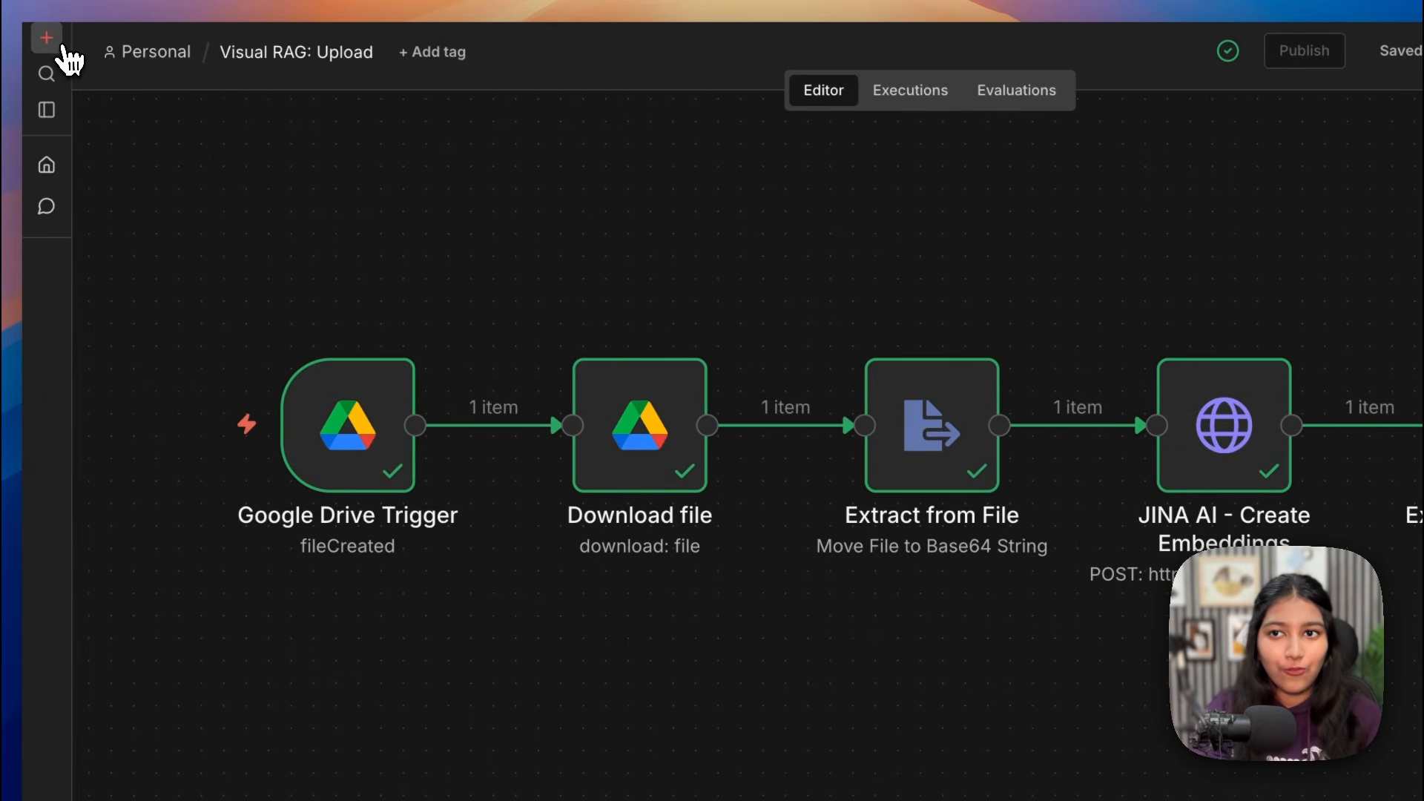
# Step: Create a new blank workflow
pyautogui.click(58, 51)
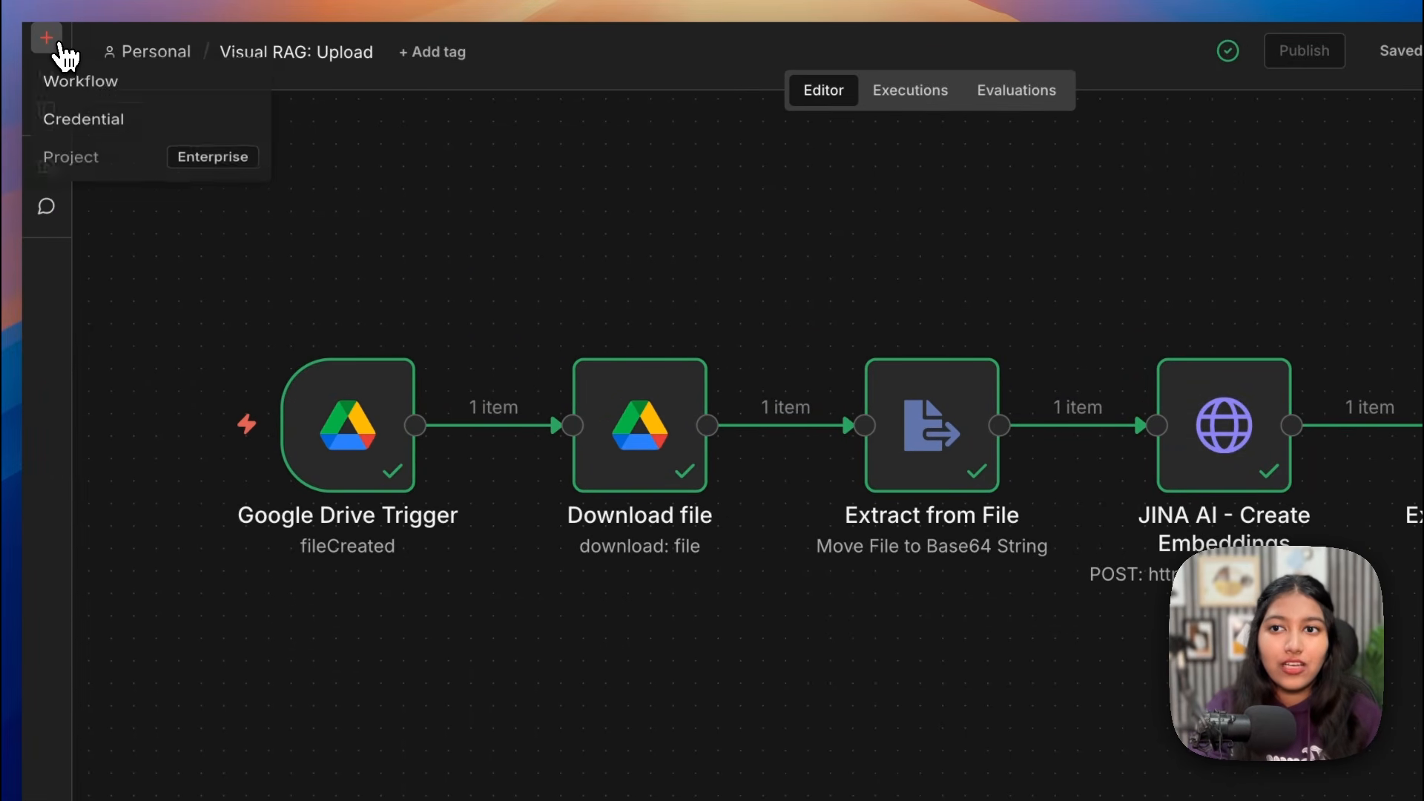
pyautogui.click(112, 107)
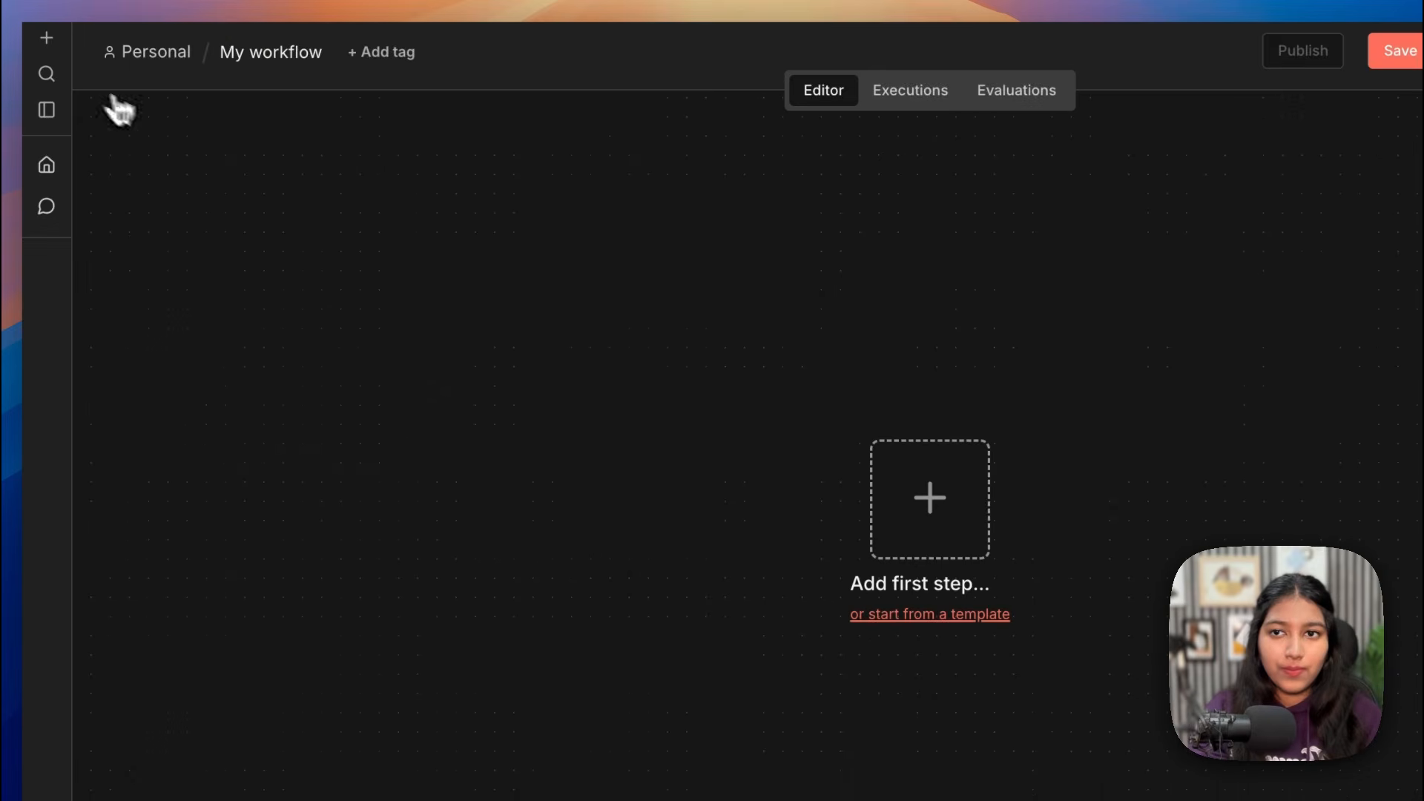
pyautogui.click(928, 497)
pyautogui.write('webho')
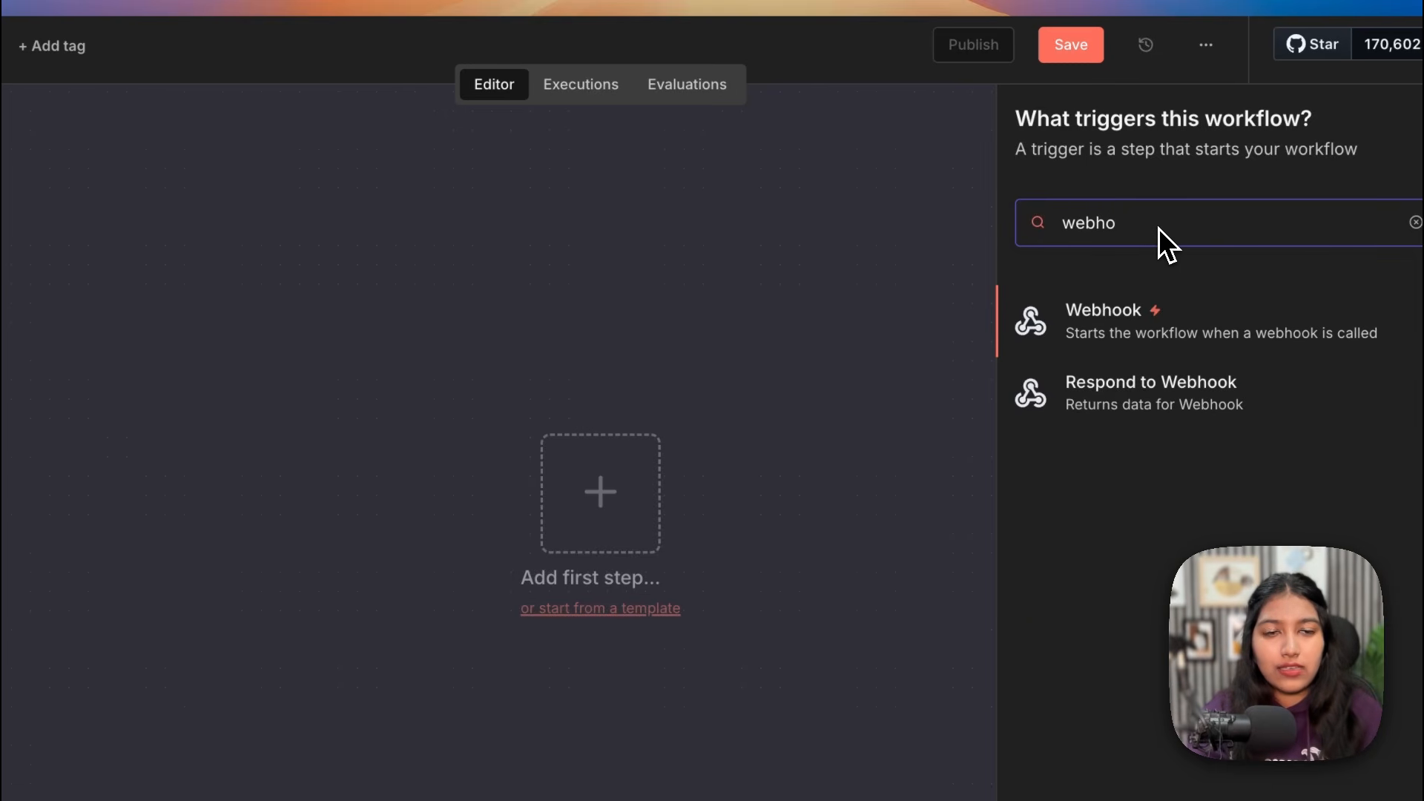
pyautogui.click(1097, 342)
pyautogui.click(762, 27)
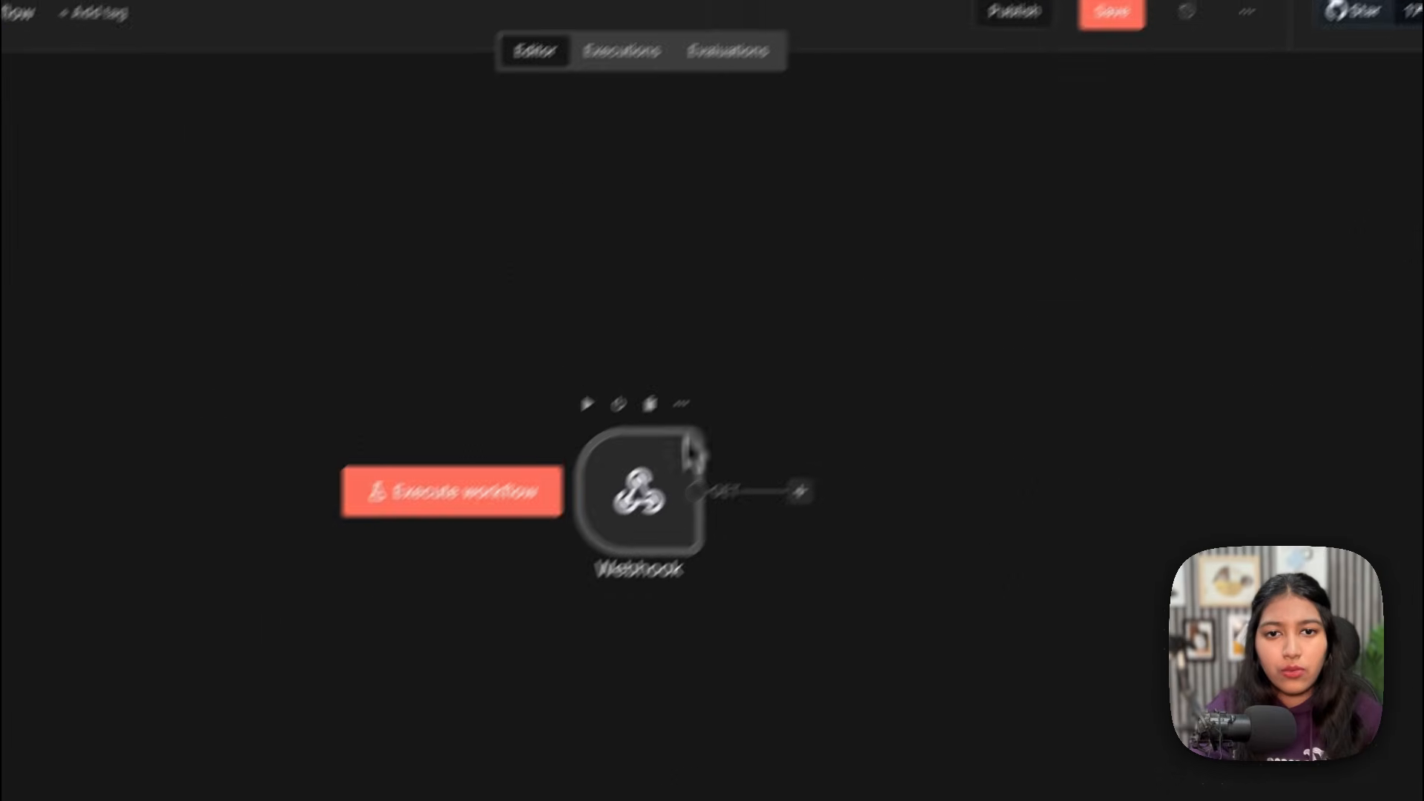
pyautogui.click(729, 335)
# Step: Add a manual trigger as the first node of the new workflow
pyautogui.click(736, 373)
pyautogui.write('trigg')
pyautogui.click(1146, 532)
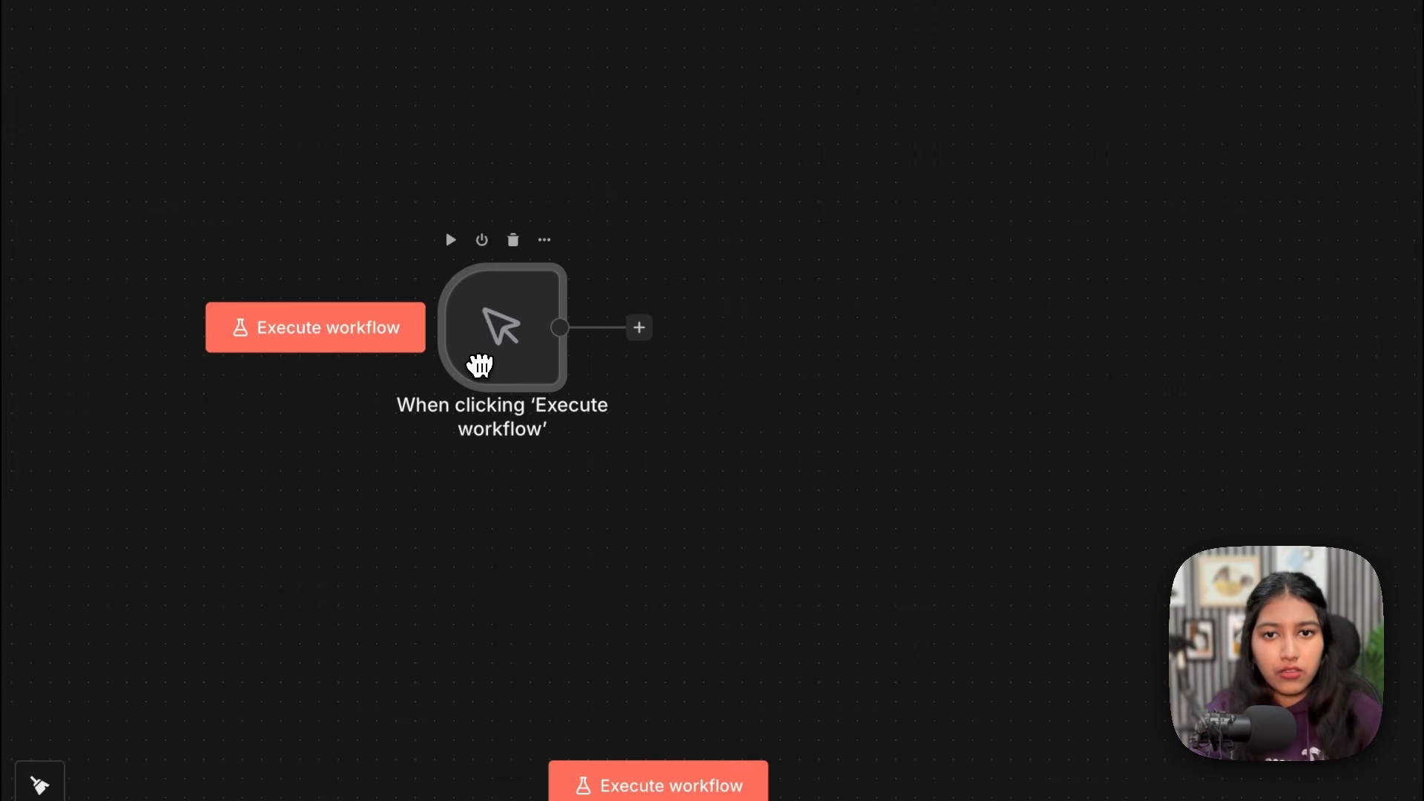
pyautogui.scroll(2, 693, 406)
pyautogui.moveTo(693, 274); pyautogui.dragTo(967, 518)
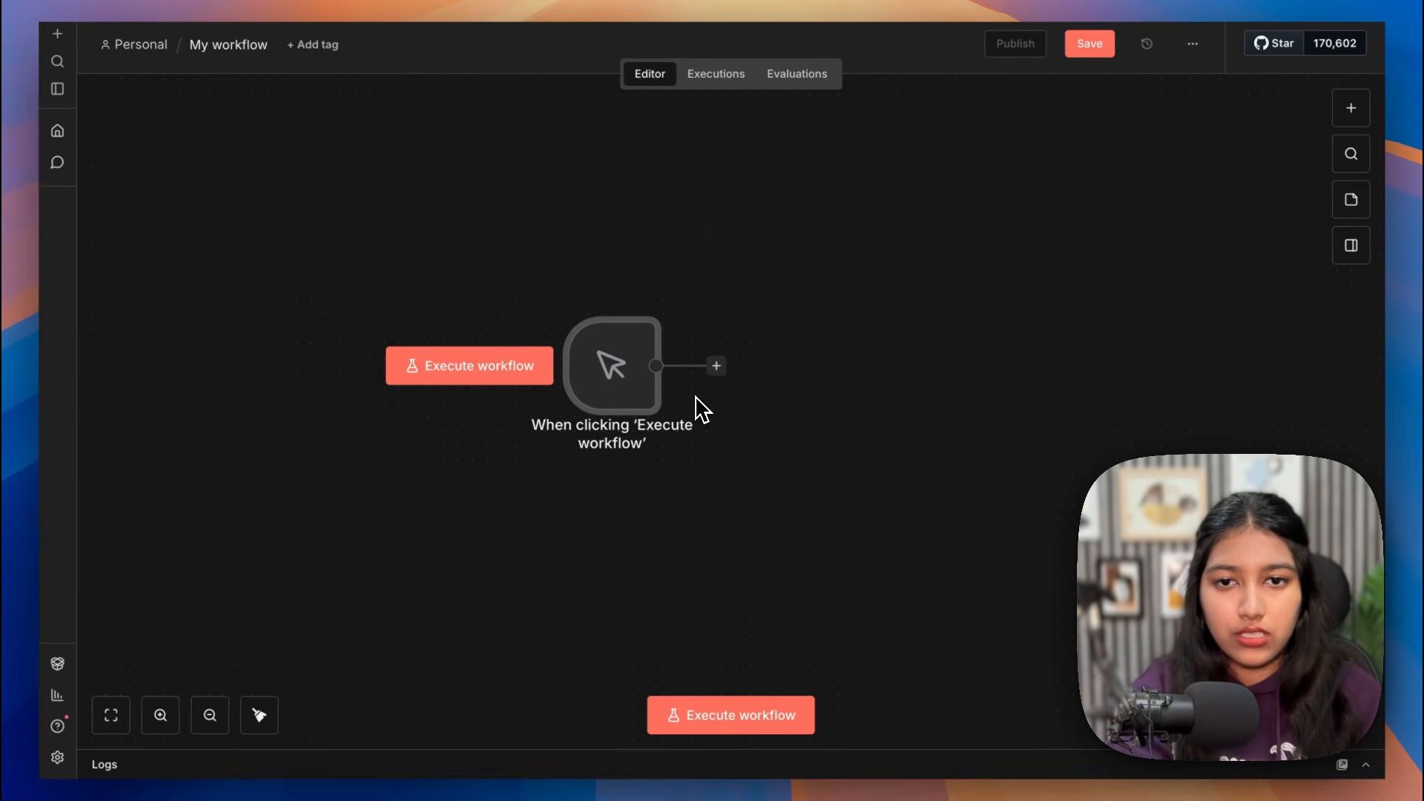
pyautogui.moveTo(914, 592); pyautogui.dragTo(915, 595)
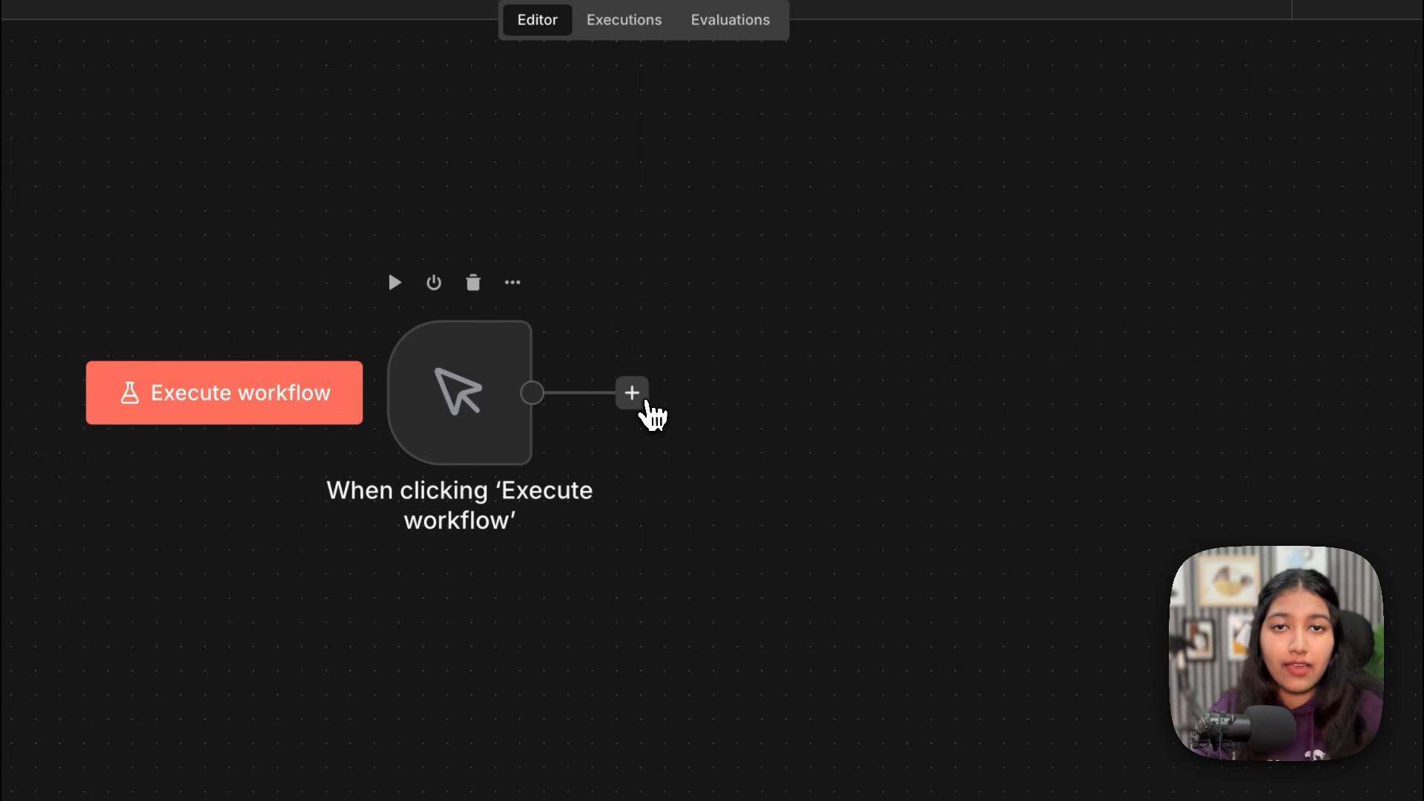
# Step: Copy the JINA AI - Create Embeddings node from the Visual RAG: Upload workflow into the new workflow and connect it to the manual trigger
pyautogui.click(637, 398)
pyautogui.click(1096, 54)
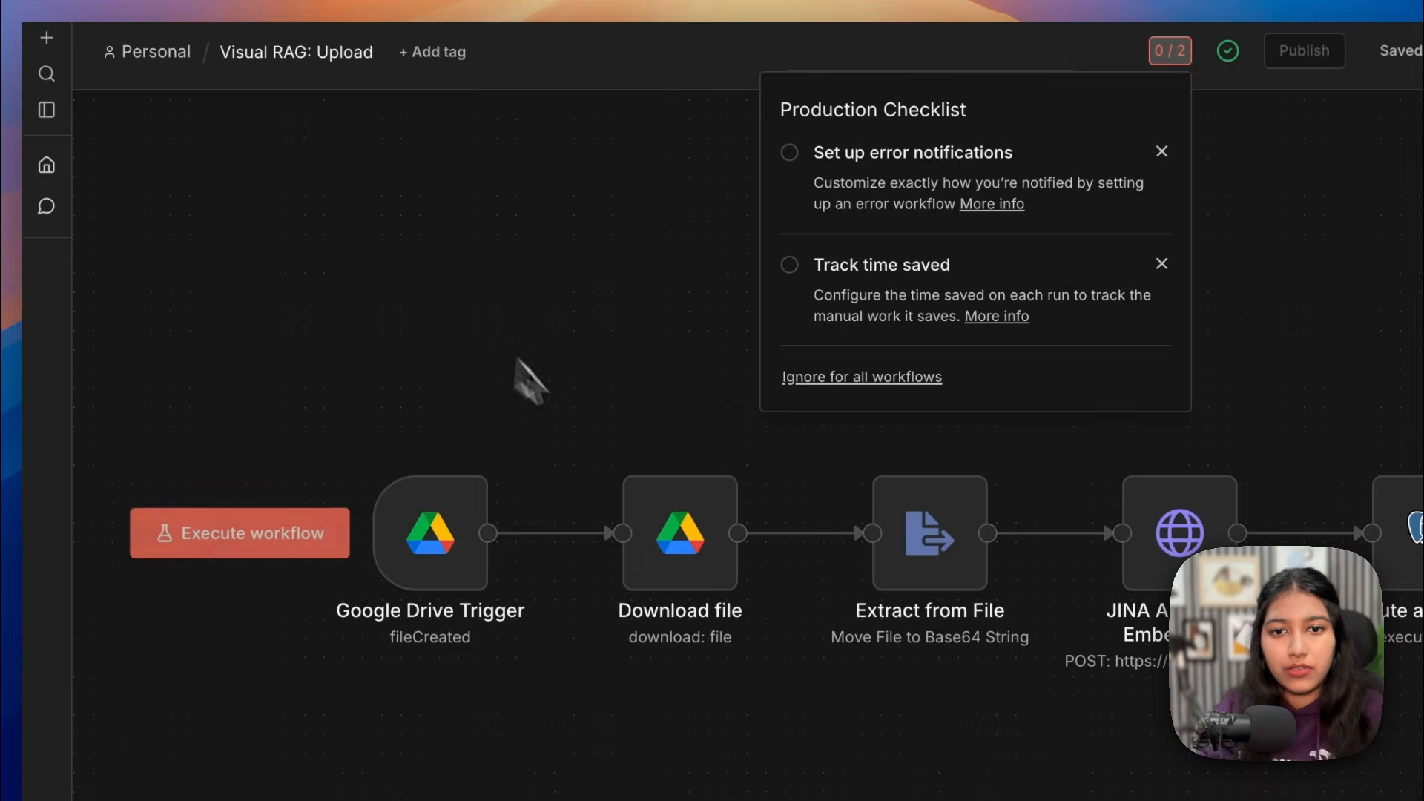
pyautogui.click(1163, 565)
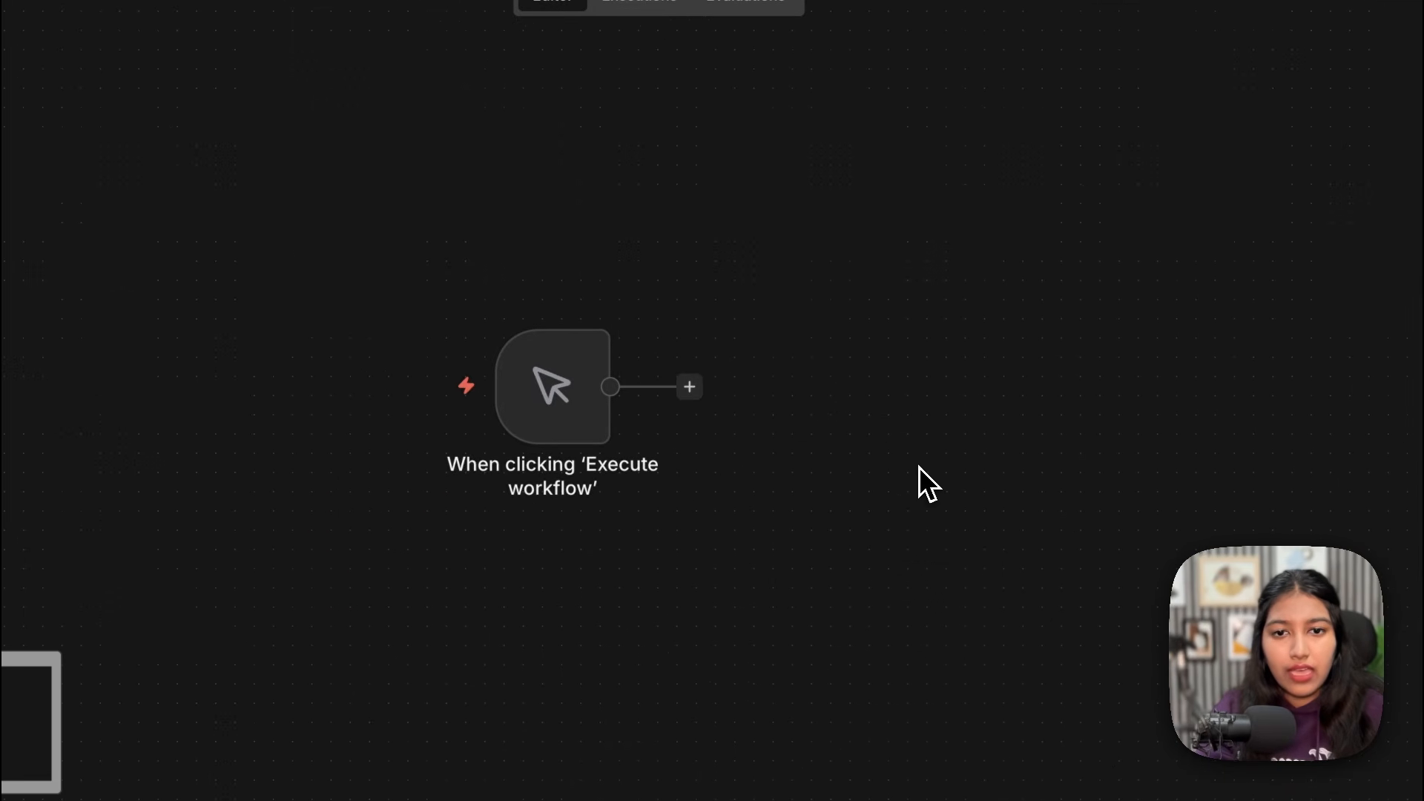
pyautogui.moveTo(1273, 526); pyautogui.dragTo(655, 369)
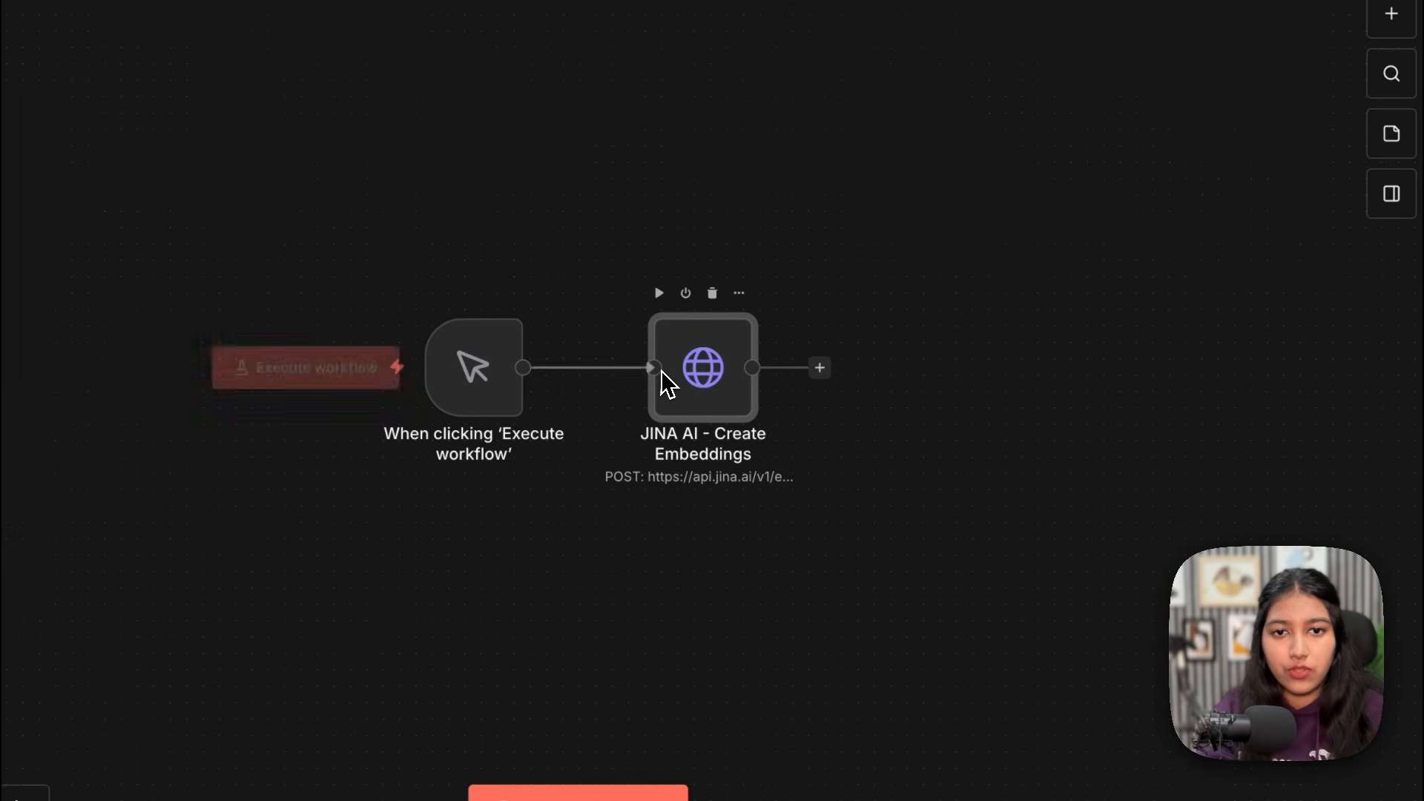
# Step: Open the copied JINA AI node and replace "Create Embeddings" in its name with a query title
pyautogui.doubleClick(699, 393)
pyautogui.moveTo(162, 65); pyautogui.dragTo(364, 82)
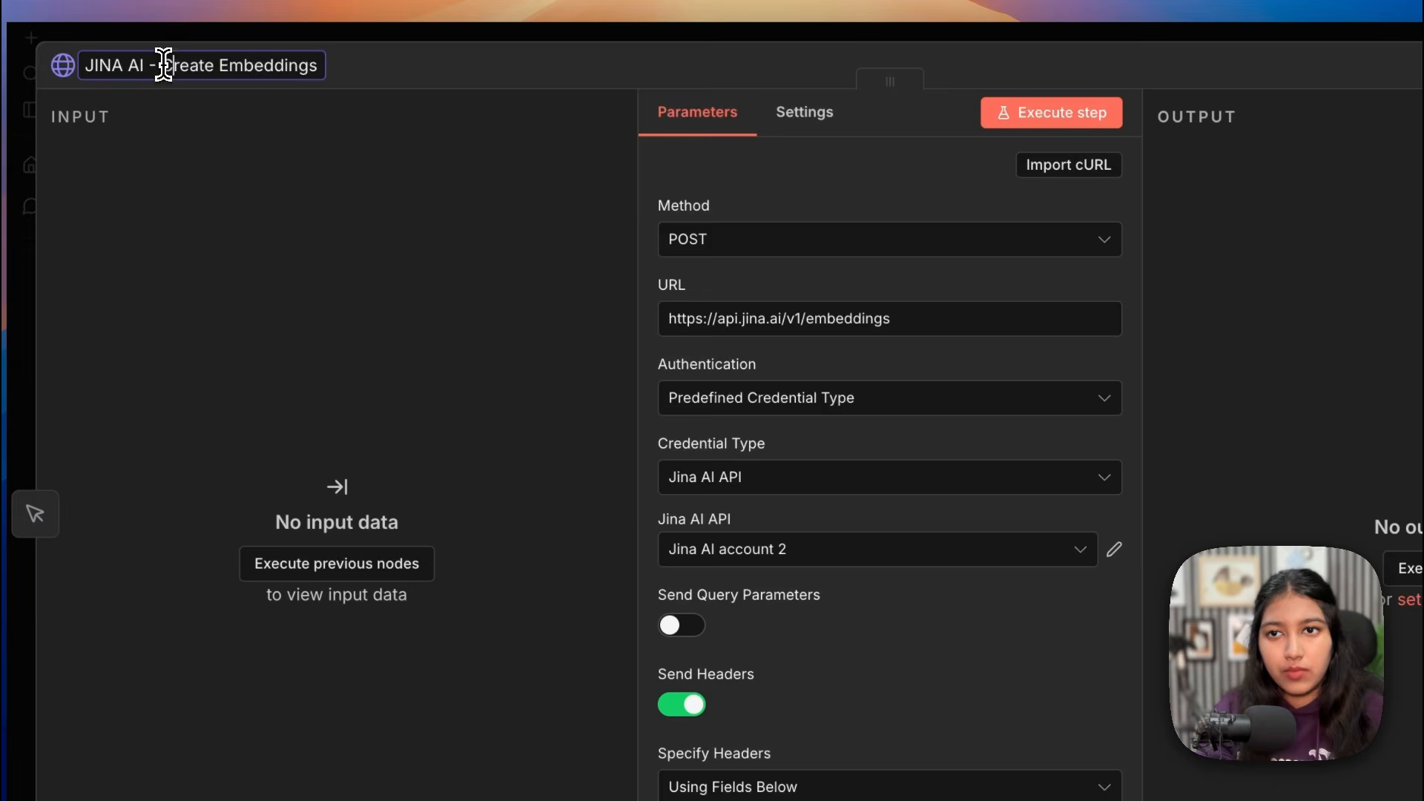
pyautogui.write('Que')
# Step: Replace the request's JSON body with an expression using model "jina-clip-v2", task "retrieval.query" and input [$json.query]
pyautogui.scroll(-10, 745, 484)
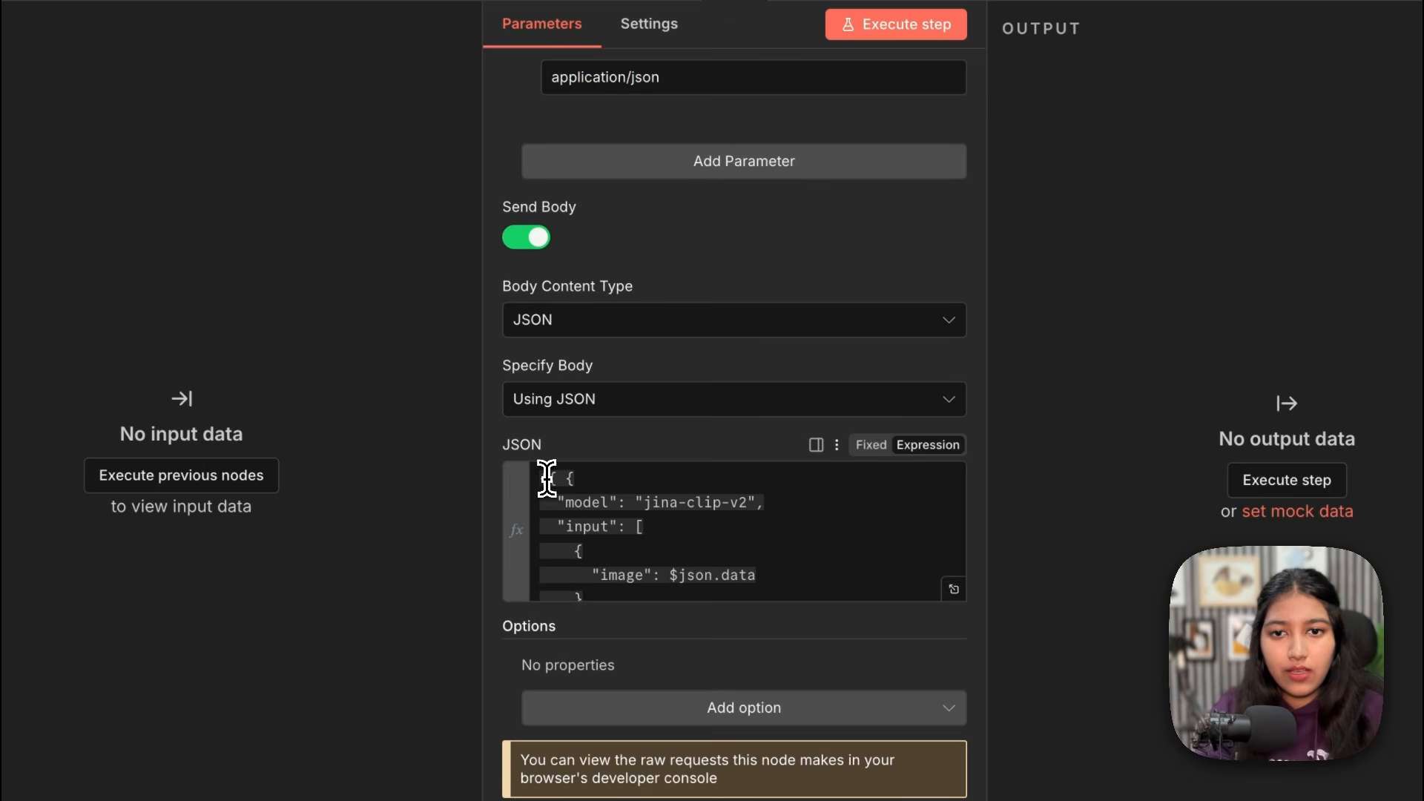
pyautogui.moveTo(547, 479); pyautogui.dragTo(658, 629)
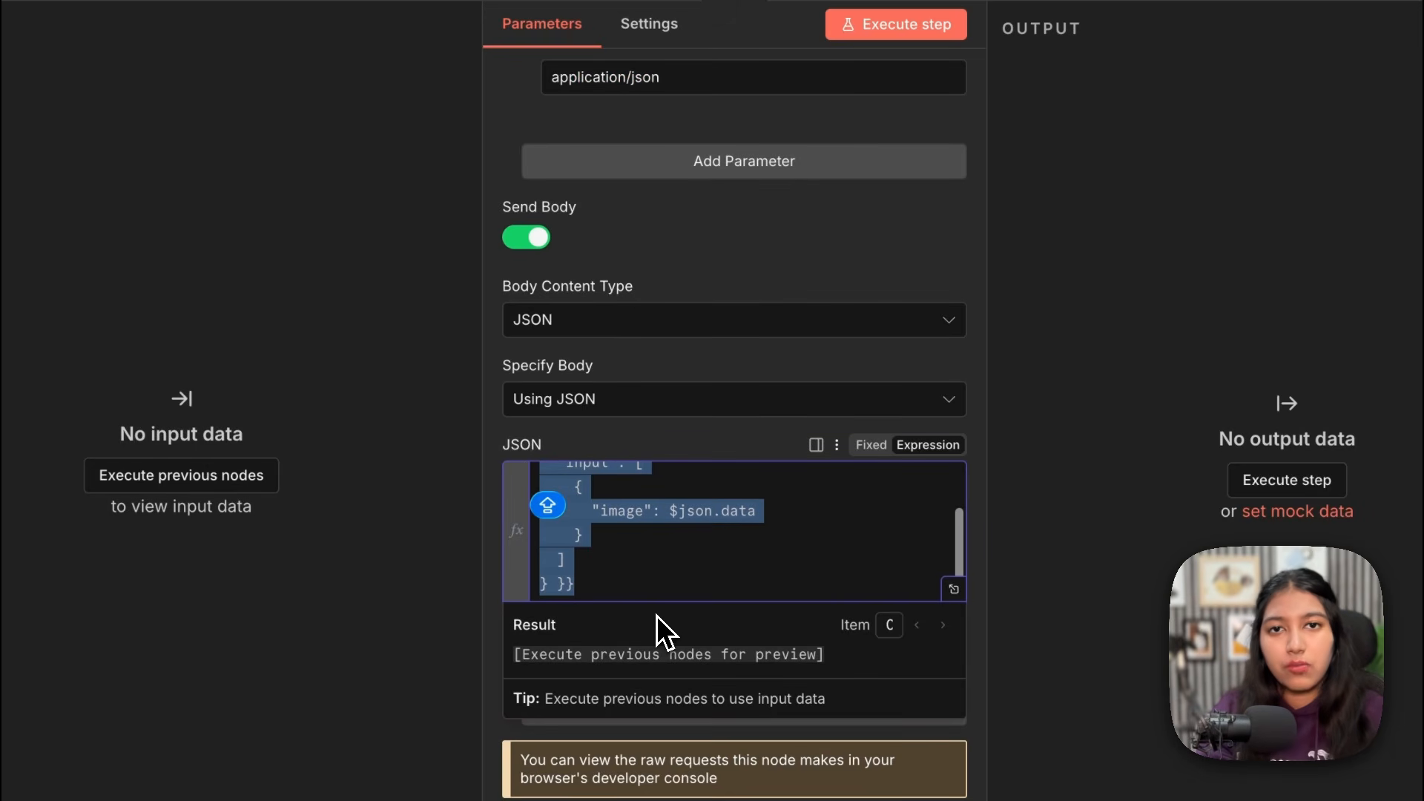
pyautogui.scroll(2, 651, 538)
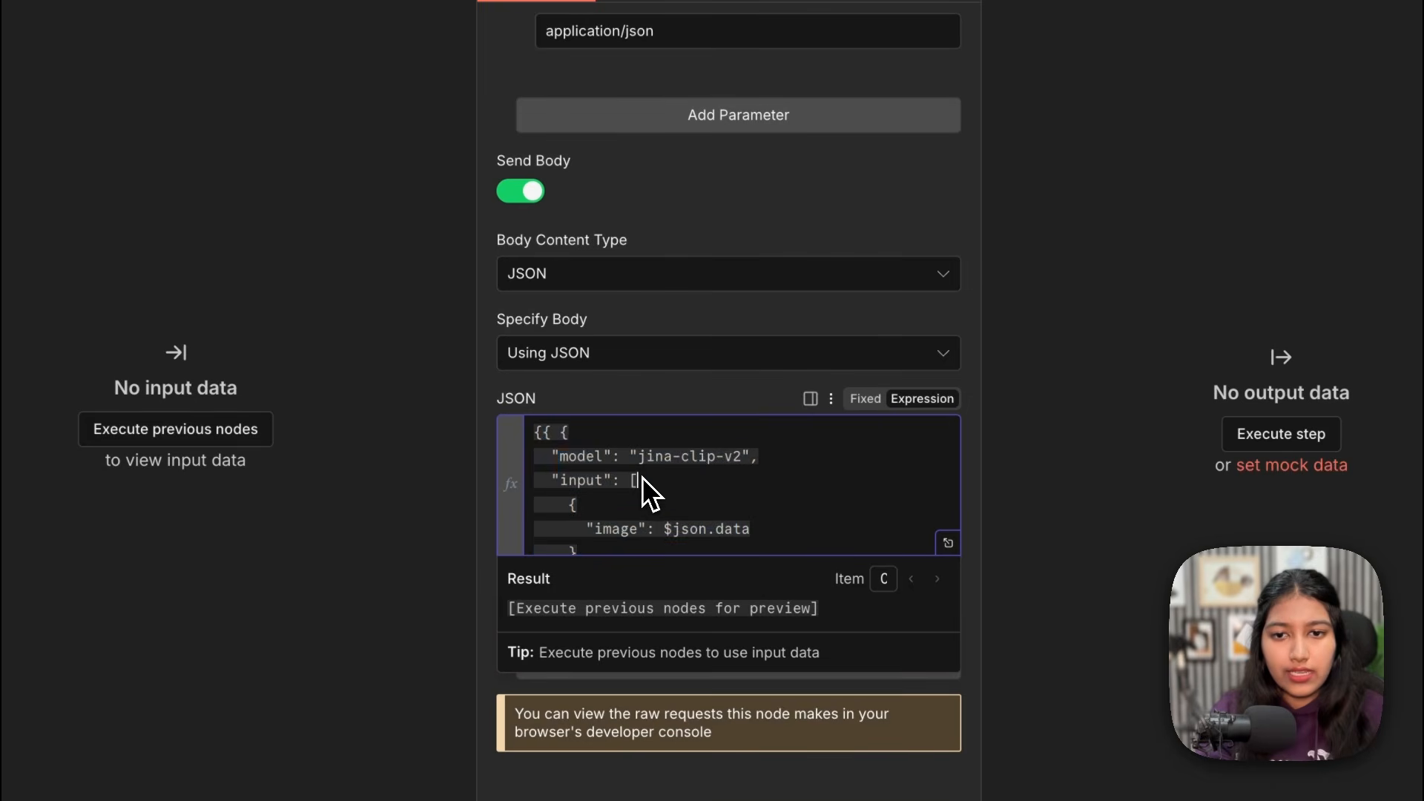
pyautogui.write('{{ {   "model": "jina-clip-v2",   "task": "retrieval.query",   "input": [$json.query] } }}')
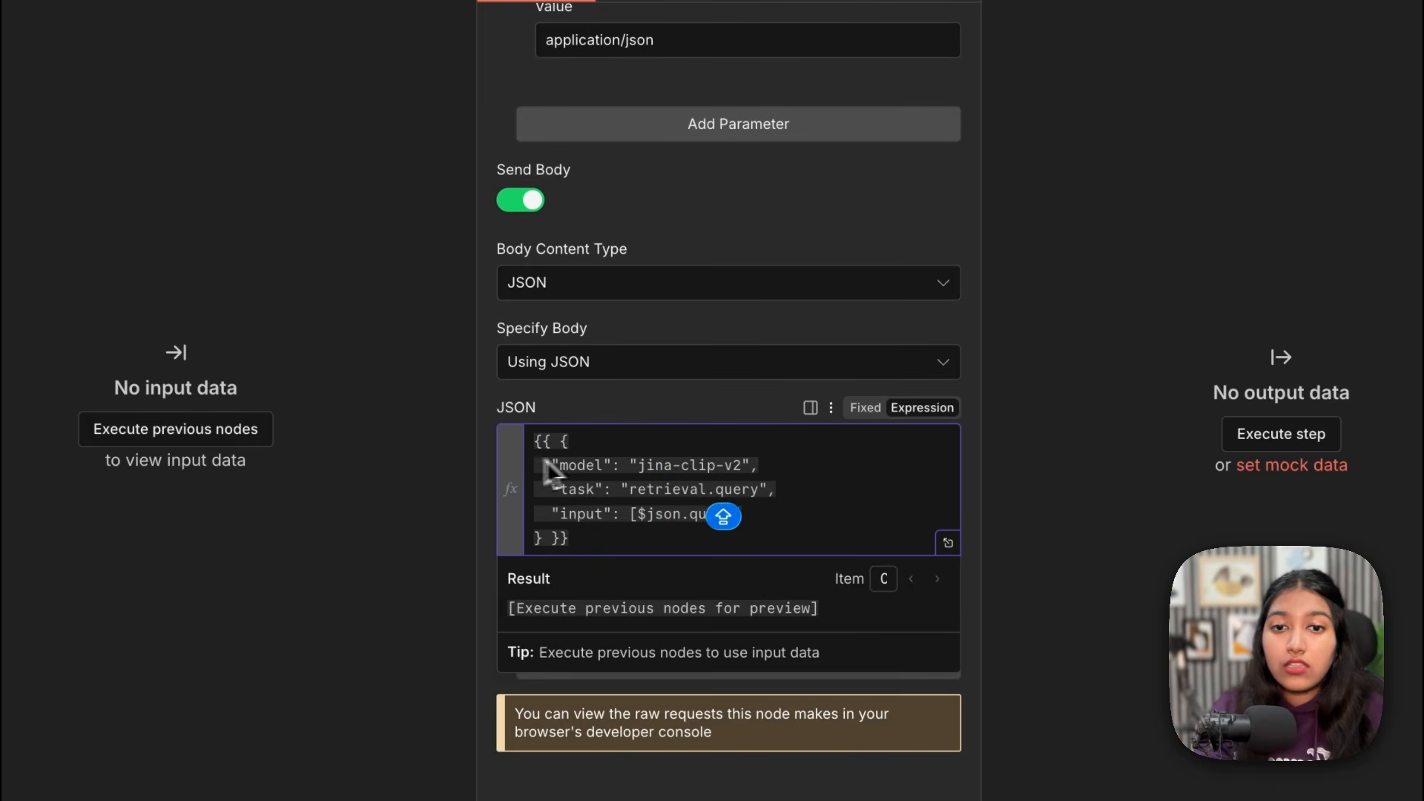
# Step: Review the model, task and input lines of the JSON body expression
pyautogui.moveTo(544, 465); pyautogui.dragTo(834, 478)
pyautogui.moveTo(546, 489); pyautogui.dragTo(742, 490)
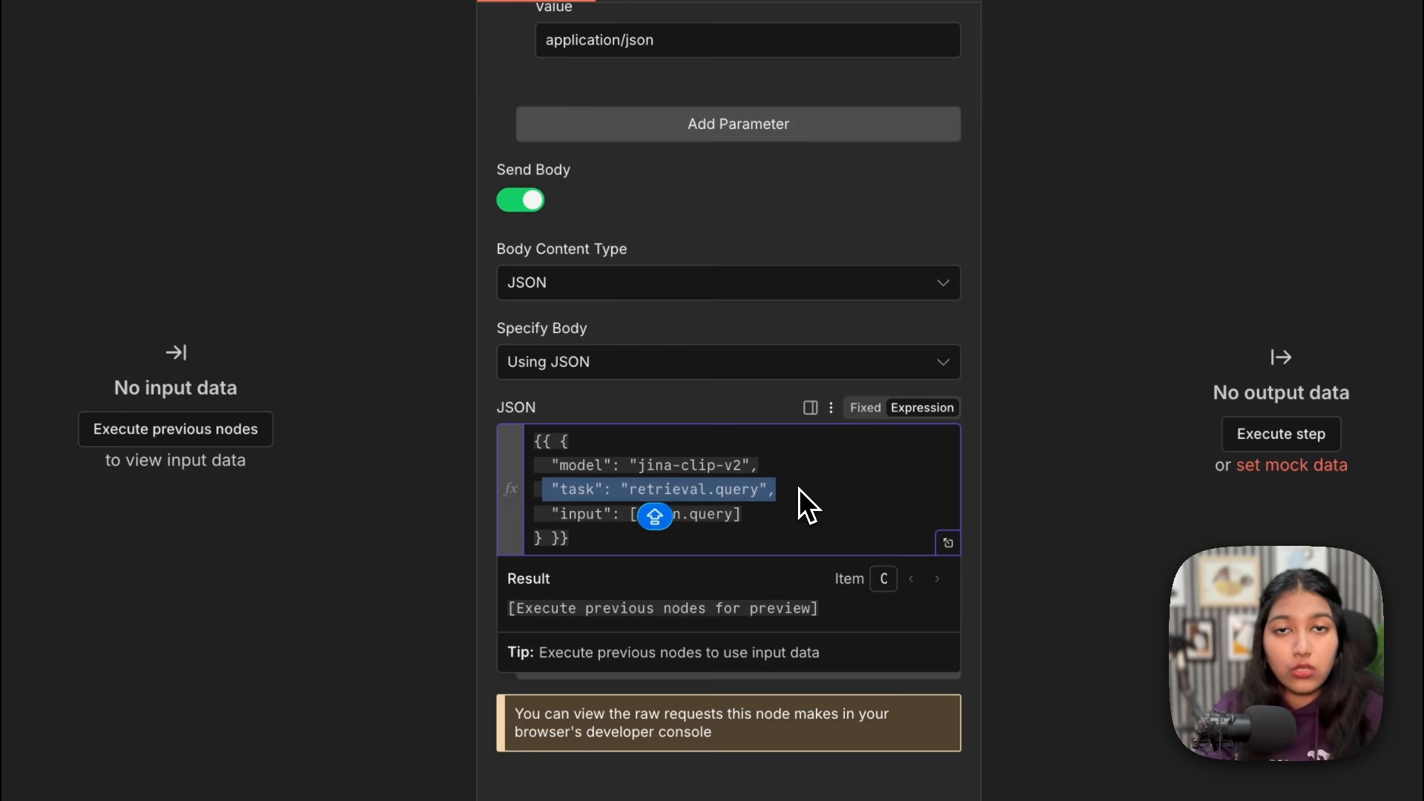
pyautogui.moveTo(549, 514); pyautogui.dragTo(638, 522)
pyautogui.click(758, 514)
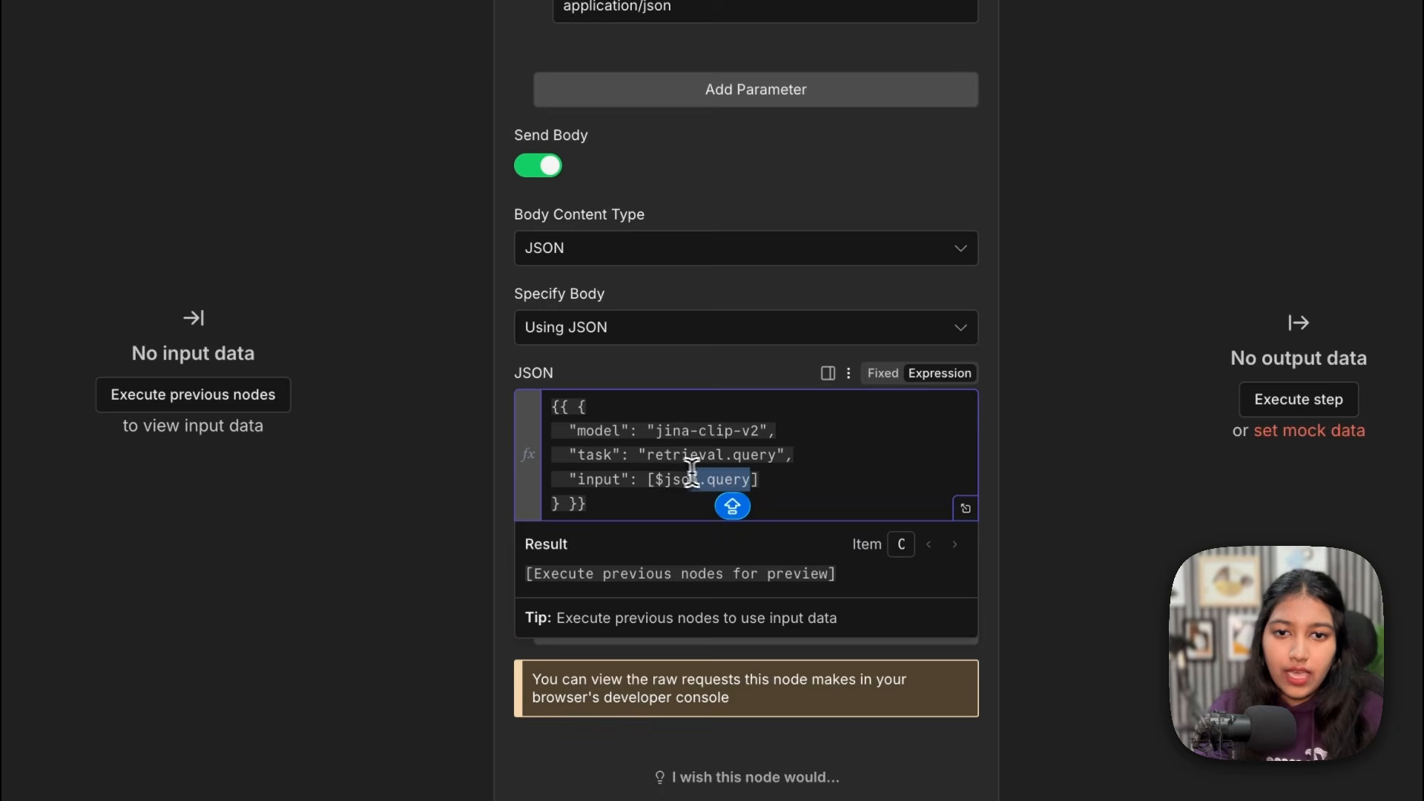
pyautogui.click(652, 503)
pyautogui.moveTo(658, 481); pyautogui.dragTo(645, 455)
pyautogui.click(656, 455)
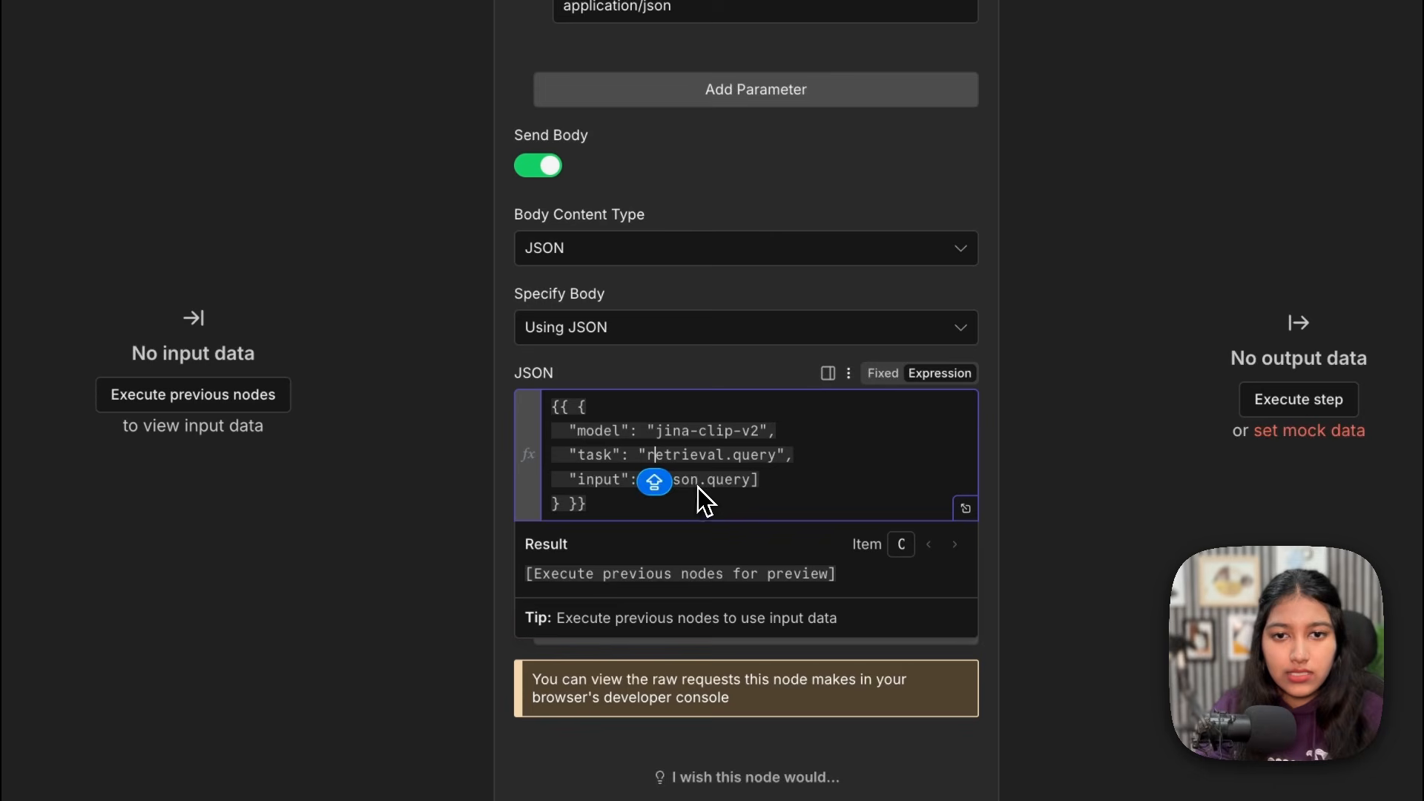
# Step: Replace $json.query with "I need interior design inspiration for my living room. I'm going for grey vibes." after checking modern_3.jpg in Google Drive
pyautogui.moveTo(750, 480); pyautogui.dragTo(665, 484)
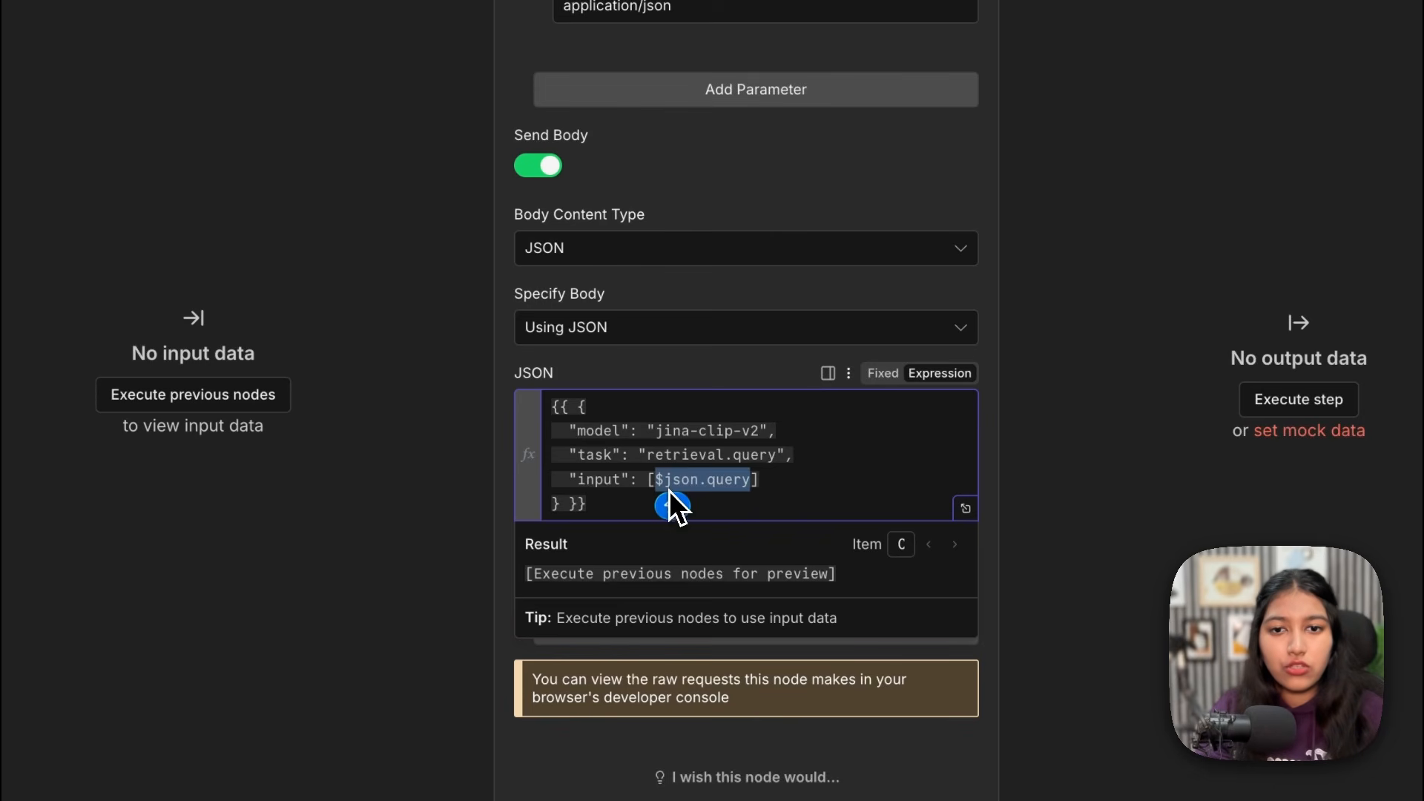
pyautogui.press('BackSpace')
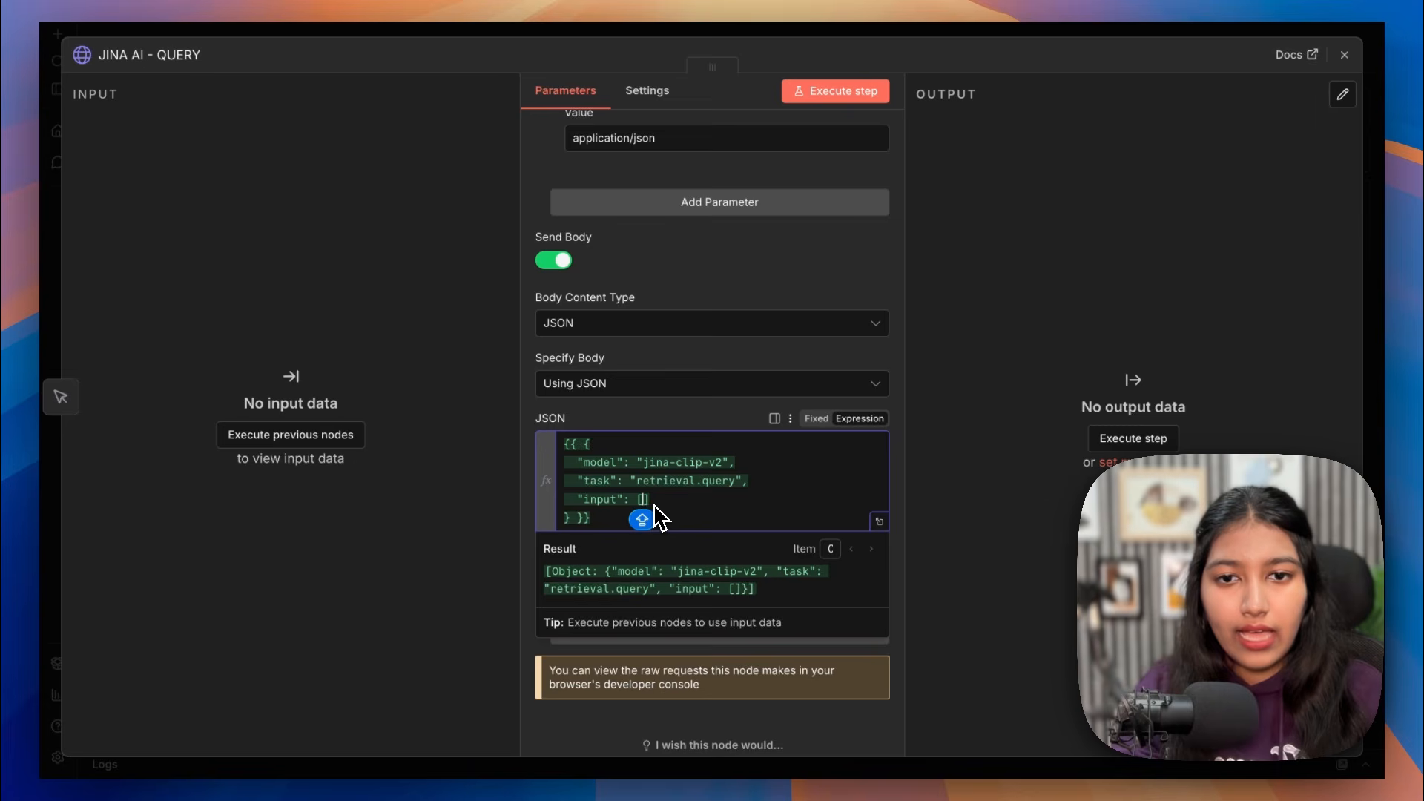
pyautogui.write('"')
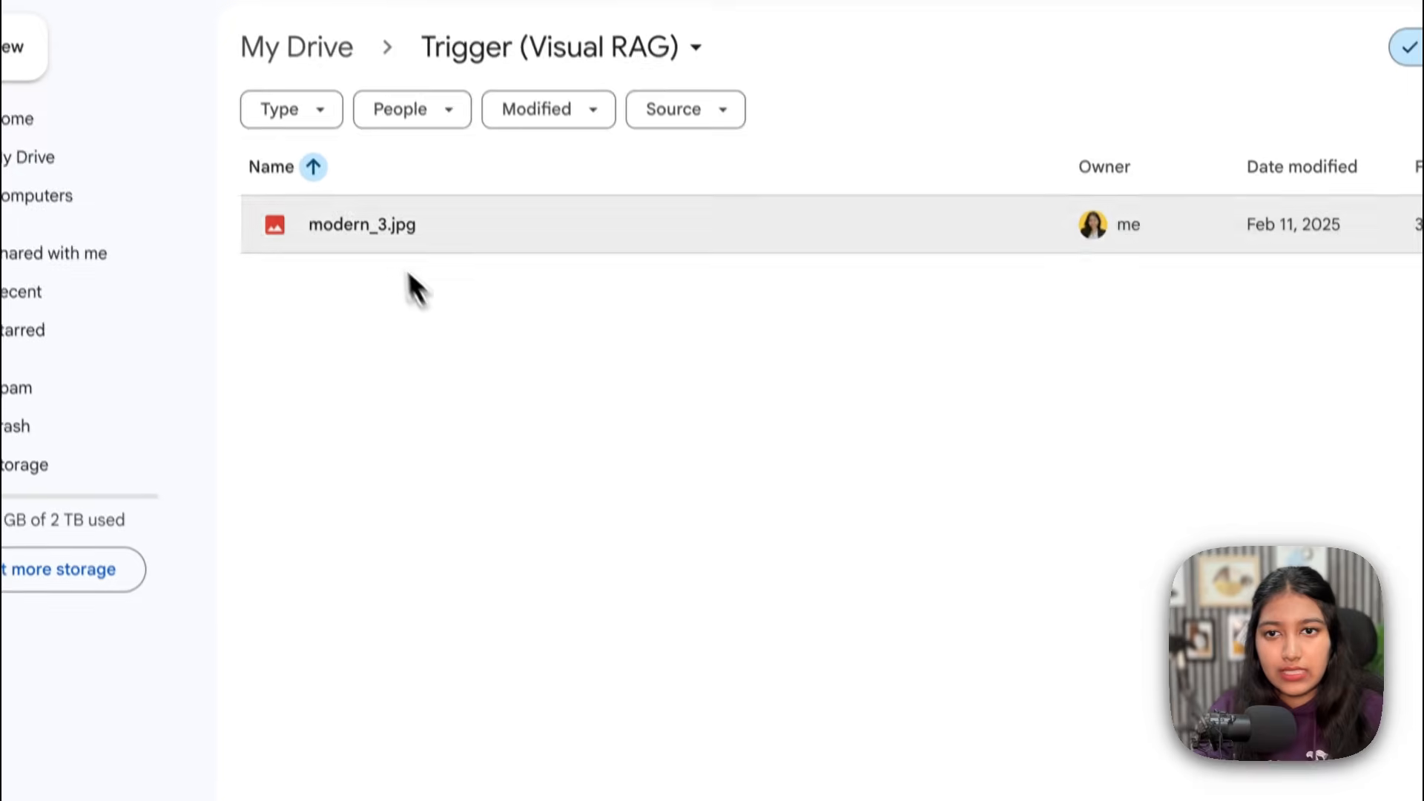
pyautogui.click(381, 224)
pyautogui.doubleClick(381, 224)
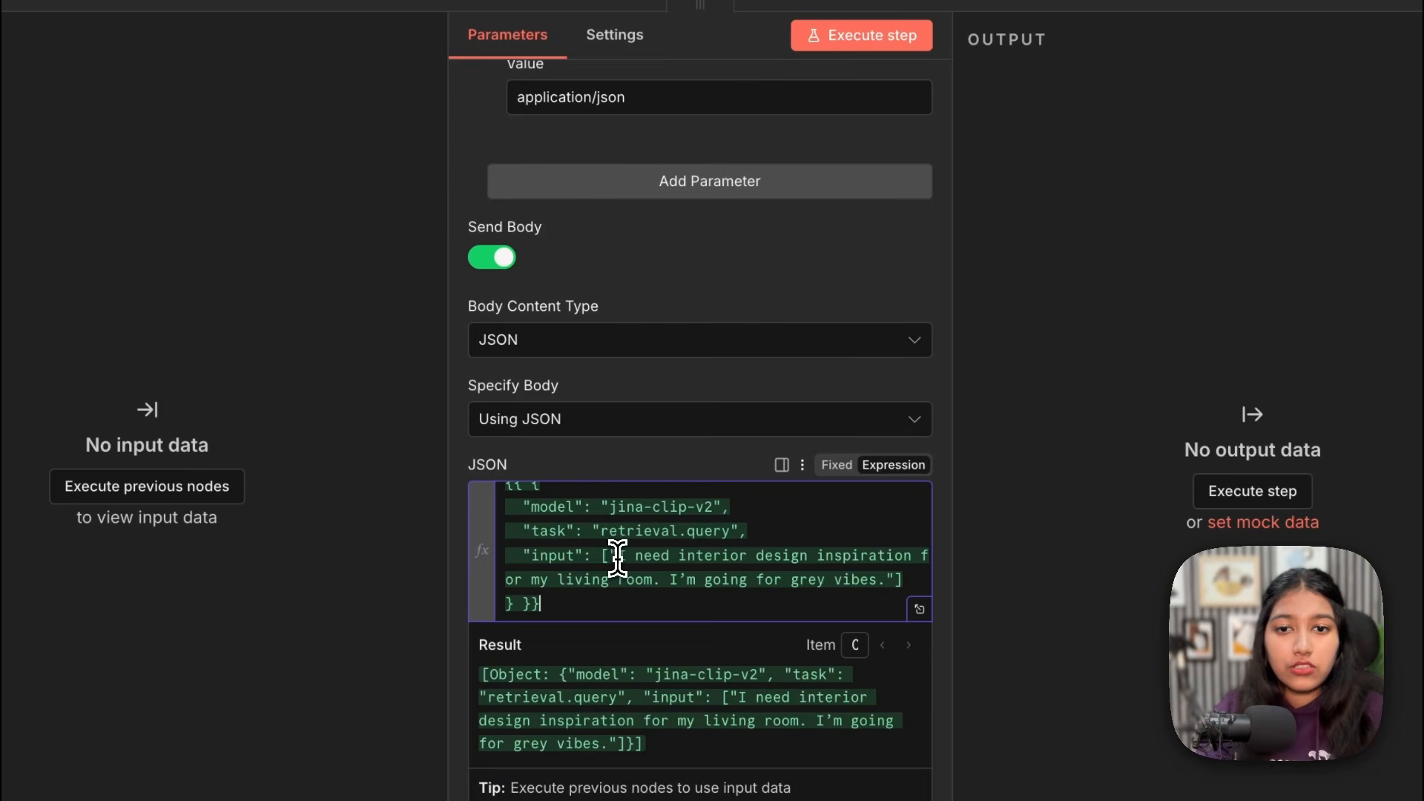
pyautogui.moveTo(615, 557); pyautogui.dragTo(913, 560)
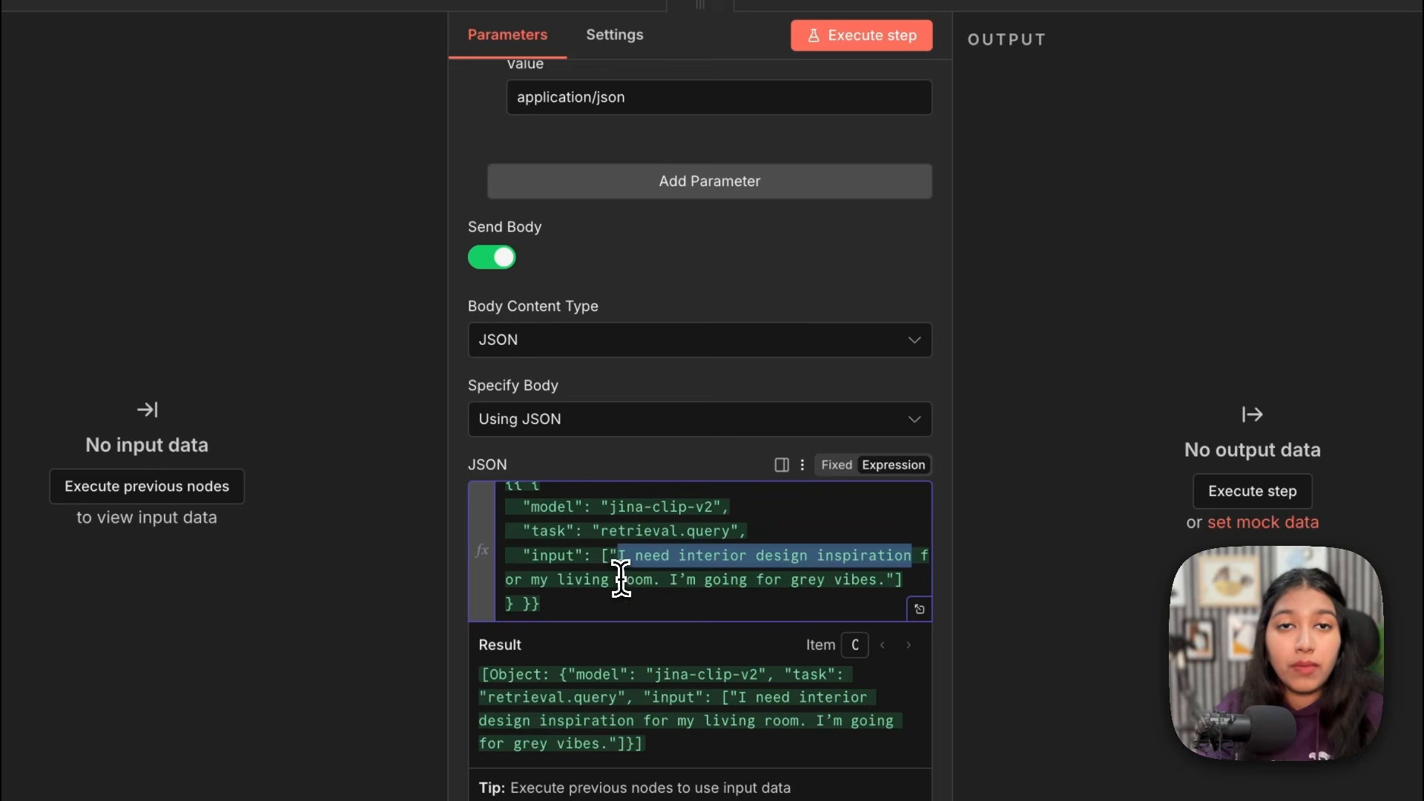
pyautogui.moveTo(671, 582); pyautogui.dragTo(896, 586)
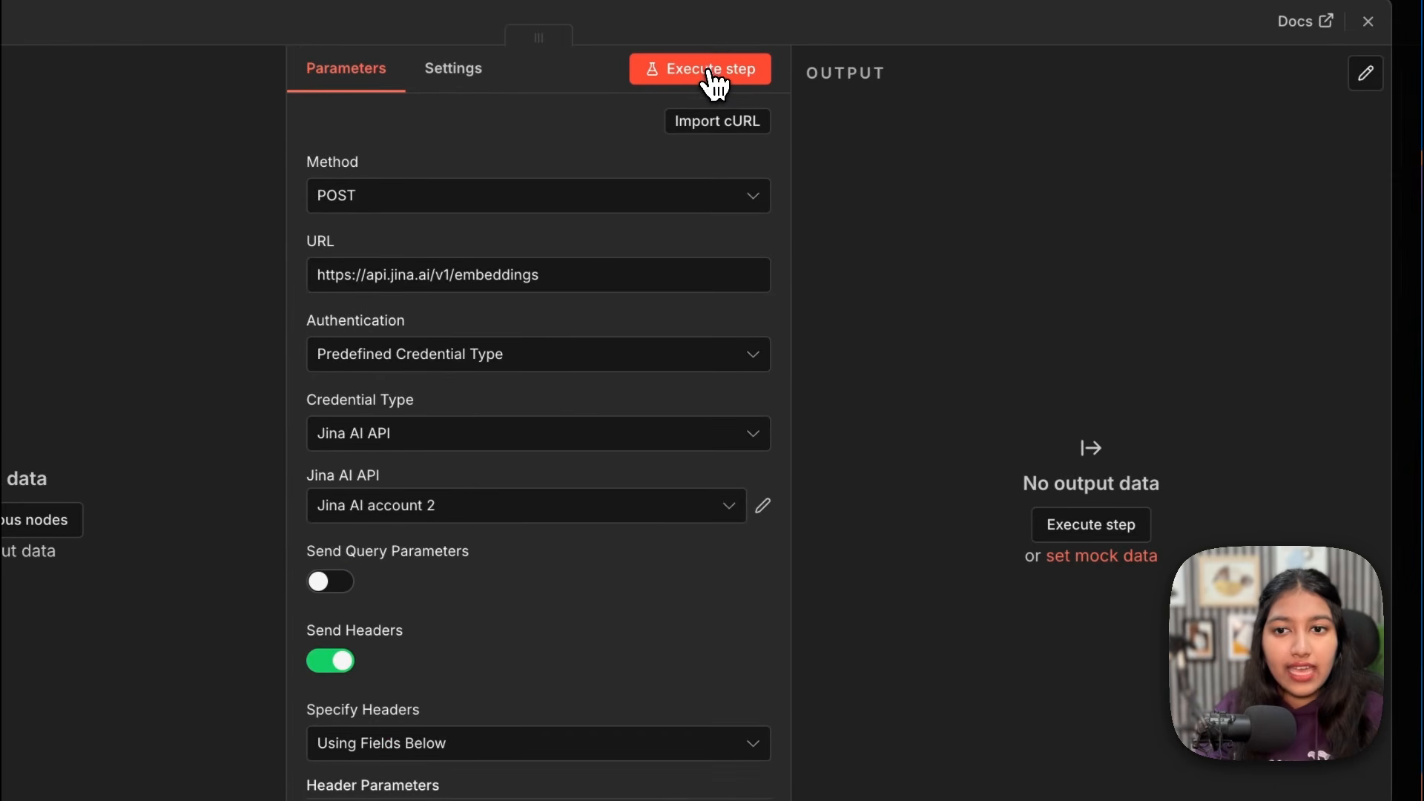
# Step: Execute the JINA AI - QUERY node on its own and check the embedding values in its output
pyautogui.click(711, 73)
pyautogui.scroll(-4, 994, 304)
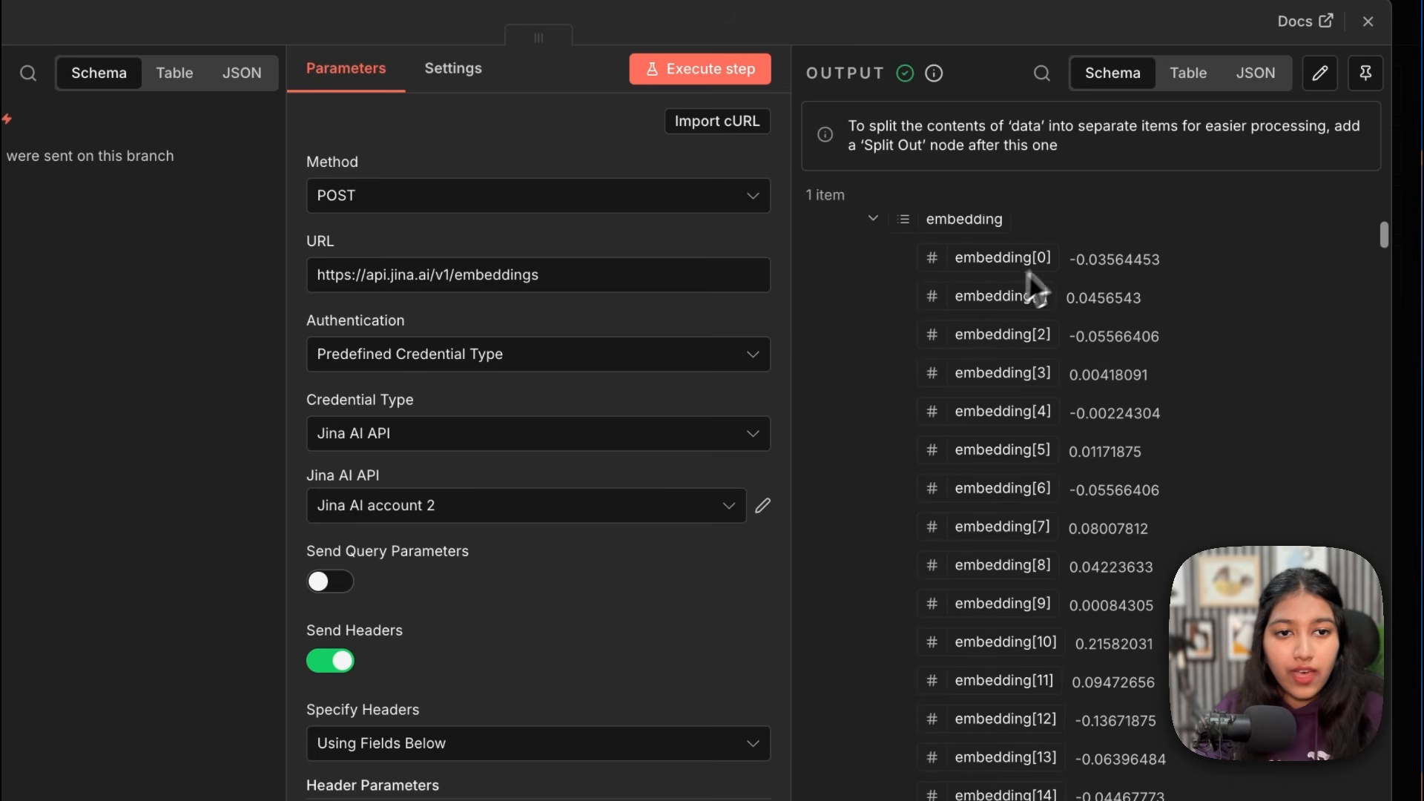
pyautogui.tripleClick(1124, 452)
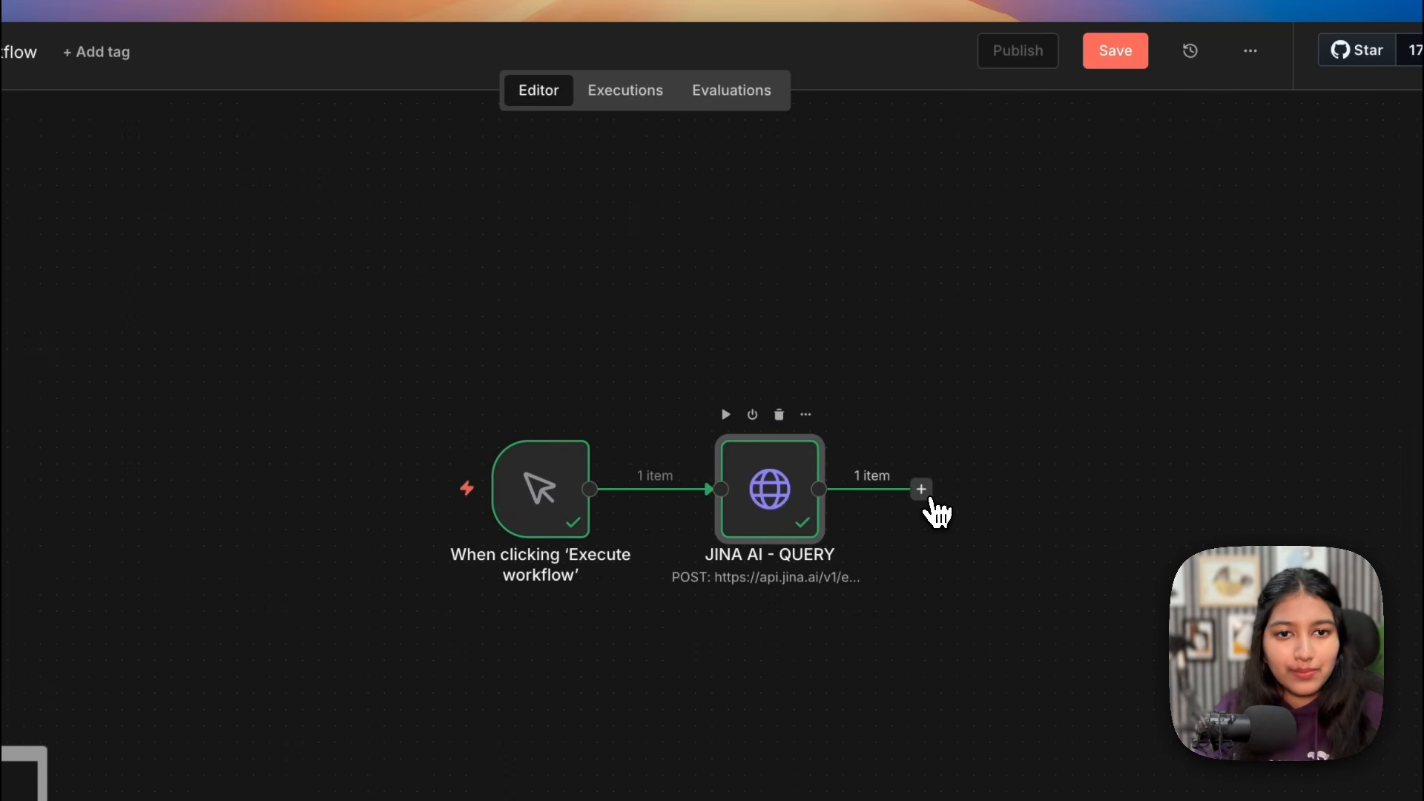
# Step: Add a Postgres node with the Execute a SQL query action after the JINA AI - QUERY node
pyautogui.click(921, 489)
pyautogui.write('post')
pyautogui.click(1167, 315)
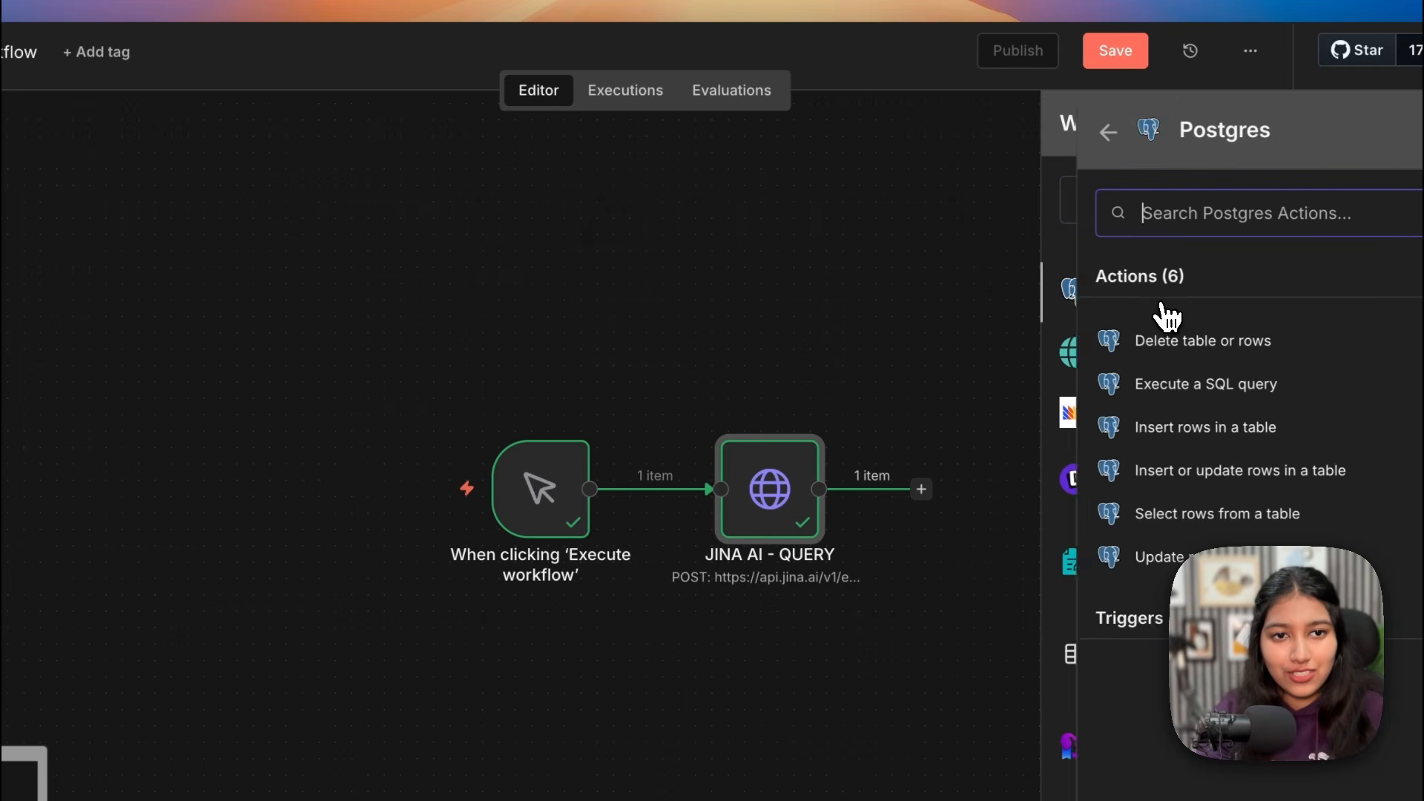
pyautogui.click(1186, 383)
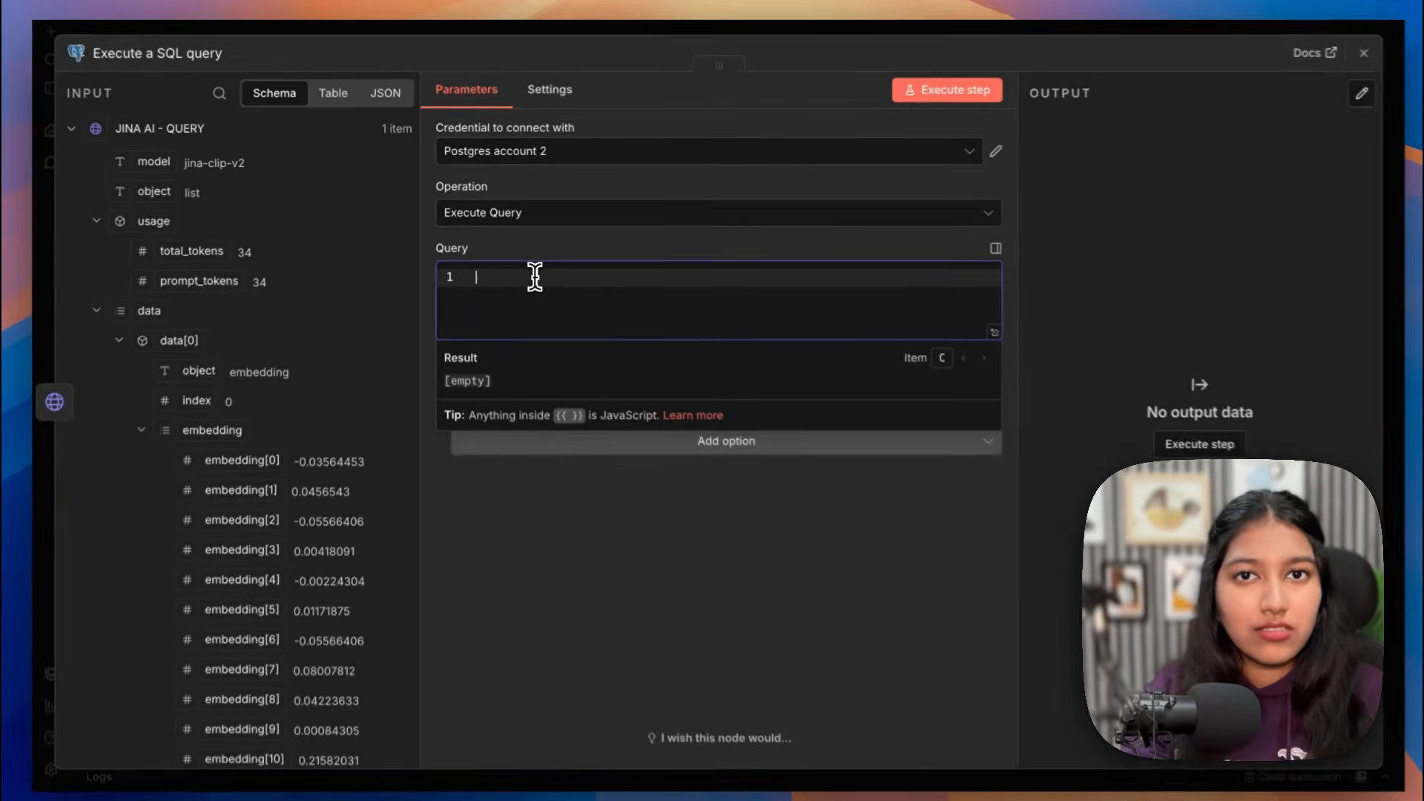
# Step: Enter a SQL query that casts the joined embedding to vector(1024) and selects image documents ordered by similarity with LIMIT 5, and review it
pyautogui.write('WITH q AS (   SELECT     \'[{{ $json.data[0].embedding.join(",") }}]\'::vector(1024) AS embedding ) SELECT   d.id,   d.content,   d.content_type,   d.metadata,   1 - (d.embedding <=> q.embedding) AS similarity FROM documents d CROSS JOIN q WHERE d.embedding IS NOT NULL   AND d.content_type = \'image\' ORDER BY d.embedding <=> q.embedding LIMIT 5;')
pyautogui.scroll(1, 558, 342)
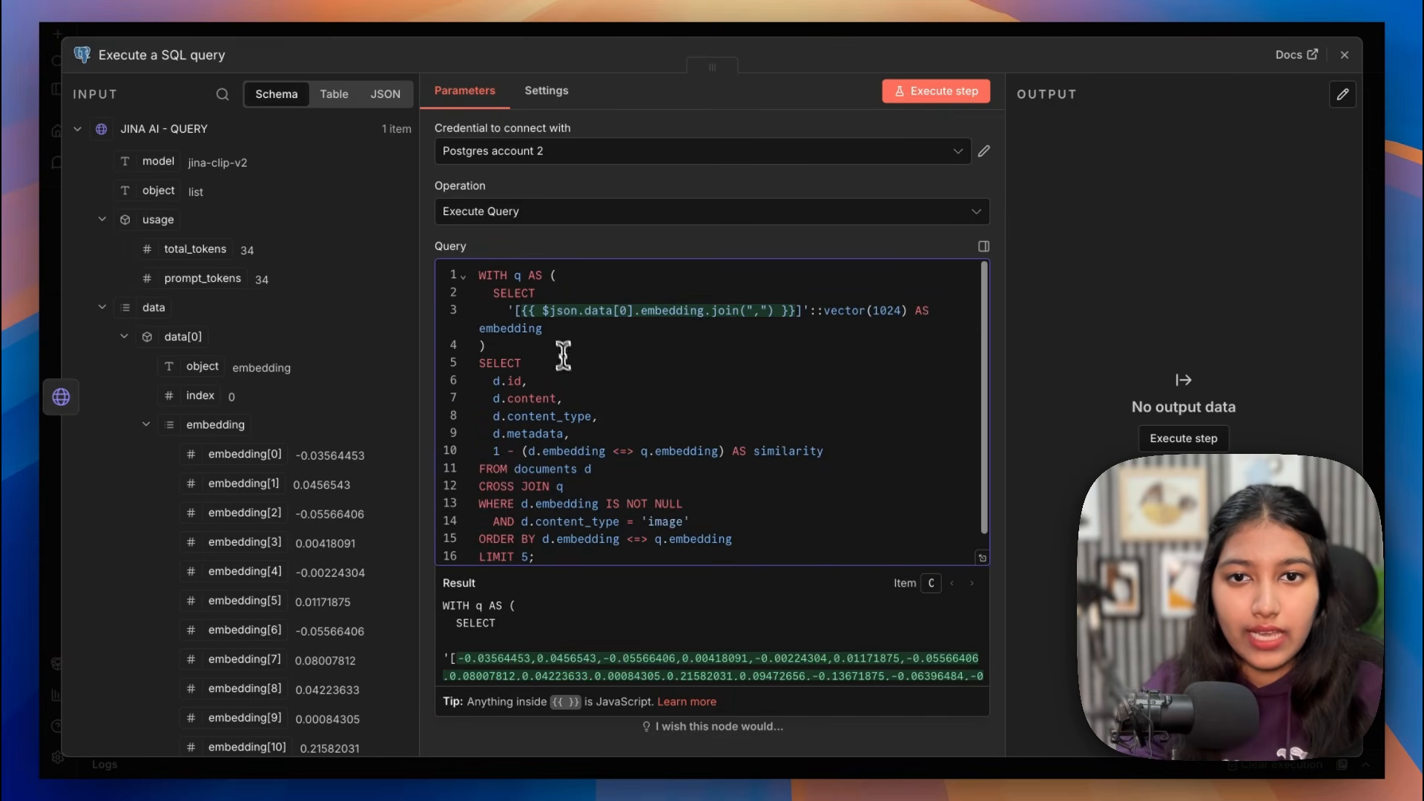
pyautogui.moveTo(521, 308); pyautogui.dragTo(783, 311)
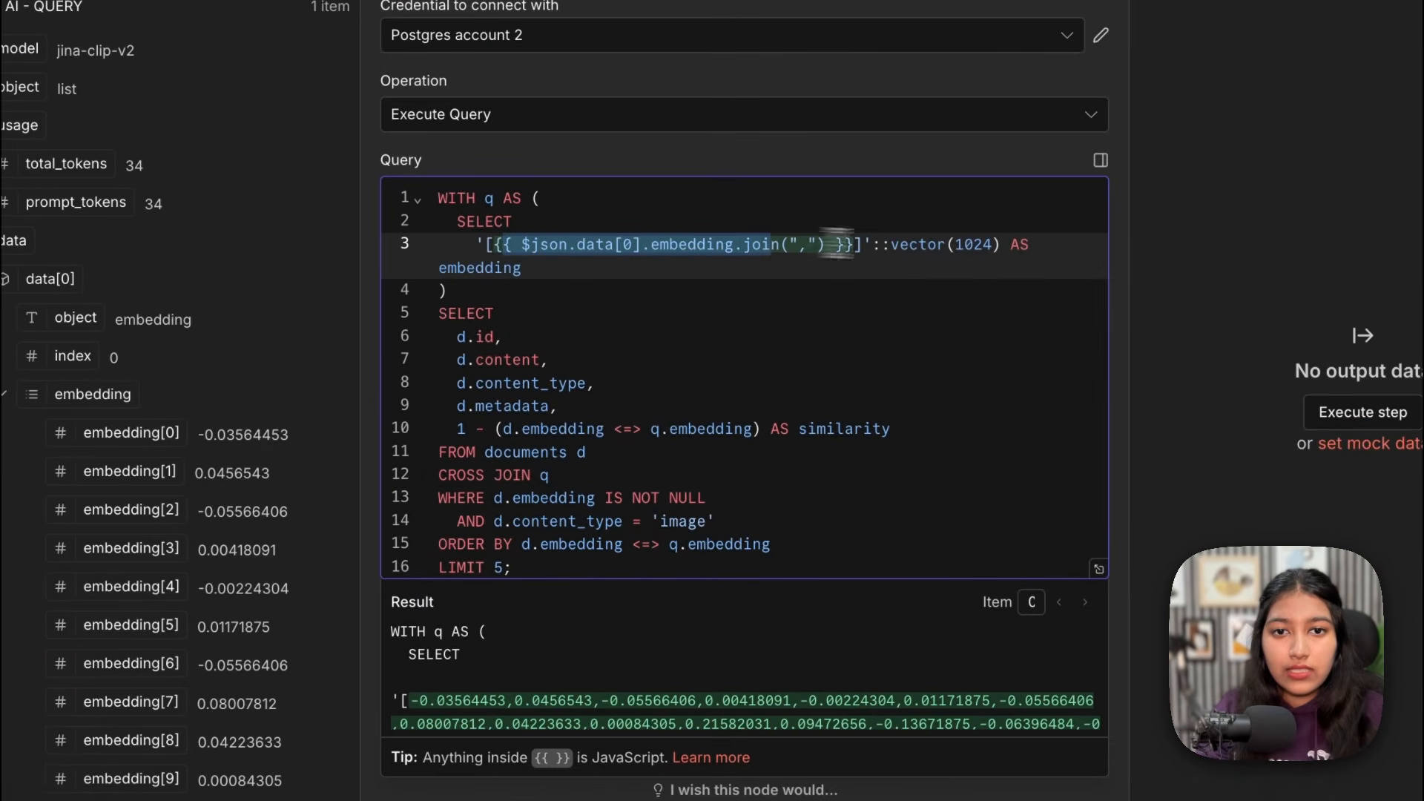
pyautogui.moveTo(837, 244); pyautogui.dragTo(861, 244)
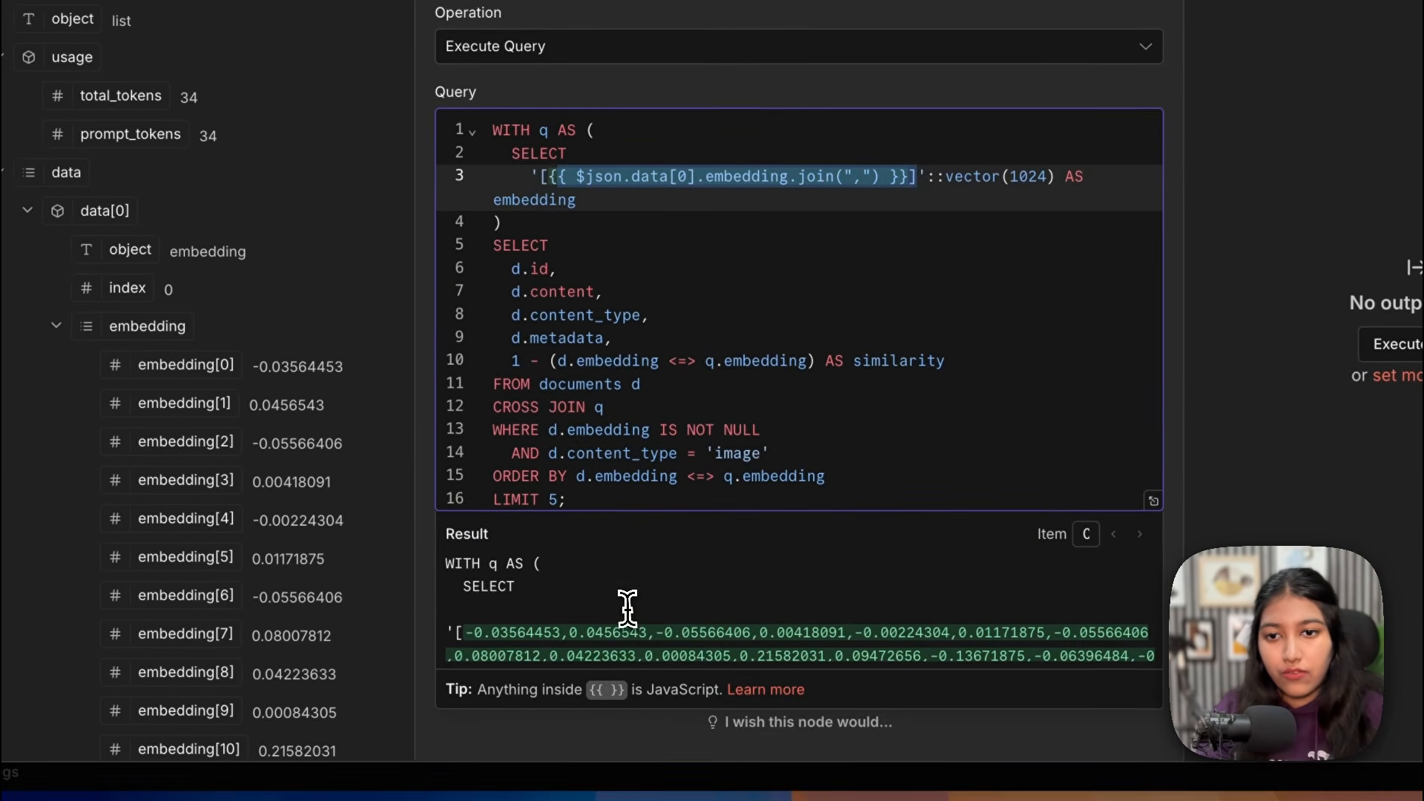
pyautogui.scroll(-3, 571, 674)
pyautogui.scroll(-3, 627, 604)
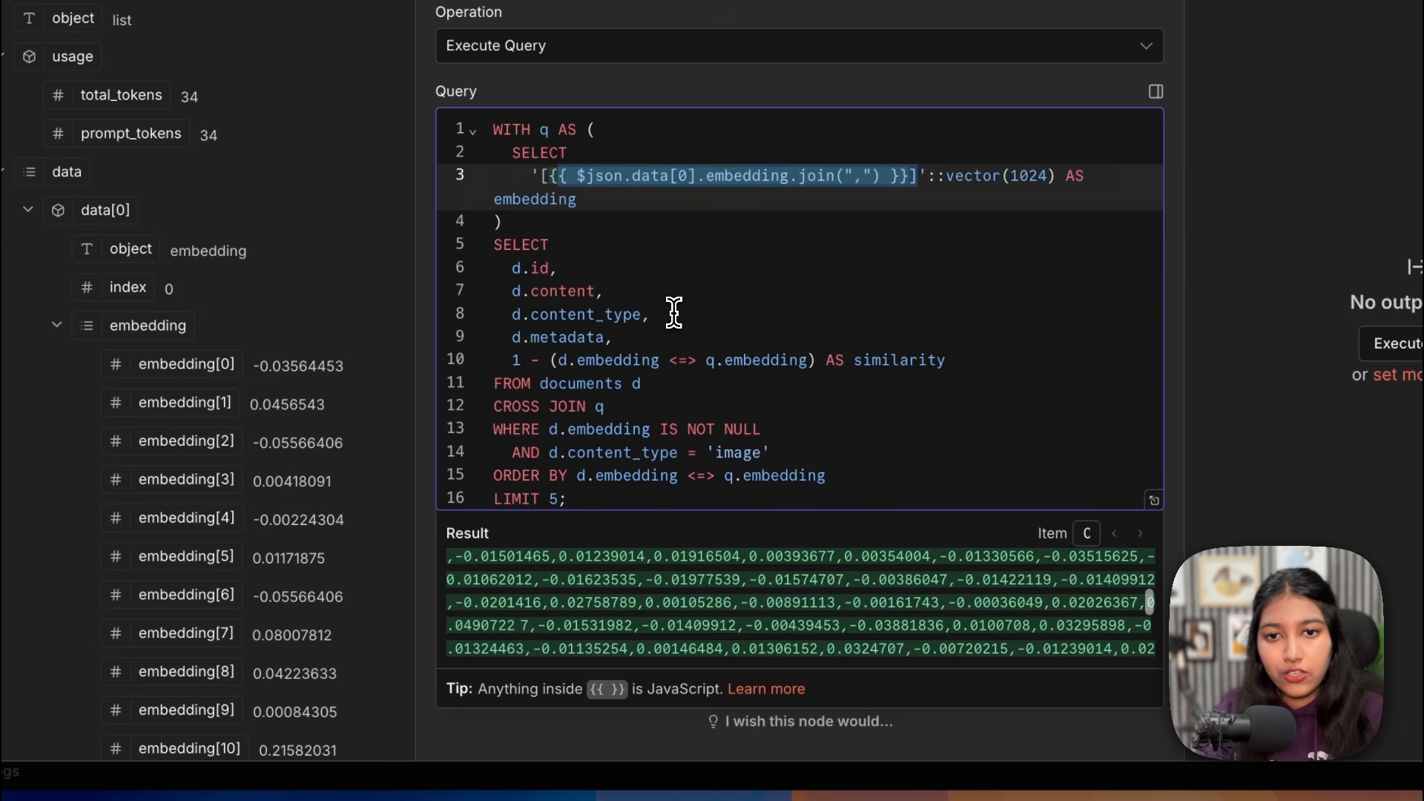
pyautogui.scroll(-1, 486, 460)
pyautogui.moveTo(490, 456); pyautogui.dragTo(591, 455)
pyautogui.click(591, 455)
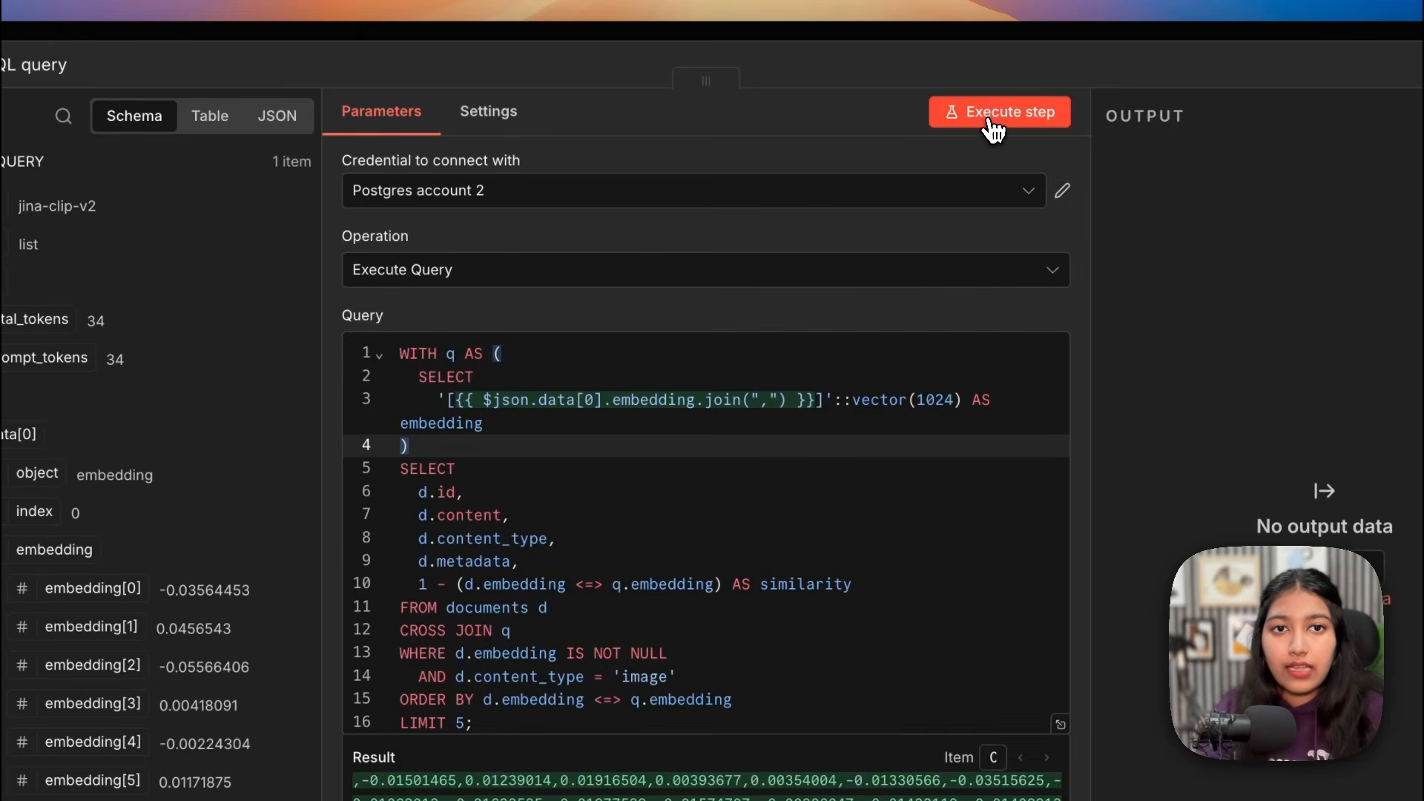
# Step: Execute the SQL query node and show its output as a table to check the returned content IDs
pyautogui.click(994, 112)
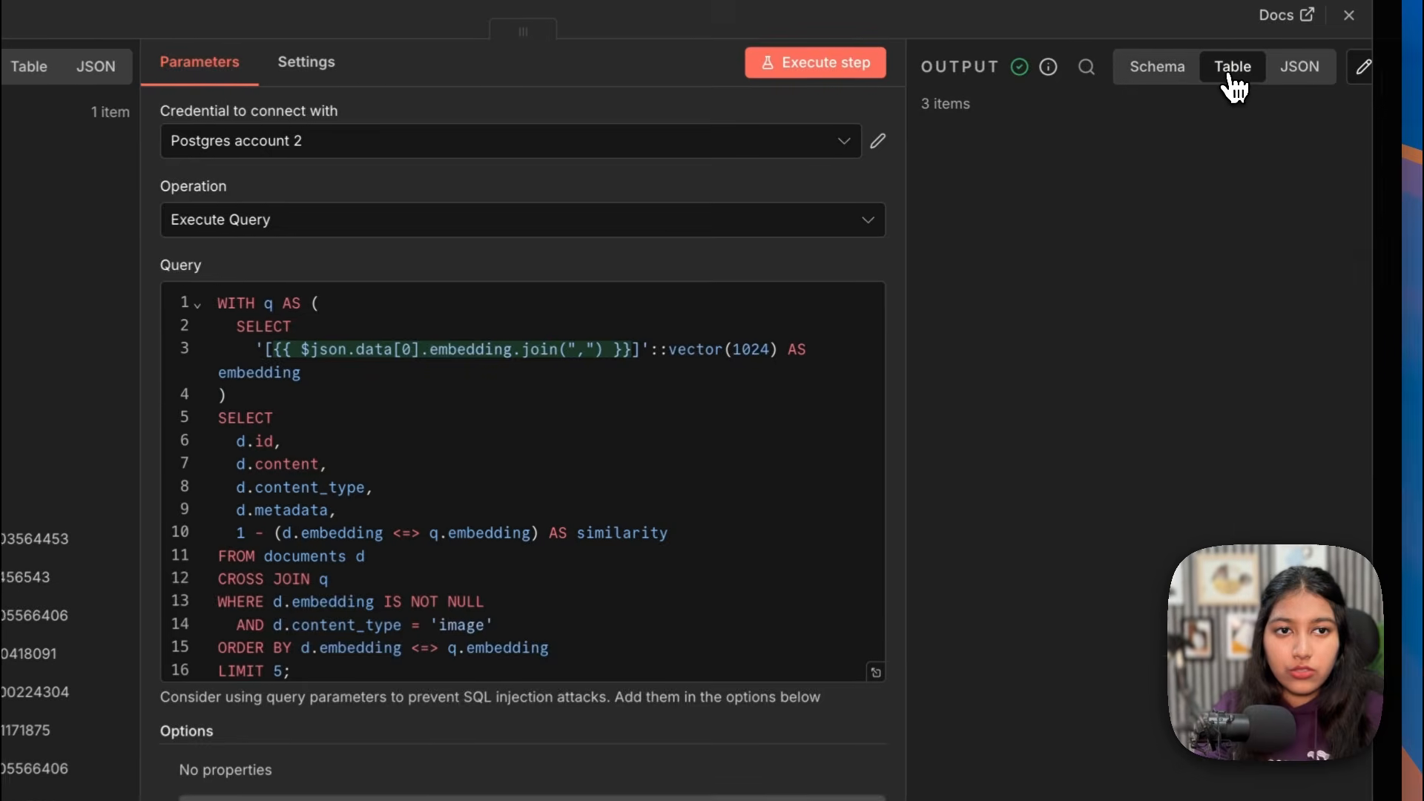
pyautogui.click(1413, 116)
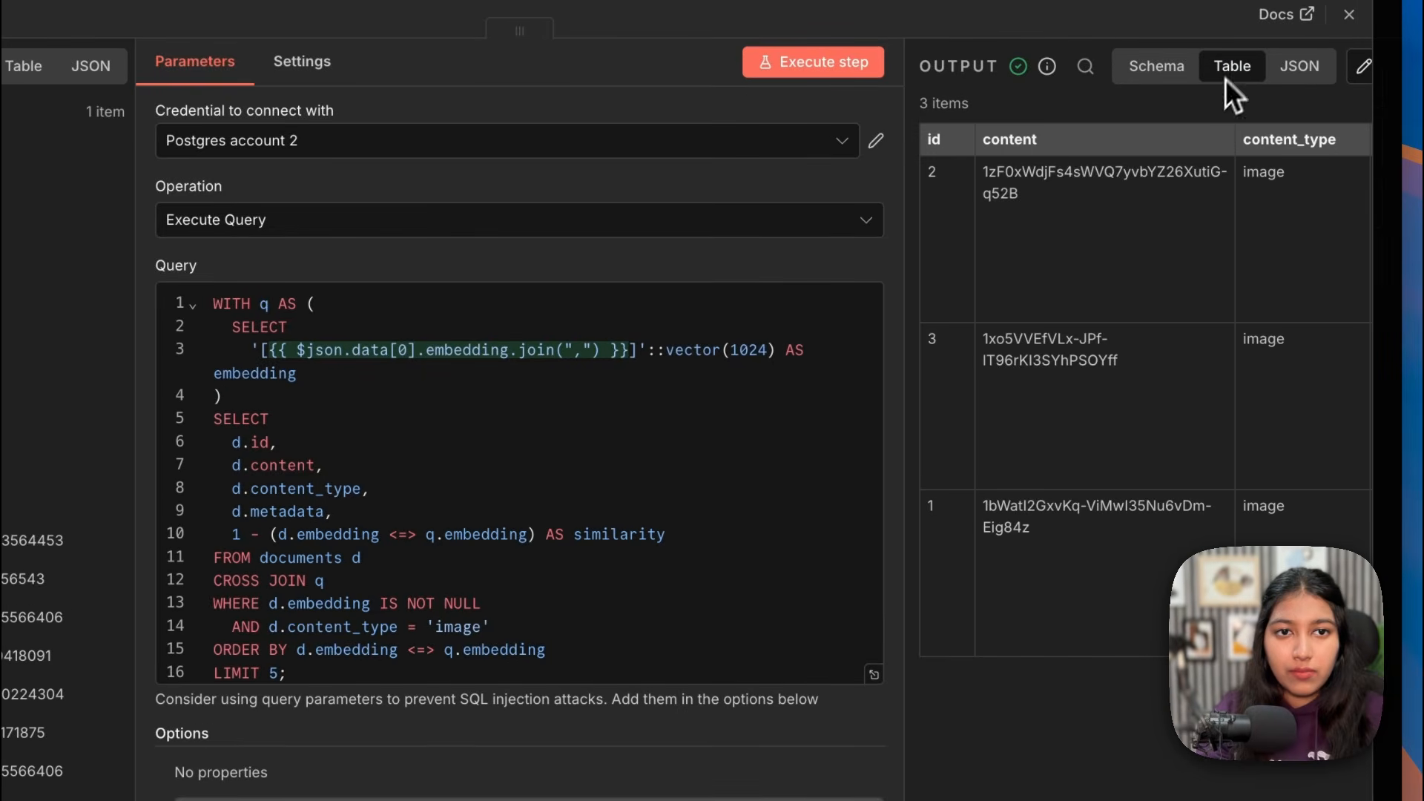
pyautogui.moveTo(979, 174); pyautogui.dragTo(1070, 626)
pyautogui.click(1070, 625)
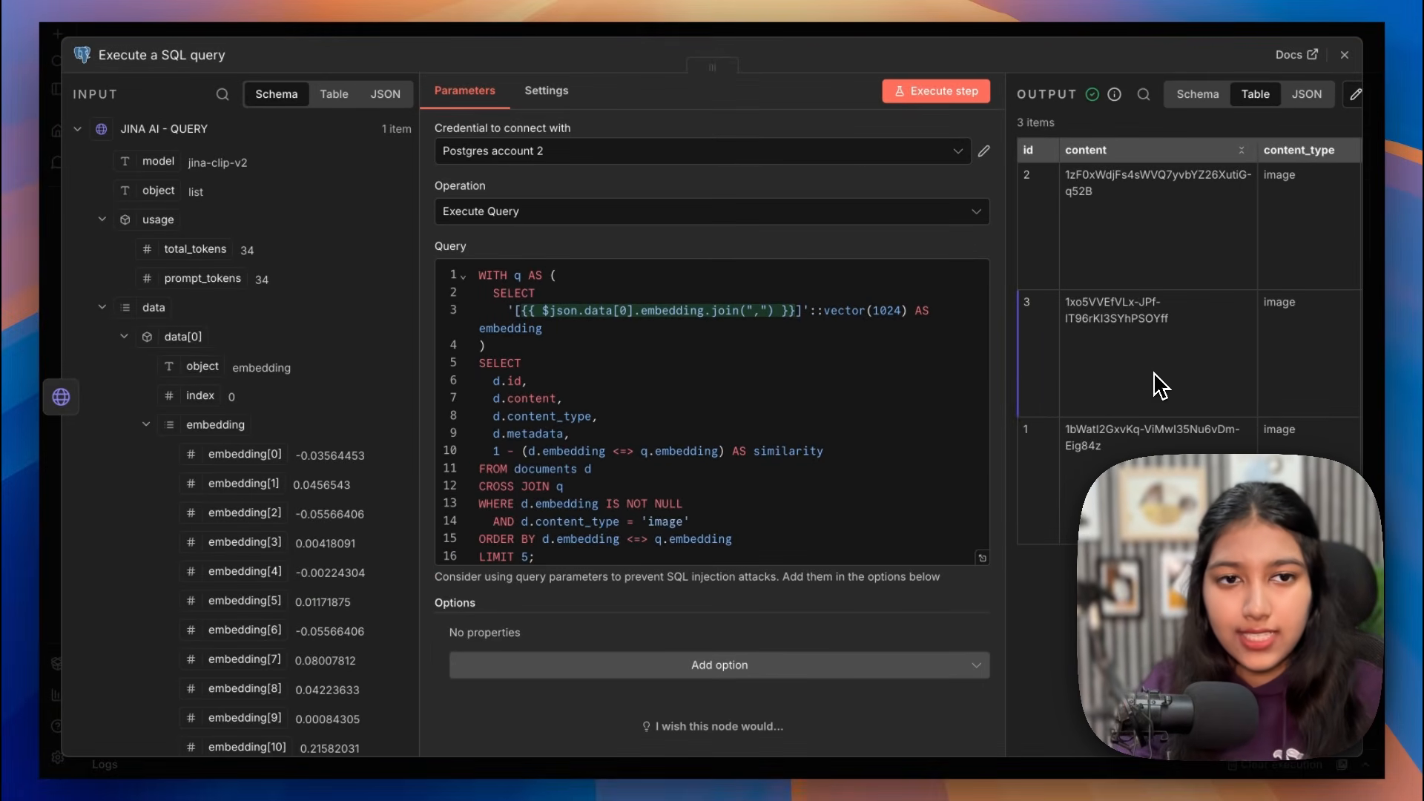
# Step: Examine the metadata and compare the similarity scores of the returned images in the output table
pyautogui.hscroll(2, 1148, 330)
pyautogui.hscroll(3, 1143, 319)
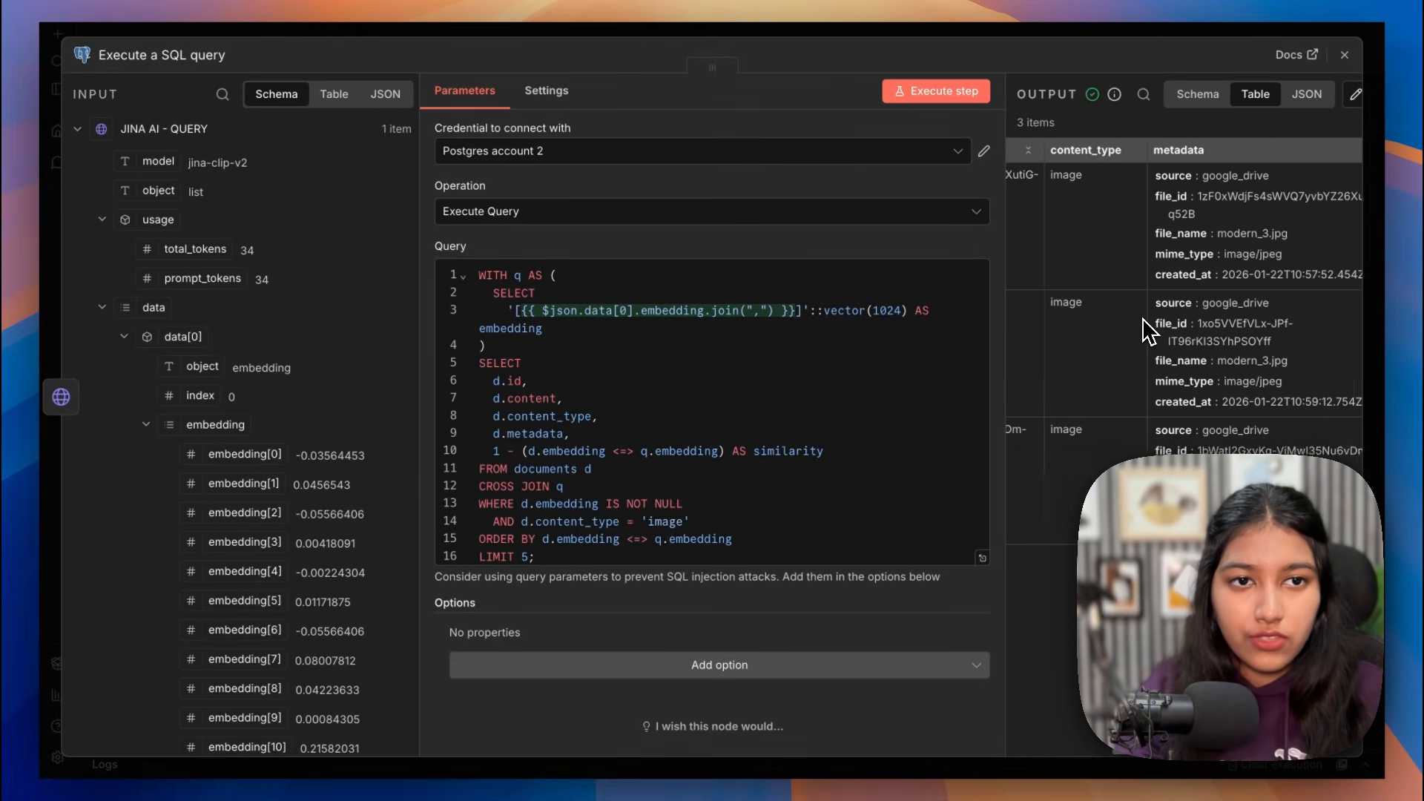
pyautogui.hscroll(2, 1146, 319)
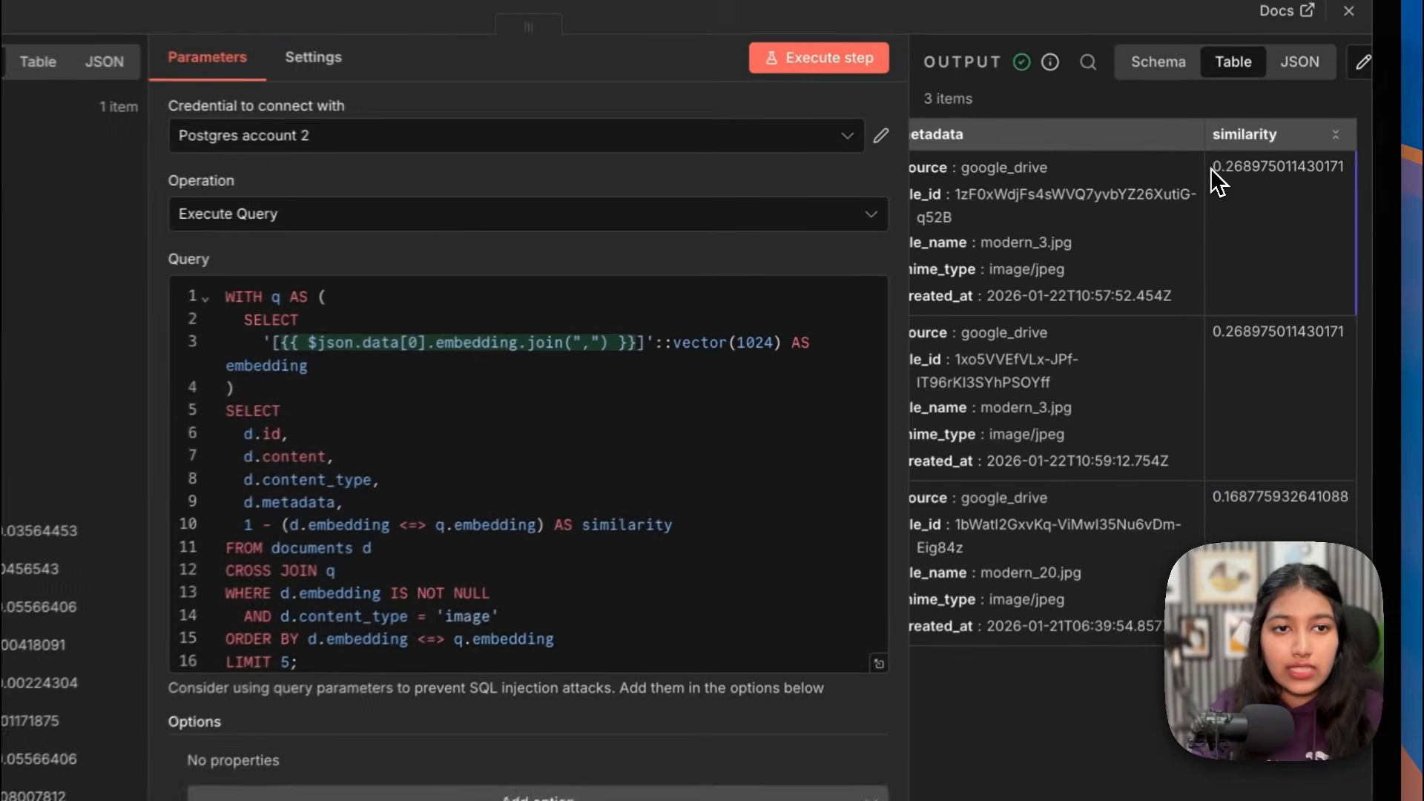
pyautogui.moveTo(1240, 177); pyautogui.dragTo(1341, 181)
pyautogui.click(1270, 299)
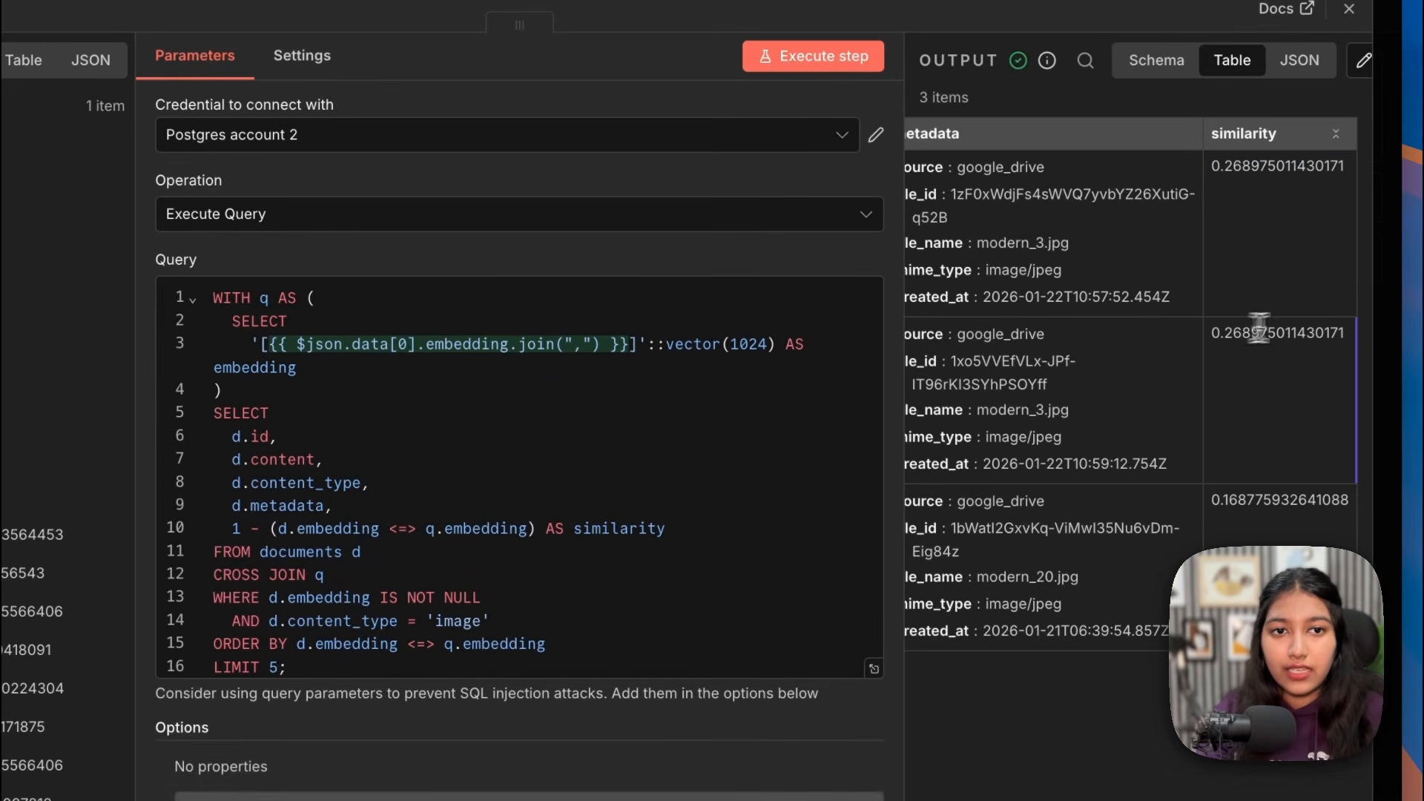
# Step: Examine the similarity scores and file names of the matched images in the SQL query output
pyautogui.moveTo(1212, 332); pyautogui.dragTo(1332, 325)
pyautogui.click(1231, 489)
pyautogui.hscroll(-2, 986, 234)
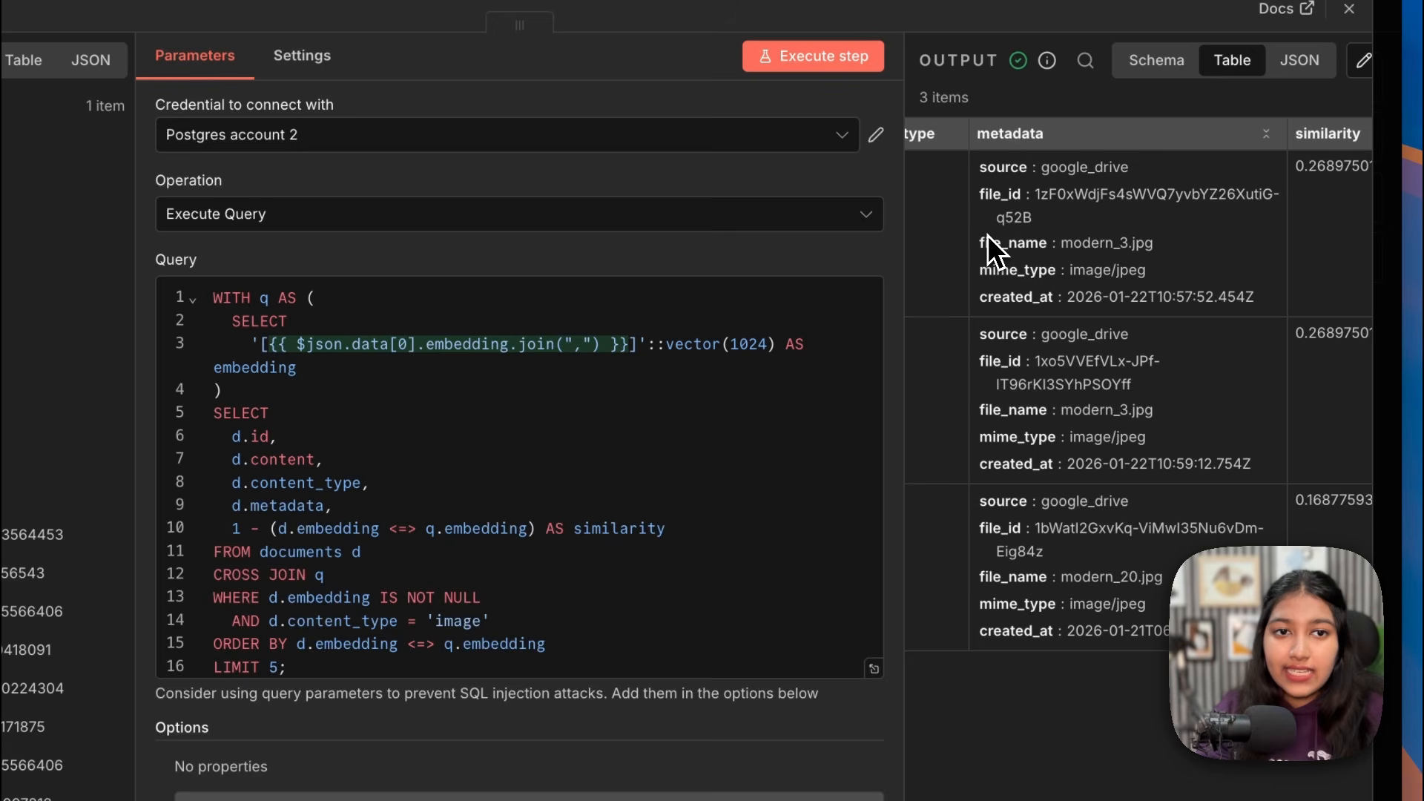
pyautogui.moveTo(991, 243); pyautogui.dragTo(1192, 249)
pyautogui.click(1189, 243)
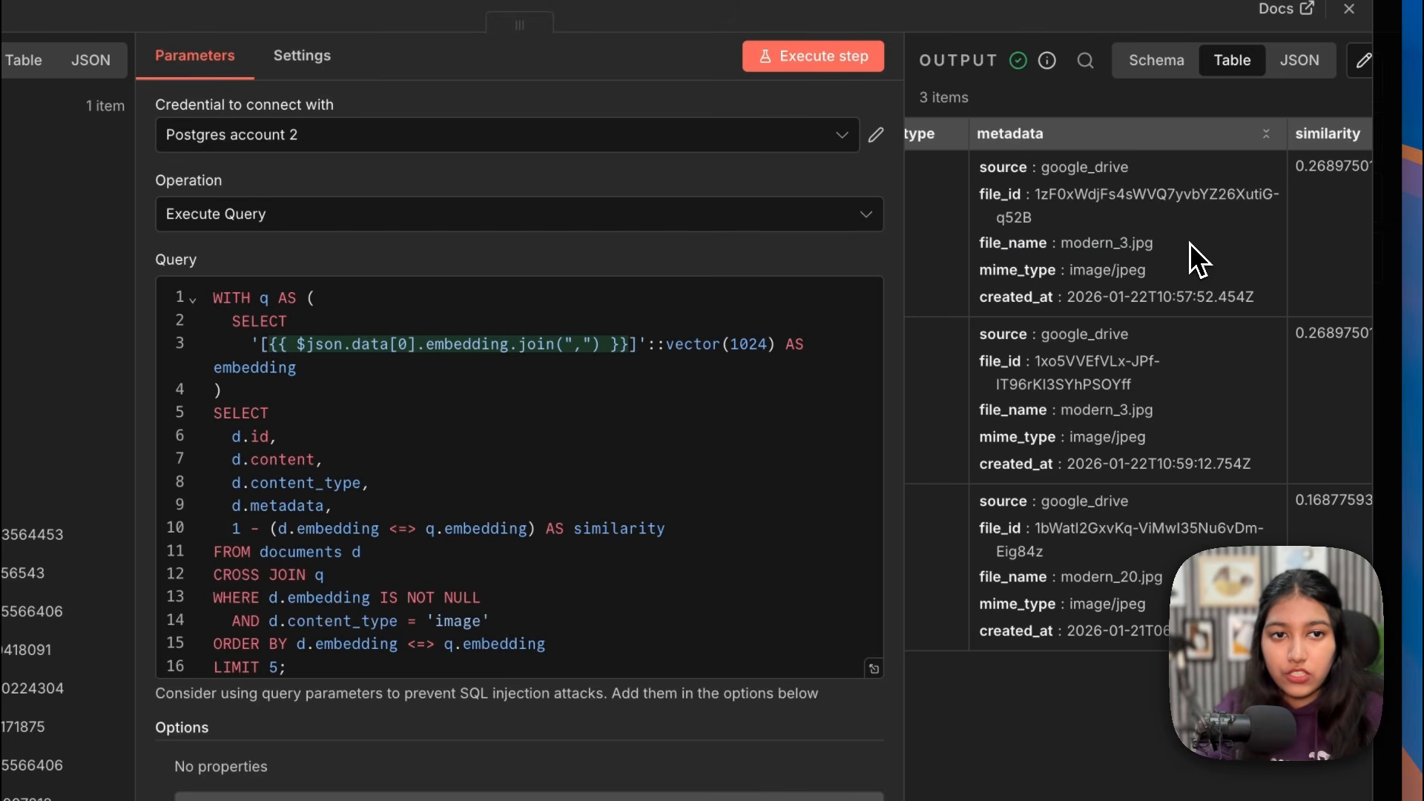
pyautogui.moveTo(1071, 243); pyautogui.dragTo(1122, 242)
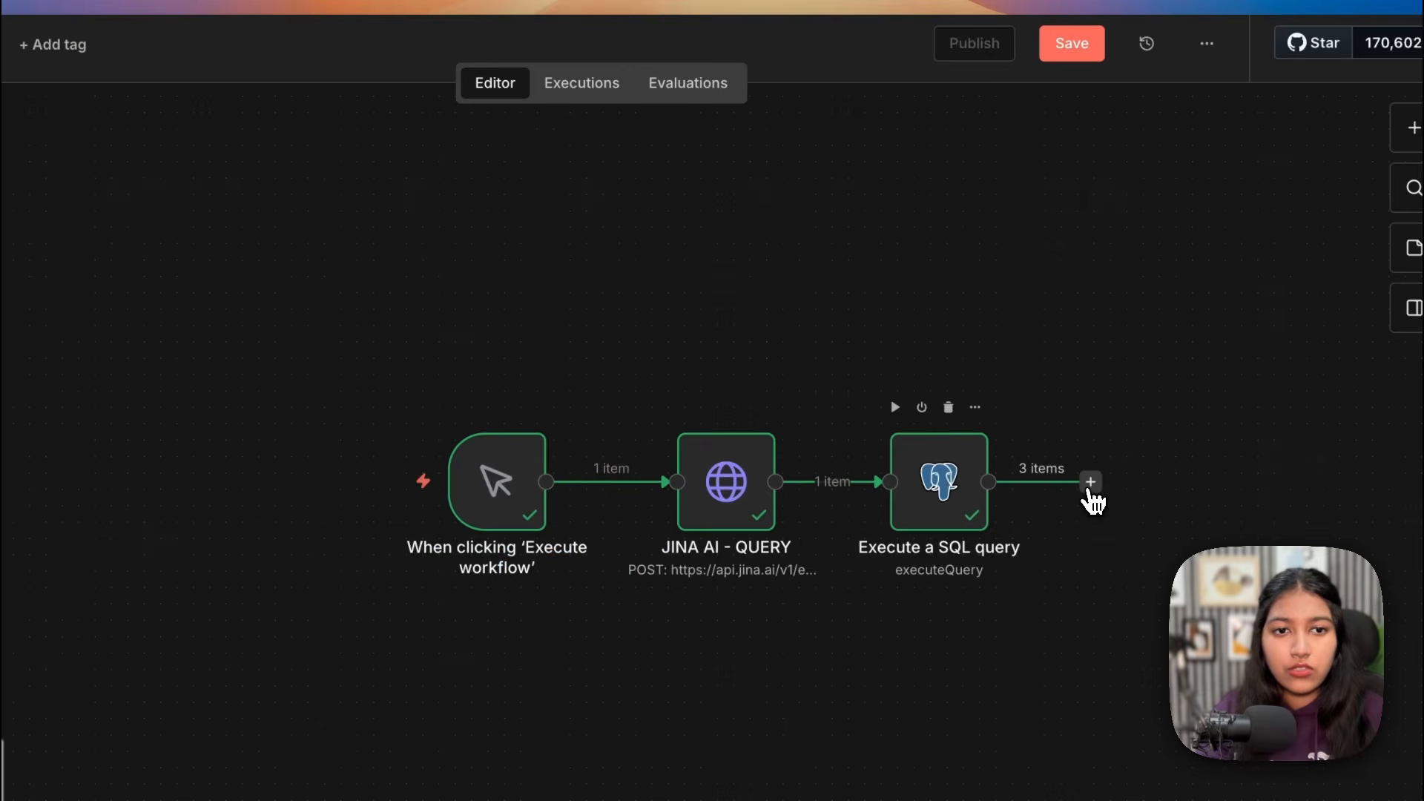
# Step: Add a Google Drive Download file node after the Execute a SQL query node
pyautogui.click(1090, 493)
pyautogui.write('google d')
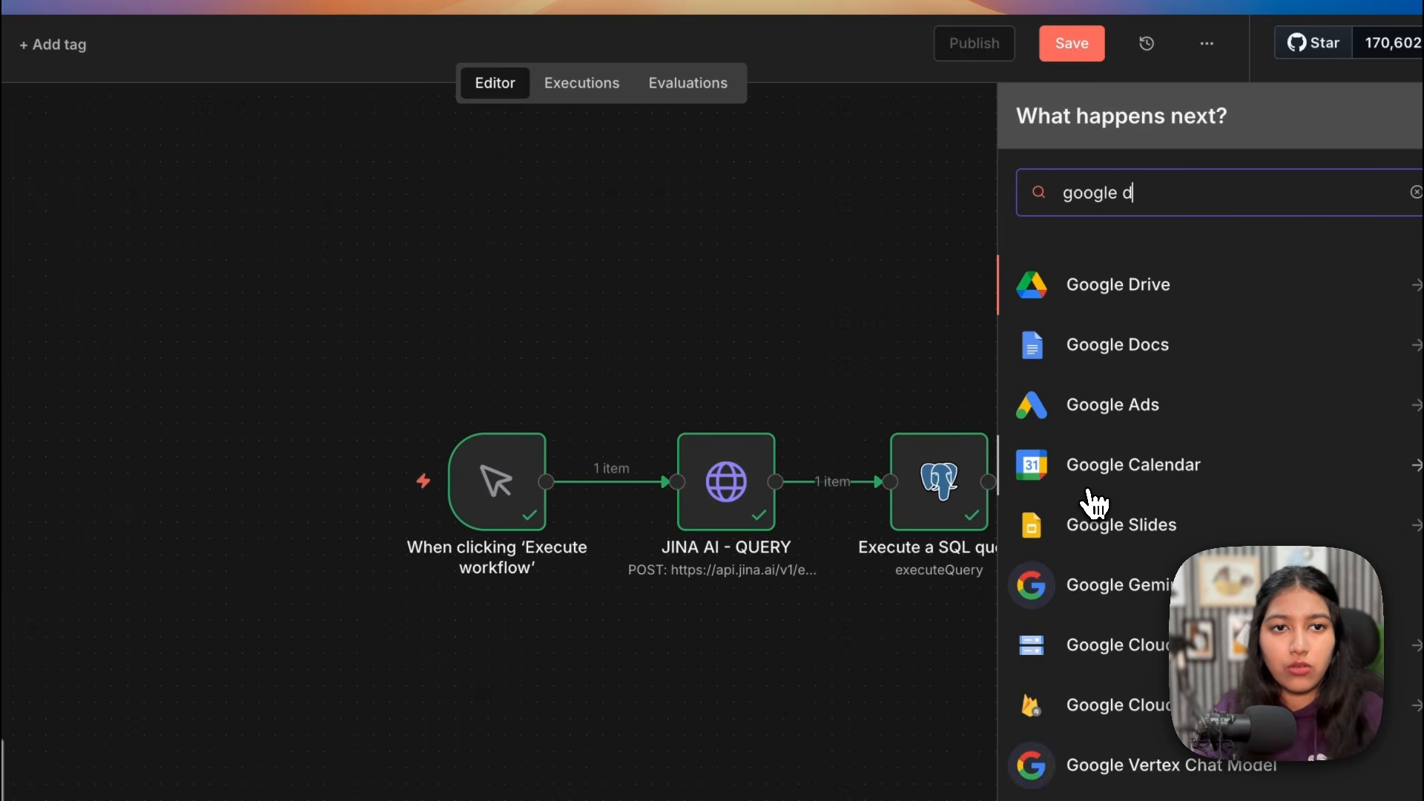
pyautogui.write('ri')
pyautogui.click(1154, 287)
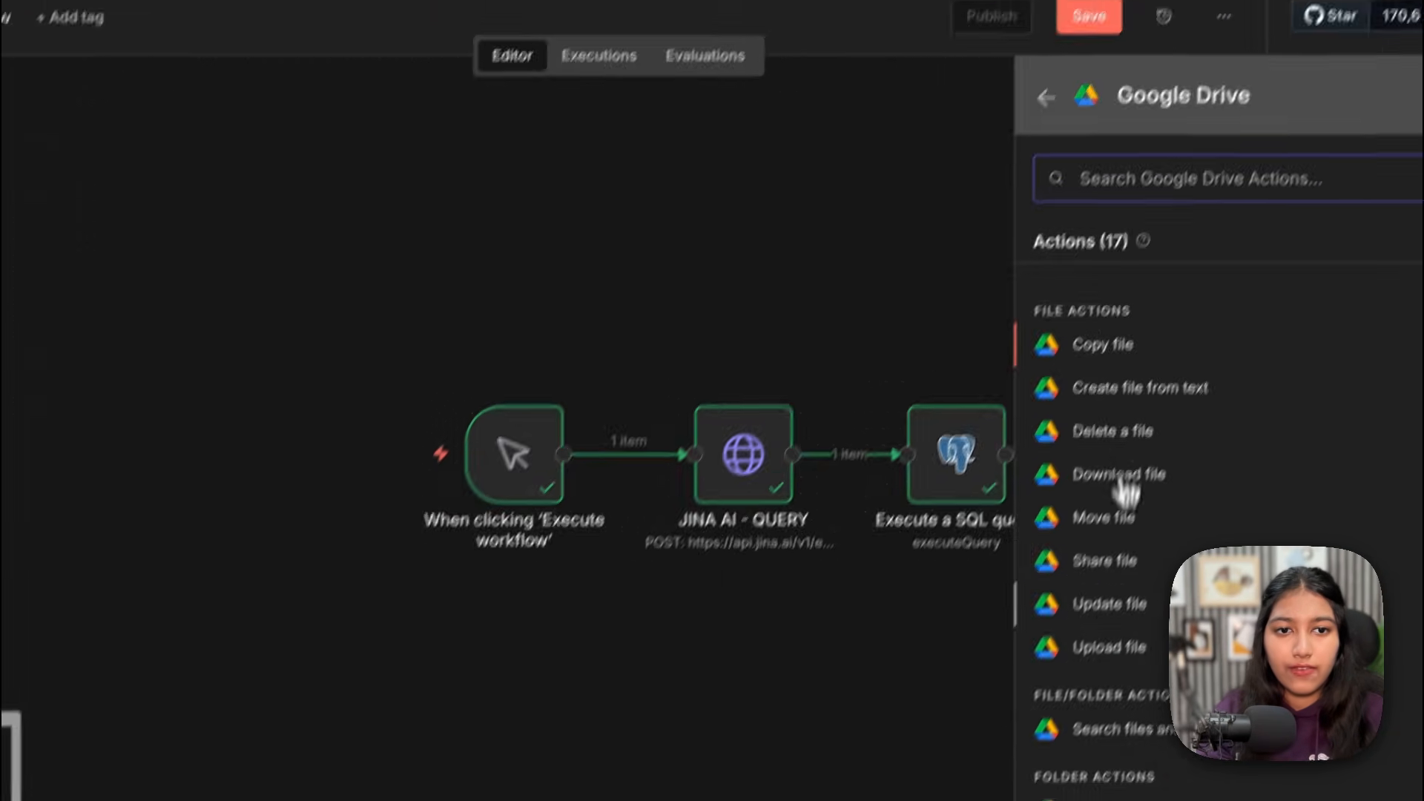
pyautogui.click(1125, 480)
# Step: Set the Download file node to find the file By ID with {{ $json.content }} and execute the step
pyautogui.click(683, 426)
pyautogui.click(705, 562)
pyautogui.moveTo(148, 155); pyautogui.dragTo(816, 340)
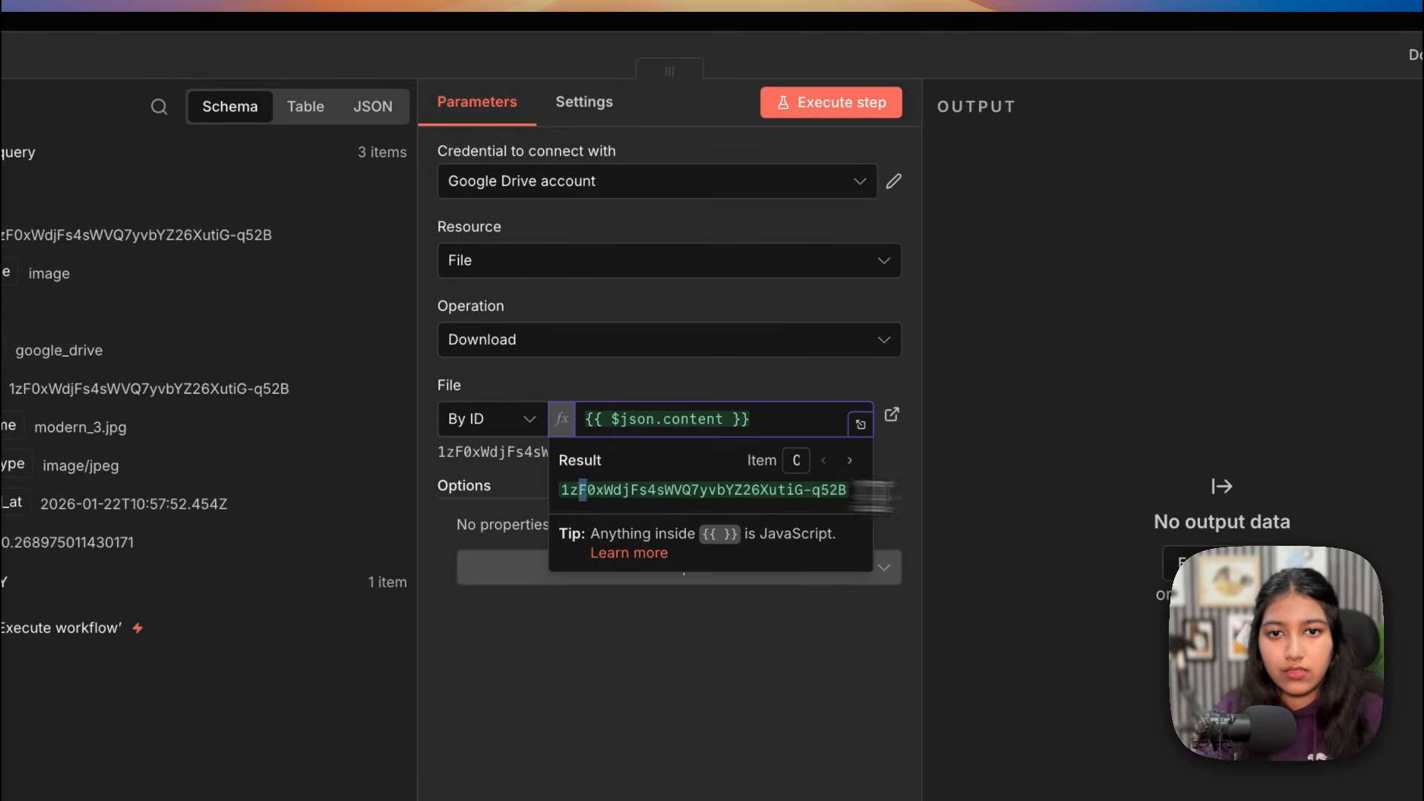
pyautogui.click(835, 108)
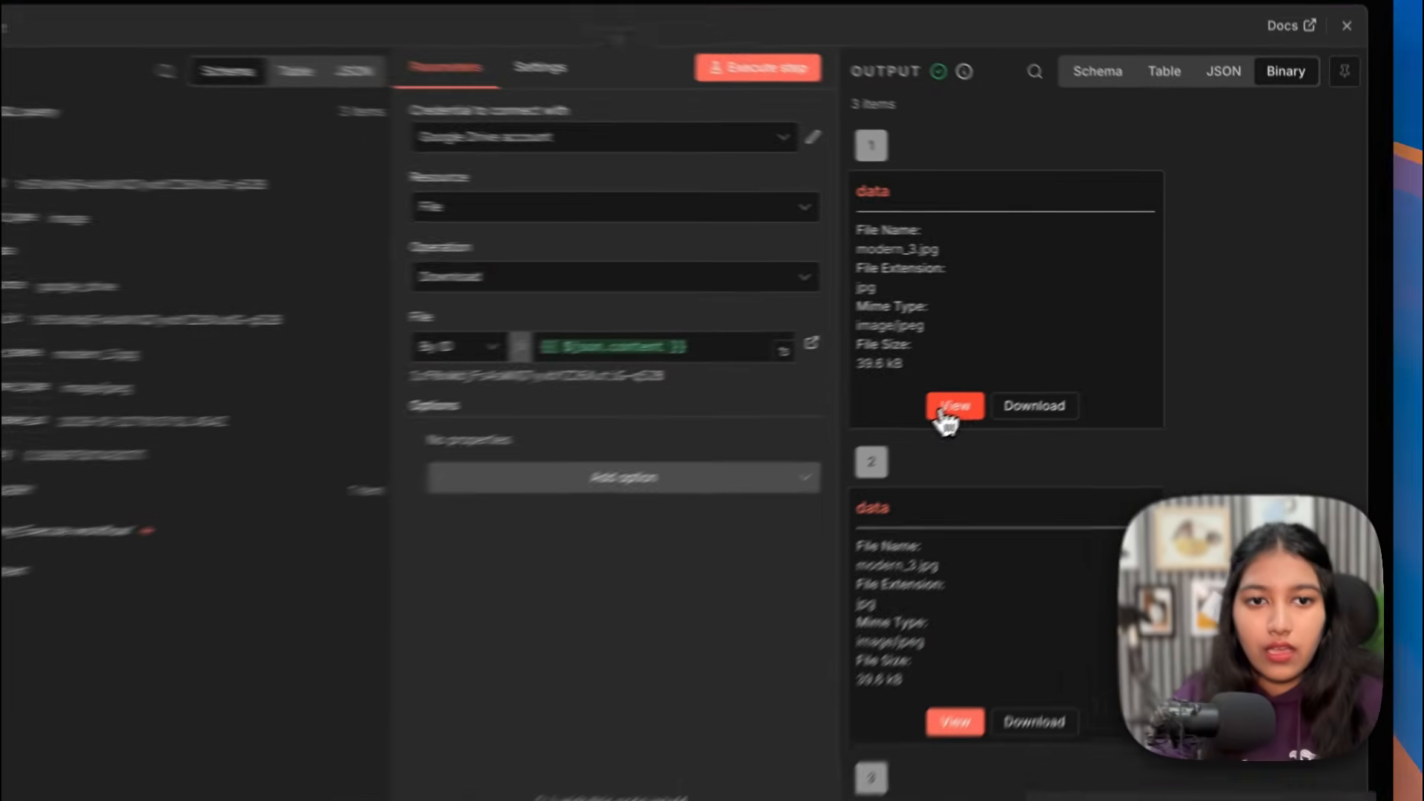
# Step: View the first downloaded image, modern_3.jpg, and return to the workflow canvas
pyautogui.click(1035, 493)
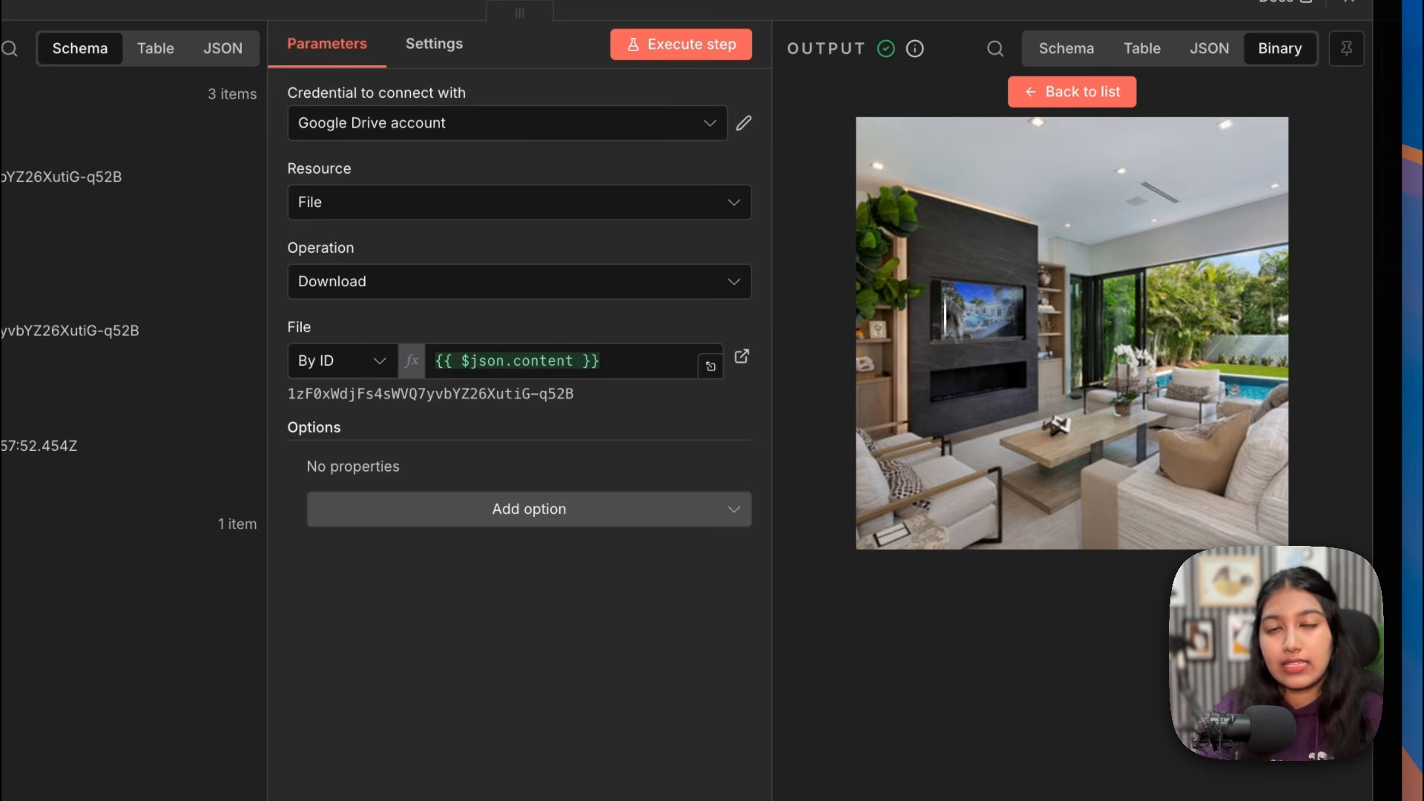
pyautogui.click(1072, 91)
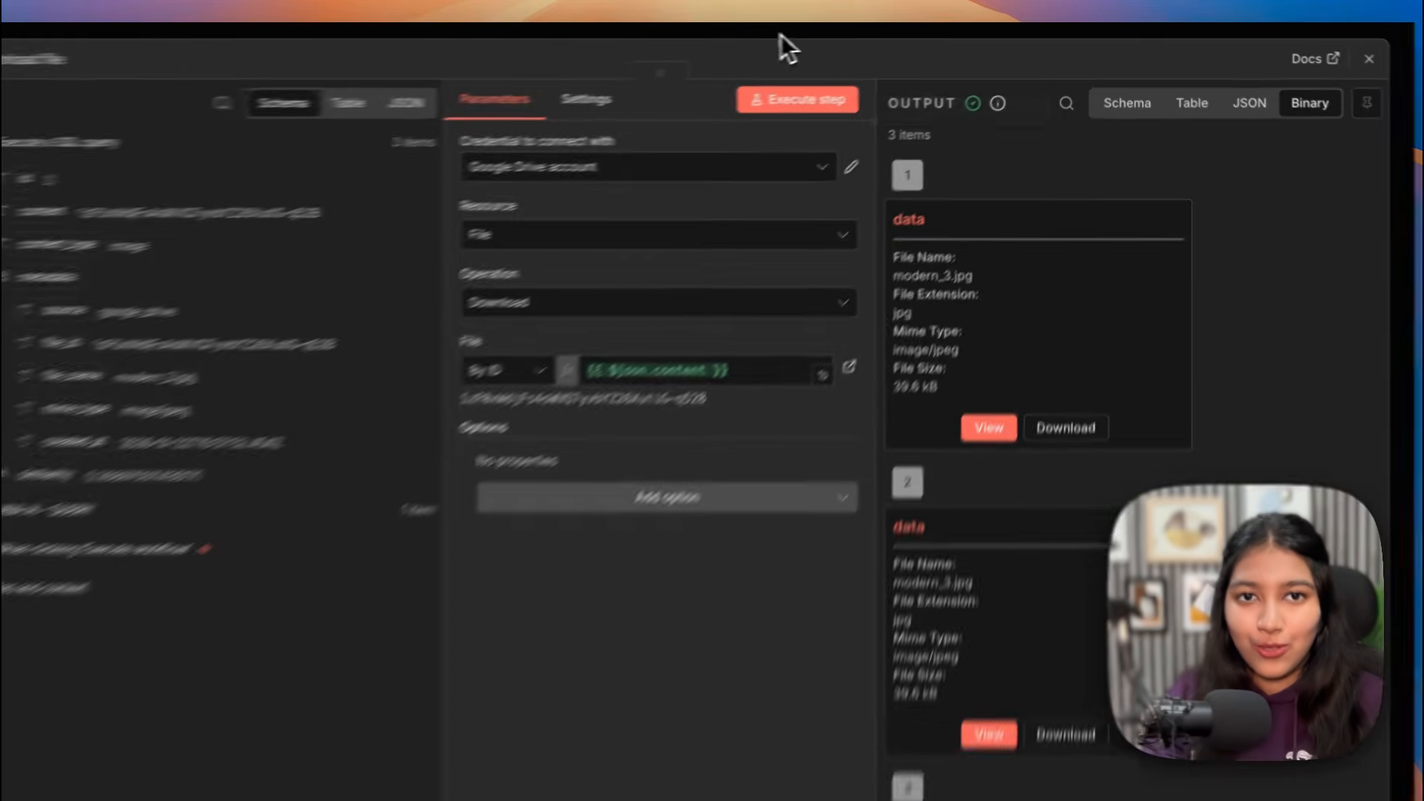
pyautogui.click(820, 33)
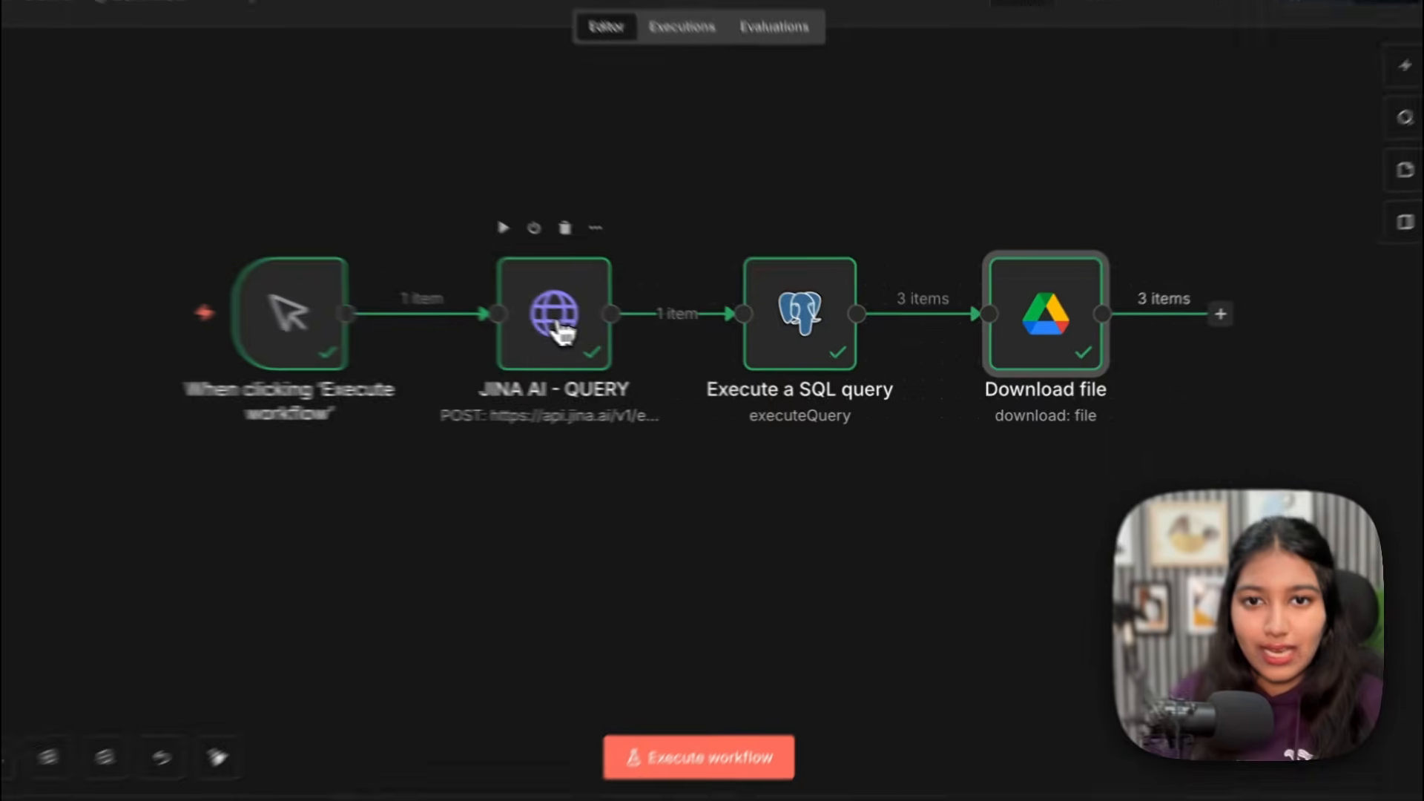
# Step: Review the JINA AI - QUERY node's JSON body with the living room query and its embedding output
pyautogui.doubleClick(559, 325)
pyautogui.moveTo(577, 483); pyautogui.dragTo(818, 481)
pyautogui.click(539, 505)
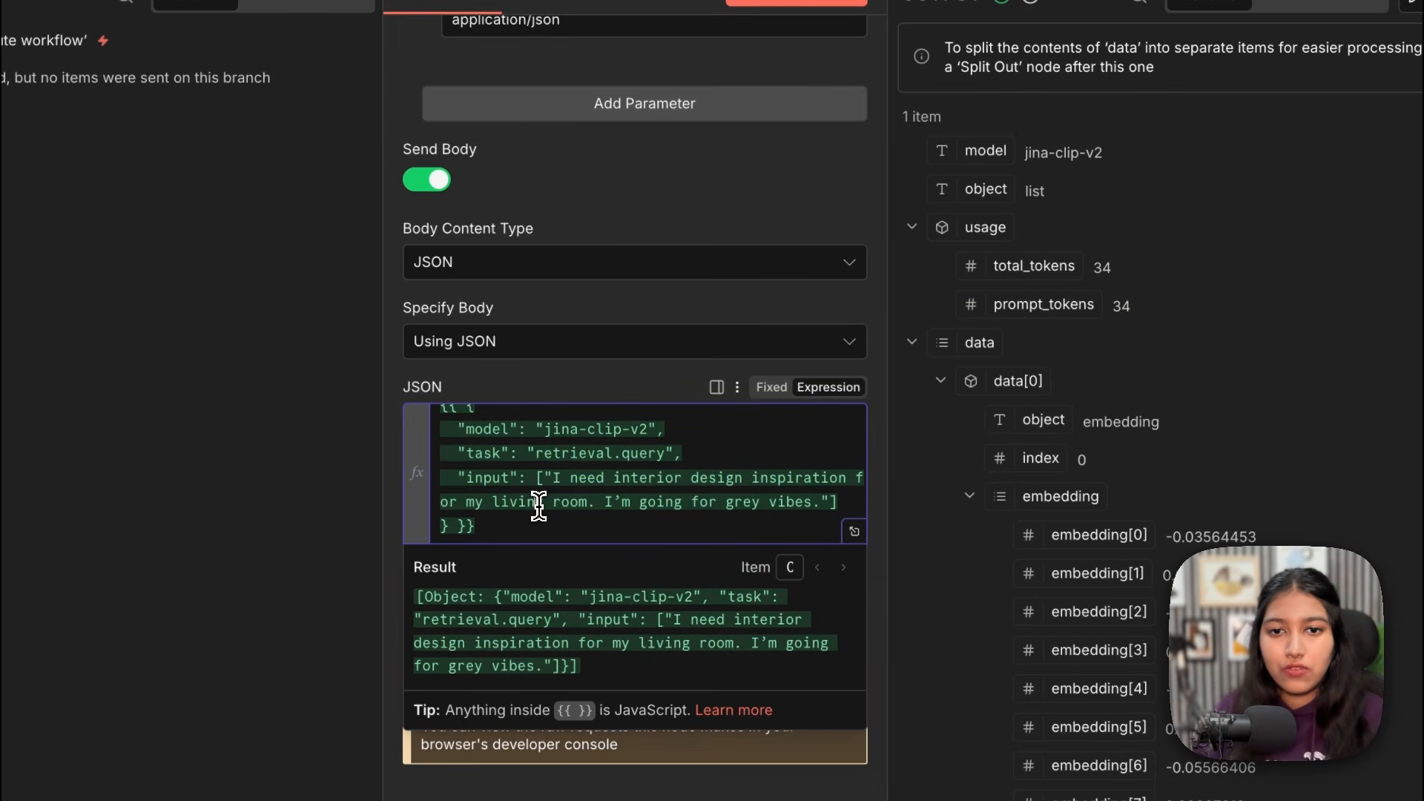
pyautogui.moveTo(539, 506); pyautogui.dragTo(590, 504)
pyautogui.click(643, 499)
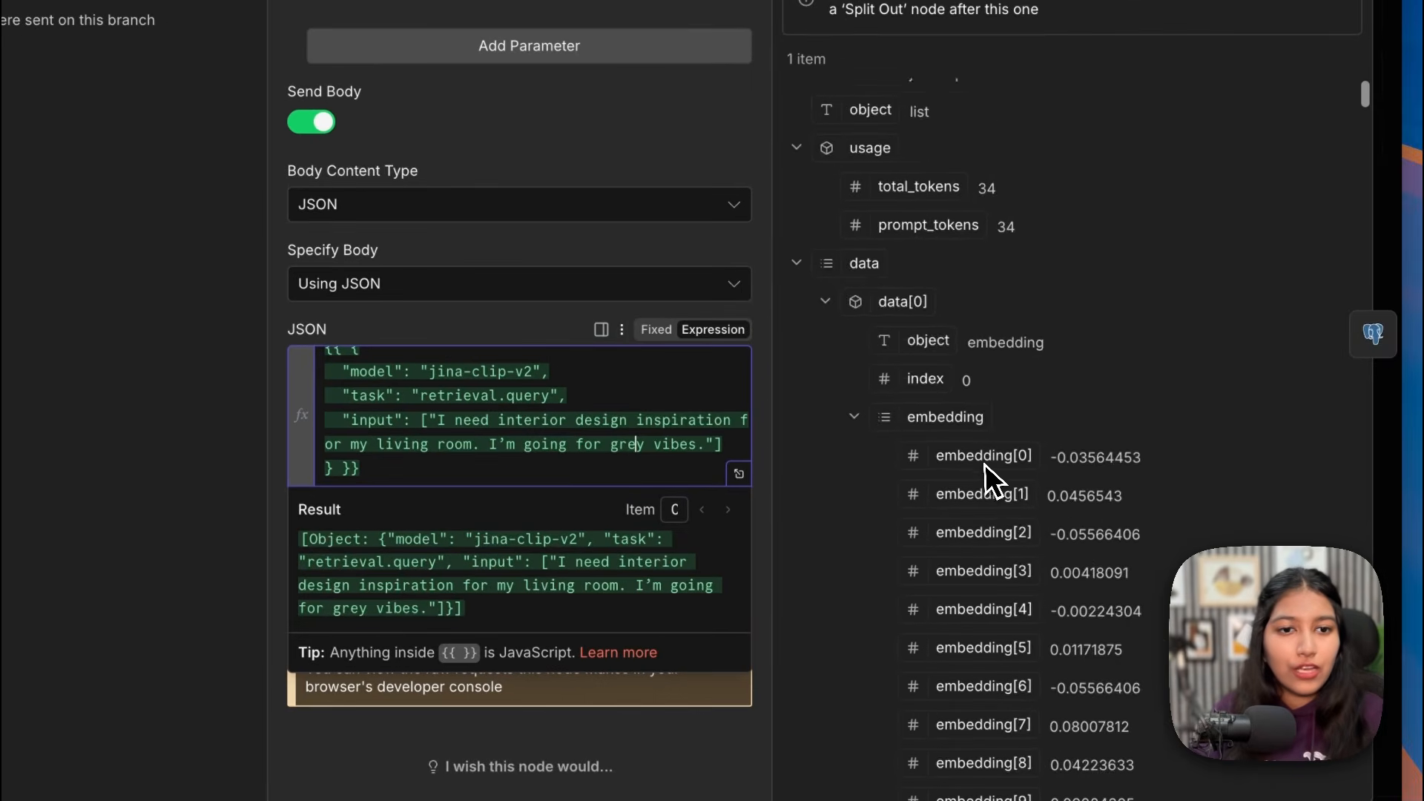
pyautogui.scroll(-5, 1098, 536)
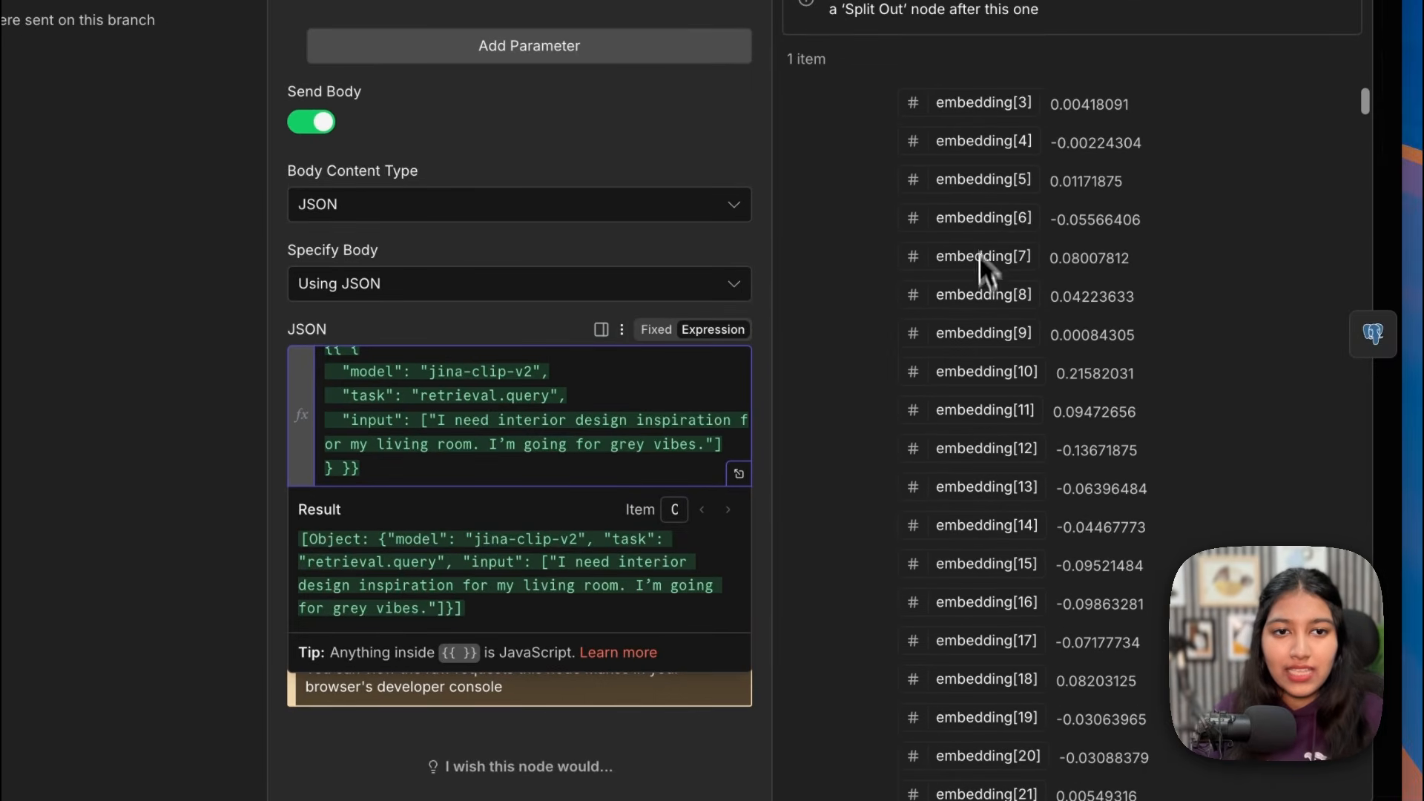
# Step: Review the Postgres vector similarity query and the metadata fields it returns for the matched image
pyautogui.moveTo(1005, 184); pyautogui.dragTo(1216, 779)
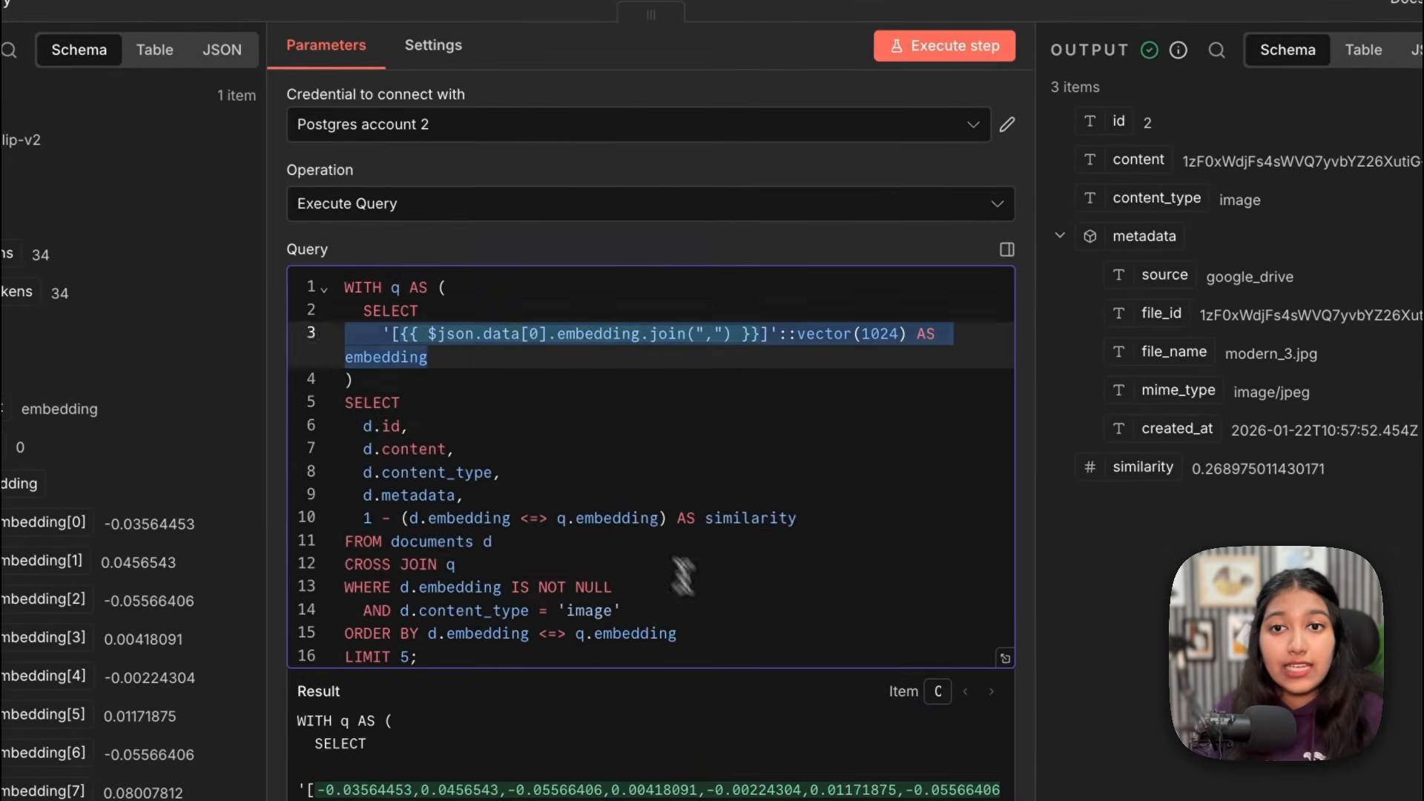
pyautogui.moveTo(280, 298); pyautogui.dragTo(616, 541)
pyautogui.click(682, 578)
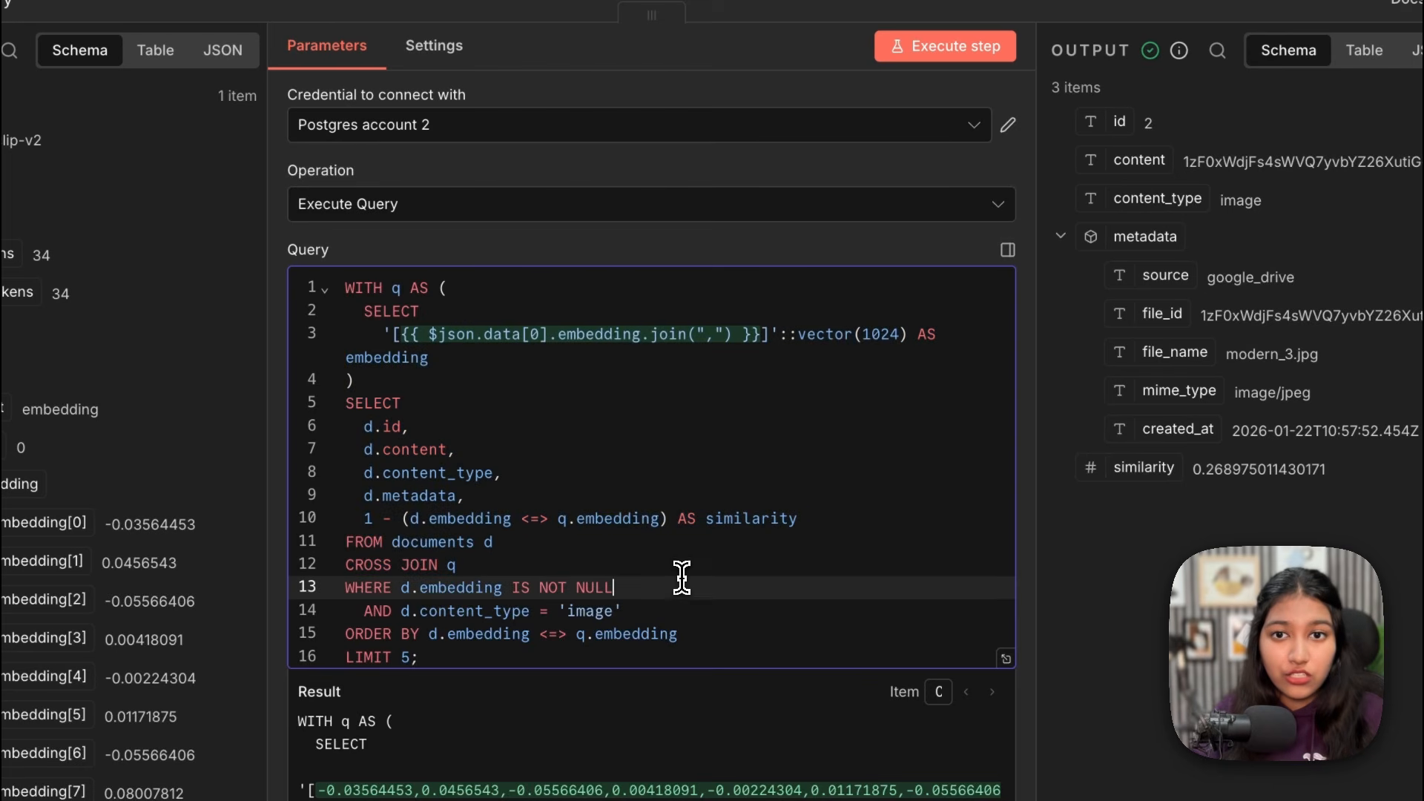
pyautogui.scroll(-1, 680, 576)
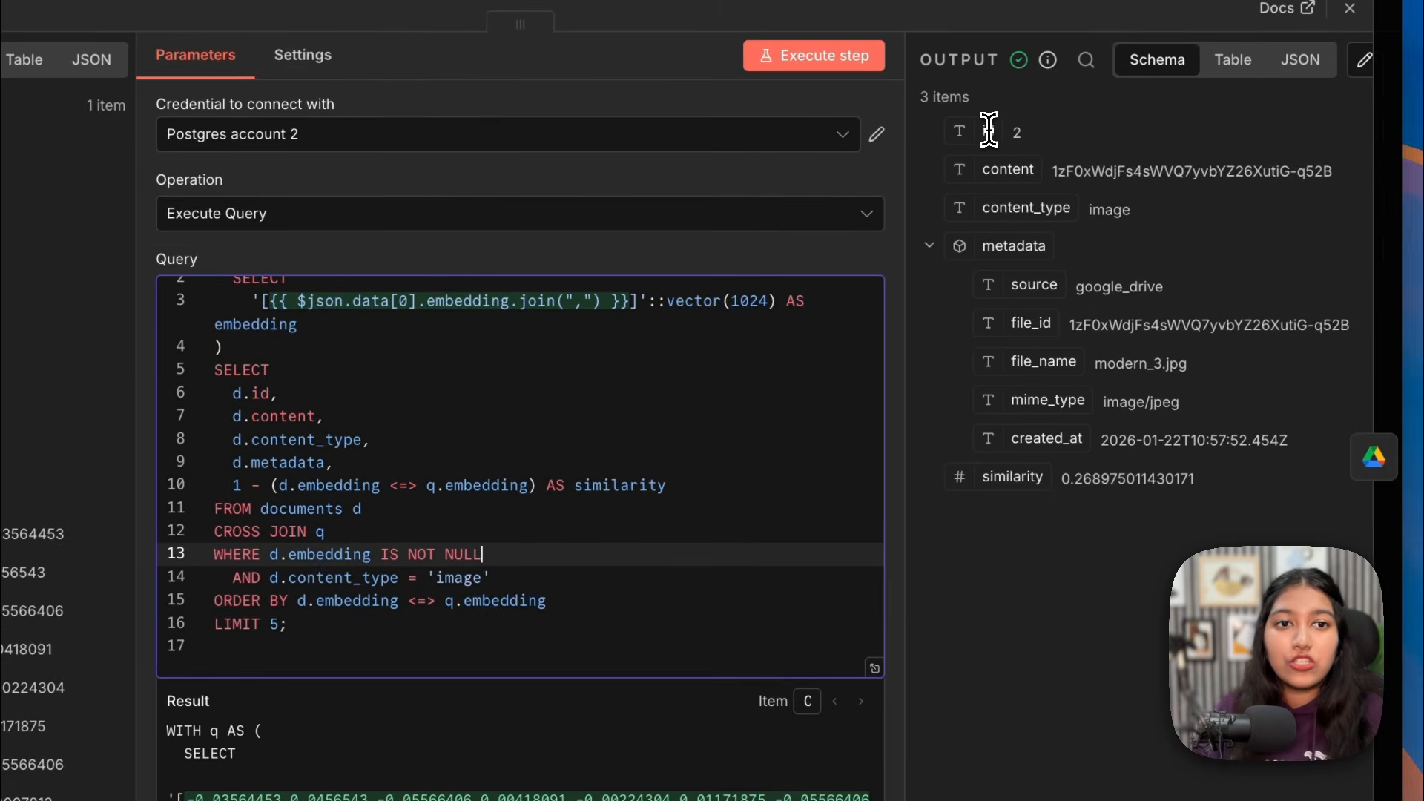
pyautogui.moveTo(989, 130); pyautogui.dragTo(1154, 459)
pyautogui.click(1150, 453)
pyautogui.moveTo(978, 127); pyautogui.dragTo(1177, 400)
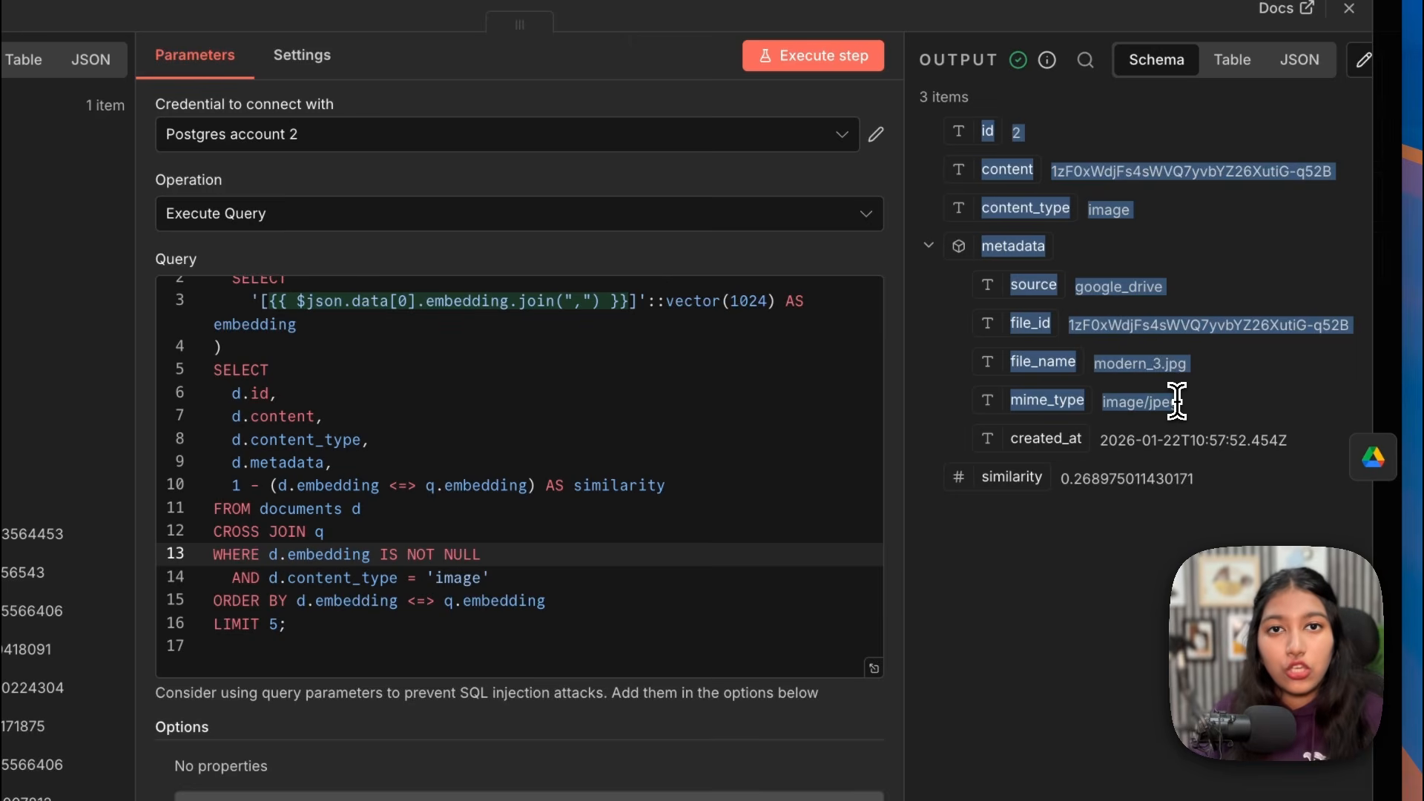
# Step: View the first image in the Download file node's output and close the node
pyautogui.click(1373, 457)
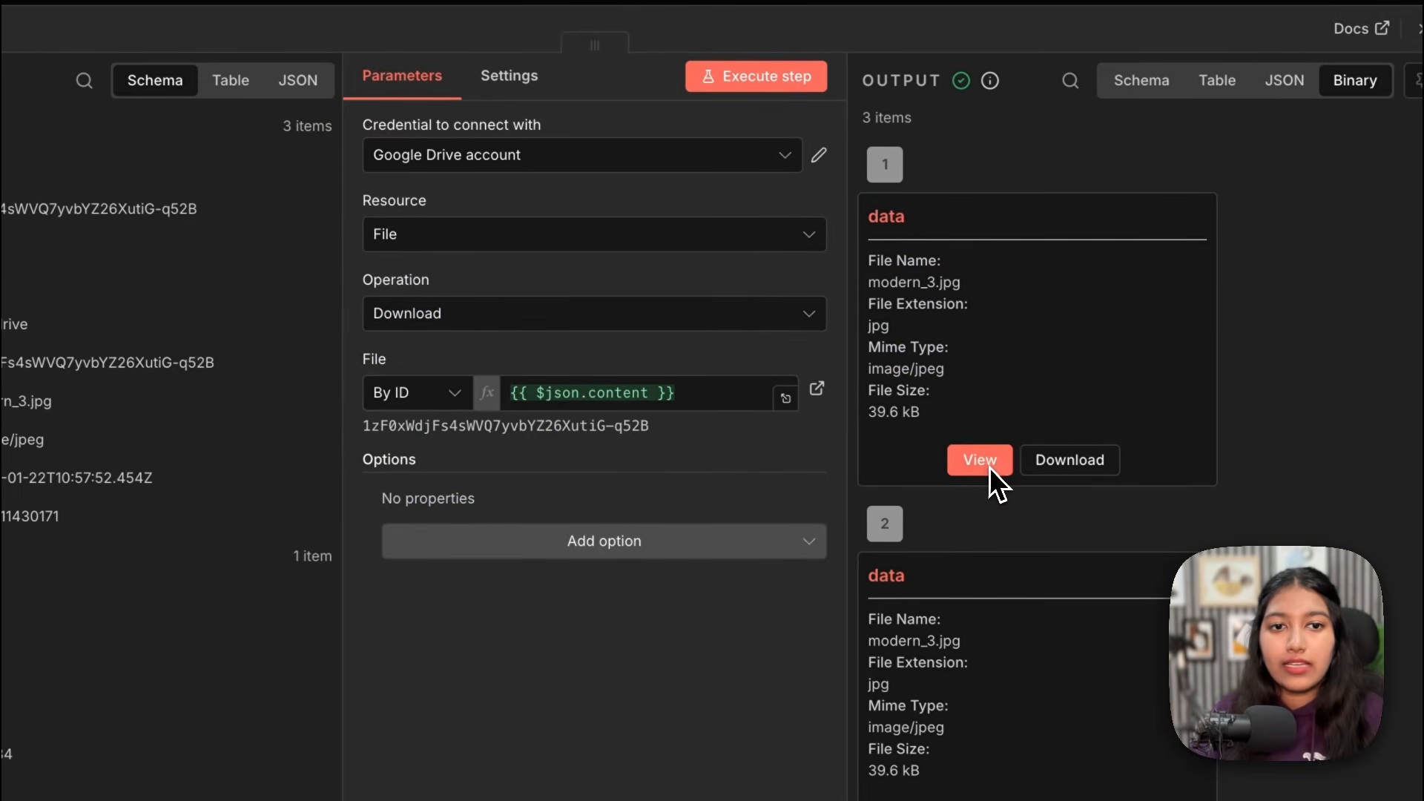
pyautogui.click(986, 464)
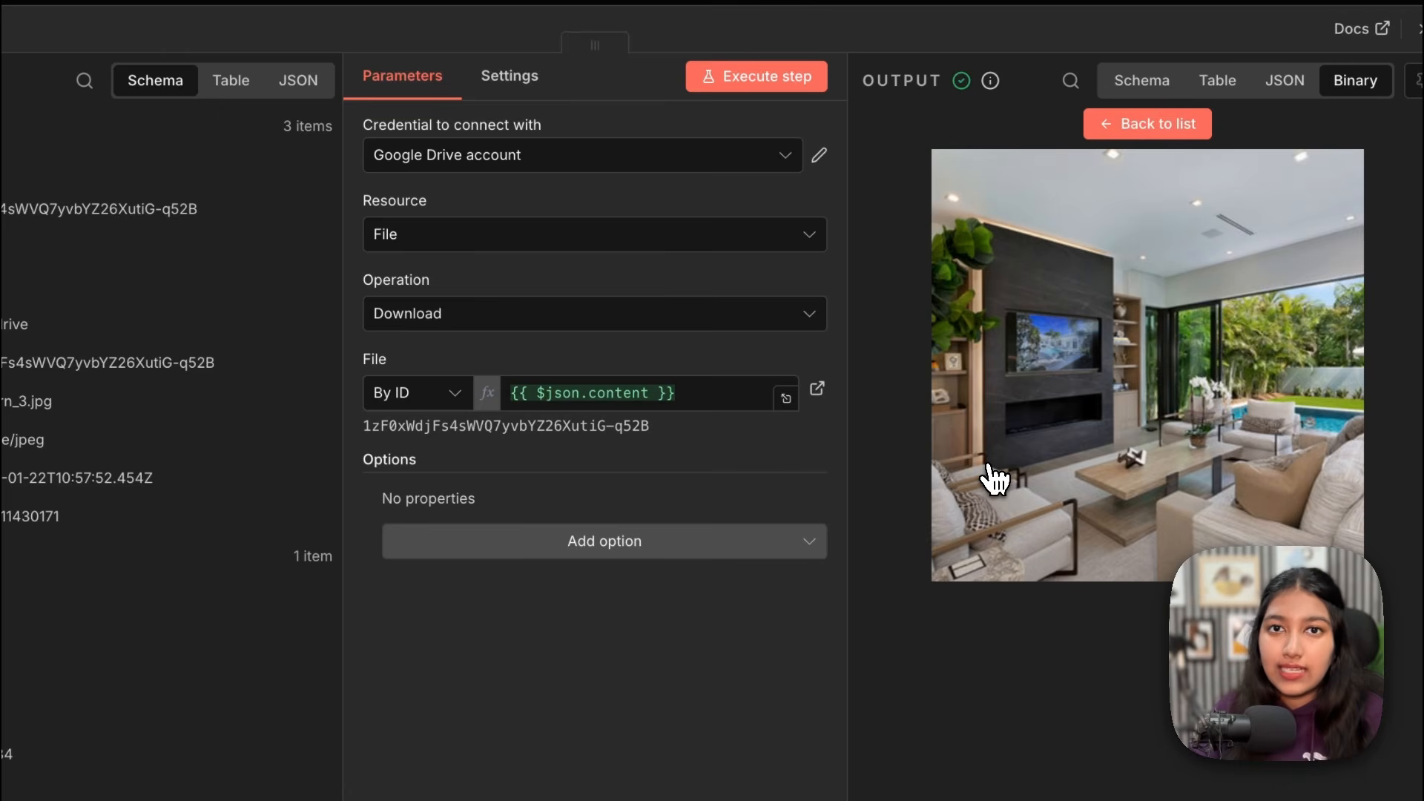
pyautogui.press('Escape')
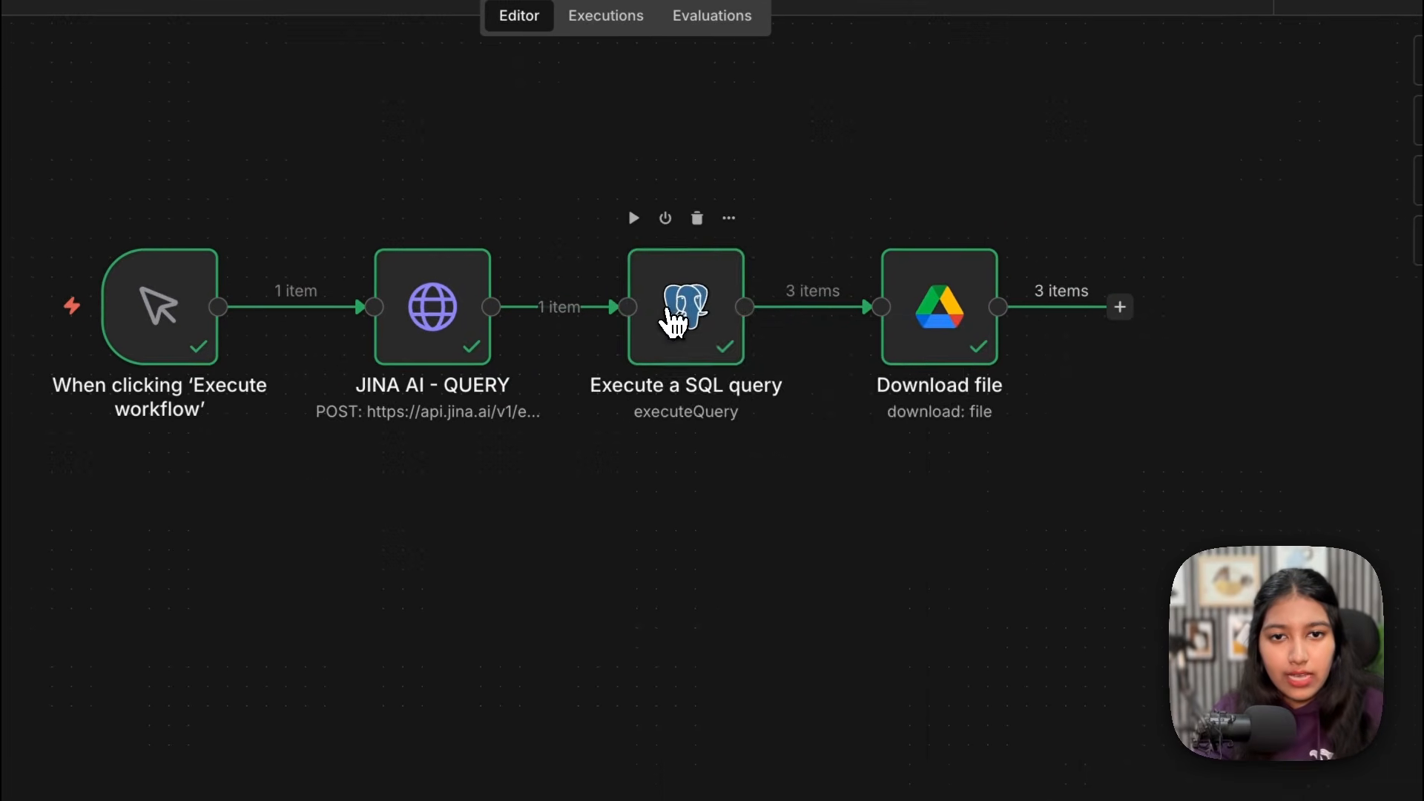
# Step: Rename the Execute a SQL query node as Vector Search and save the workflow
pyautogui.rightClick(802, 340)
pyautogui.click(694, 417)
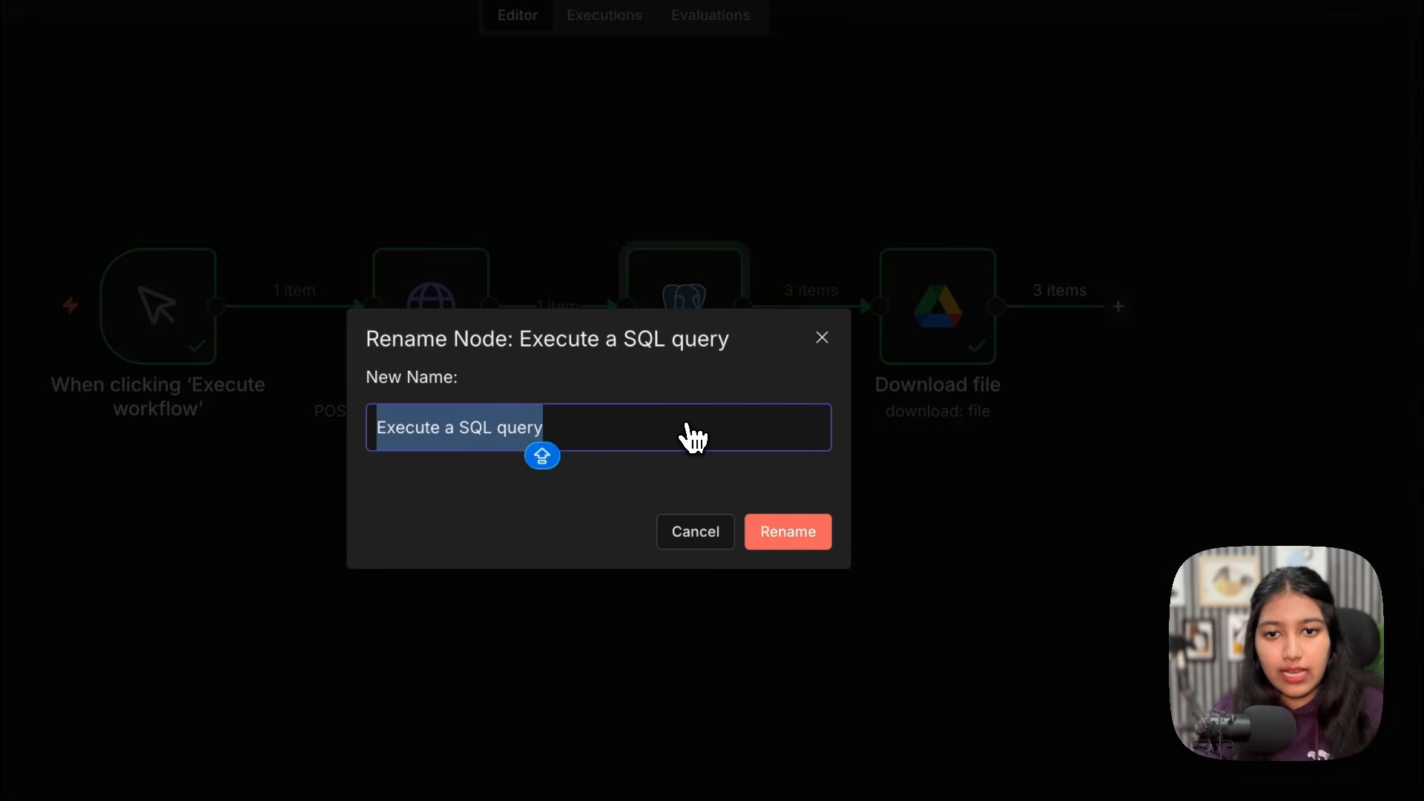
pyautogui.write('Vector Search')
pyautogui.press('Return')
pyautogui.click(1113, 55)
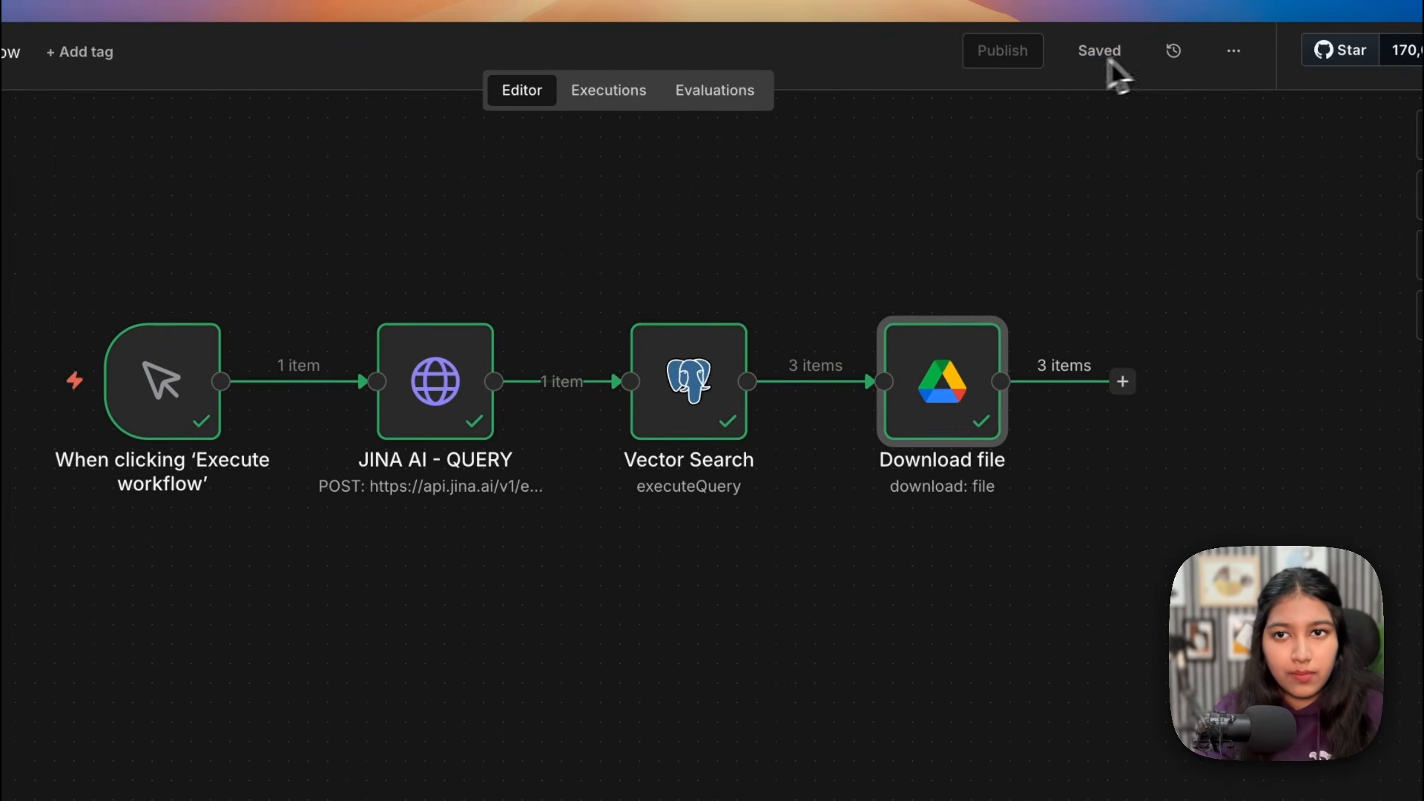
# Step: Rename the workflow as Visual RAG: Search/Query
pyautogui.click(269, 55)
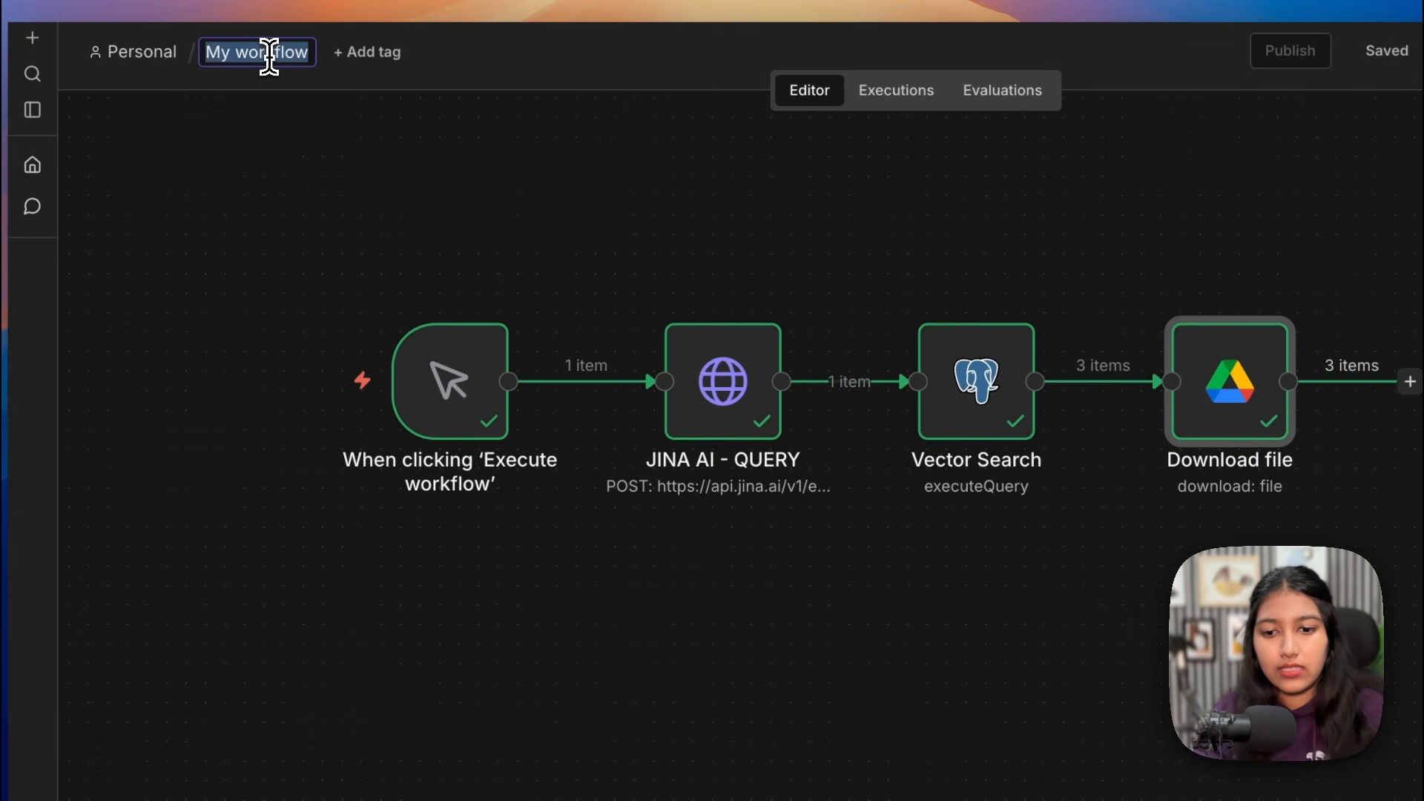
pyautogui.write('Visual ')
pyautogui.write('RAG: Searc')
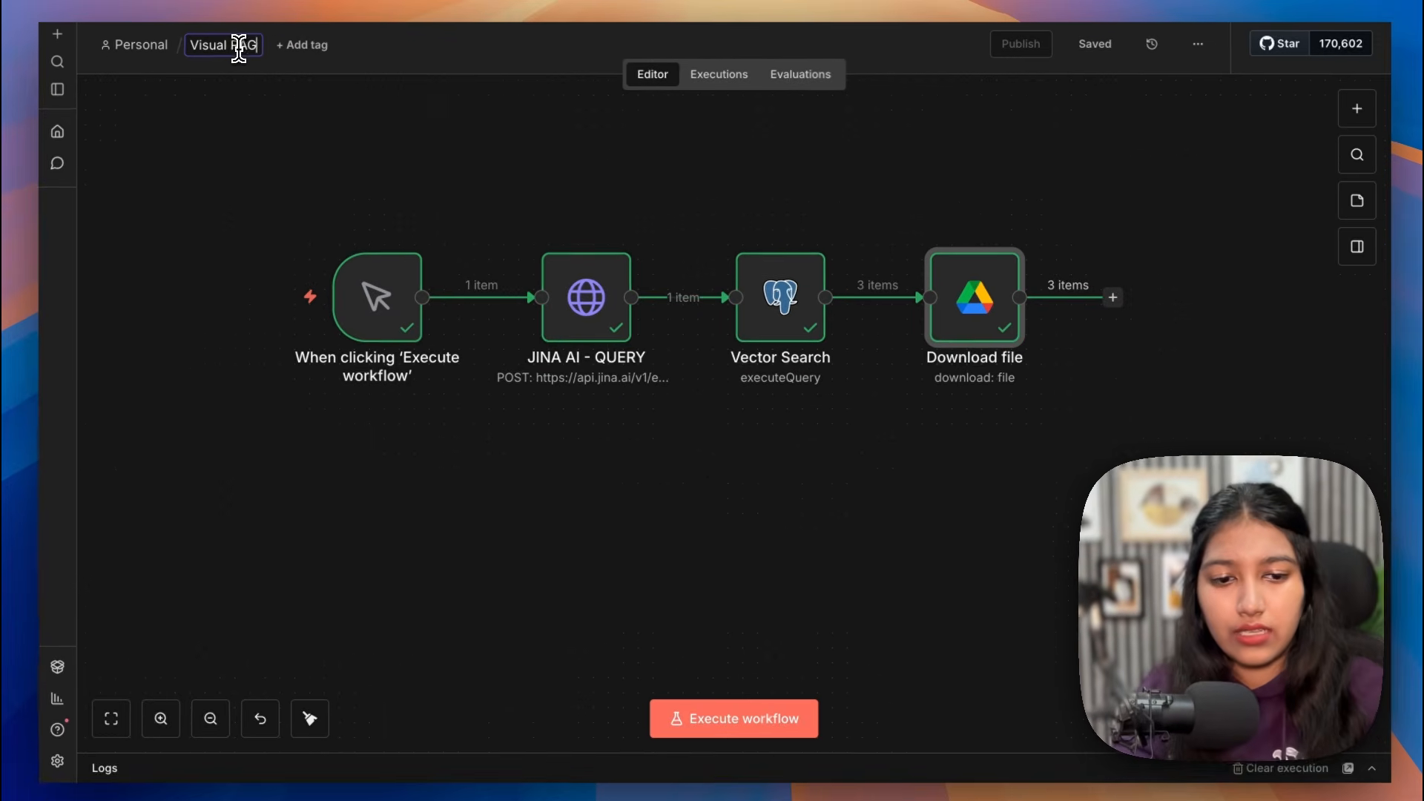
pyautogui.write('h/Query')
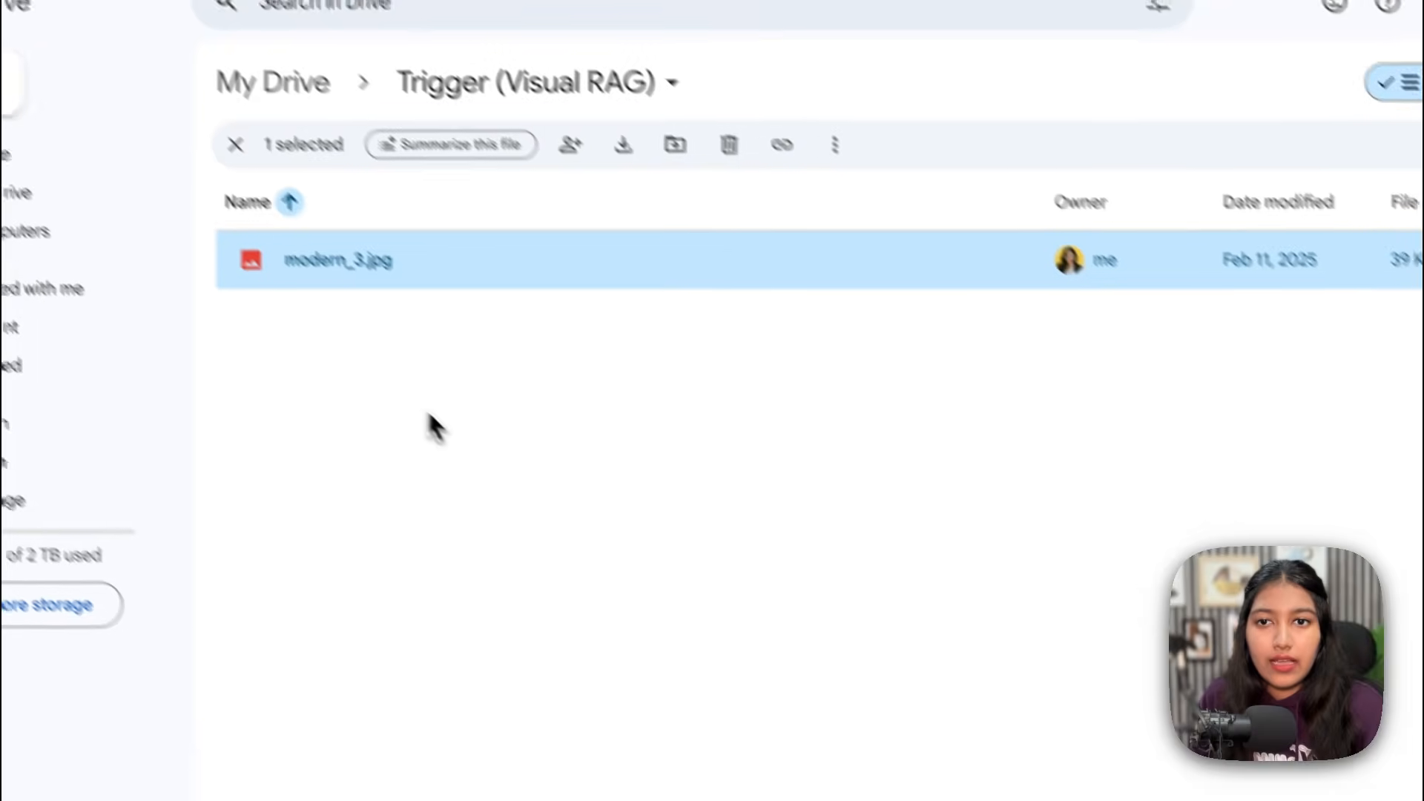
# Step: Check the Trigger (Visual RAG) Drive folder and read the request error in the upload workflow's Jina AI embeddings node
pyautogui.click(425, 353)
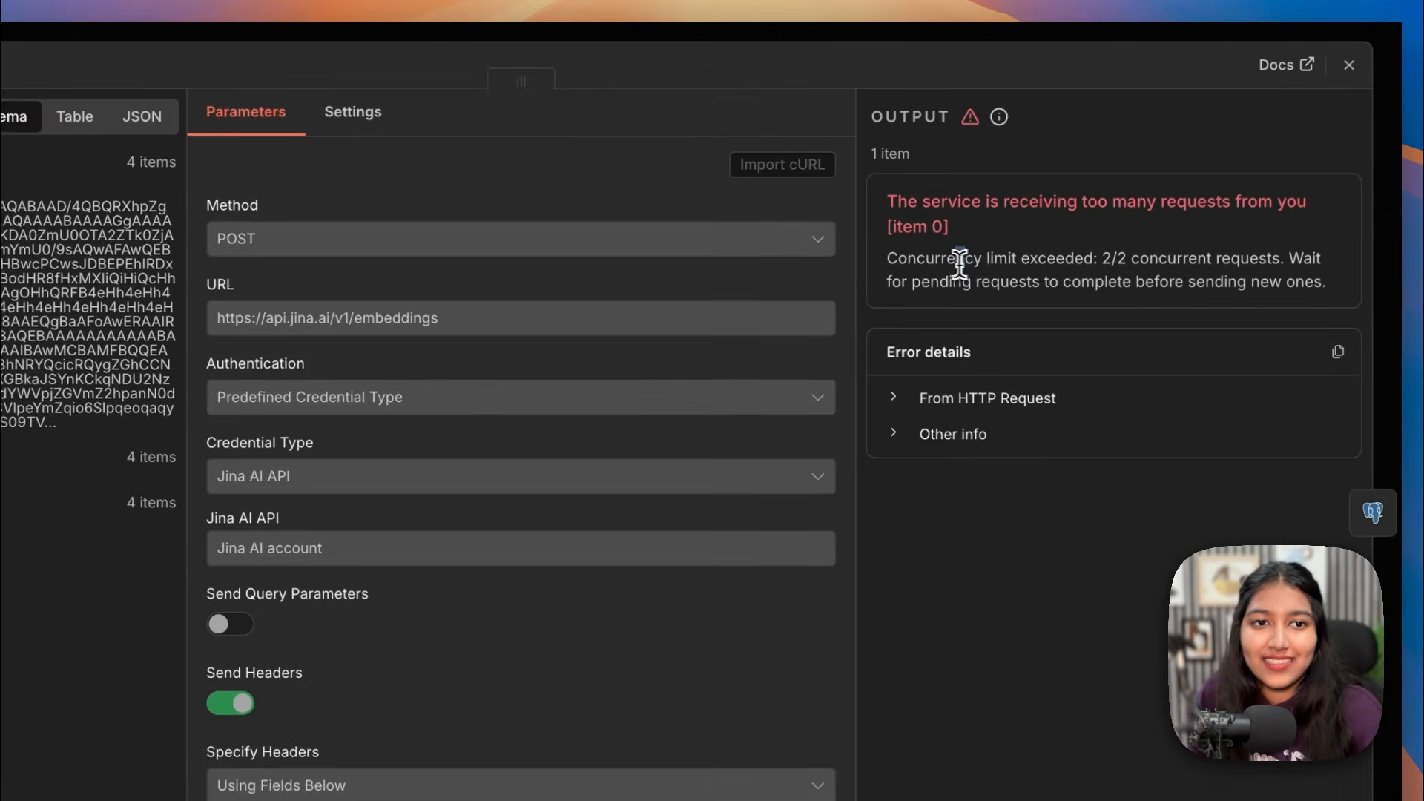
pyautogui.moveTo(1044, 203); pyautogui.dragTo(1266, 205)
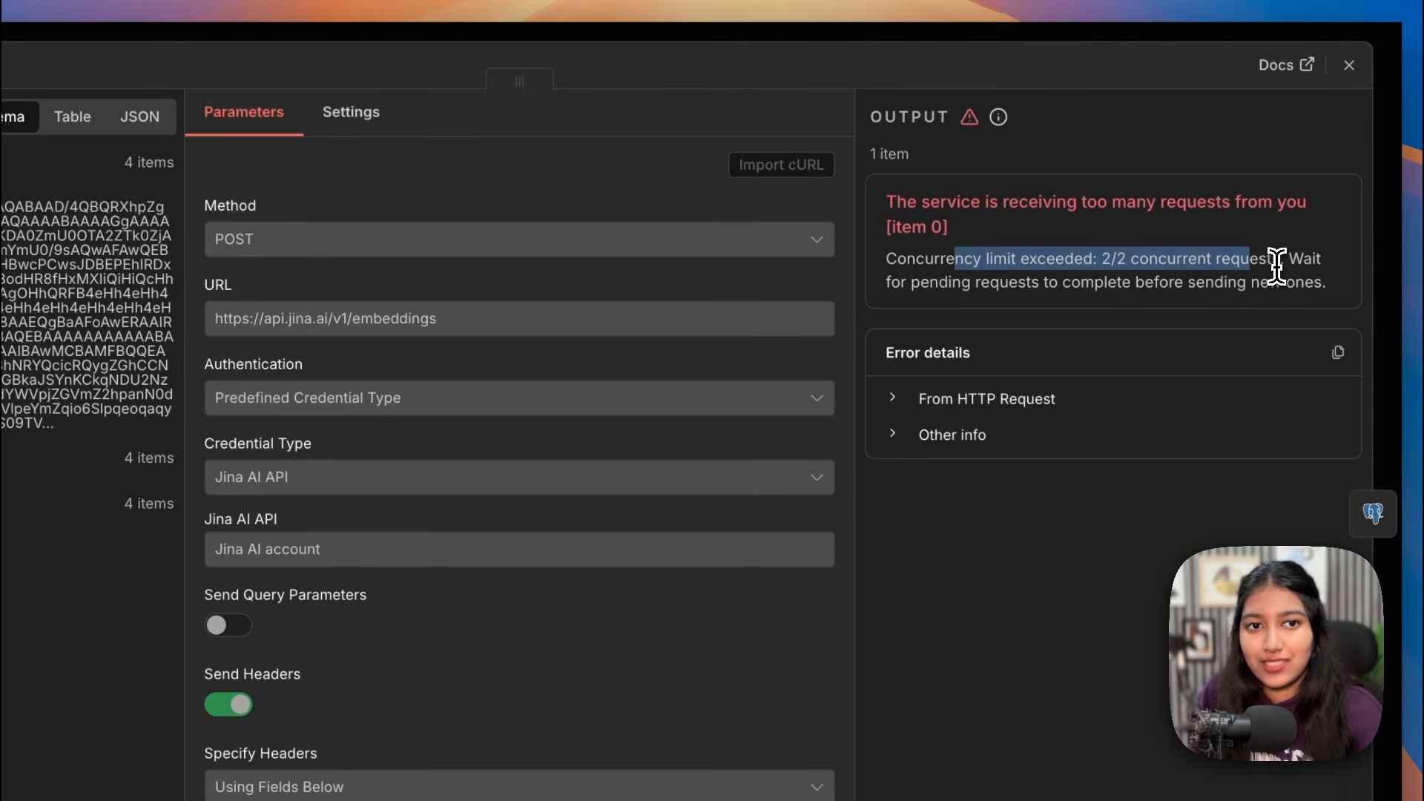
pyautogui.click(1096, 265)
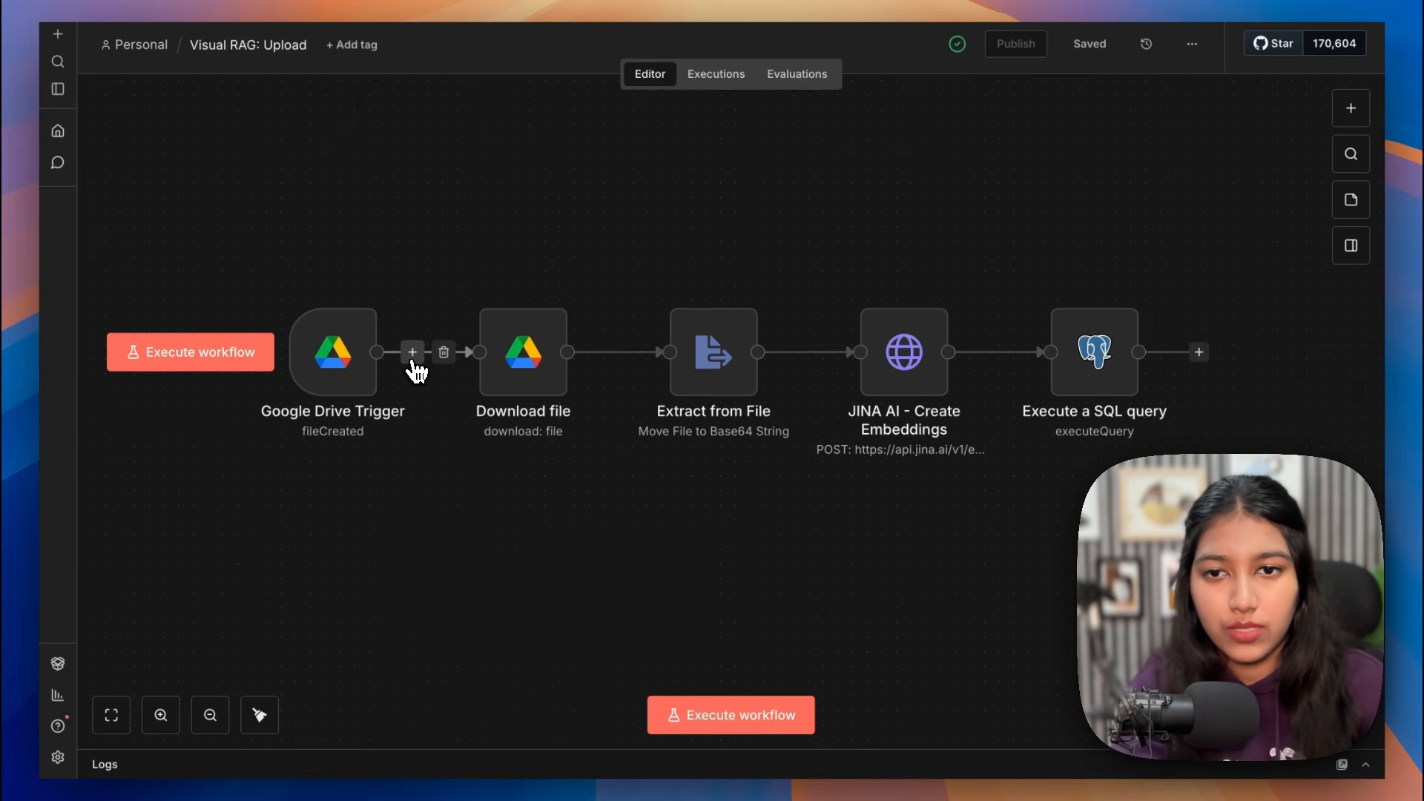
# Step: Insert a Loop Over Items (Split in Batches) node between Google Drive Trigger and Download file
pyautogui.click(413, 355)
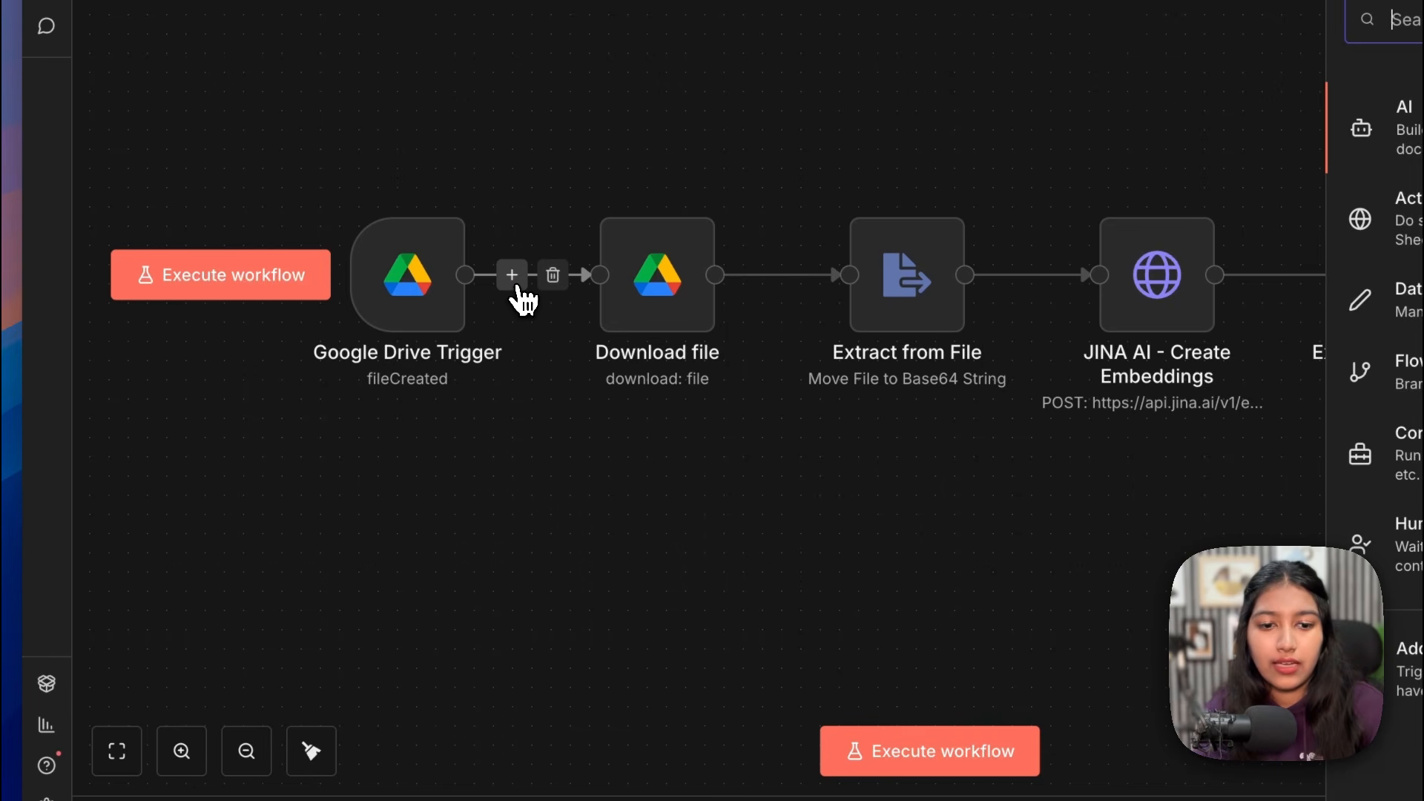
pyautogui.write('loop')
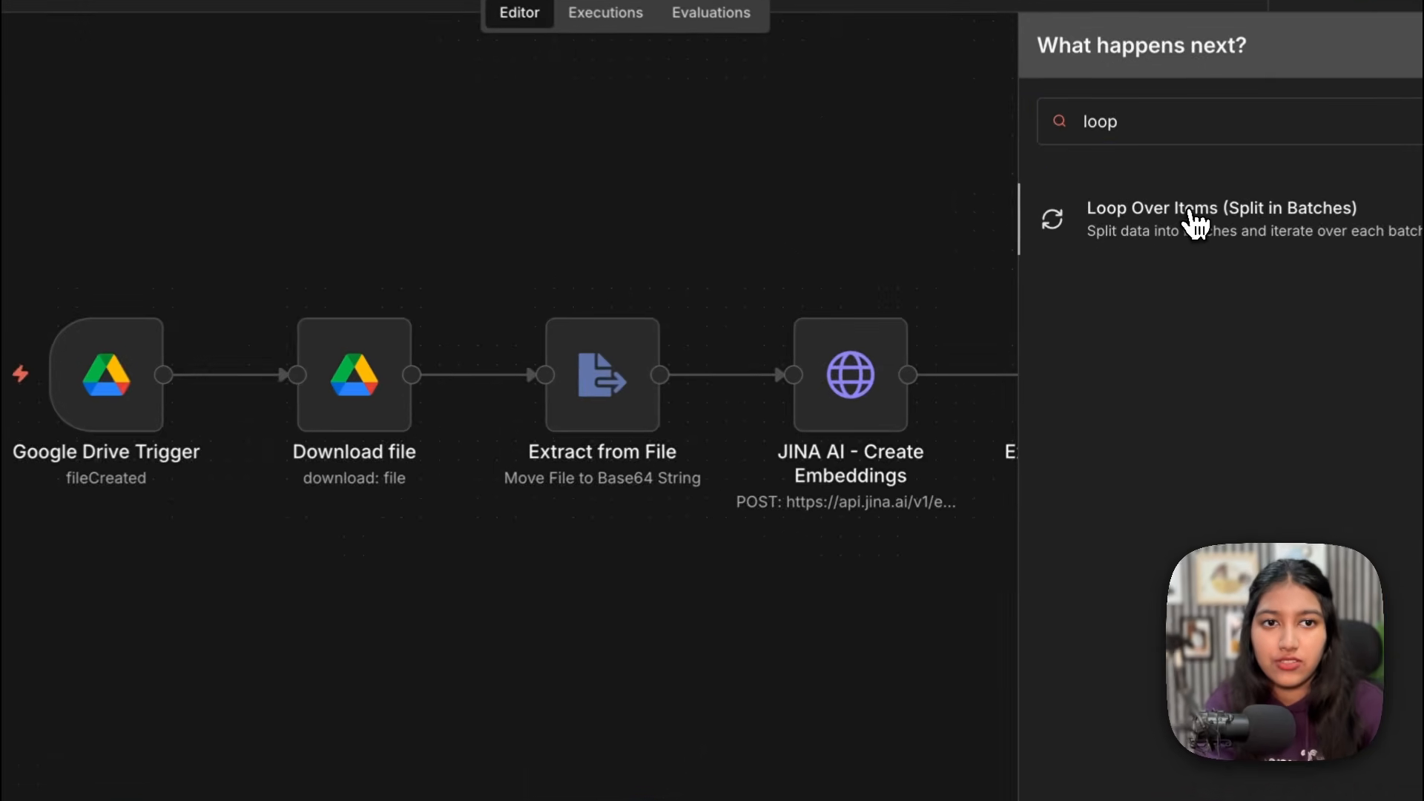
pyautogui.click(1169, 235)
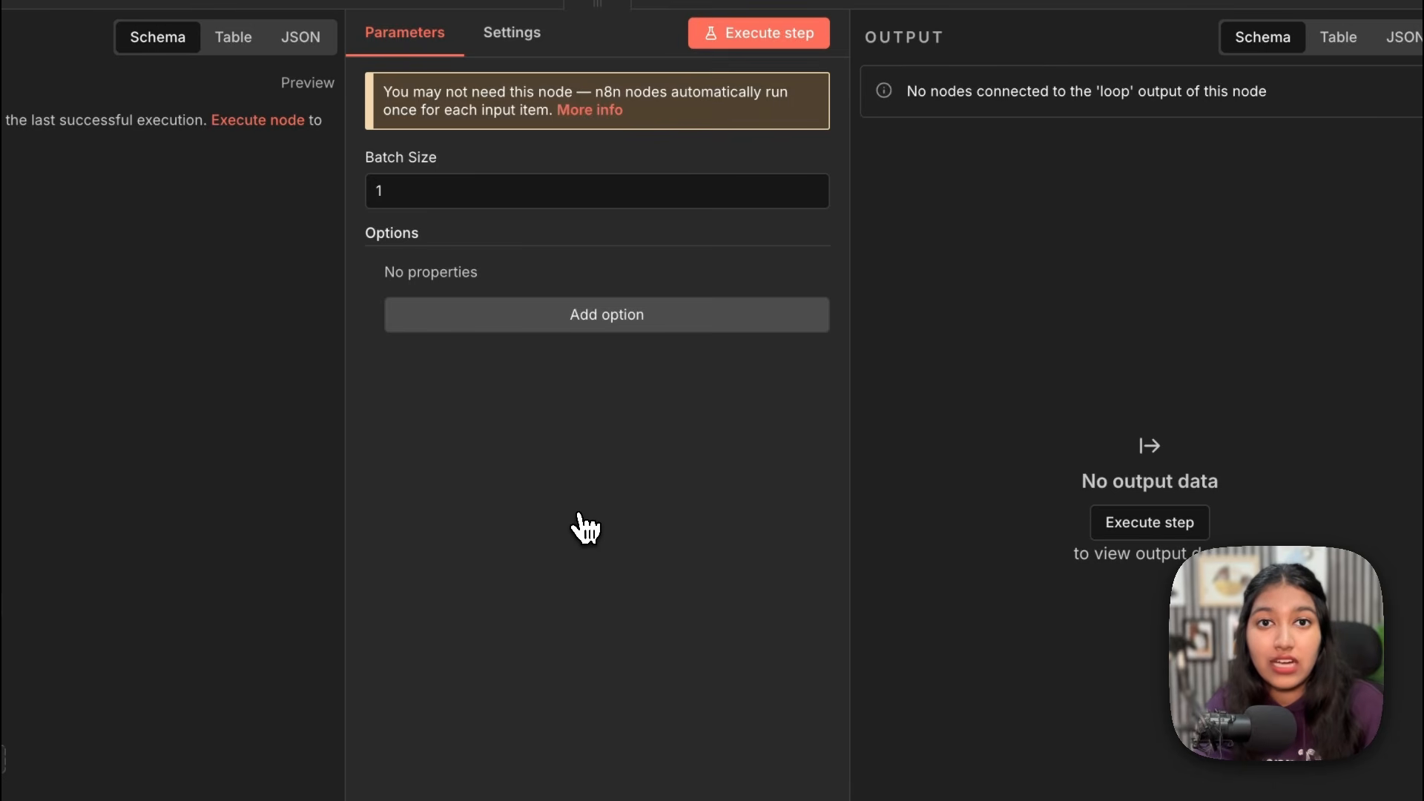
# Step: Set the Loop Over Items node's batch size to 2 and return to the canvas
pyautogui.click(420, 189)
pyautogui.press('BackSpace')
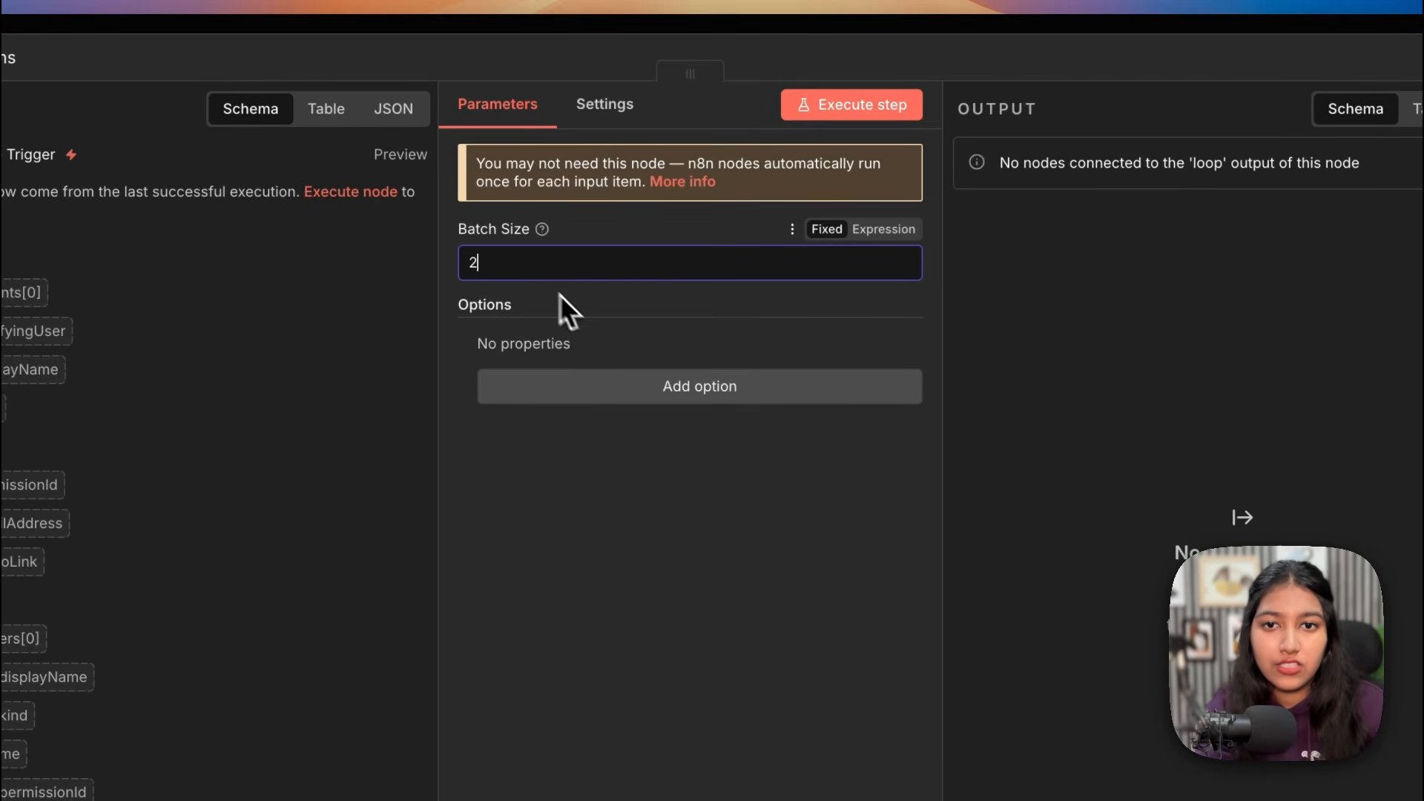
pyautogui.write('2')
pyautogui.click(583, 310)
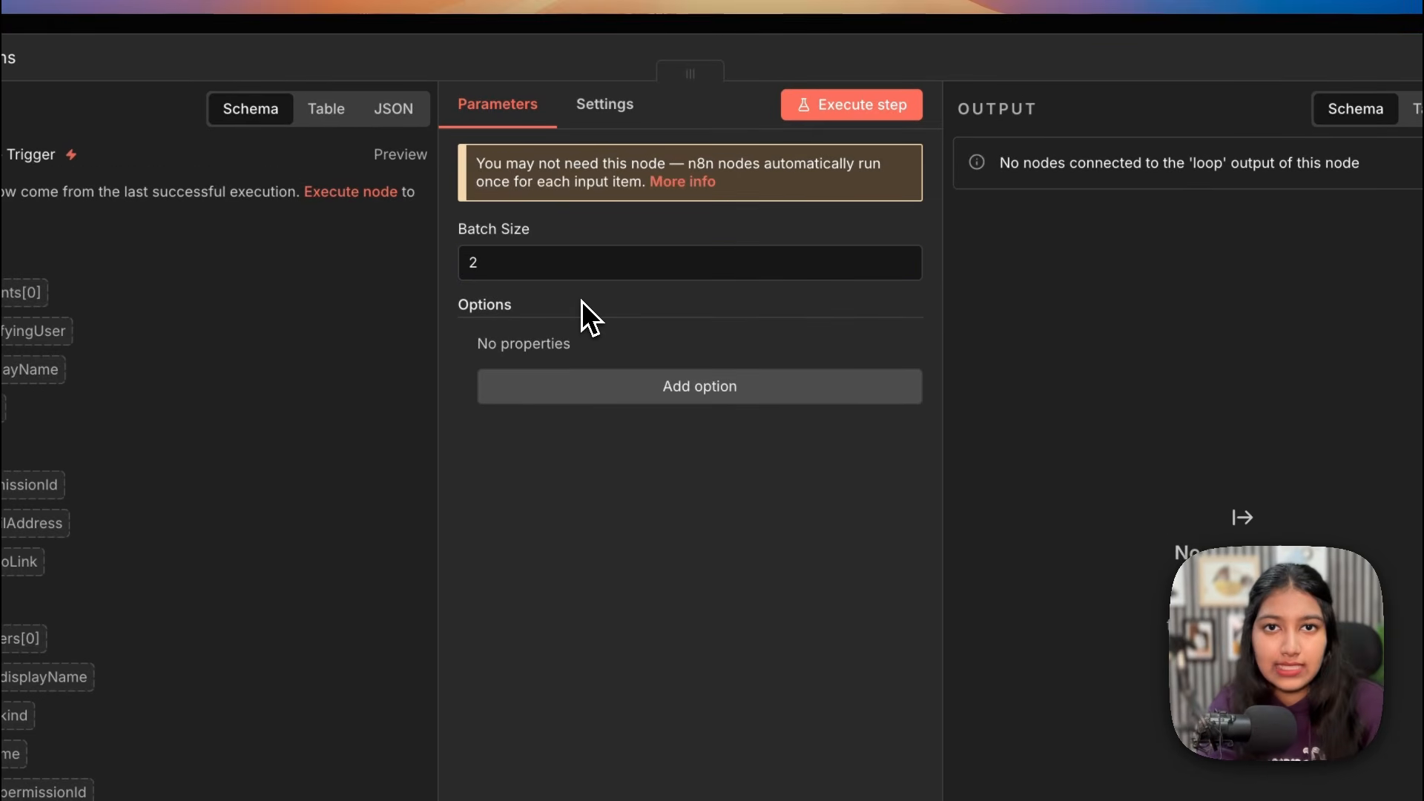
pyautogui.click(948, 27)
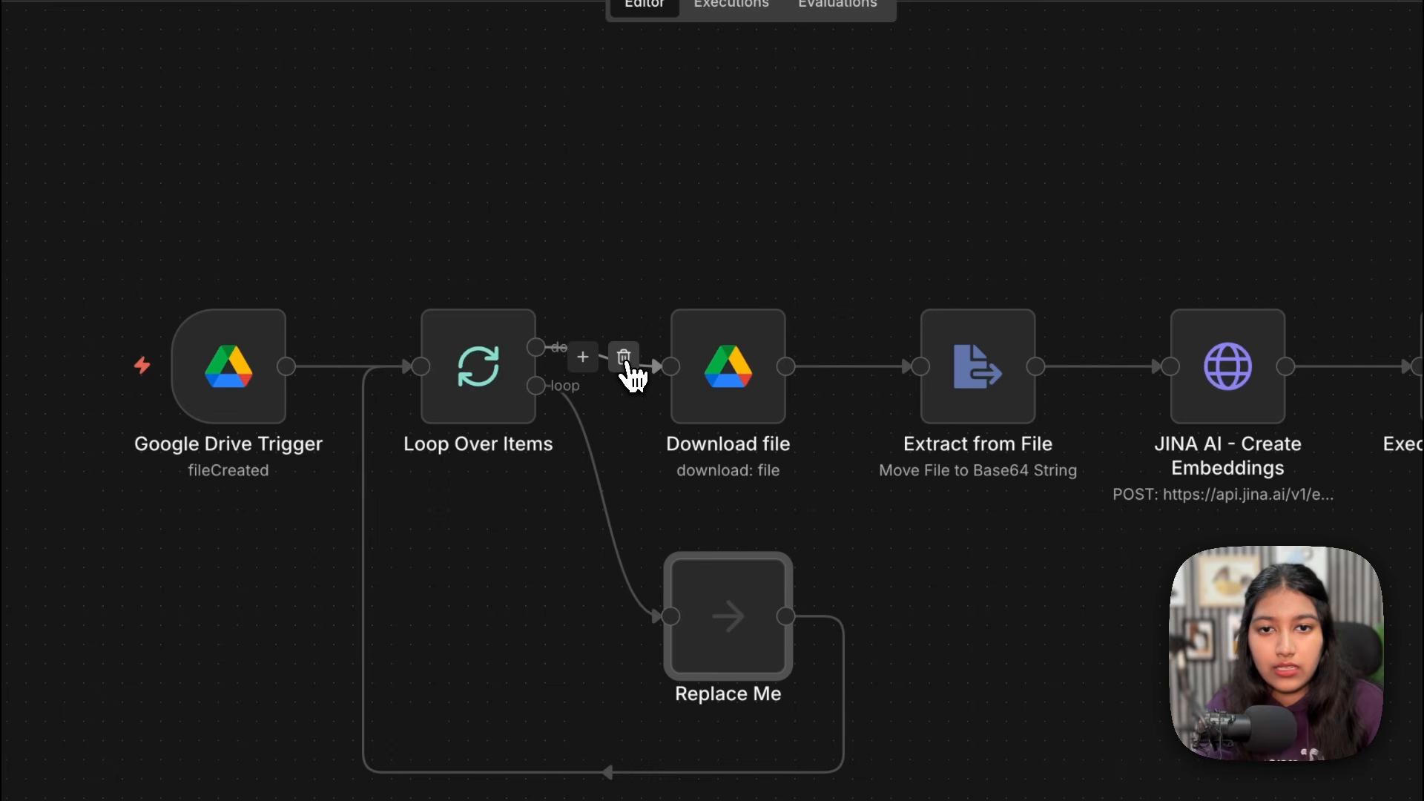
# Step: Remove the done connection and the Replace Me node, connect Loop Over Items' loop output to Download file, and save the workflow
pyautogui.click(623, 358)
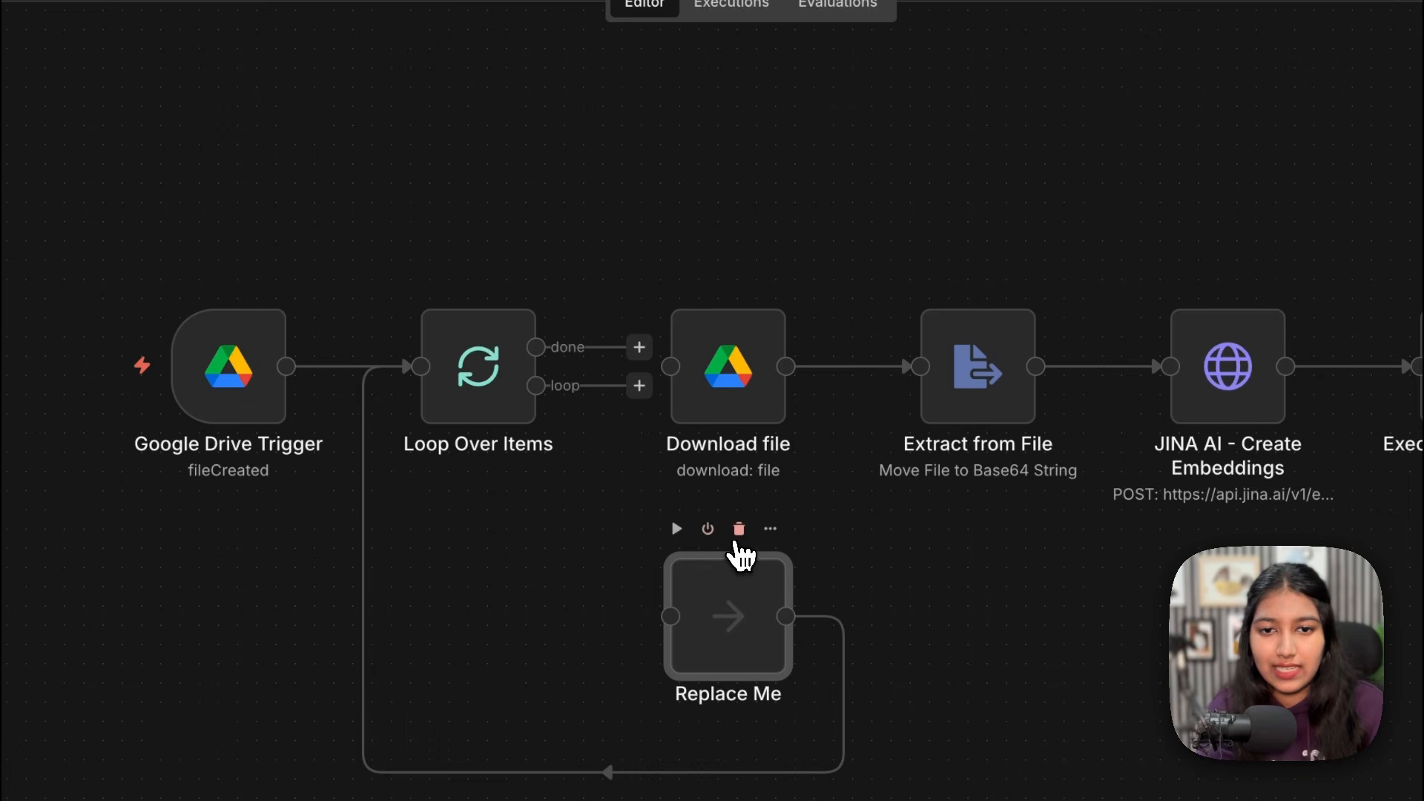
pyautogui.click(736, 531)
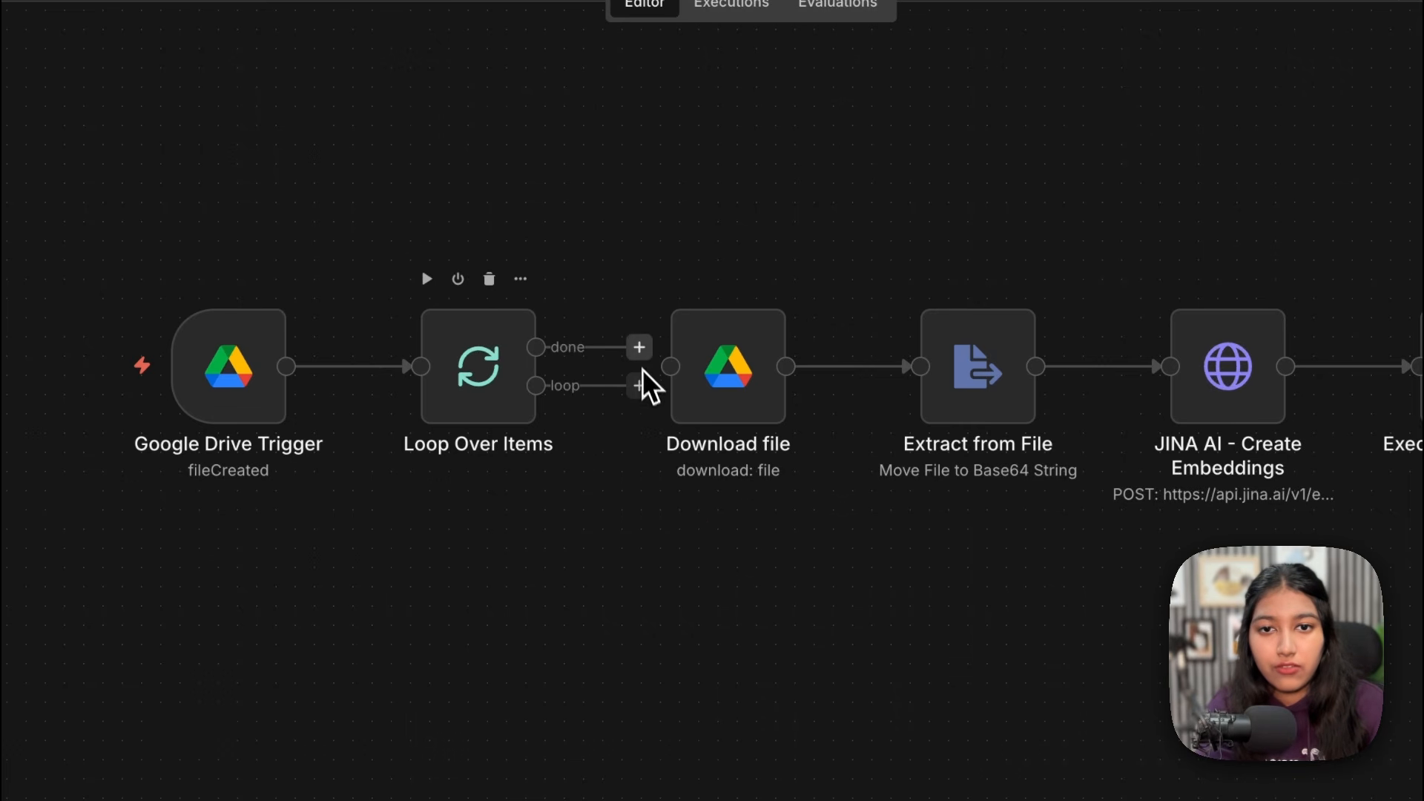
pyautogui.moveTo(643, 400); pyautogui.dragTo(706, 382)
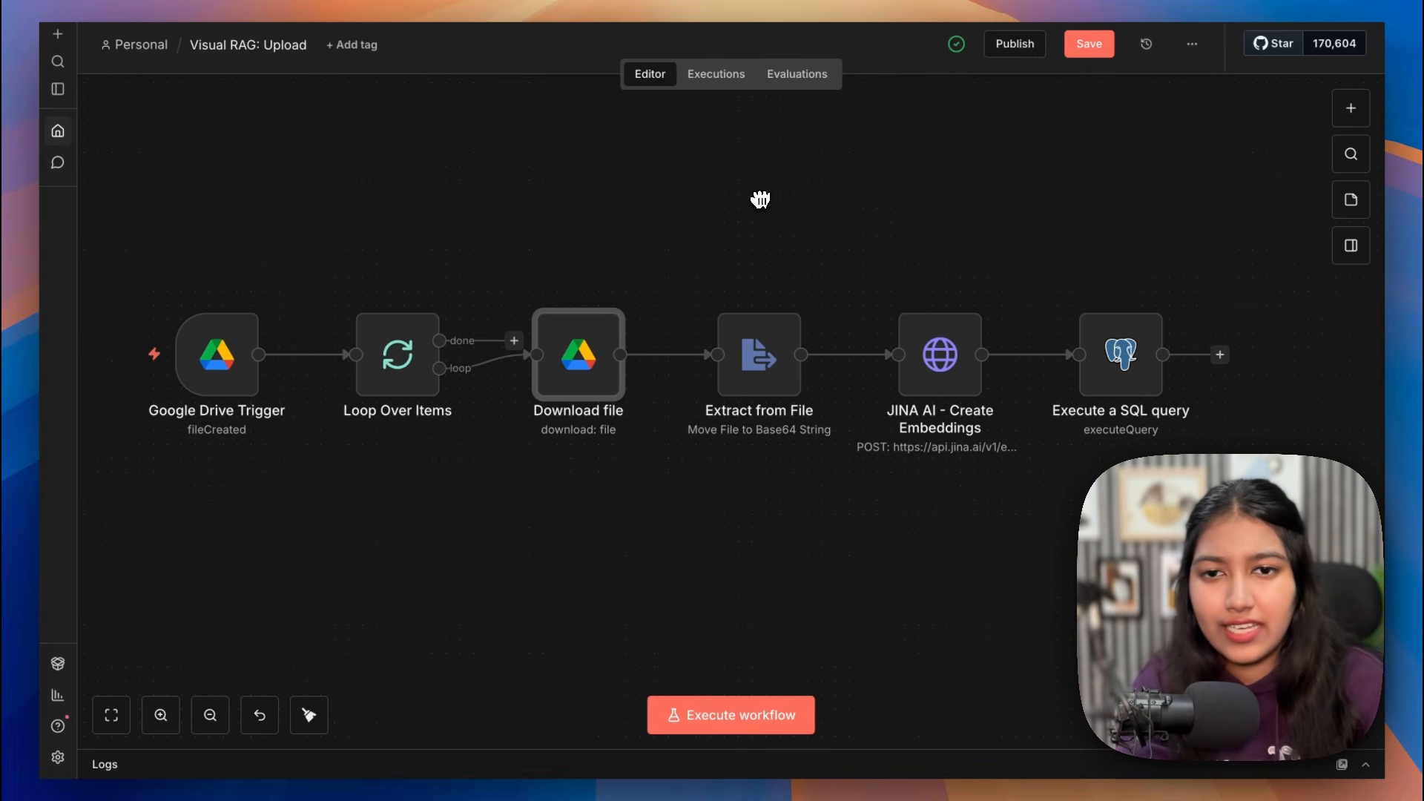
pyautogui.hotkey('ctrl', 's')
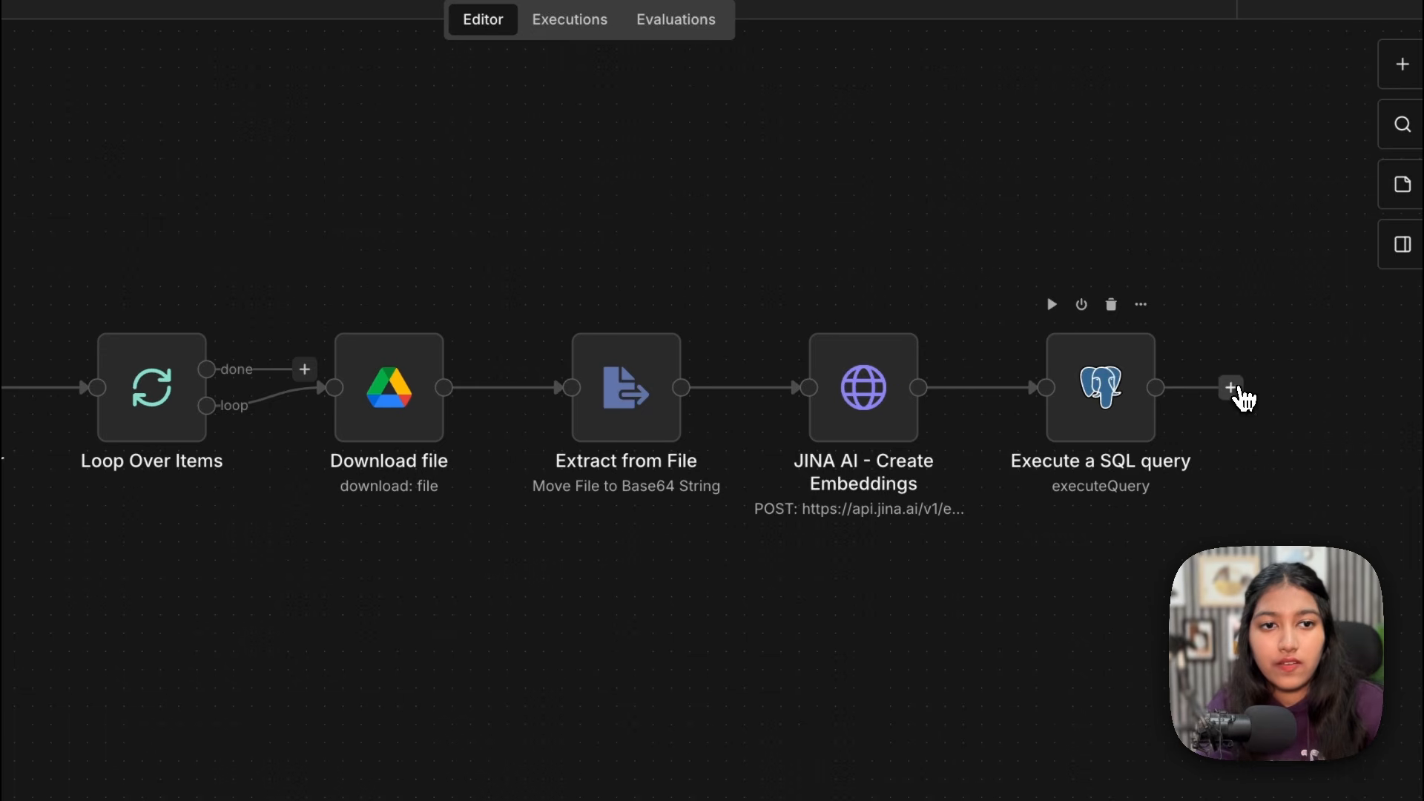
# Step: Add a Wait node after Execute a SQL query with a 1-minute time interval, and save the workflow
pyautogui.click(1233, 389)
pyautogui.write('wait')
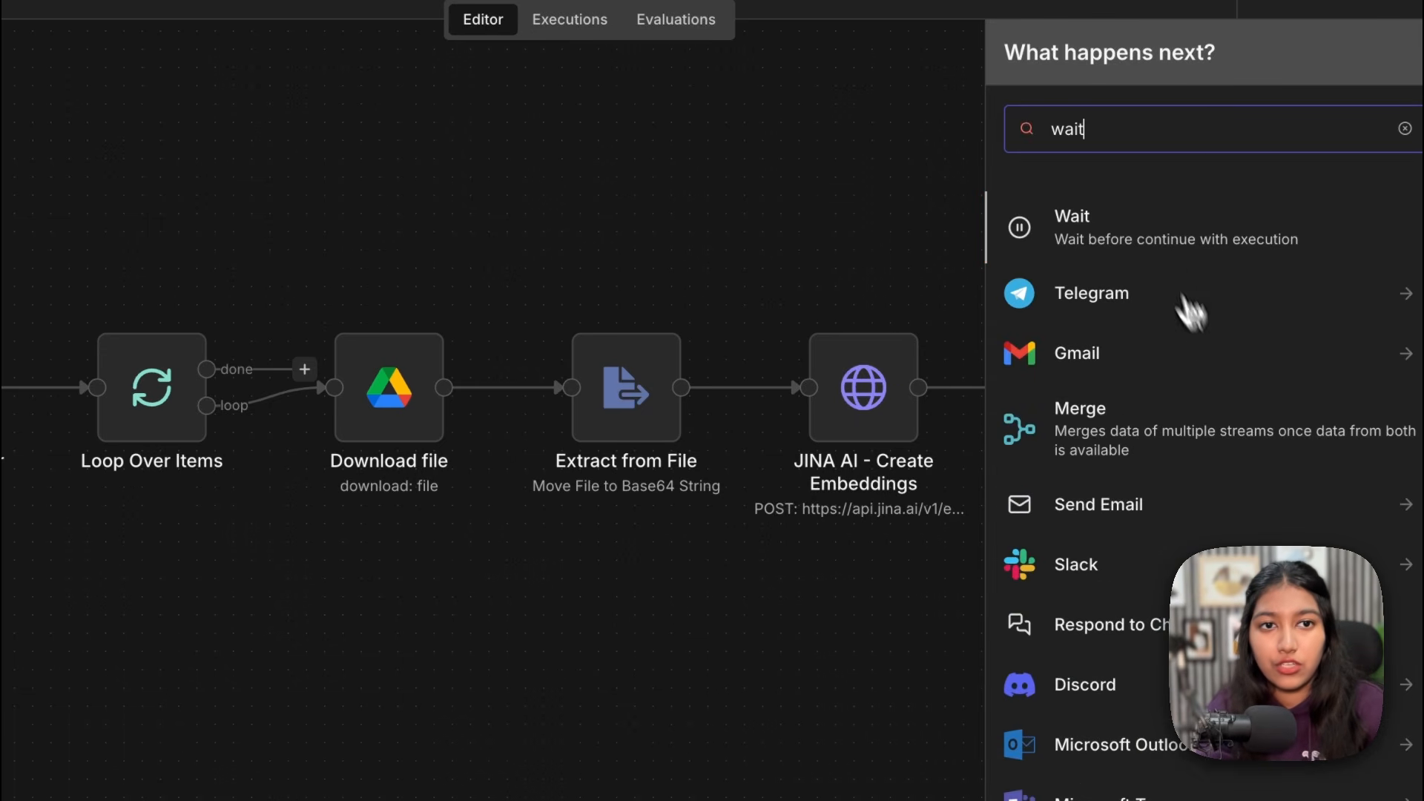
pyautogui.click(1146, 248)
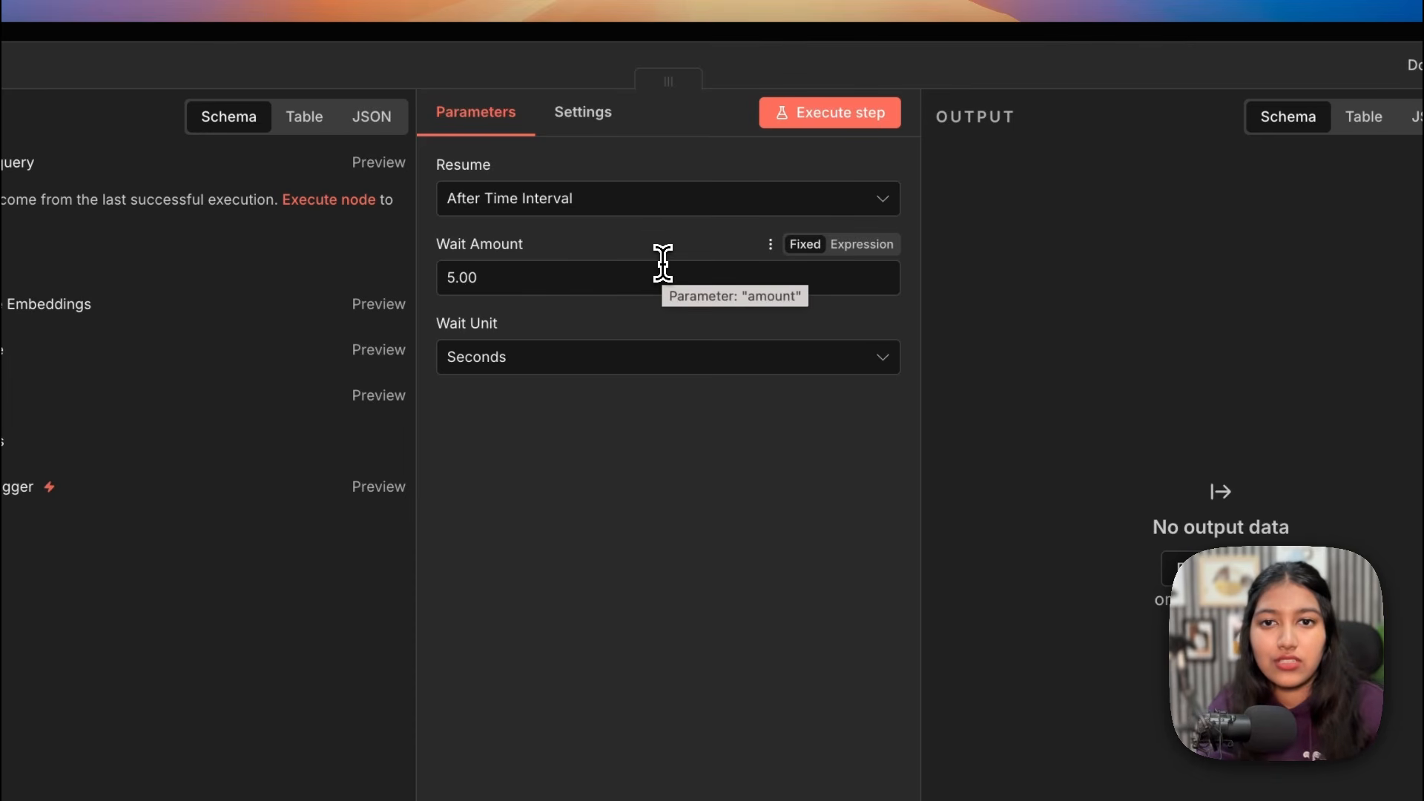
pyautogui.click(451, 278)
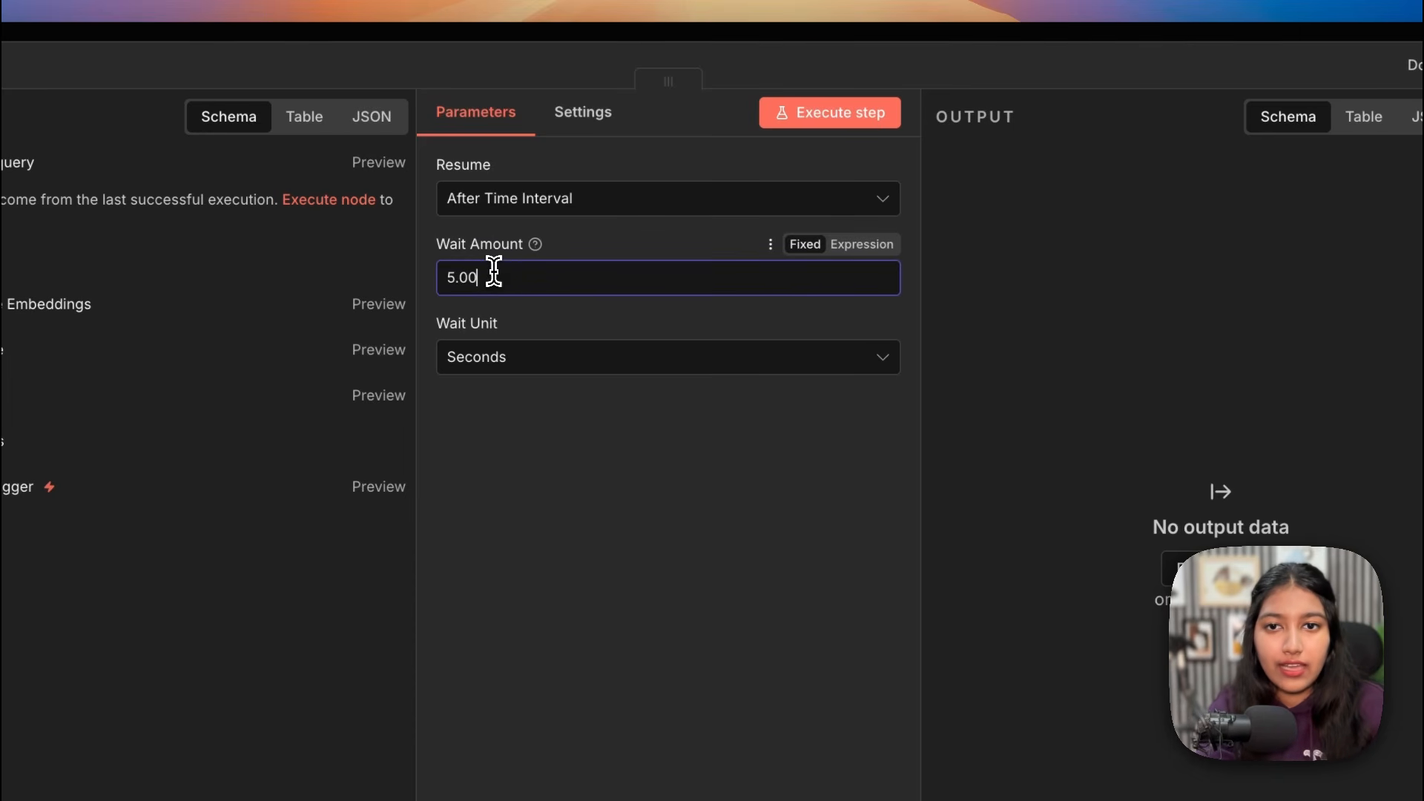
pyautogui.moveTo(492, 277); pyautogui.dragTo(435, 278)
pyautogui.write('1')
pyautogui.click(519, 356)
pyautogui.click(489, 458)
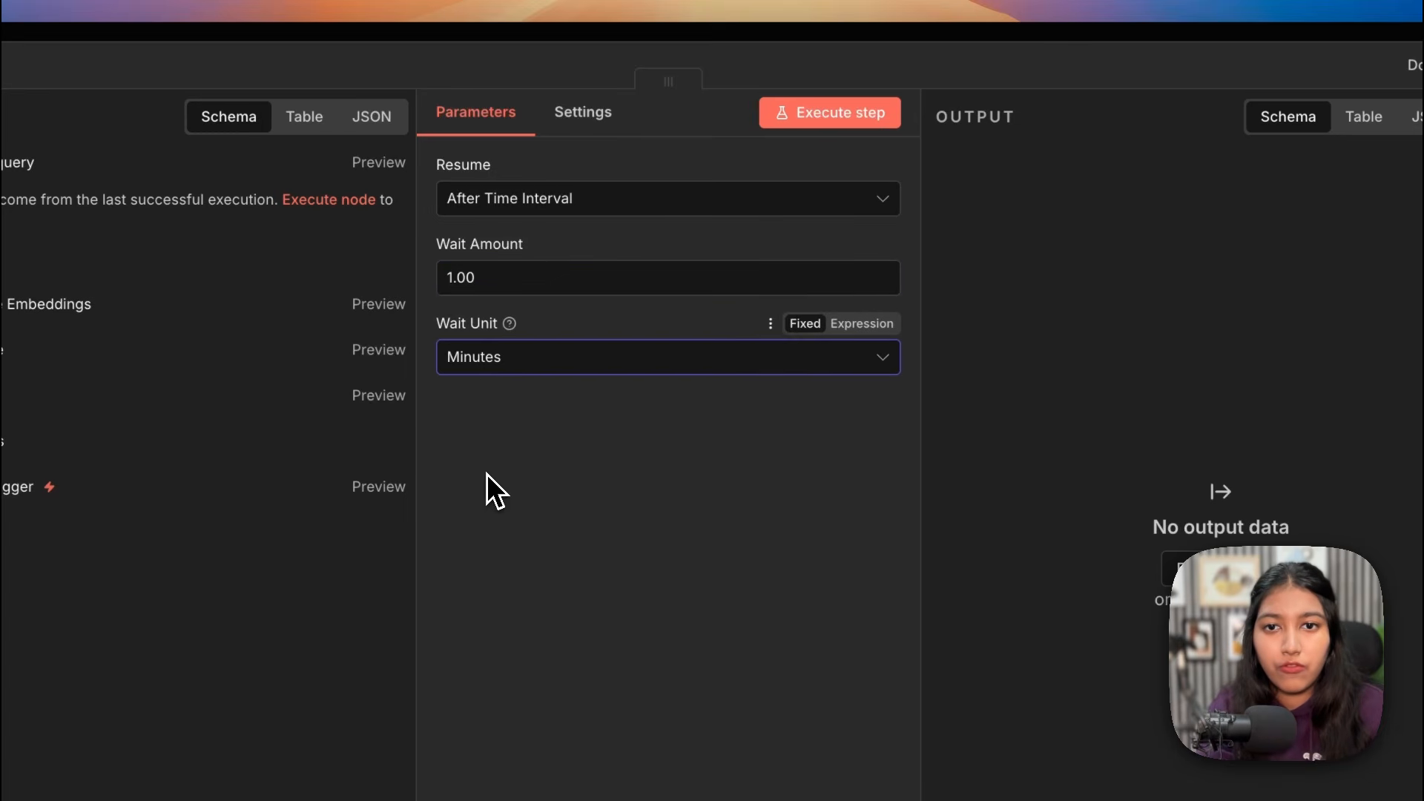
pyautogui.click(630, 37)
pyautogui.click(1023, 40)
pyautogui.click(295, 347)
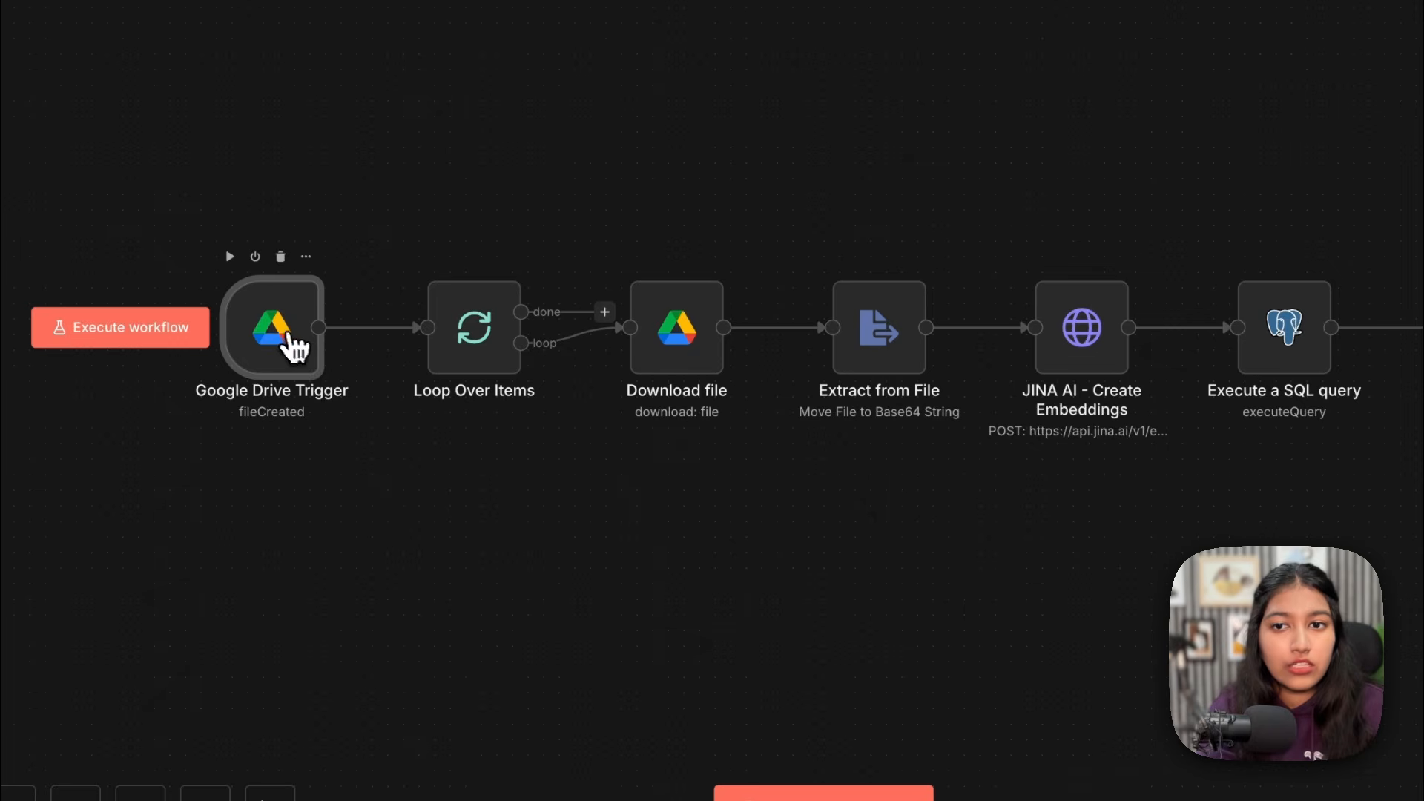
pyautogui.click(469, 359)
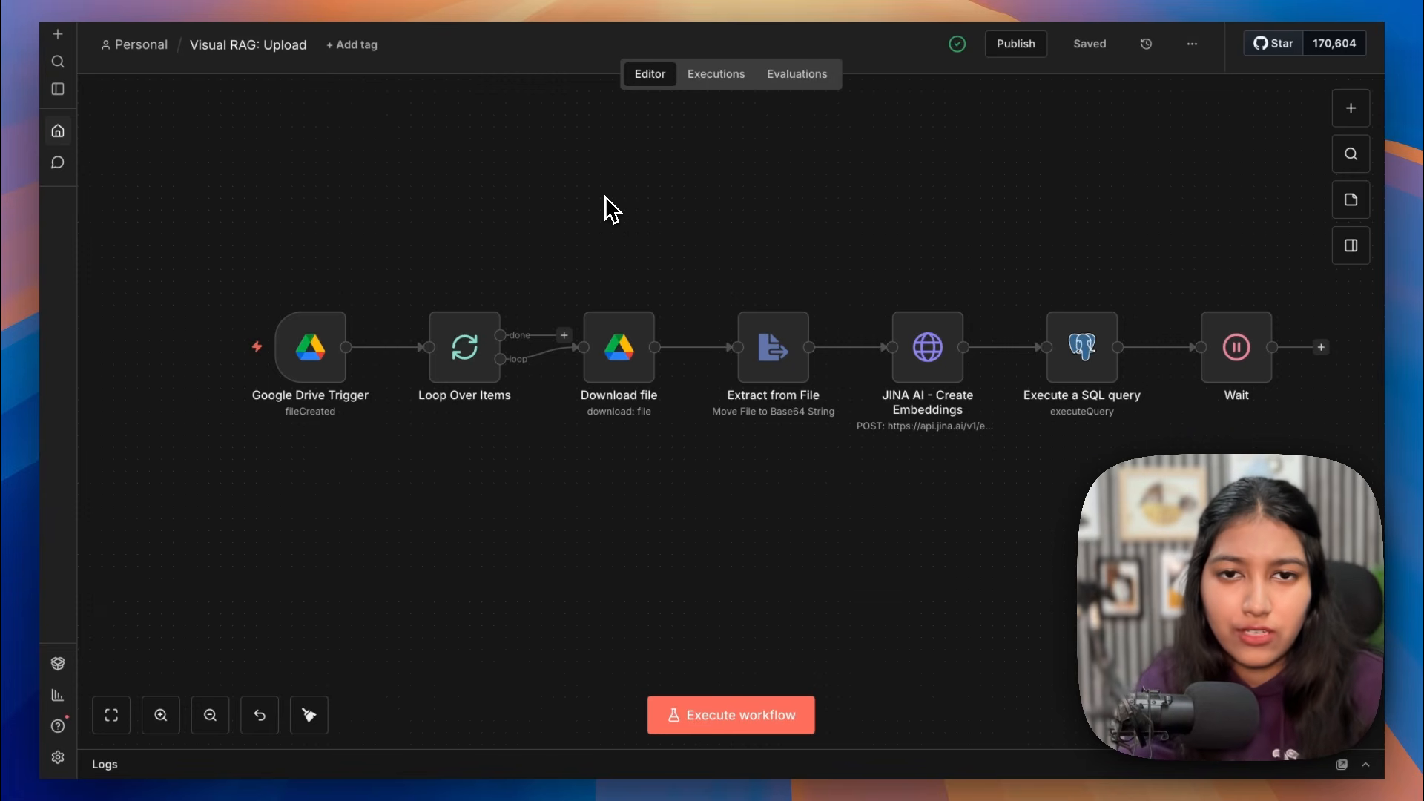
pyautogui.click(1013, 49)
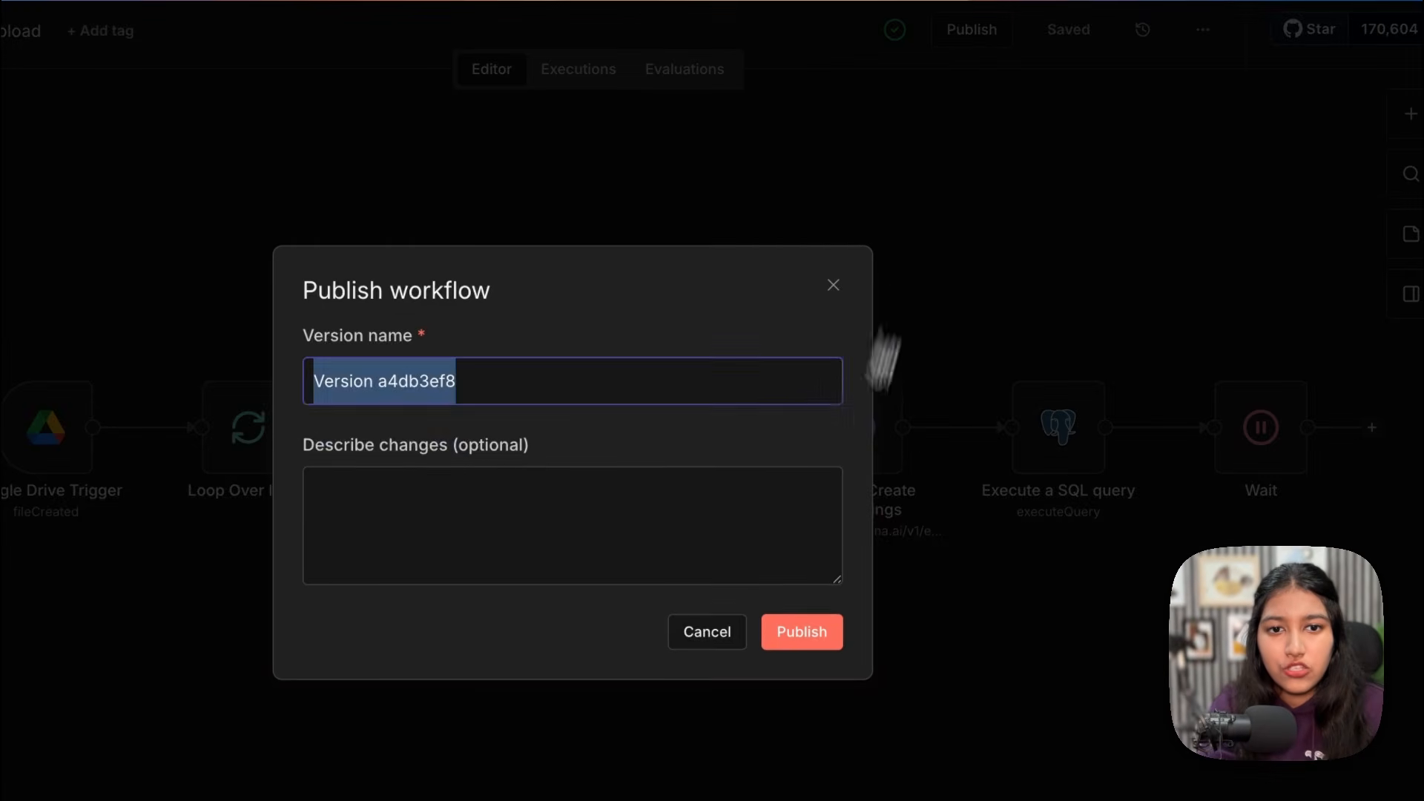
pyautogui.press('Escape')
# Step: Connect the Wait node's output back to the Loop Over Items input
pyautogui.moveTo(1378, 434); pyautogui.dragTo(317, 748)
pyautogui.moveTo(509, 601); pyautogui.dragTo(403, 485)
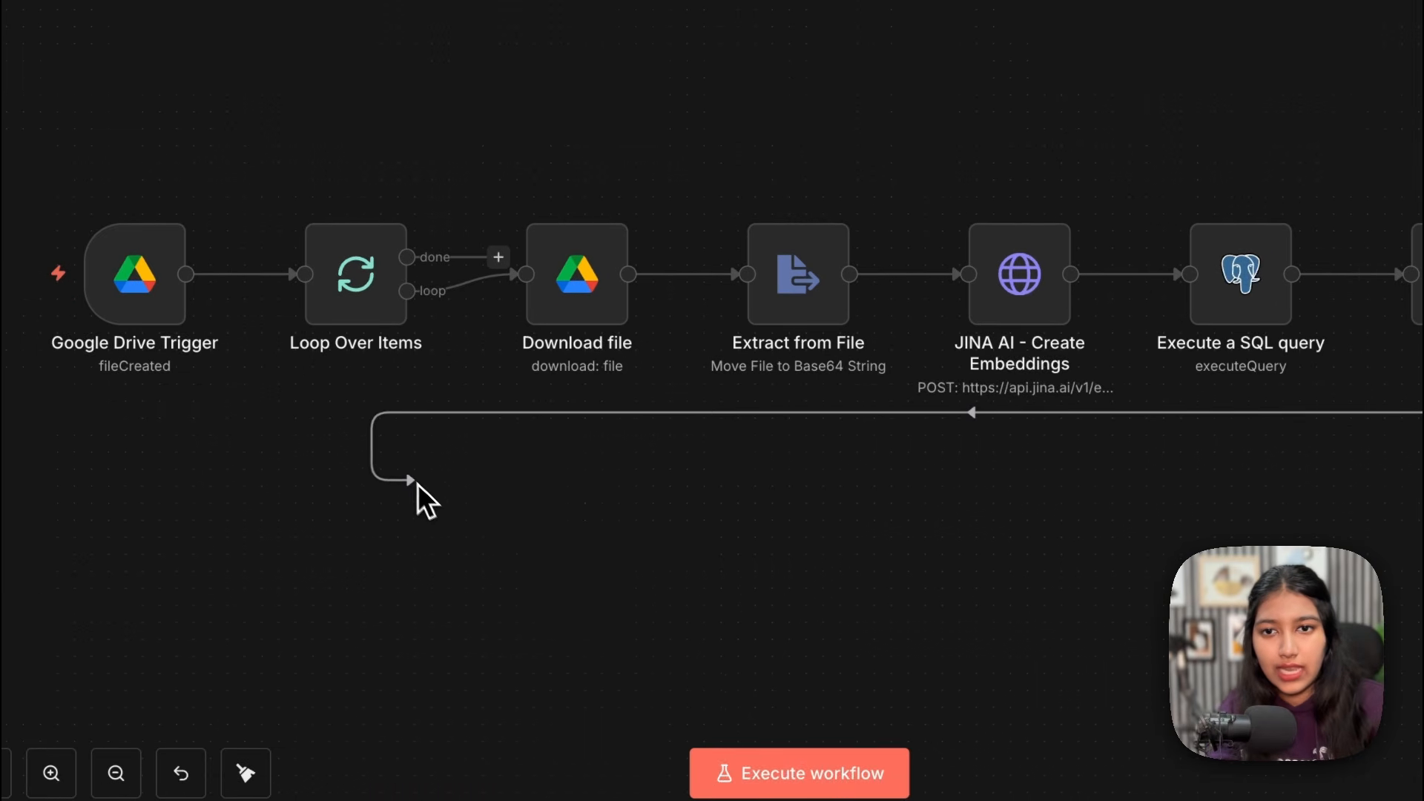
pyautogui.moveTo(354, 373); pyautogui.dragTo(356, 318)
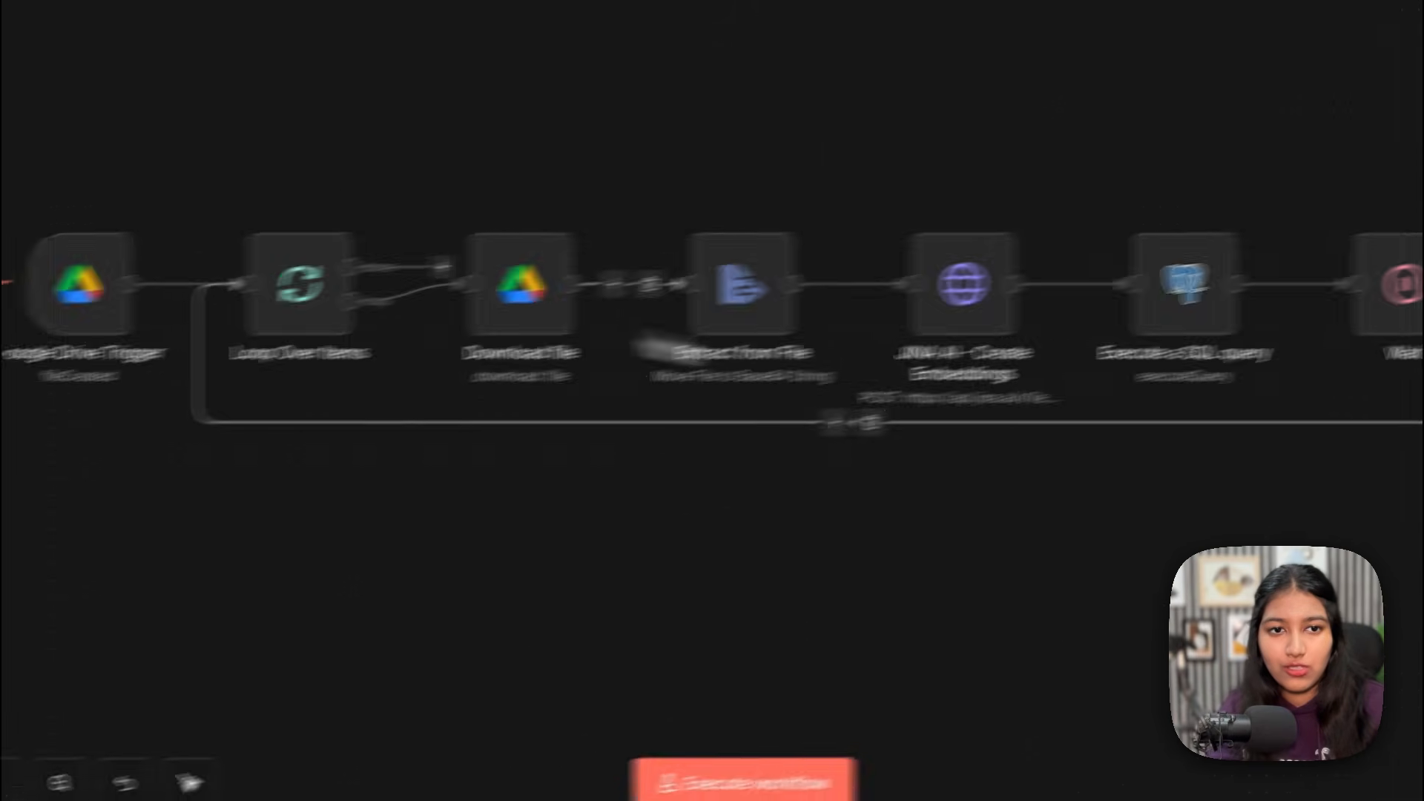
# Step: Publish the Visual RAG: Upload workflow with the default version name
pyautogui.click(1009, 50)
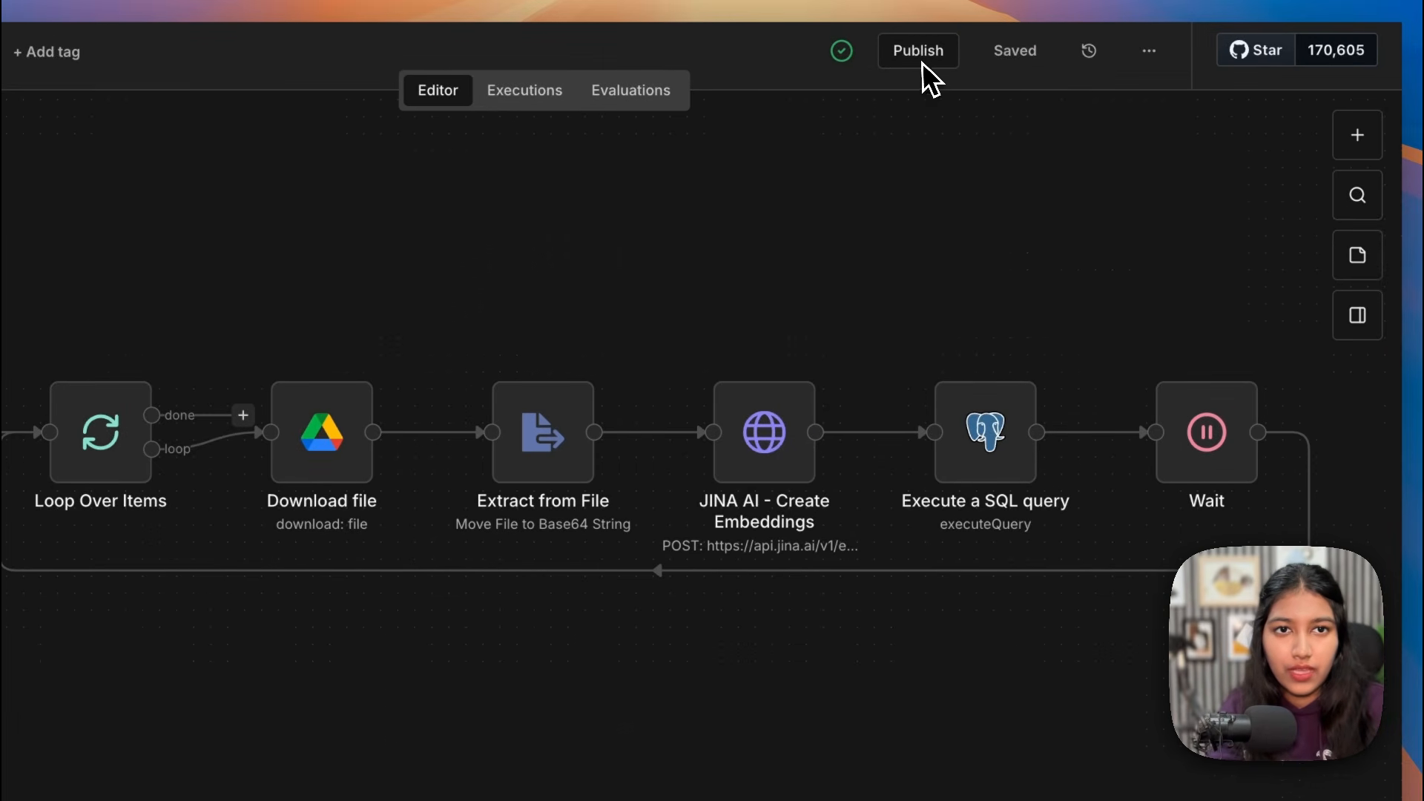
pyautogui.click(921, 65)
pyautogui.click(744, 658)
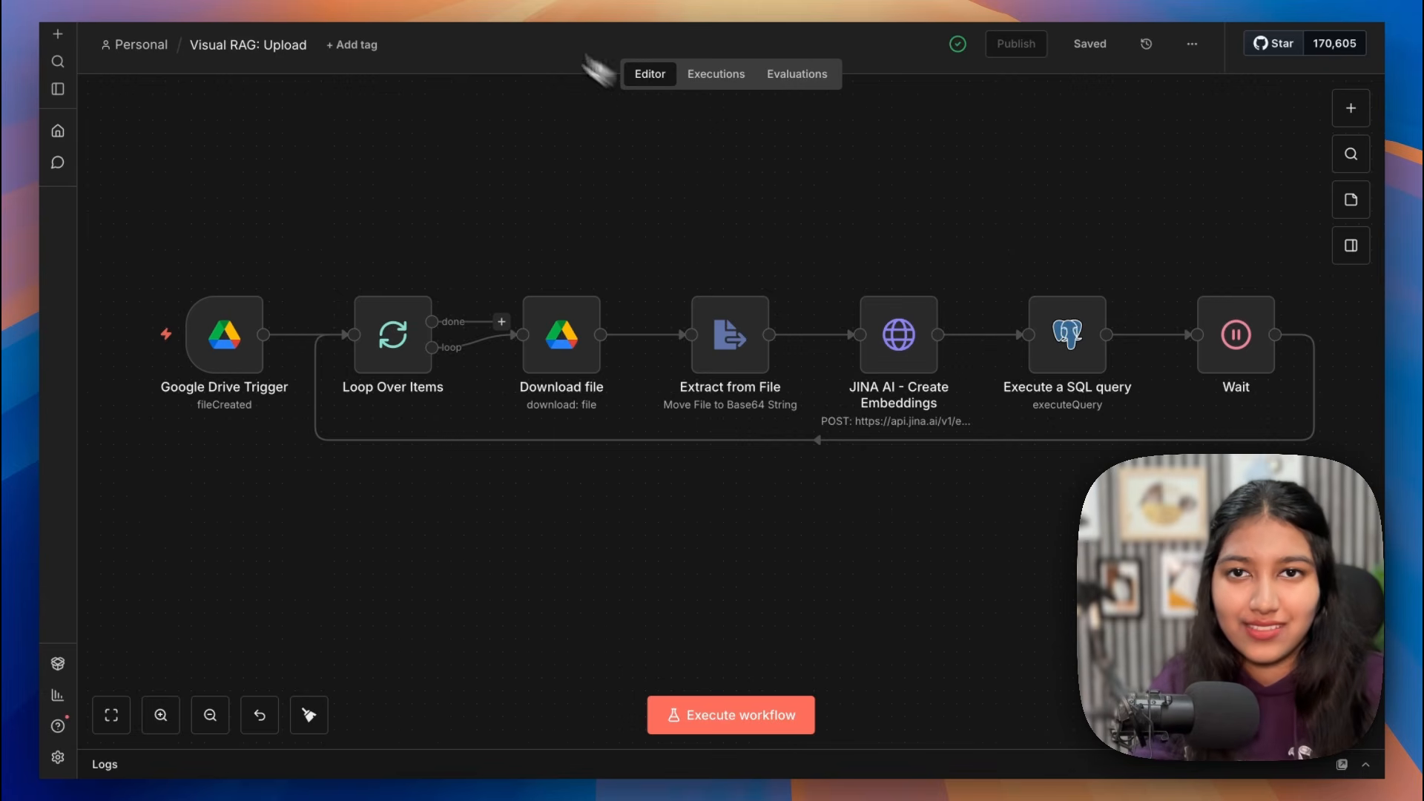
# Step: Open the upload workflow's executions, switch to Google Drive, and look through the image previews in the Trigger (Visual RAG) folder
pyautogui.click(715, 73)
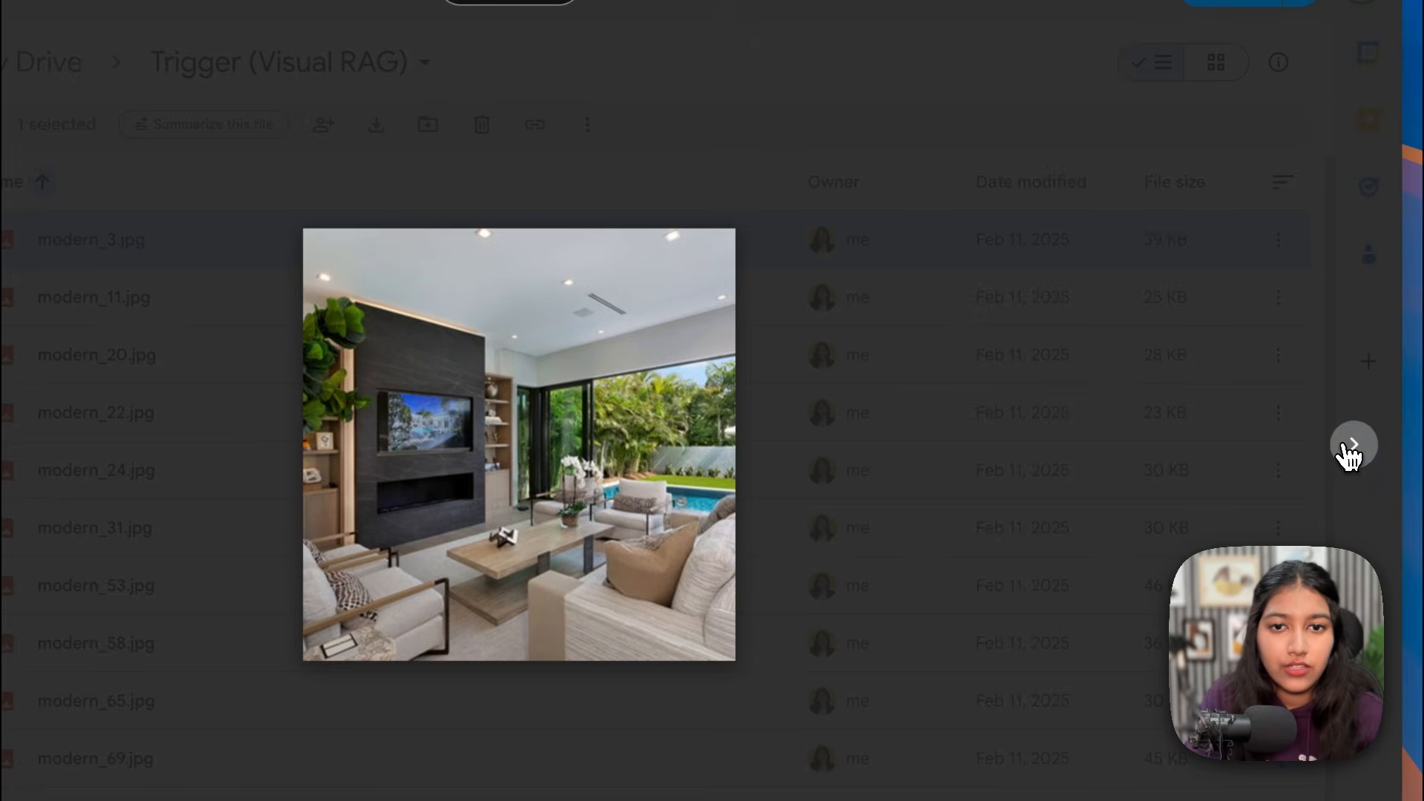
pyautogui.click(1349, 454)
pyautogui.click(1348, 454)
pyautogui.click(1348, 448)
pyautogui.click(1348, 449)
pyautogui.click(1349, 449)
pyautogui.click(1349, 449)
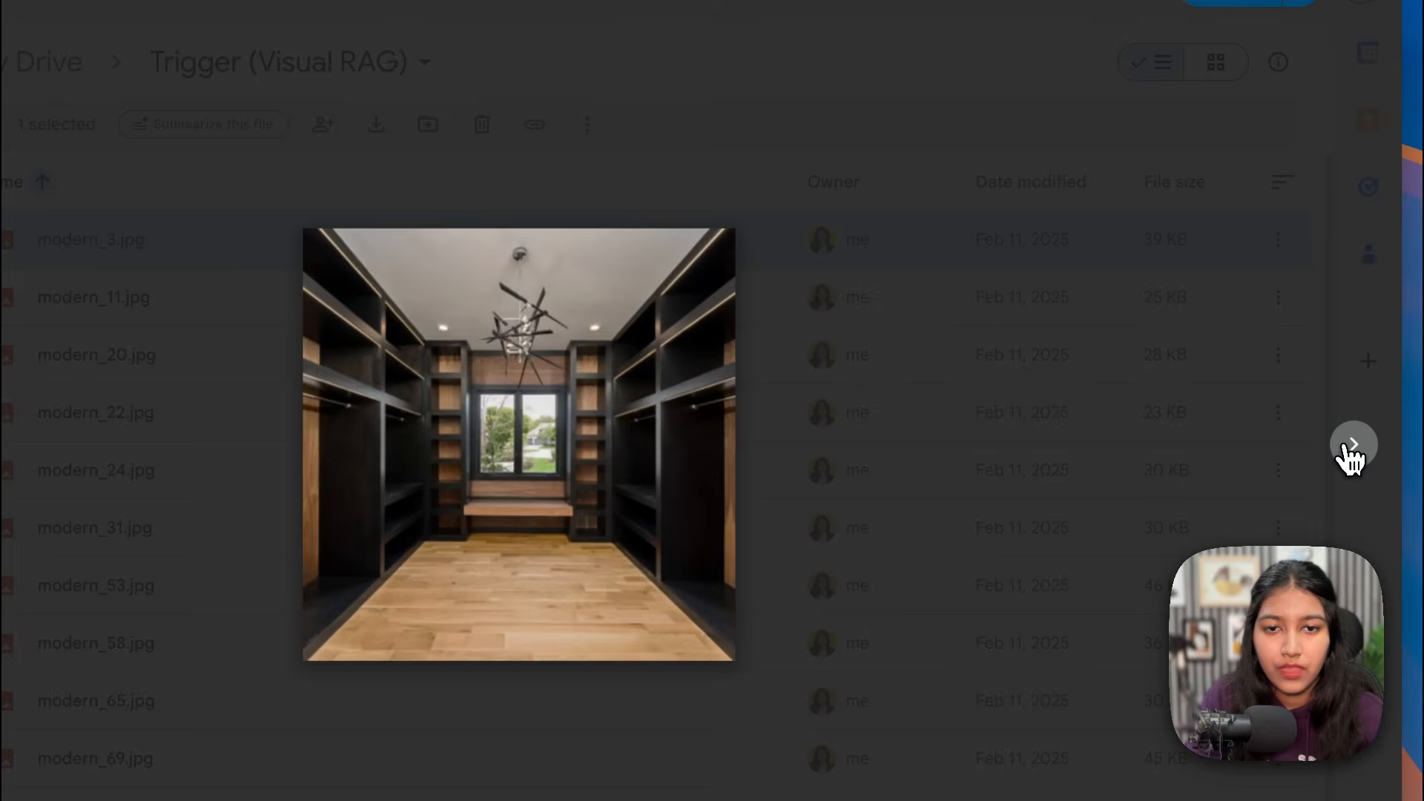
pyautogui.click(1348, 449)
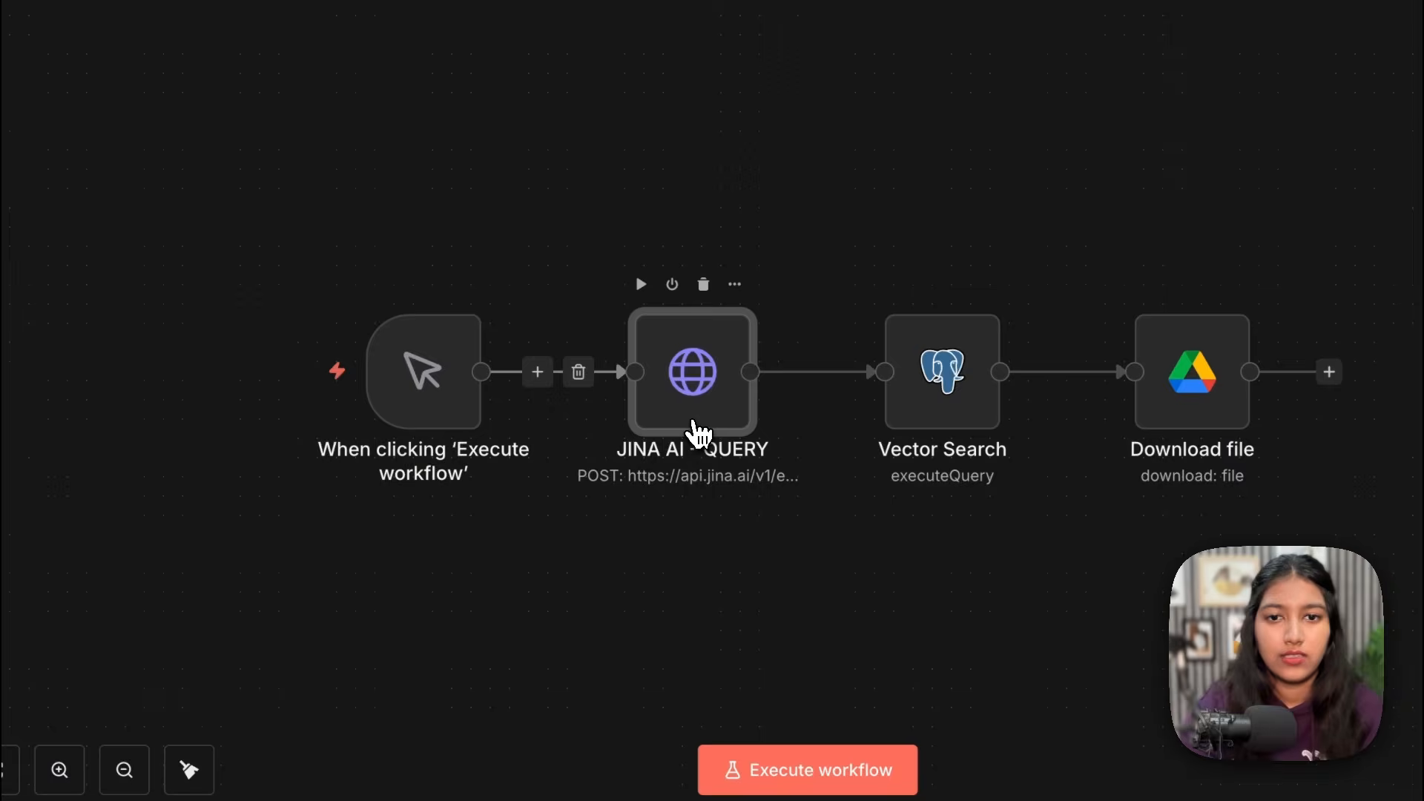
# Step: In n8n's JINA AI - QUERY node, change the query to ask for a bathroom with light vibes, save, and execute the search workflow
pyautogui.doubleClick(697, 434)
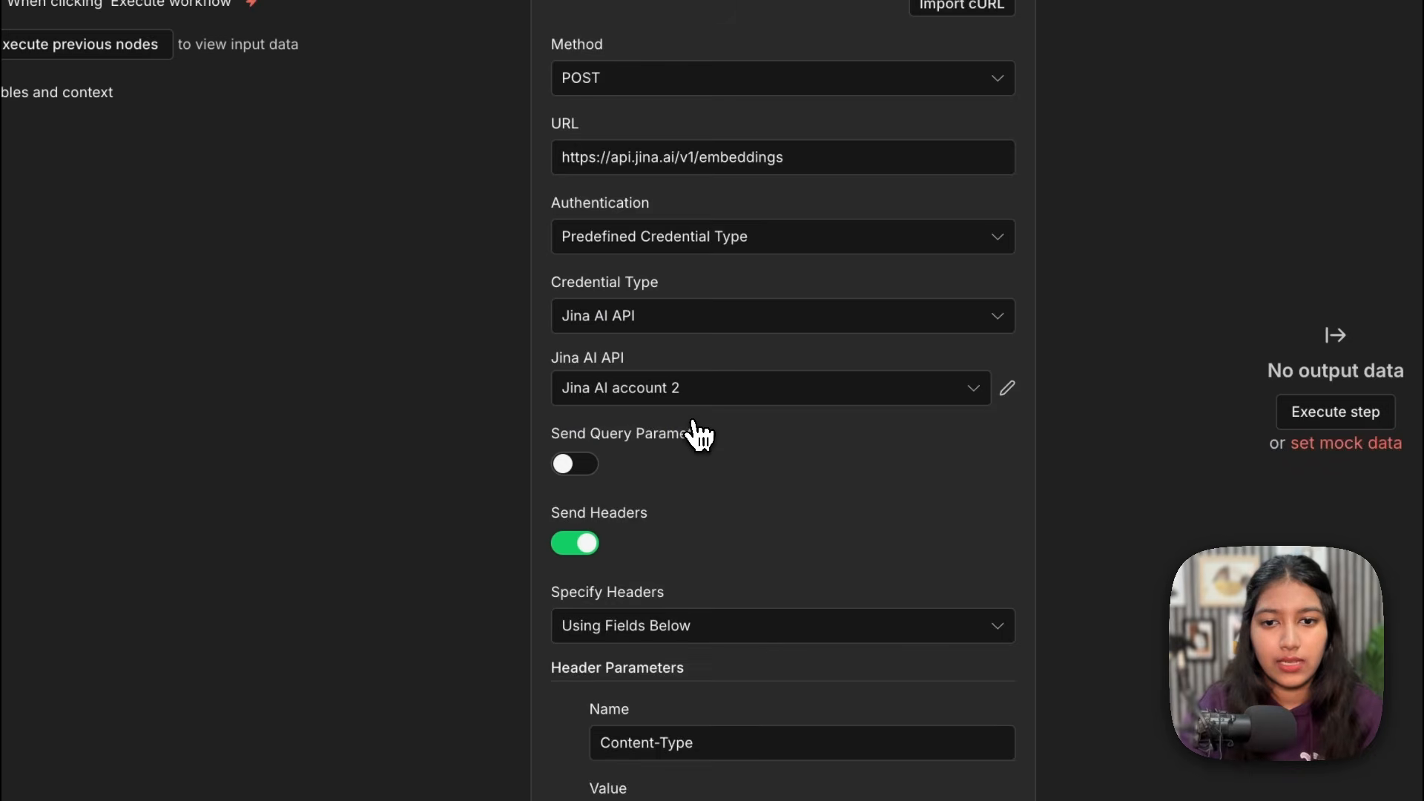
pyautogui.scroll(-10, 691, 427)
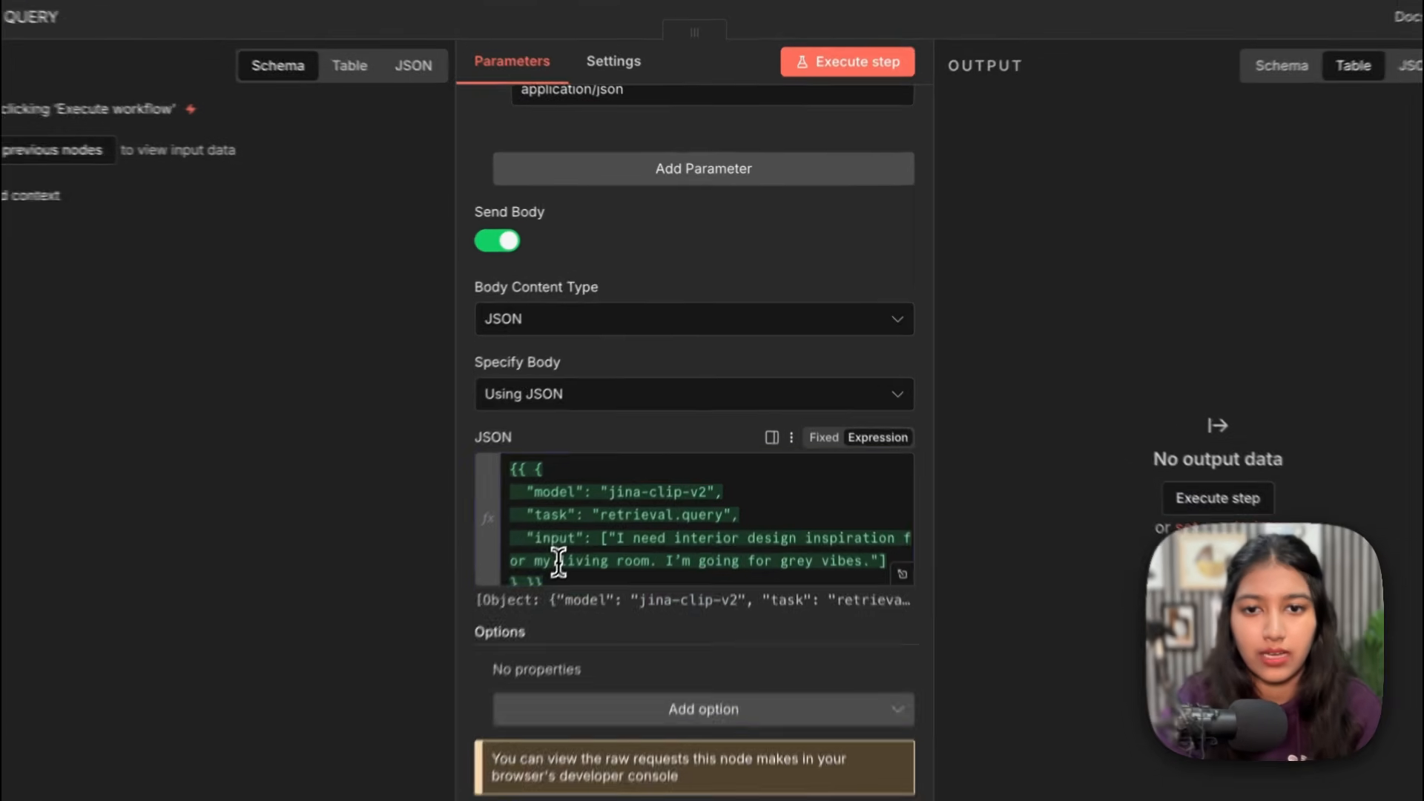
pyautogui.moveTo(603, 493); pyautogui.dragTo(664, 494)
pyautogui.moveTo(631, 580); pyautogui.dragTo(642, 585)
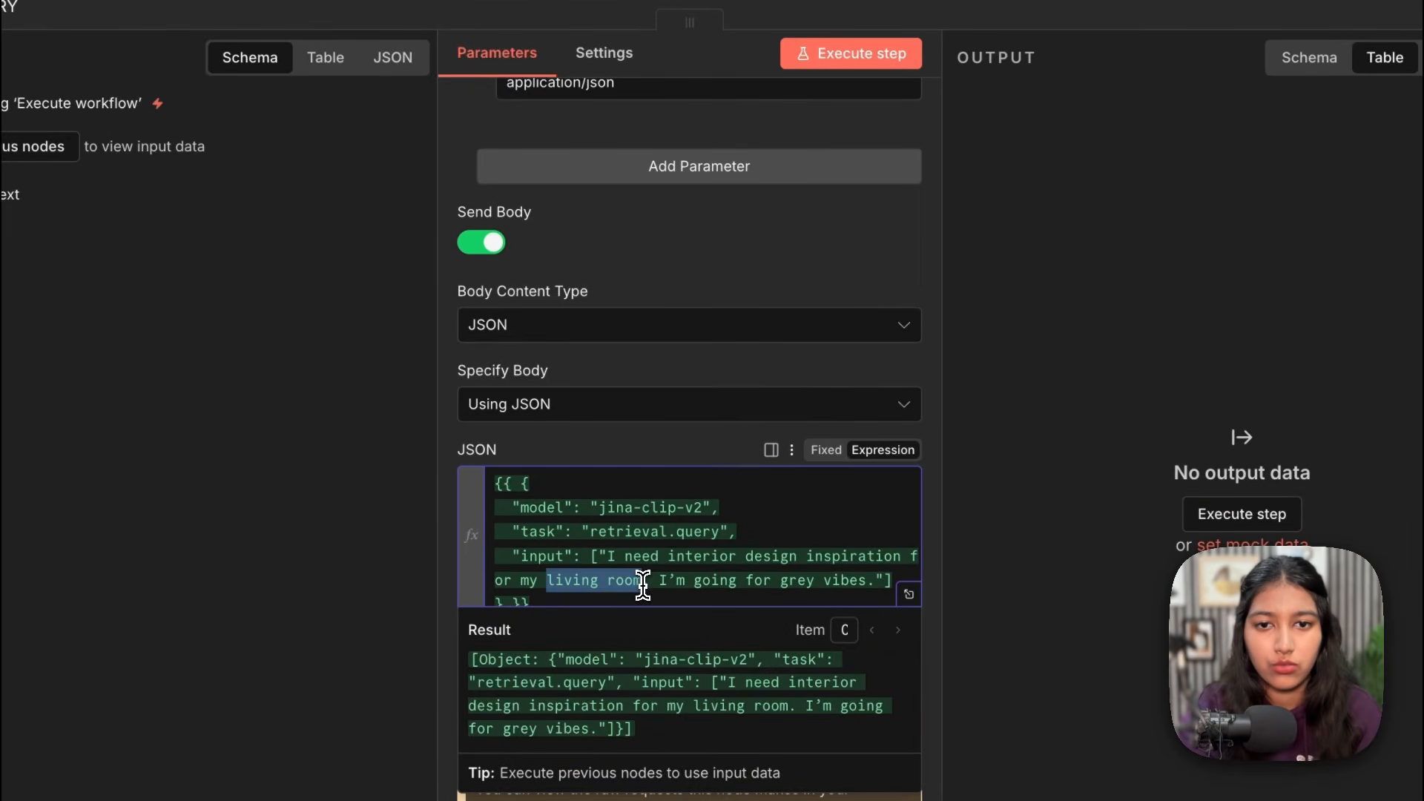
pyautogui.write('bathroom')
pyautogui.doubleClick(760, 585)
pyautogui.write('light')
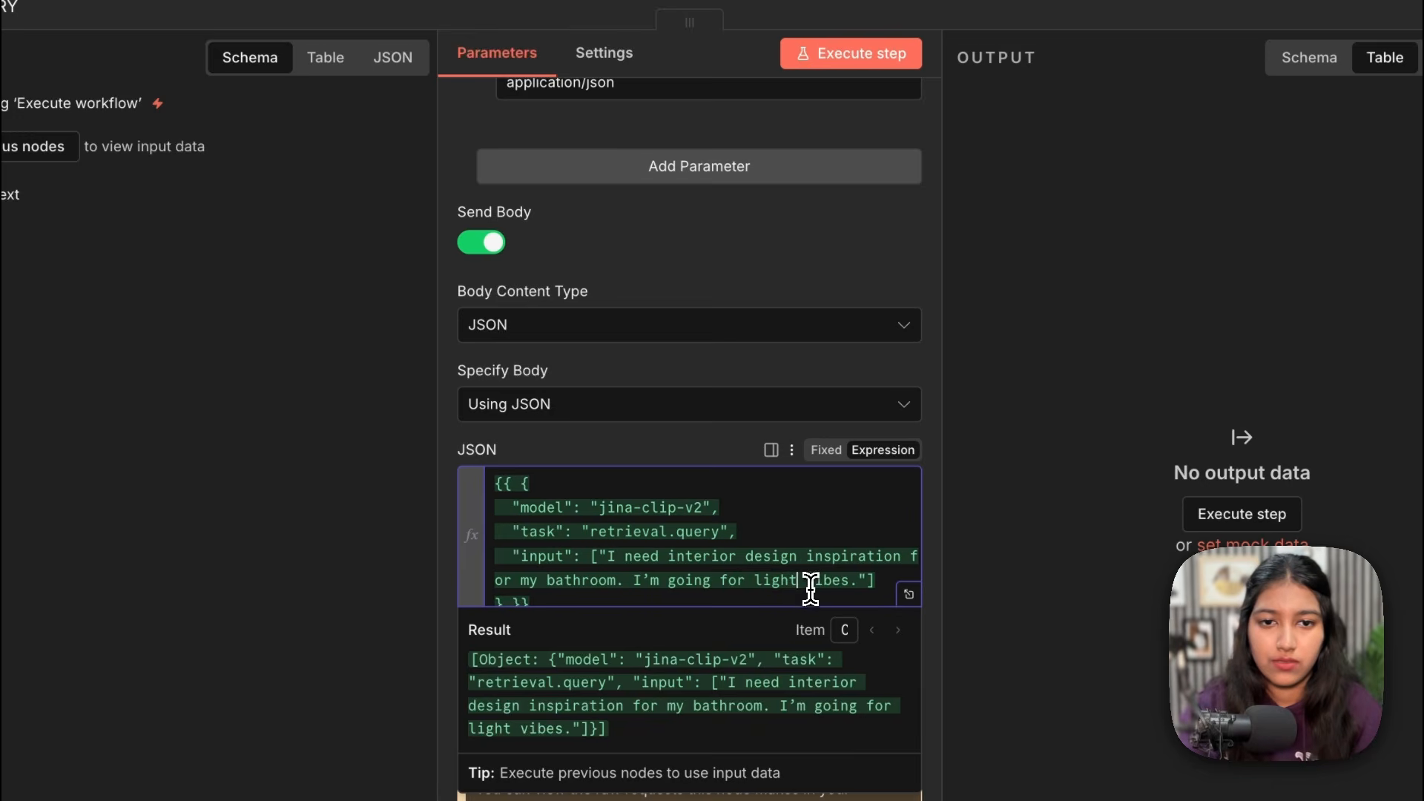
pyautogui.press('Escape')
pyautogui.click(1117, 46)
pyautogui.moveTo(109, 541)
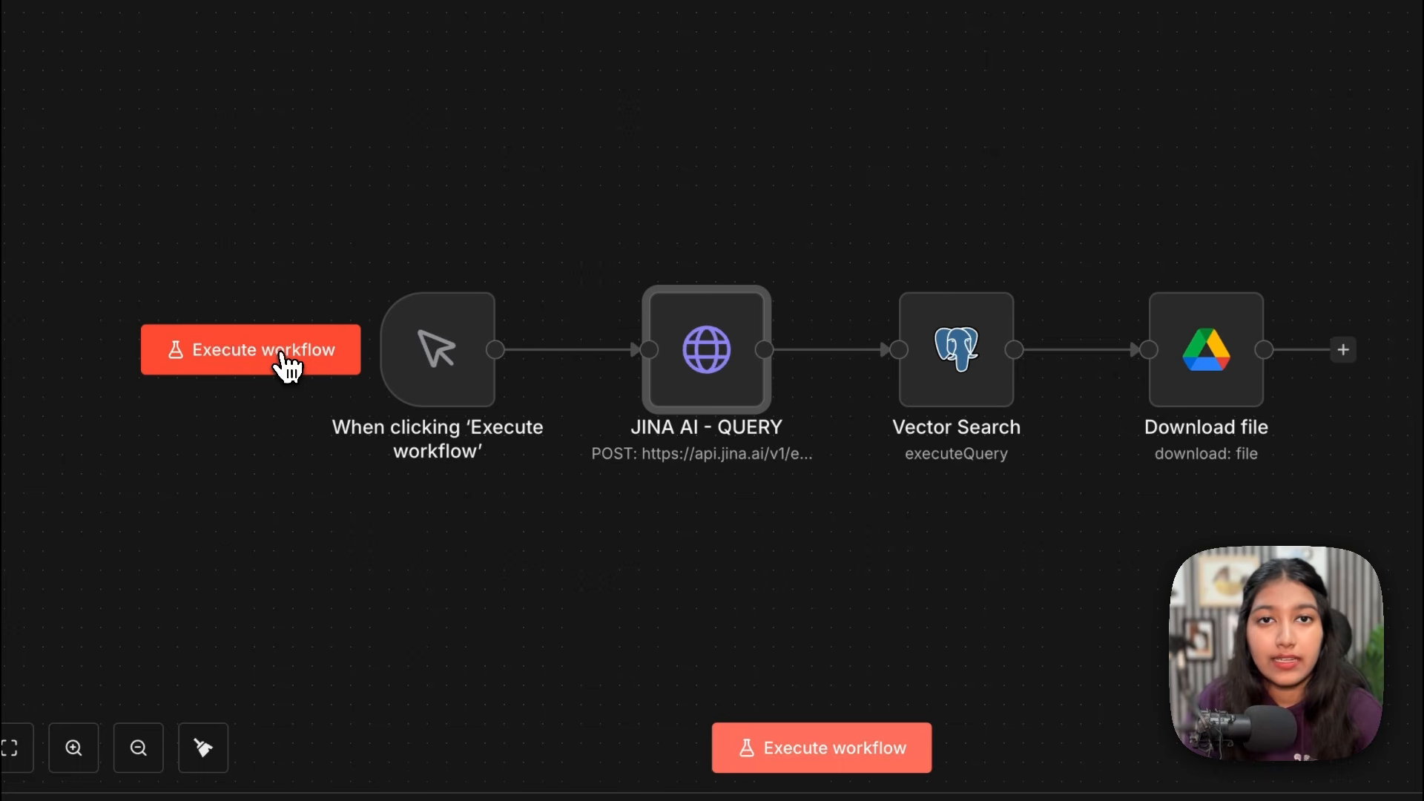
pyautogui.click(288, 364)
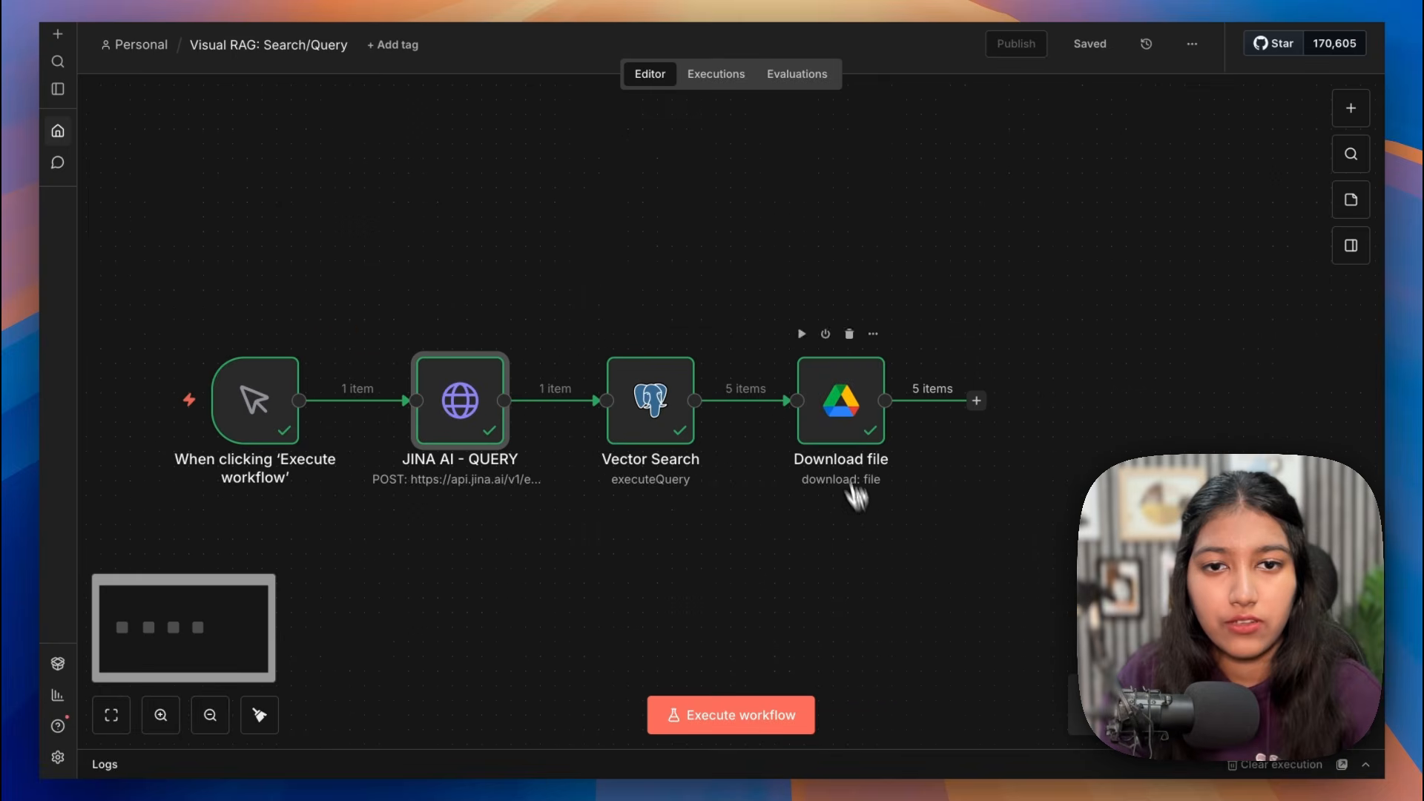
# Step: Open the Download file node's binary output and view the retrieved images one by one
pyautogui.doubleClick(785, 488)
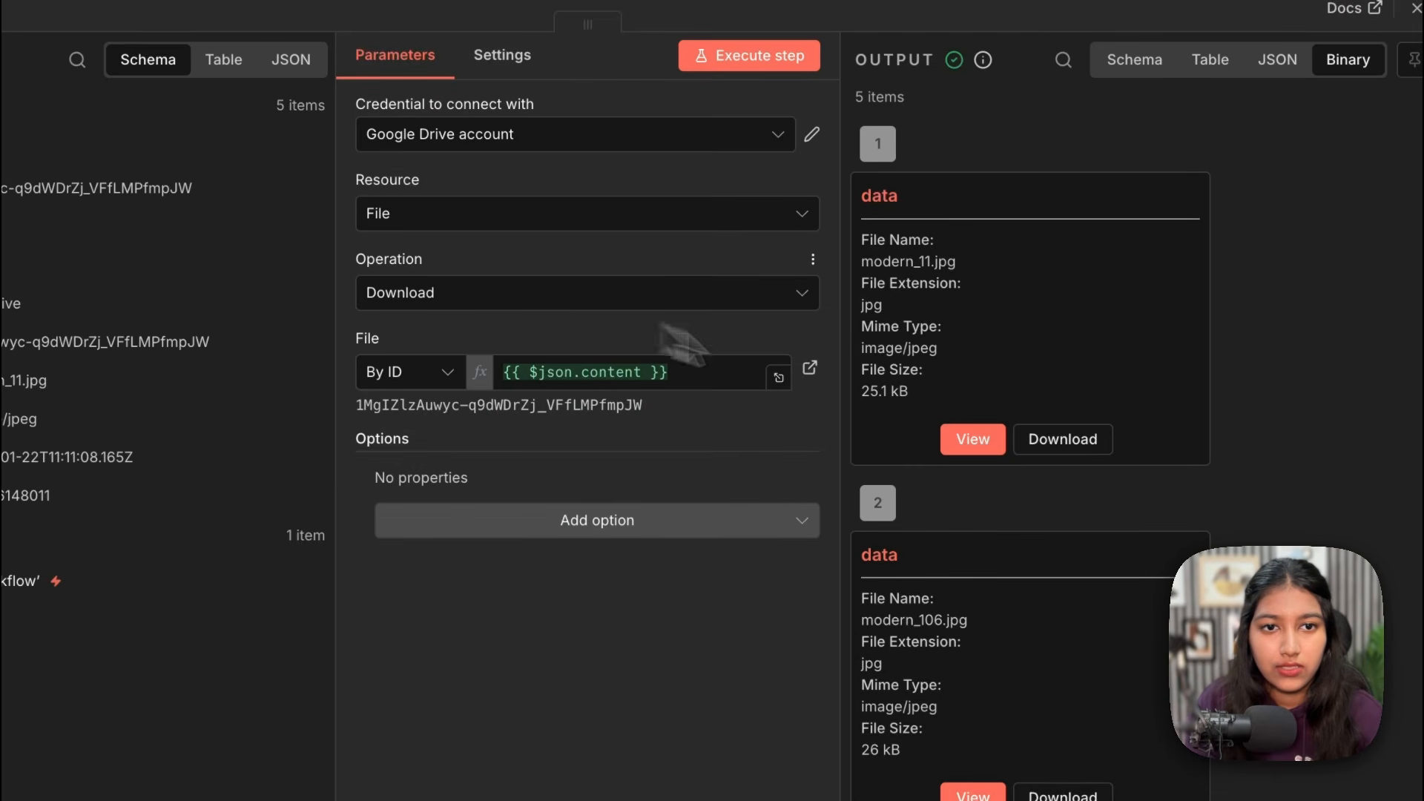
pyautogui.click(972, 440)
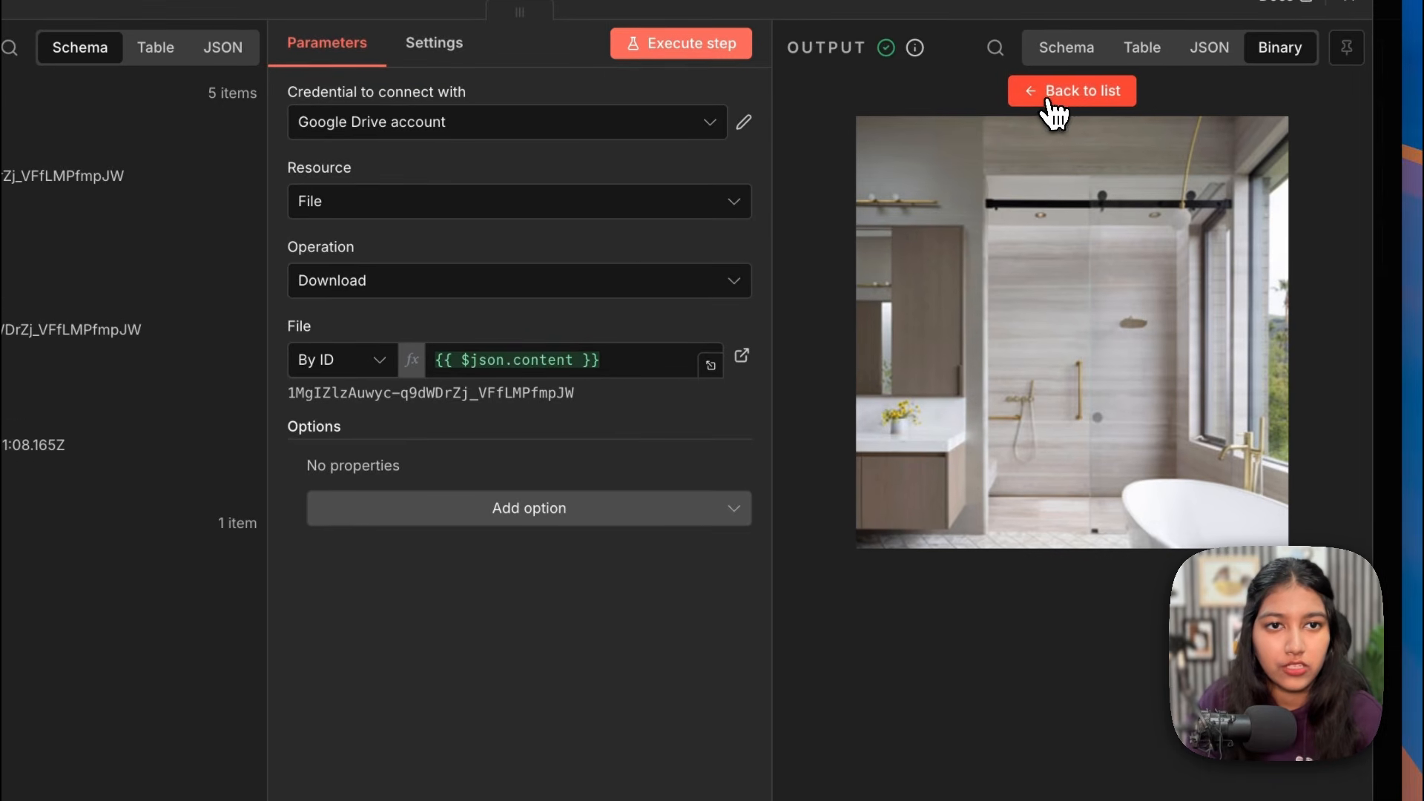
pyautogui.click(1114, 109)
pyautogui.click(905, 427)
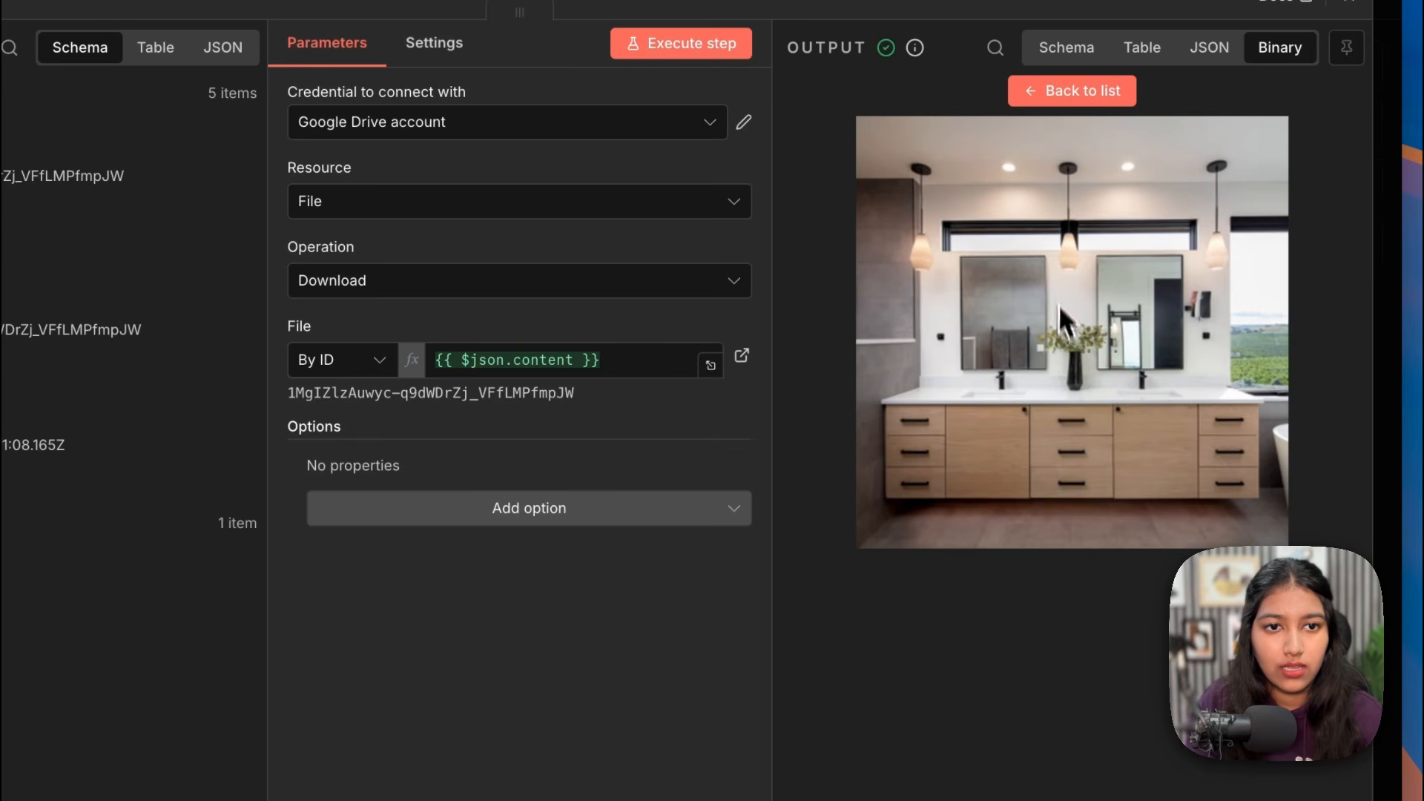
pyautogui.click(1101, 104)
pyautogui.scroll(-3, 902, 534)
pyautogui.click(901, 535)
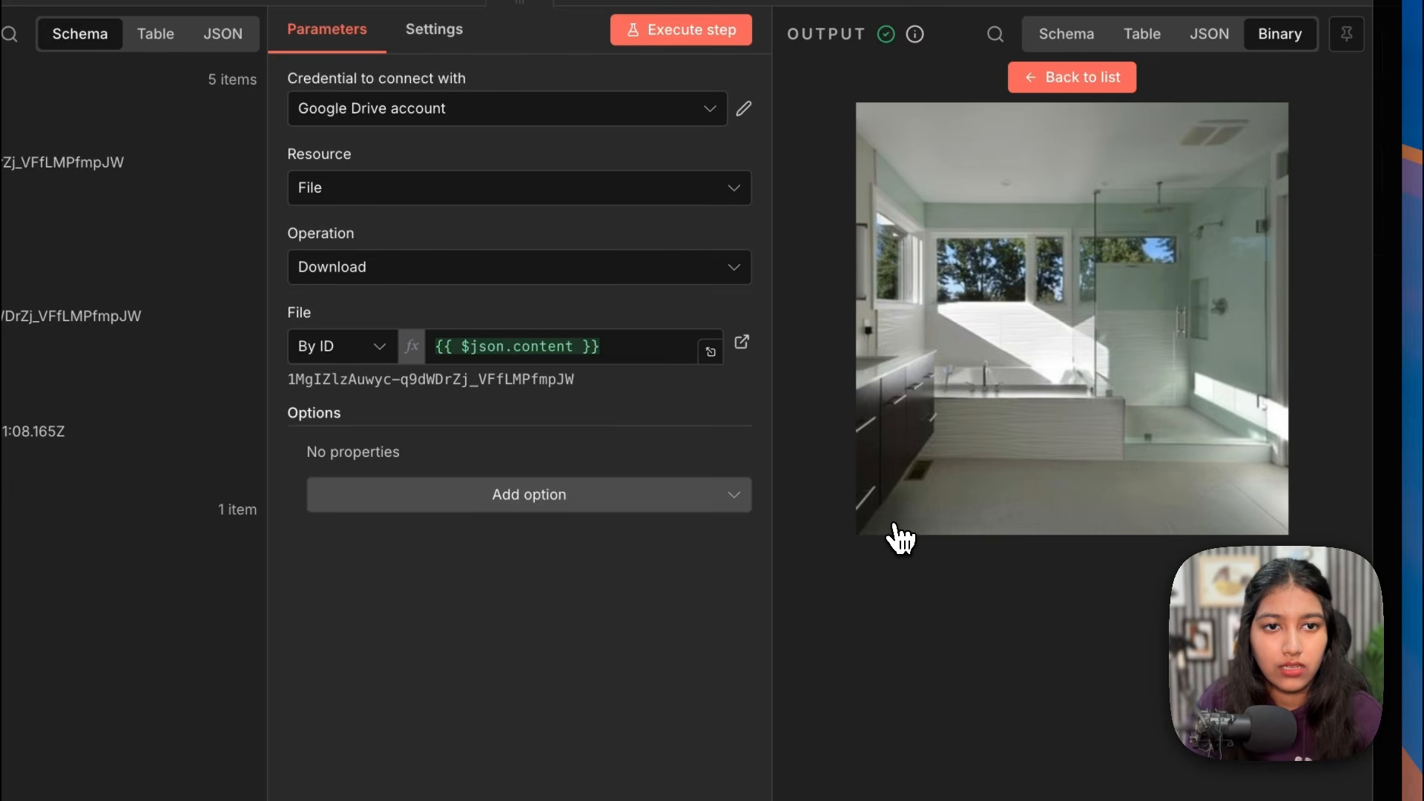
pyautogui.click(1089, 79)
pyautogui.scroll(-3, 913, 630)
pyautogui.click(914, 632)
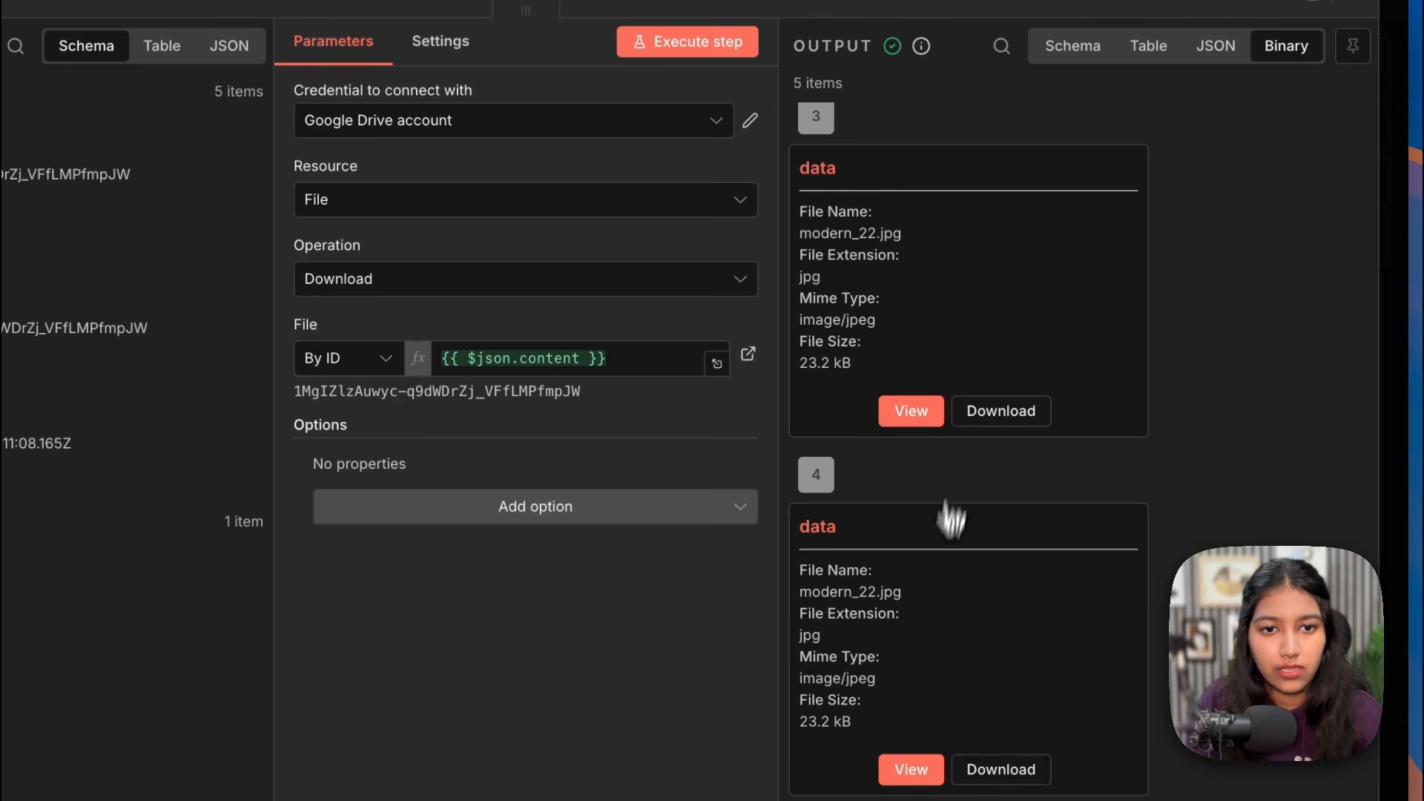
pyautogui.scroll(-5, 954, 248)
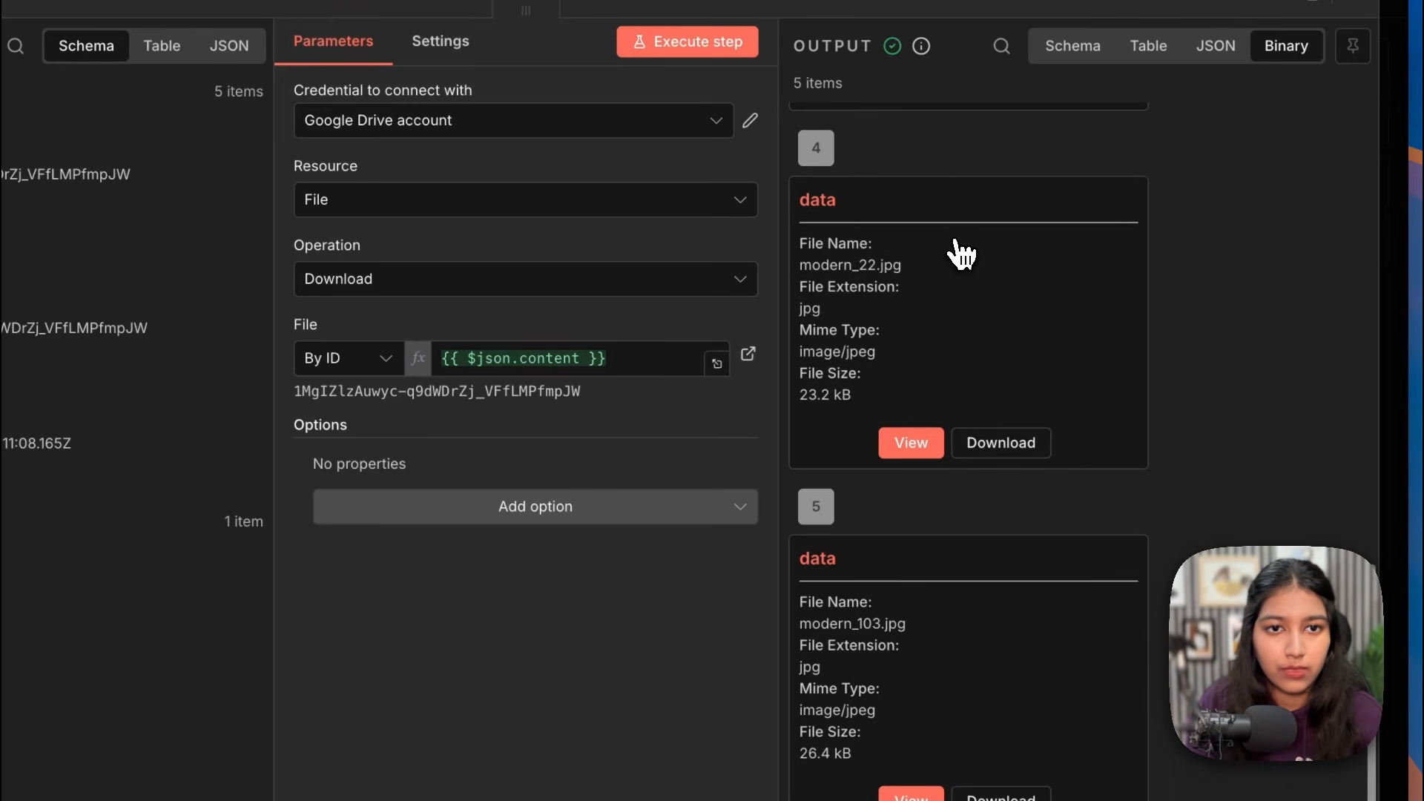
pyautogui.click(911, 795)
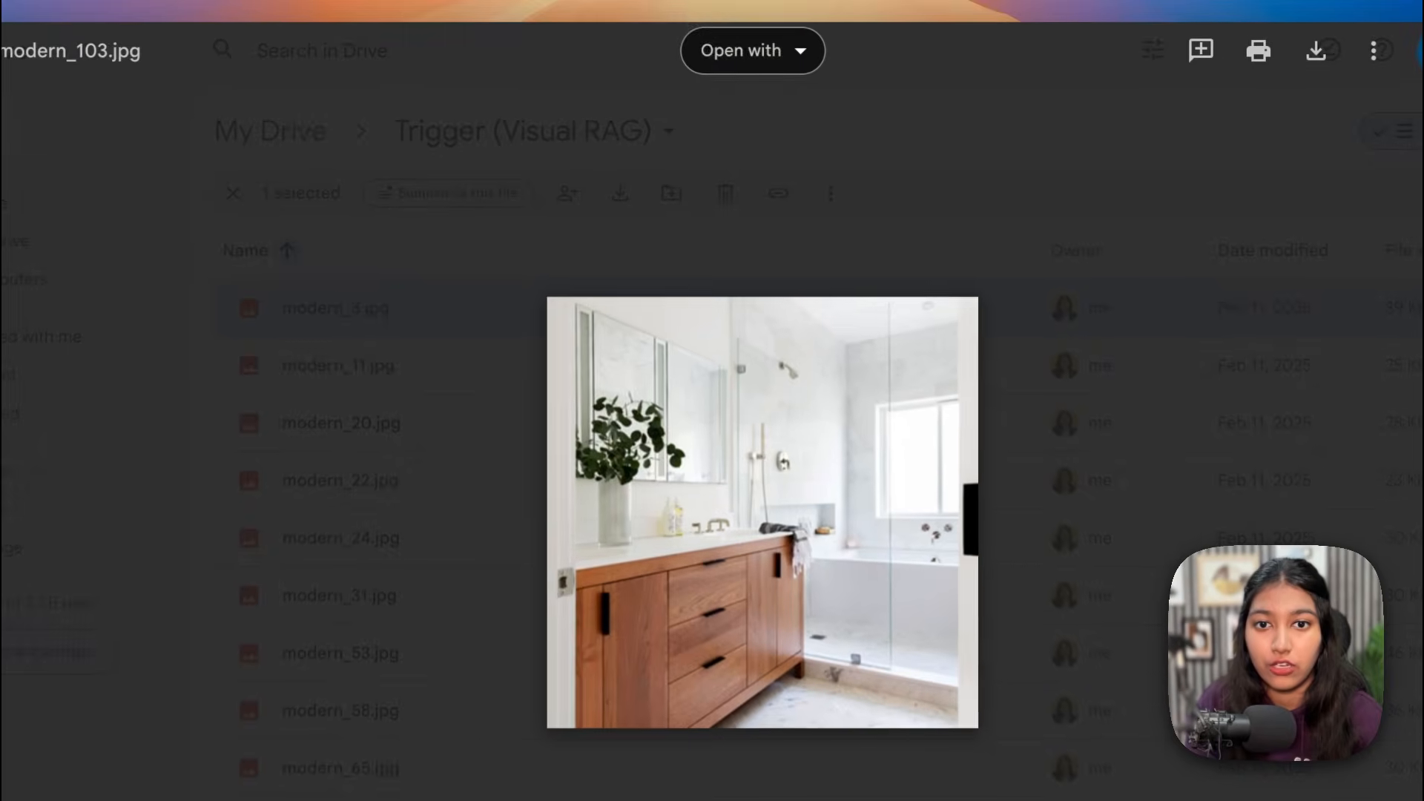
# Step: Switch to Google Drive, look through further images in the Trigger (Visual RAG) folder, and return to the search workflow canvas
pyautogui.press('Right')
pyautogui.click(1354, 454)
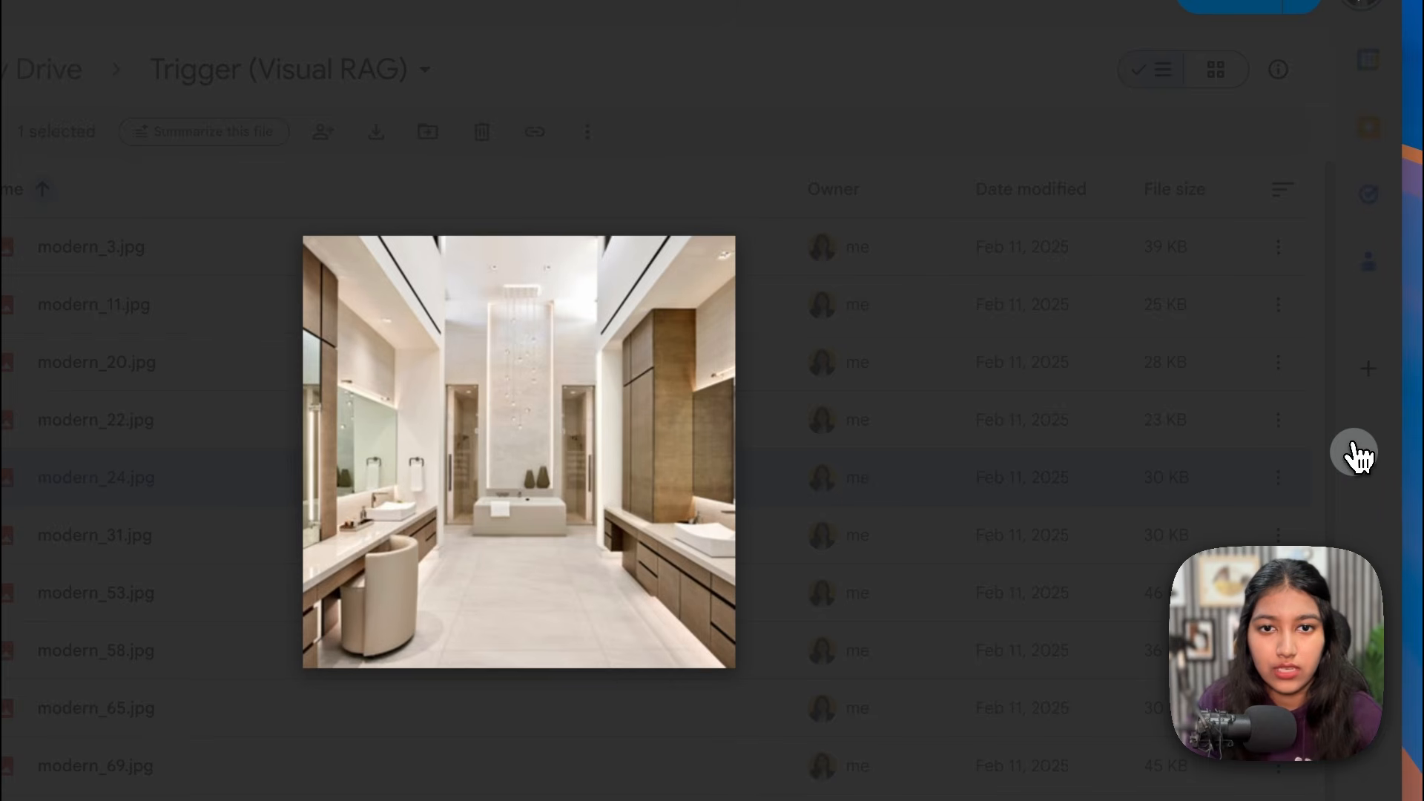
pyautogui.click(1354, 454)
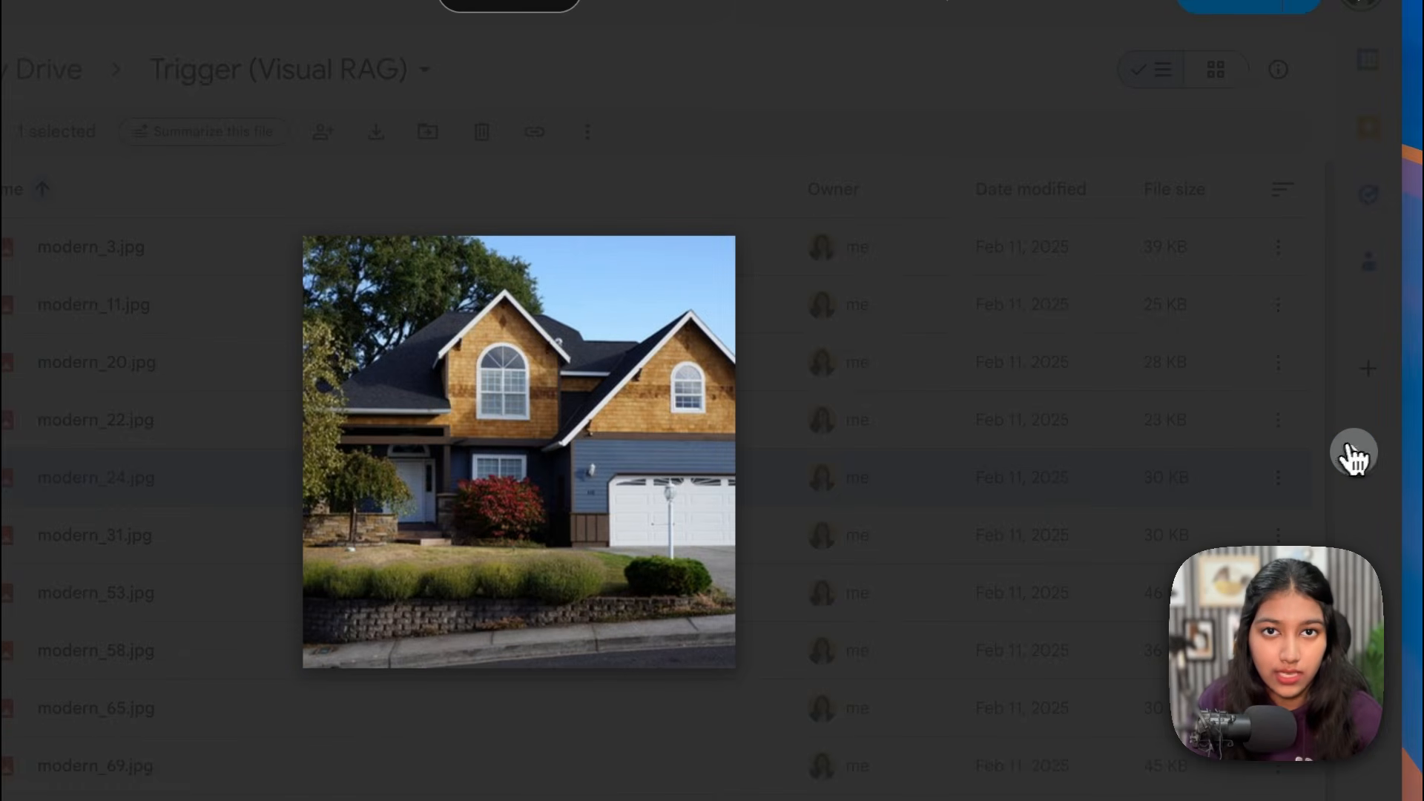
pyautogui.press('Escape')
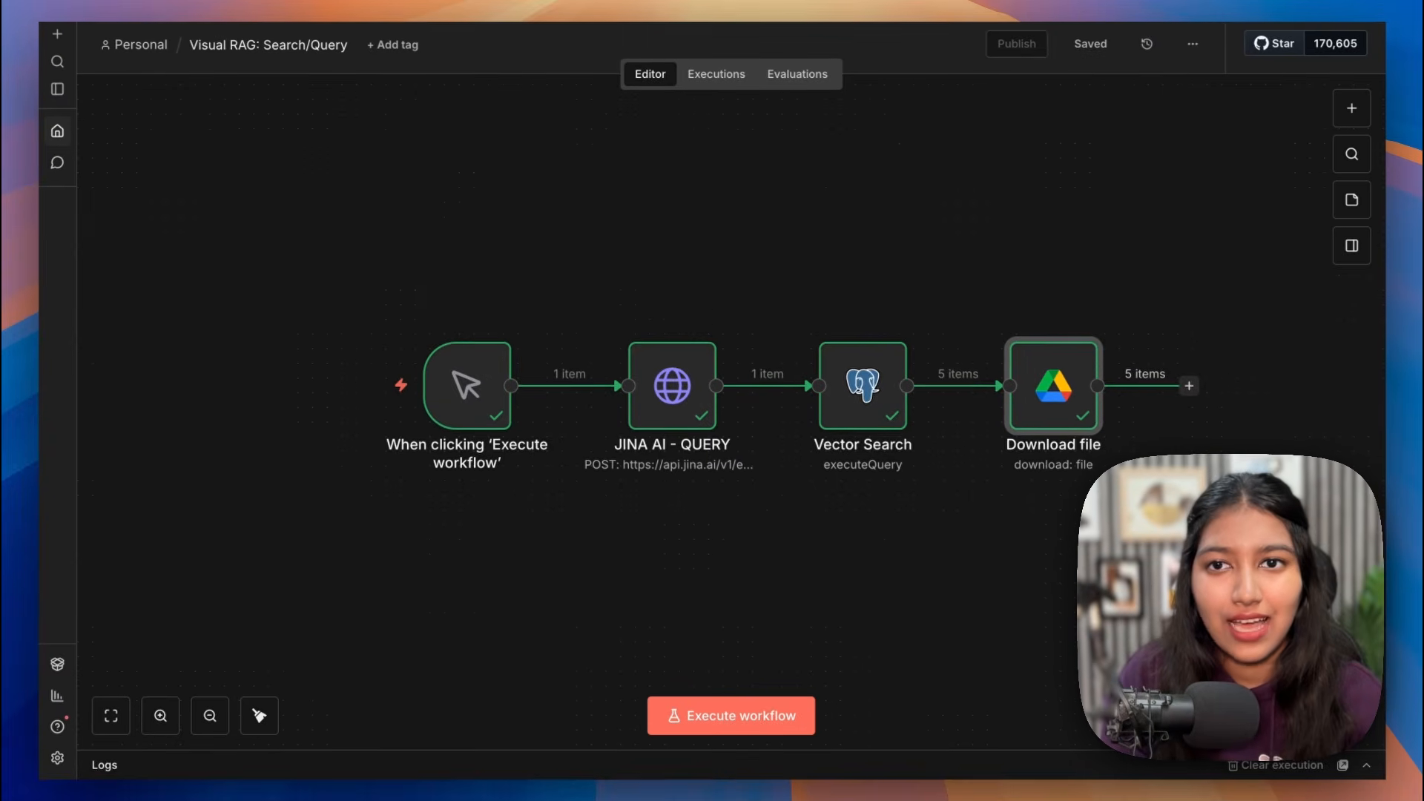
pyautogui.scroll(2, 620, 297)
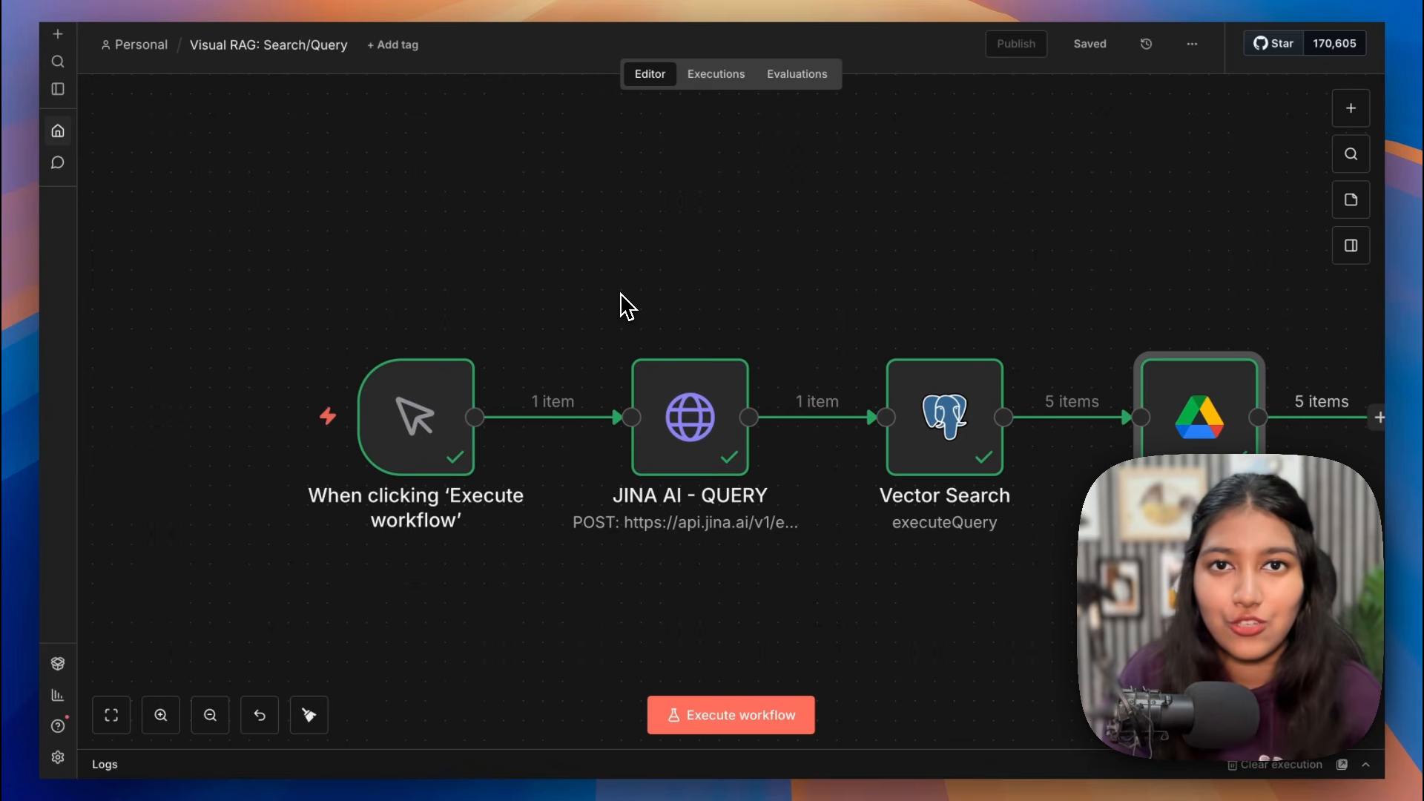
# Step: Open the JINA AI - QUERY node, examine the query text in its JSON body, and return to the search workflow canvas
pyautogui.scroll(-2, 620, 295)
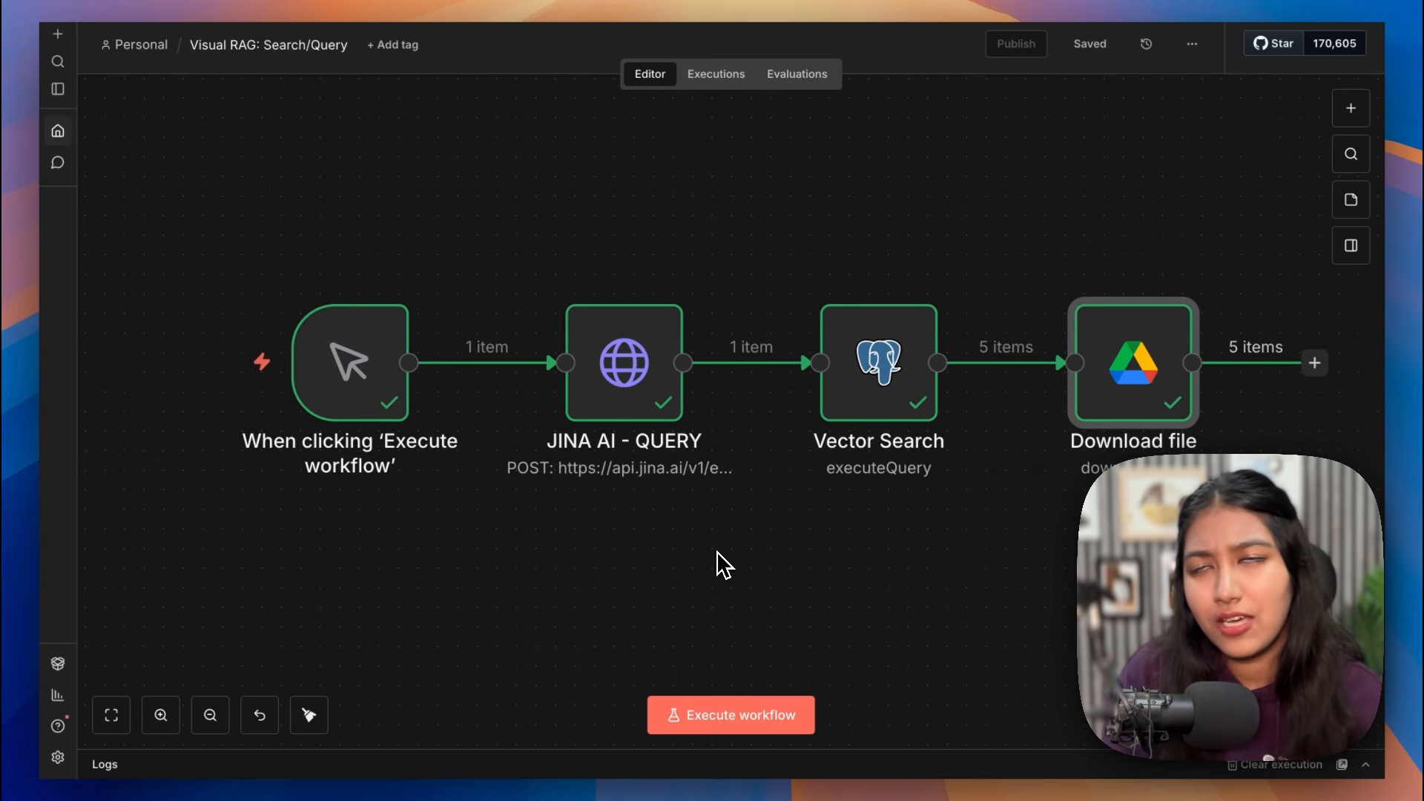
pyautogui.scroll(-2, 717, 551)
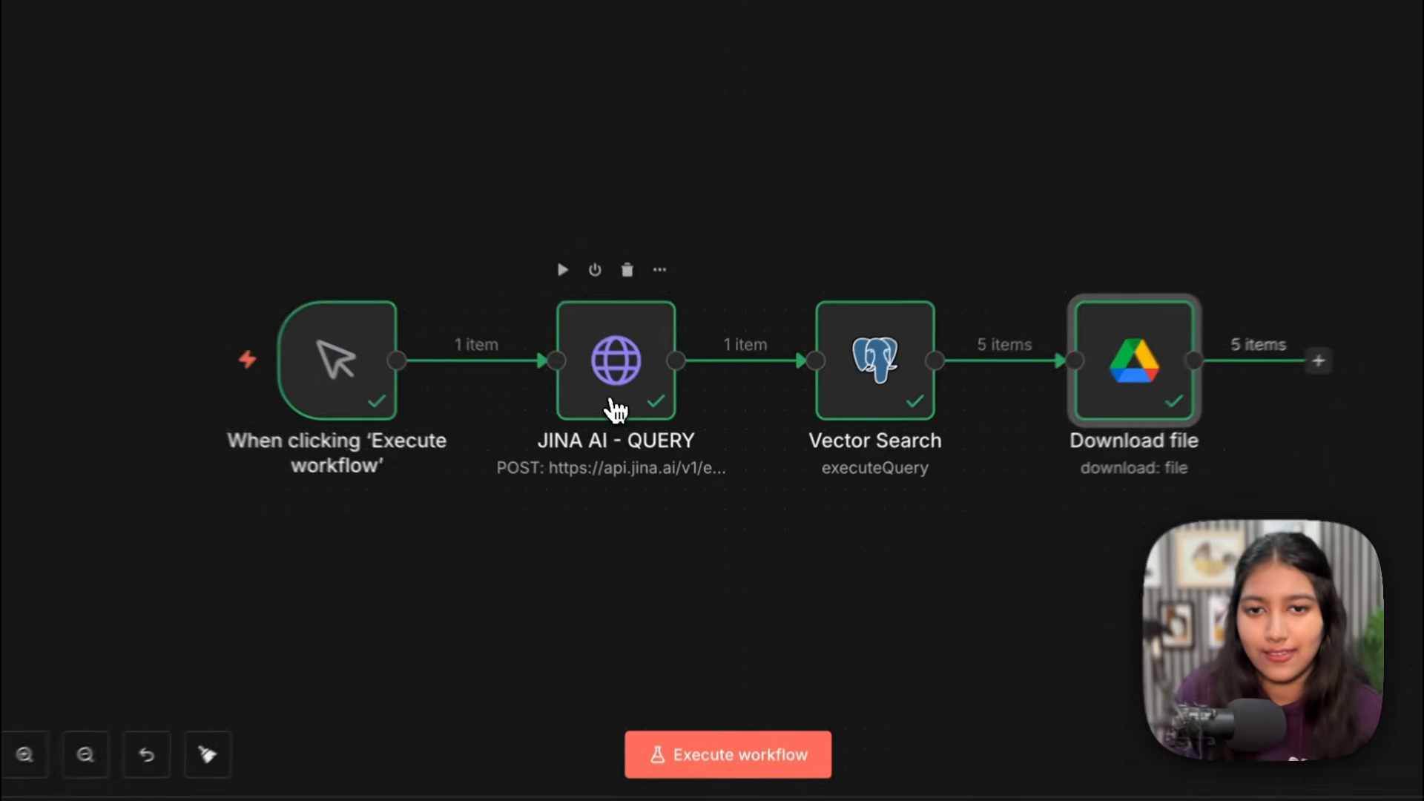
pyautogui.doubleClick(639, 421)
pyautogui.scroll(-10, 733, 449)
pyautogui.moveTo(622, 452); pyautogui.dragTo(858, 472)
pyautogui.click(873, 481)
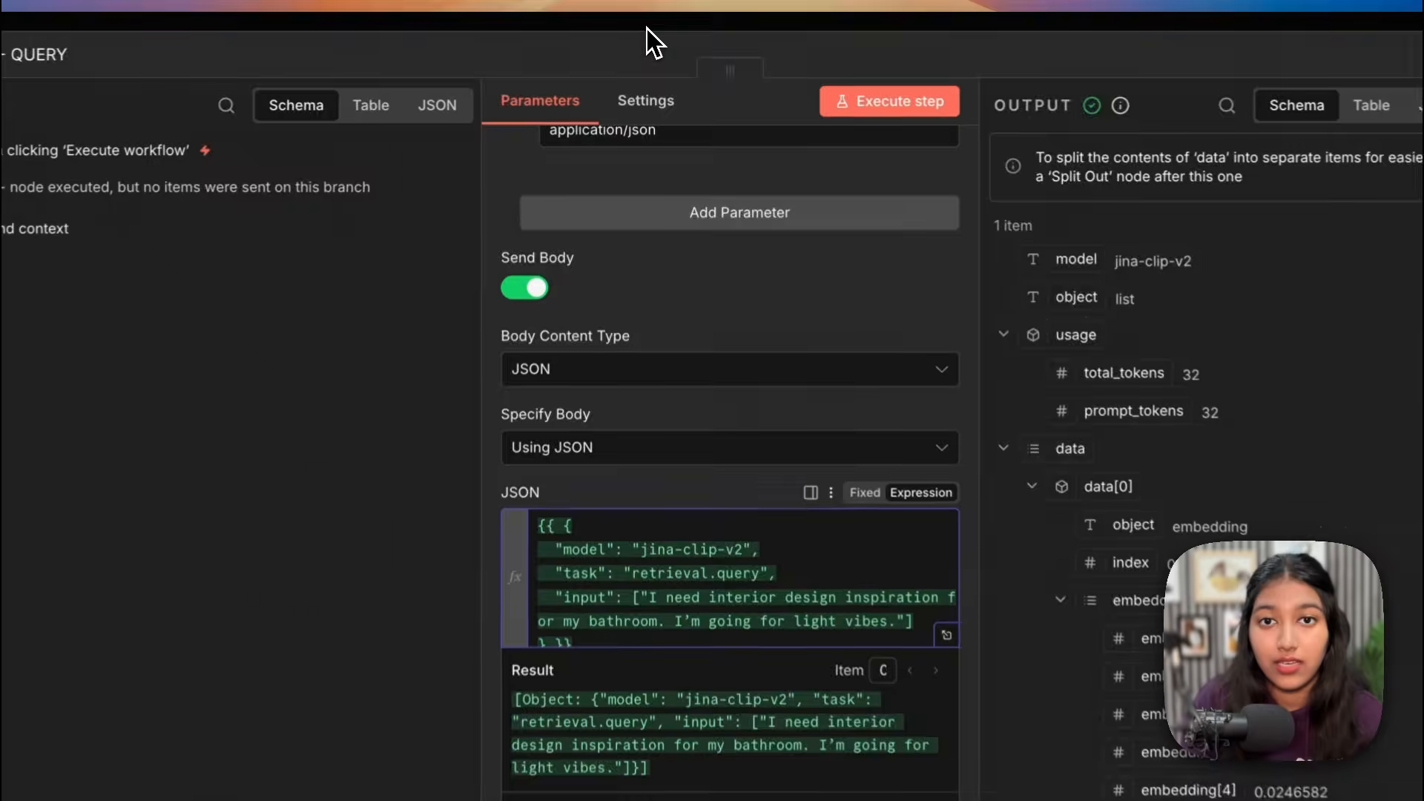
pyautogui.click(651, 35)
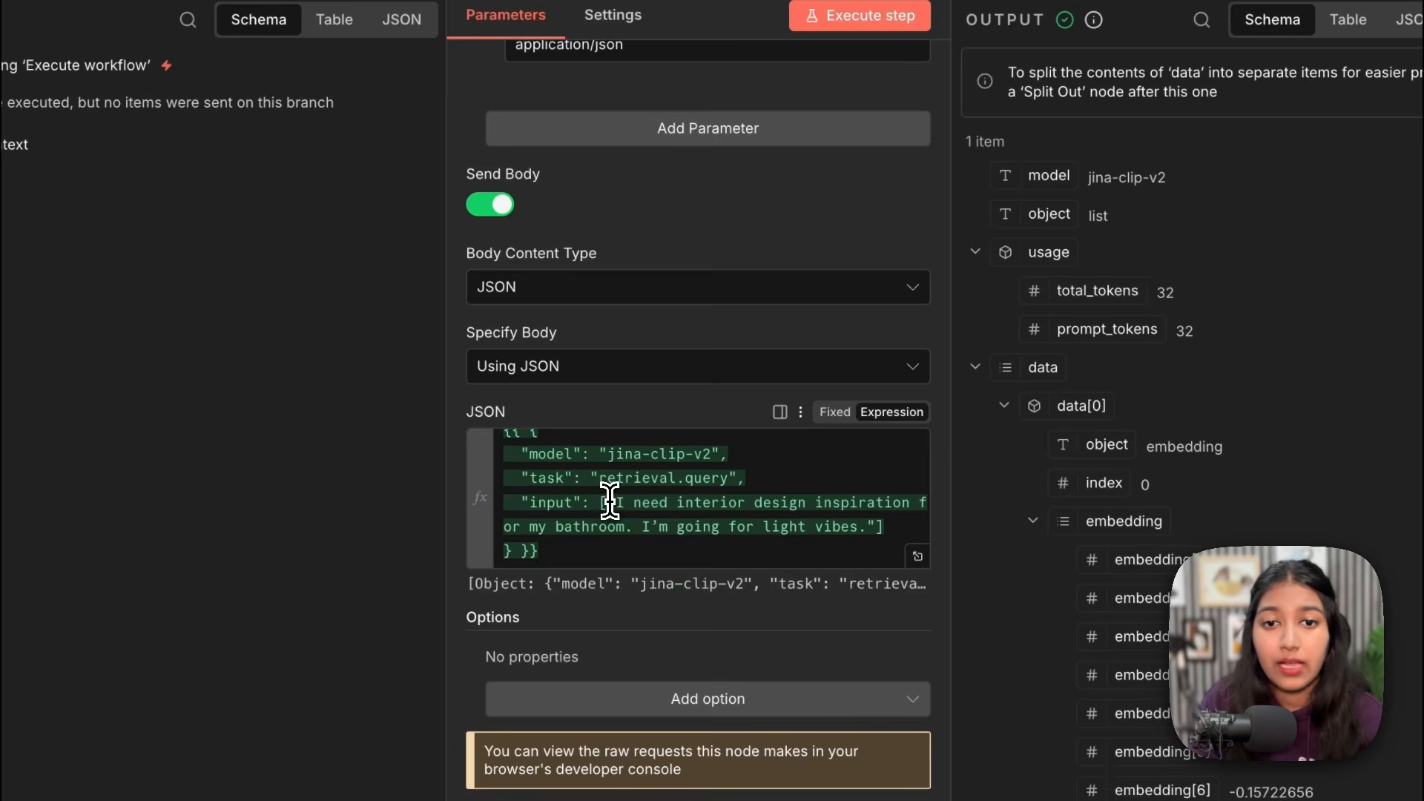
pyautogui.moveTo(615, 503); pyautogui.dragTo(865, 526)
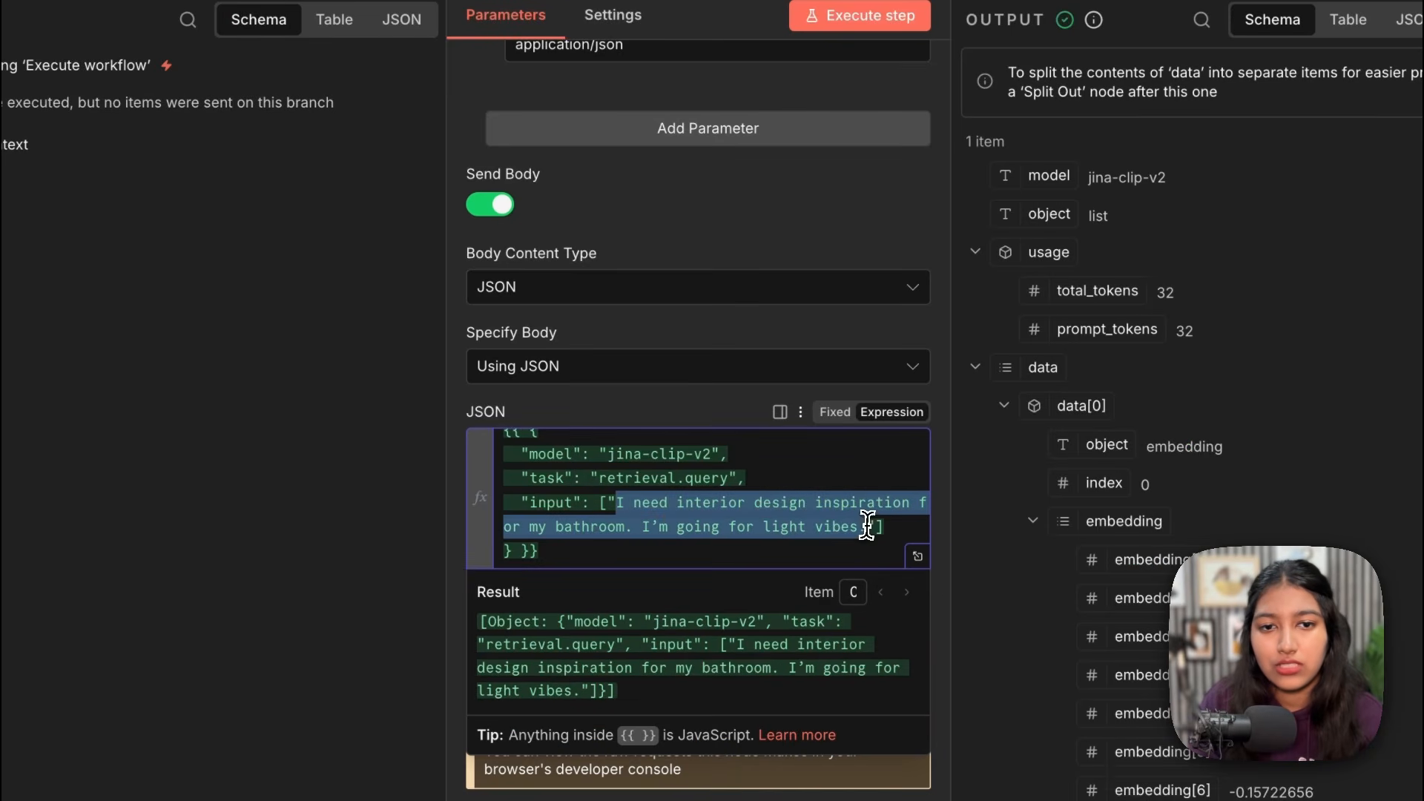
pyautogui.click(866, 528)
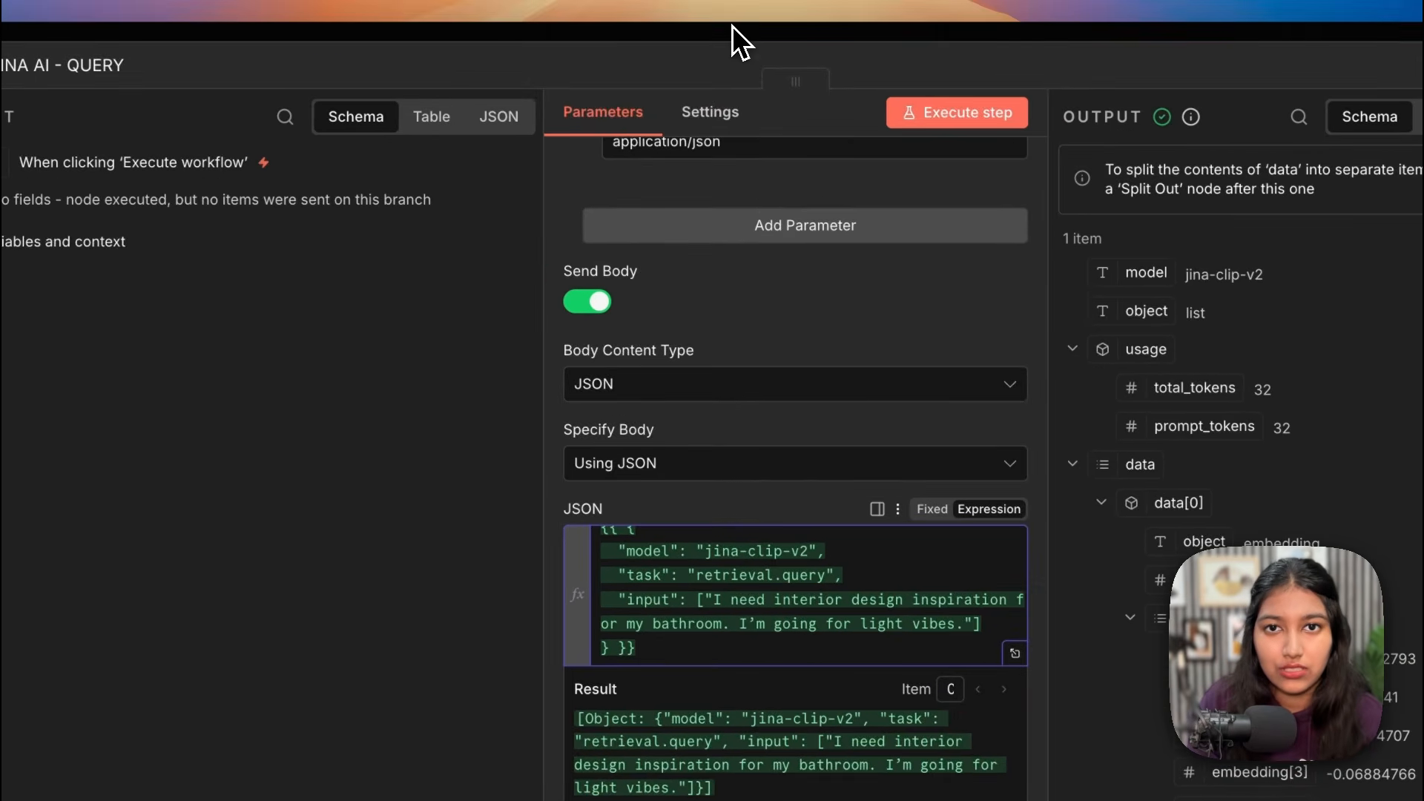
pyautogui.click(732, 27)
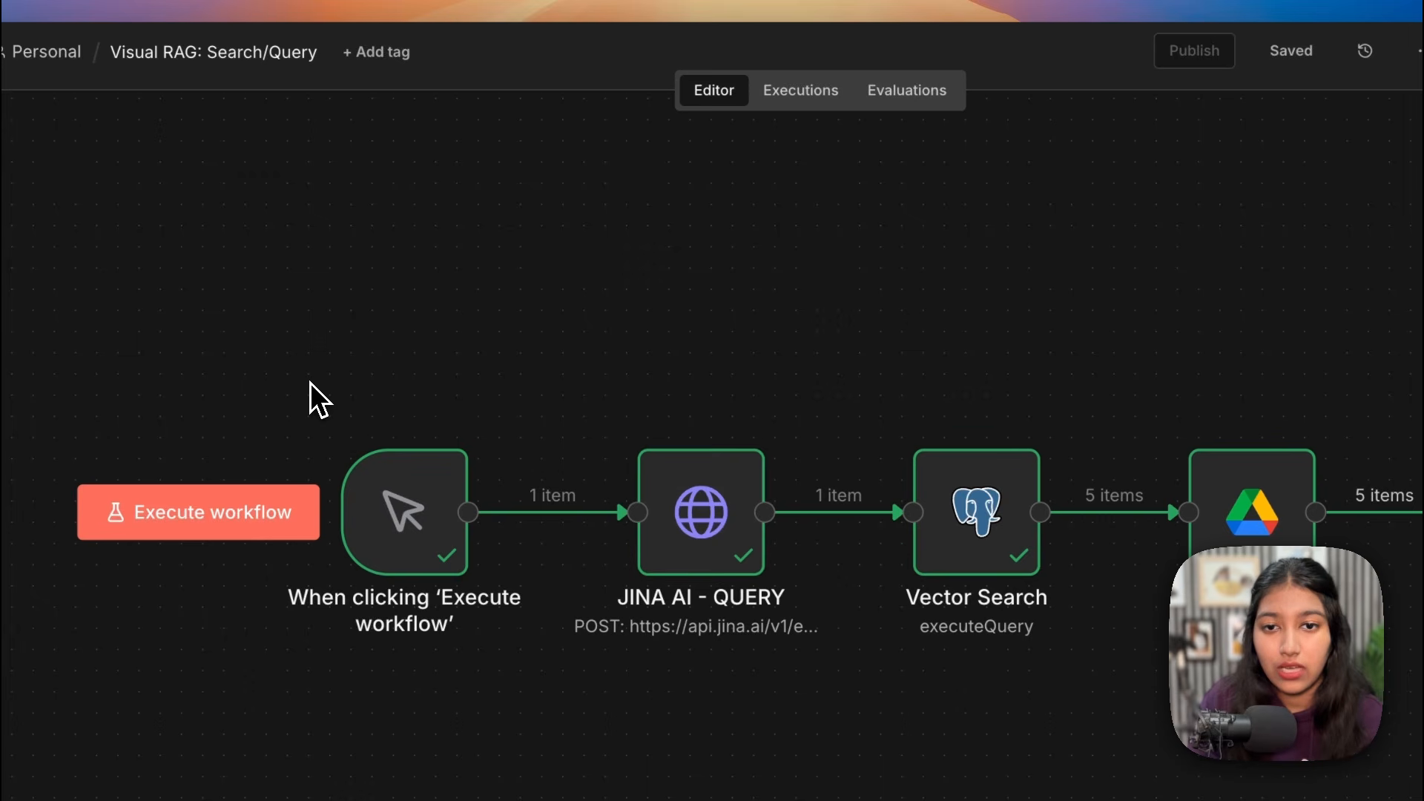
pyautogui.moveTo(317, 396); pyautogui.dragTo(1335, 608)
pyautogui.click(998, 610)
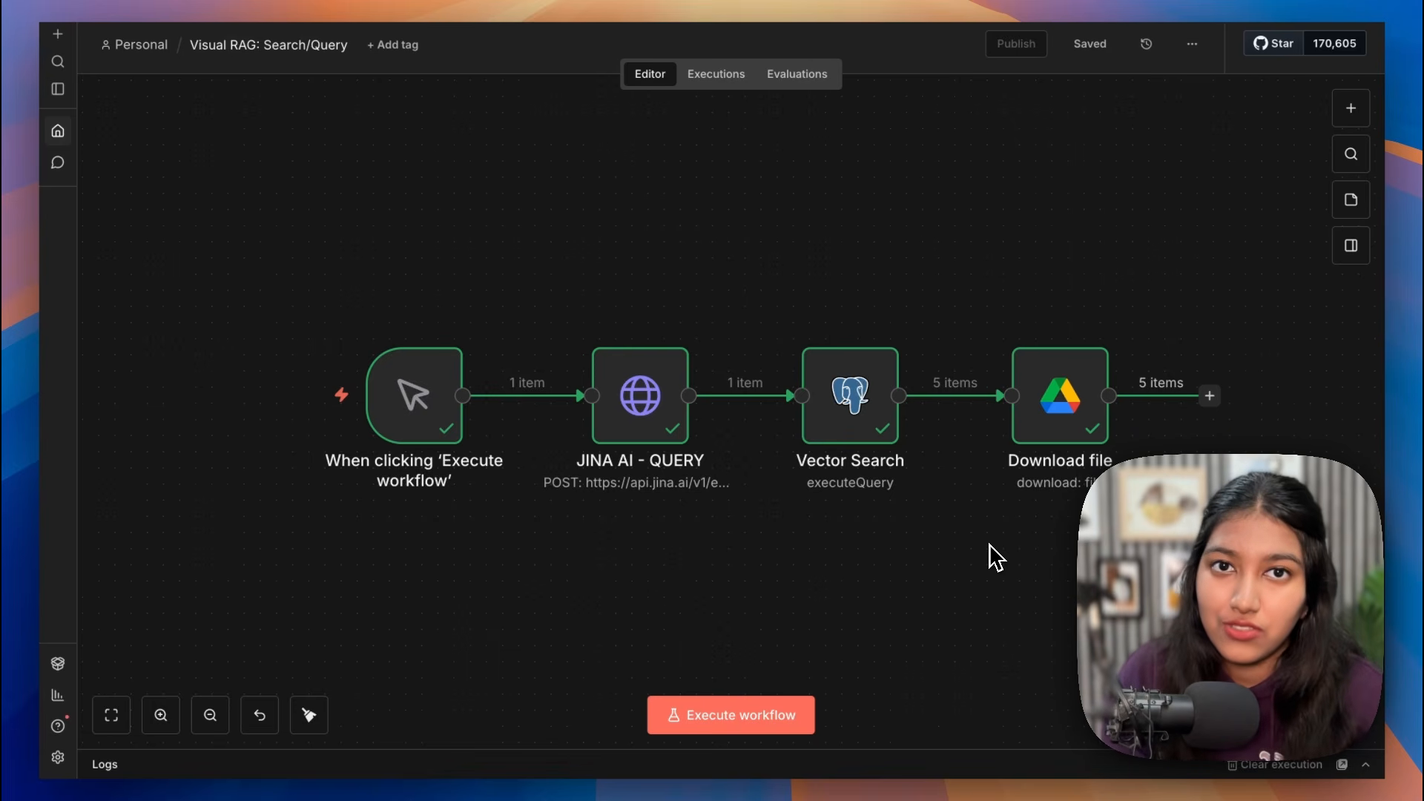
# Step: Replace the manual 'Execute workflow' trigger with a Webhook trigger node
pyautogui.moveTo(549, 398)
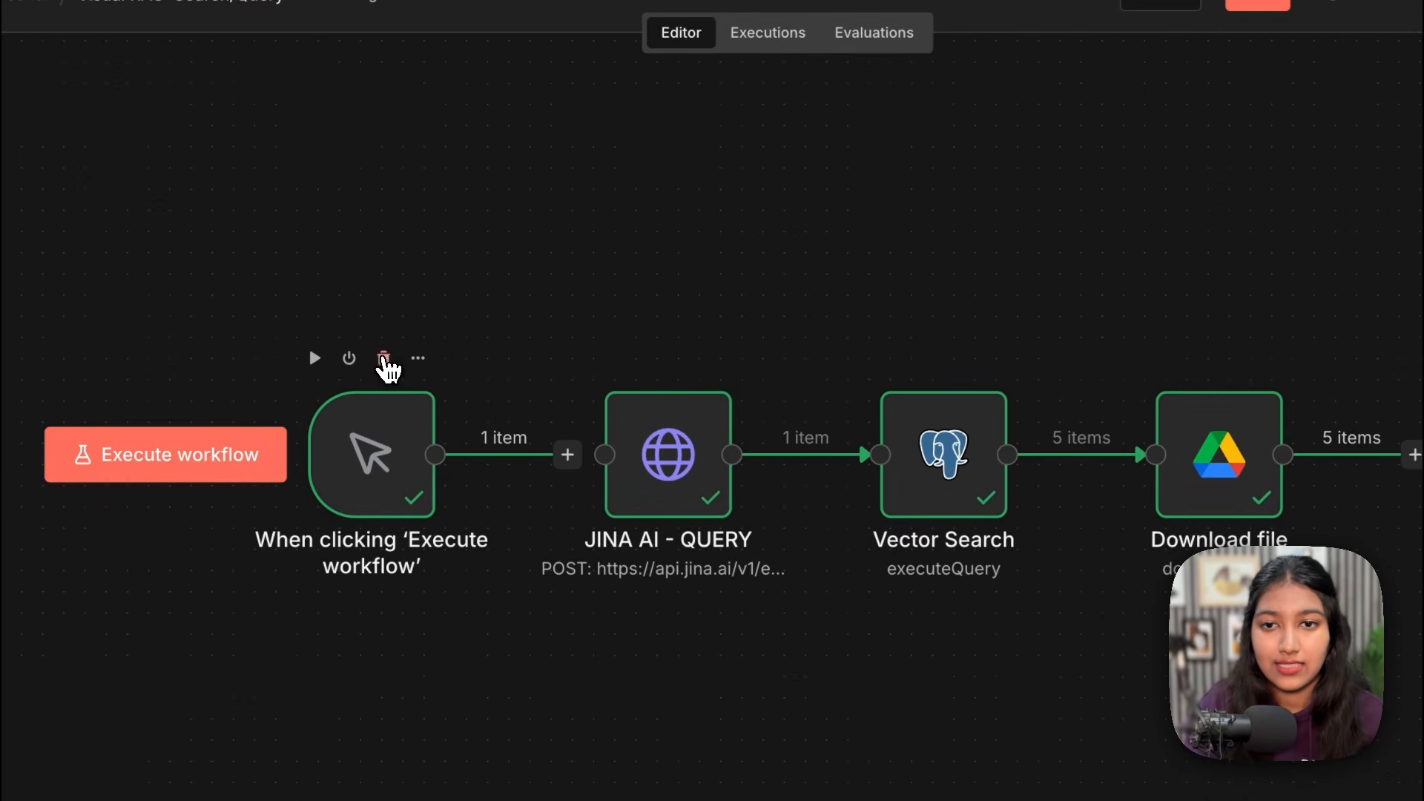
pyautogui.click(383, 359)
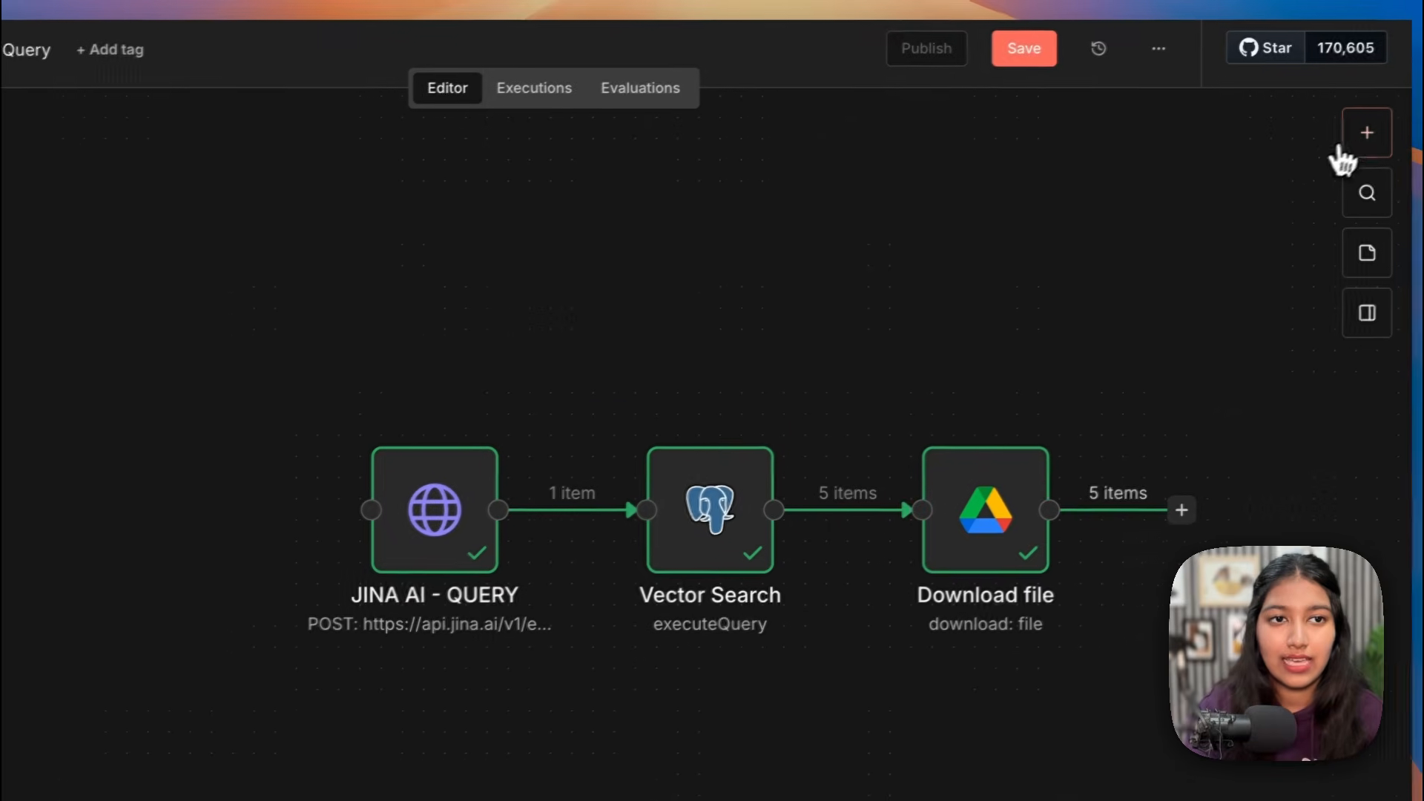
pyautogui.click(1362, 140)
pyautogui.write('webh')
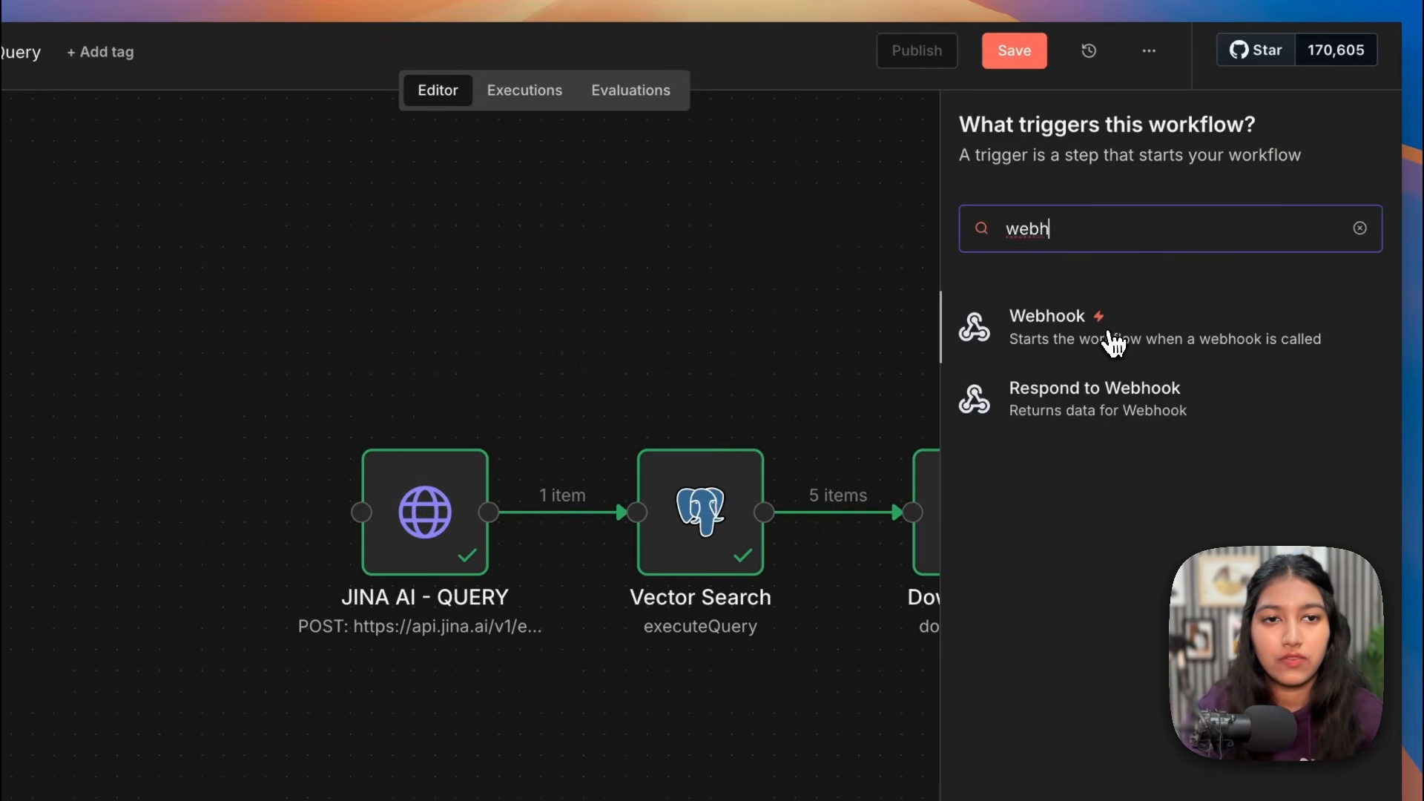
pyautogui.click(1024, 339)
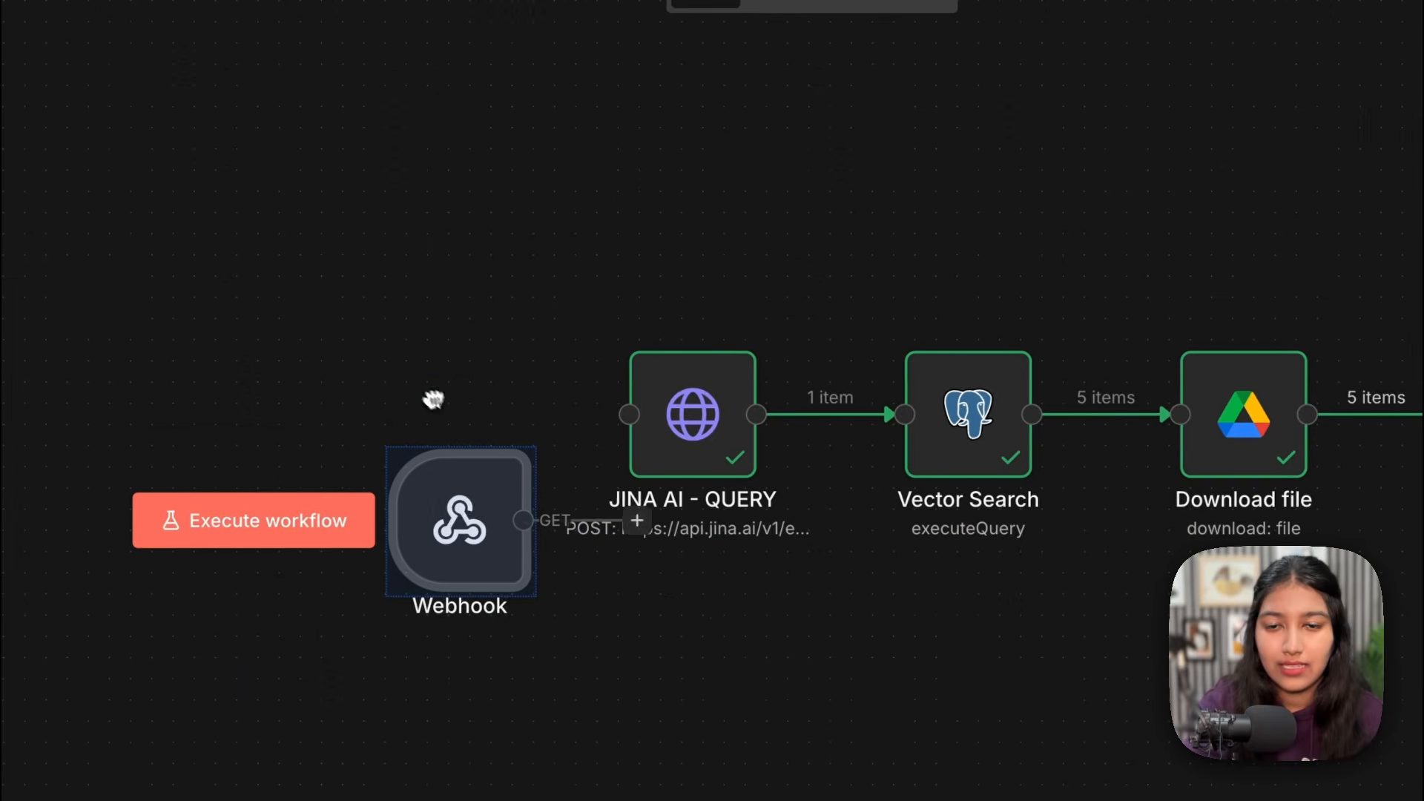
# Step: Connect the Webhook to JINA AI - QUERY and set its HTTP method to POST, responding Using 'Respond to Webhook' Node
pyautogui.moveTo(433, 399); pyautogui.dragTo(444, 413)
pyautogui.doubleClick(445, 413)
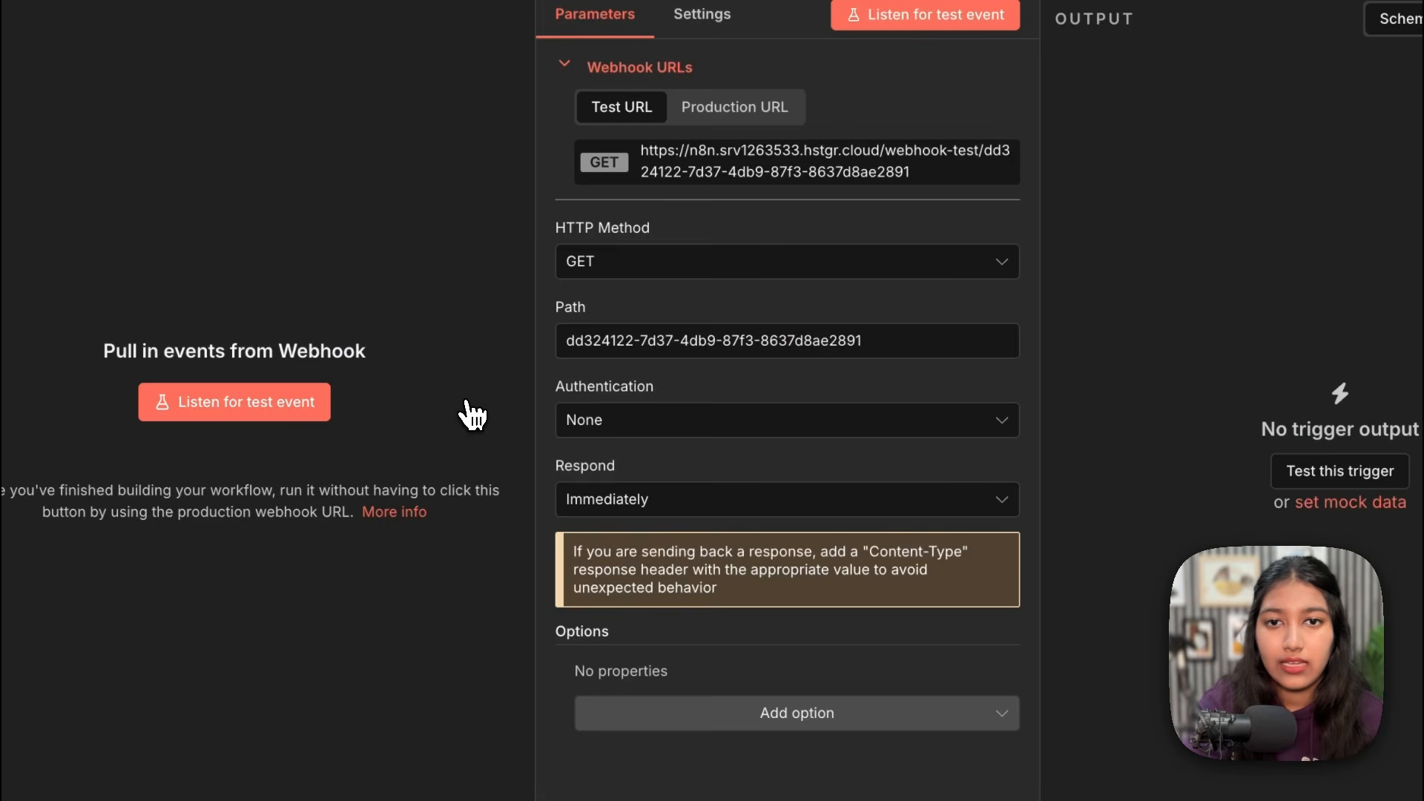
pyautogui.click(638, 267)
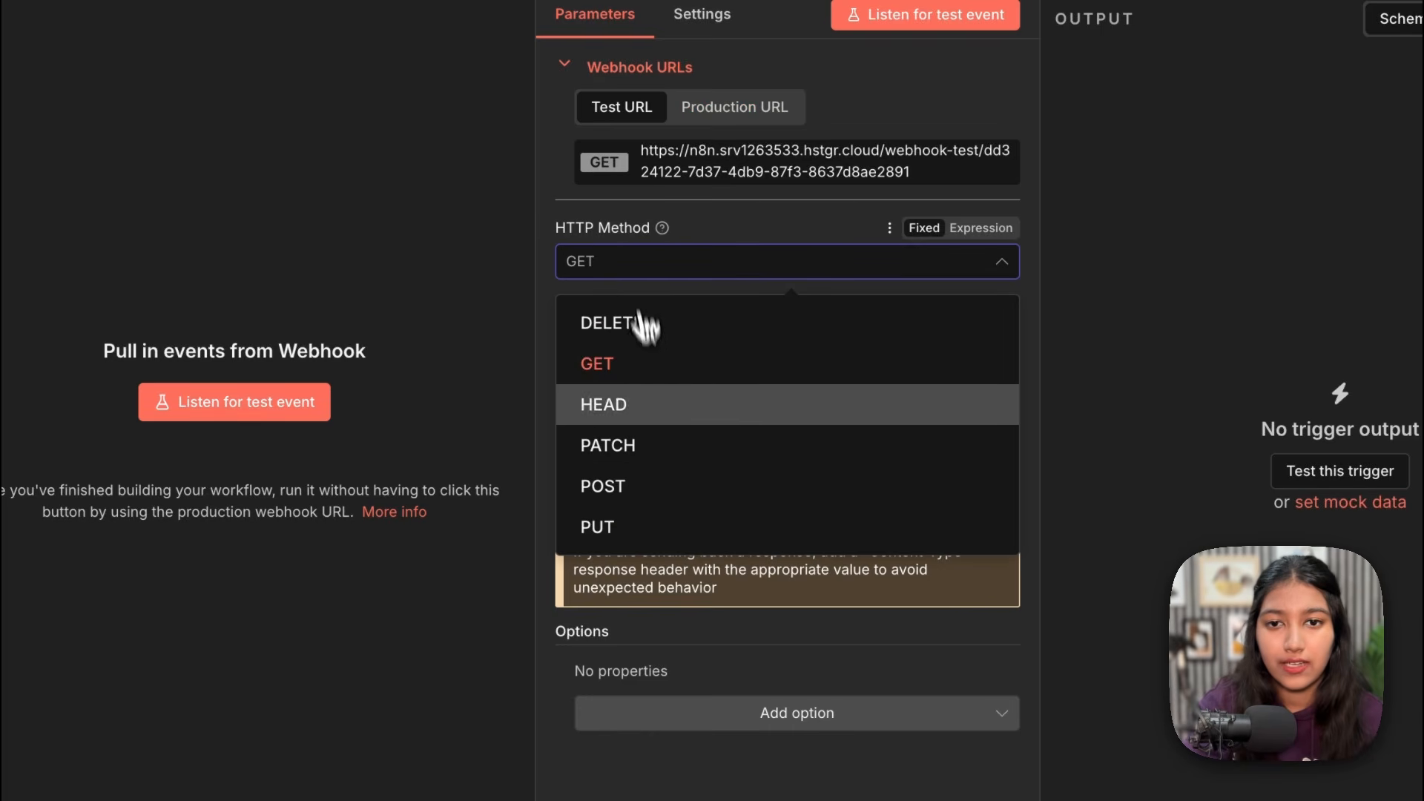
pyautogui.click(659, 500)
pyautogui.click(660, 502)
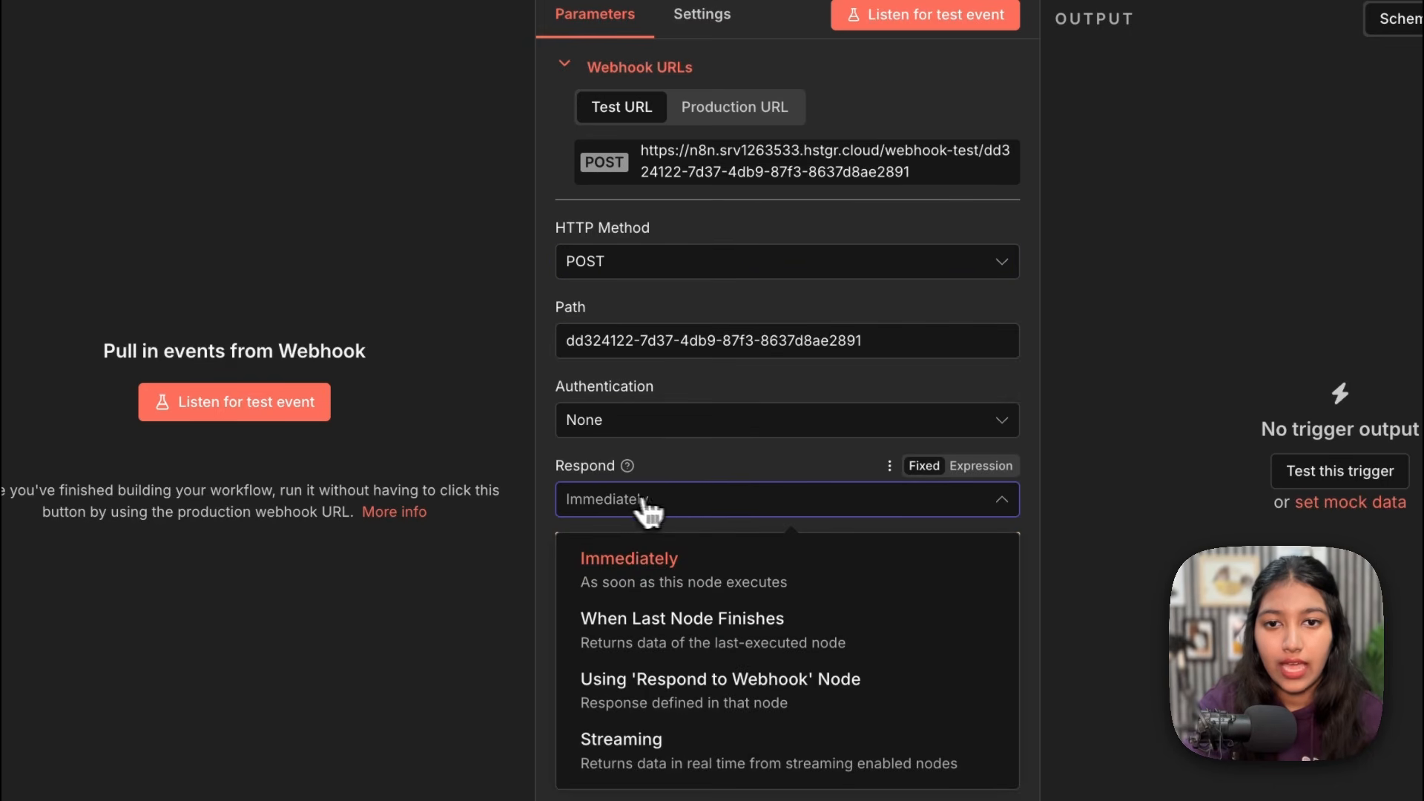
pyautogui.click(668, 690)
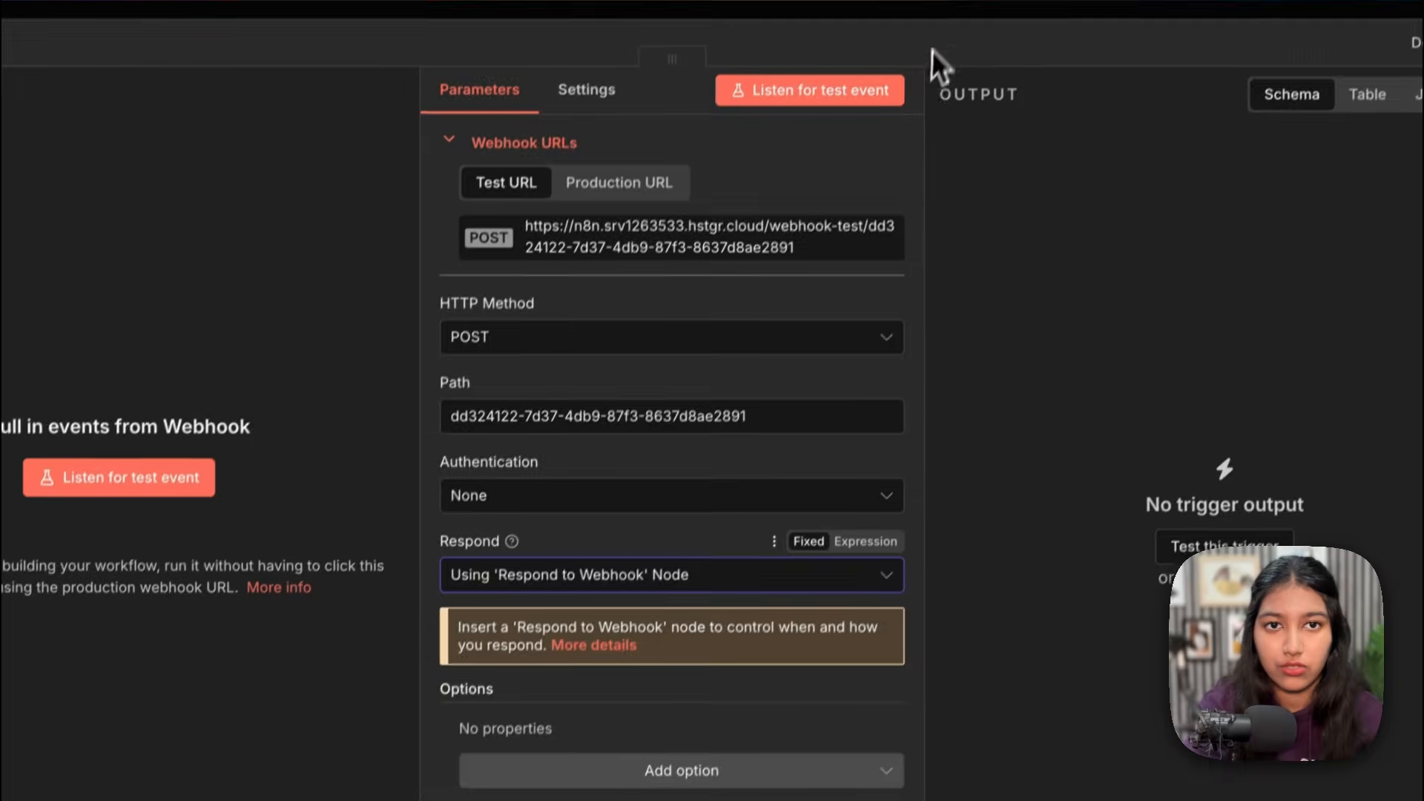
pyautogui.click(937, 70)
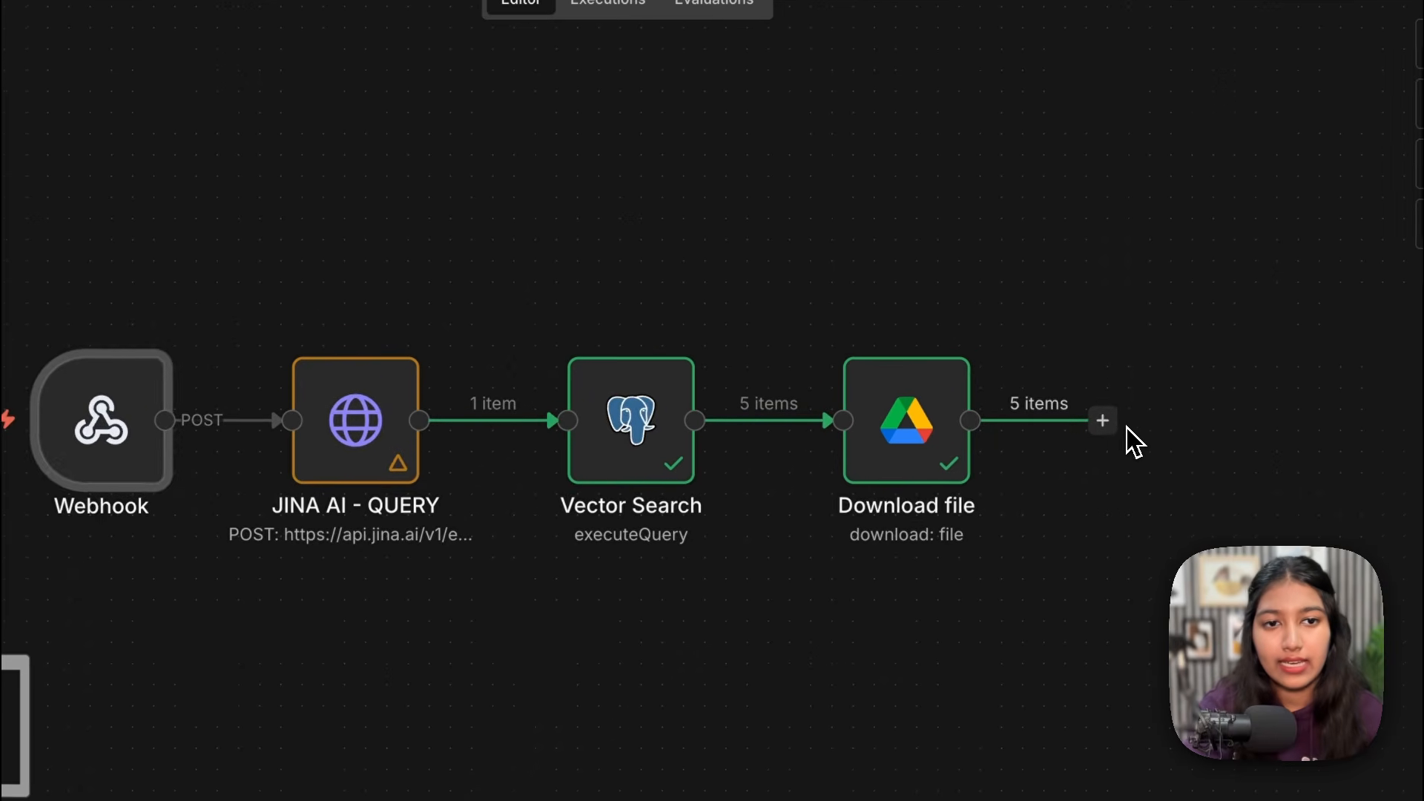
# Step: Add a Respond to Webhook node after the Download file node and choose its Respond With option
pyautogui.click(1319, 364)
pyautogui.write('webh')
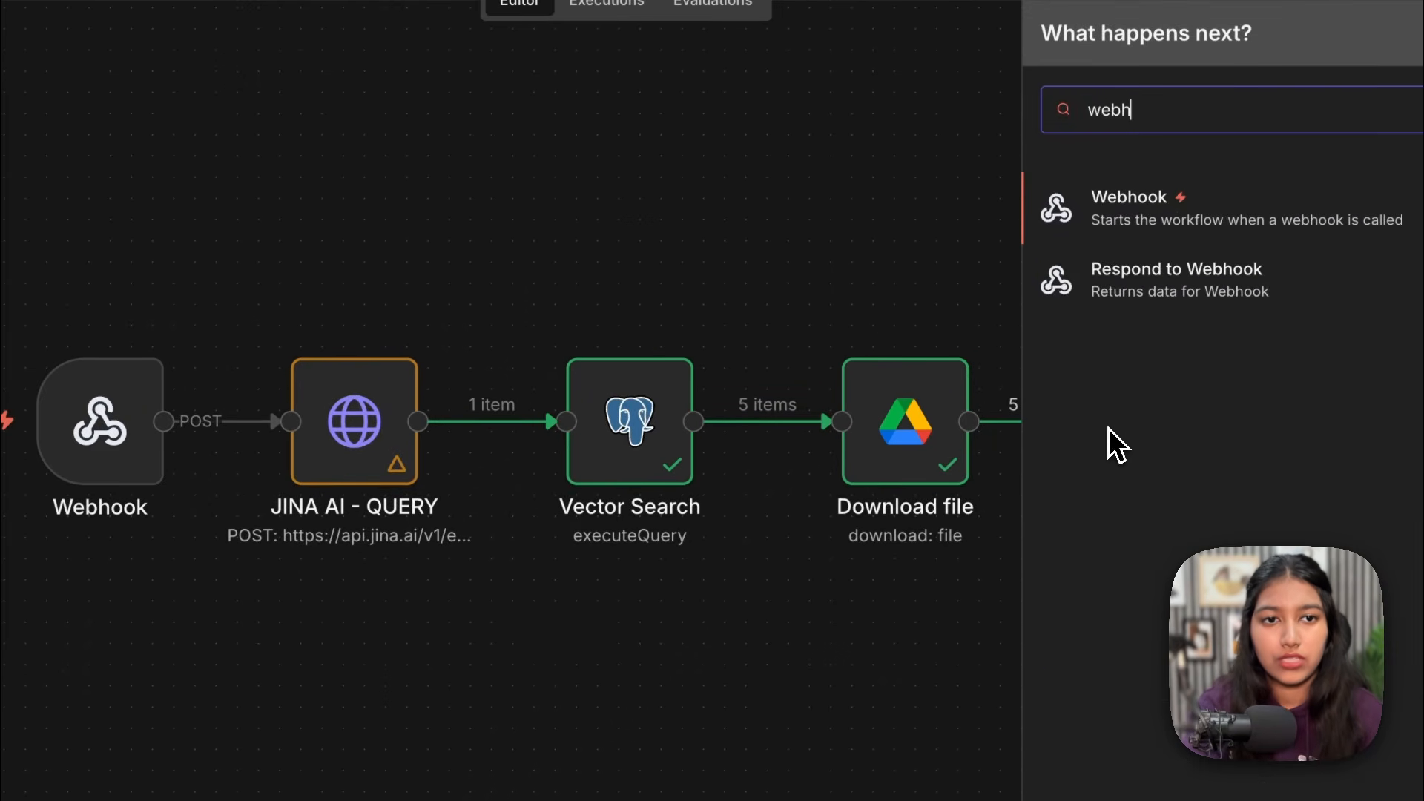
pyautogui.click(1180, 297)
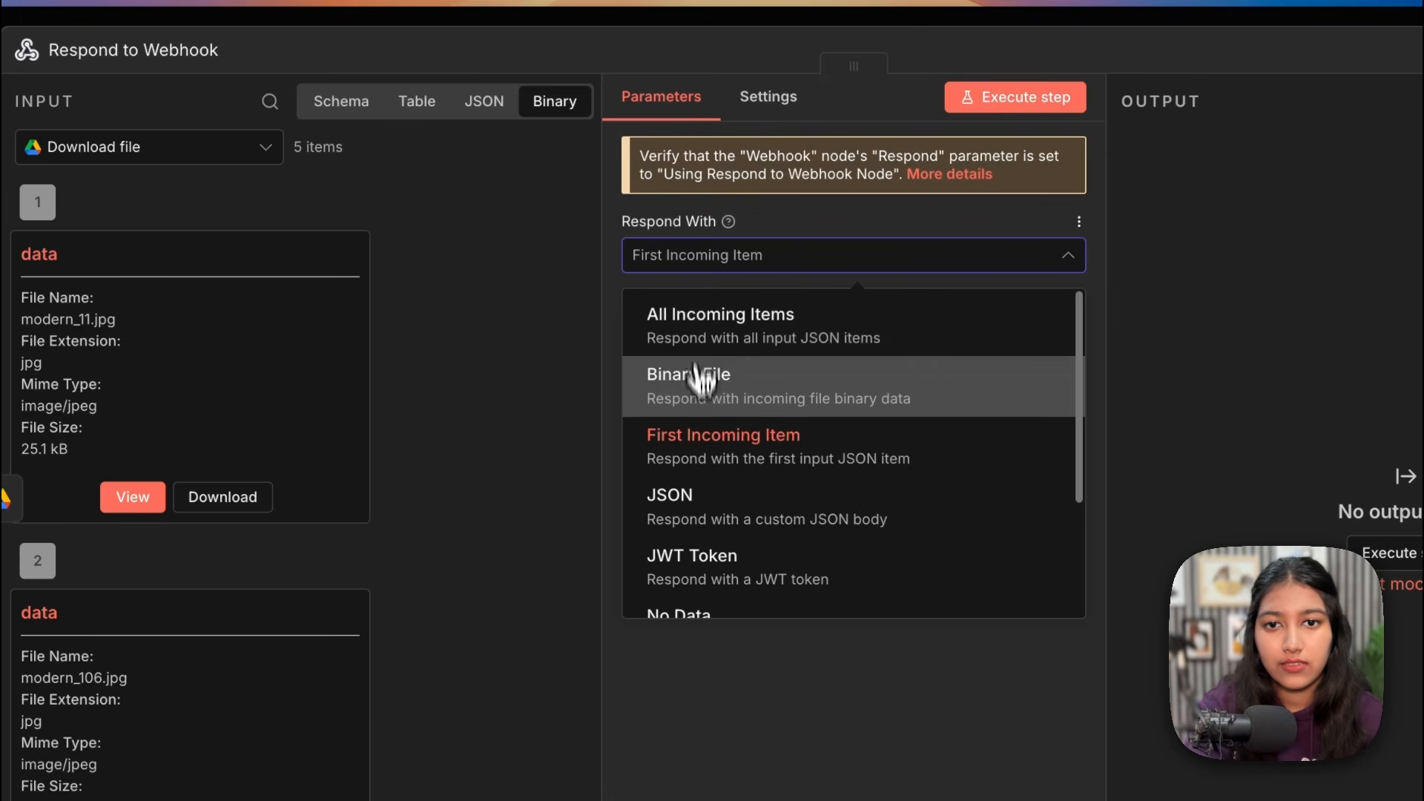
pyautogui.click(697, 466)
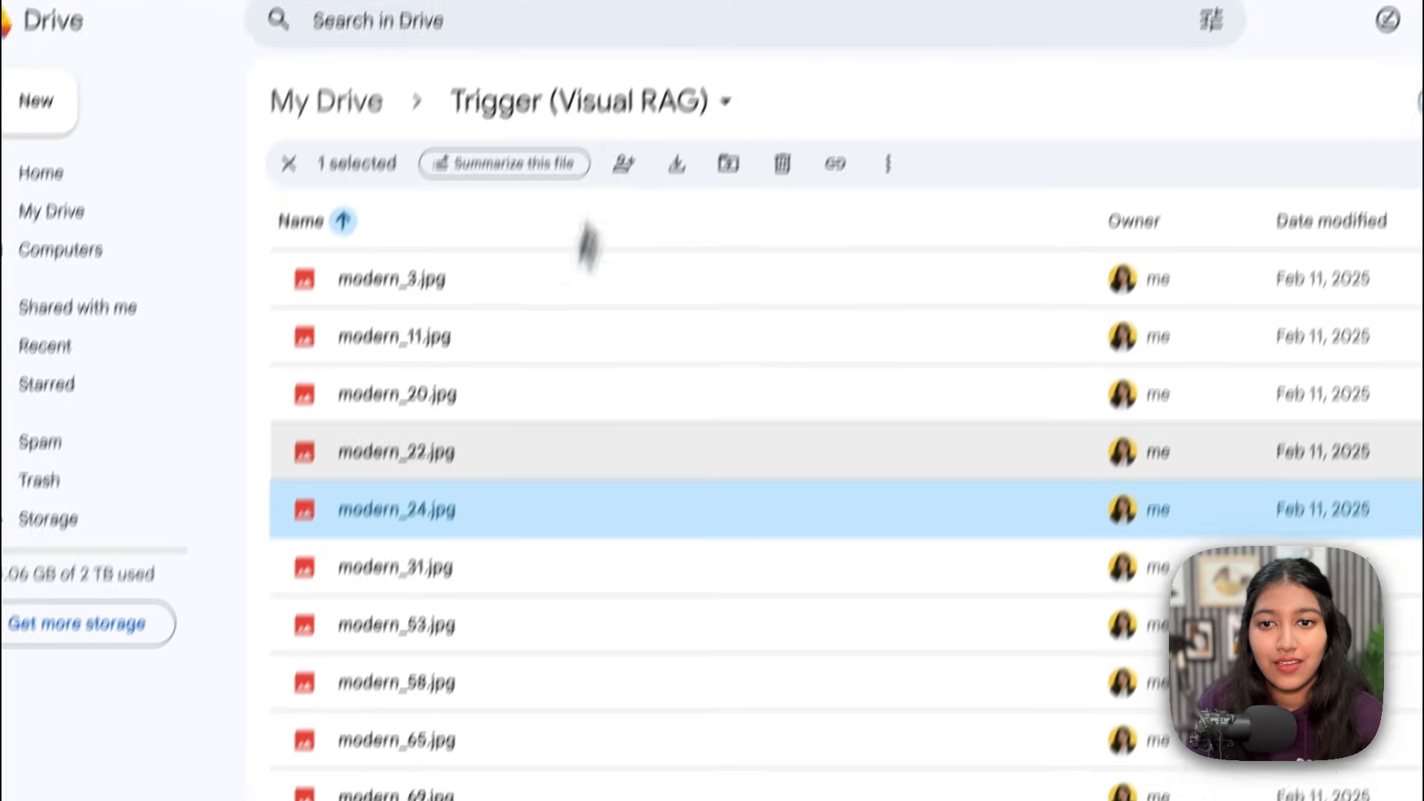
# Step: Switch to Google Drive and look through the image file list in the Trigger (Visual RAG) folder
pyautogui.scroll(-3, 506, 474)
pyautogui.scroll(3, 507, 475)
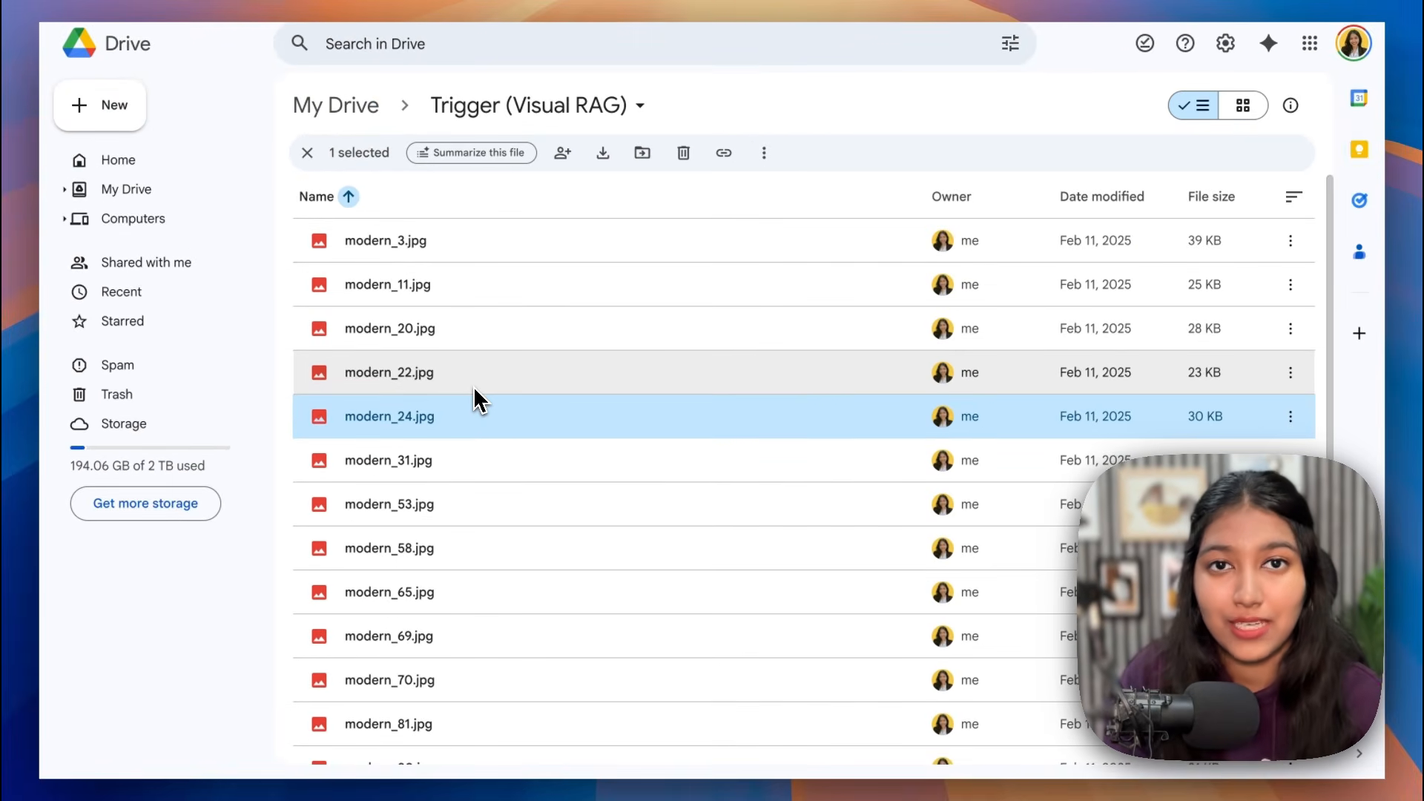
pyautogui.scroll(-3, 474, 391)
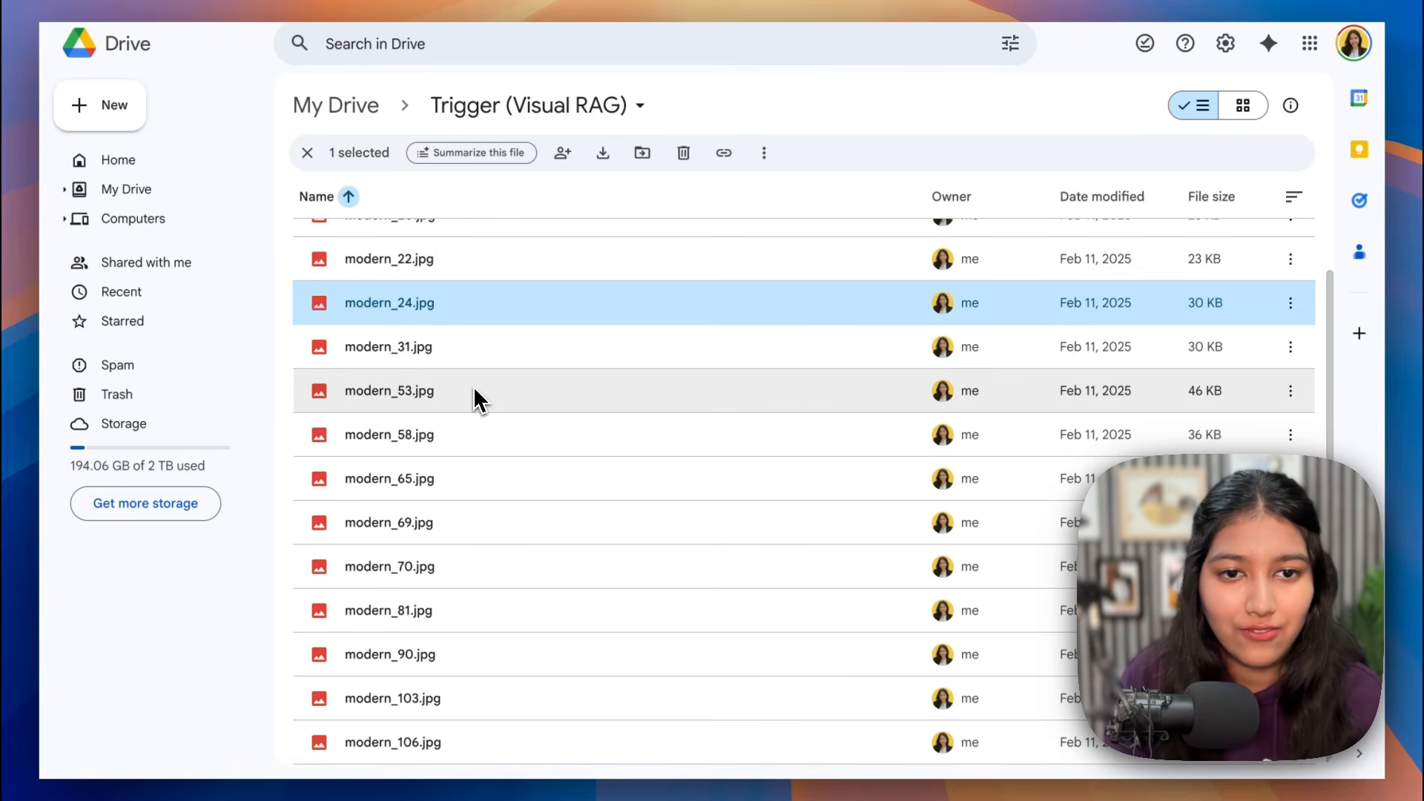
pyautogui.scroll(3, 475, 391)
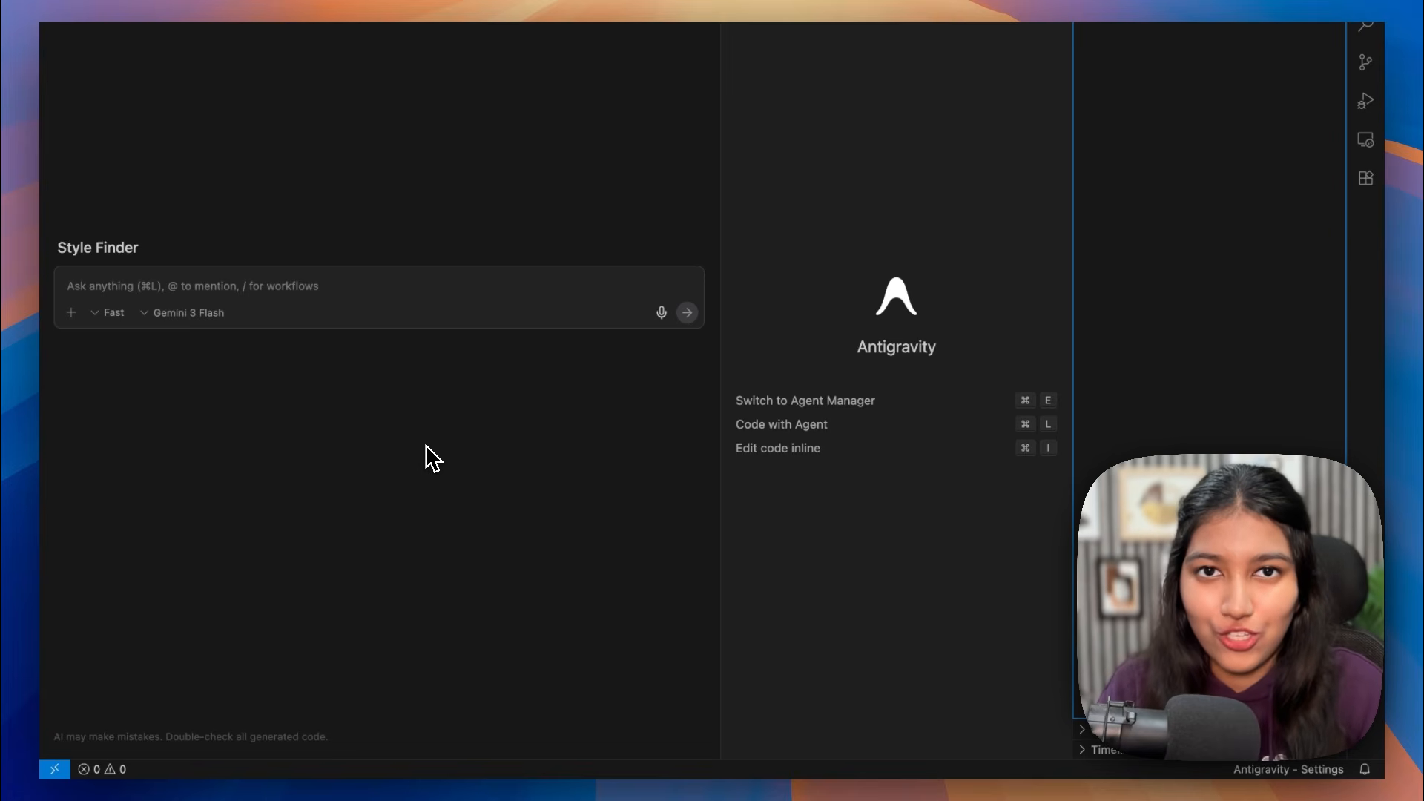
# Step: Switch to Antigravity, paste the split-screen design reference finder prompt into the Style Finder chat, and review its opening and left panel sections
pyautogui.press('super+v')
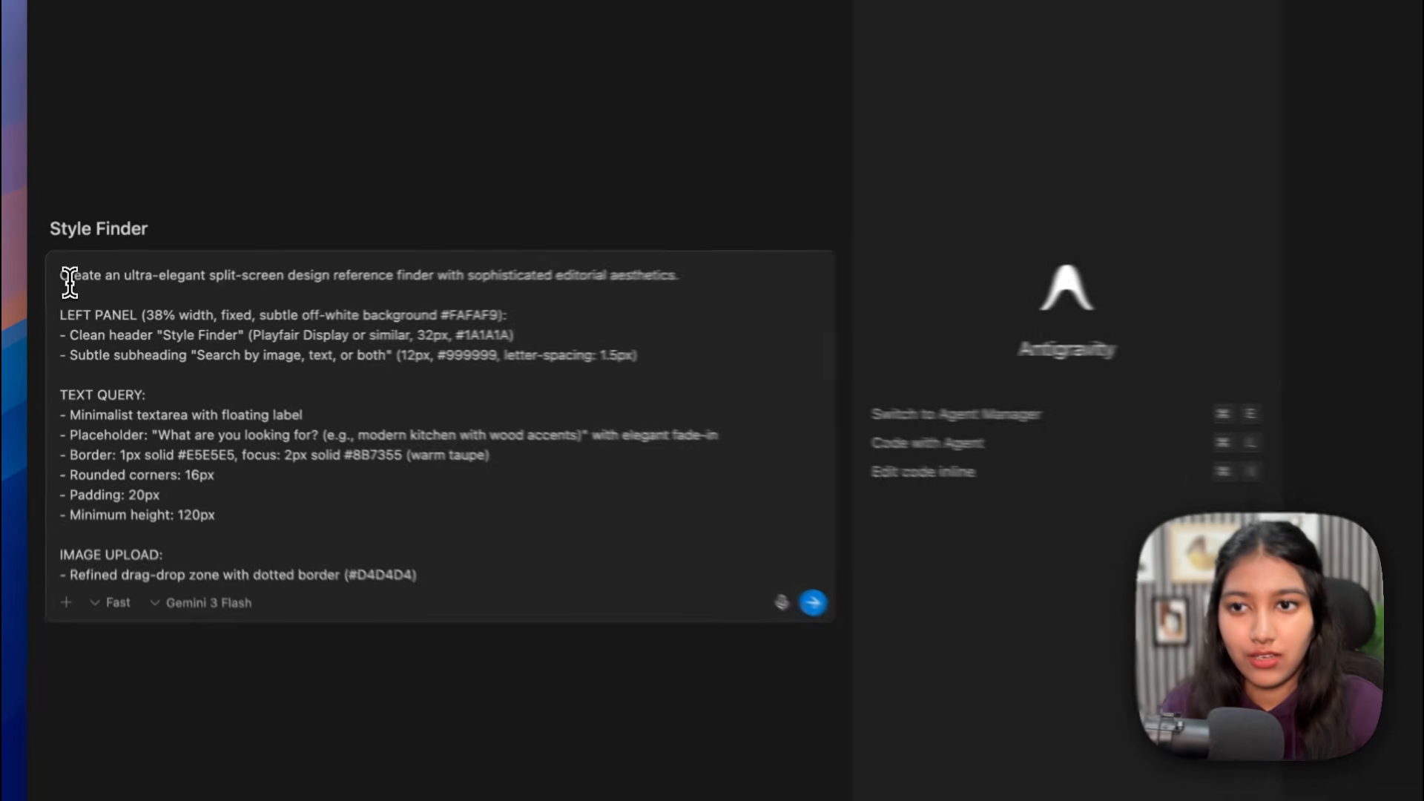
pyautogui.moveTo(69, 283); pyautogui.dragTo(259, 287)
pyautogui.click(151, 280)
pyautogui.click(272, 283)
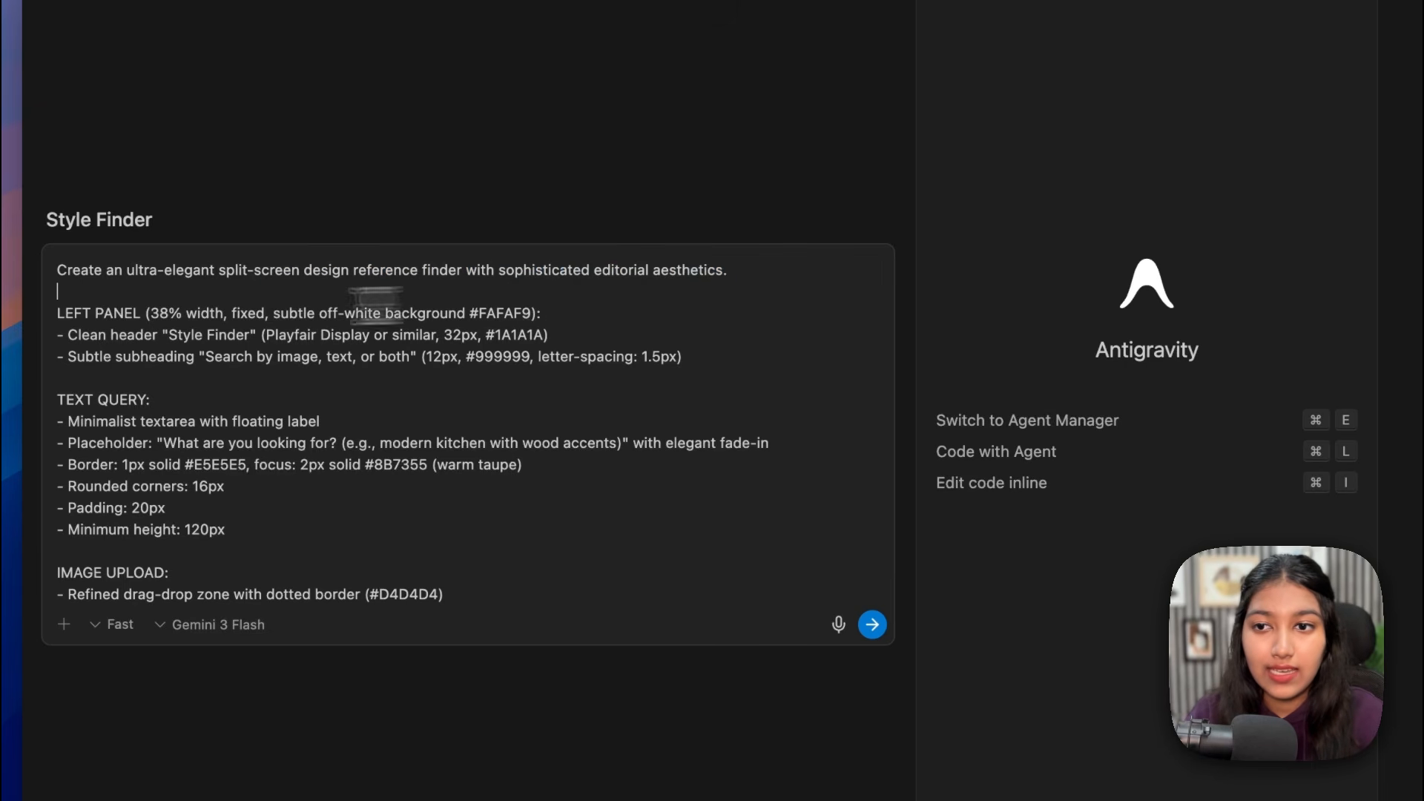
pyautogui.moveTo(58, 312); pyautogui.dragTo(197, 493)
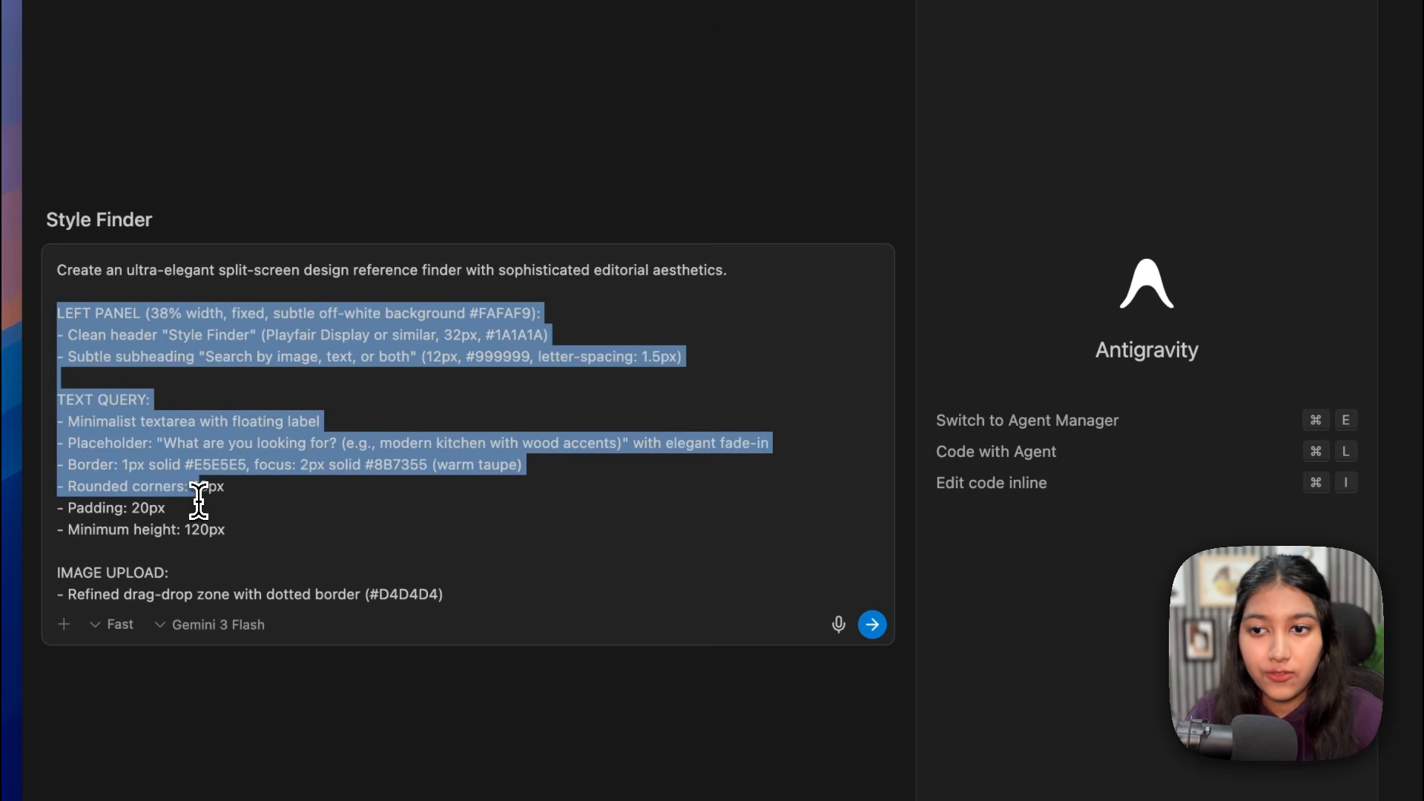
# Step: Read through the rest of the prompt, including webhook integration and micro-interactions, and send it to Gemini 3 Flash in Fast mode
pyautogui.scroll(-10, 197, 496)
pyautogui.scroll(-10, 196, 501)
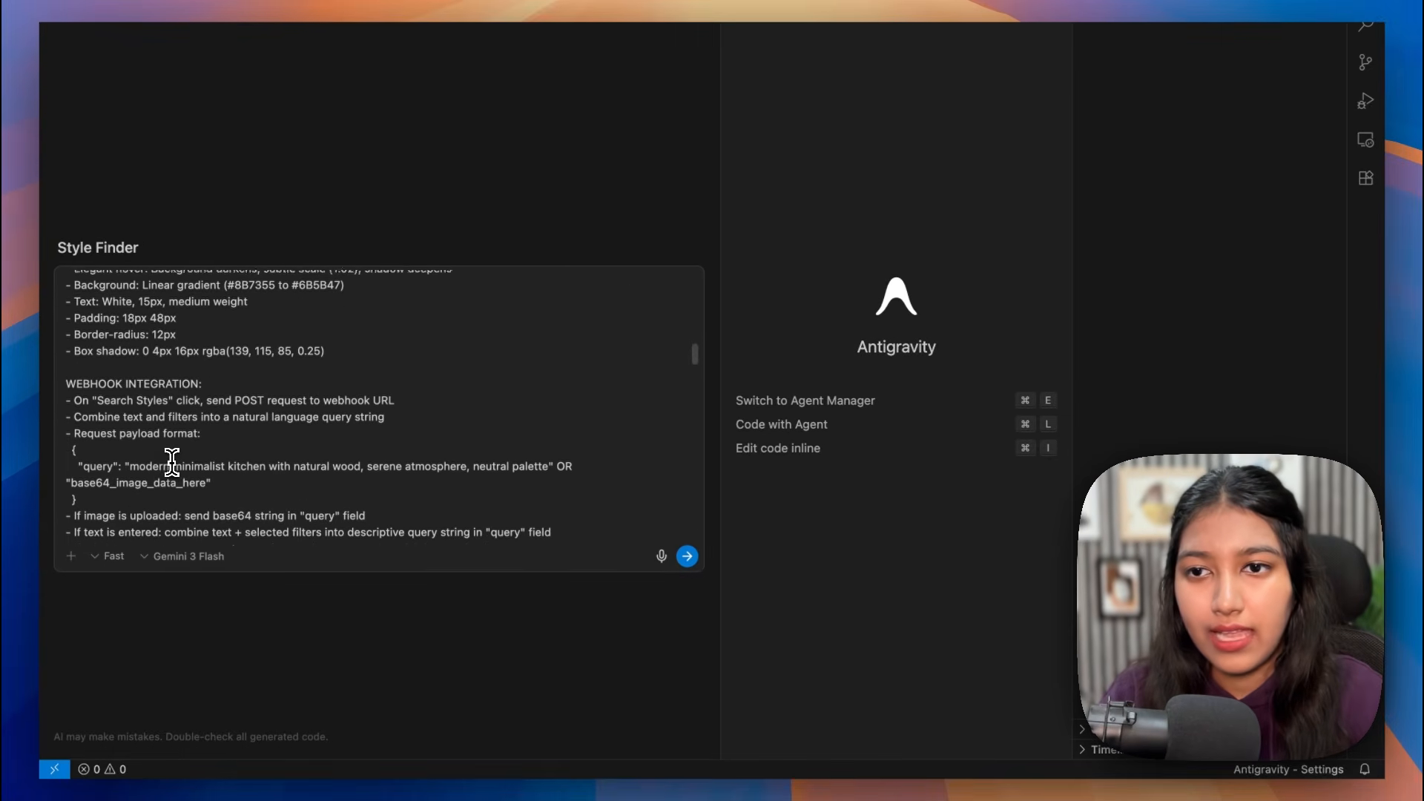
pyautogui.scroll(-10, 172, 463)
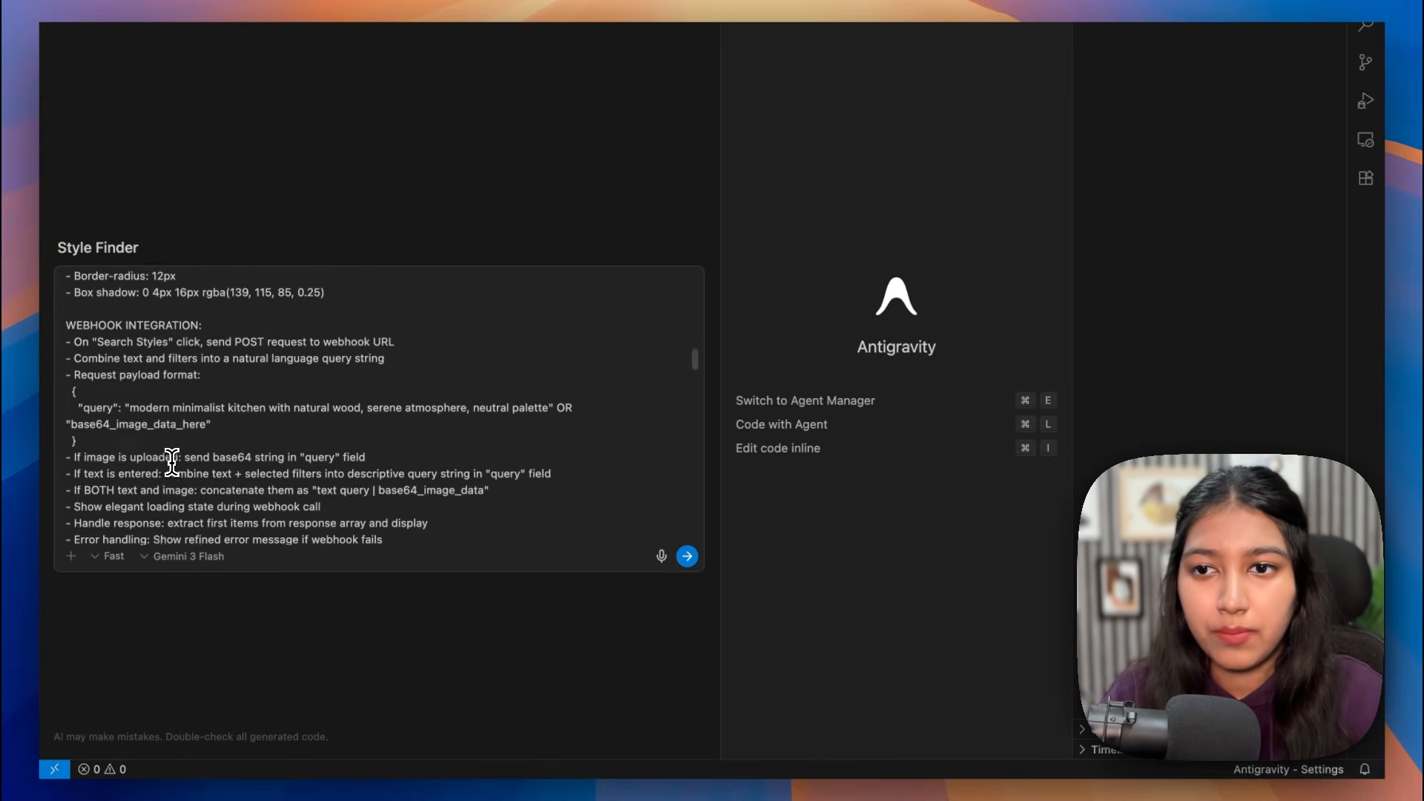
pyautogui.scroll(-10, 172, 463)
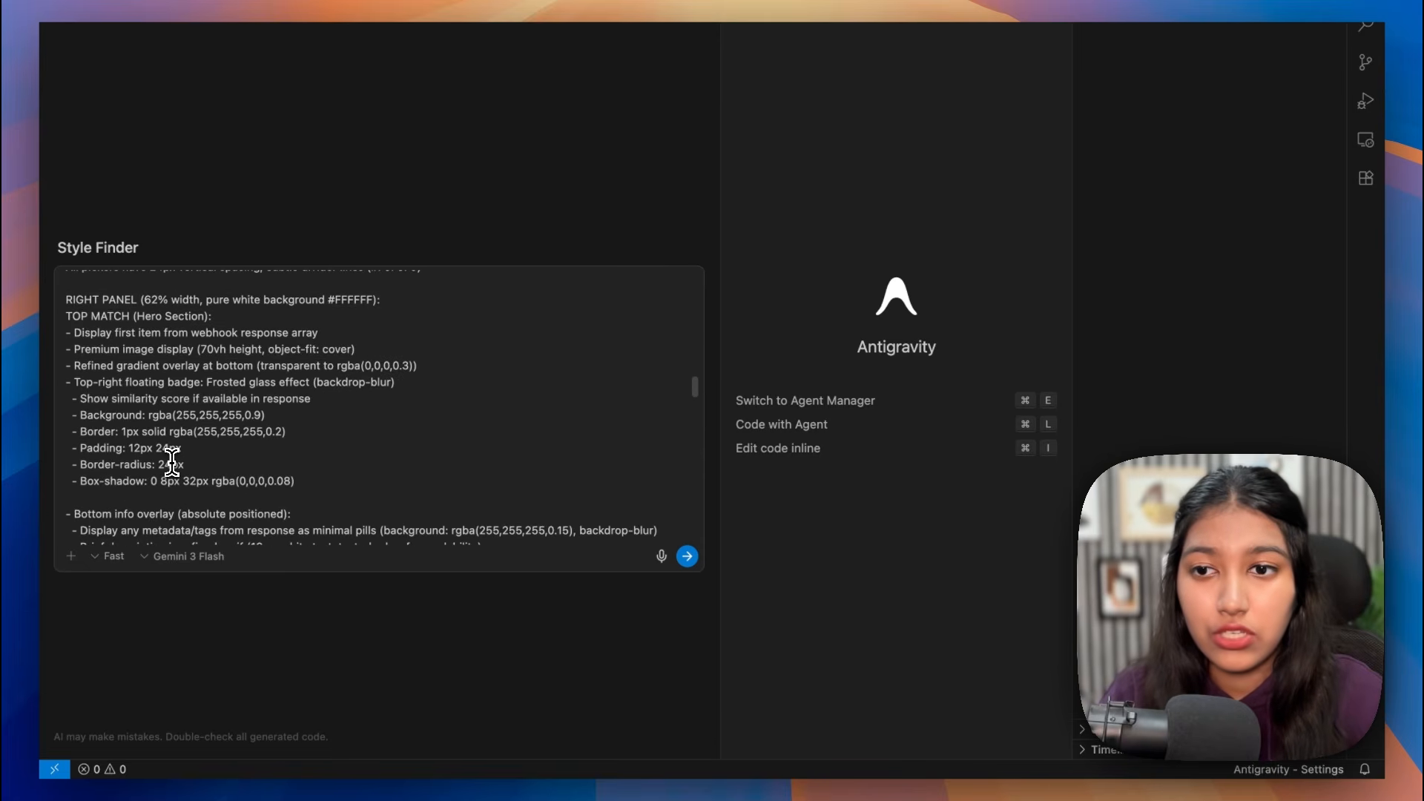
pyautogui.scroll(-15, 172, 463)
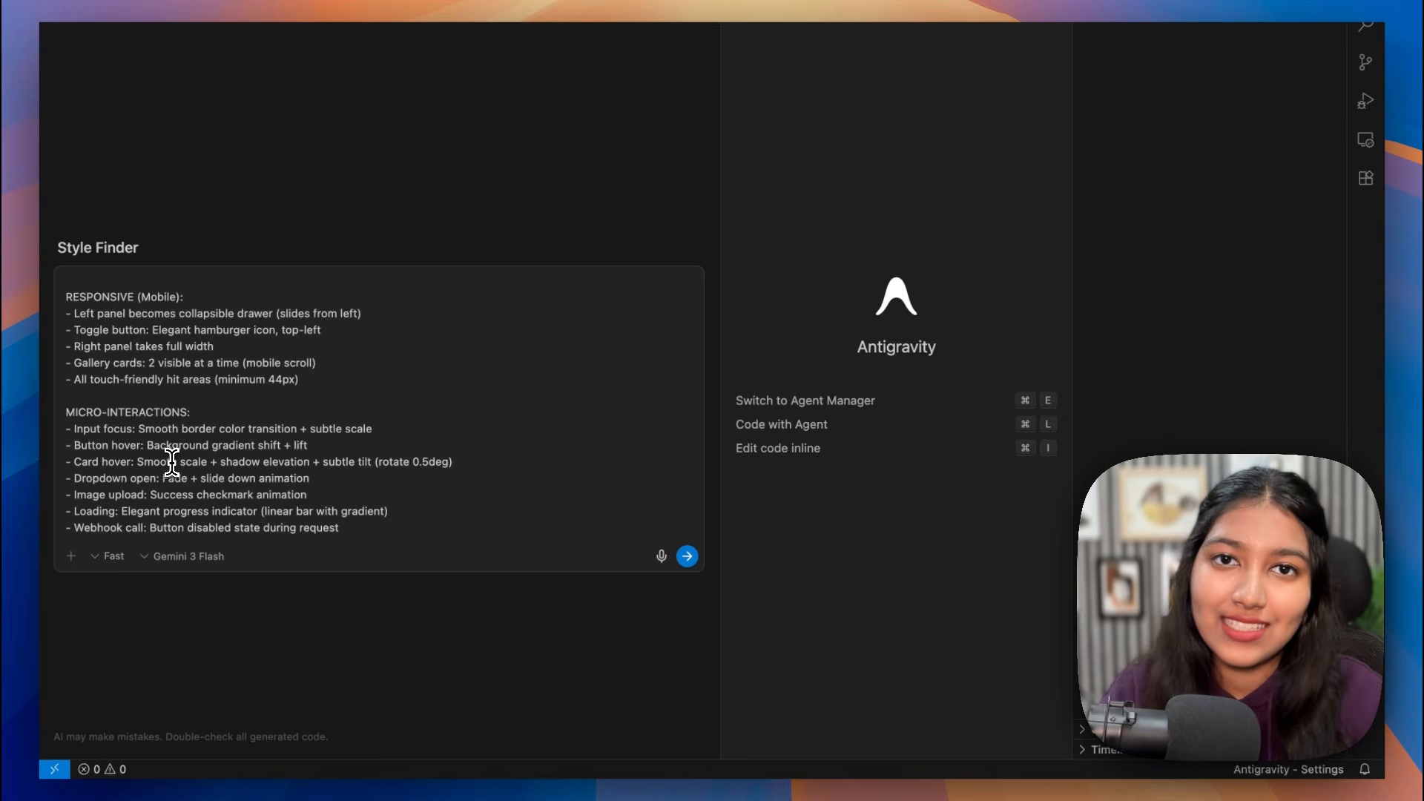
pyautogui.scroll(-5, 172, 463)
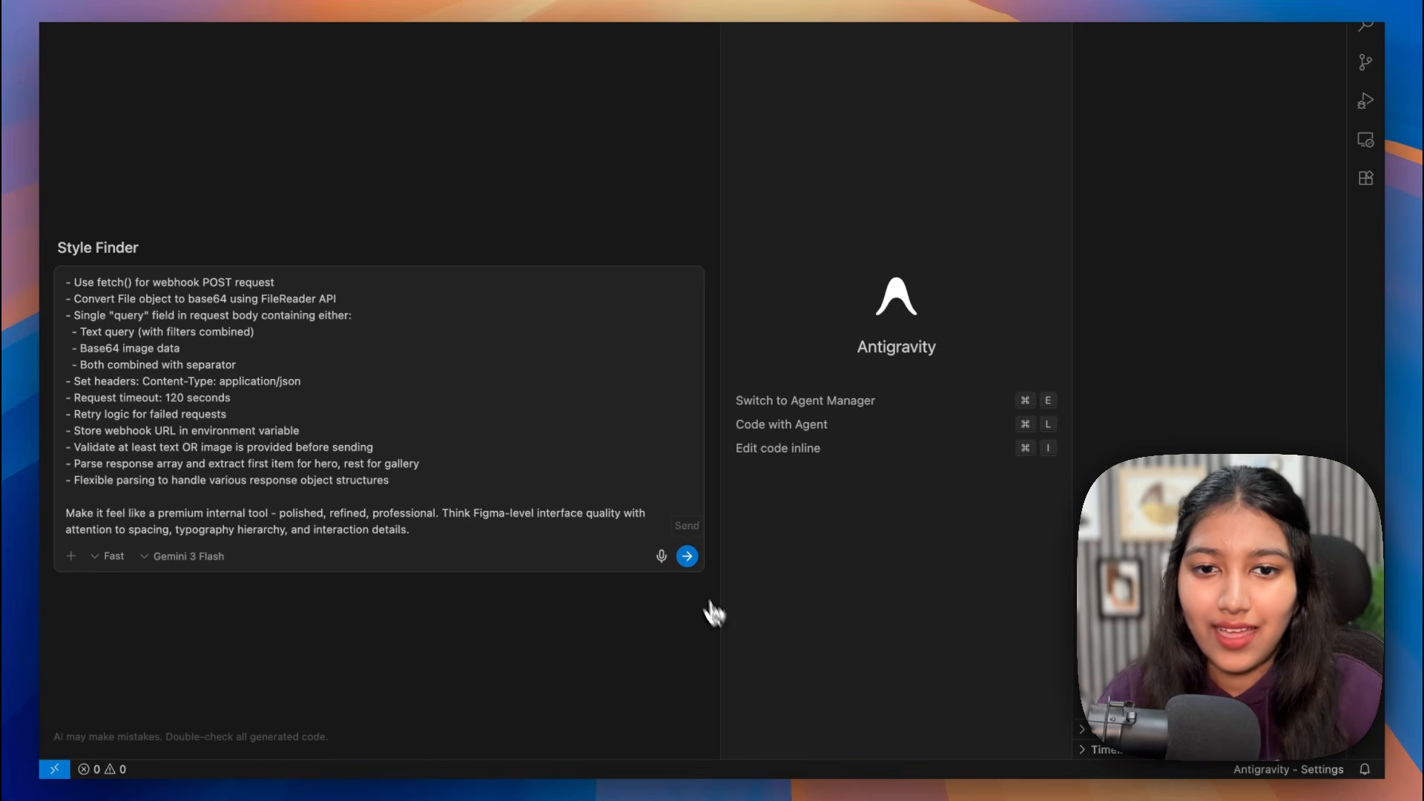
pyautogui.click(687, 557)
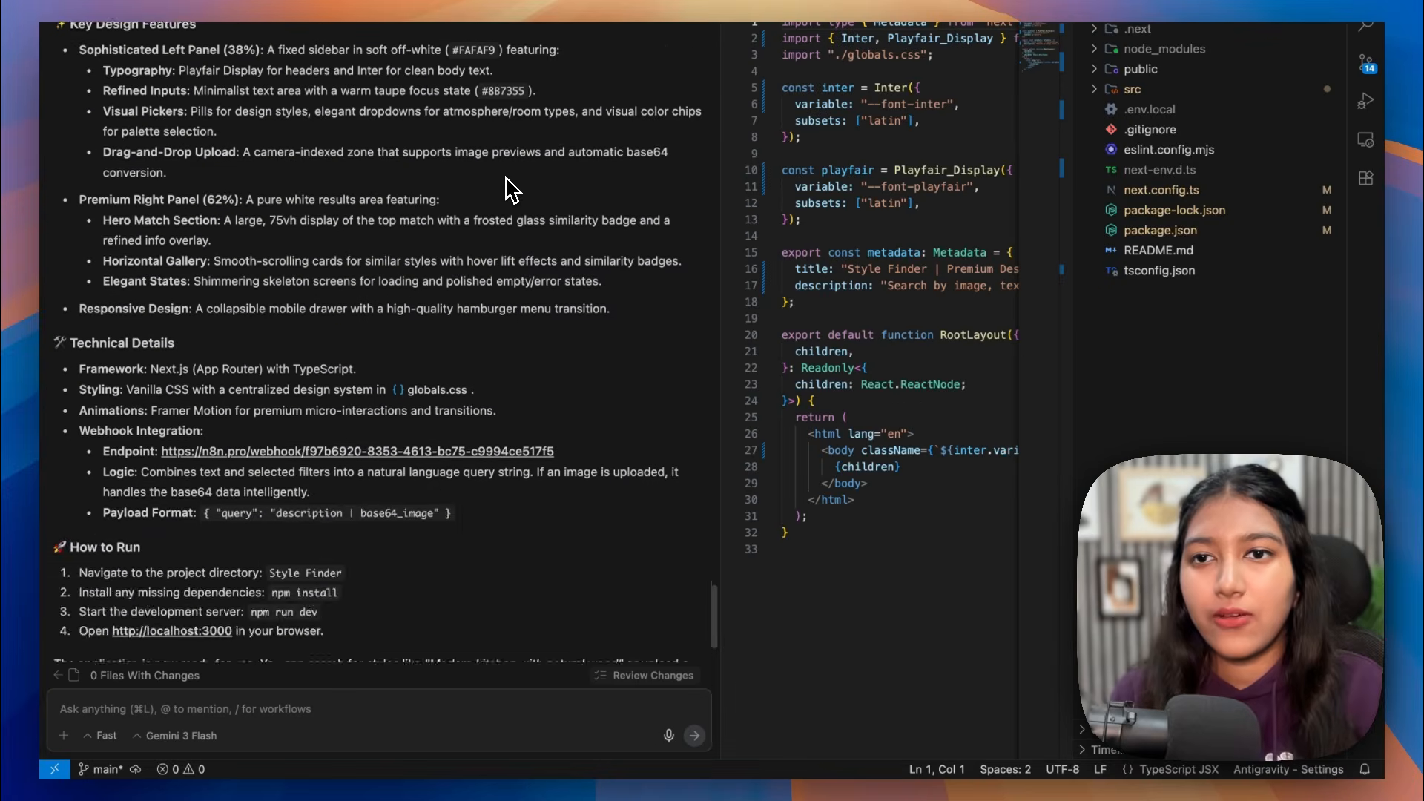
# Step: Review the agent's summary of the generated Style Finder app, checking the webhook endpoint under Technical Details
pyautogui.scroll(5, 510, 189)
pyautogui.scroll(-5, 511, 189)
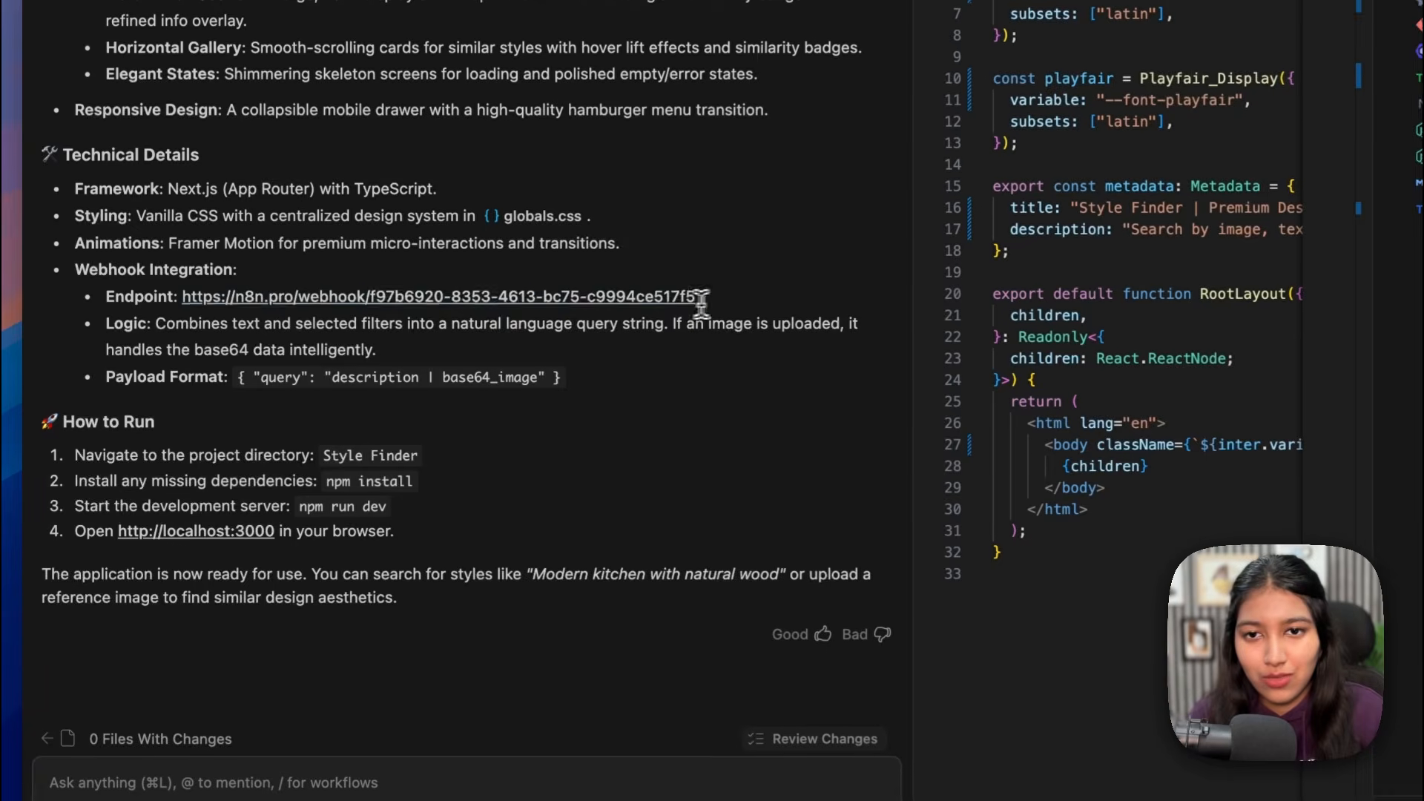
pyautogui.moveTo(585, 329); pyautogui.dragTo(165, 328)
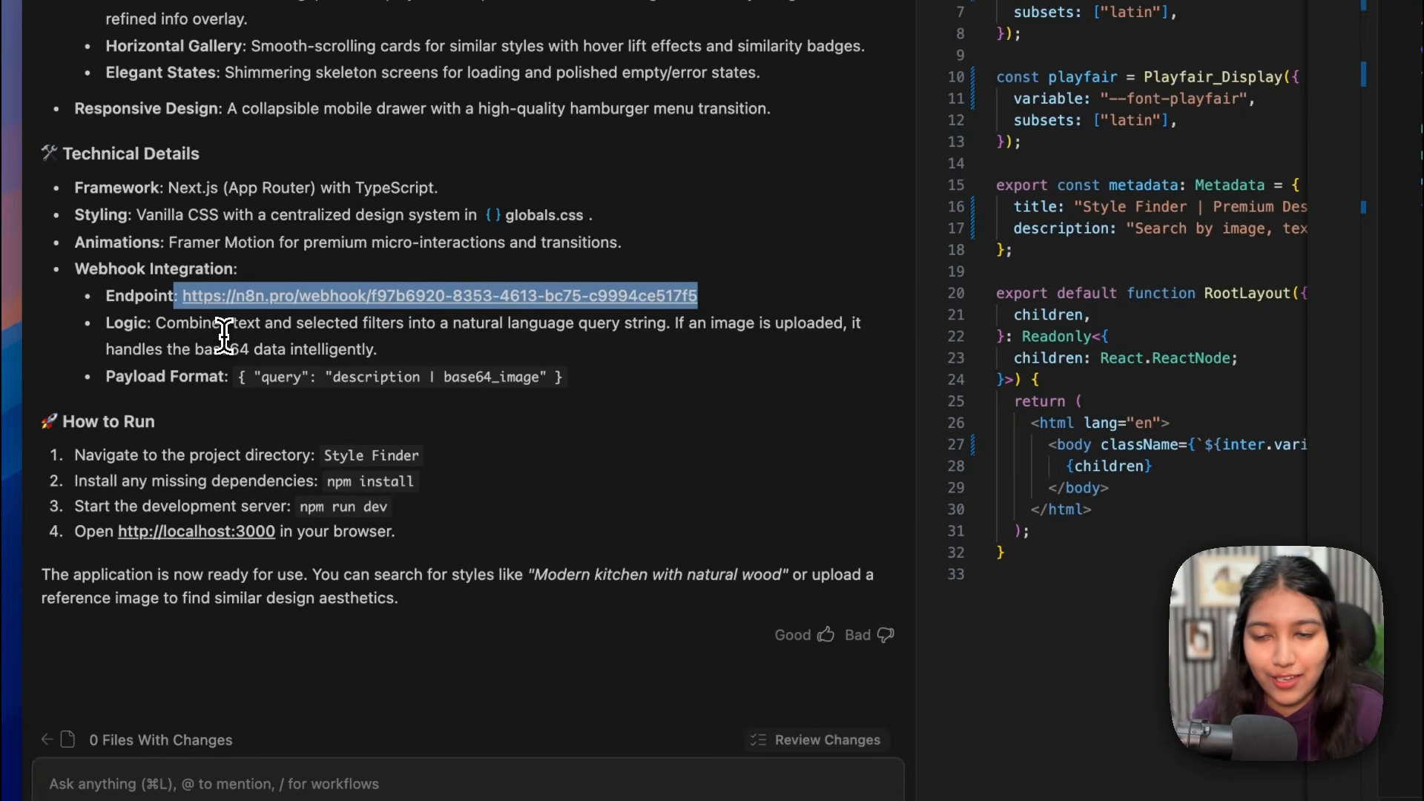
pyautogui.click(205, 371)
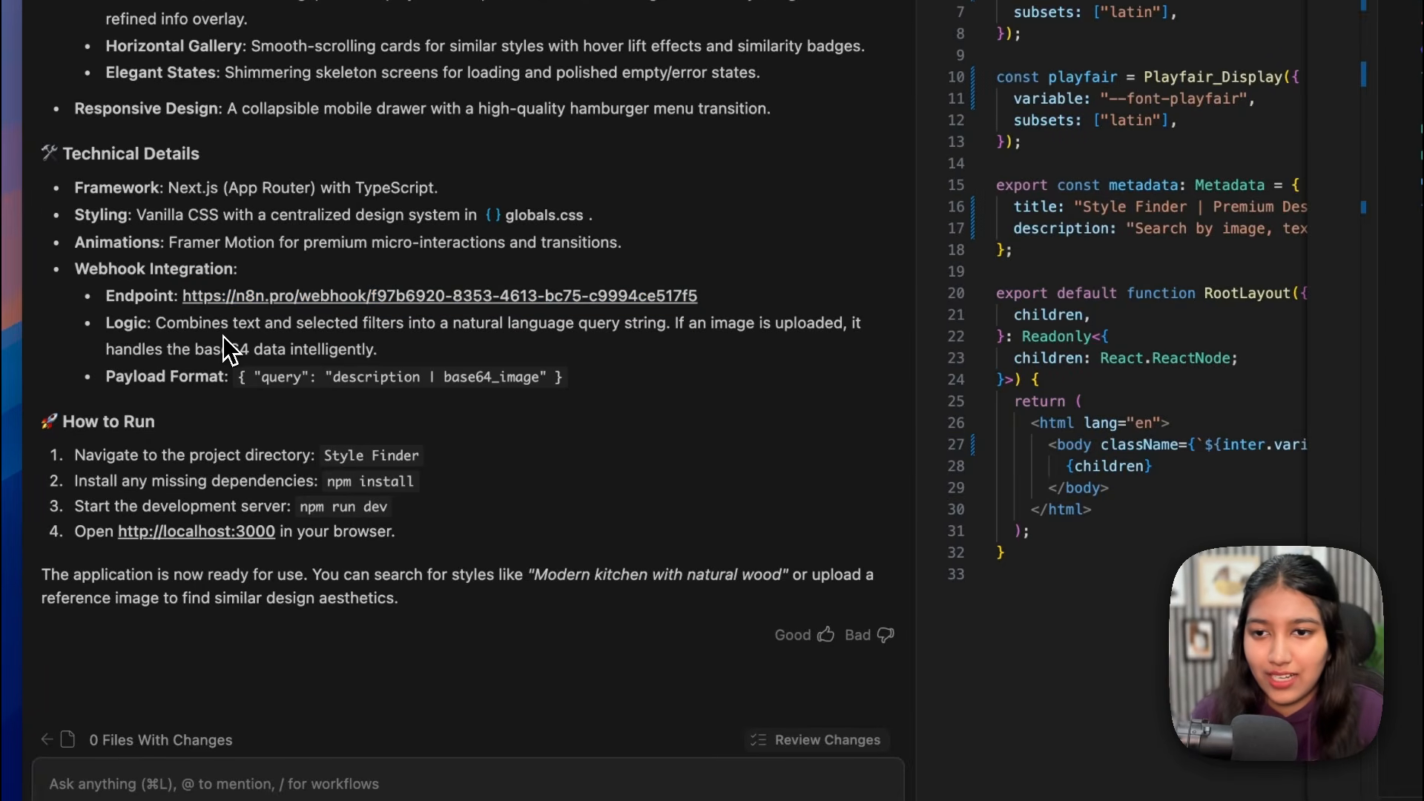
# Step: Open the generated Style Finder app at localhost:3000 and look over its title, tagline and text search field
pyautogui.click(195, 545)
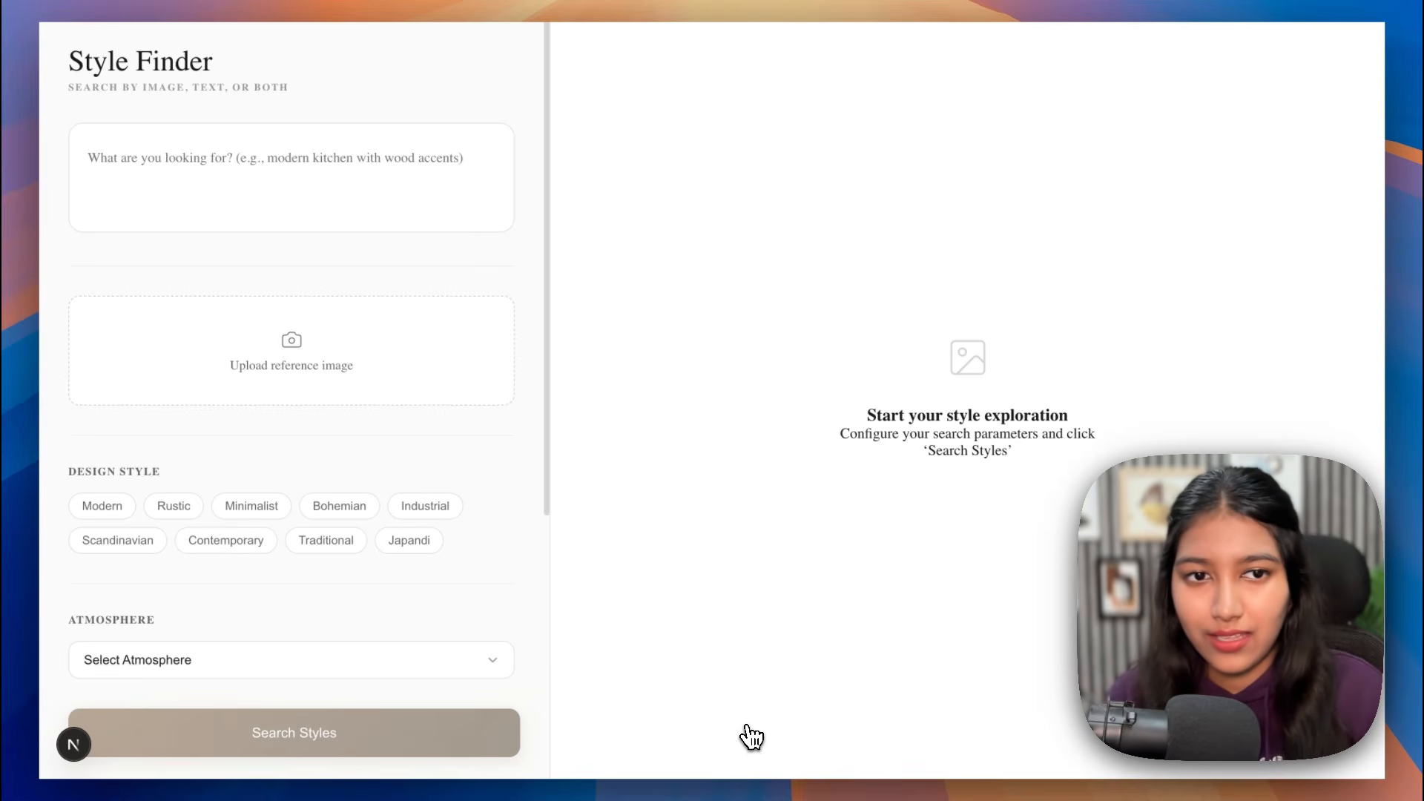
pyautogui.moveTo(69, 60); pyautogui.dragTo(203, 89)
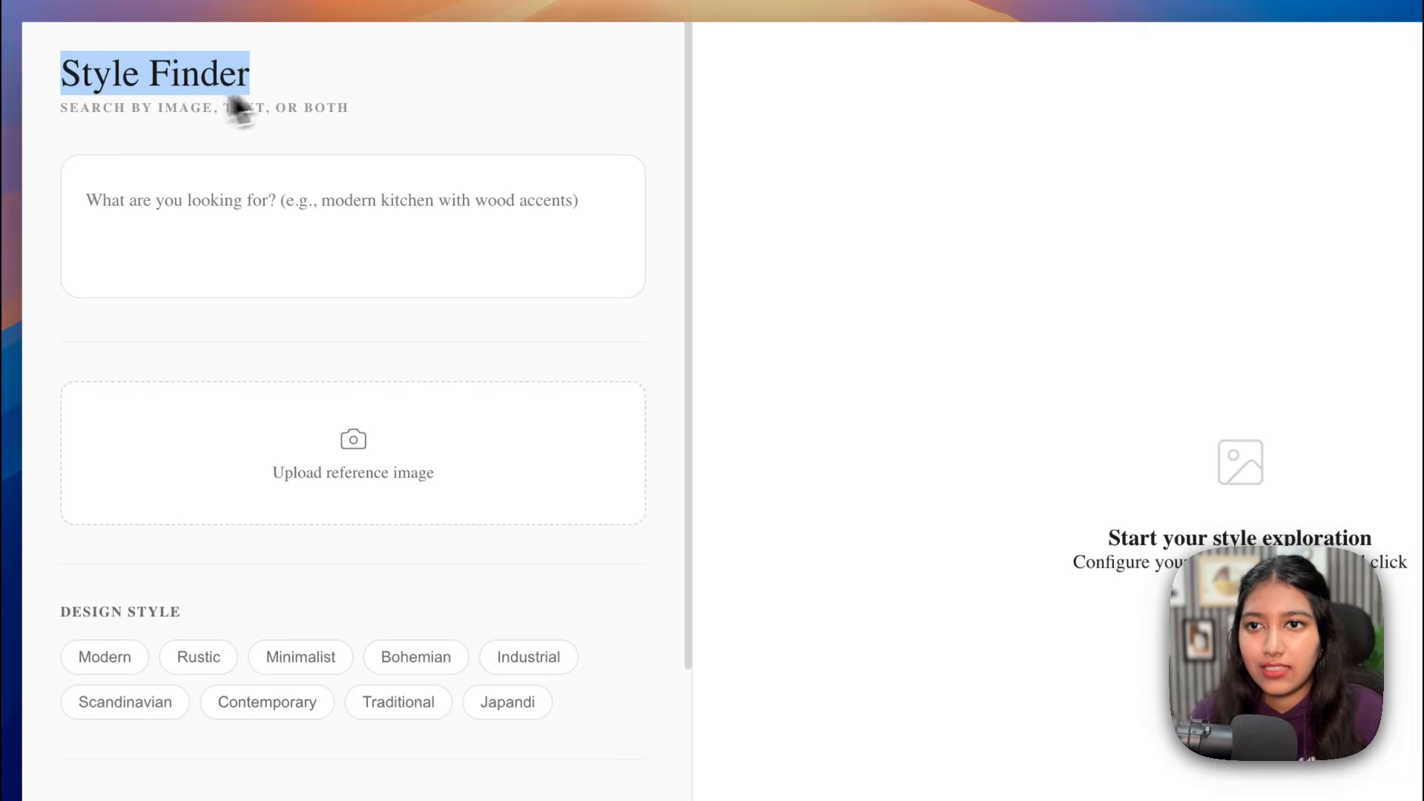
pyautogui.moveTo(57, 108); pyautogui.dragTo(372, 110)
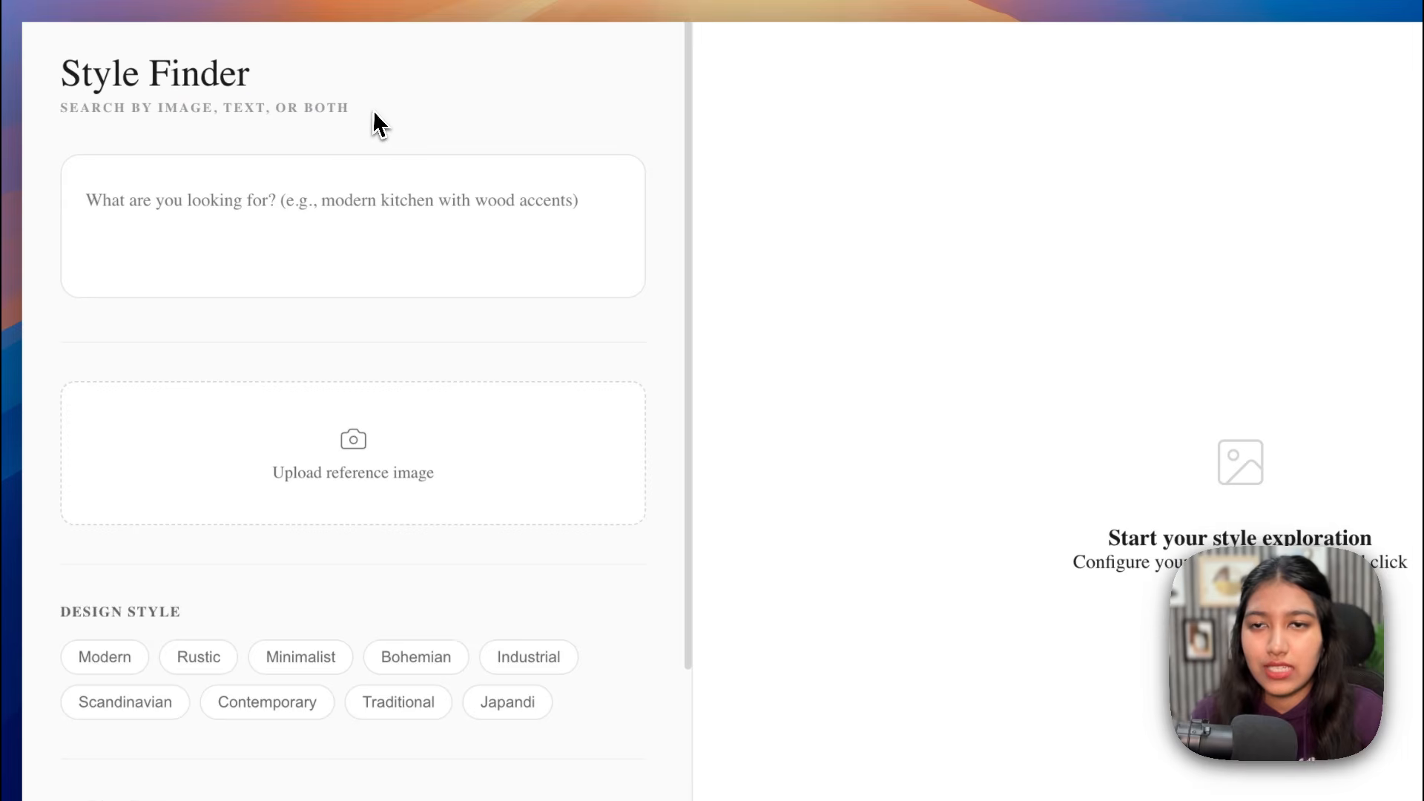
pyautogui.click(274, 189)
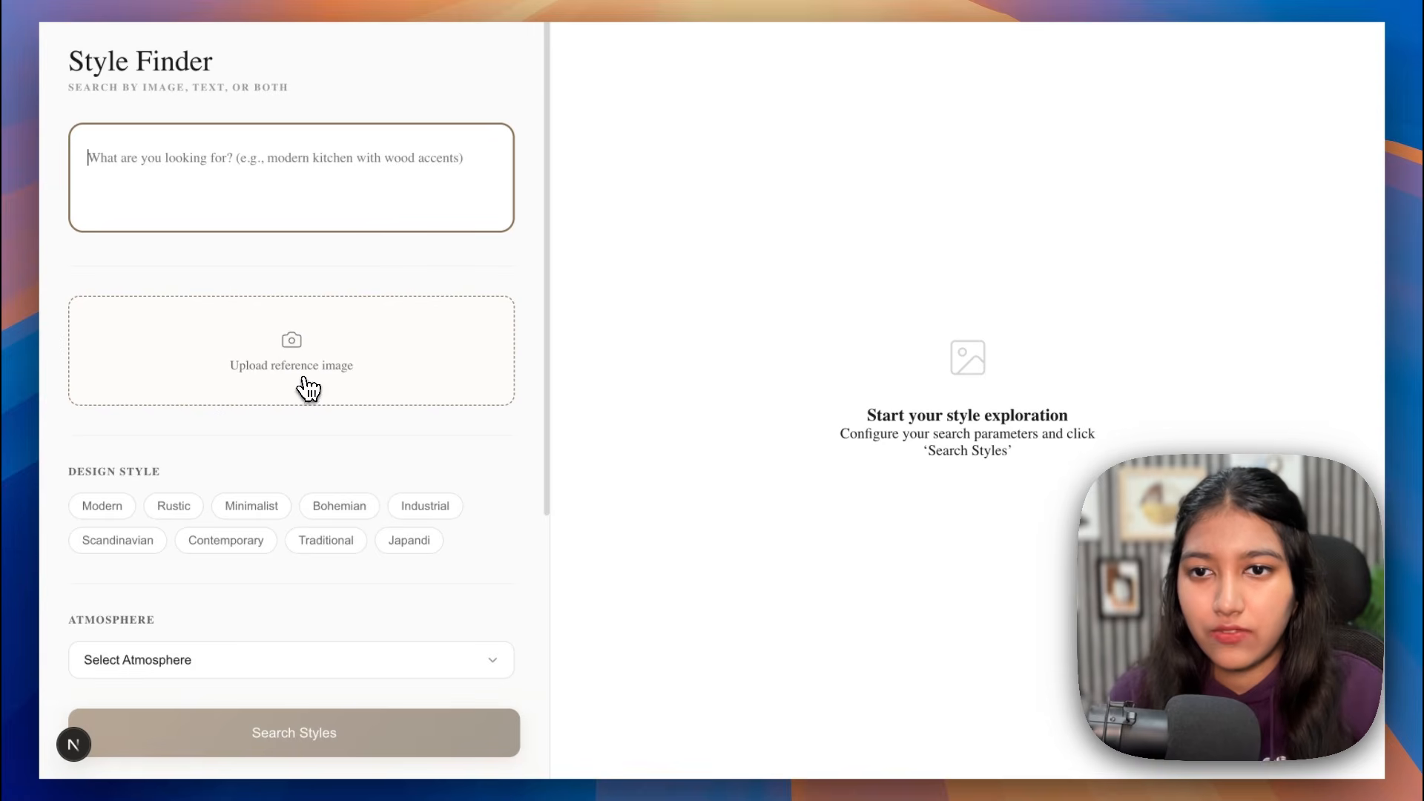
# Step: Look through the Style Finder's image upload, design style, atmosphere, room type and color scheme options
pyautogui.scroll(-3, 223, 445)
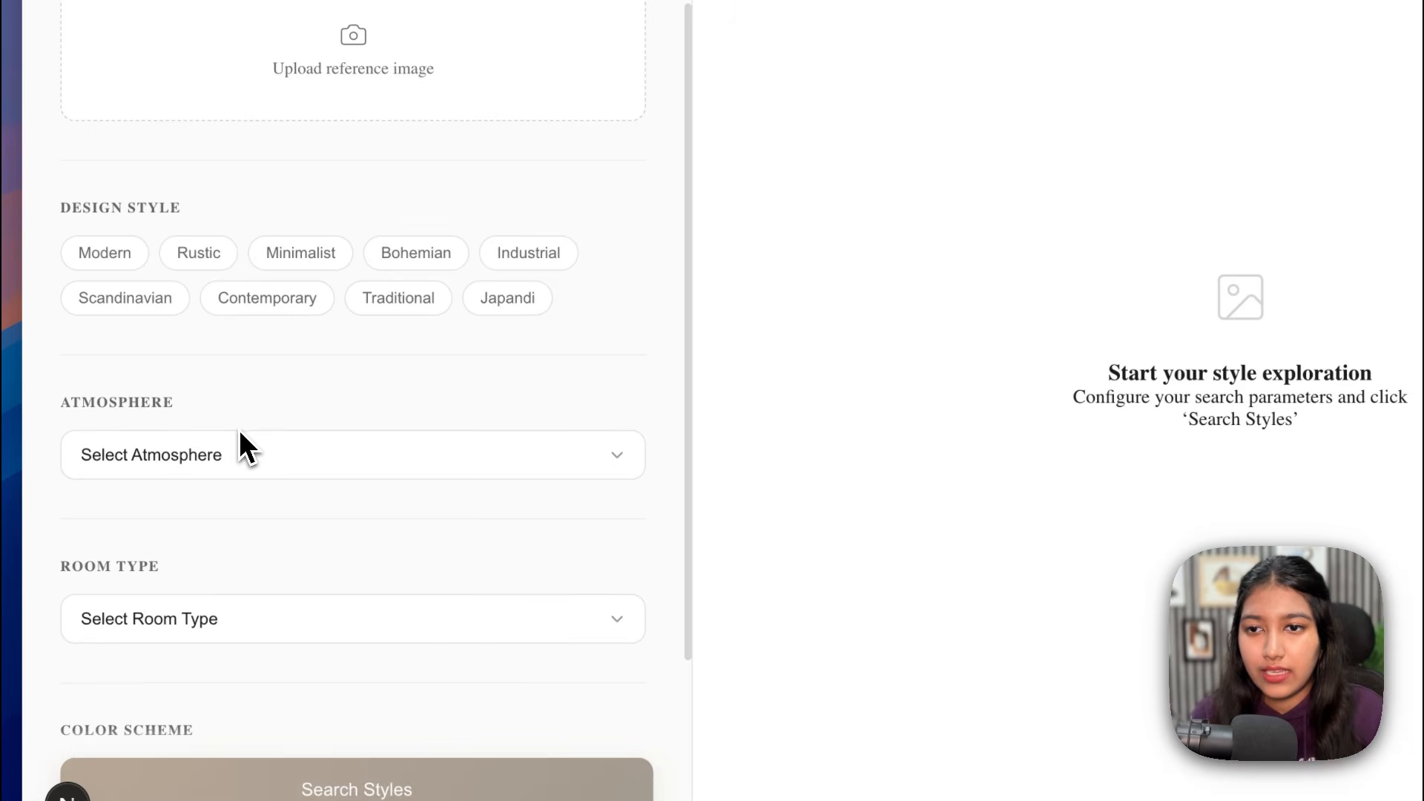
pyautogui.click(377, 305)
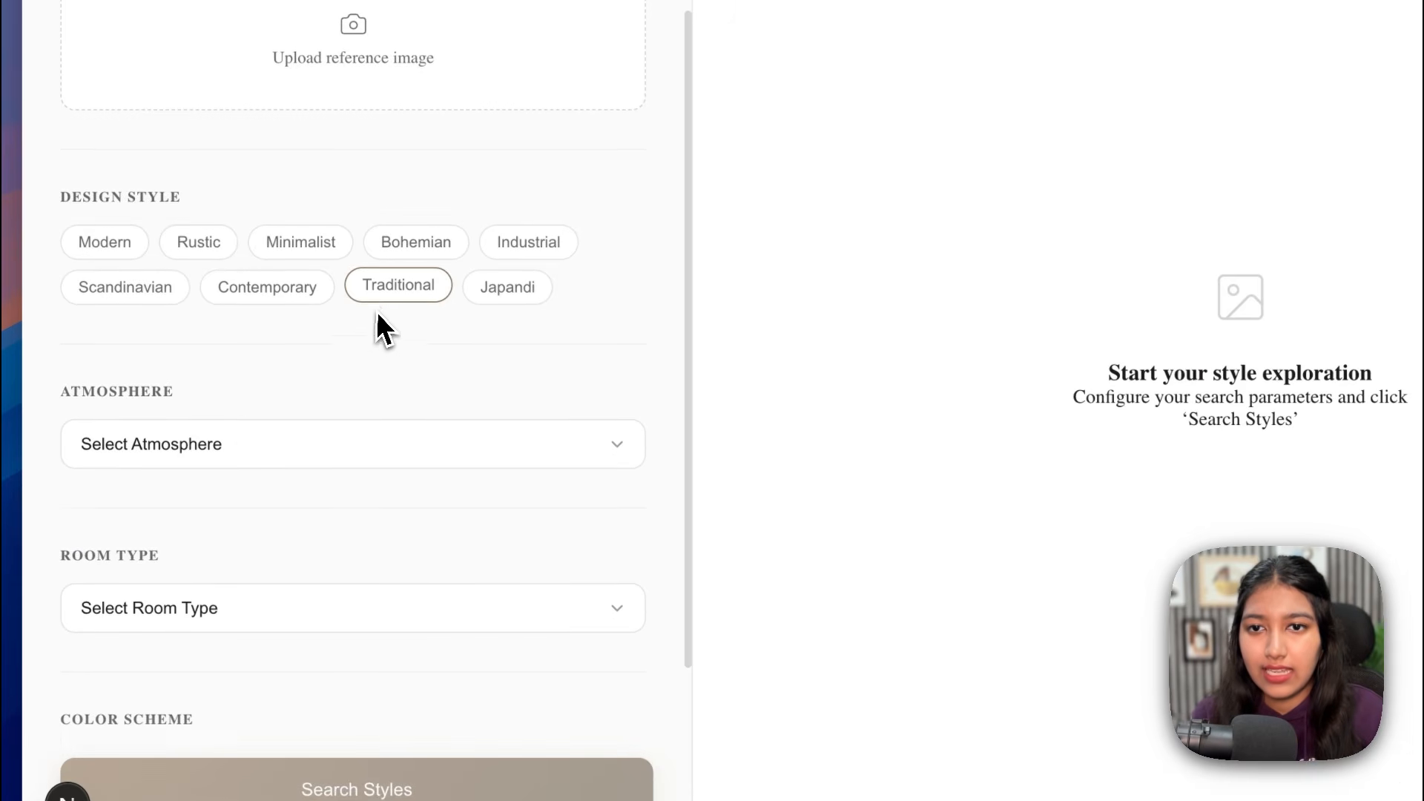
pyautogui.scroll(-3, 383, 316)
pyautogui.click(264, 280)
pyautogui.click(294, 221)
pyautogui.scroll(-2, 295, 223)
pyautogui.click(221, 326)
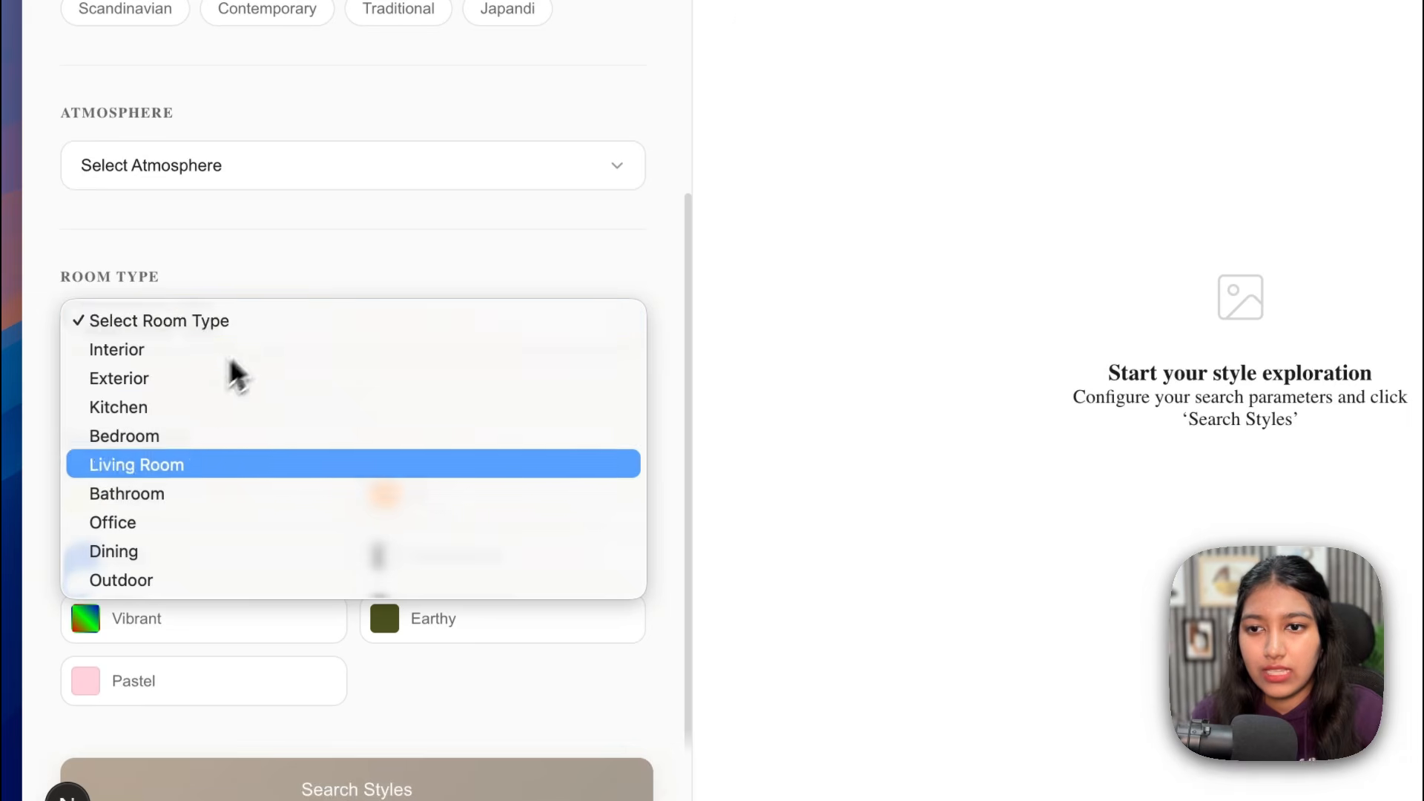
pyautogui.click(297, 265)
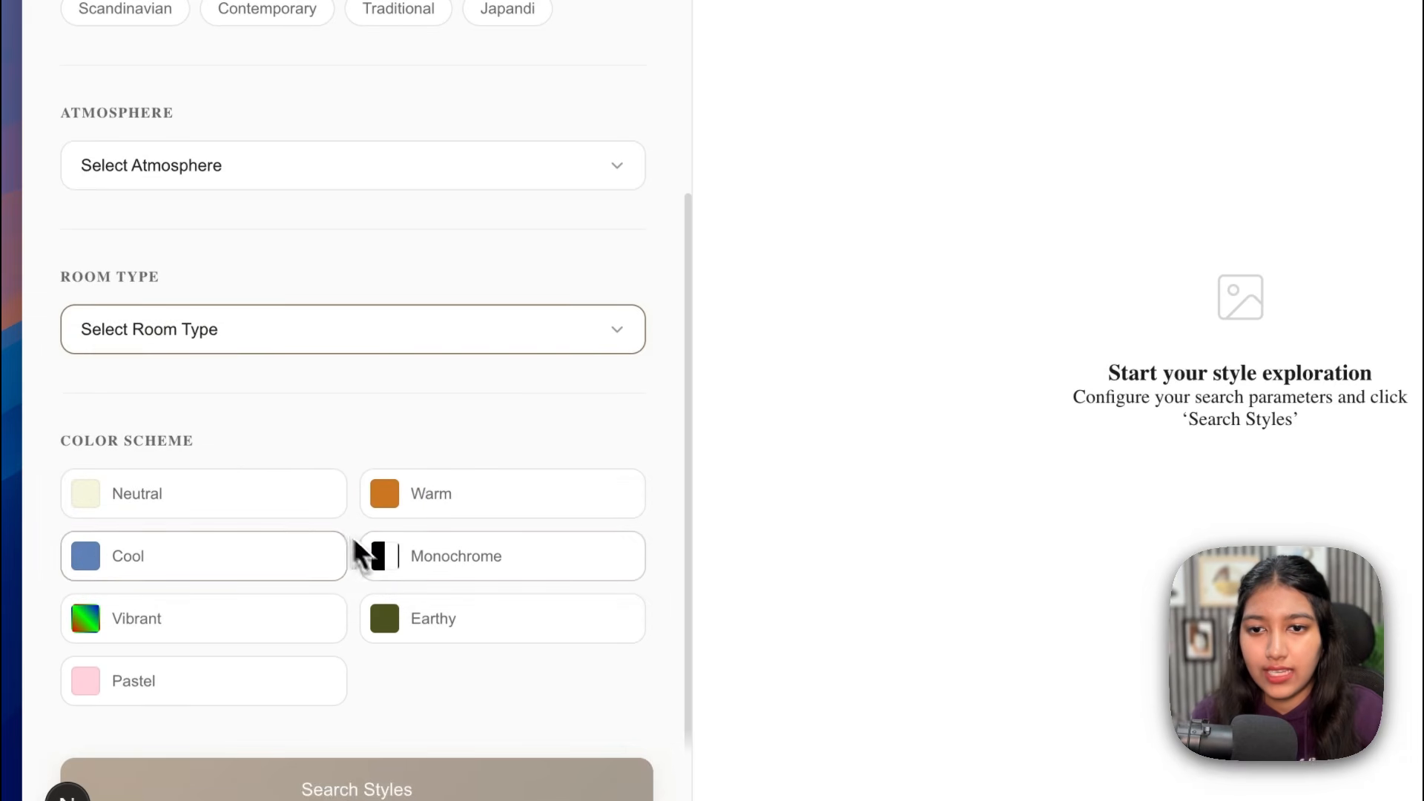
pyautogui.scroll(5, 355, 701)
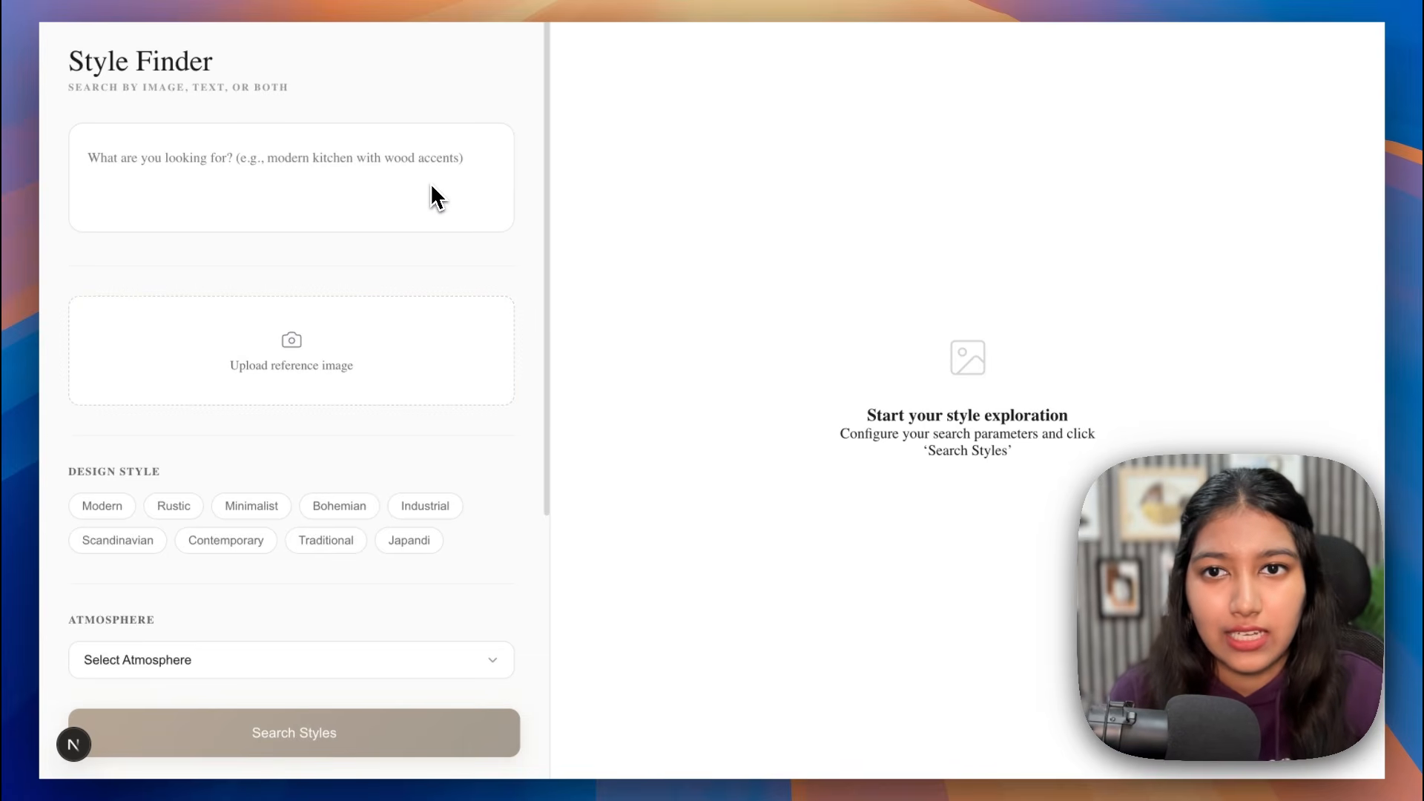
# Step: Try out the Minimalist and Bohemian design style filters
pyautogui.click(252, 506)
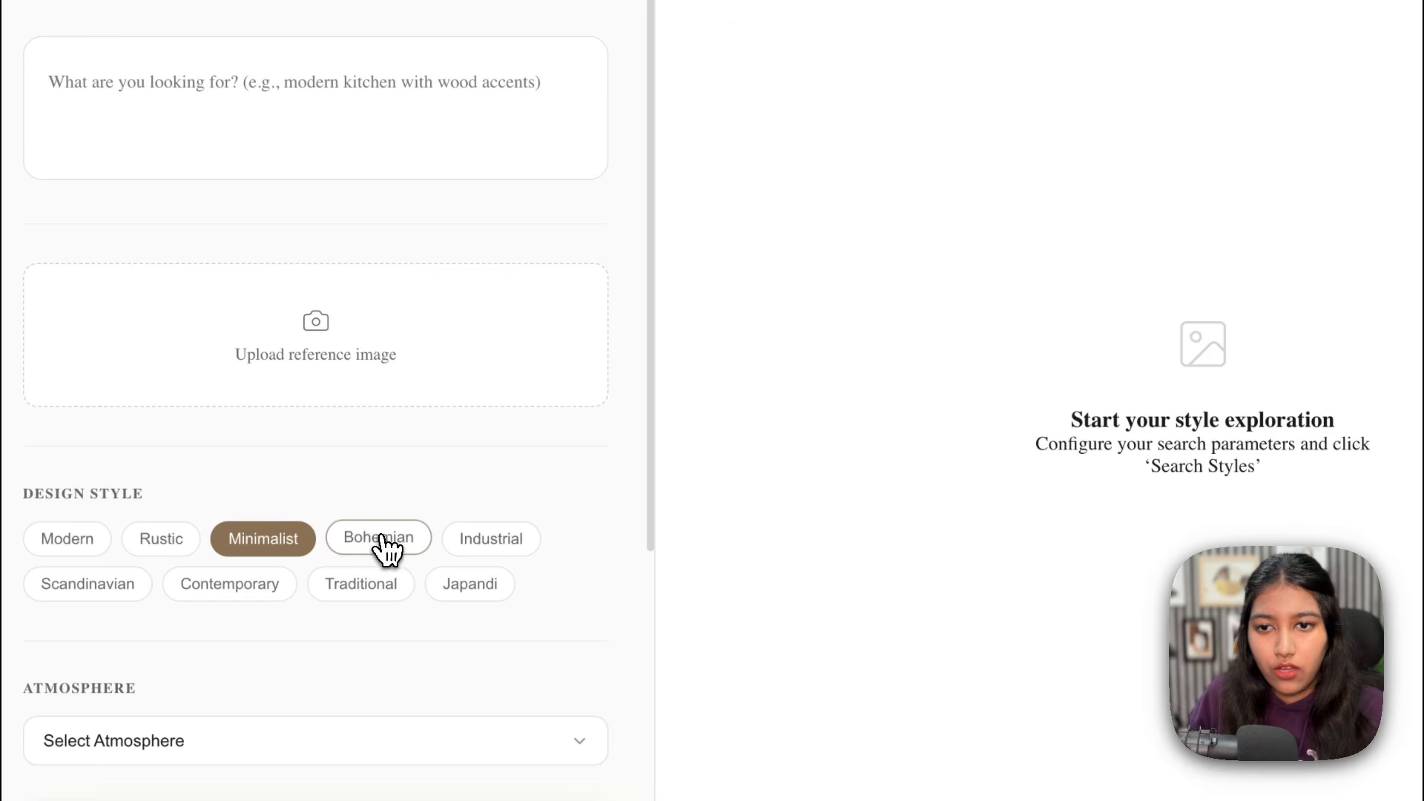
pyautogui.click(381, 539)
pyautogui.scroll(-3, 388, 549)
pyautogui.click(384, 543)
pyautogui.click(366, 601)
pyautogui.scroll(3, 415, 446)
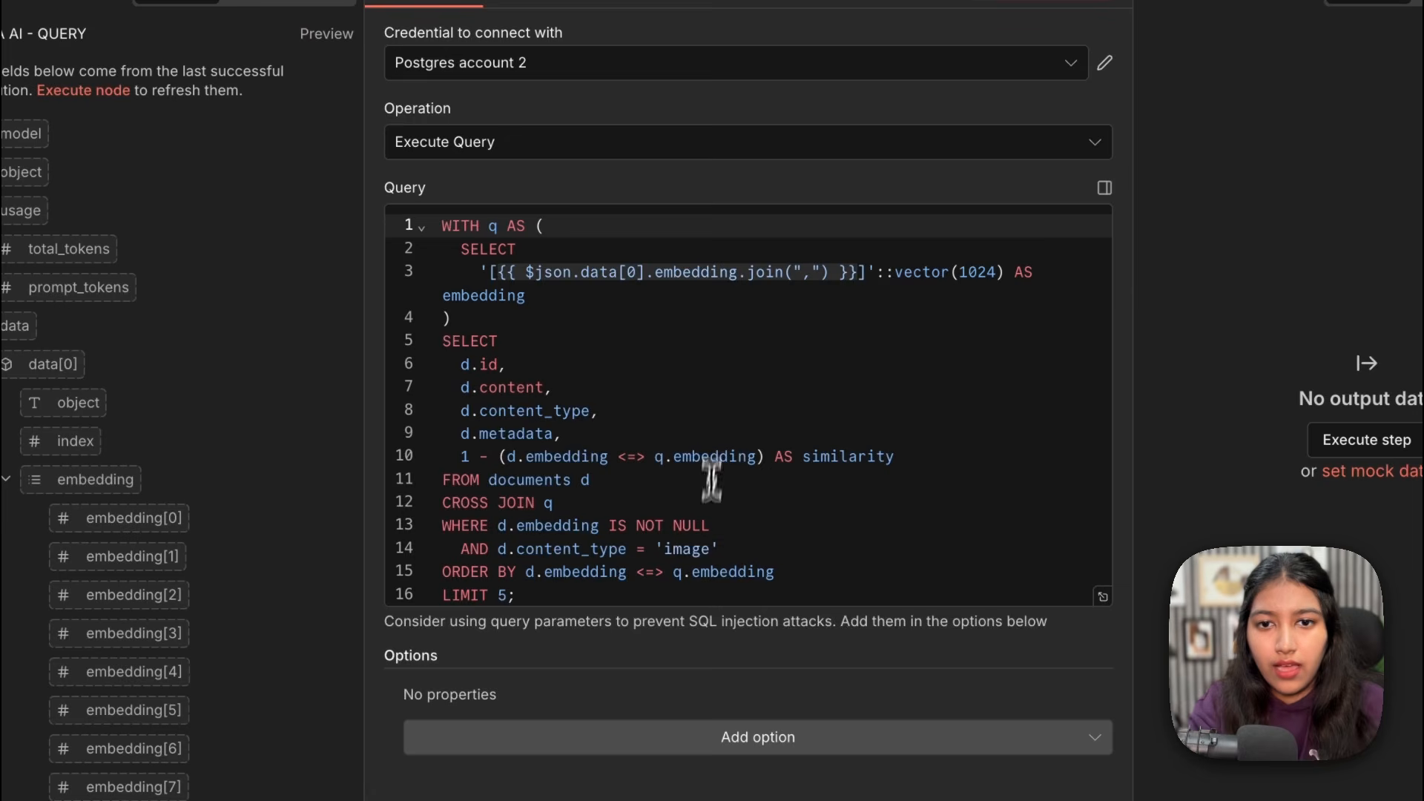
# Step: Switch to n8n, go to the LIMIT value in the Vector Search node's query, and publish the workflow
pyautogui.scroll(-1, 699, 547)
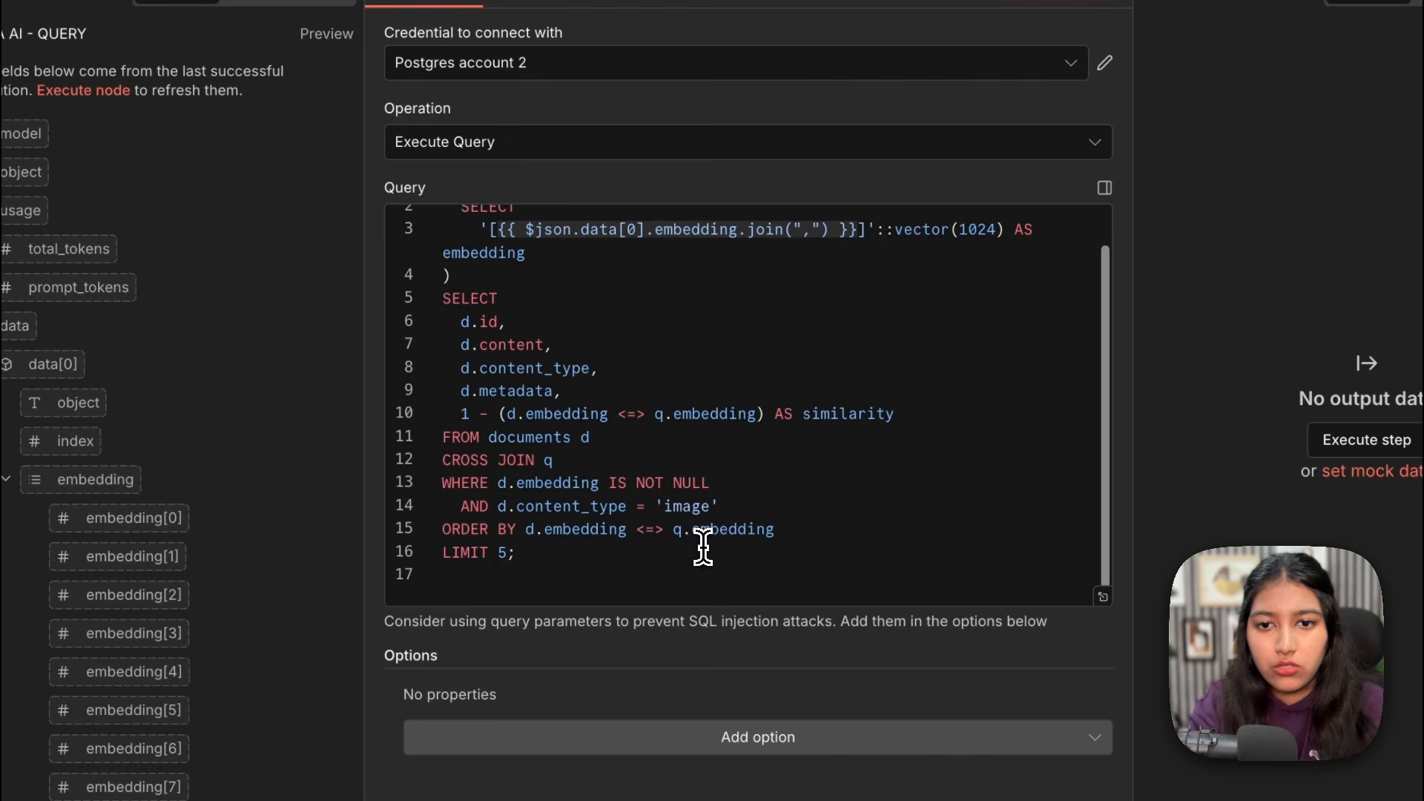
pyautogui.click(504, 552)
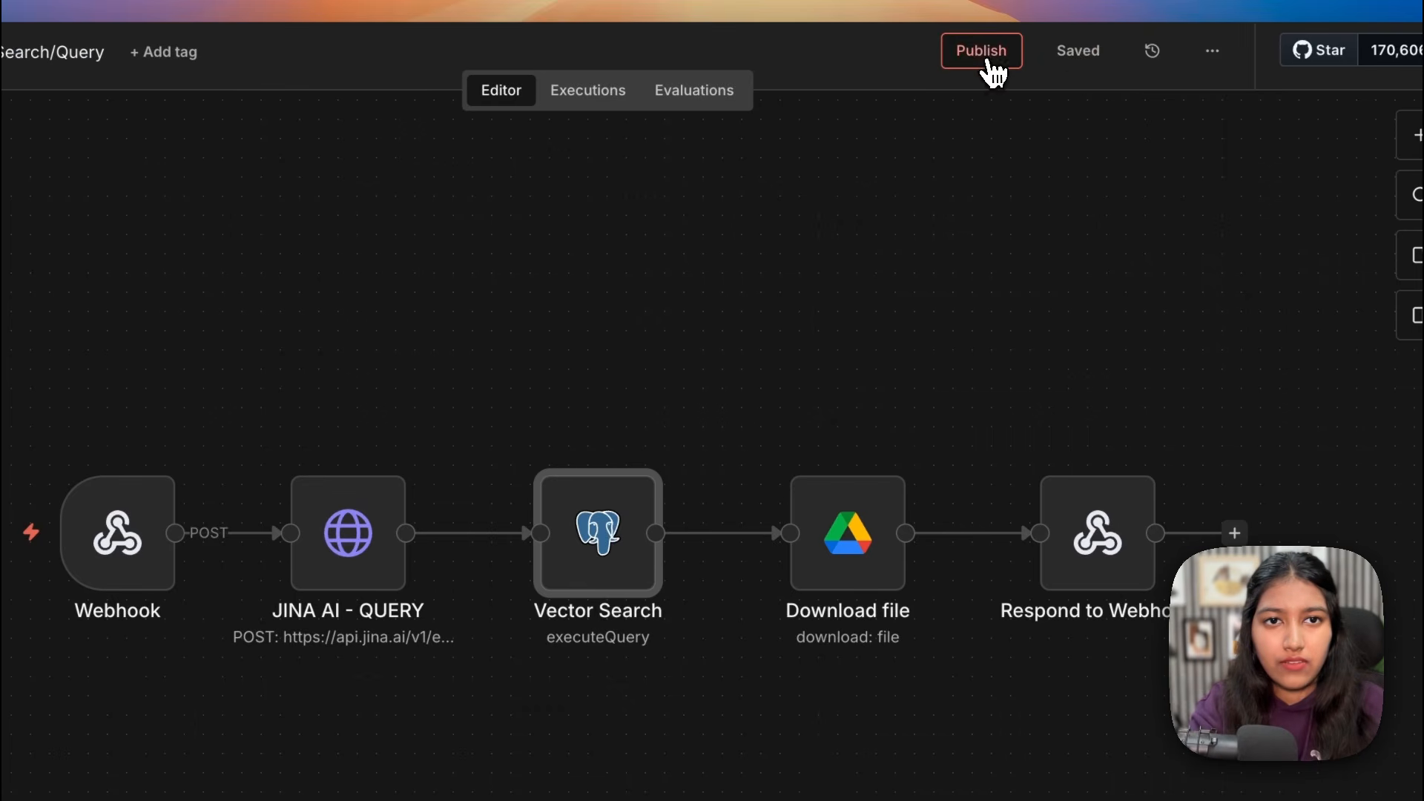
pyautogui.click(990, 66)
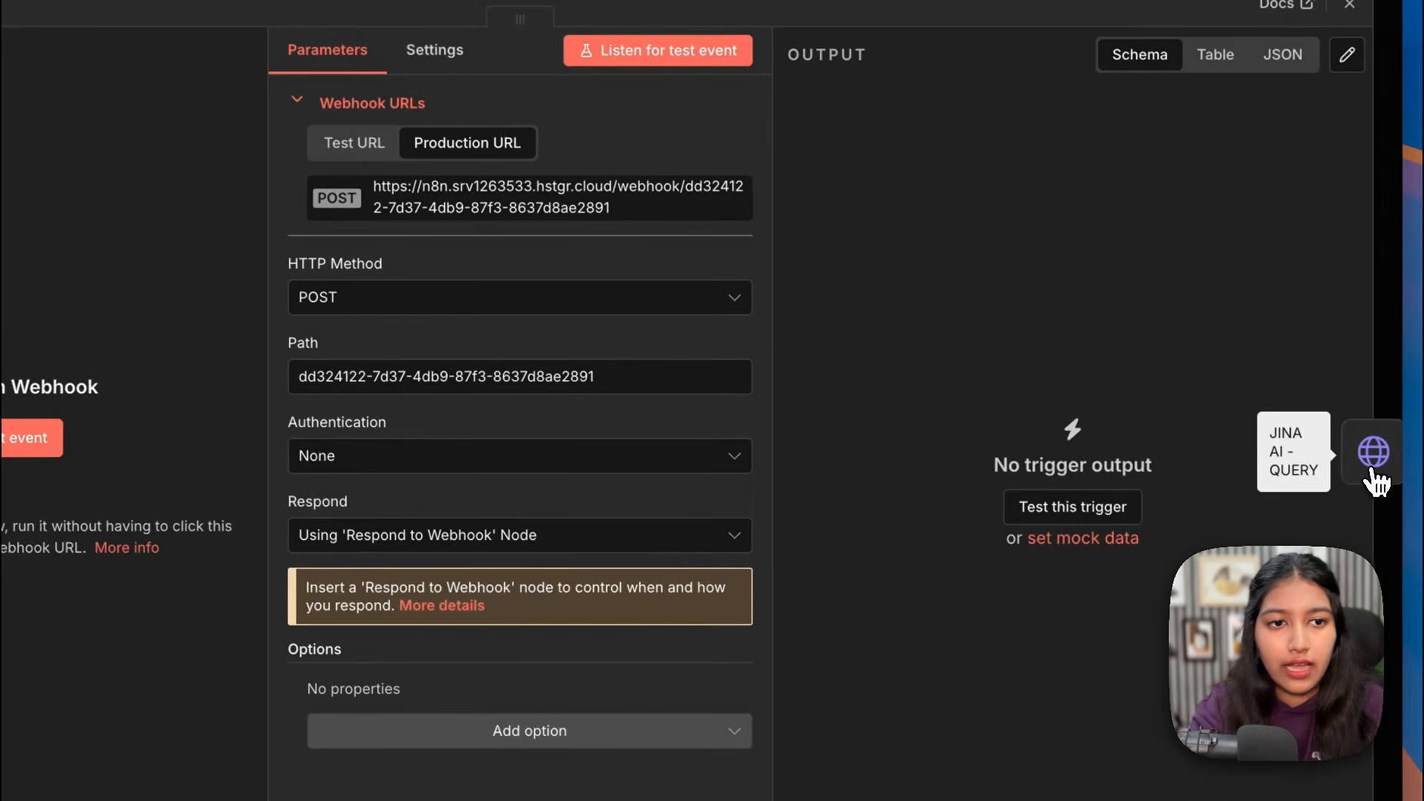
# Step: In the JINA AI - QUERY node's JSON body, replace the hard-coded input text with the expression $json.query
pyautogui.click(1377, 479)
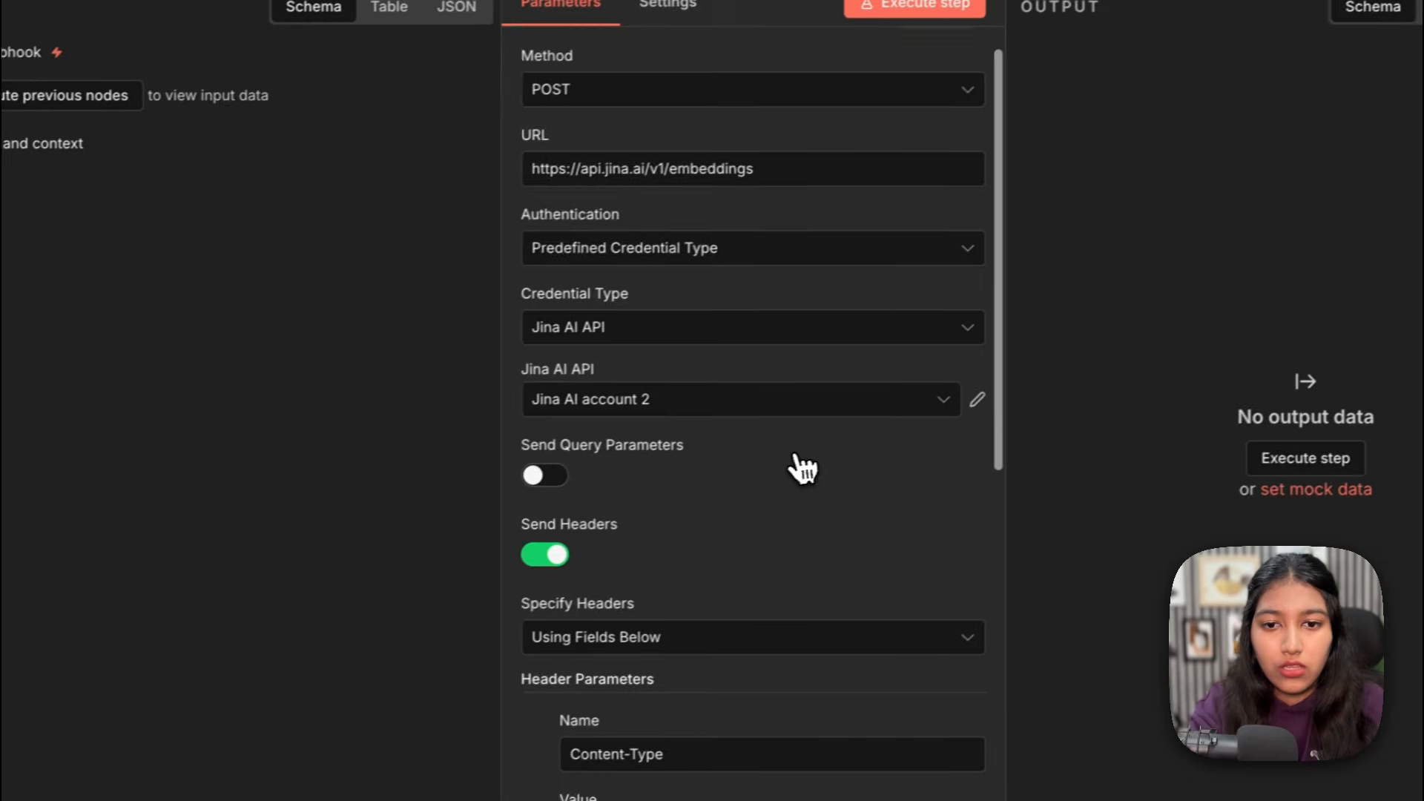
pyautogui.scroll(-10, 804, 467)
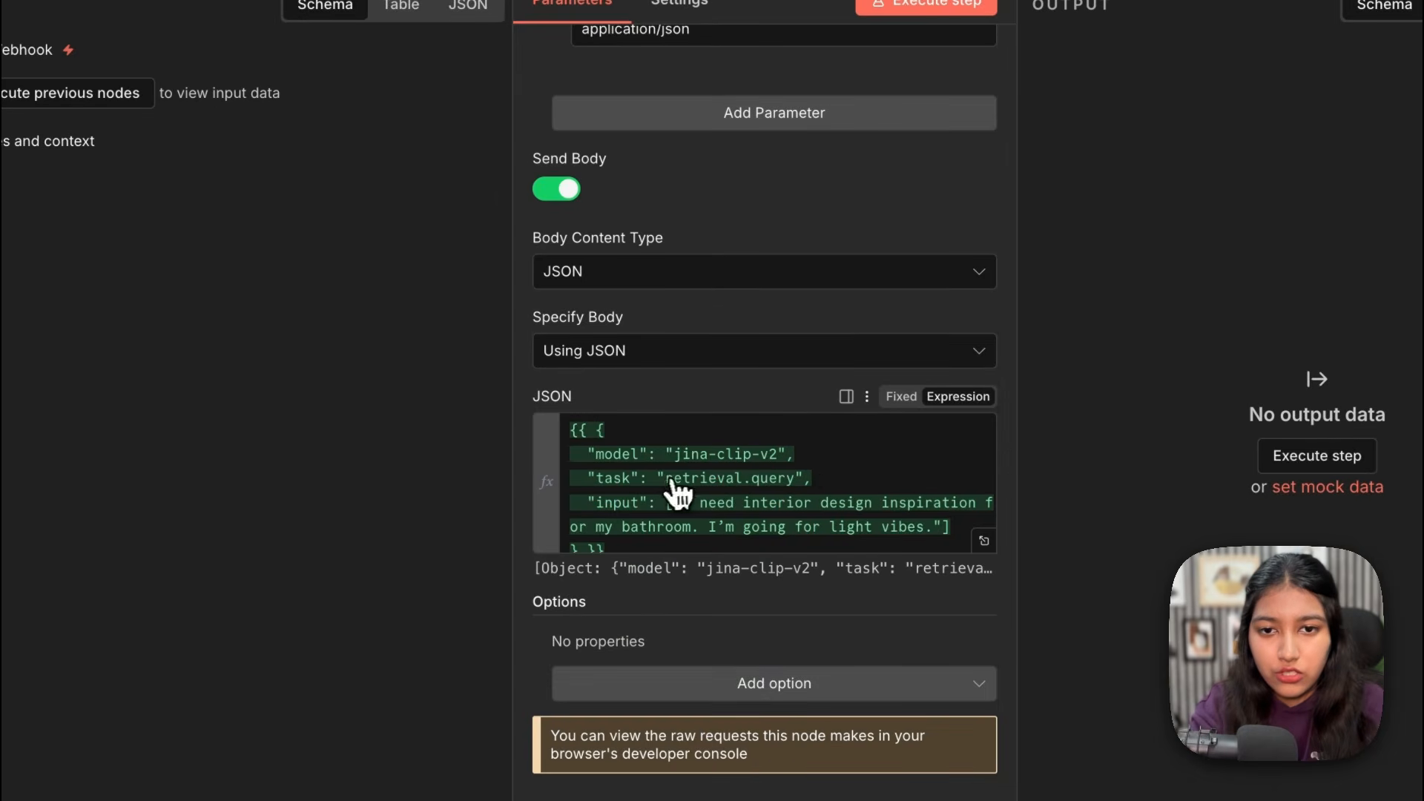
pyautogui.scroll(-1, 668, 493)
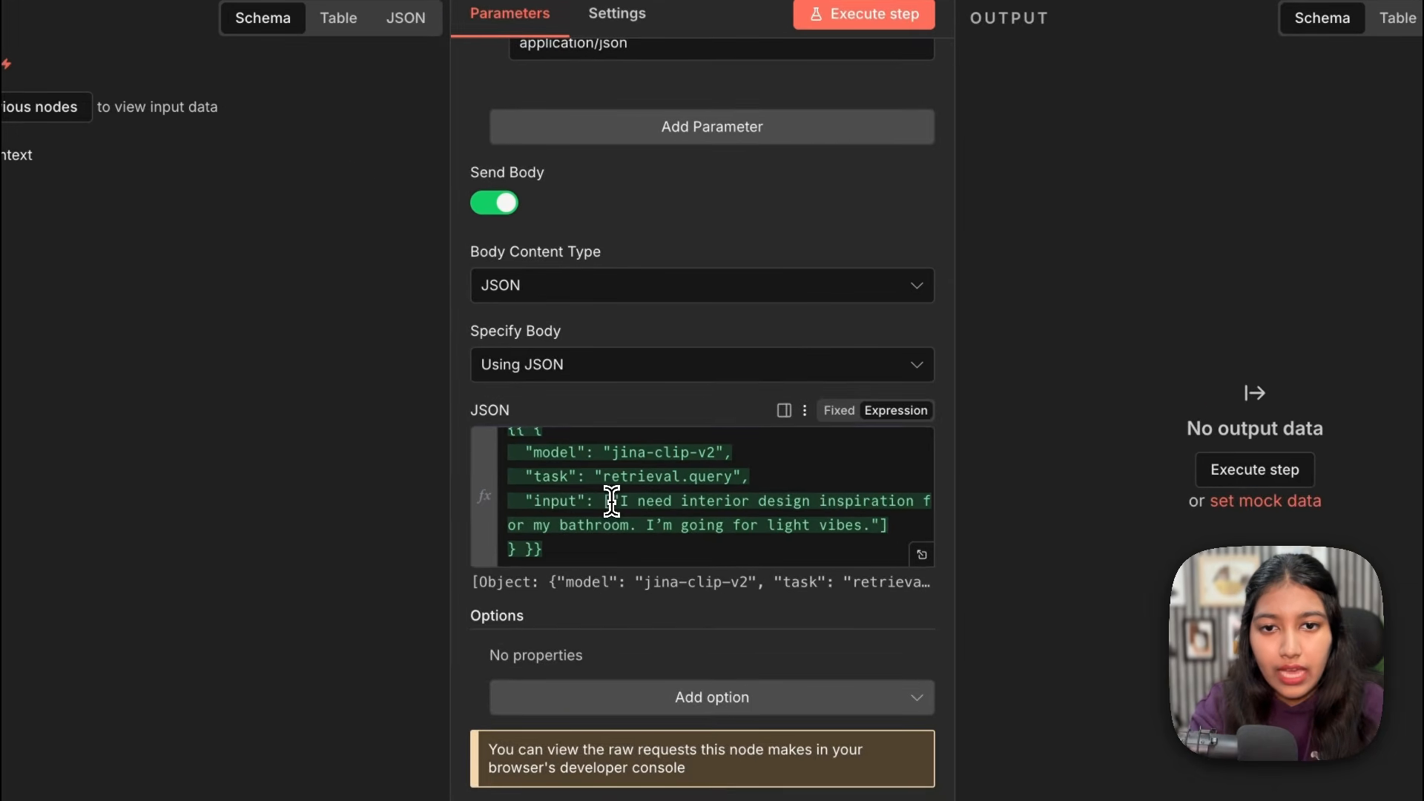
pyautogui.moveTo(611, 502); pyautogui.dragTo(879, 531)
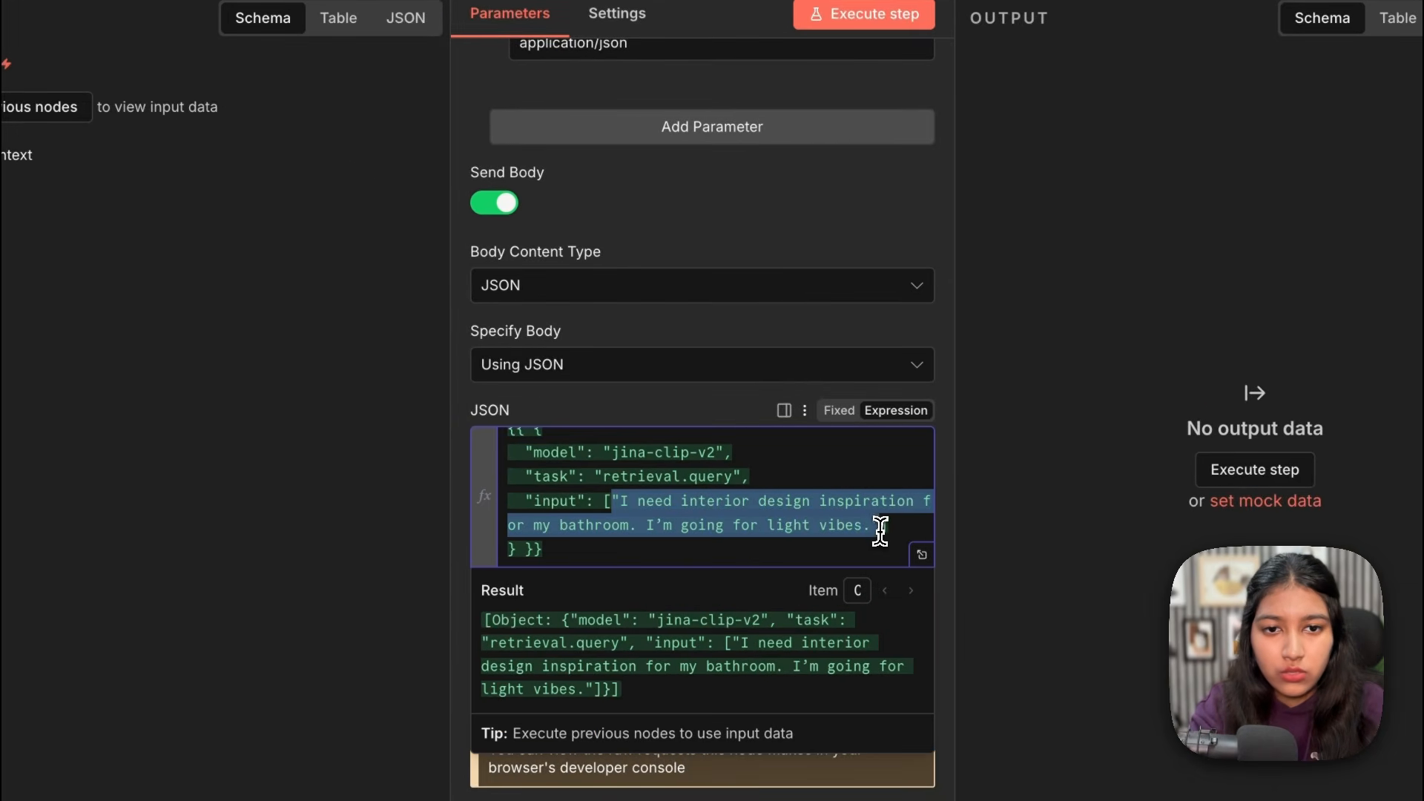
pyautogui.press('BackSpace')
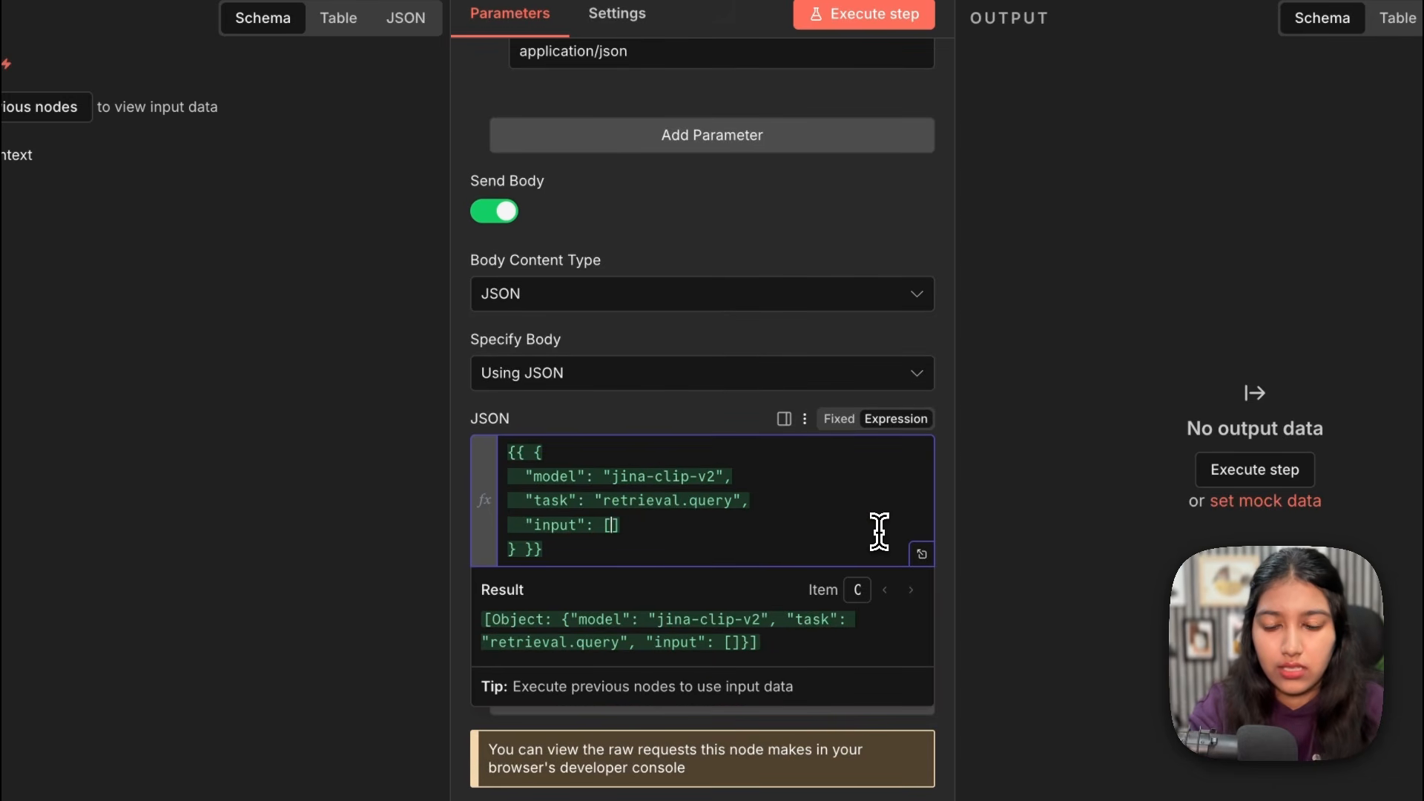
pyautogui.write('$')
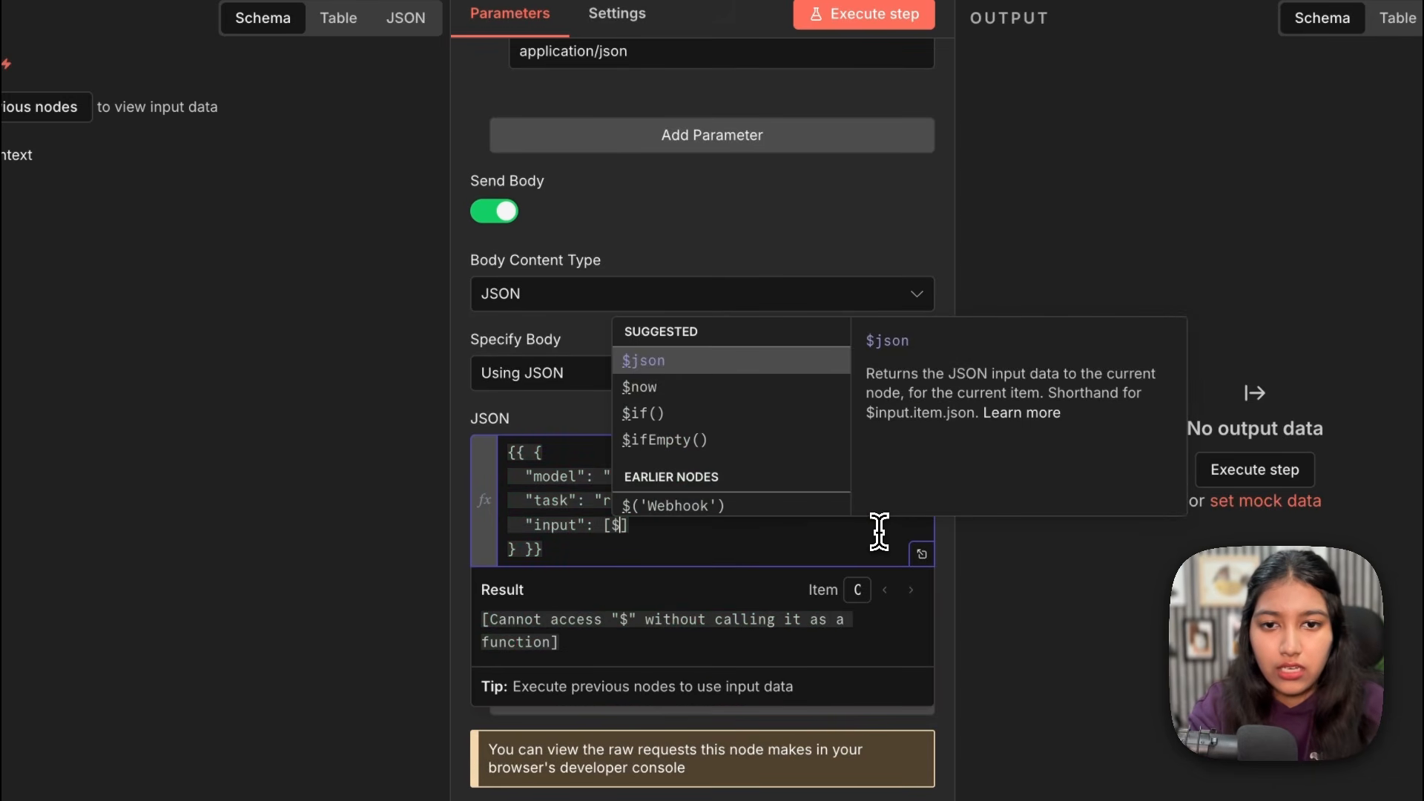
pyautogui.click(746, 360)
pyautogui.write('.q')
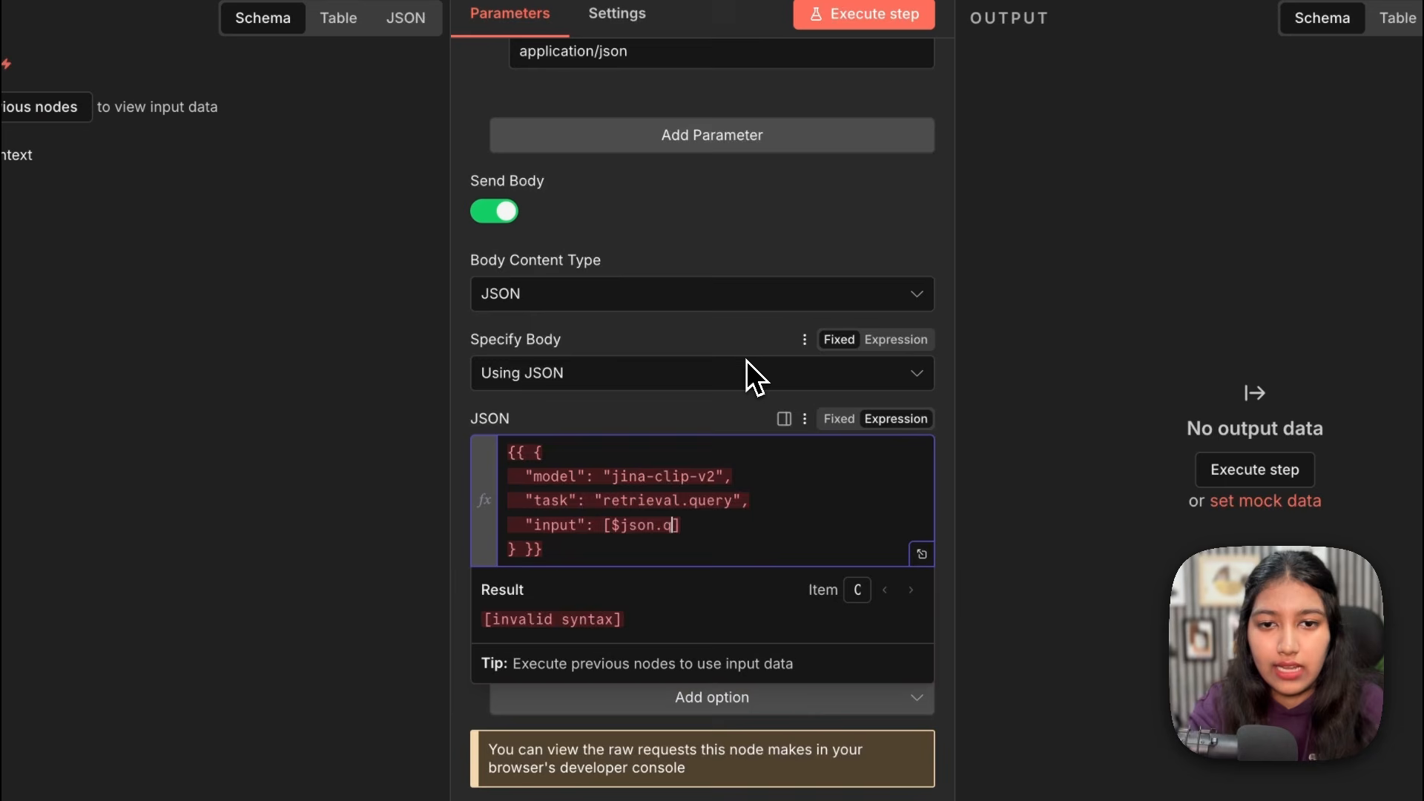
pyautogui.write('uery')
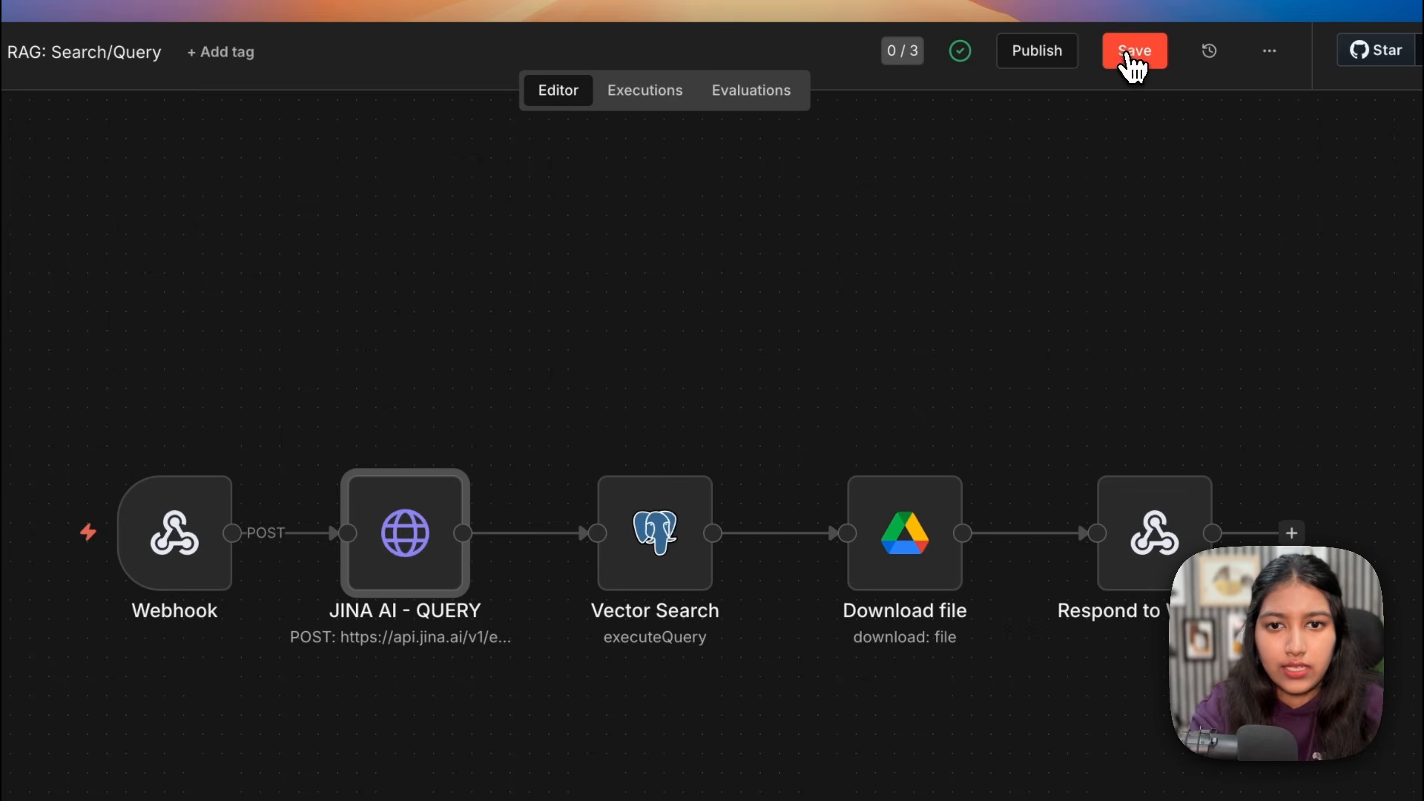
# Step: Save the Search/Query workflow and publish the updated version
pyautogui.click(1122, 58)
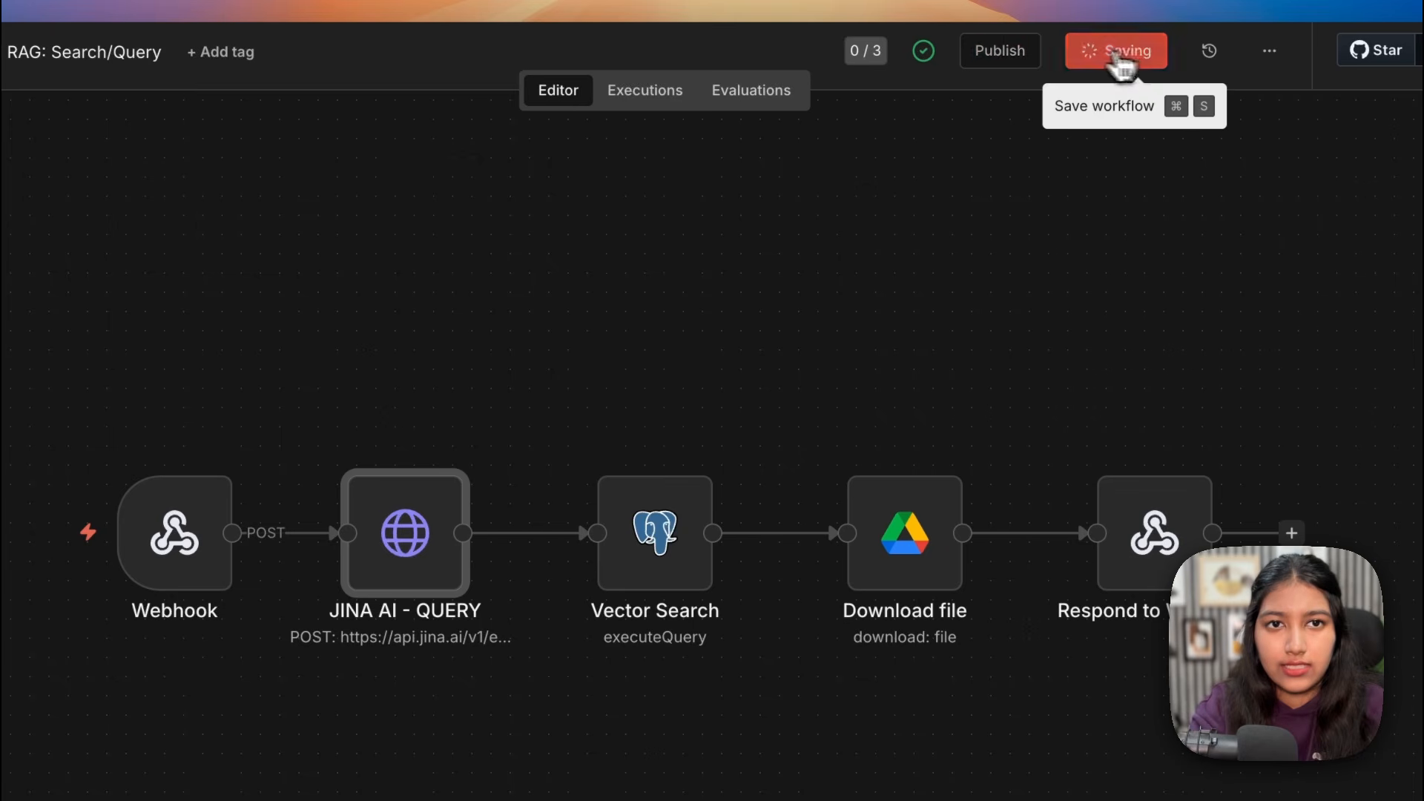
pyautogui.click(1038, 53)
pyautogui.click(866, 644)
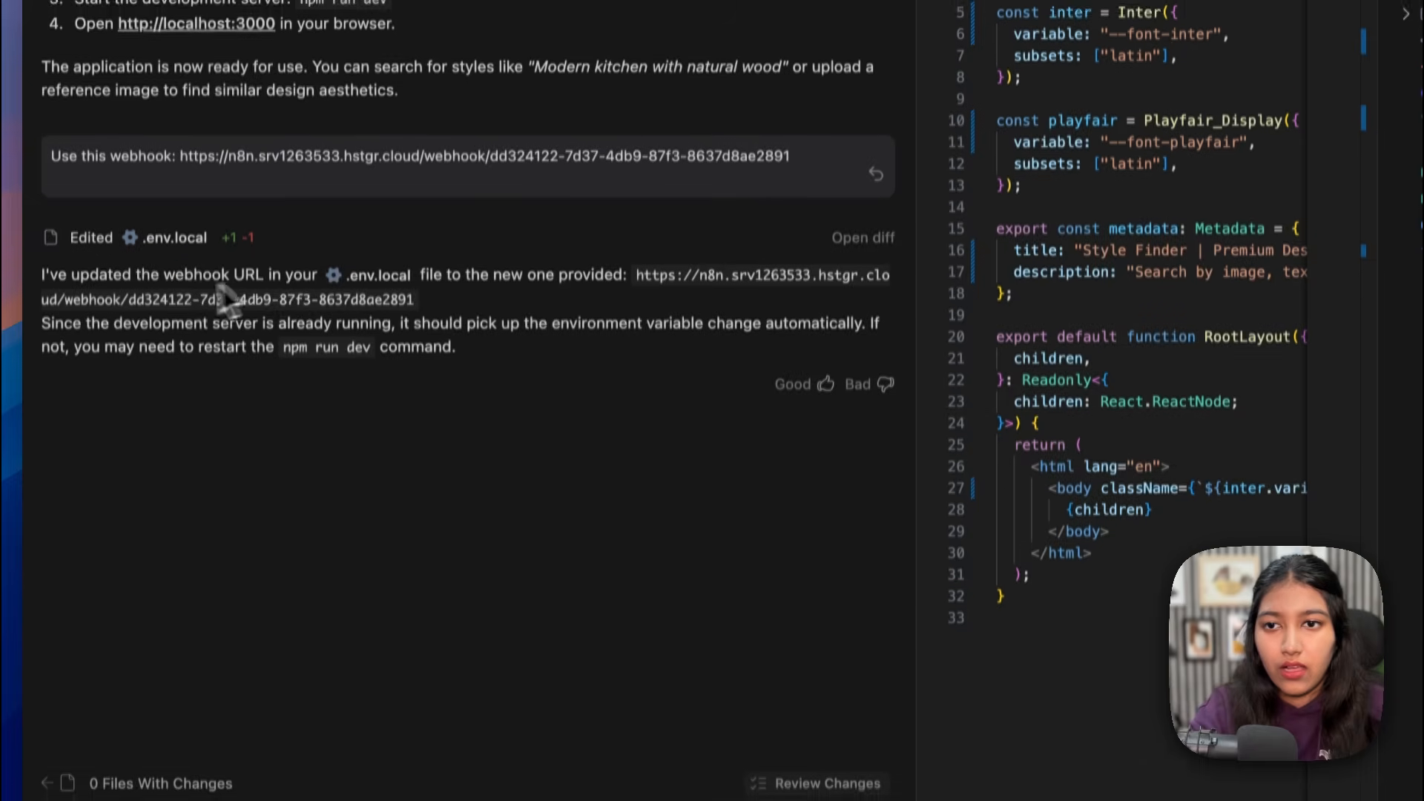
# Step: Switch to Antigravity, review the agent's webhook update in .env.local, and ask it to "Restart on my behalf"
pyautogui.moveTo(176, 290); pyautogui.dragTo(321, 290)
pyautogui.moveTo(409, 345); pyautogui.dragTo(471, 344)
pyautogui.click(473, 349)
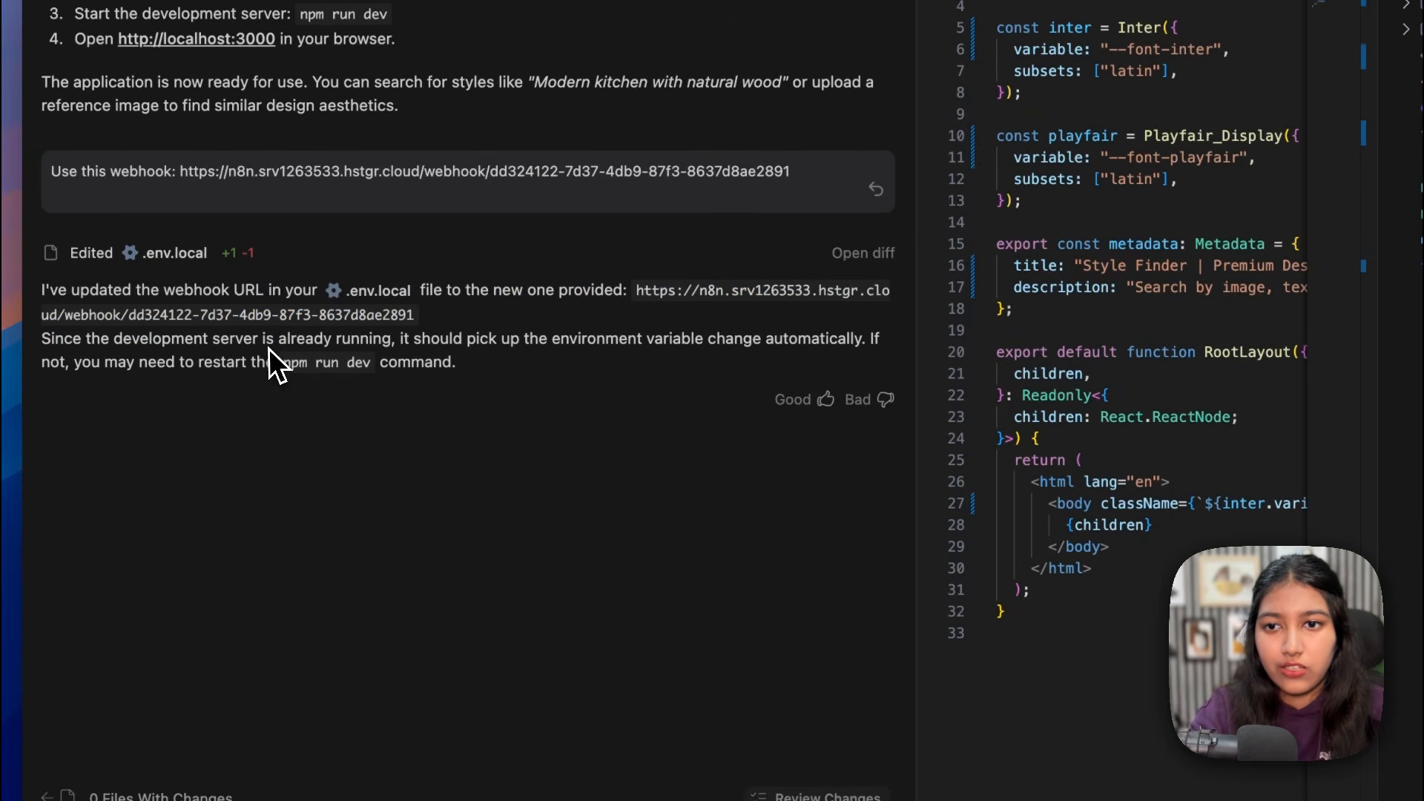
pyautogui.moveTo(283, 360); pyautogui.dragTo(382, 380)
pyautogui.click(274, 688)
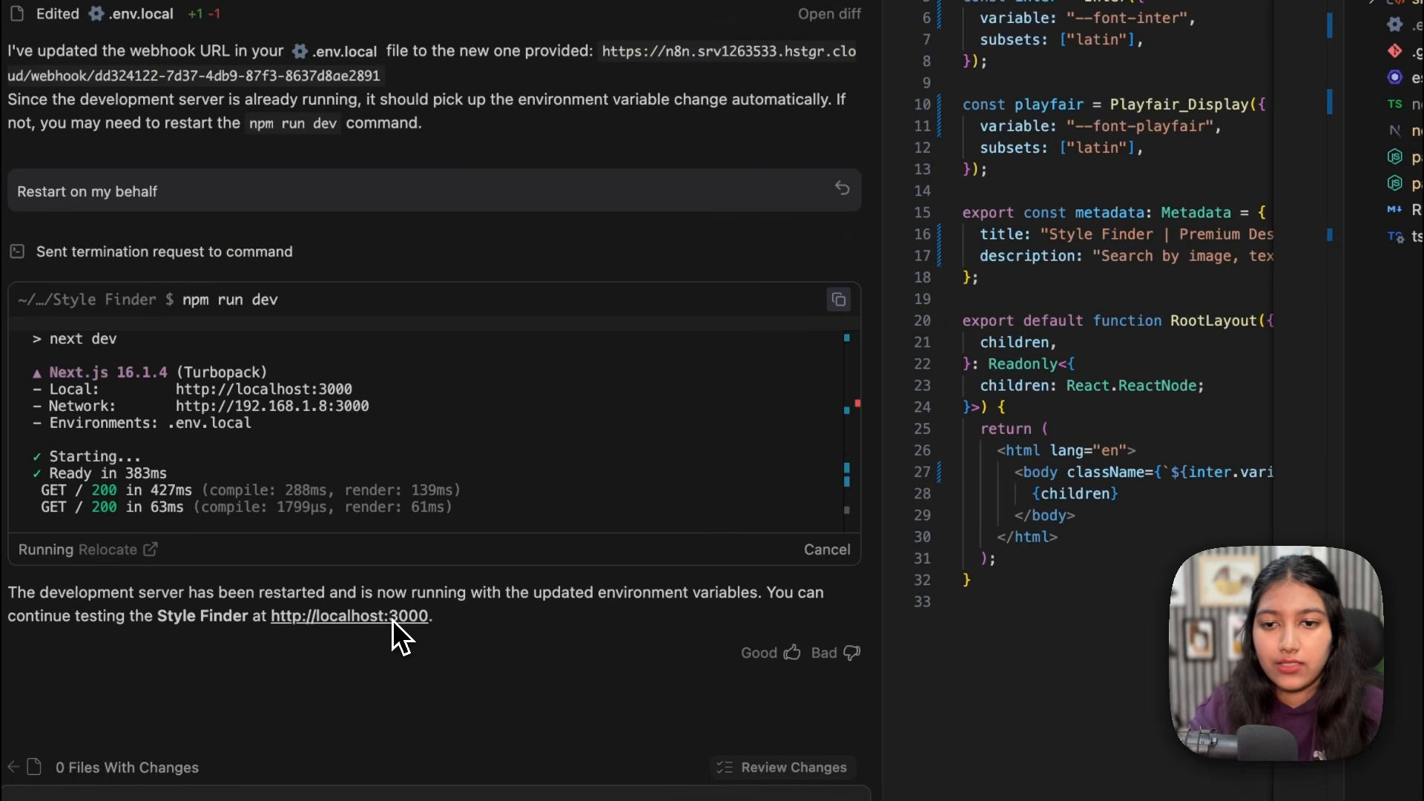
# Step: Reopen Style Finder at localhost:3000, enter the query "Modern Living room style inspiration" and choose the Modern design style
pyautogui.click(393, 620)
pyautogui.click(394, 194)
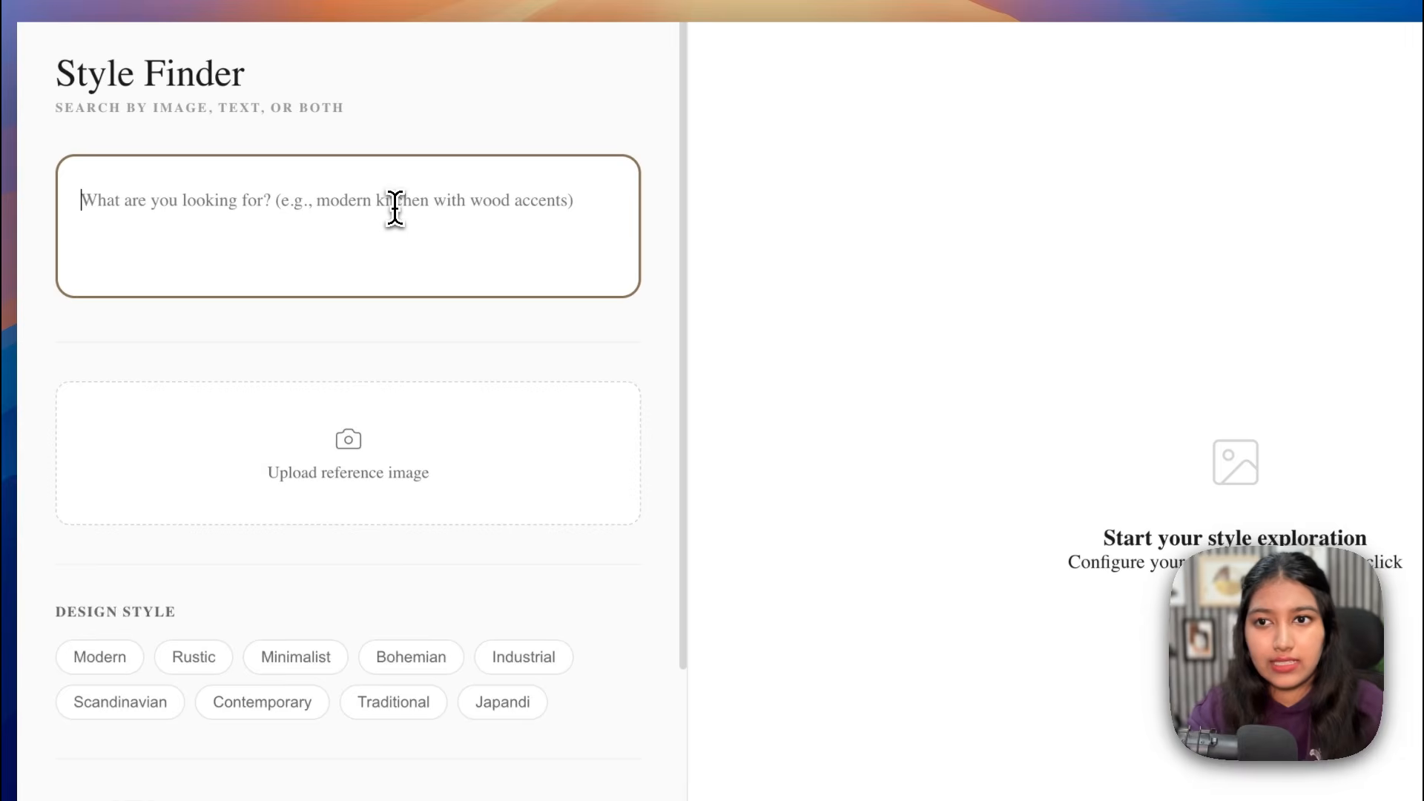
pyautogui.write('Modern Living room style inspiration')
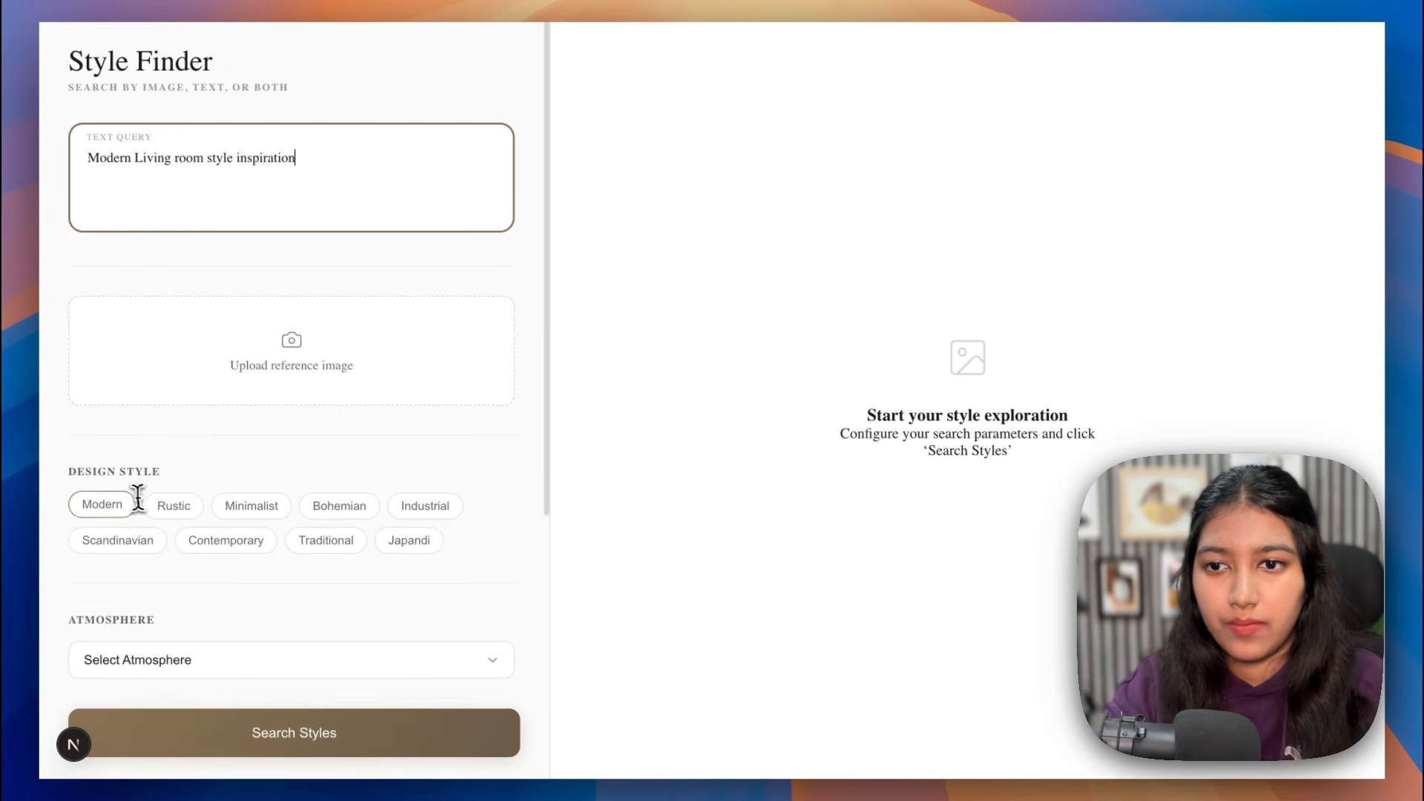
pyautogui.scroll(-3, 139, 498)
pyautogui.click(103, 410)
# Step: Set the atmosphere to Luxurious, room type to Living Room and color scheme to Earthy, and run the style search
pyautogui.scroll(-5, 108, 426)
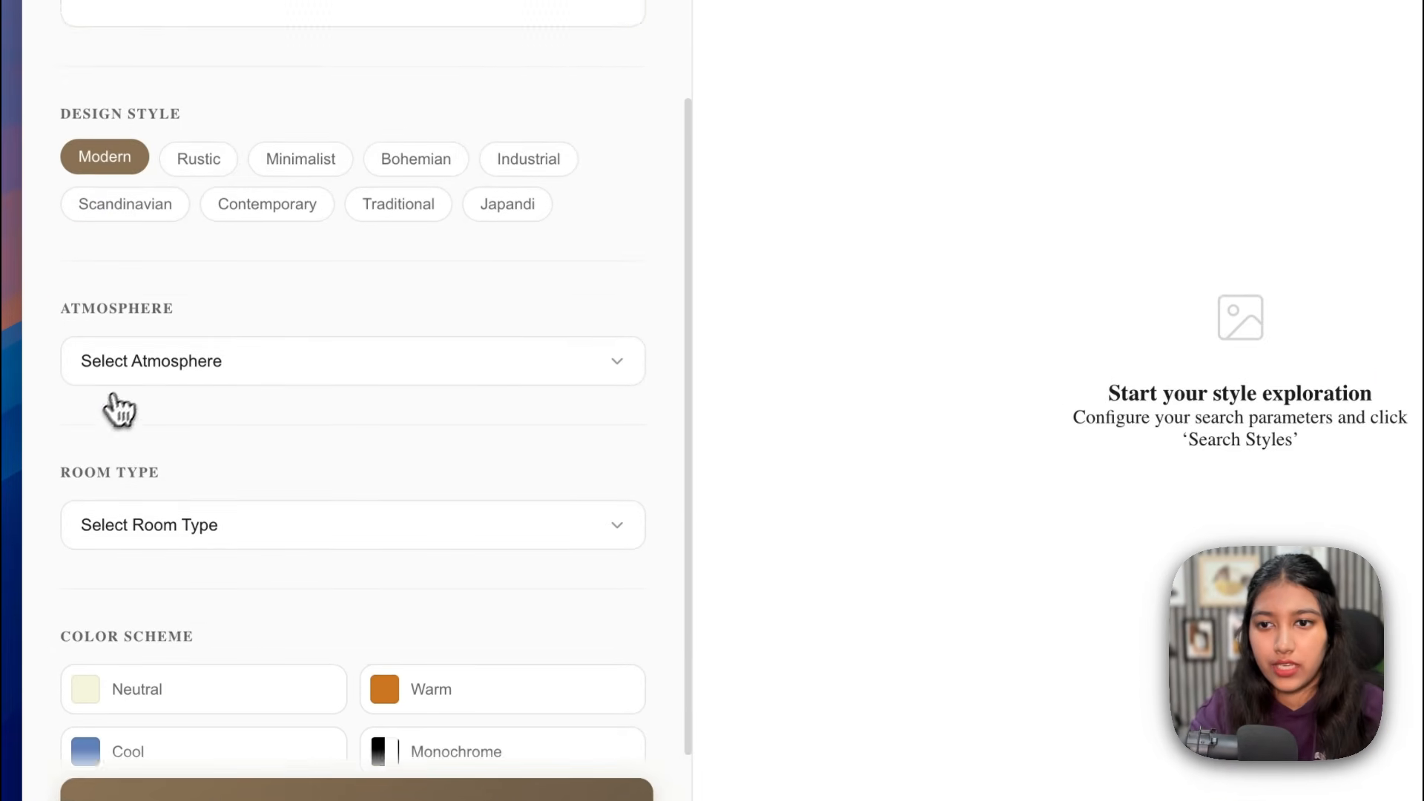
pyautogui.click(194, 340)
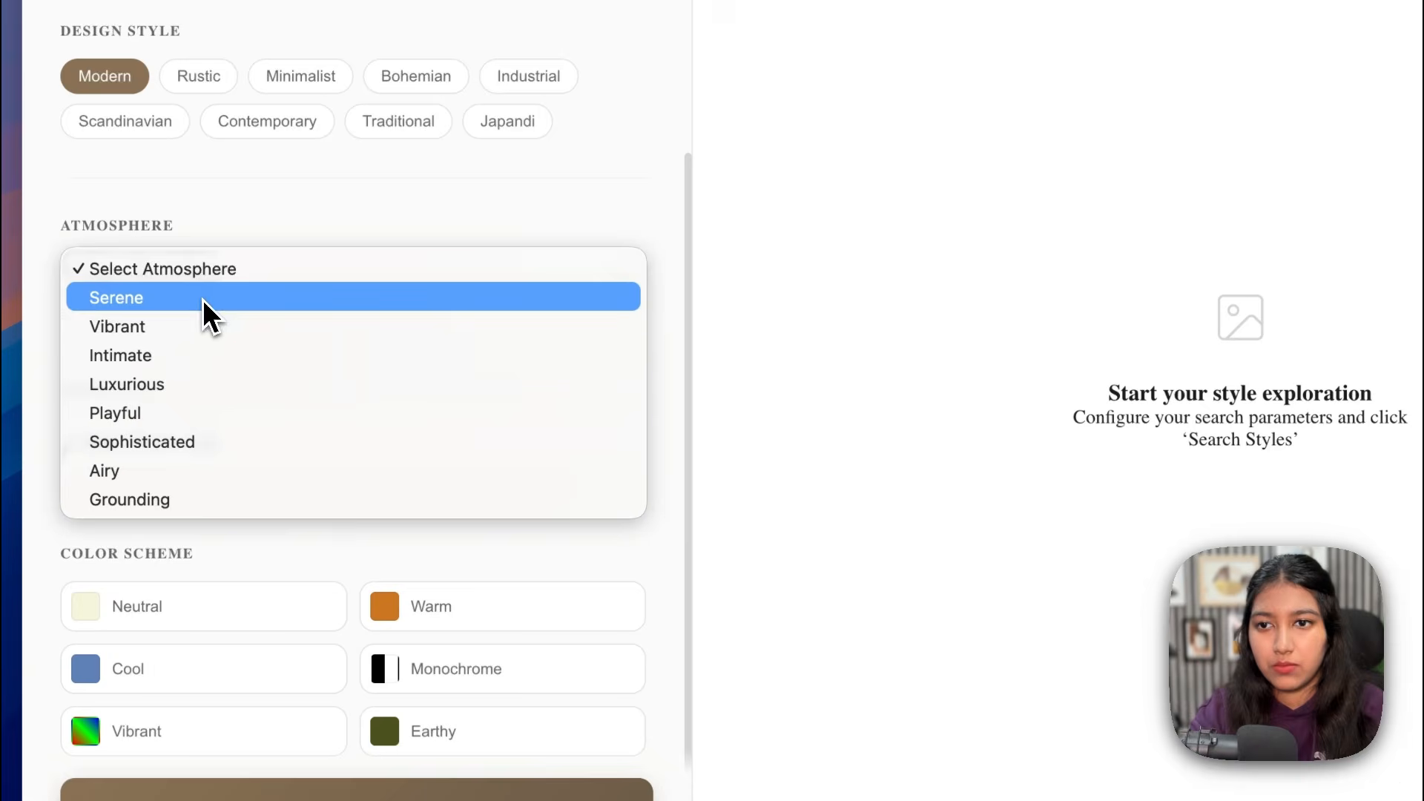
pyautogui.click(174, 388)
pyautogui.scroll(-3, 181, 390)
pyautogui.click(184, 368)
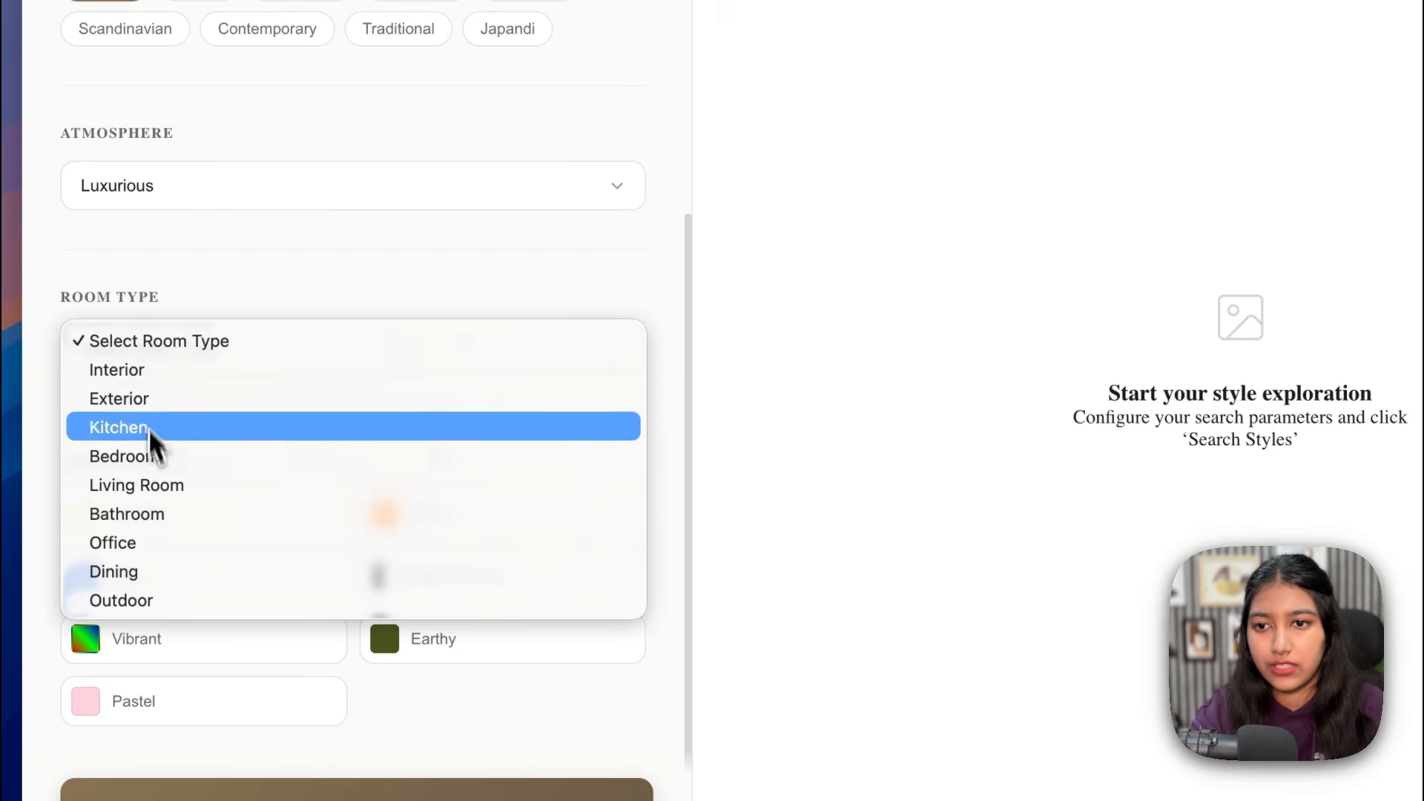
pyautogui.click(157, 483)
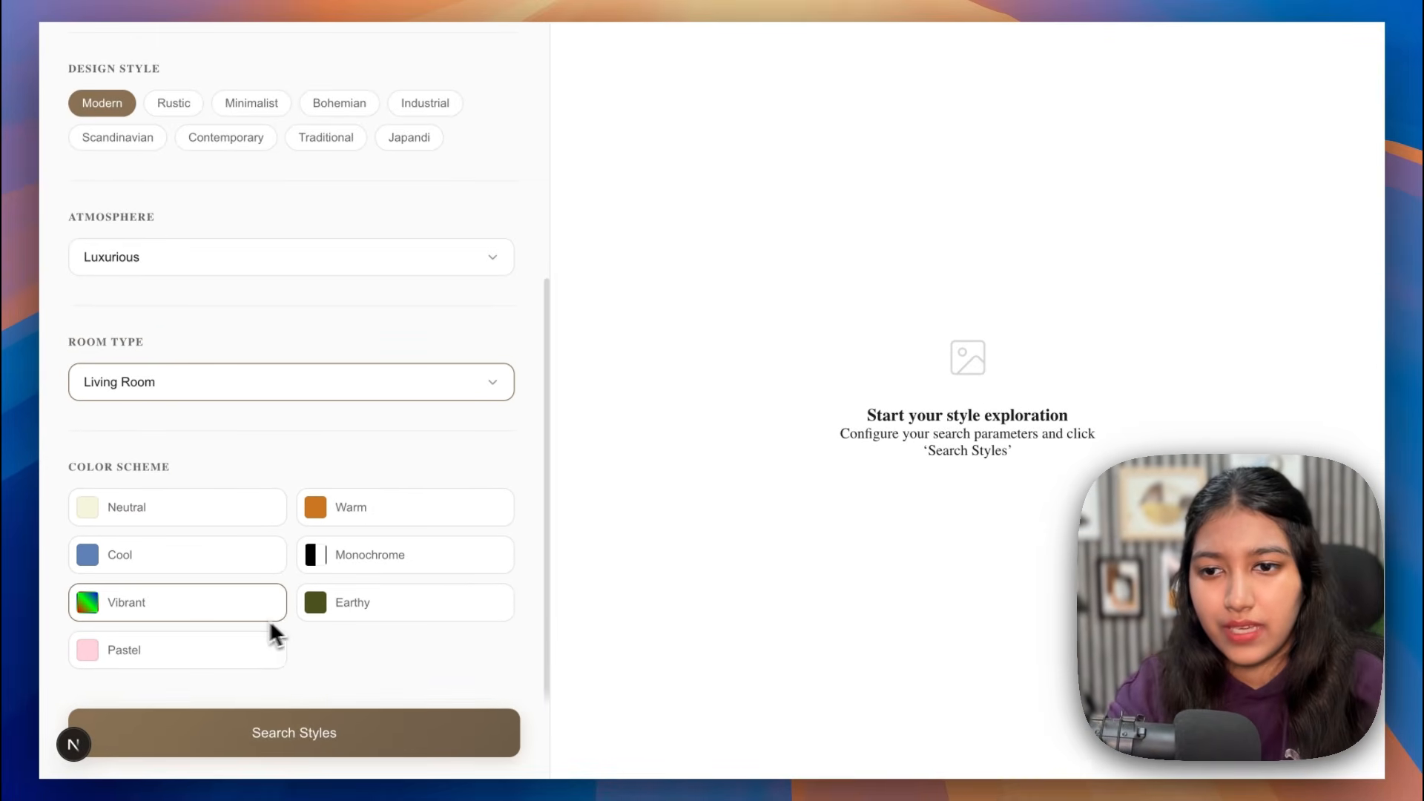
pyautogui.click(391, 604)
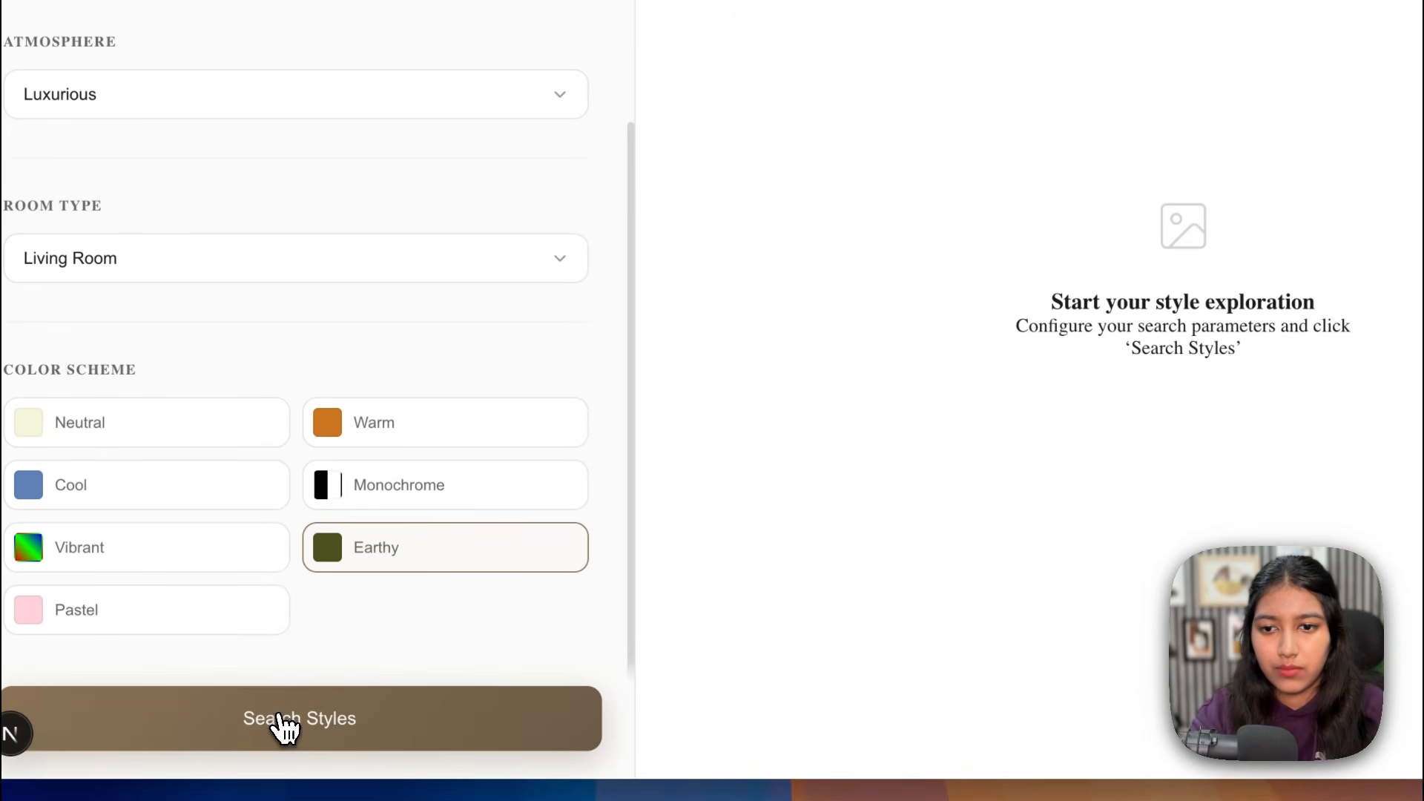
pyautogui.click(286, 727)
# Step: Examine the search error message and open the issue reported in the Next.js overlay
pyautogui.moveTo(1051, 267); pyautogui.dragTo(1333, 323)
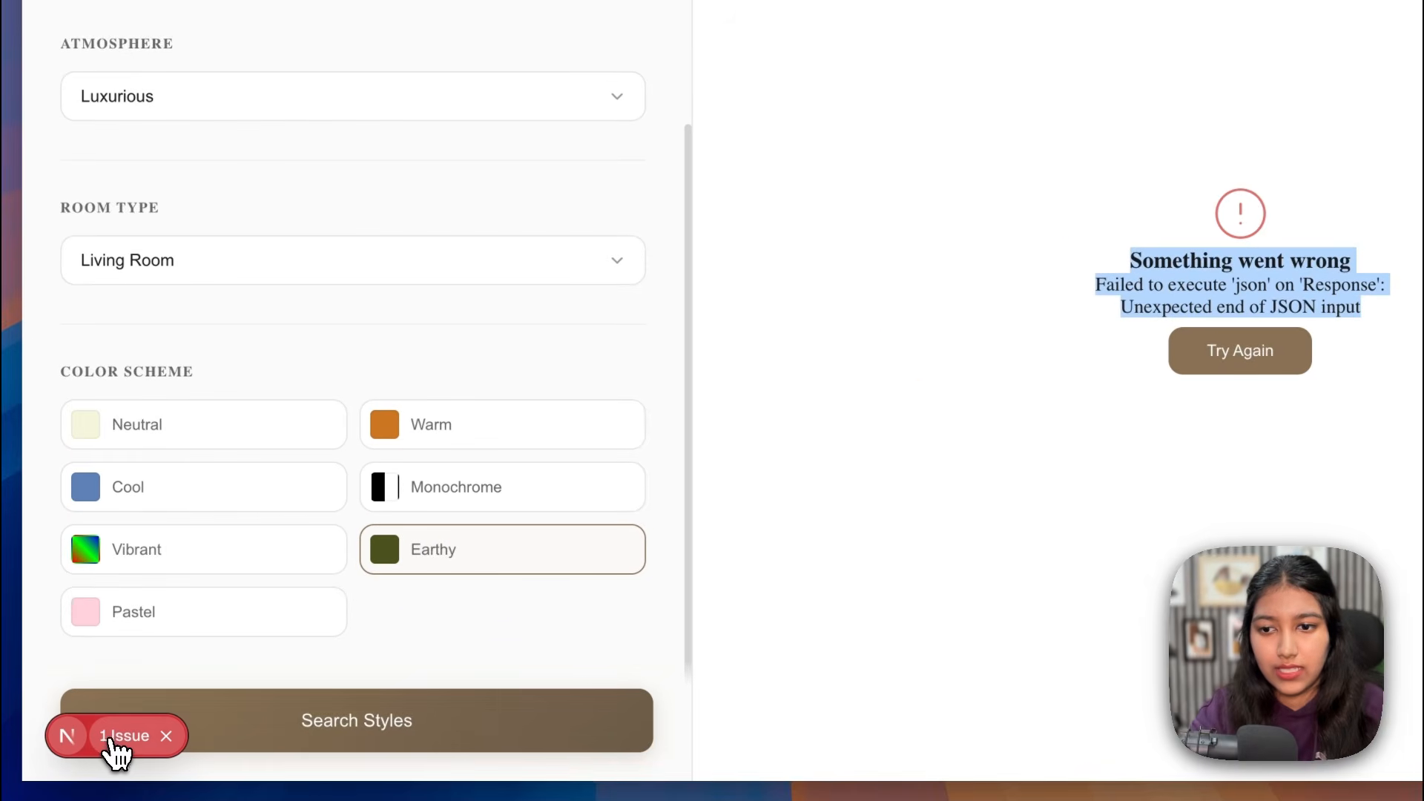
pyautogui.click(111, 741)
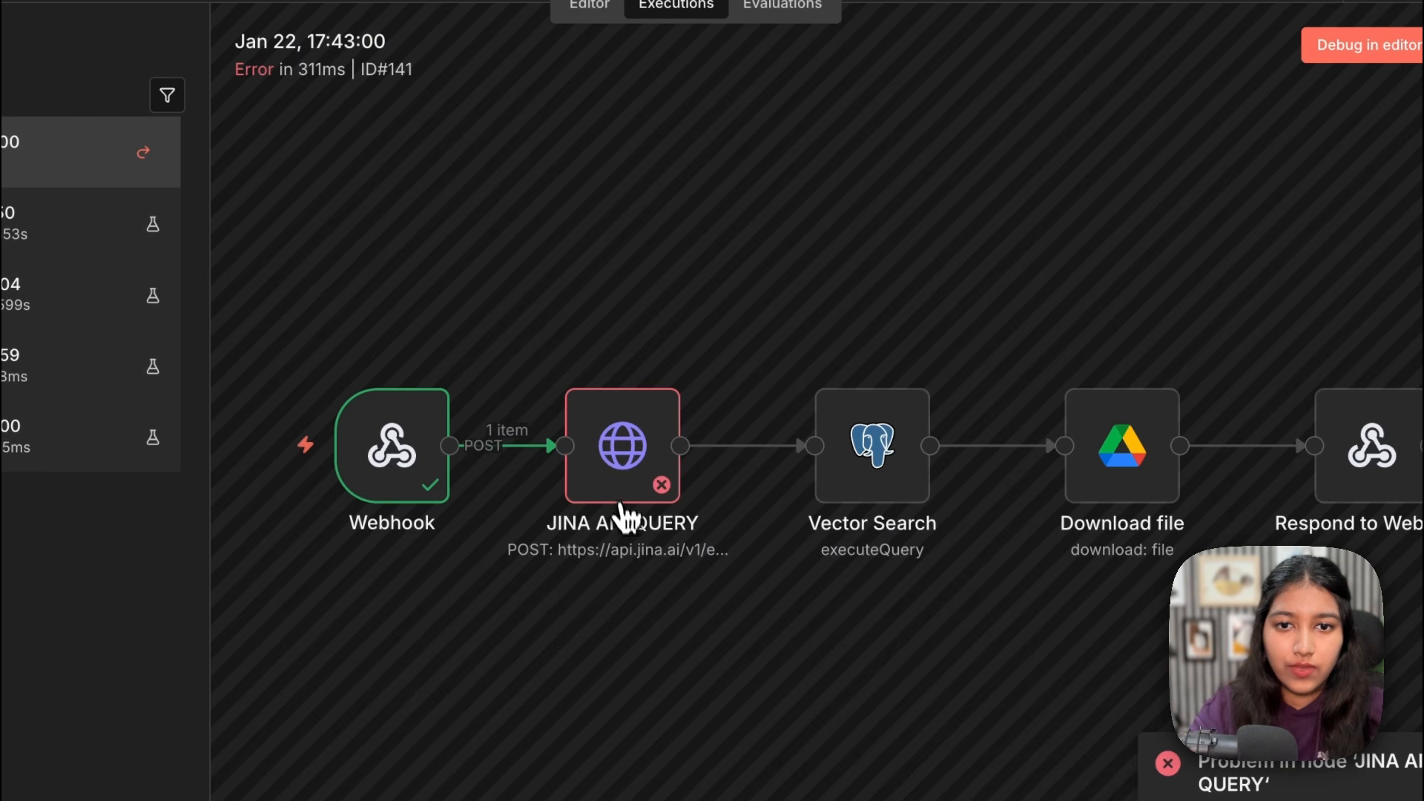
# Step: Examine the failed JINA AI - QUERY node's error, JSON body and incoming webhook body query
pyautogui.doubleClick(623, 475)
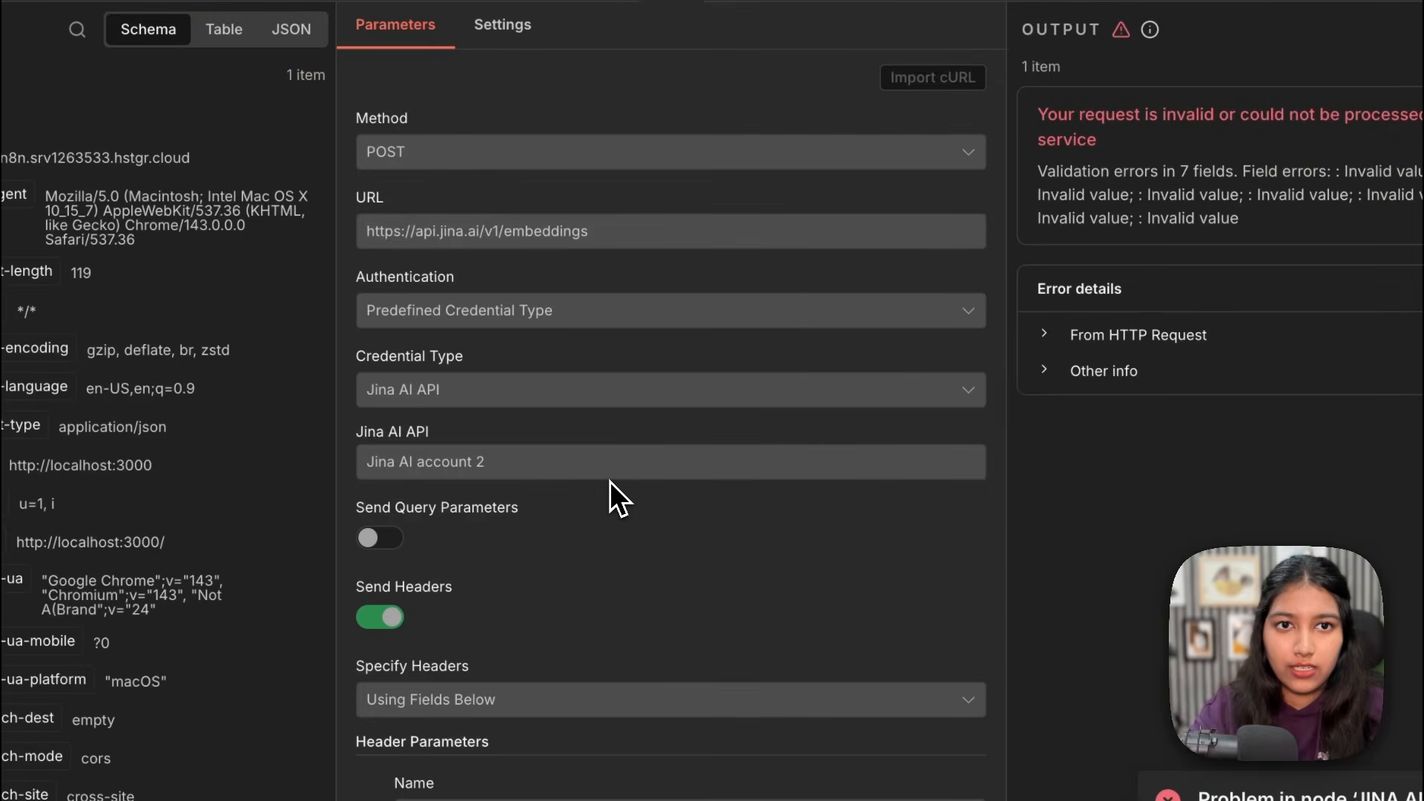
pyautogui.moveTo(1040, 201); pyautogui.dragTo(1146, 306)
pyautogui.click(1167, 326)
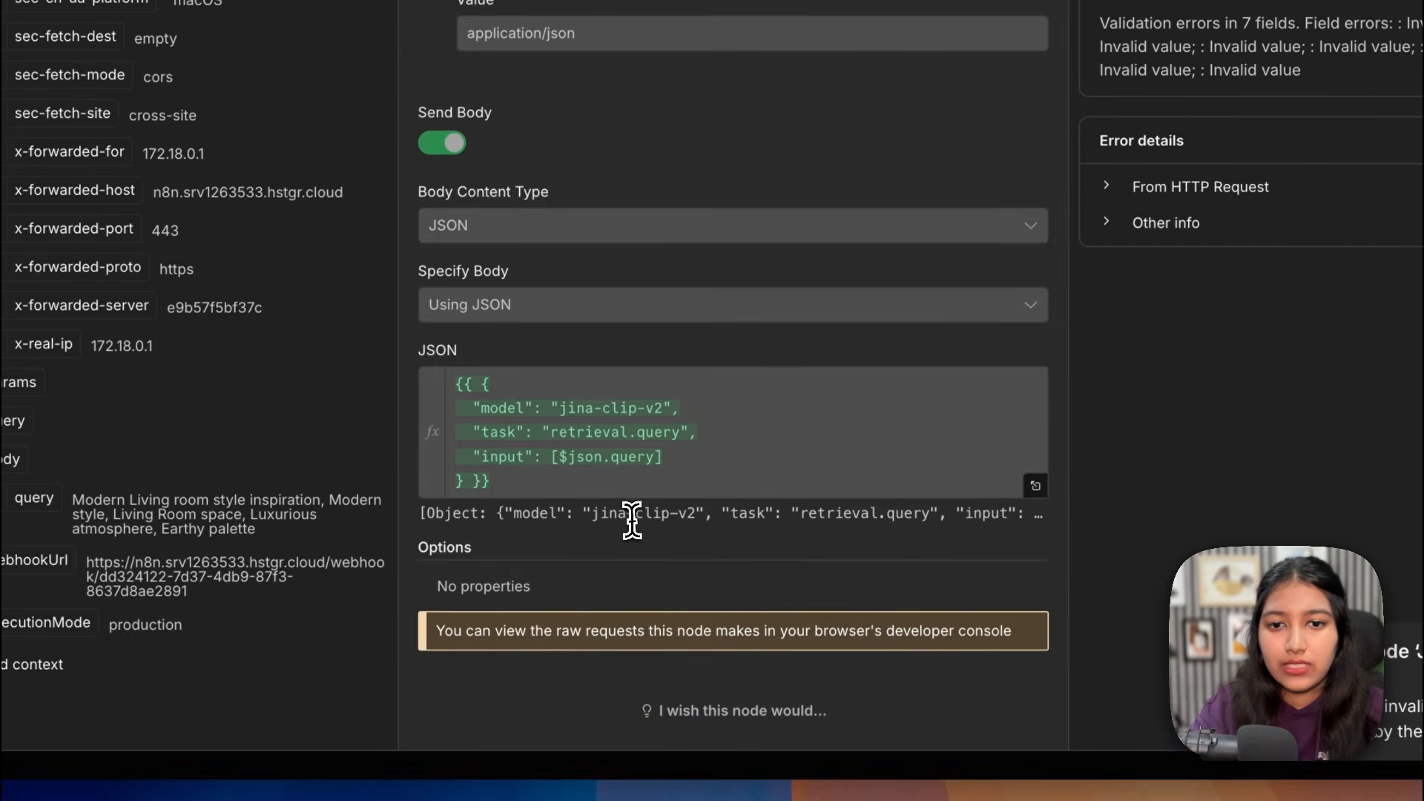
pyautogui.moveTo(634, 512); pyautogui.dragTo(966, 545)
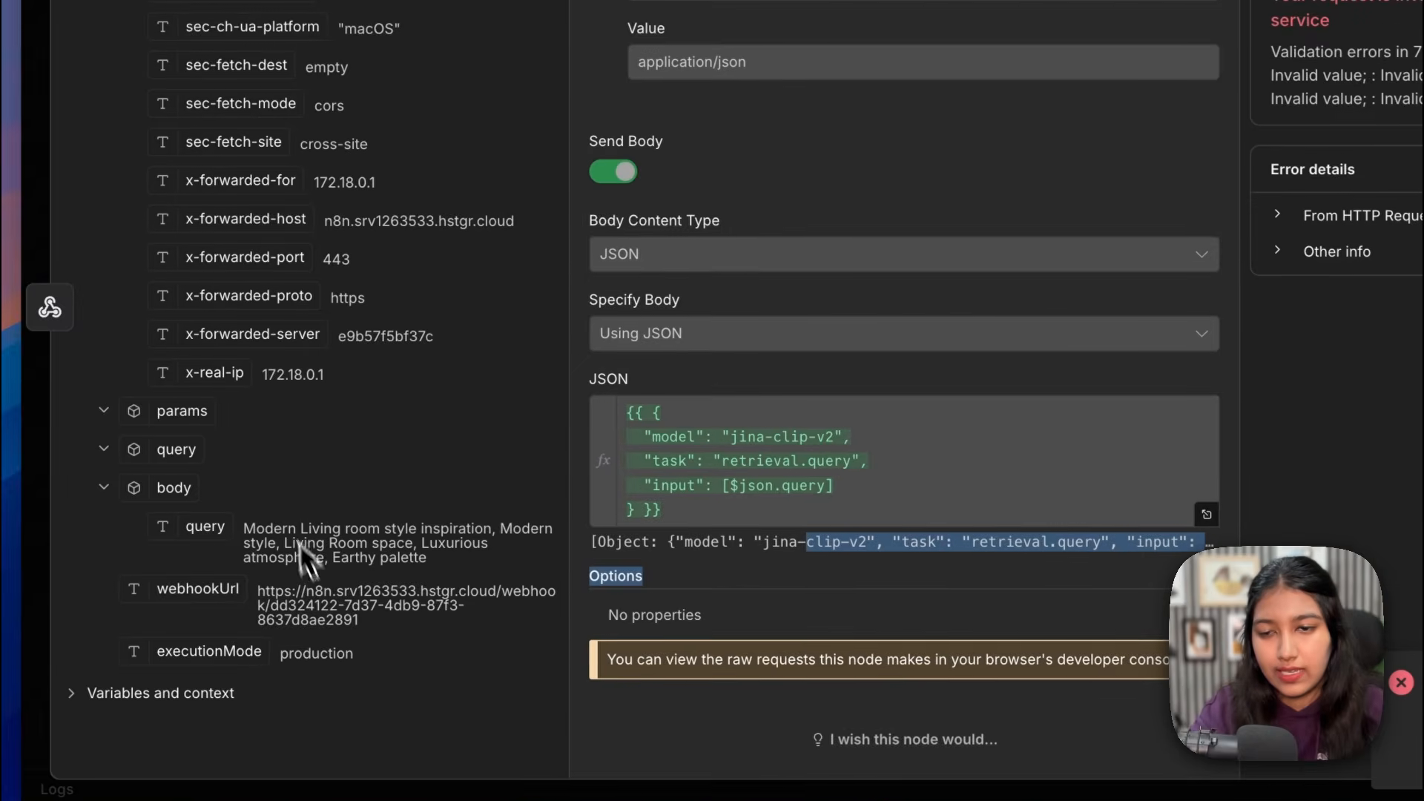
pyautogui.press('Escape')
# Step: Change the input value in the JINA AI - QUERY node's JSON body to [$json.body.query] and publish the workflow
pyautogui.doubleClick(528, 544)
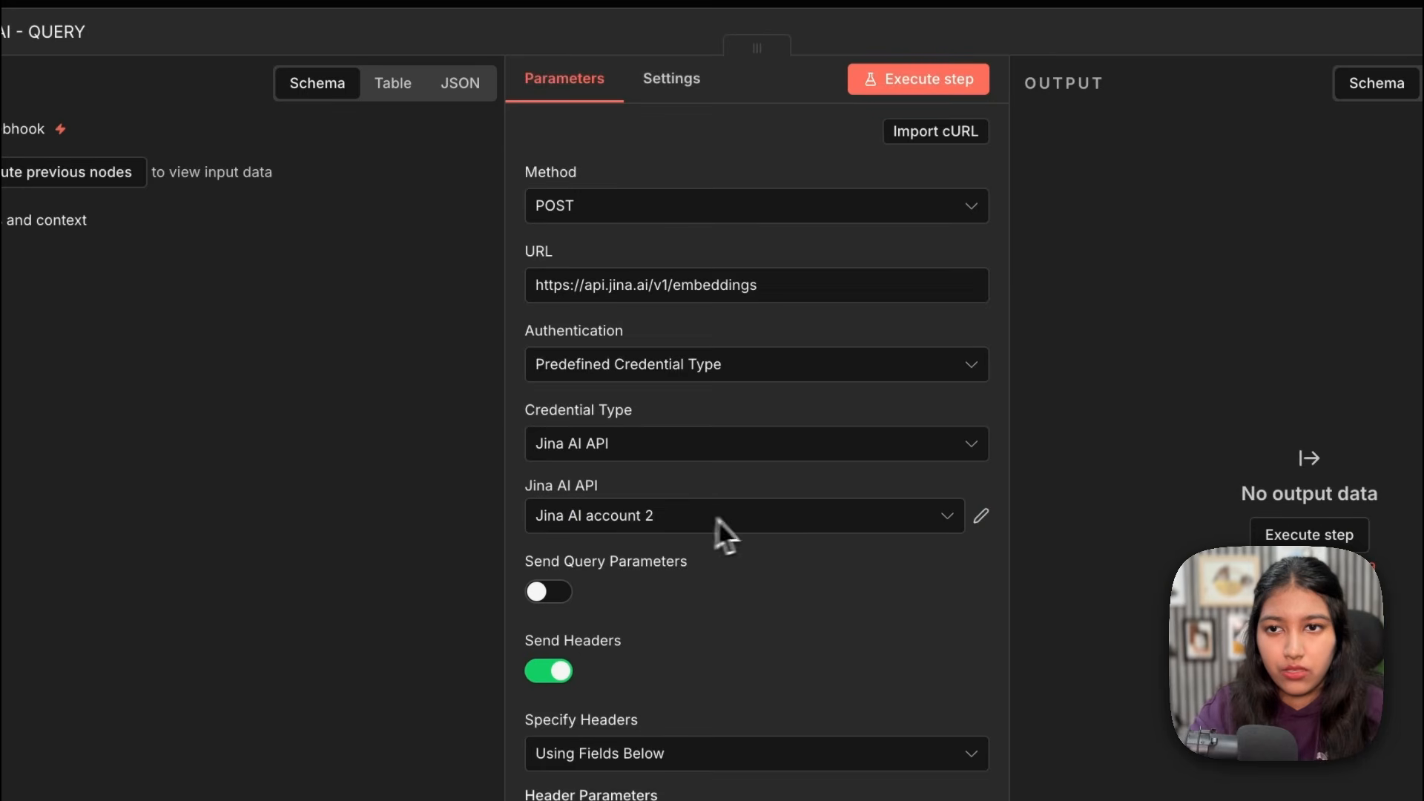
pyautogui.scroll(-10, 715, 534)
pyautogui.click(718, 477)
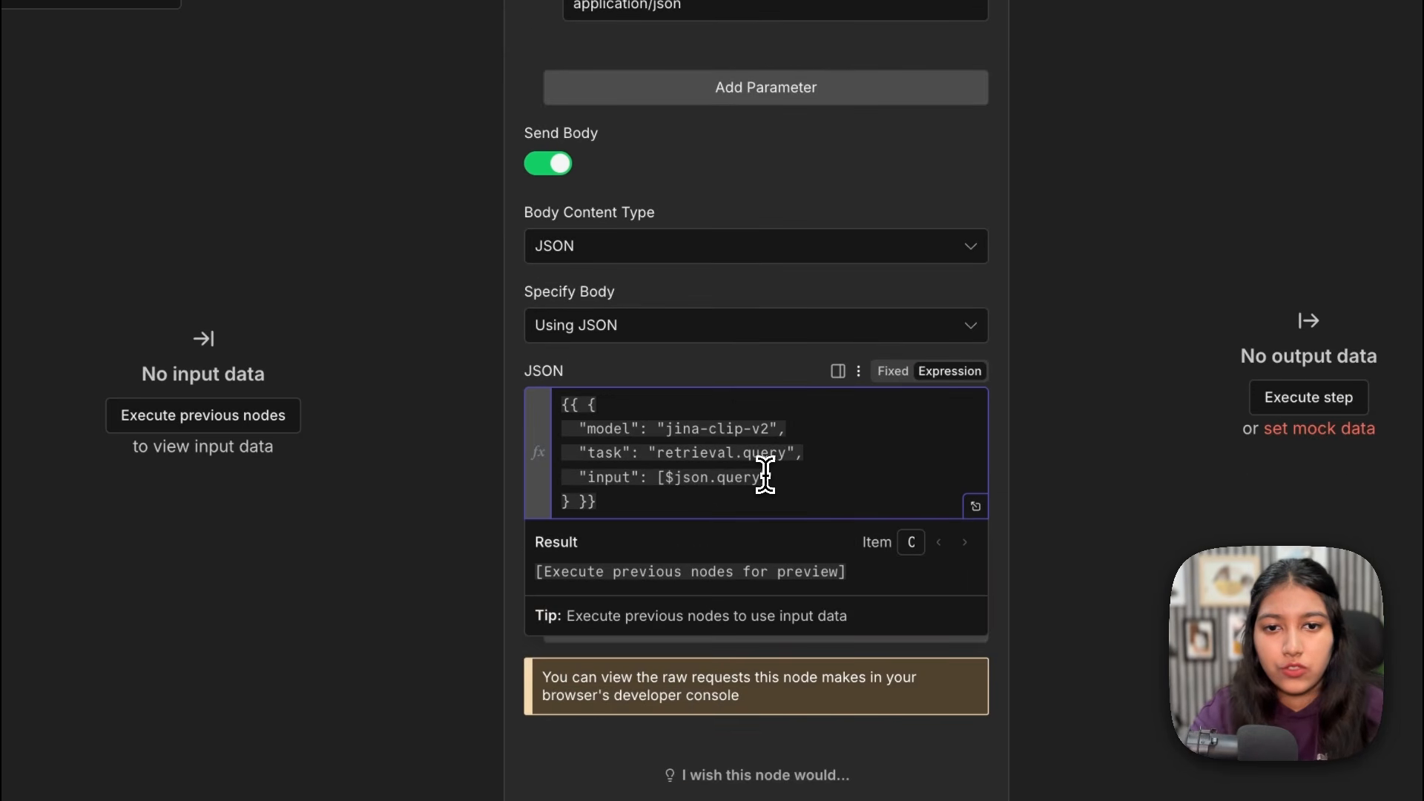
pyautogui.write('bo')
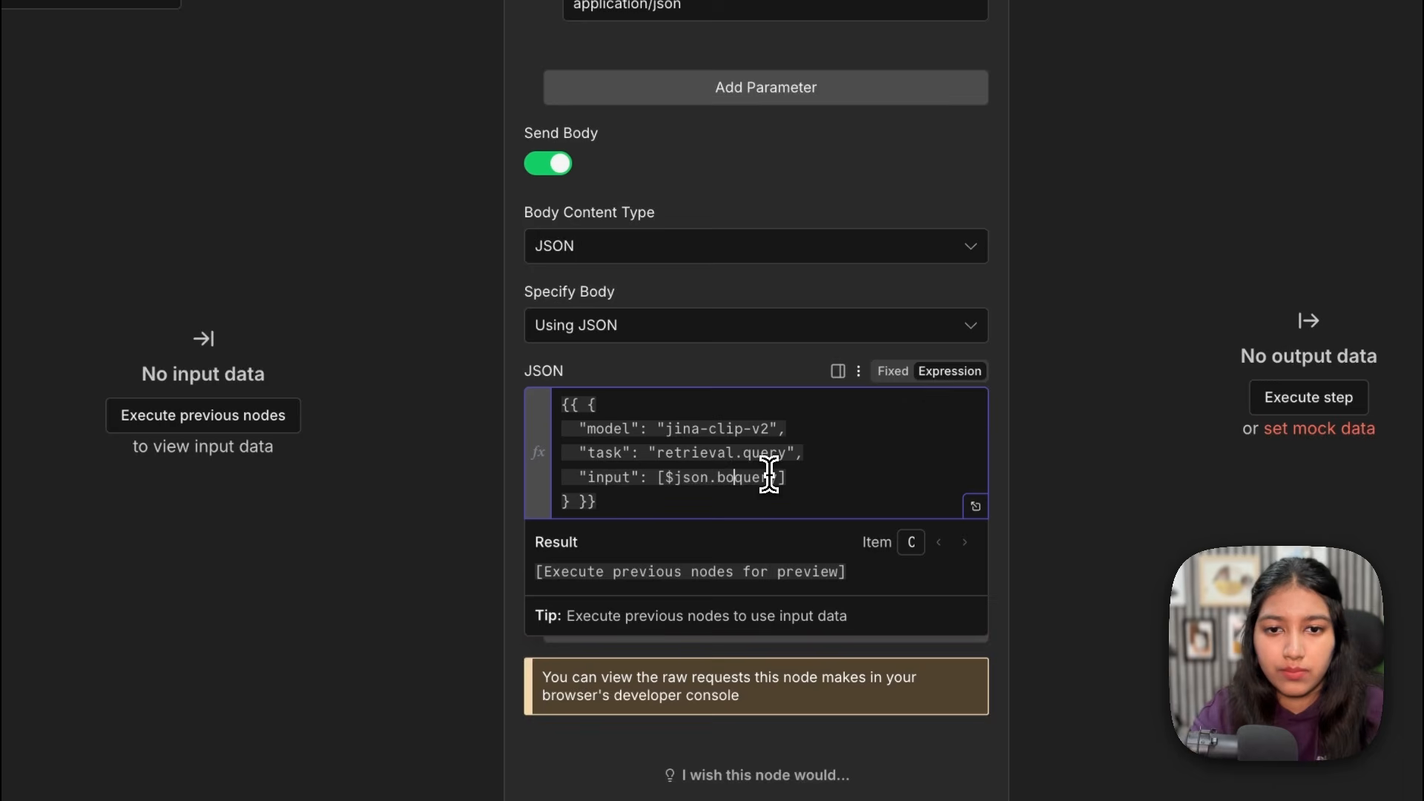
pyautogui.write('dy.')
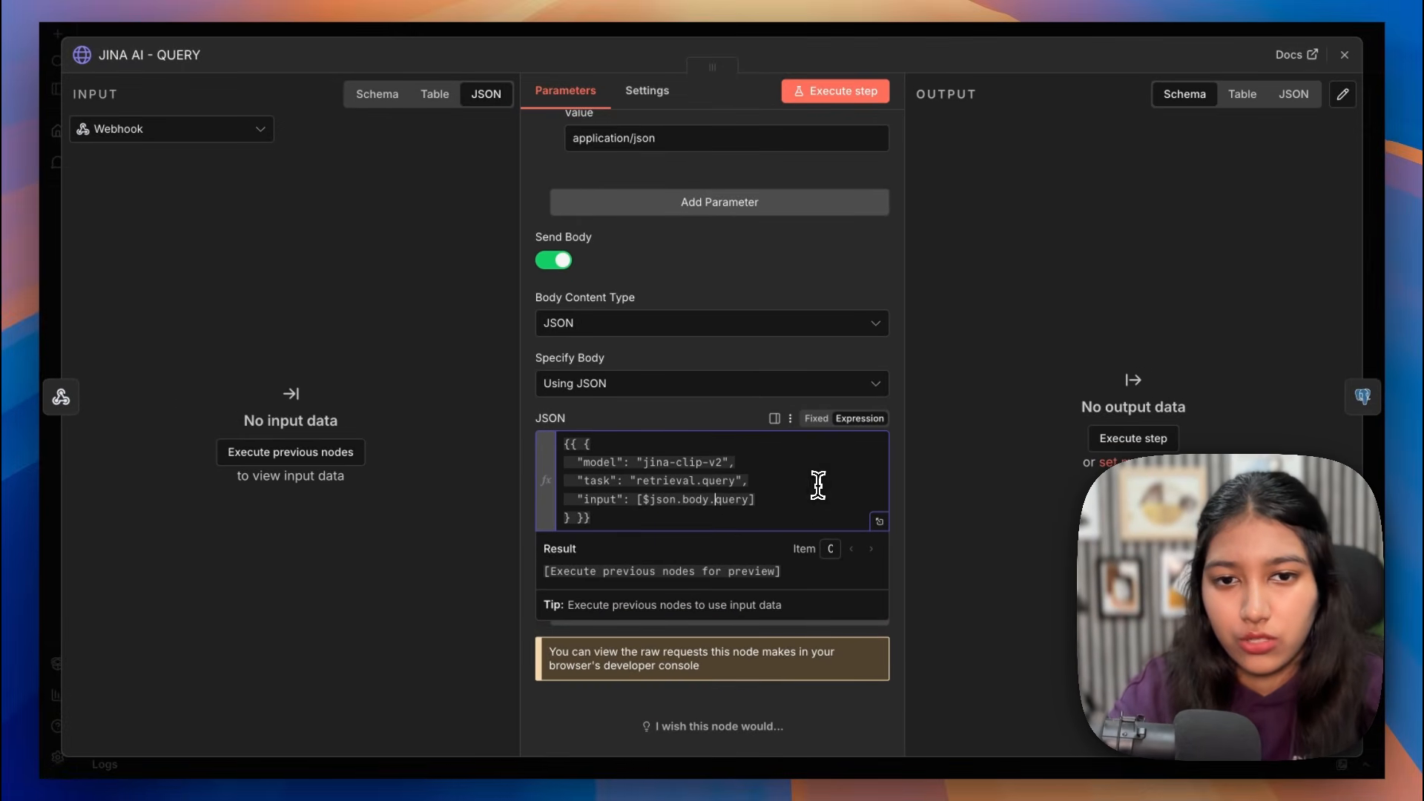
pyautogui.press('Escape')
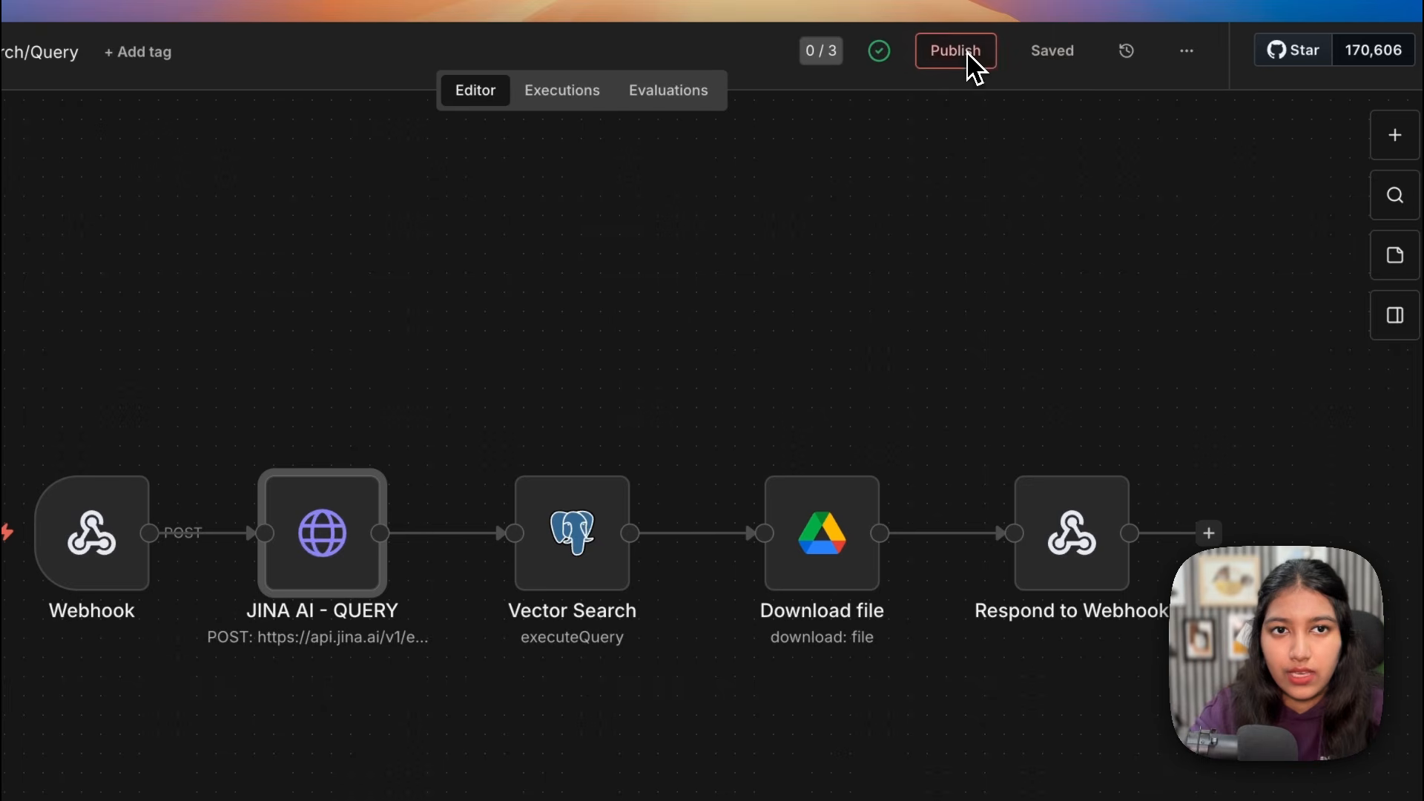
pyautogui.click(969, 55)
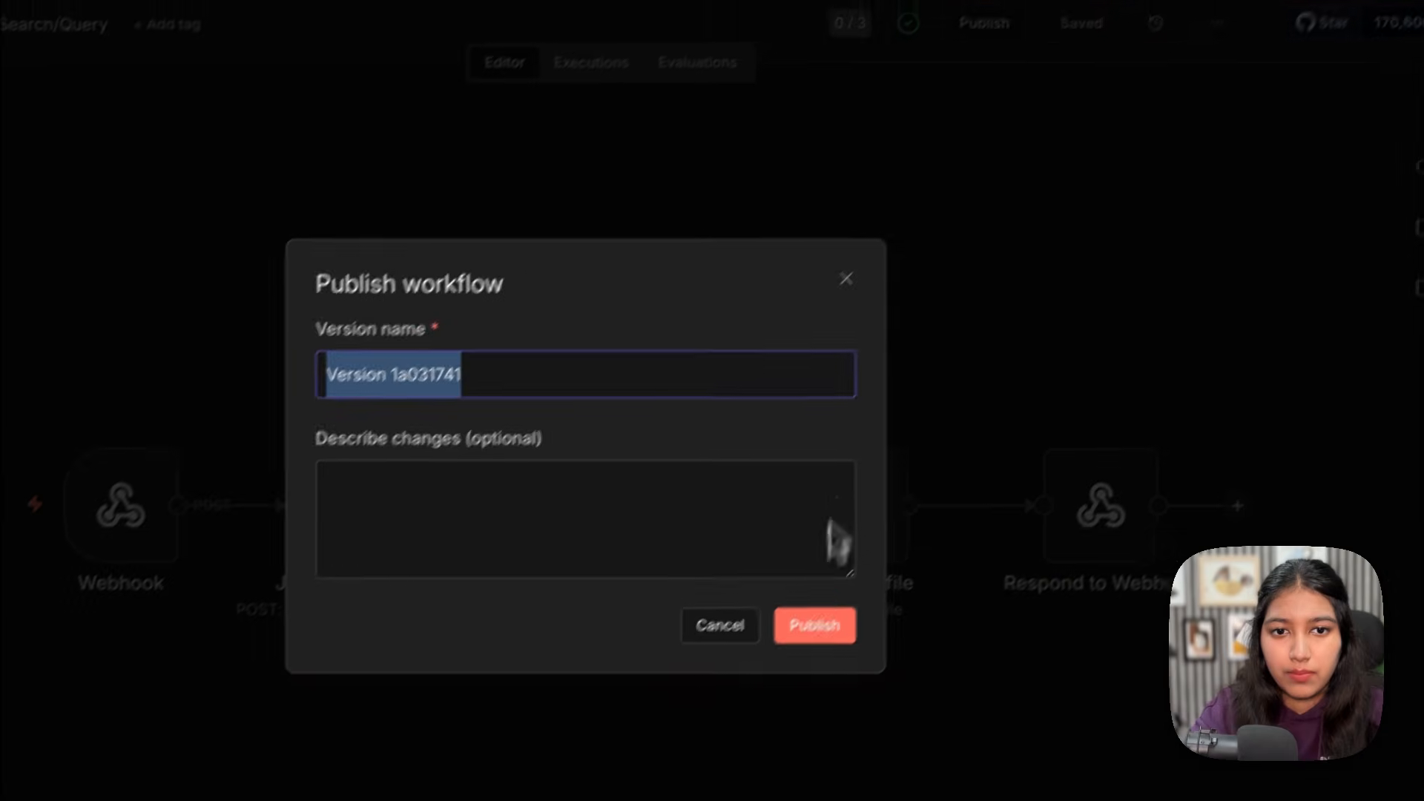
pyautogui.click(834, 592)
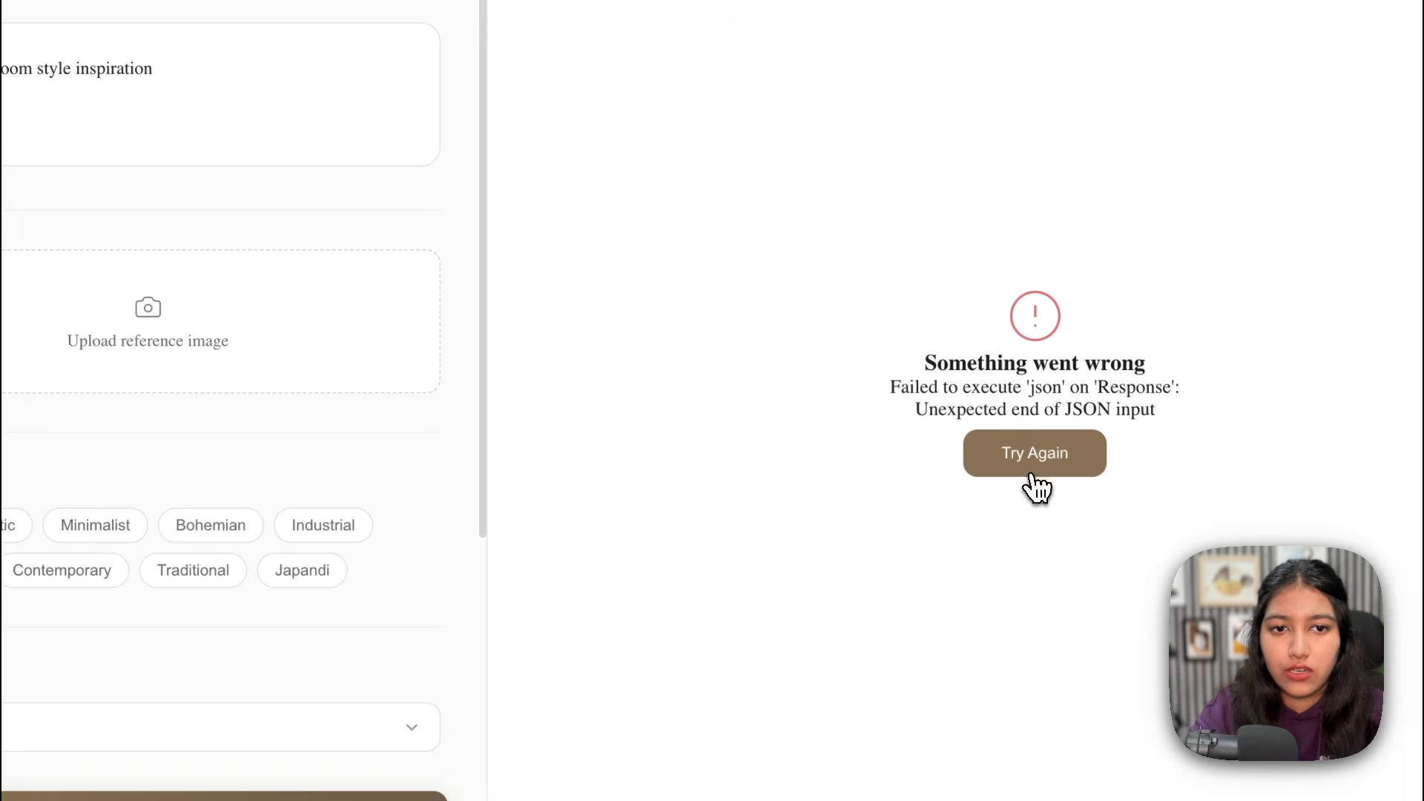
# Step: Retry the search in Style Finder with the query "modern kitchen inspo", Minimalist style, Luxurious atmosphere, Kitchen room type and Neutral color scheme
pyautogui.click(1035, 453)
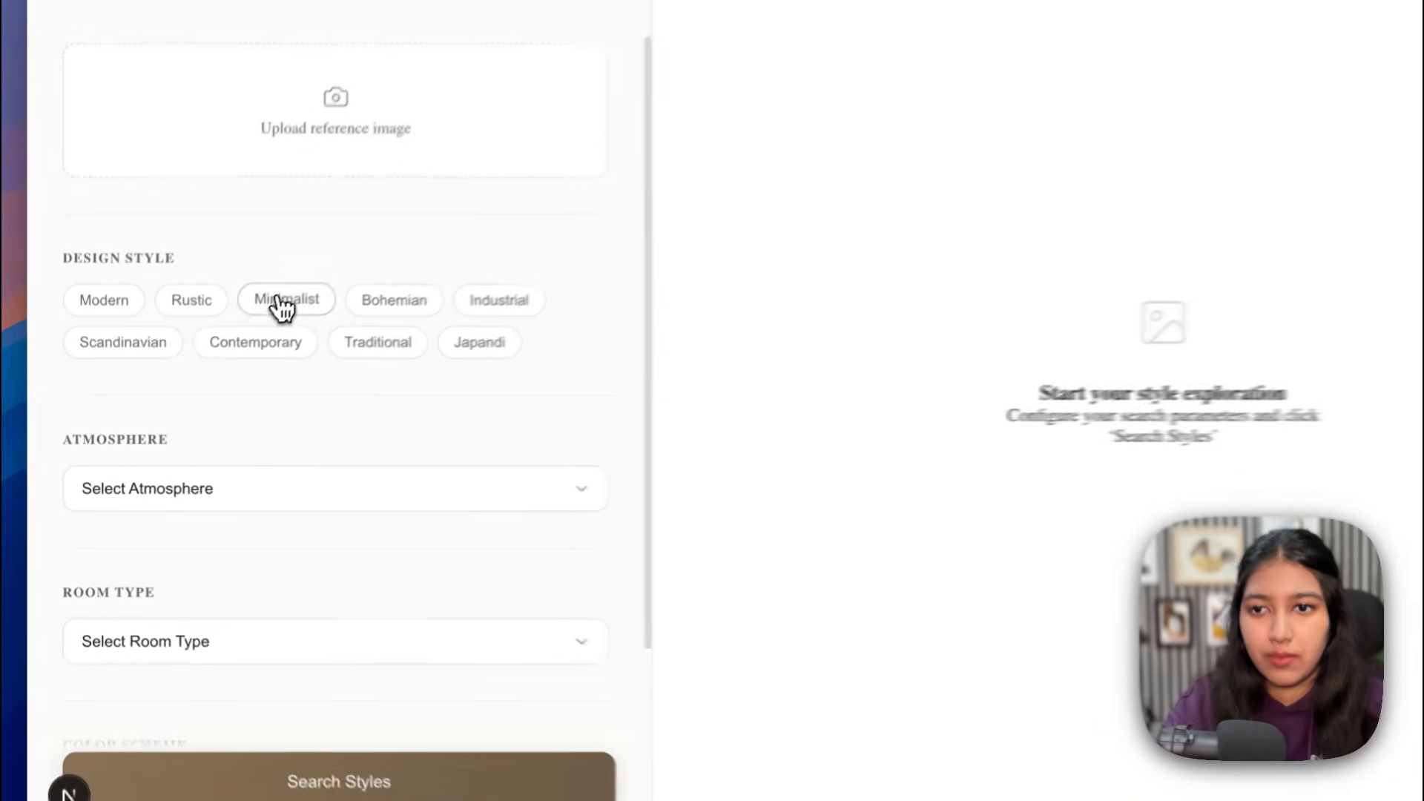
pyautogui.click(279, 304)
pyautogui.scroll(-5, 330, 379)
pyautogui.click(259, 213)
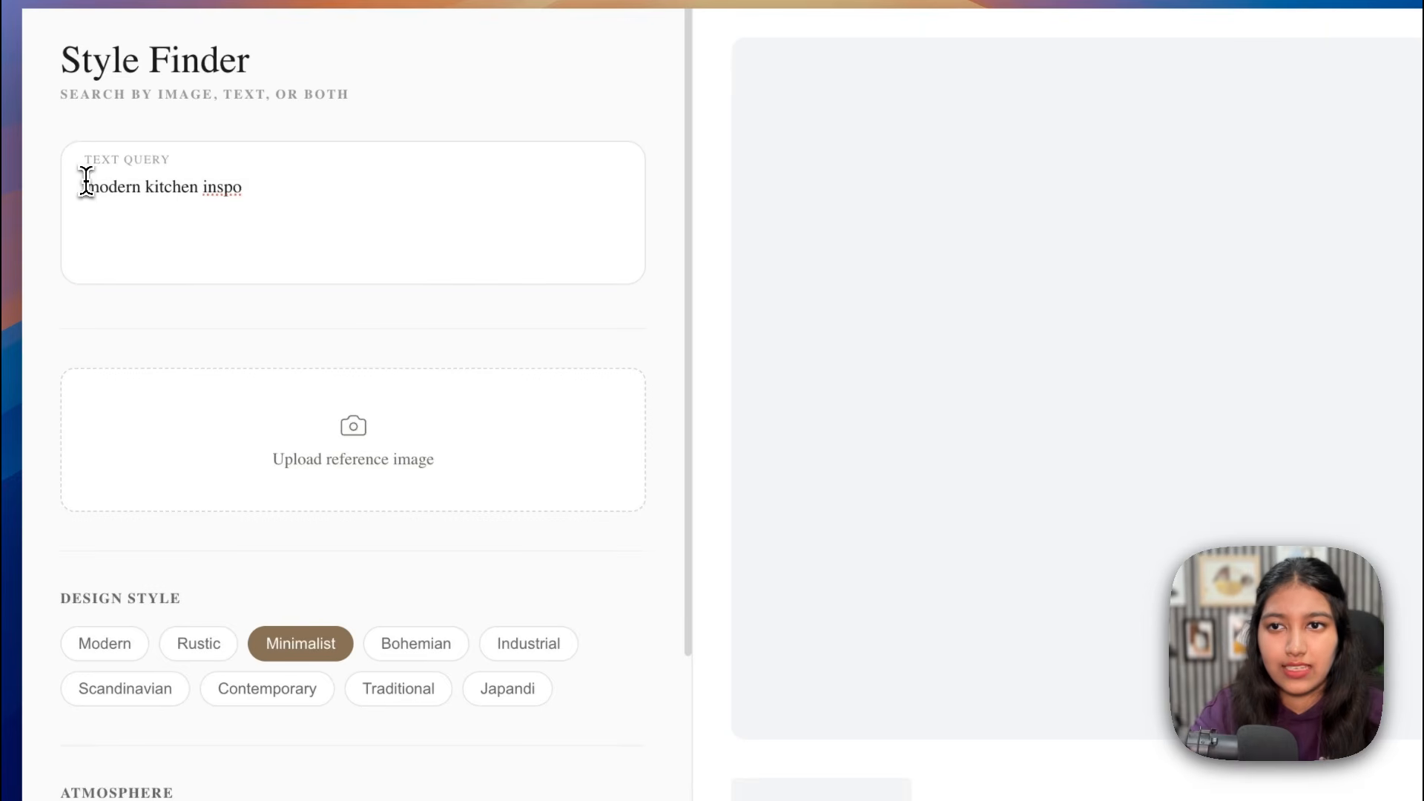
pyautogui.moveTo(86, 182); pyautogui.dragTo(278, 182)
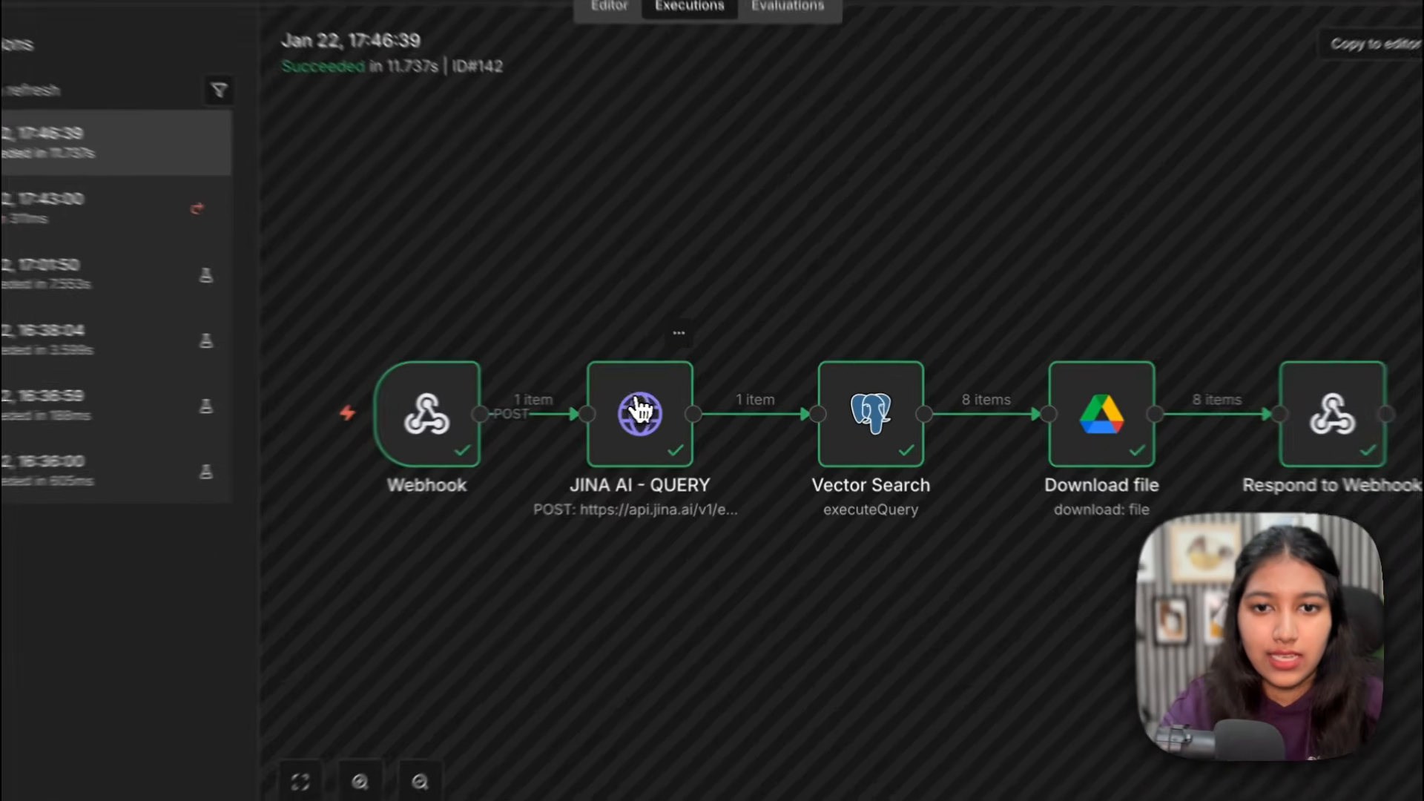
# Step: Inspect the JINA AI - QUERY node in the latest execution and read the resolved input text of its JSON expression
pyautogui.doubleClick(675, 411)
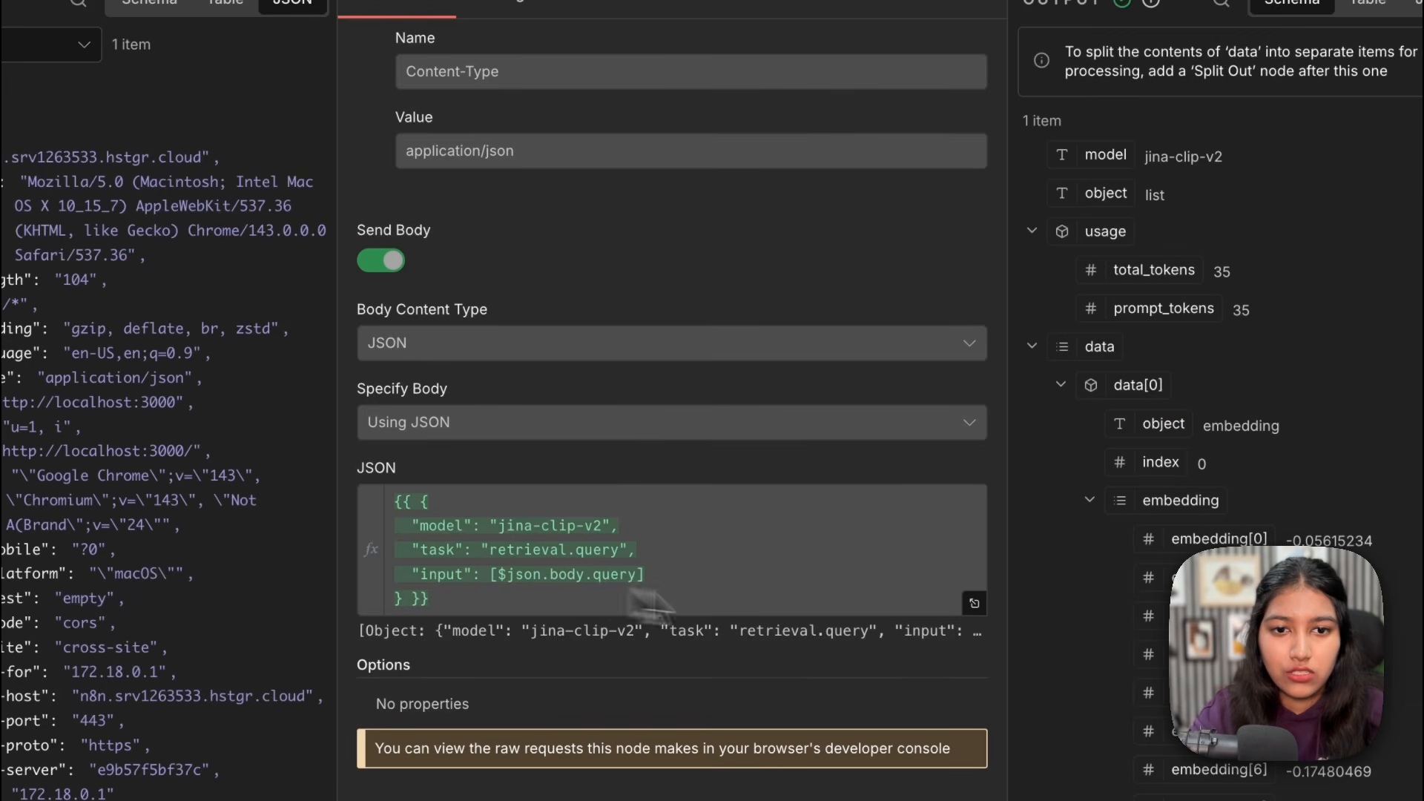
pyautogui.click(974, 603)
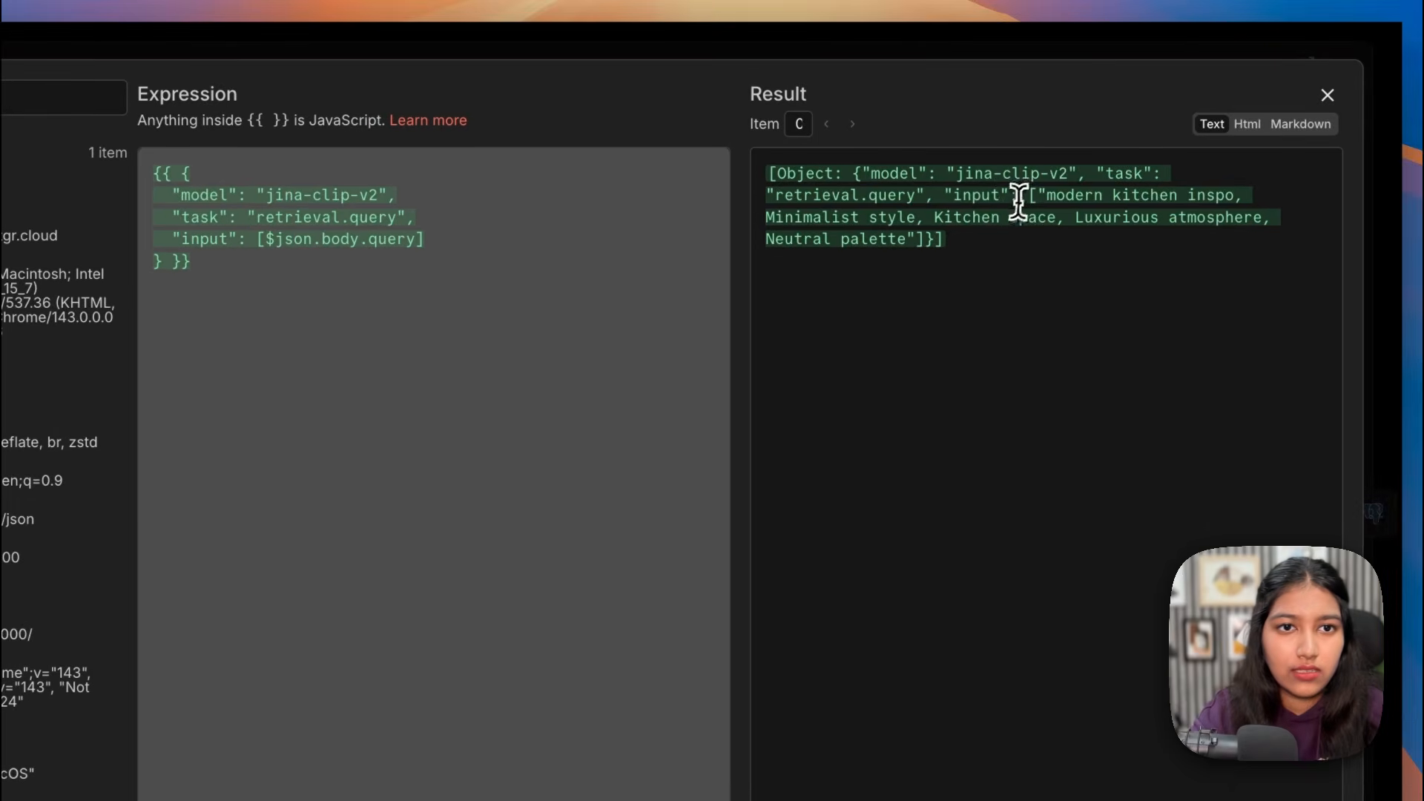
pyautogui.moveTo(1046, 195); pyautogui.dragTo(911, 239)
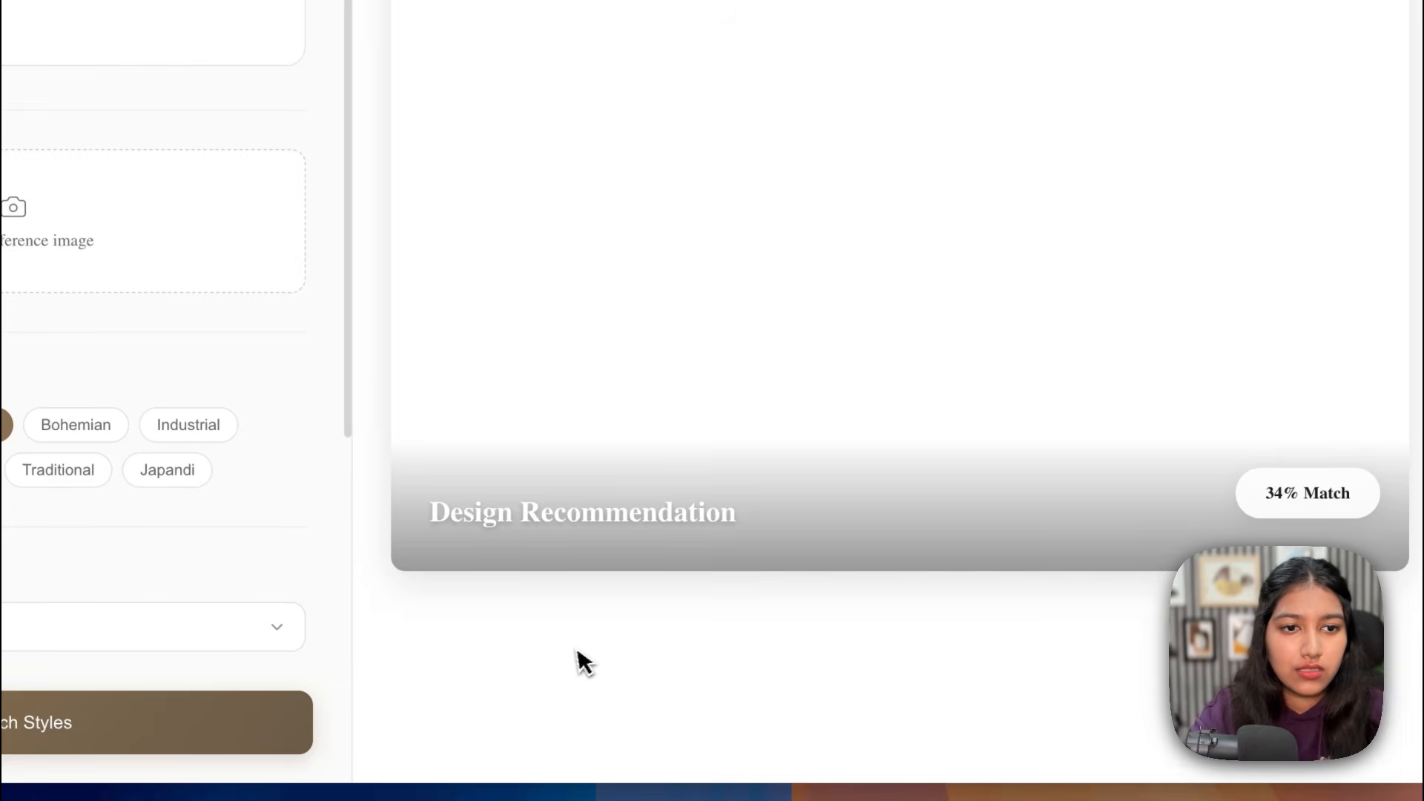
# Step: Replace the old error draft and attachment in Antigravity's agent prompt with a screenshot of the blank result and a message starting "The image"
pyautogui.press('super+shift+5')
pyautogui.press('Escape')
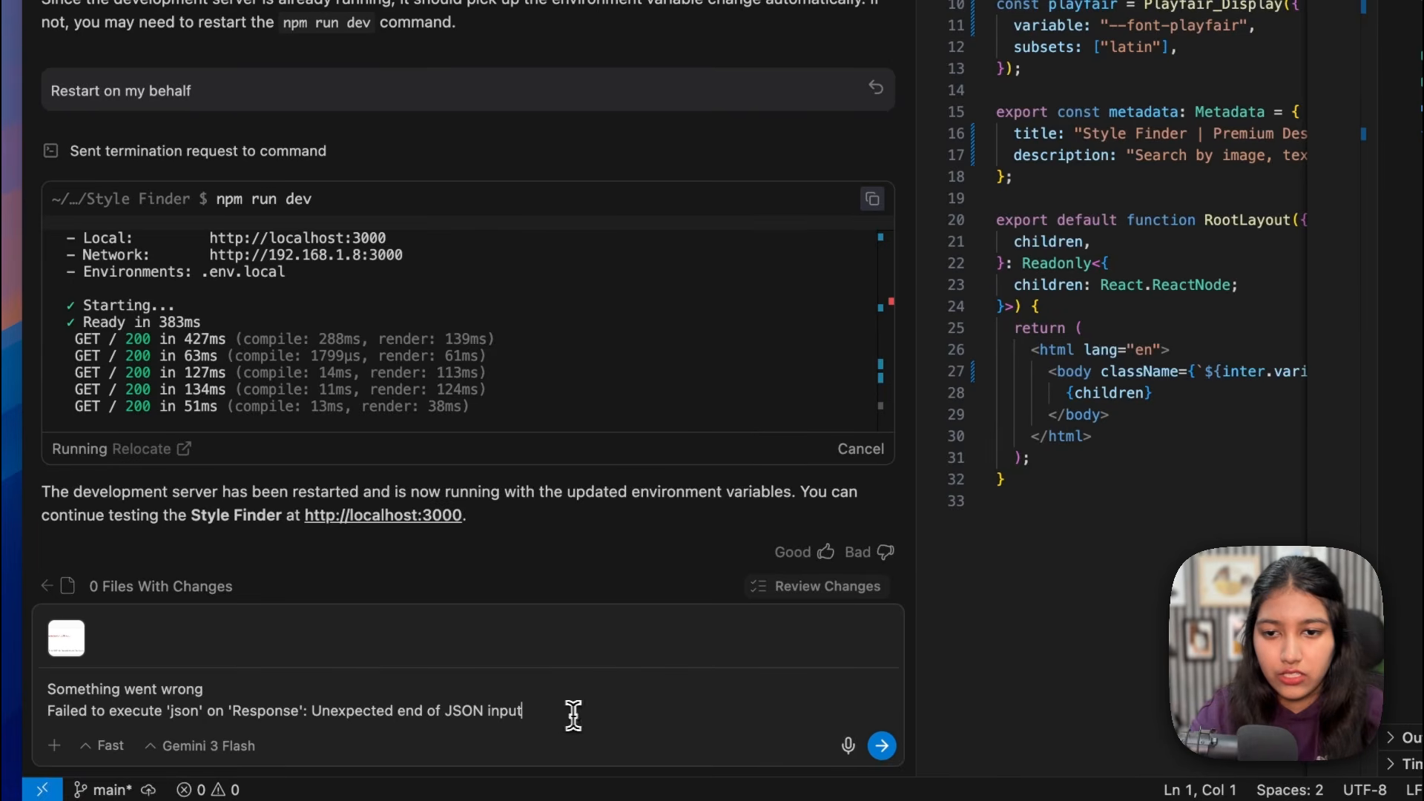
pyautogui.moveTo(573, 715); pyautogui.dragTo(115, 647)
pyautogui.press('BackSpace')
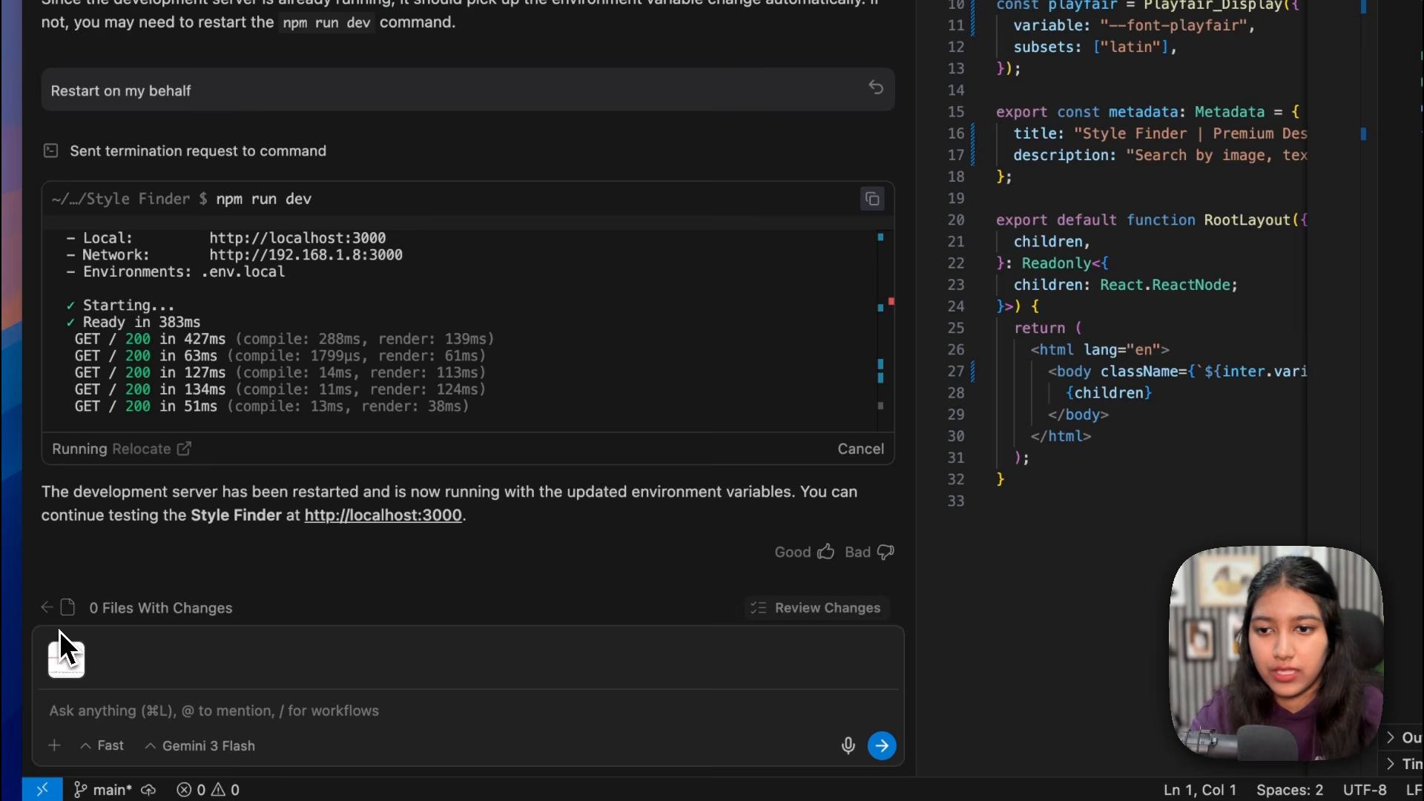
pyautogui.click(61, 634)
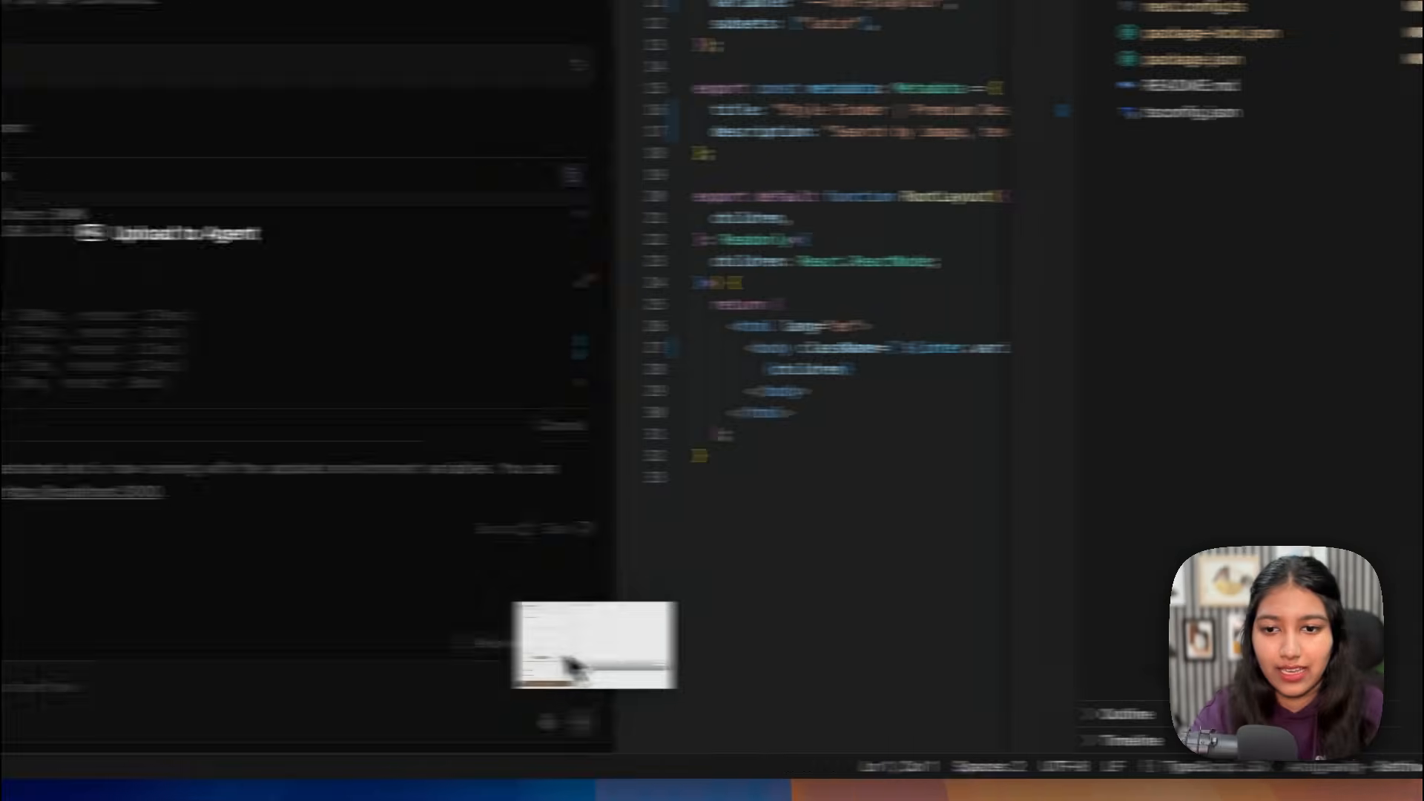
pyautogui.moveTo(564, 656); pyautogui.dragTo(430, 695)
pyautogui.write('T')
pyautogui.write('he image')
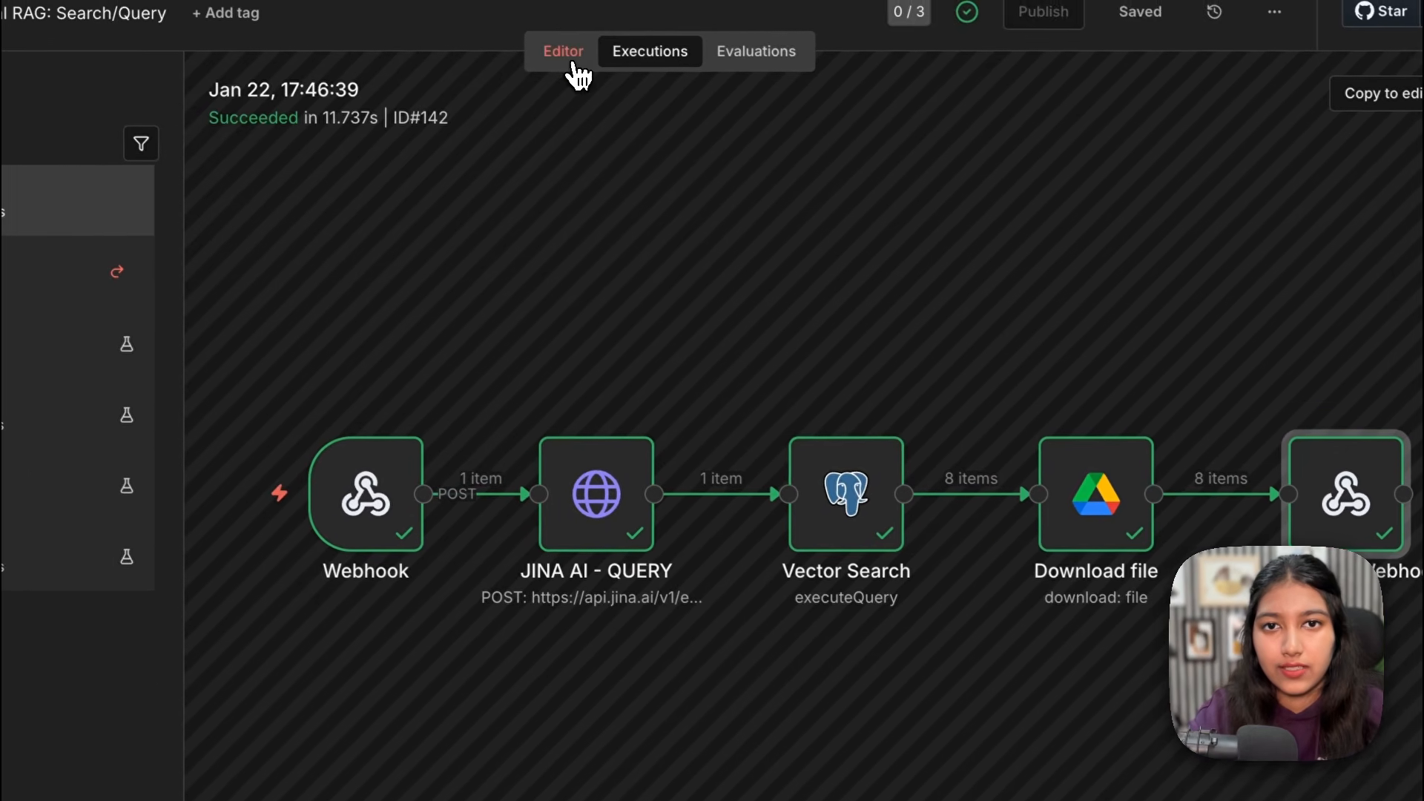
# Step: Insert an Aggregate node between Download file and Respond to Webhook in the n8n workflow, with id as its input field
pyautogui.click(577, 74)
pyautogui.click(1015, 498)
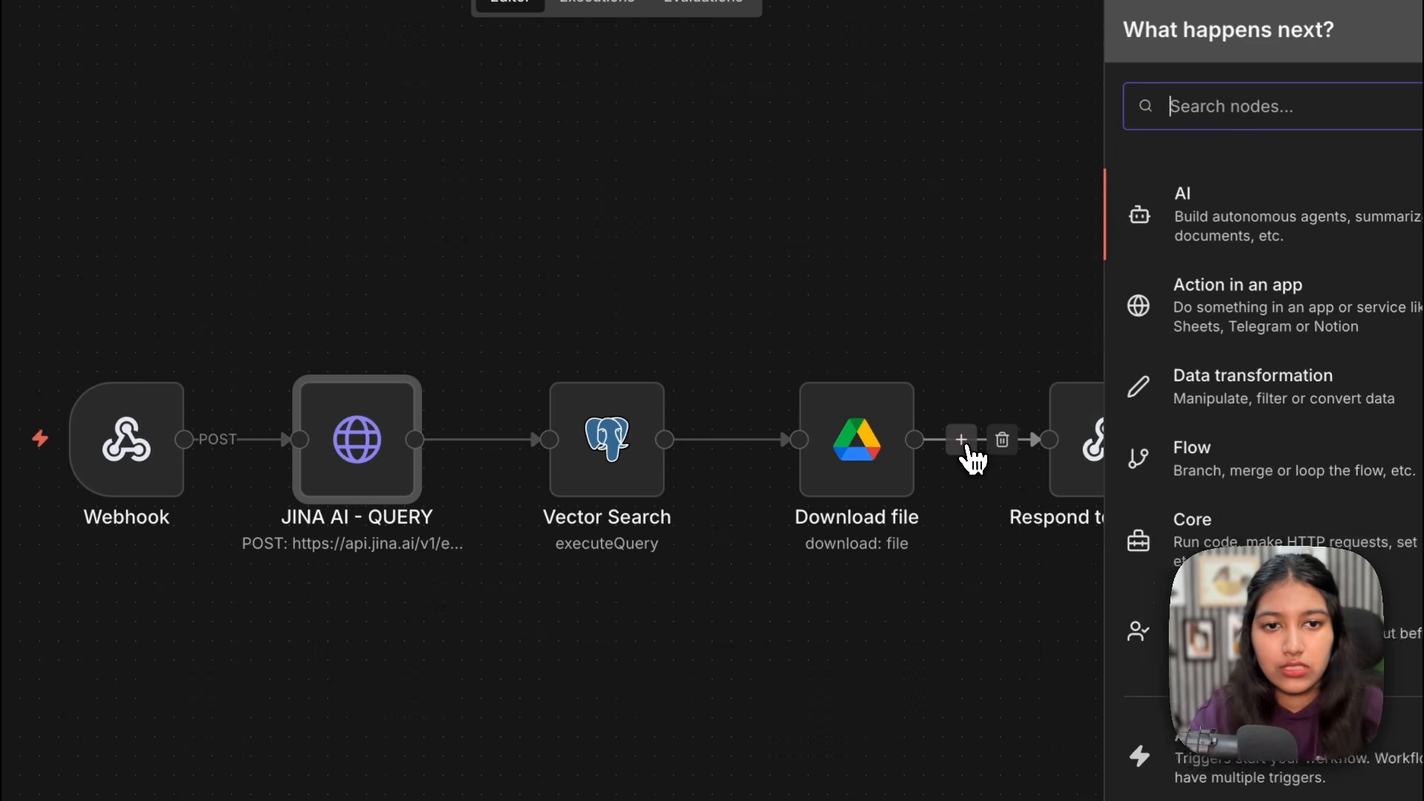
pyautogui.write('aggr')
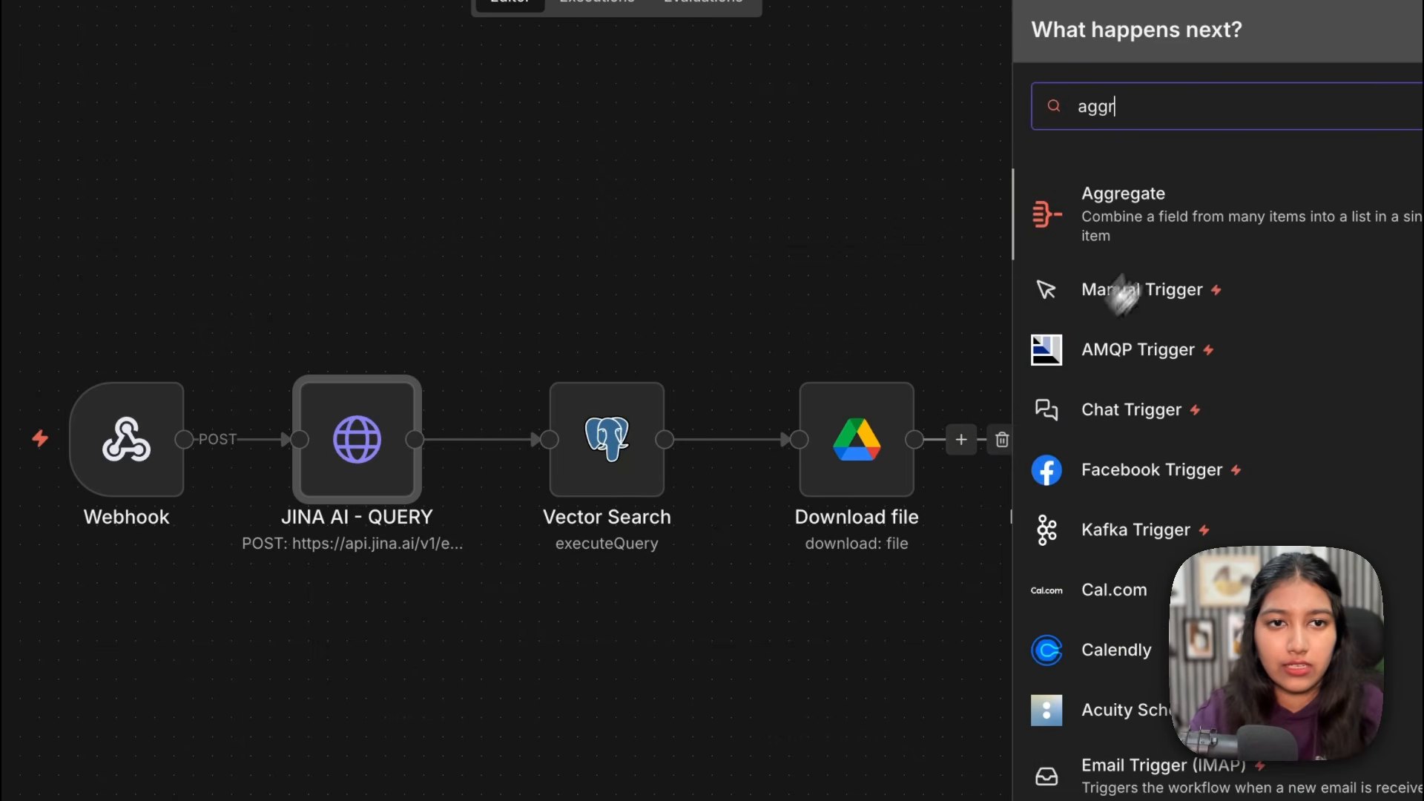
pyautogui.click(1197, 210)
pyautogui.moveTo(148, 240); pyautogui.dragTo(772, 296)
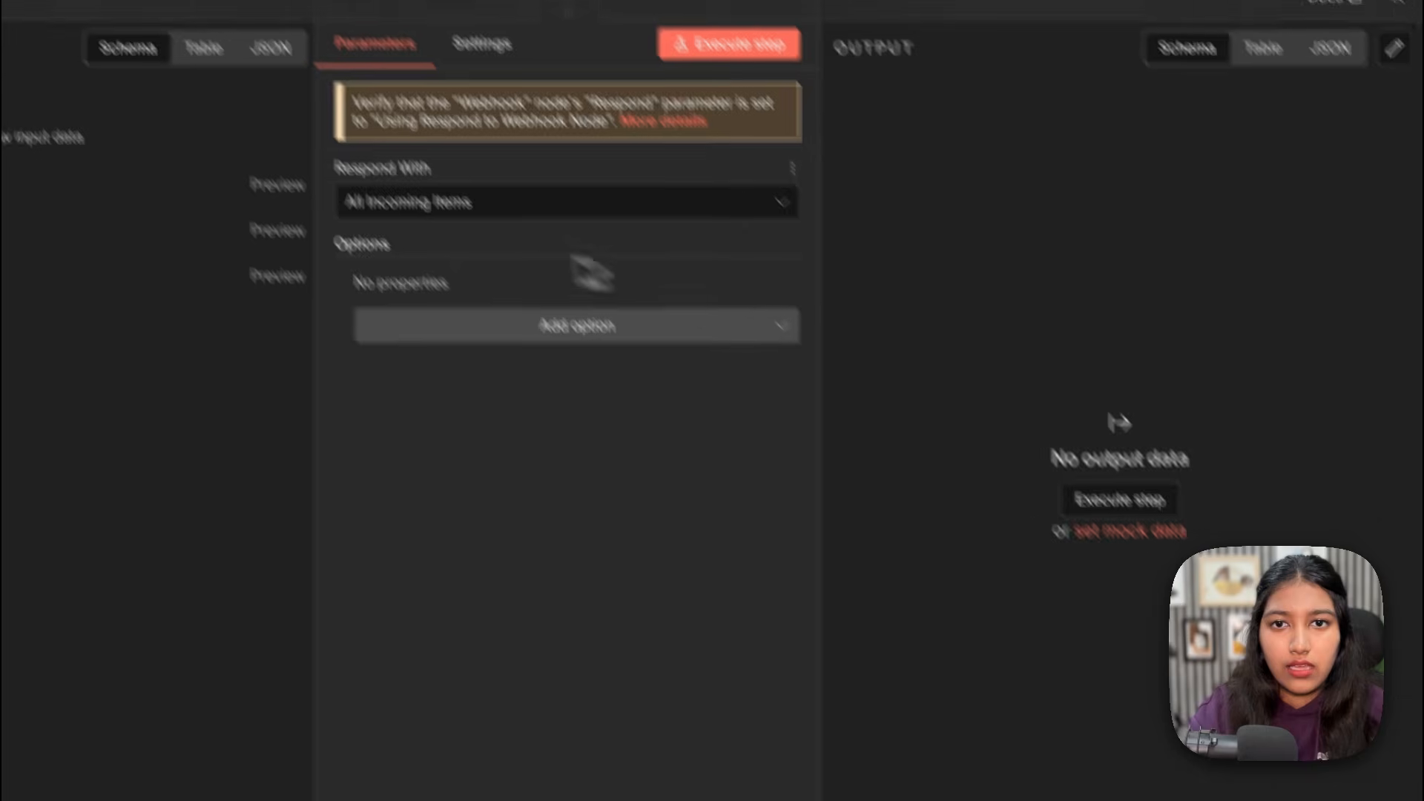
# Step: Keep the Respond to Webhook node set to All Incoming Items and publish the updated workflow
pyautogui.click(497, 267)
pyautogui.click(524, 317)
pyautogui.click(559, 269)
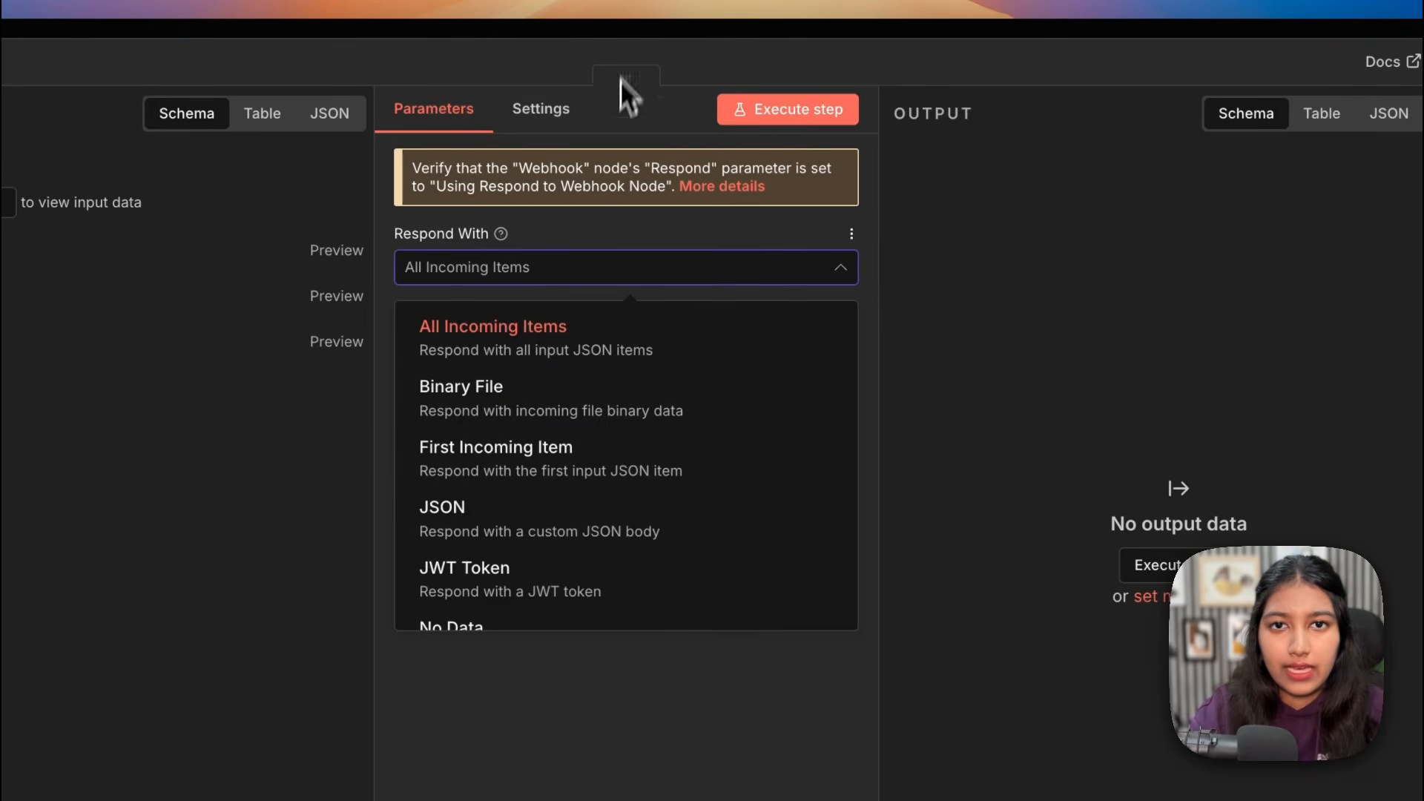
pyautogui.press('Escape')
pyautogui.press('Escape')
pyautogui.click(1031, 59)
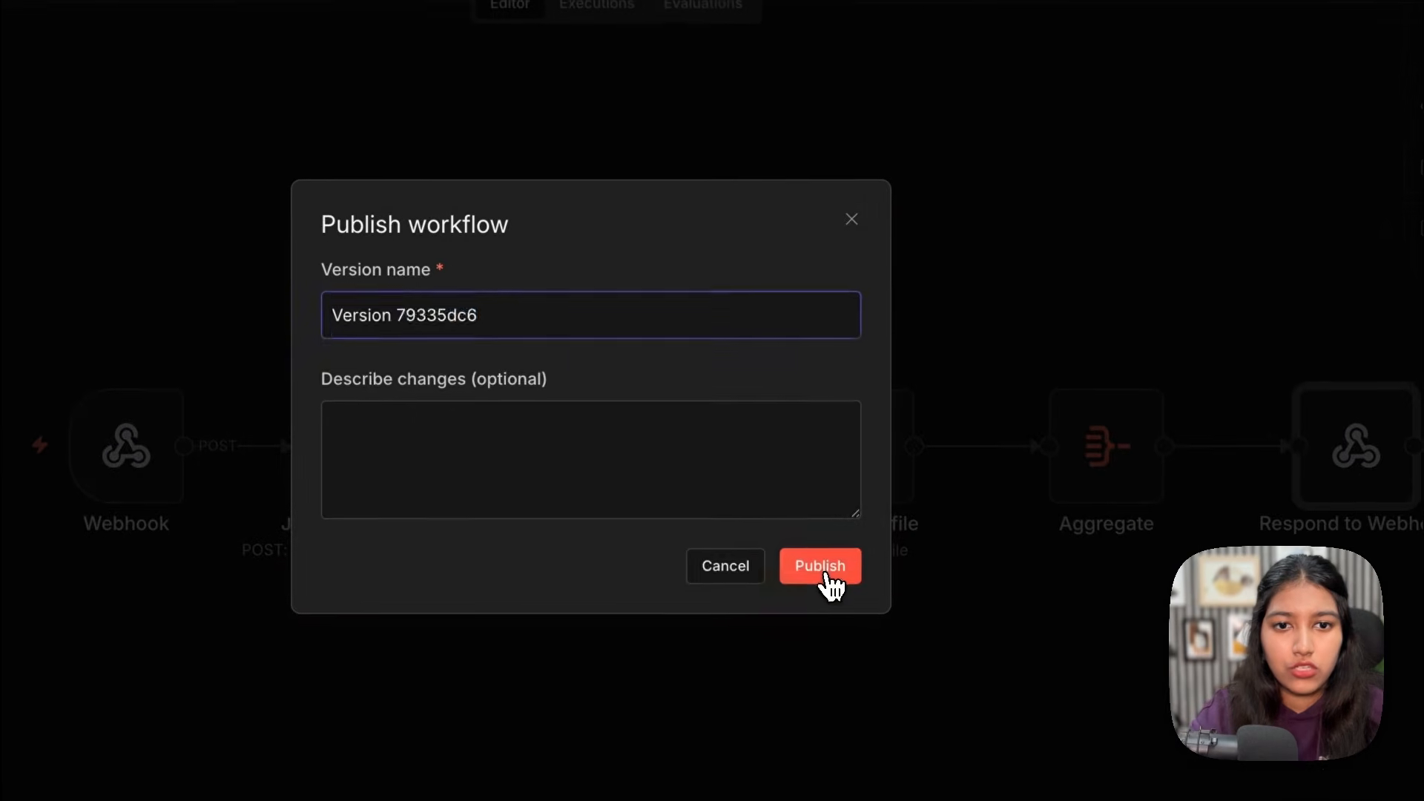
pyautogui.click(856, 652)
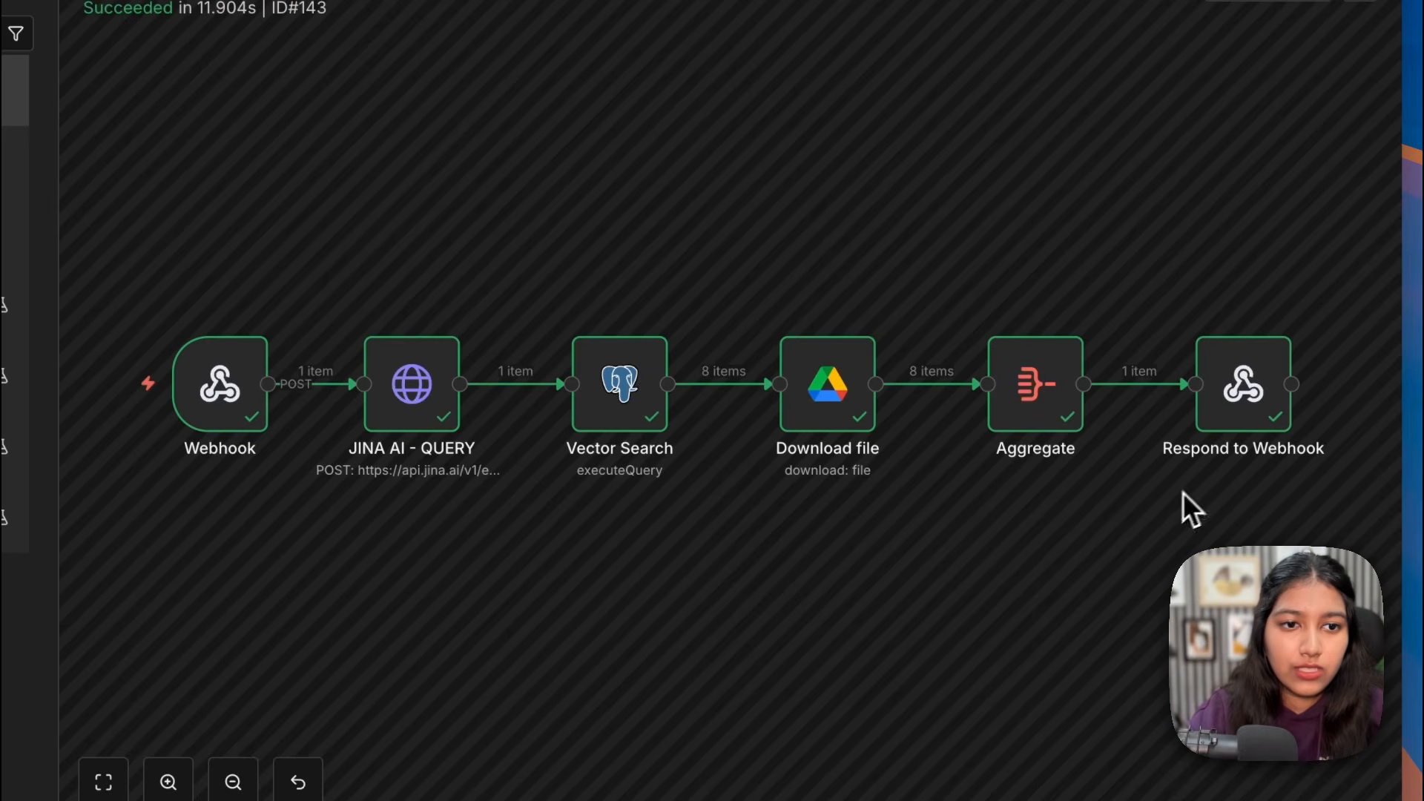
# Step: Review the Respond to Webhook output in the latest execution and try content as the Aggregate node's input field name
pyautogui.doubleClick(1229, 422)
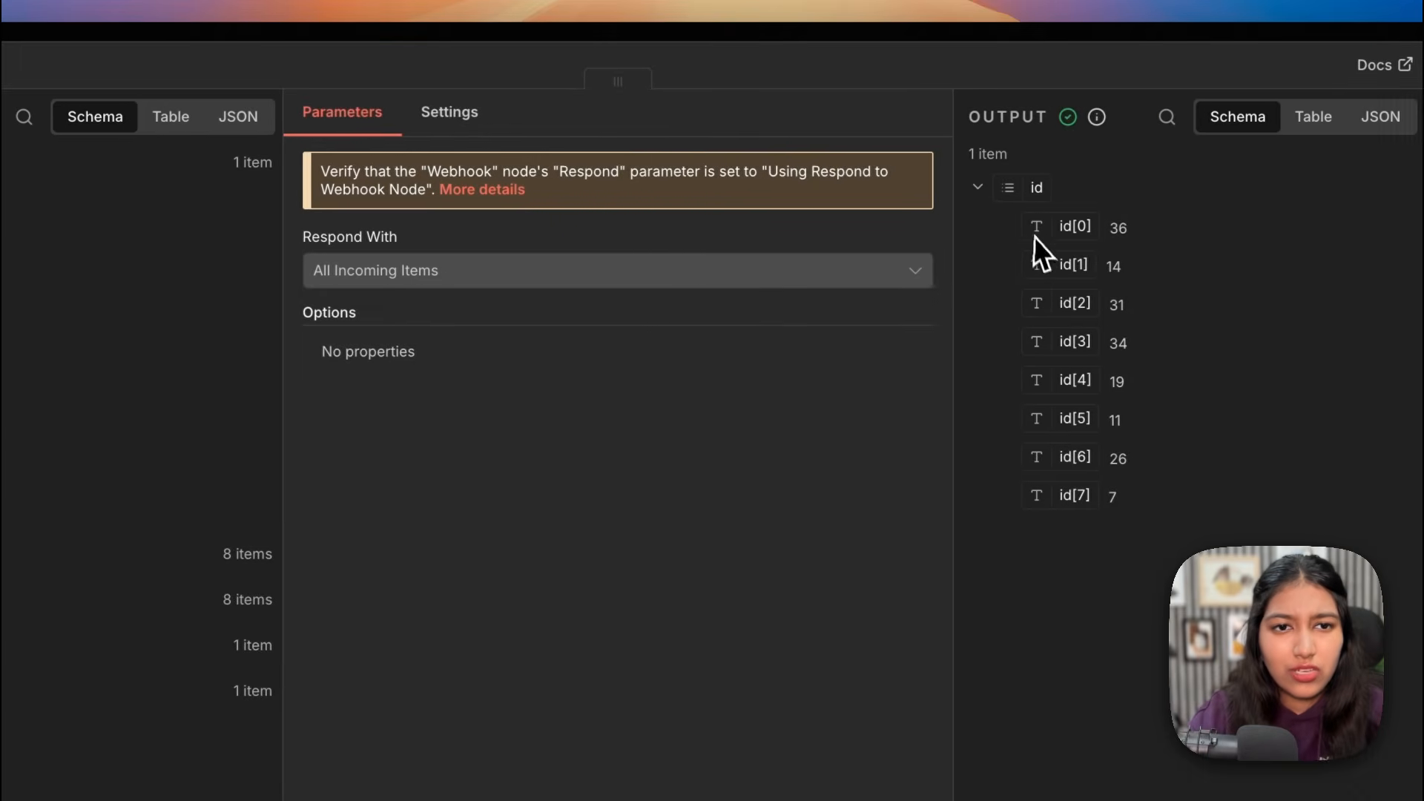
pyautogui.moveTo(1034, 237); pyautogui.dragTo(1128, 509)
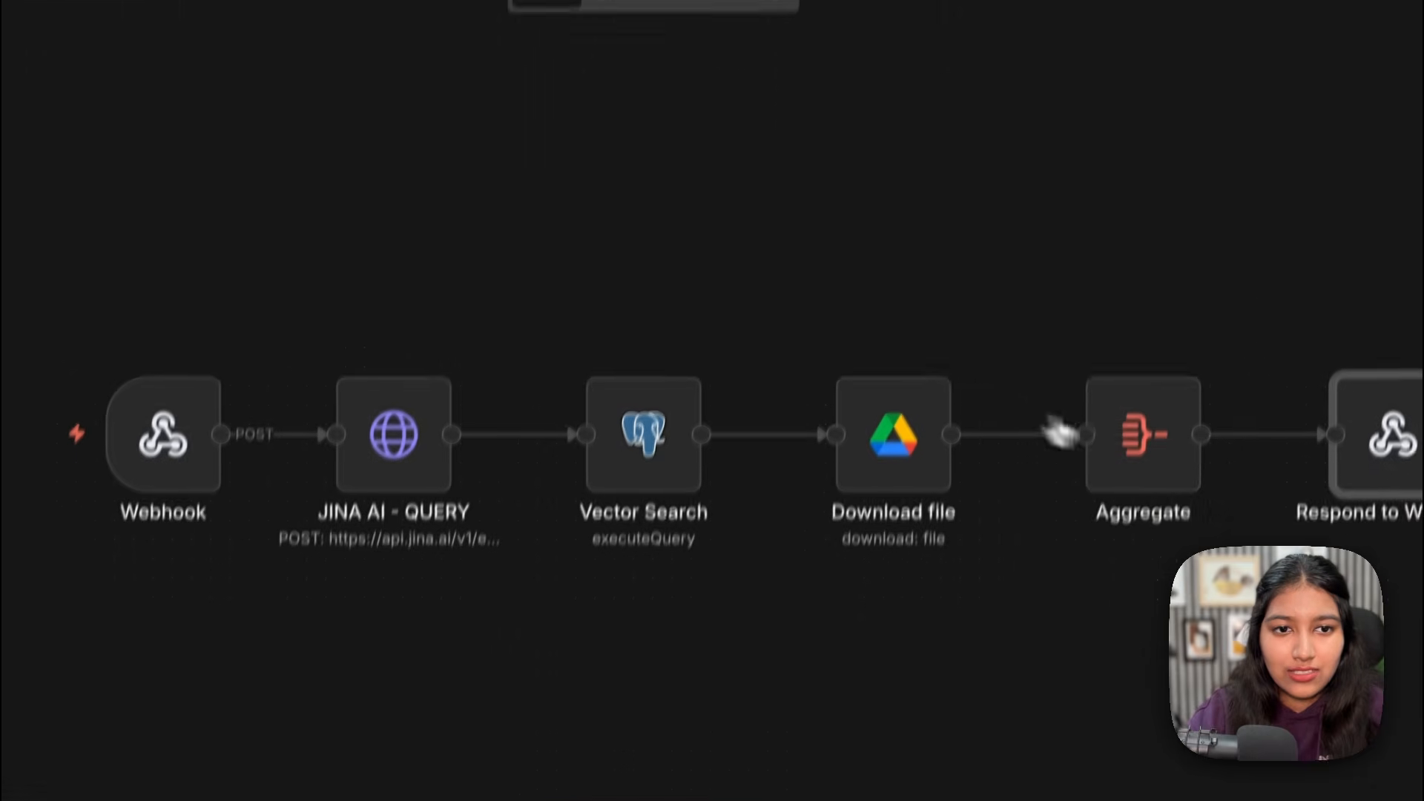
pyautogui.doubleClick(1139, 460)
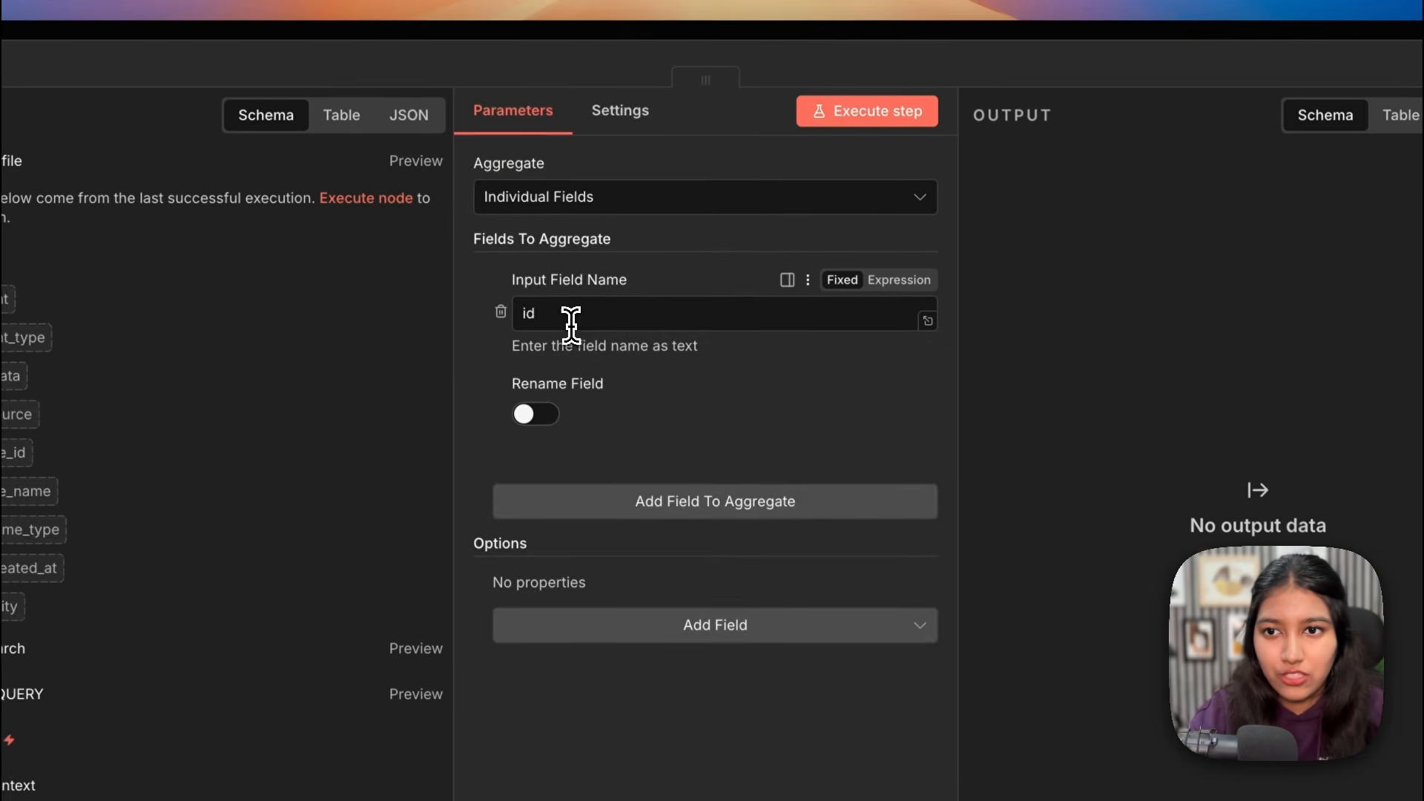
pyautogui.write('content')
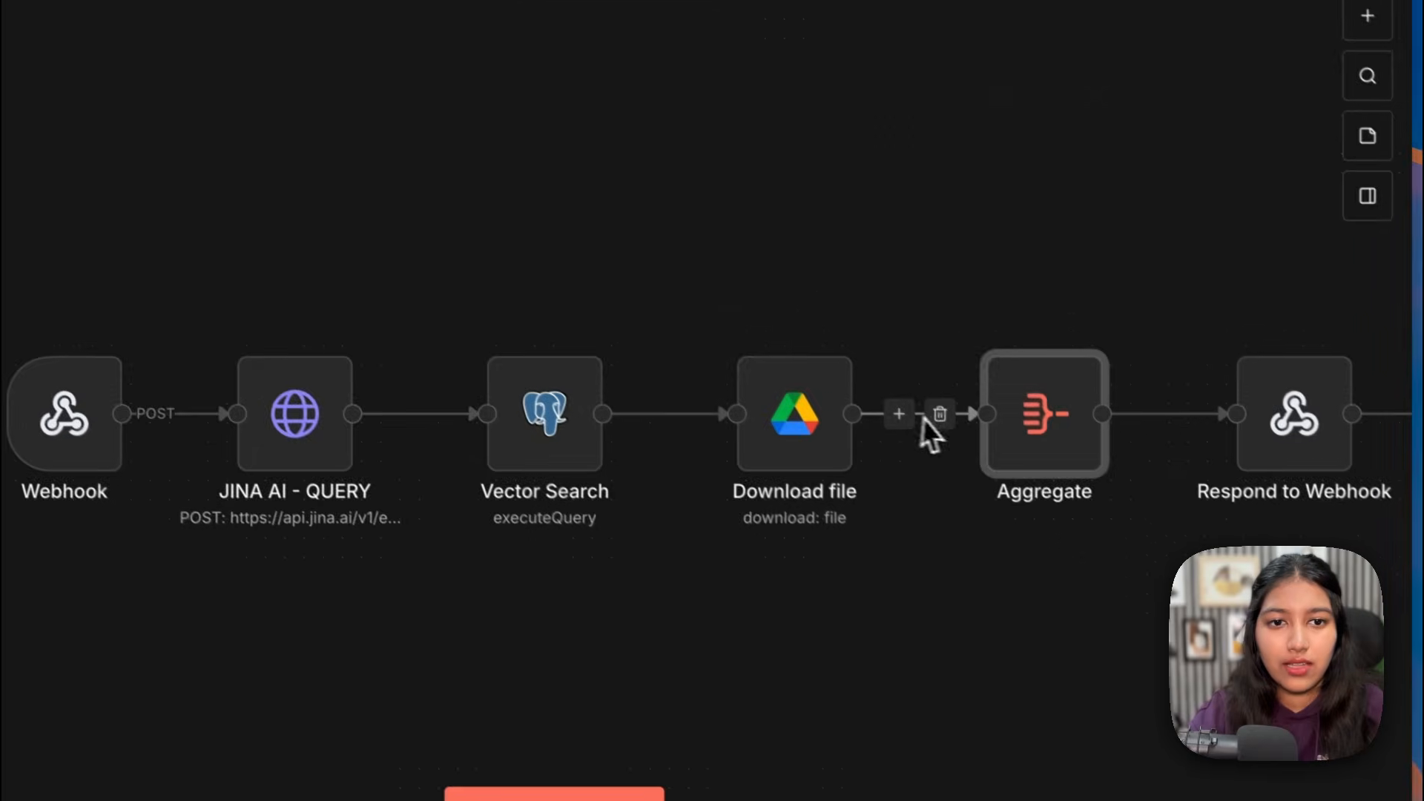
# Step: Add an Extract from File node using Move File to Base64 String before Aggregate, and point Aggregate's input field at the extracted output
pyautogui.click(898, 413)
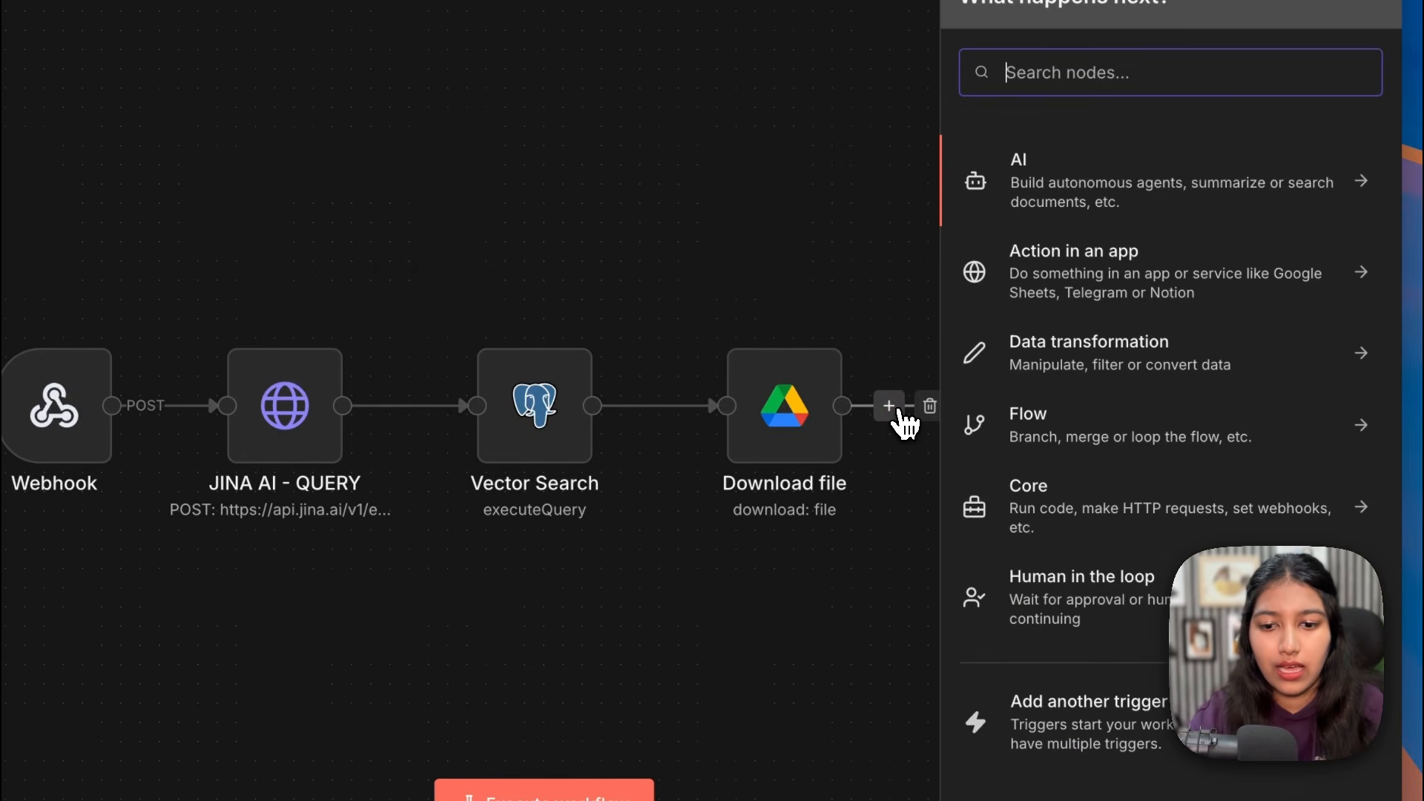
pyautogui.write('extra')
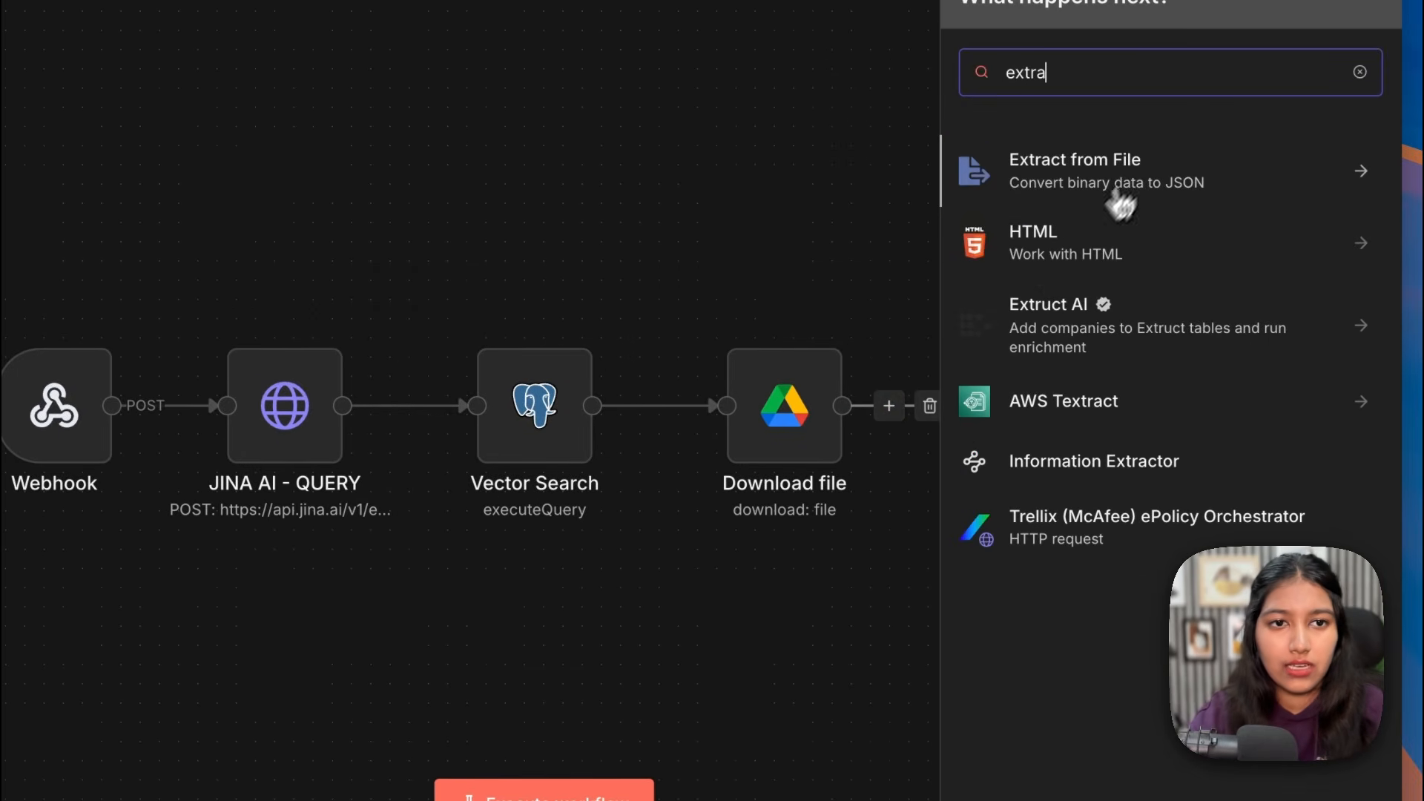
pyautogui.click(1150, 174)
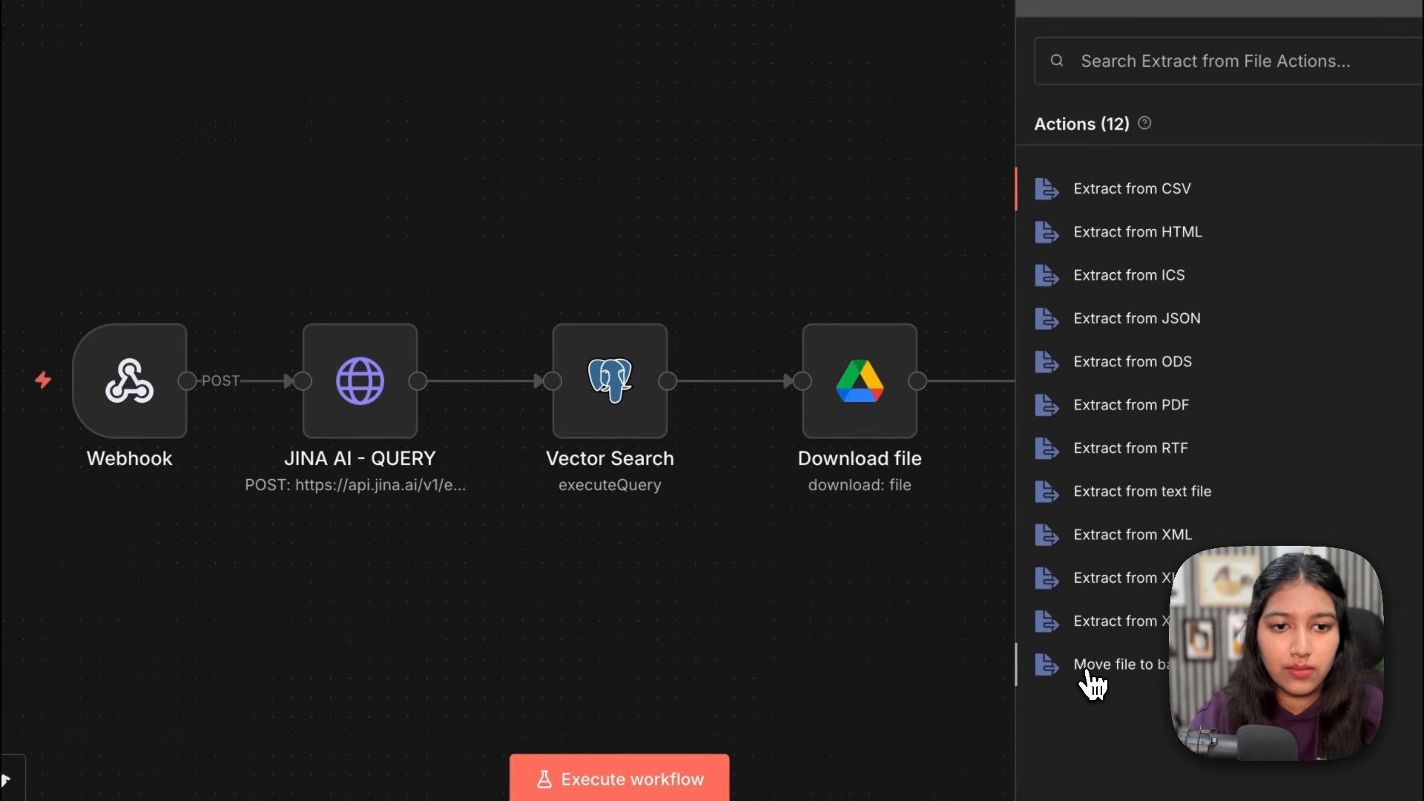
pyautogui.click(1099, 689)
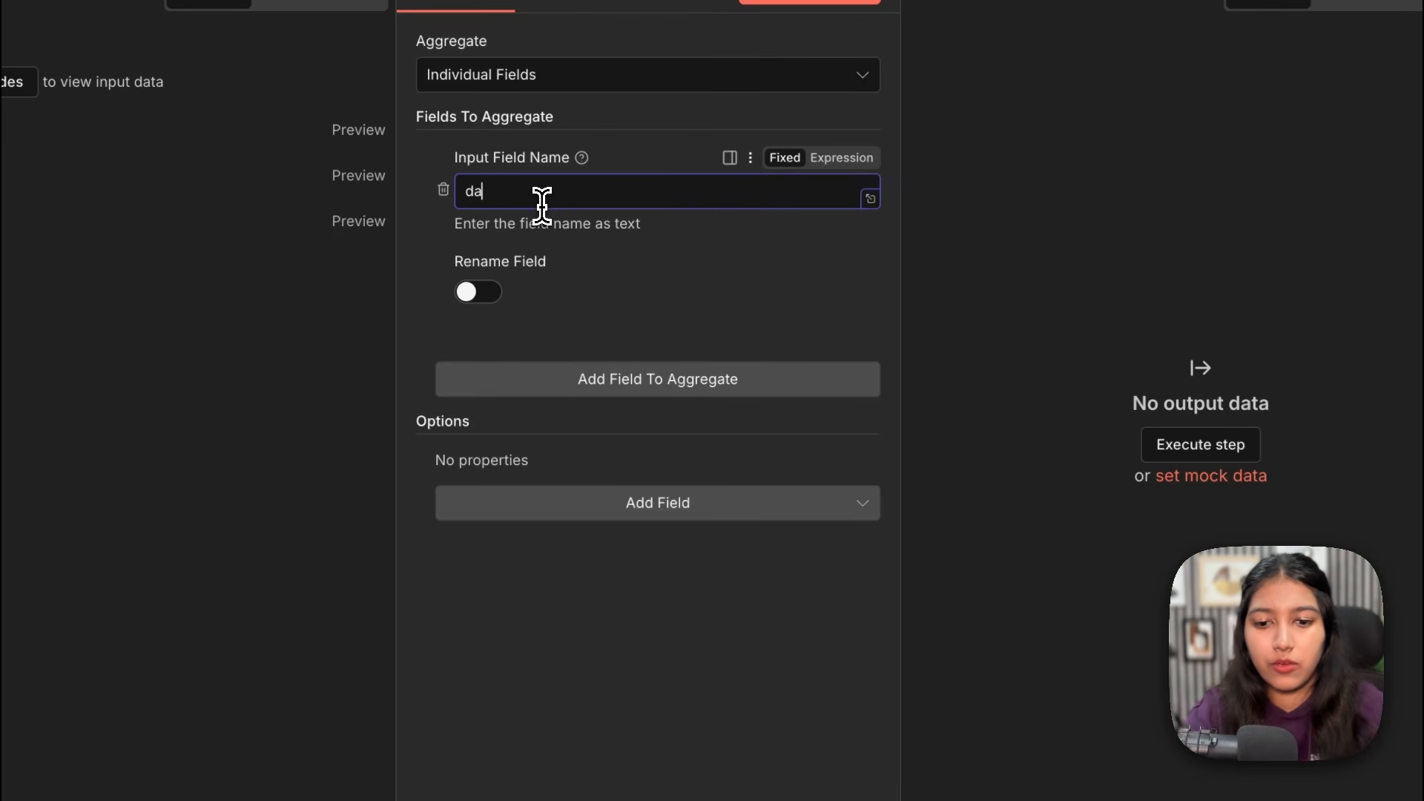
pyautogui.click(788, 33)
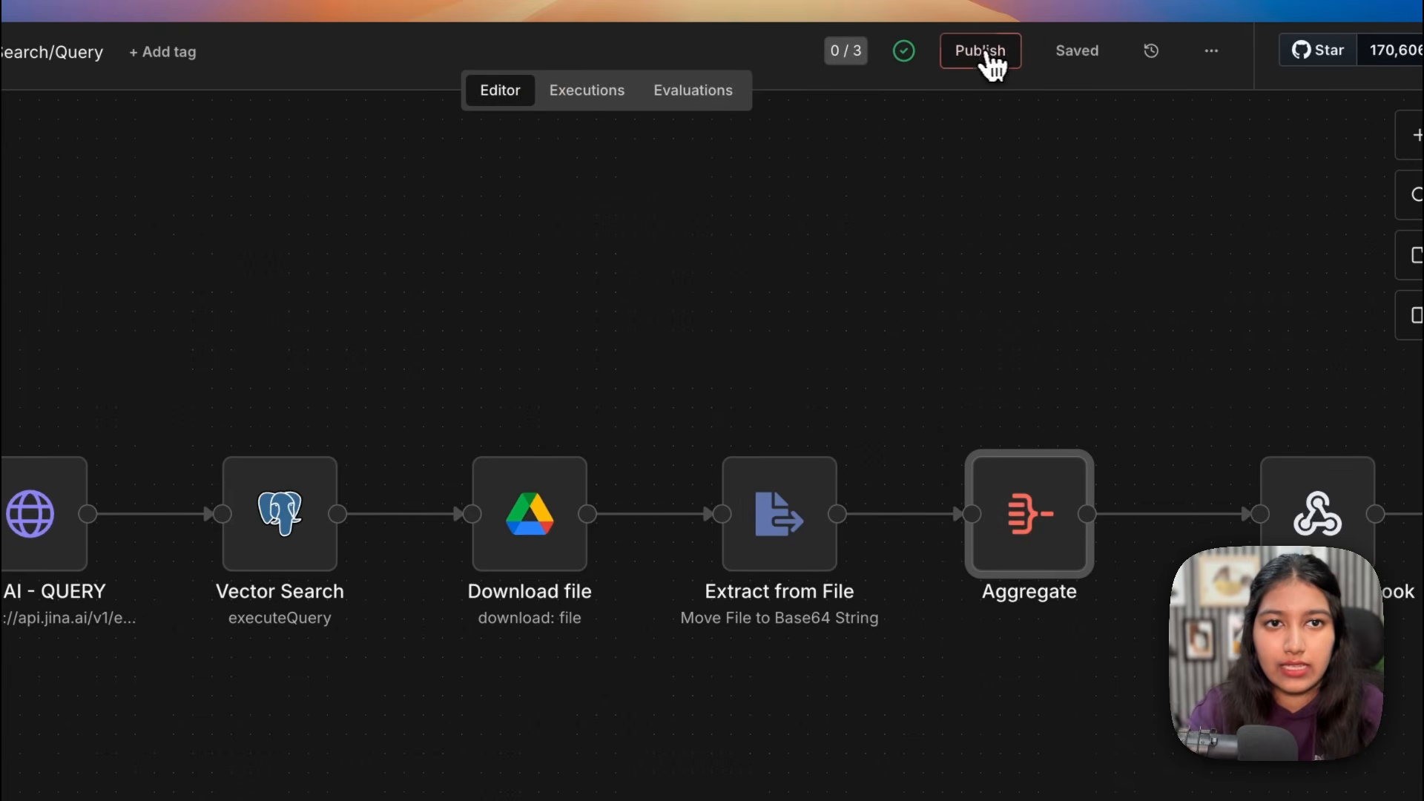
# Step: Publish the workflow and review the Respond to Webhook node's output as JSON in the latest execution
pyautogui.click(980, 60)
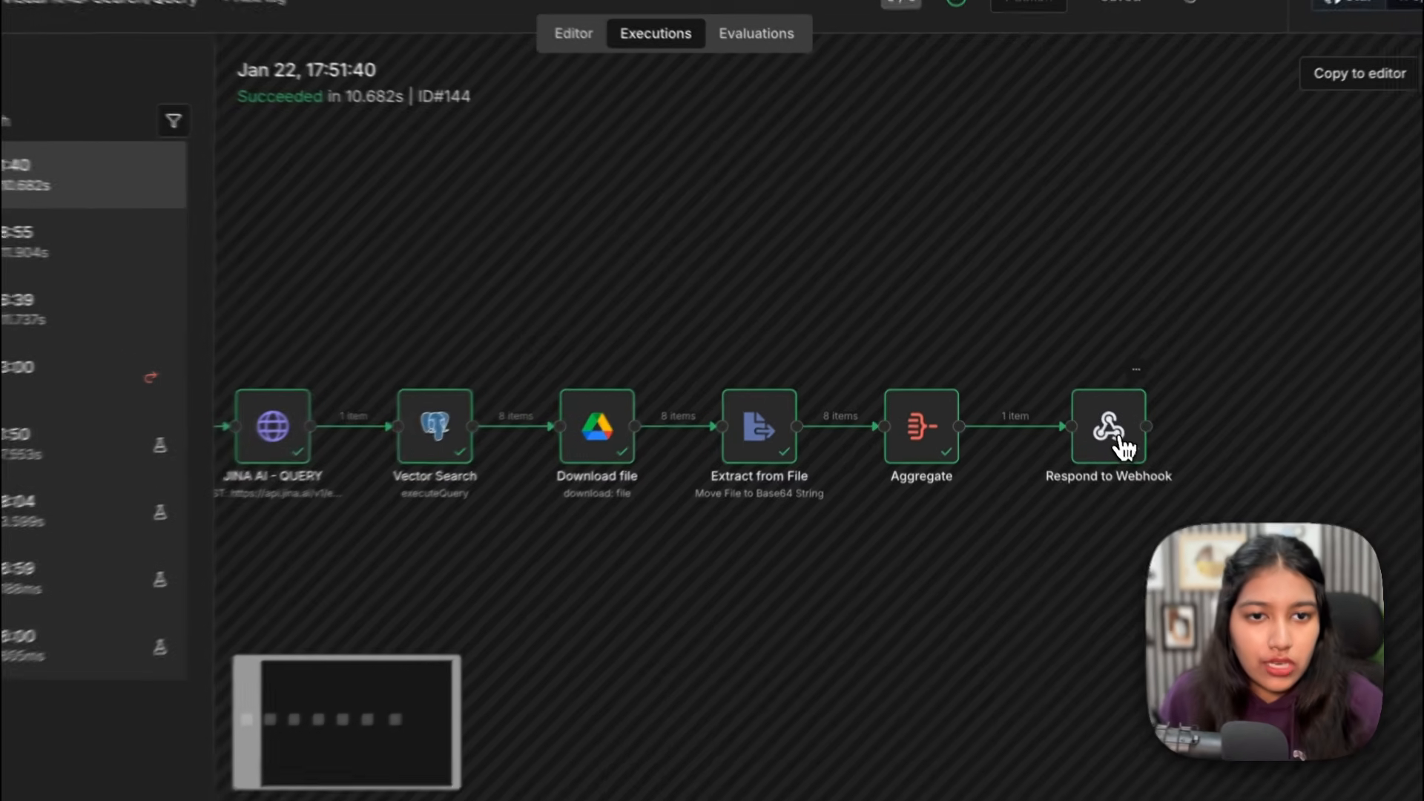
pyautogui.doubleClick(1082, 393)
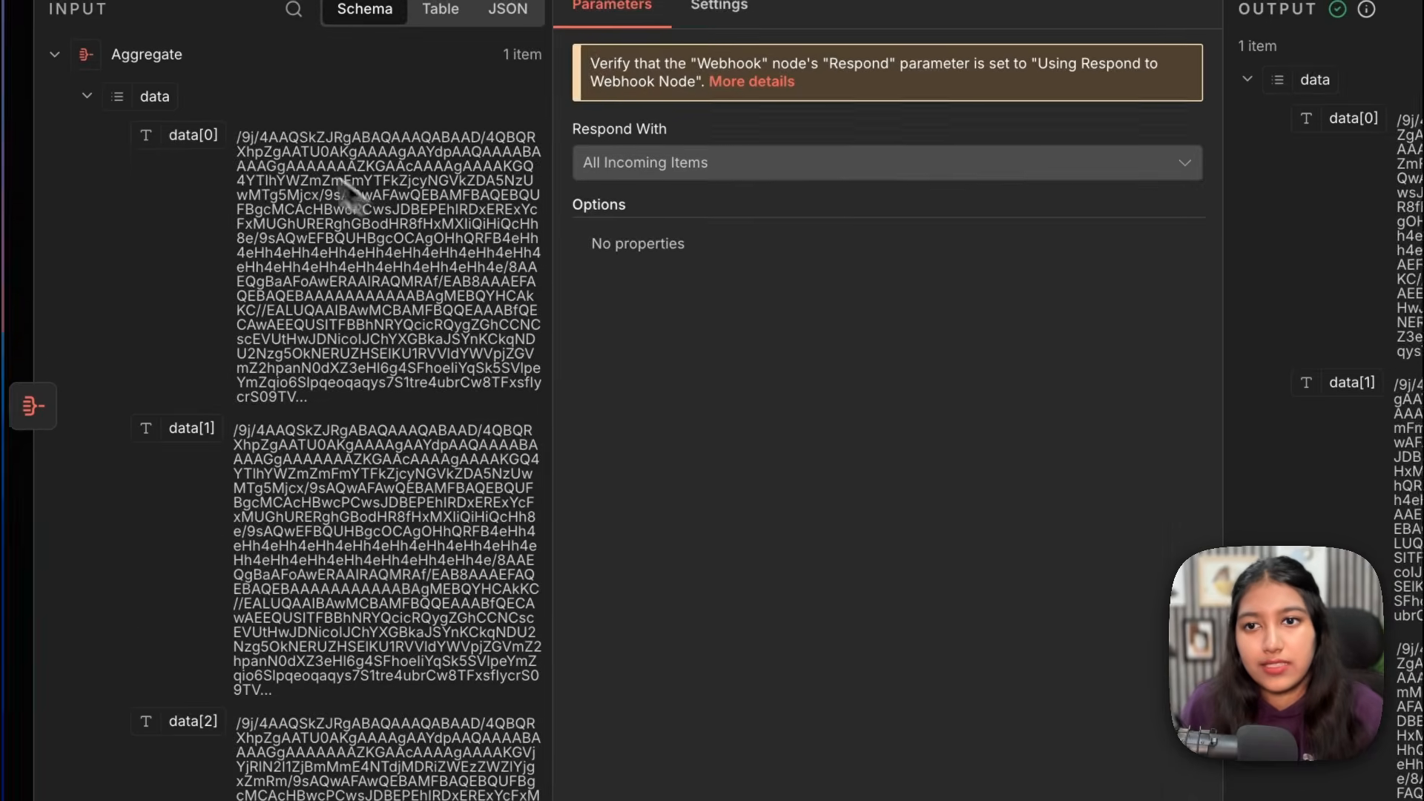
pyautogui.moveTo(261, 146); pyautogui.dragTo(397, 706)
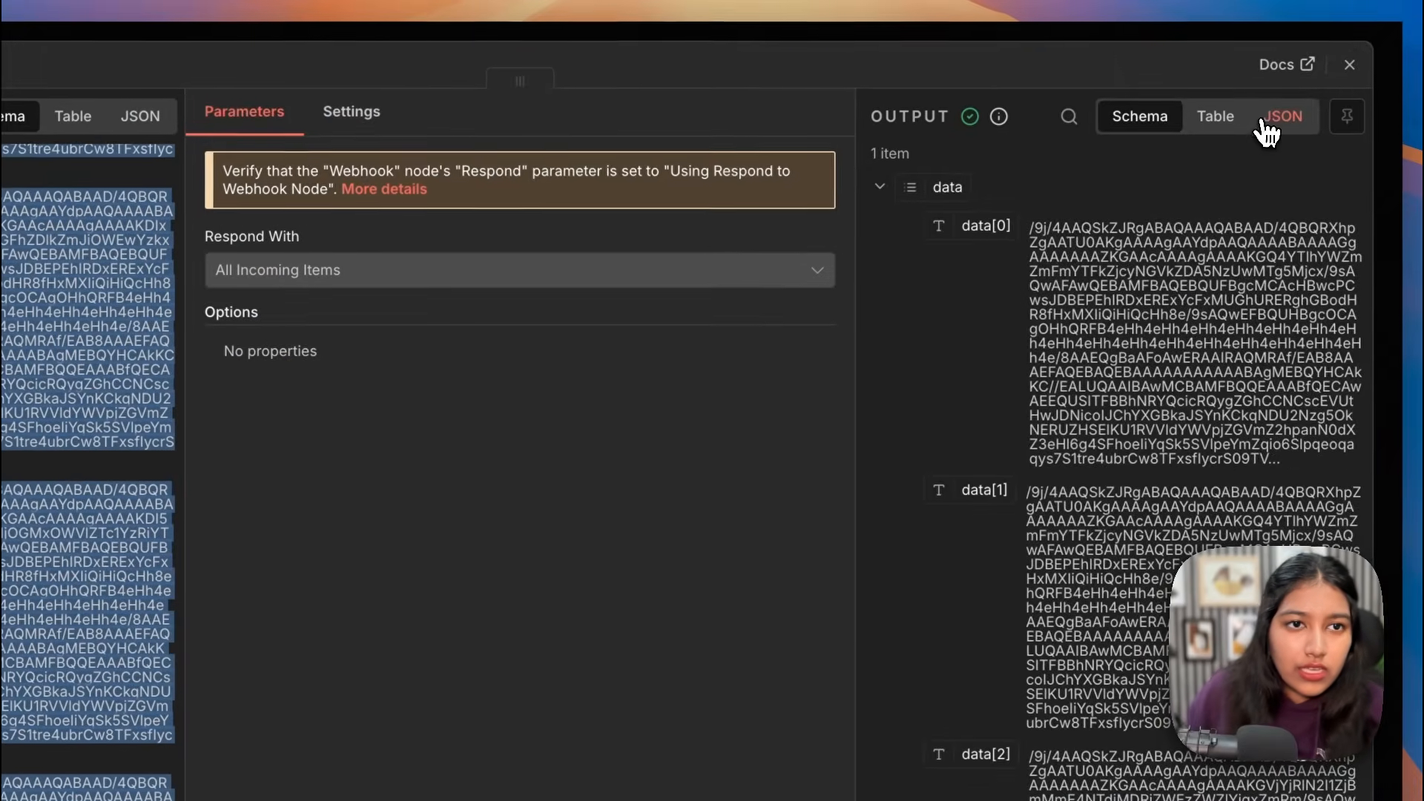
pyautogui.click(1268, 131)
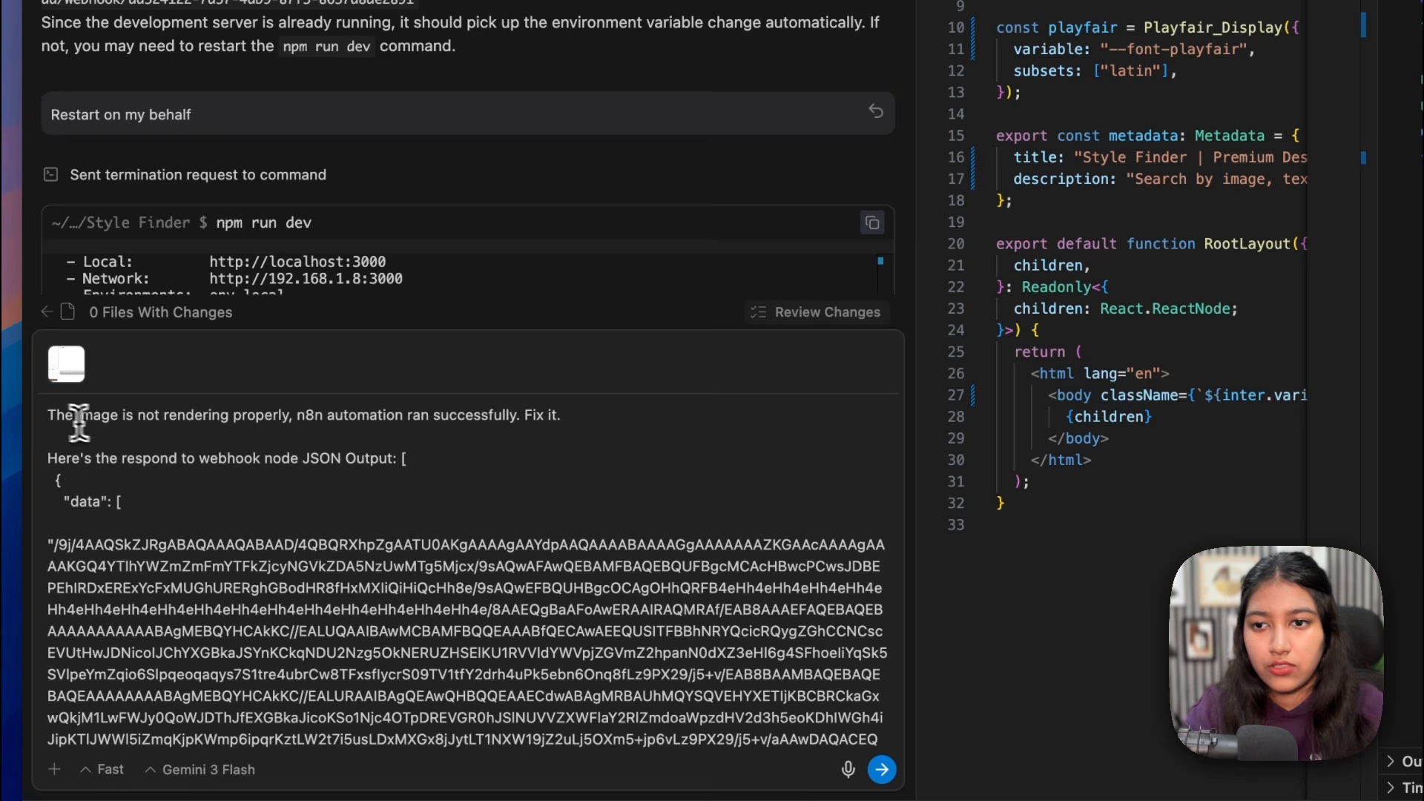
# Step: In Antigravity, ask the agent to fix the image rendering based on the Respond to Webhook JSON output, and accept all its changes
pyautogui.moveTo(56, 417); pyautogui.dragTo(401, 423)
pyautogui.click(536, 430)
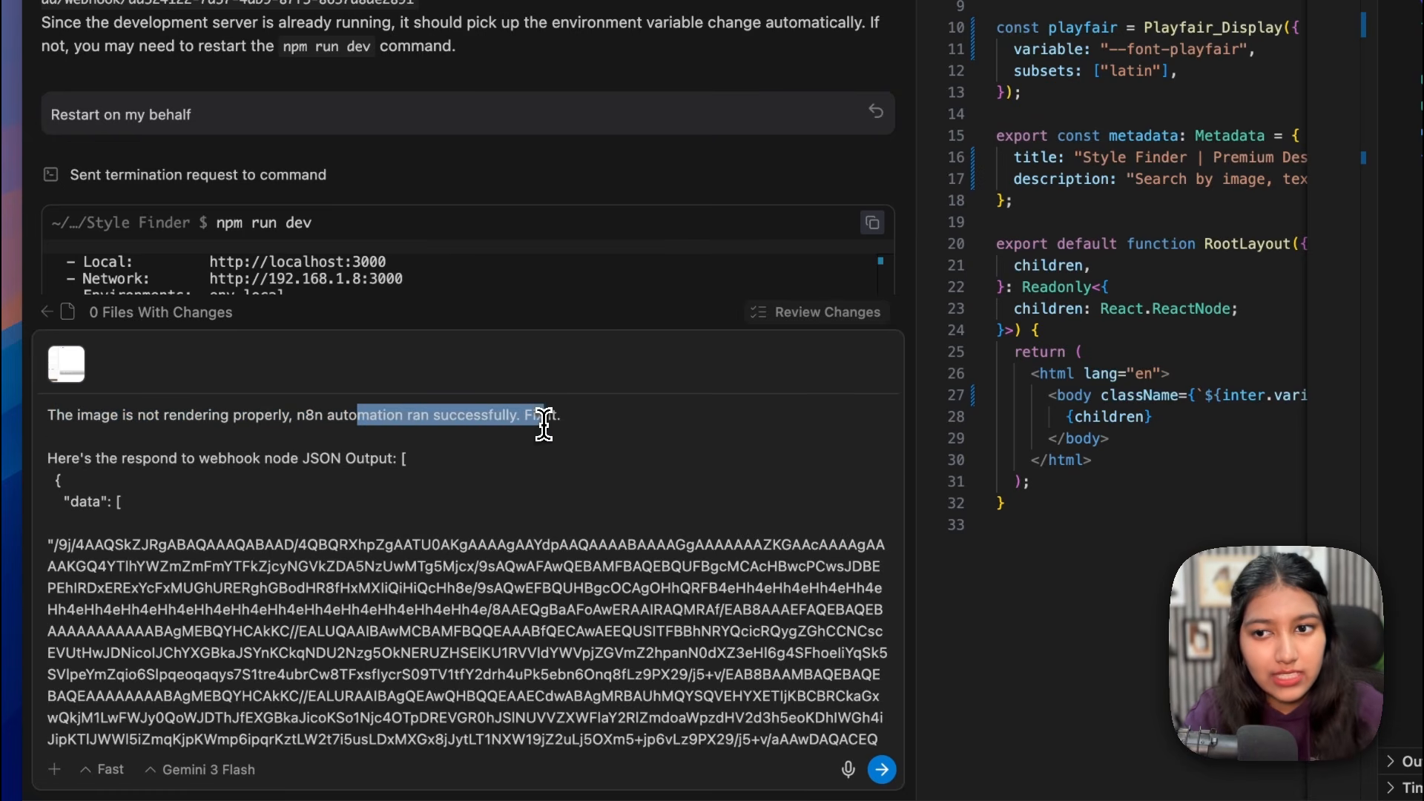
pyautogui.click(544, 424)
pyautogui.moveTo(95, 458); pyautogui.dragTo(238, 456)
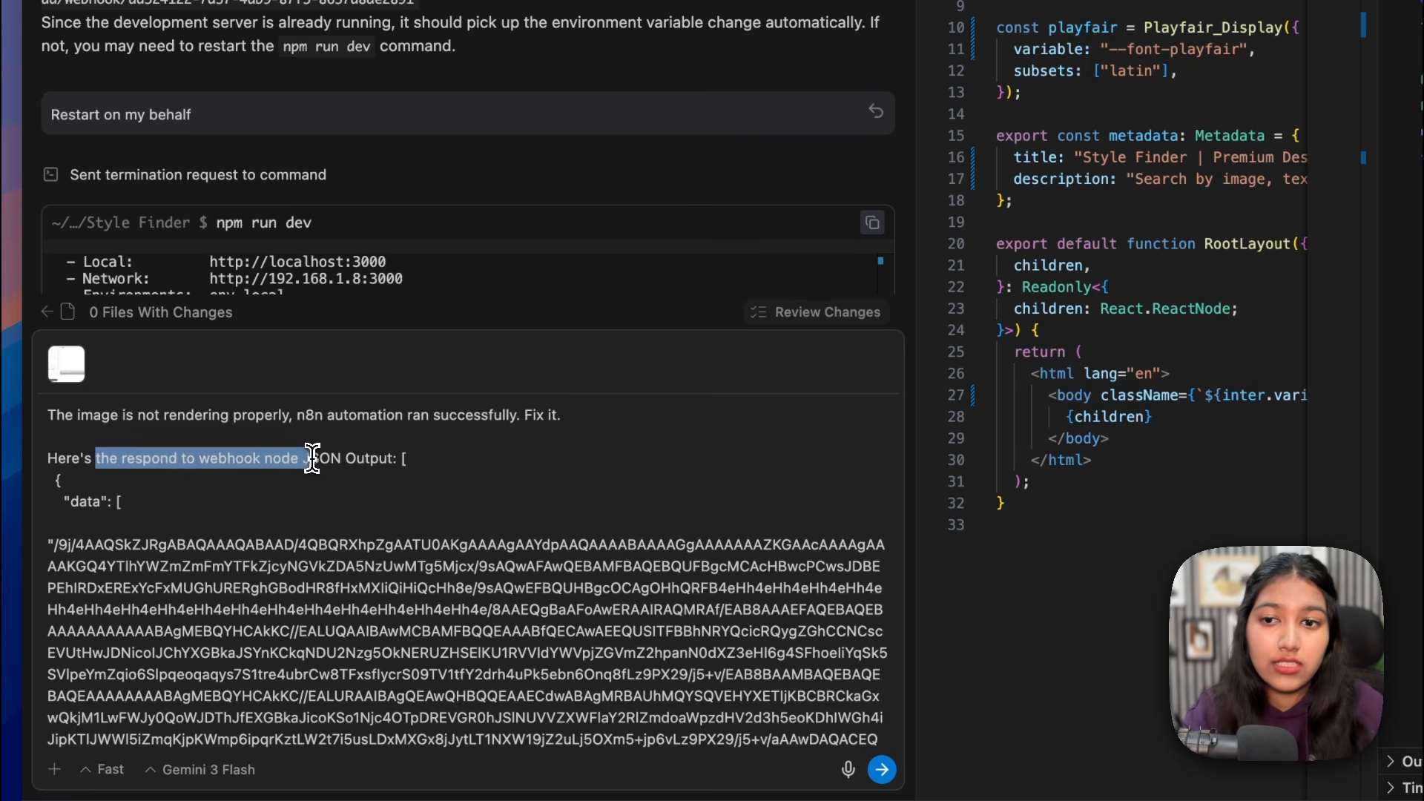
pyautogui.click(375, 464)
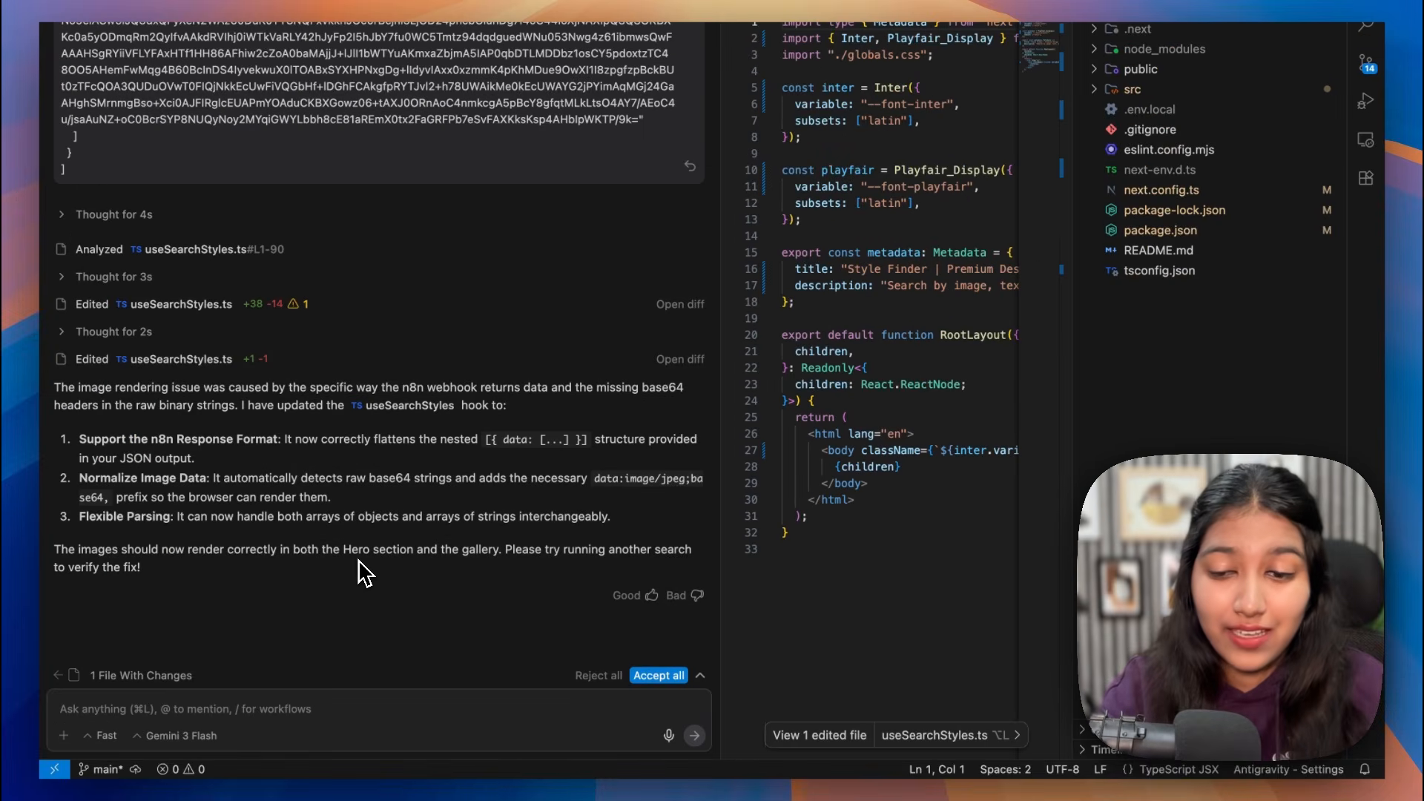
pyautogui.click(646, 675)
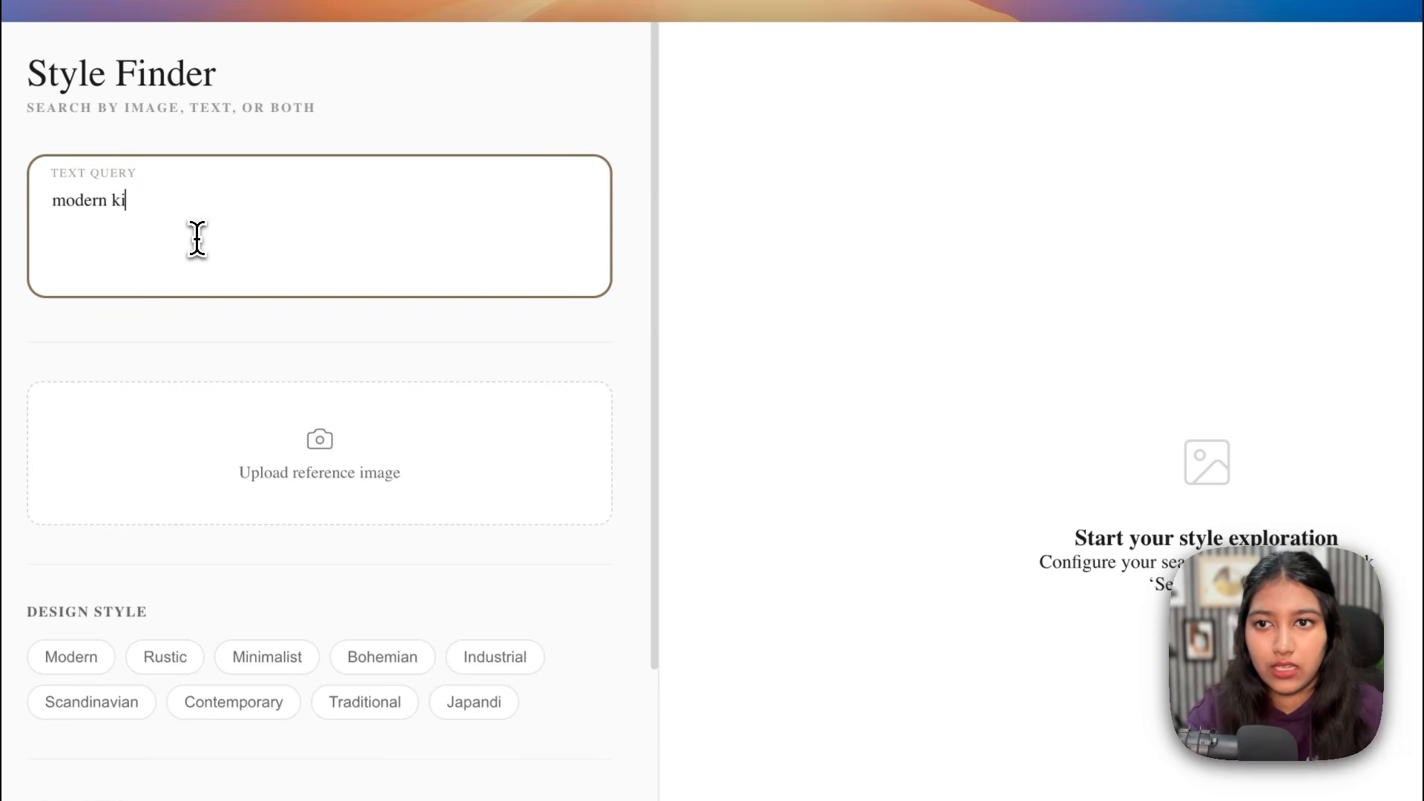
# Step: In Style Finder, run a modern kitchen text search with the Modern style, Luxurious atmosphere, Kitchen room type and Neutral color scheme
pyautogui.write('tchen aesth')
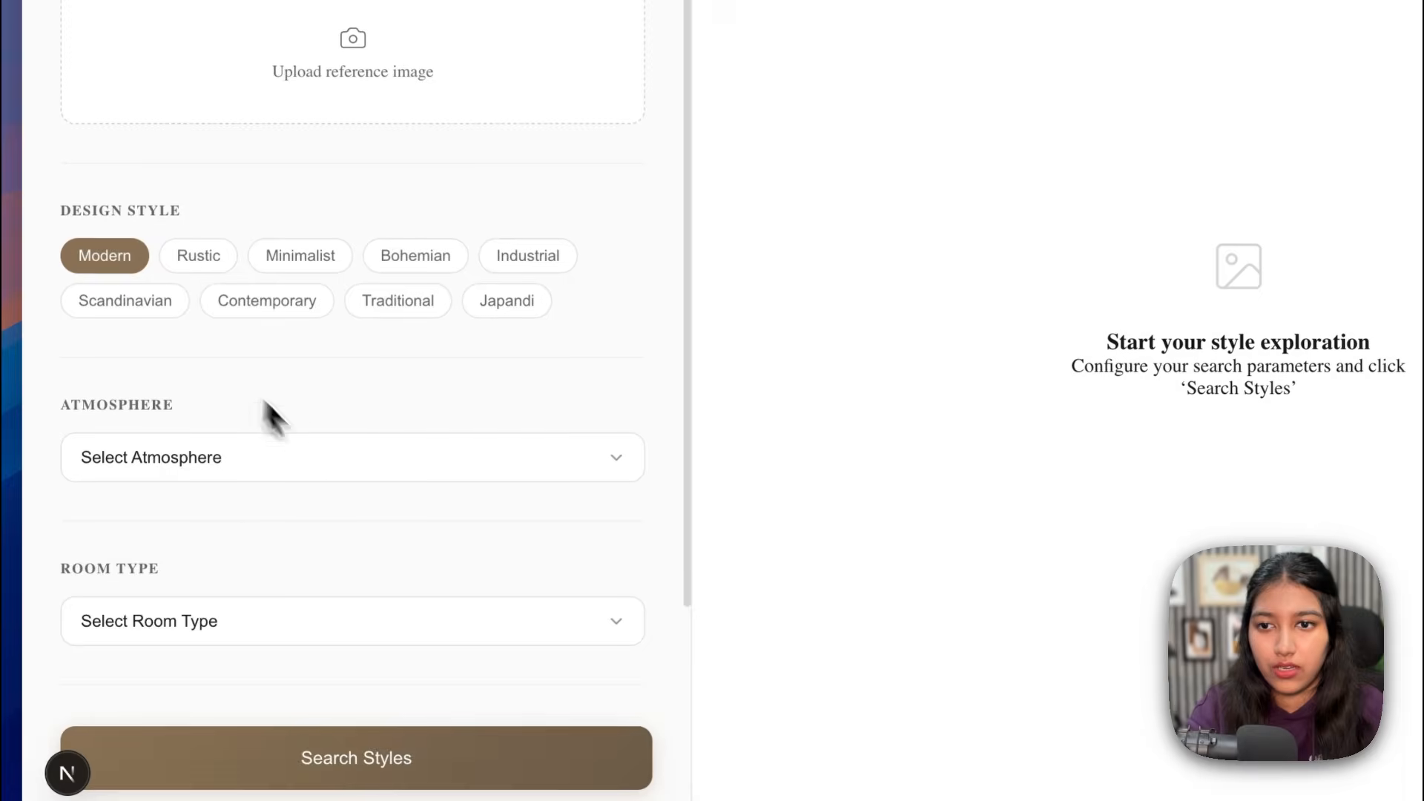
pyautogui.click(331, 455)
pyautogui.click(232, 559)
pyautogui.scroll(-4, 336, 457)
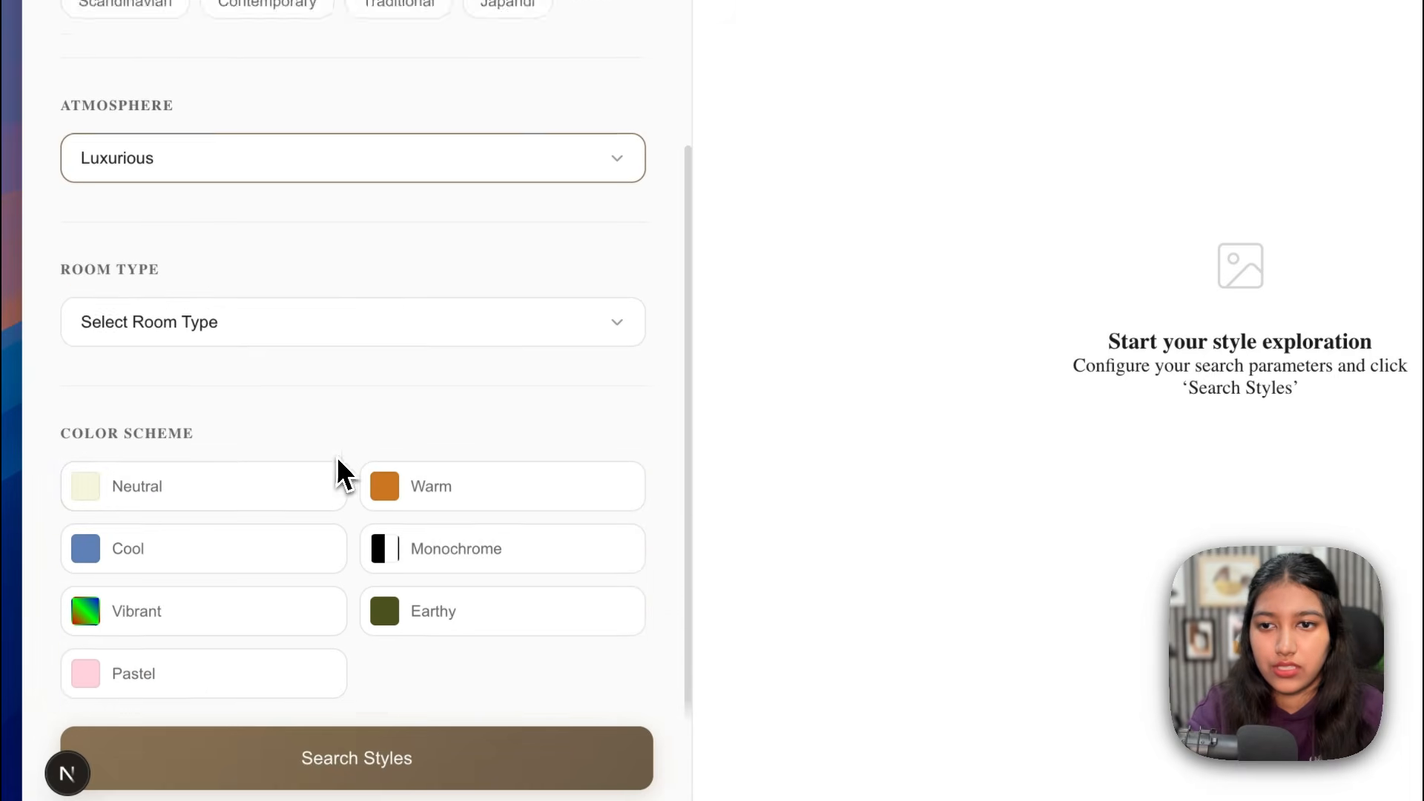
pyautogui.click(264, 310)
pyautogui.click(200, 375)
pyautogui.click(162, 463)
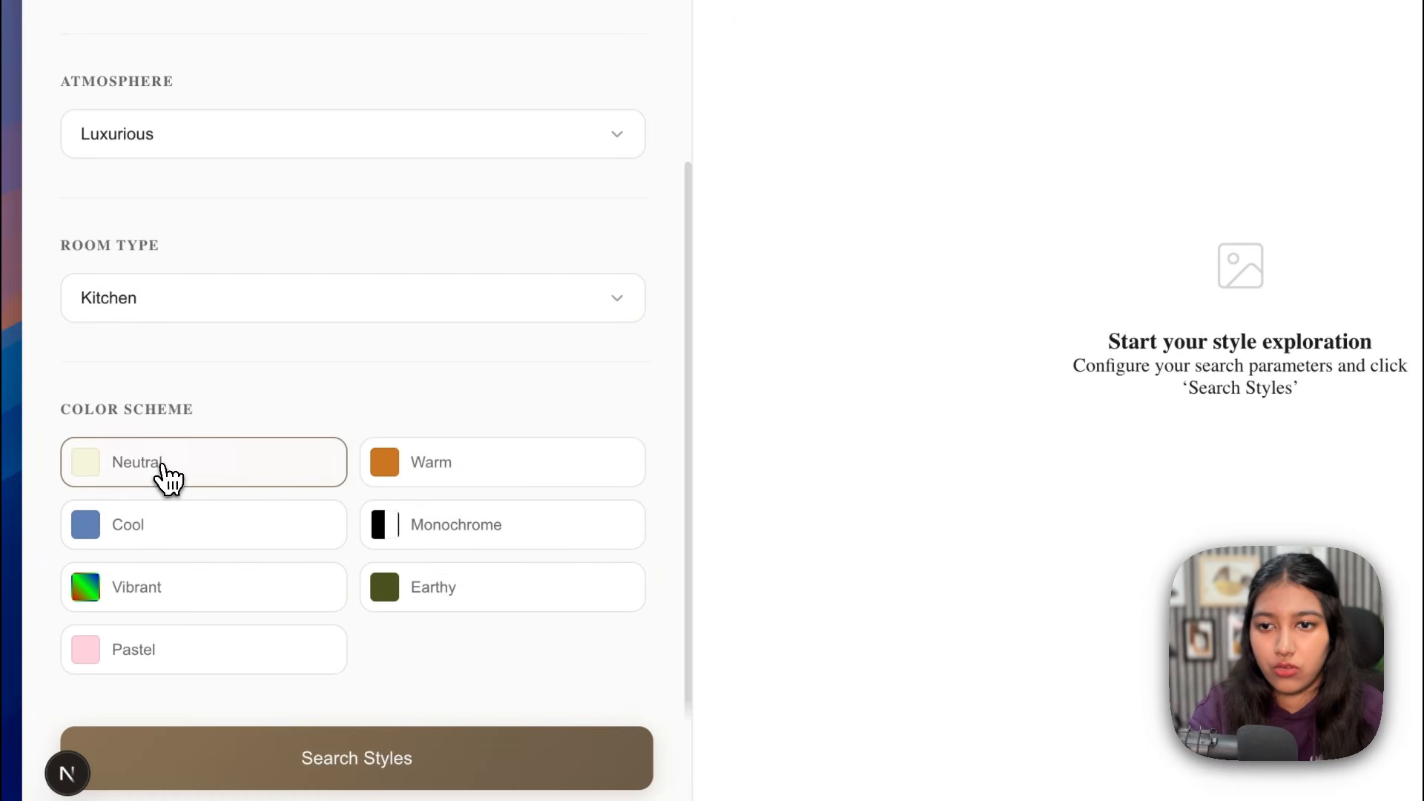
pyautogui.click(379, 746)
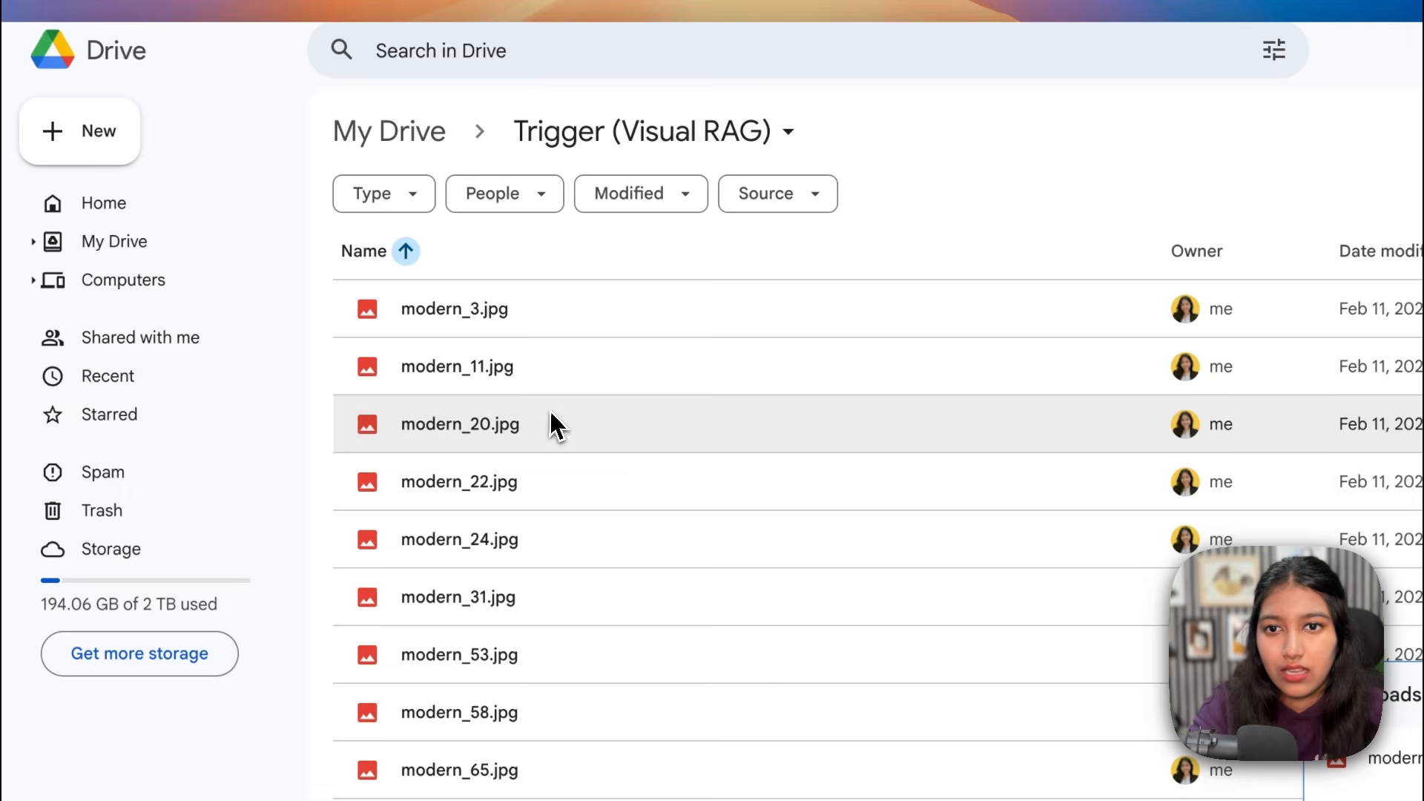
# Step: Open modern_20.jpg from the Trigger (Visual RAG) folder in Google Drive
pyautogui.doubleClick(551, 422)
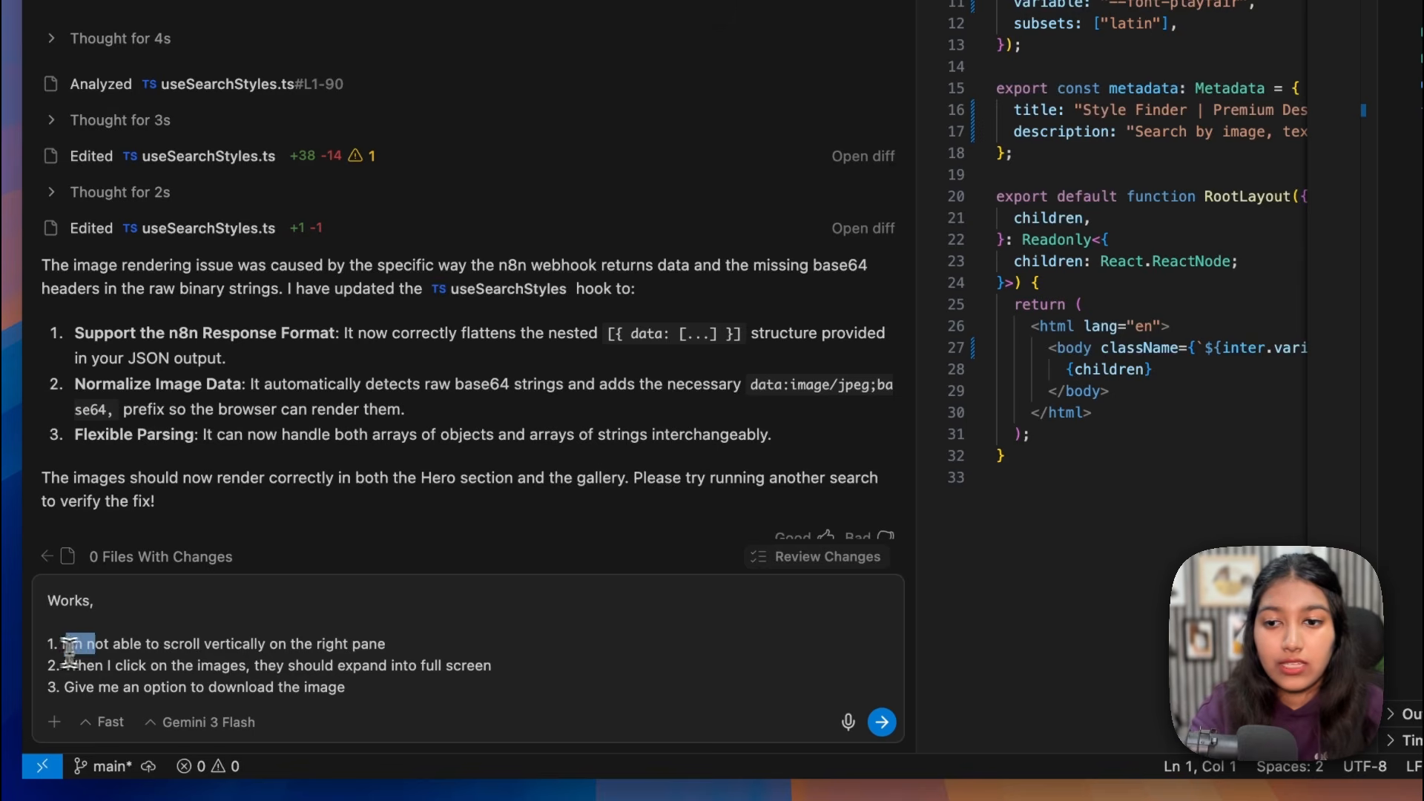
# Step: In Antigravity, ask the agent for vertical scrolling in the right pane, full-screen expansion of clicked images and an image download option
pyautogui.moveTo(69, 650); pyautogui.dragTo(317, 645)
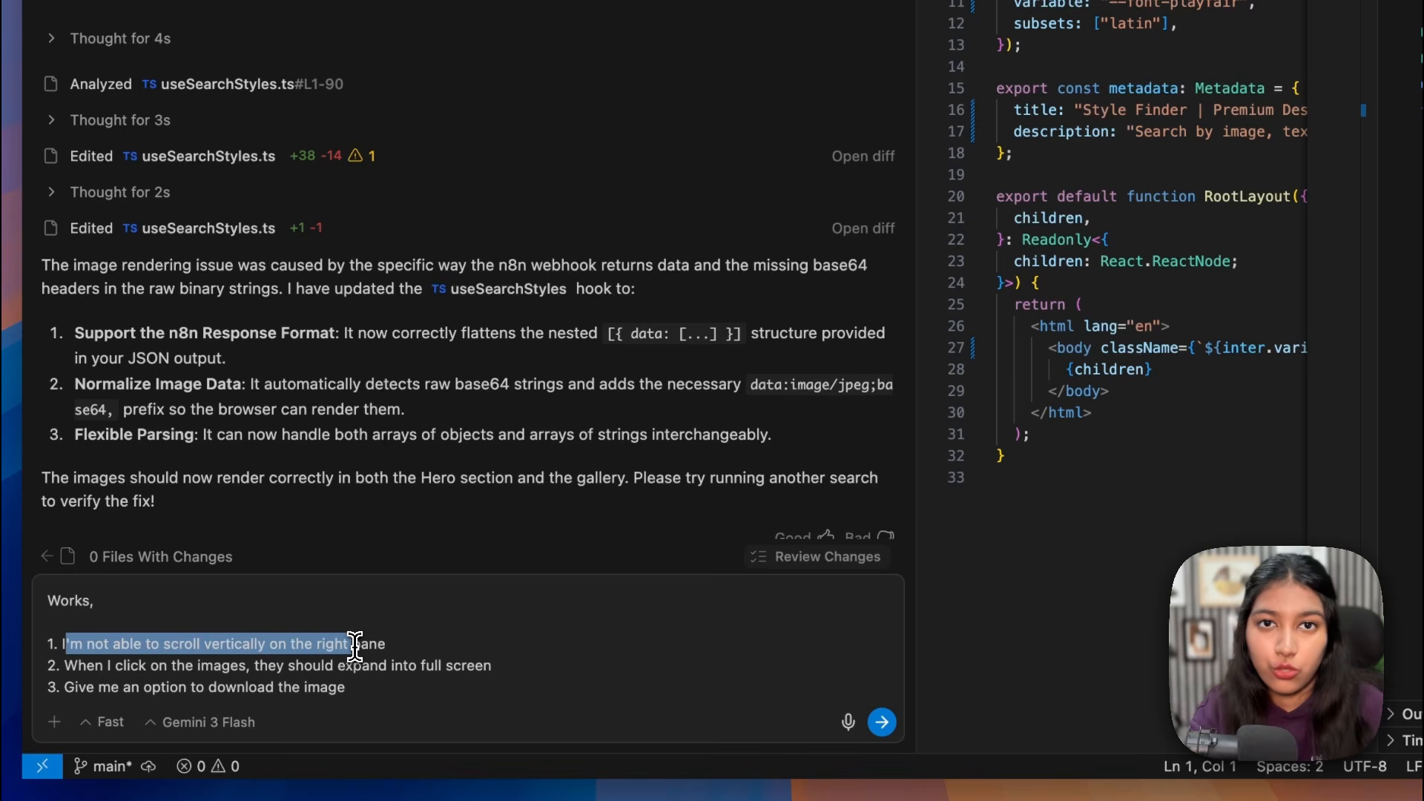
pyautogui.click(417, 642)
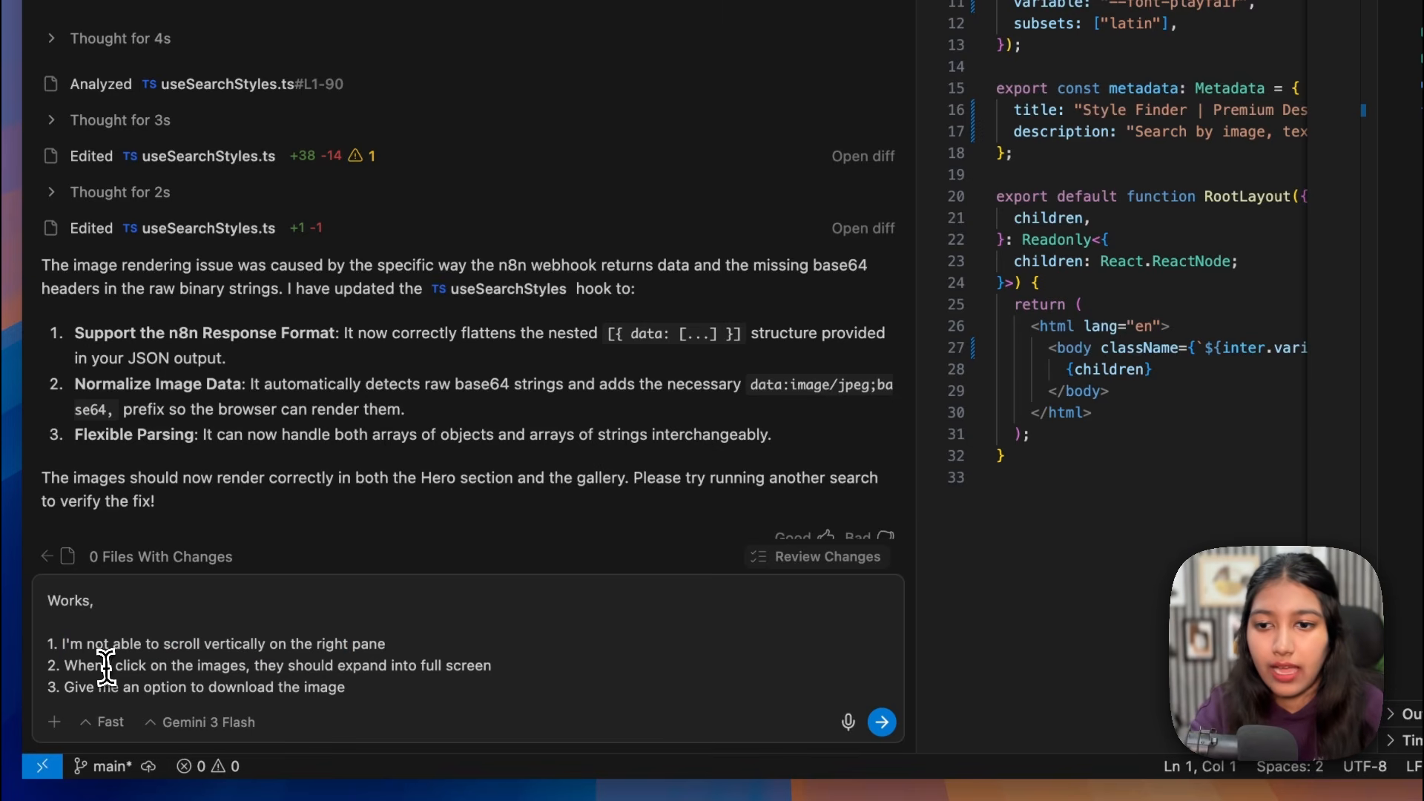
pyautogui.moveTo(269, 665); pyautogui.dragTo(460, 663)
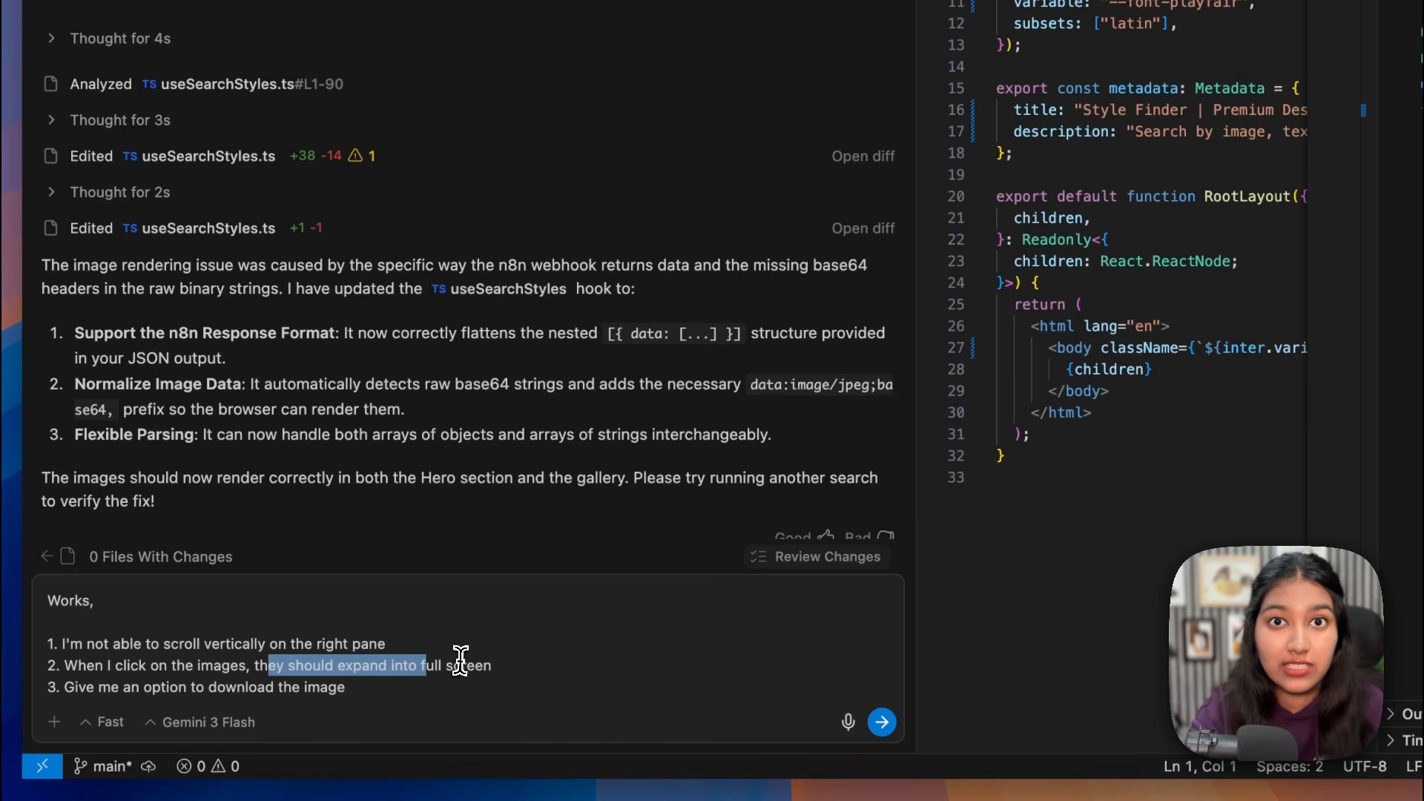
pyautogui.click(142, 701)
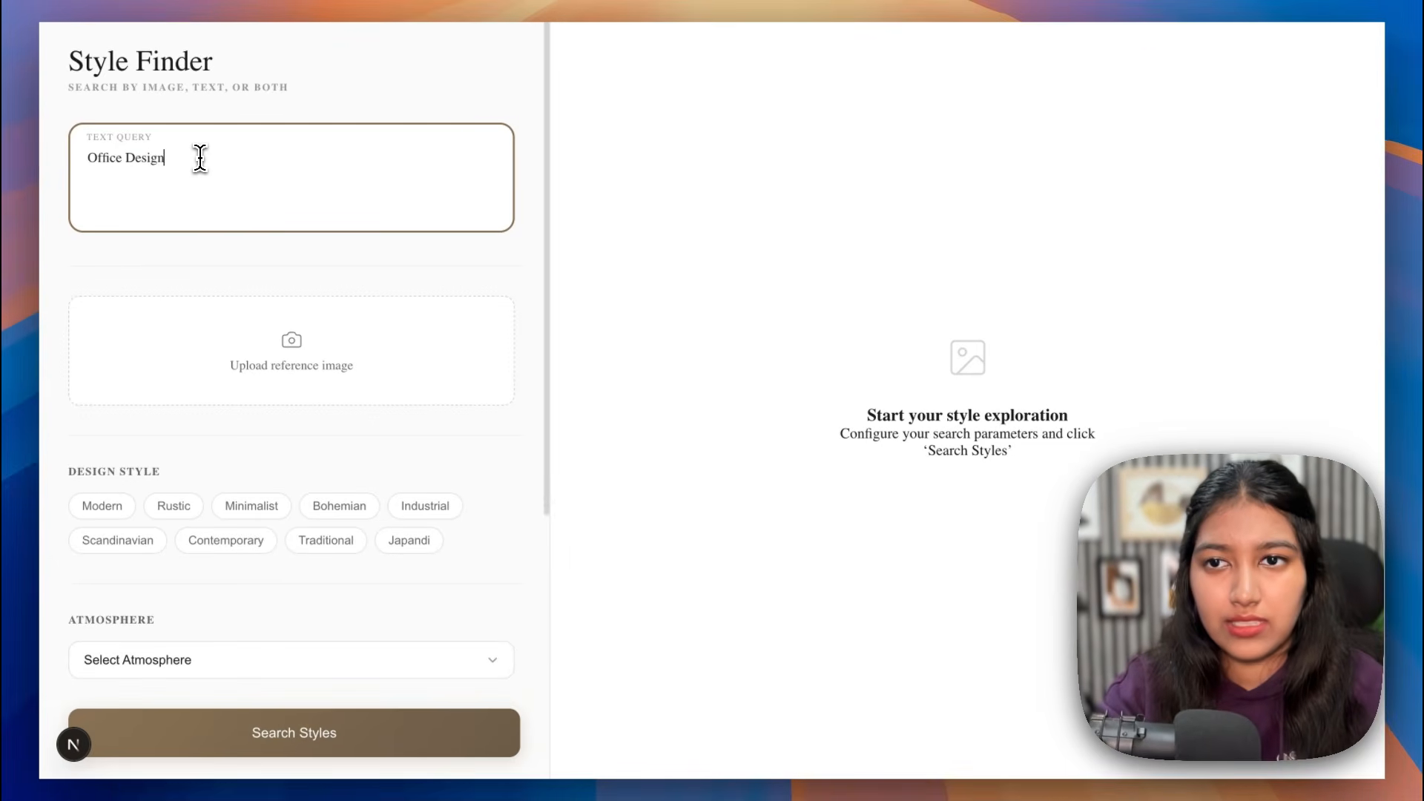
# Step: In Style Finder, enter the text query "Office Designs with subtle vibes" and choose the Minimalist design style
pyautogui.write('with subt')
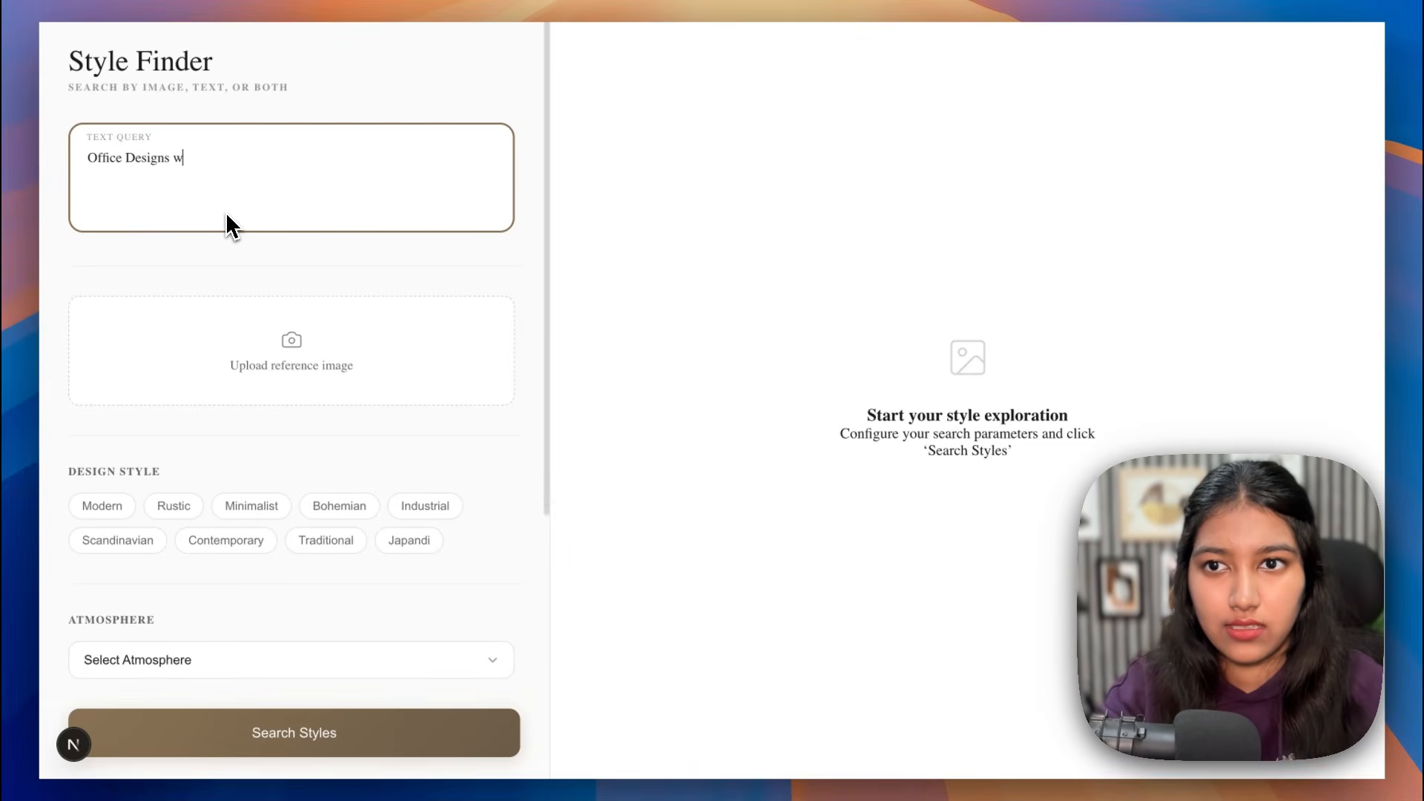
pyautogui.write('le wh')
pyautogui.scroll(-3, 254, 327)
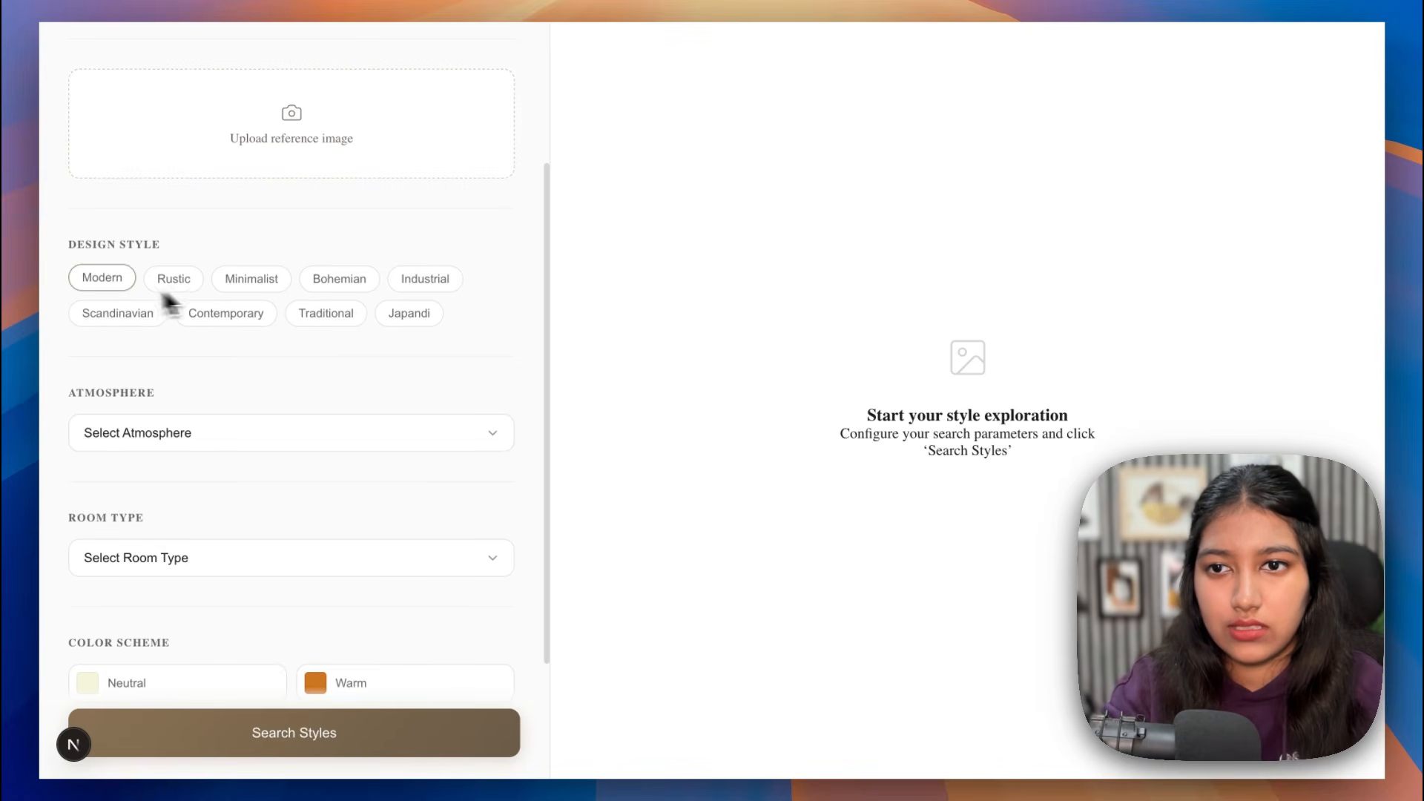
pyautogui.click(104, 281)
pyautogui.scroll(-2, 309, 304)
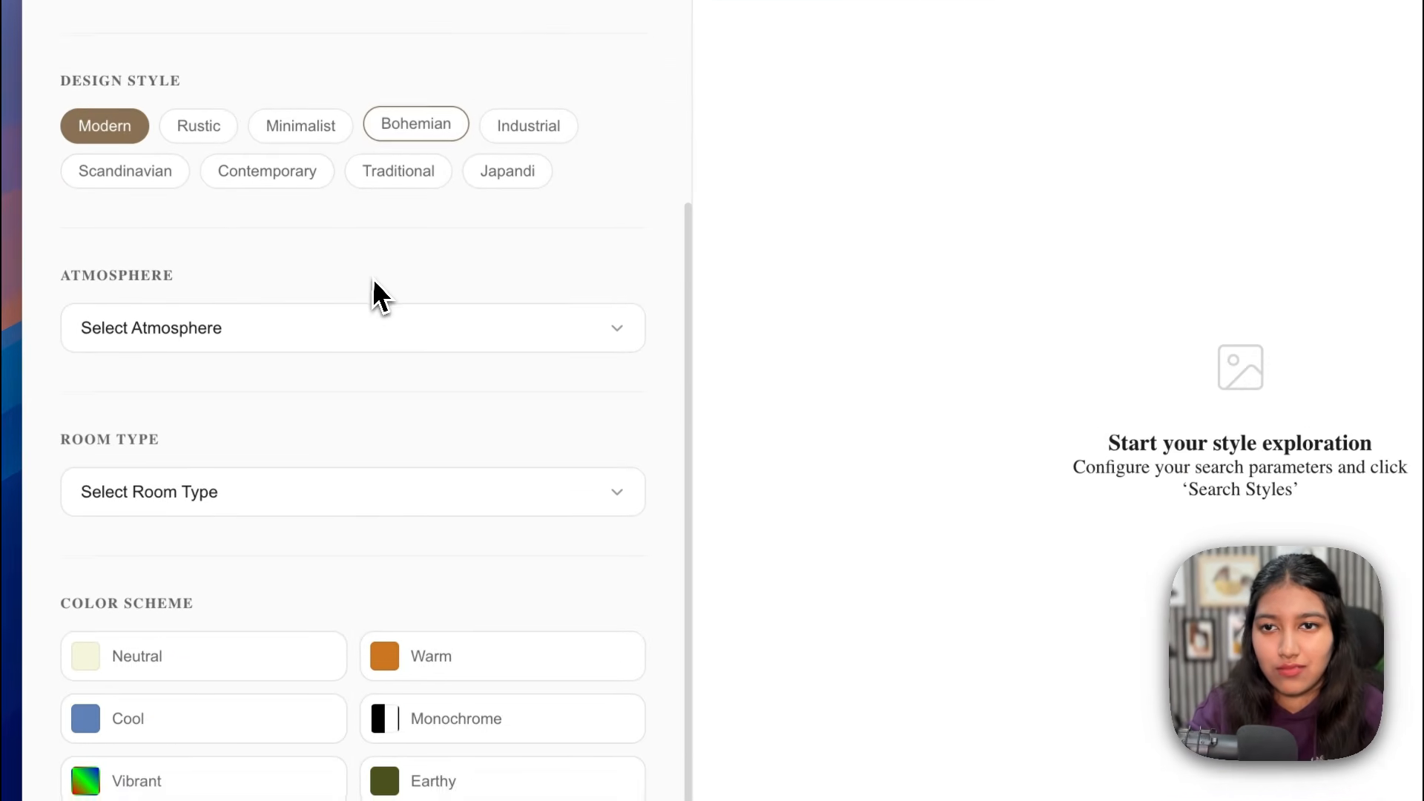
pyautogui.click(306, 129)
# Step: Set the atmosphere to Sophisticated, room type to Office and color scheme to Cool, and run the style search
pyautogui.click(223, 331)
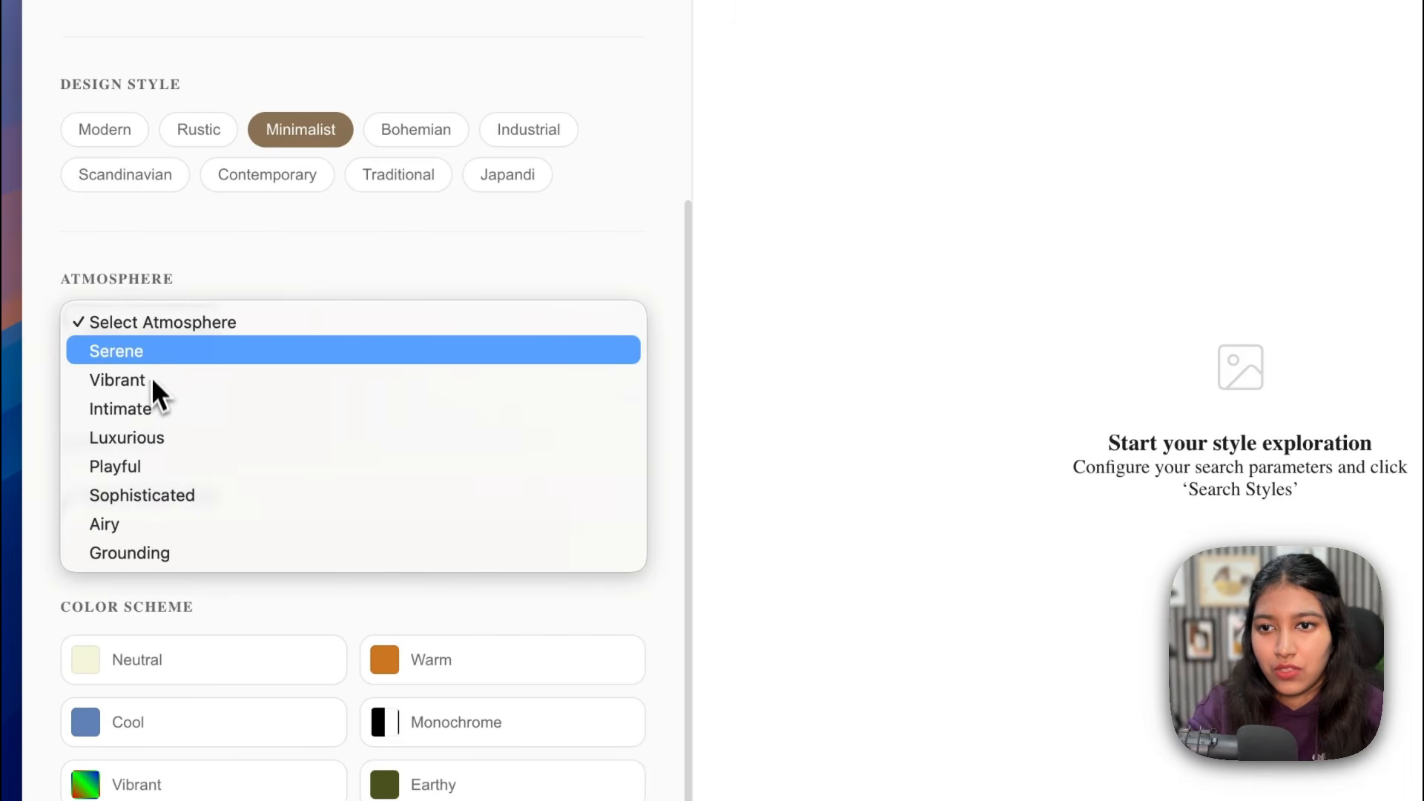
pyautogui.click(178, 494)
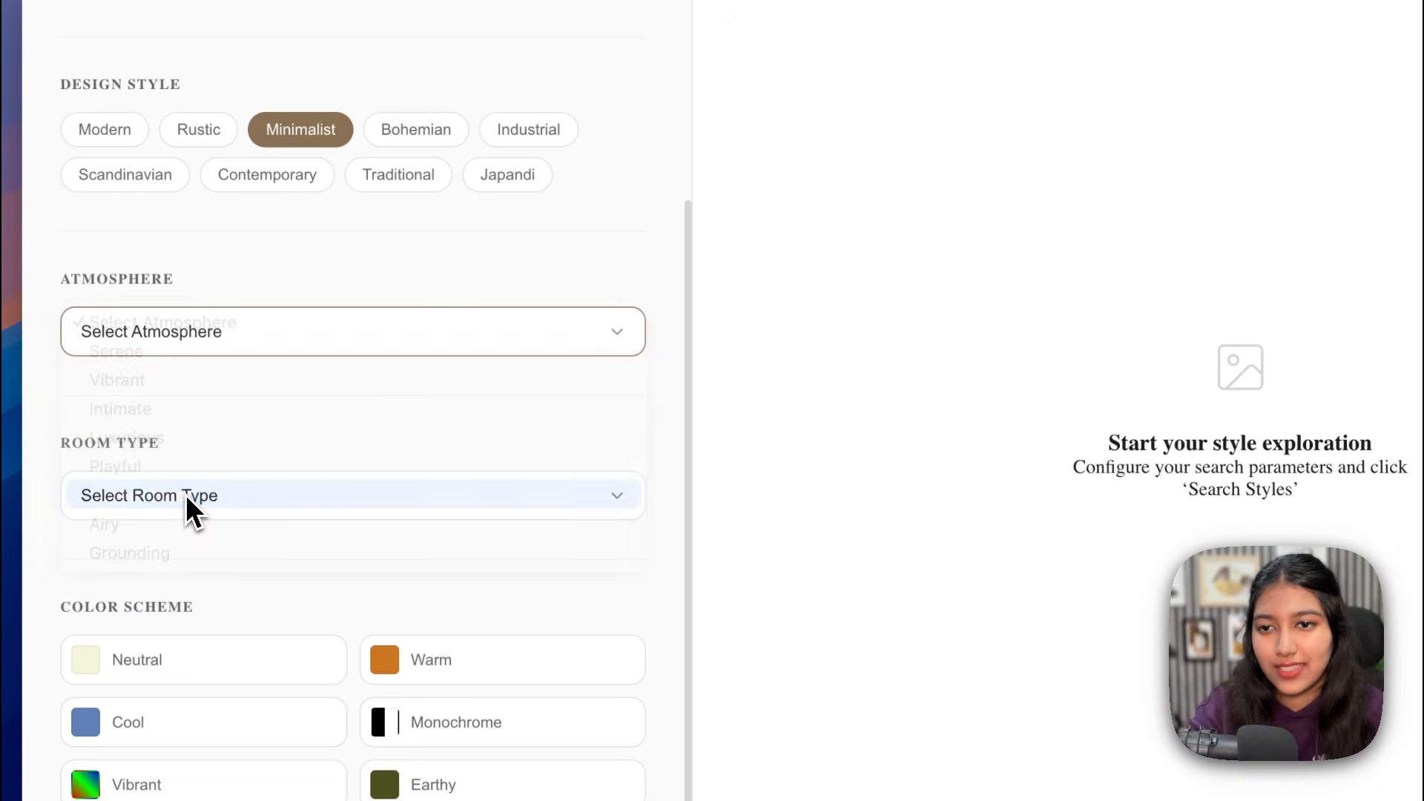
pyautogui.click(187, 500)
pyautogui.click(148, 547)
pyautogui.scroll(-3, 208, 489)
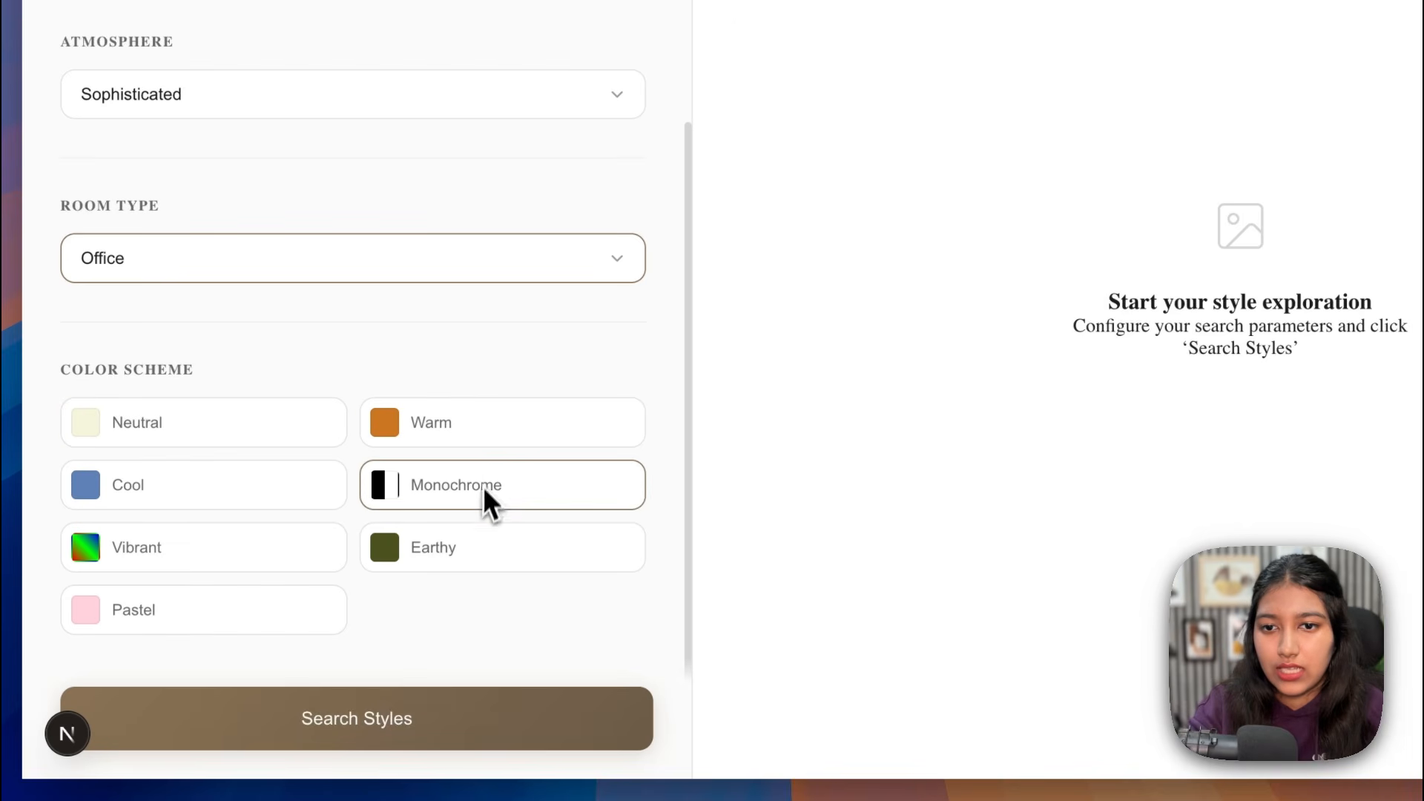
pyautogui.click(306, 491)
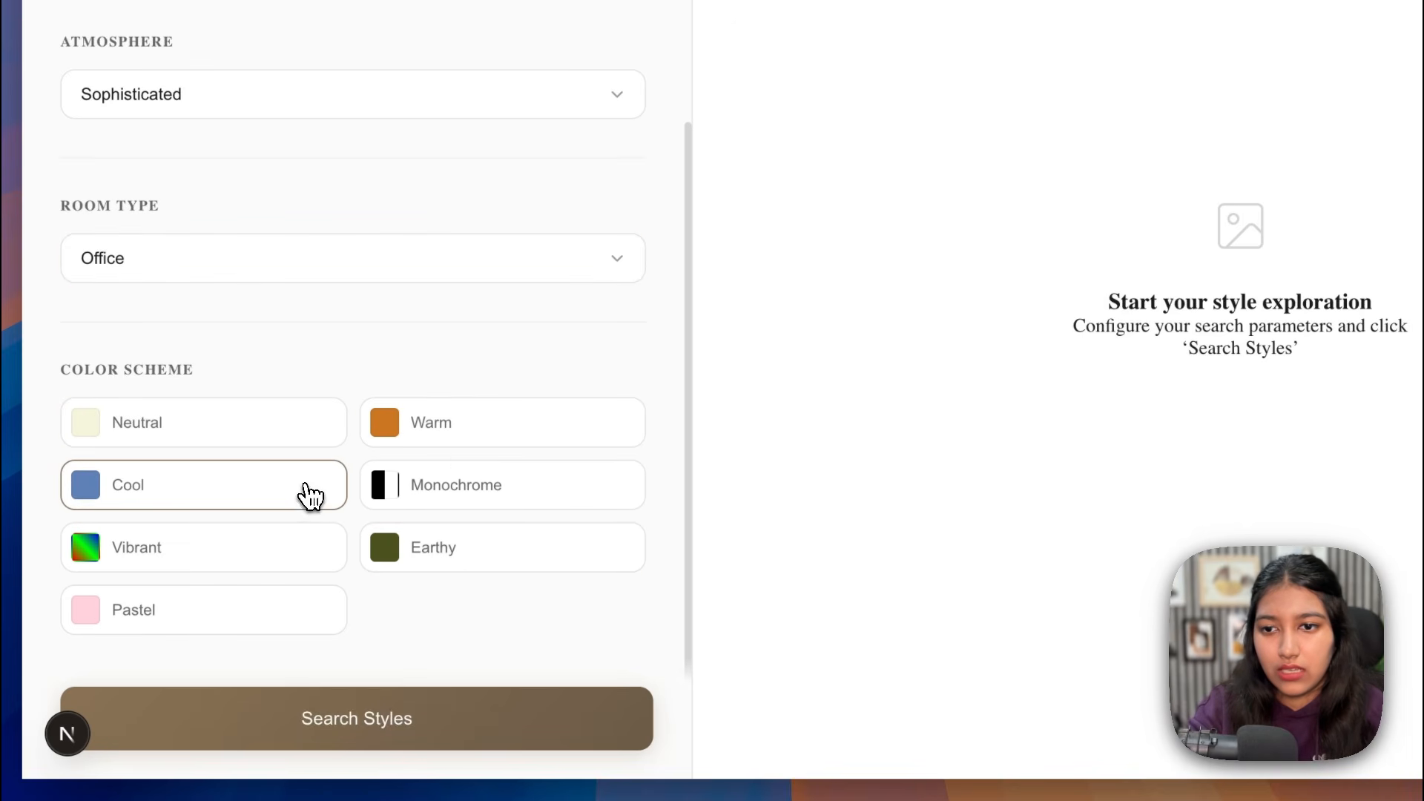
pyautogui.click(492, 715)
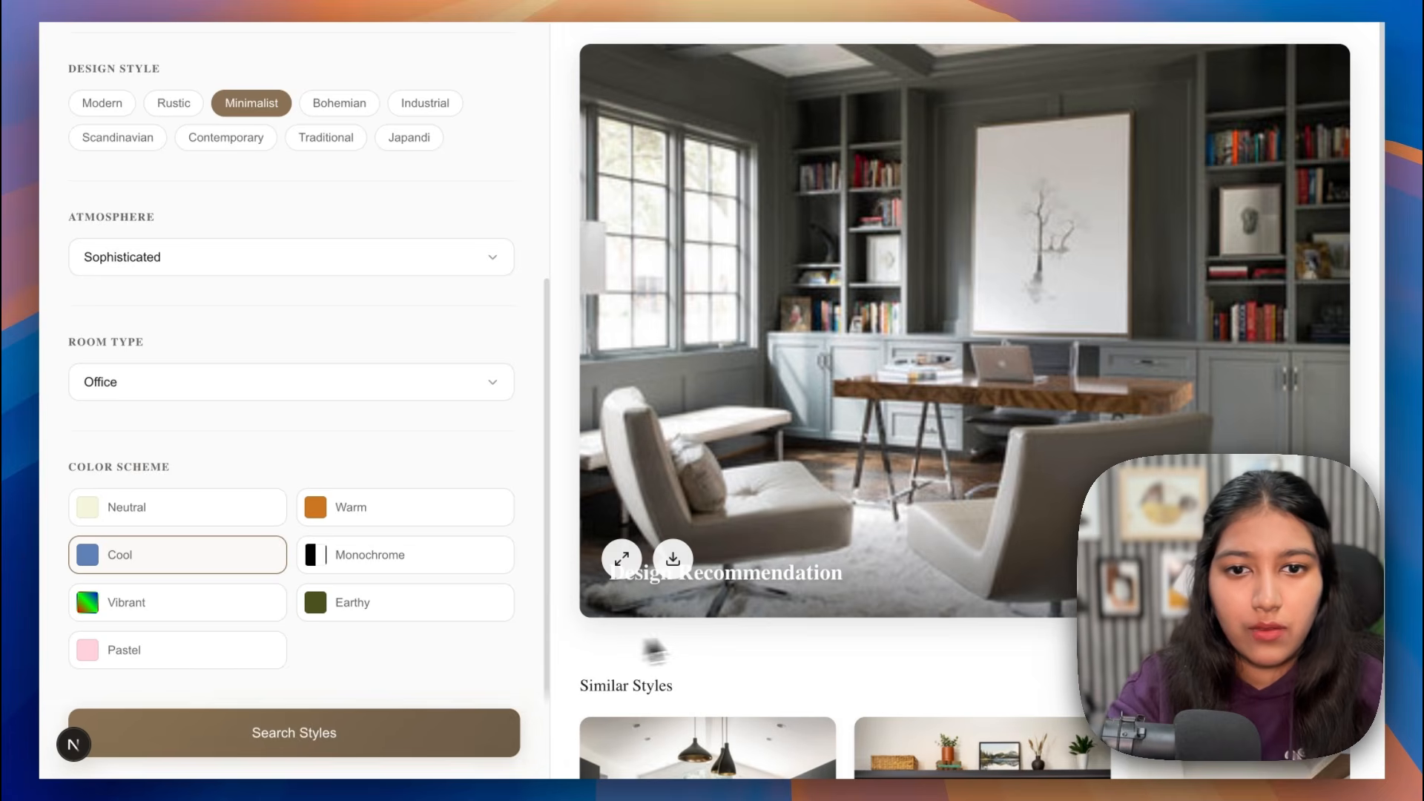
# Step: Examine the design recommendation and browse through the Similar Styles images to check vertical and horizontal scrolling
pyautogui.scroll(-4, 760, 631)
pyautogui.hscroll(2, 1059, 645)
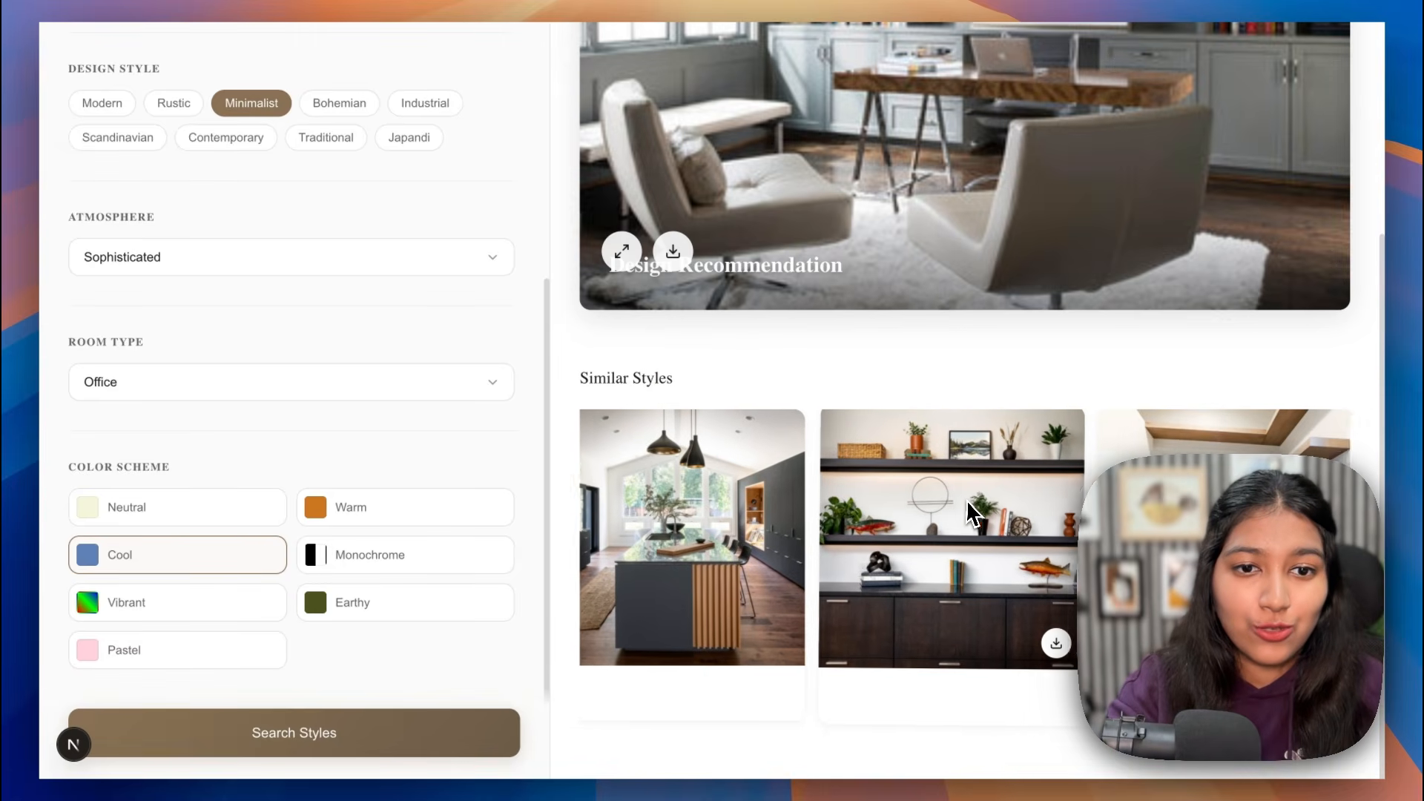
pyautogui.hscroll(6, 970, 512)
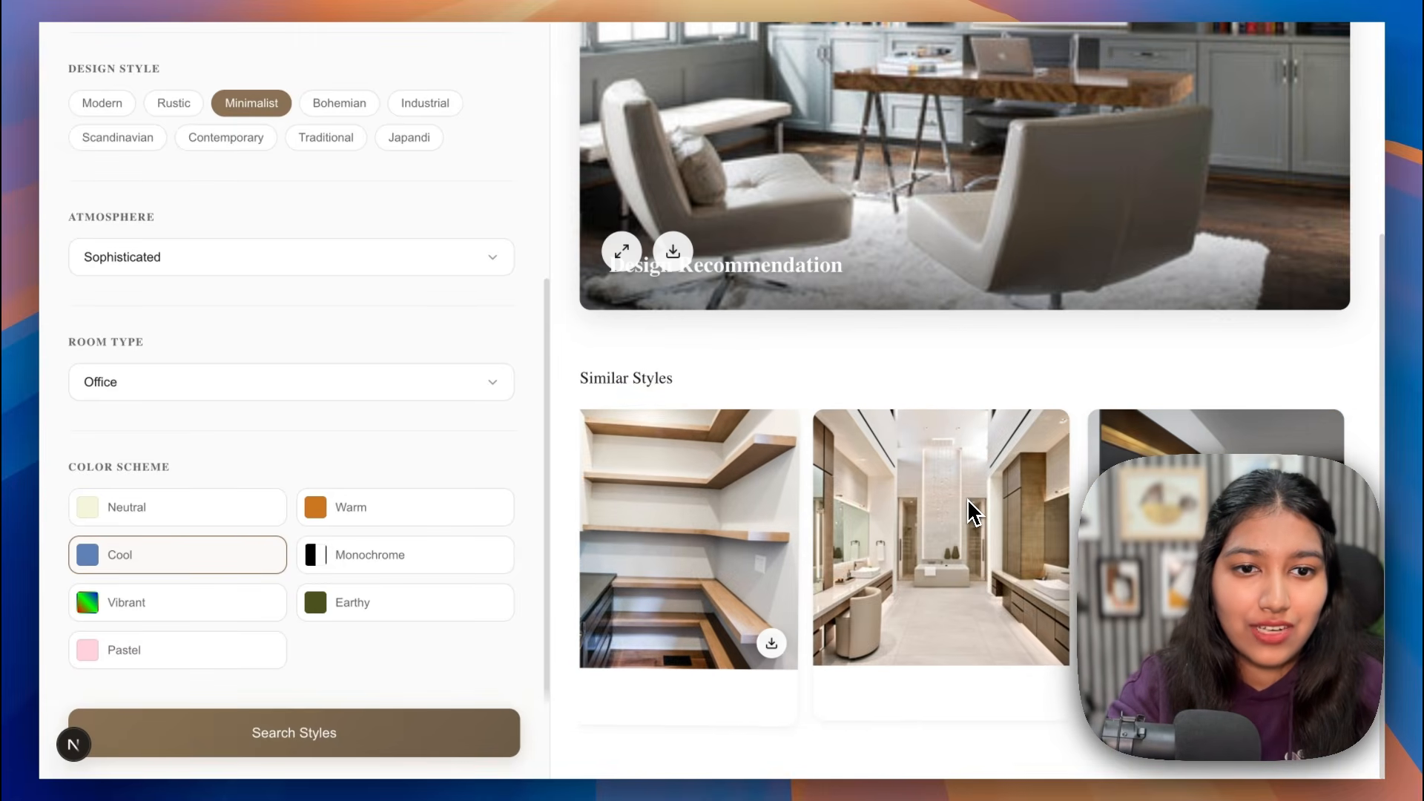
pyautogui.hscroll(4, 970, 512)
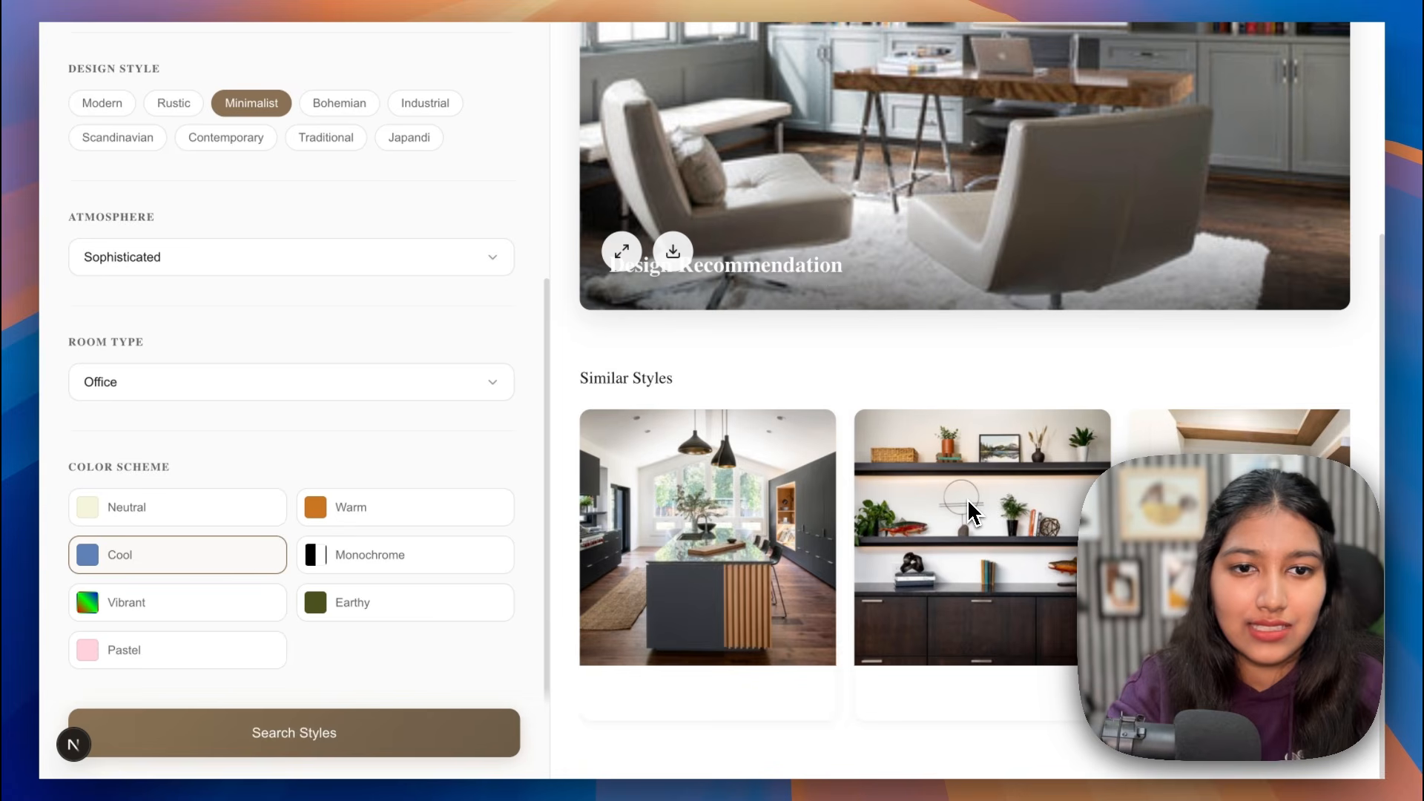
pyautogui.scroll(4, 970, 511)
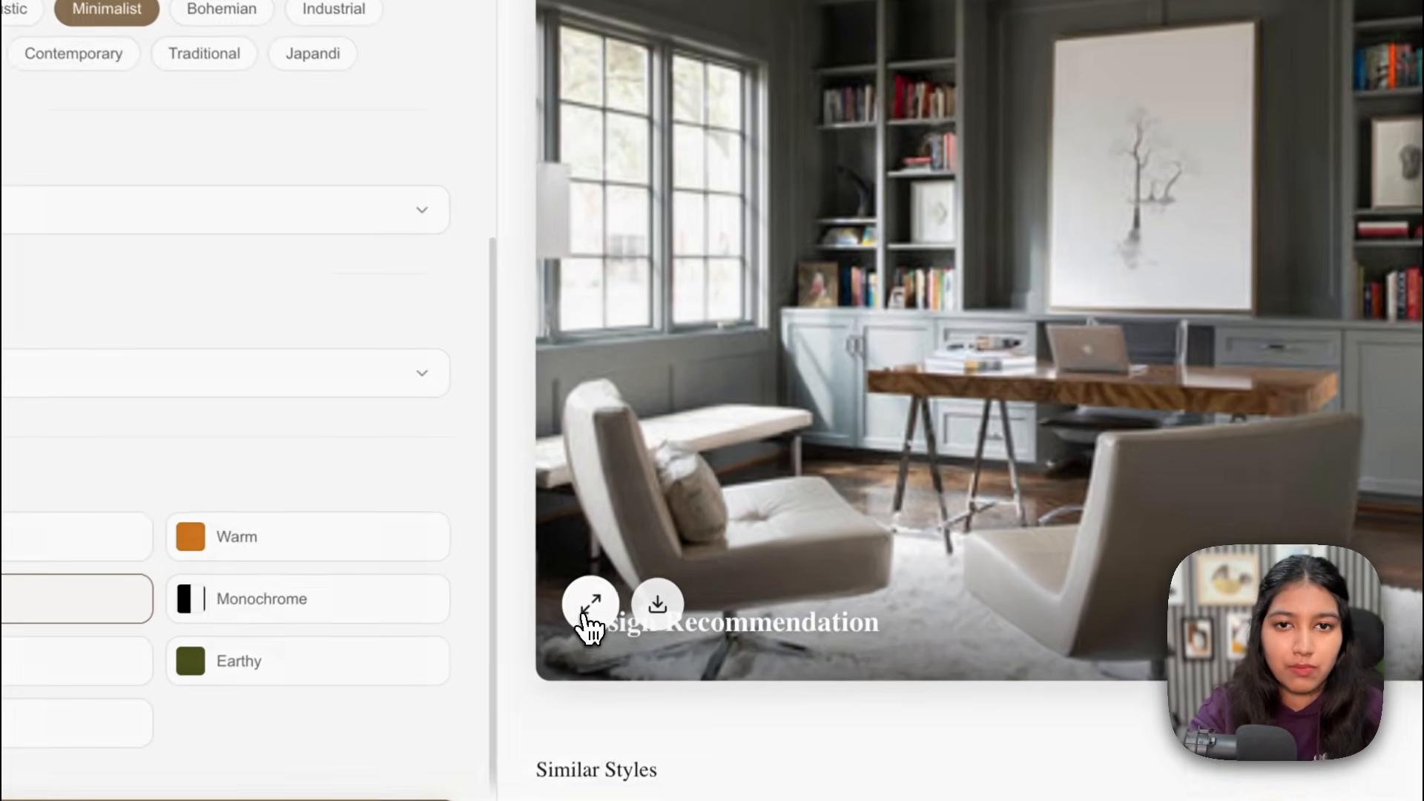
# Step: Expand the main design recommendation image to full screen, download it and close the enlarged view
pyautogui.click(621, 558)
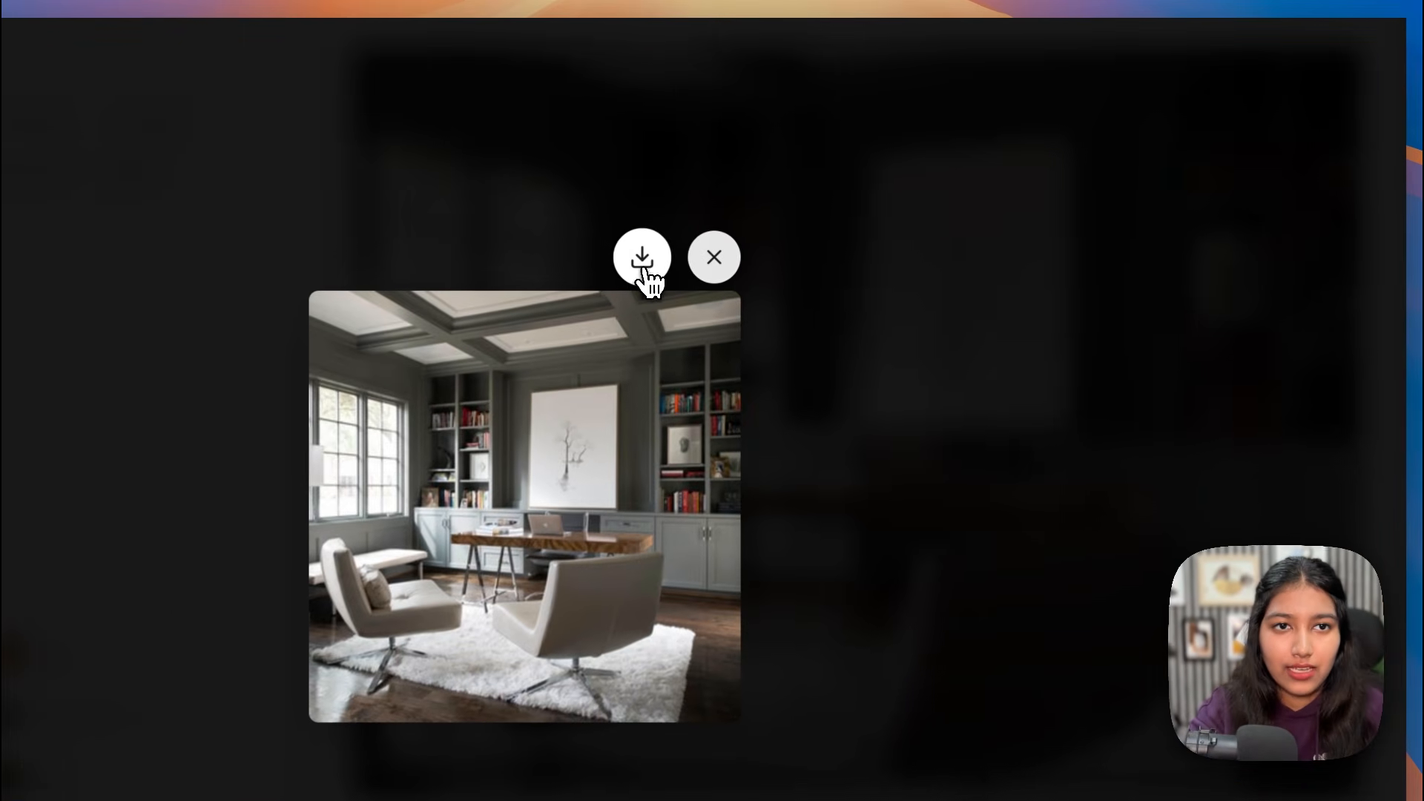
pyautogui.click(802, 205)
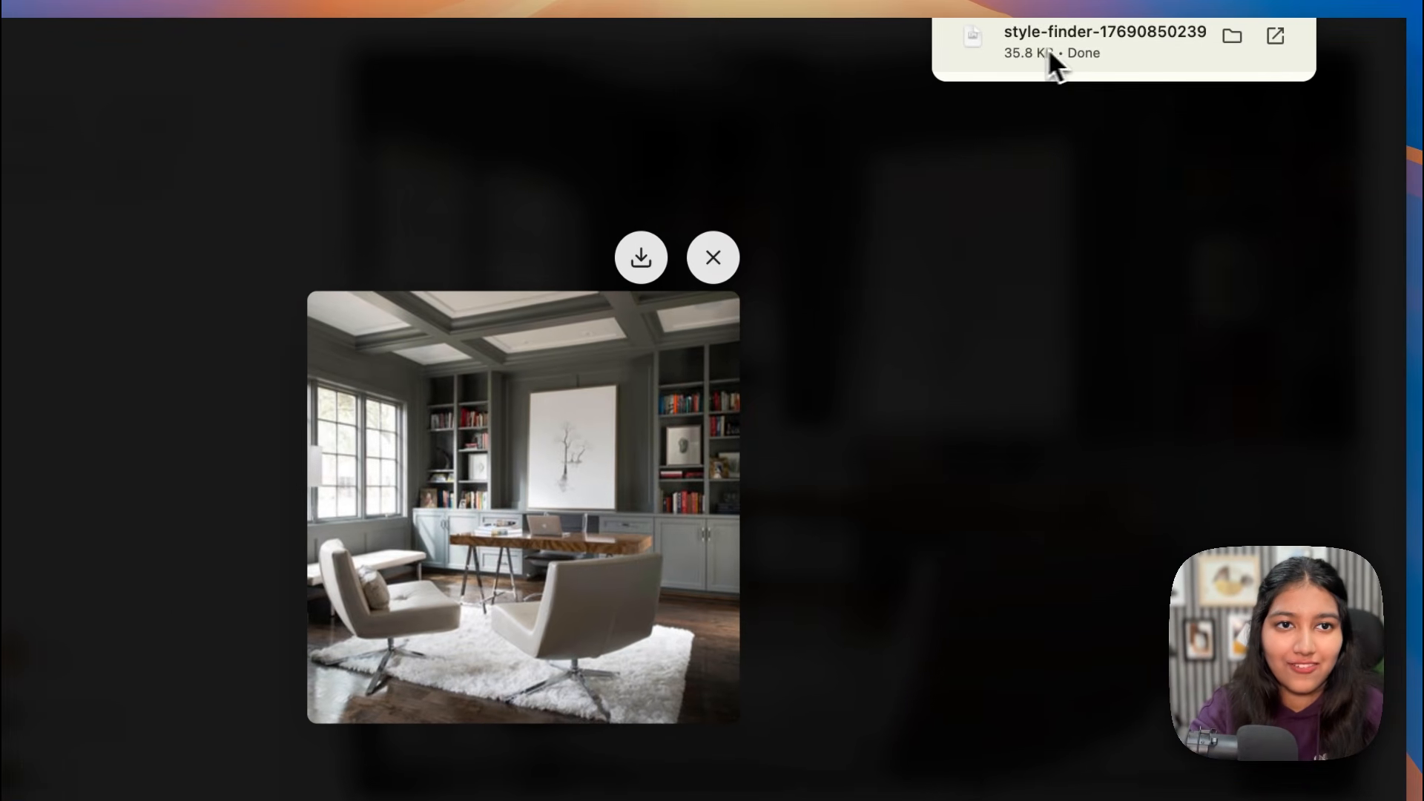
pyautogui.click(890, 274)
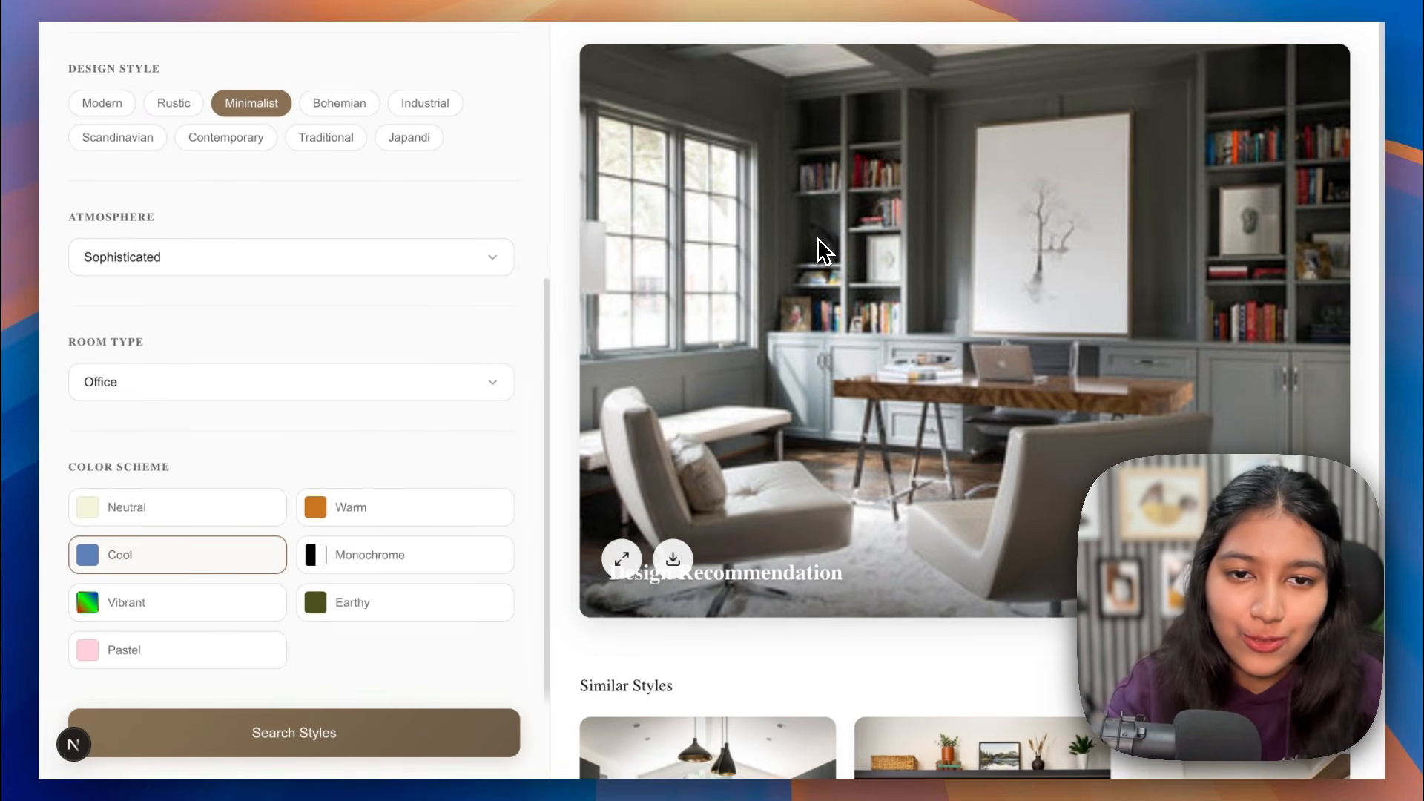
# Step: Open the first kitchen image under Similar Styles in full screen
pyautogui.scroll(-5, 801, 319)
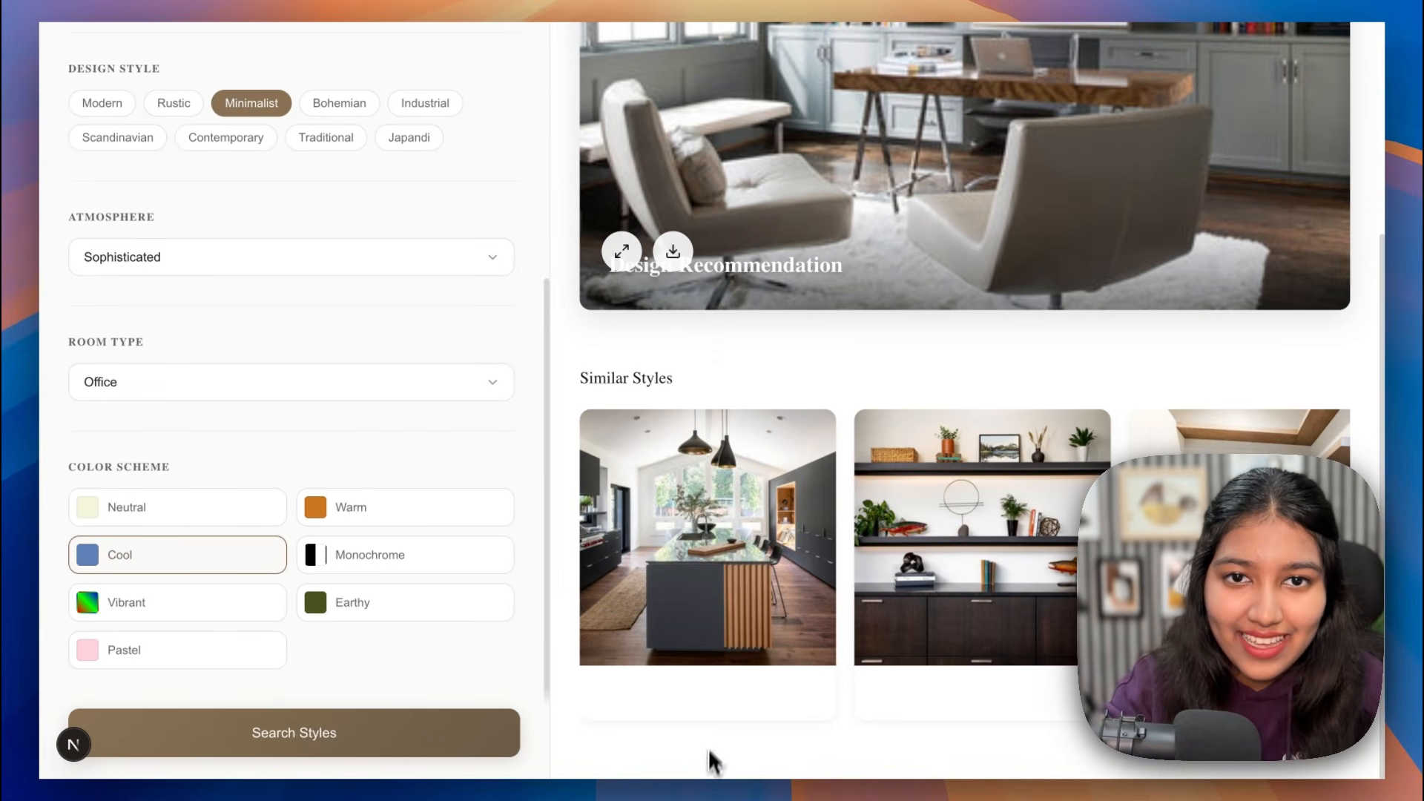
pyautogui.moveTo(689, 674)
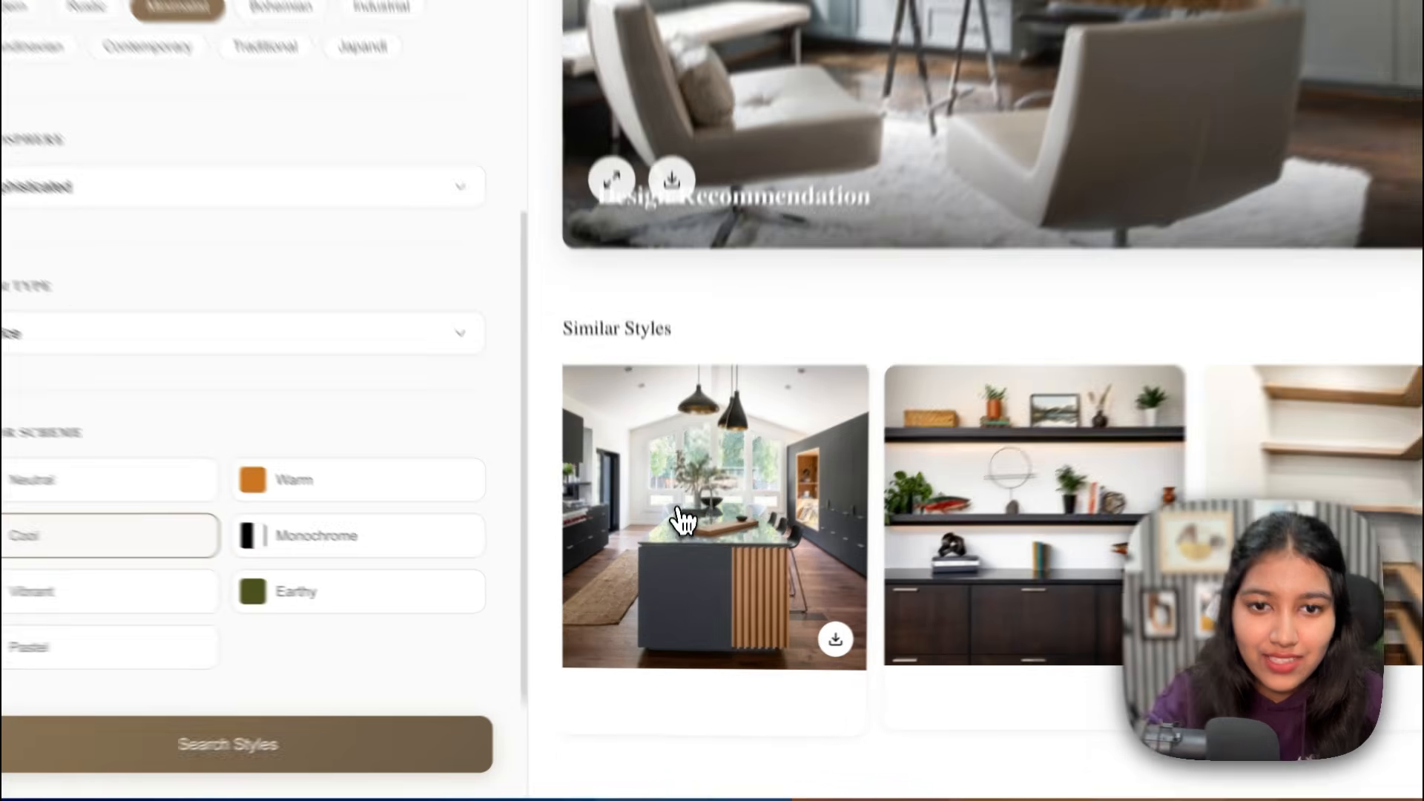
pyautogui.click(678, 541)
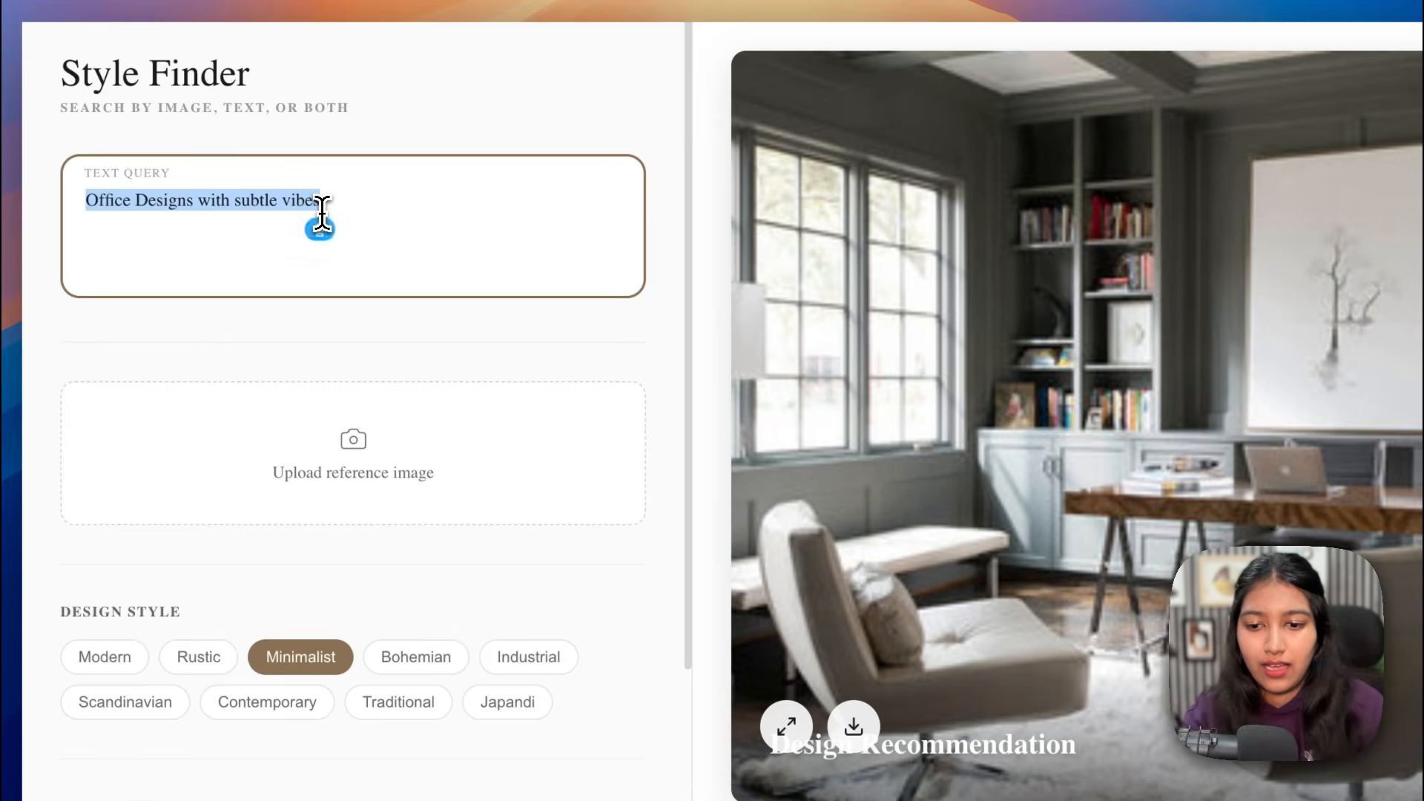
# Step: Search for bathroom designs with light minimalist vibes, using Intimate atmosphere, Bathroom room type and Neutral colors, and browse the recommendation and similar styles
pyautogui.write('B')
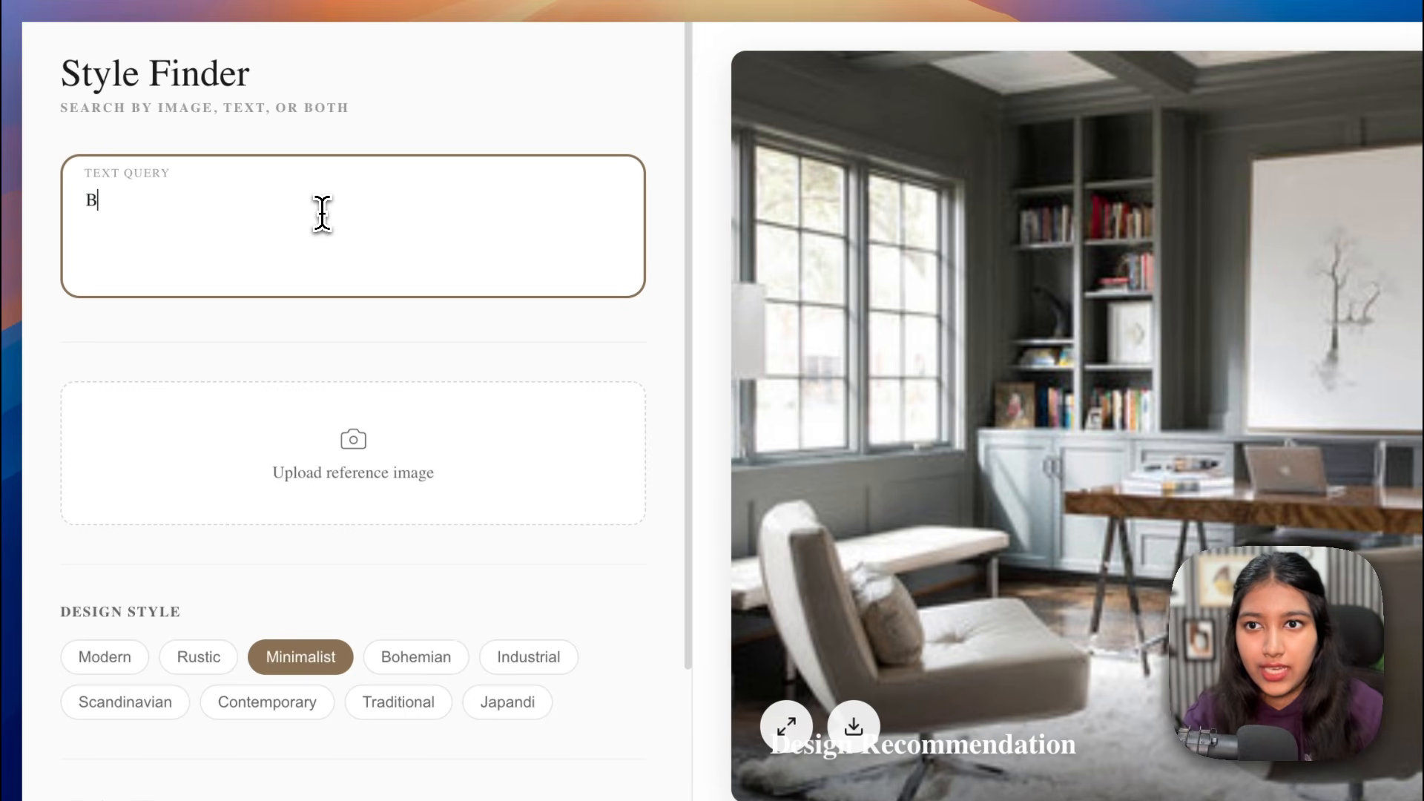
pyautogui.write('athroom')
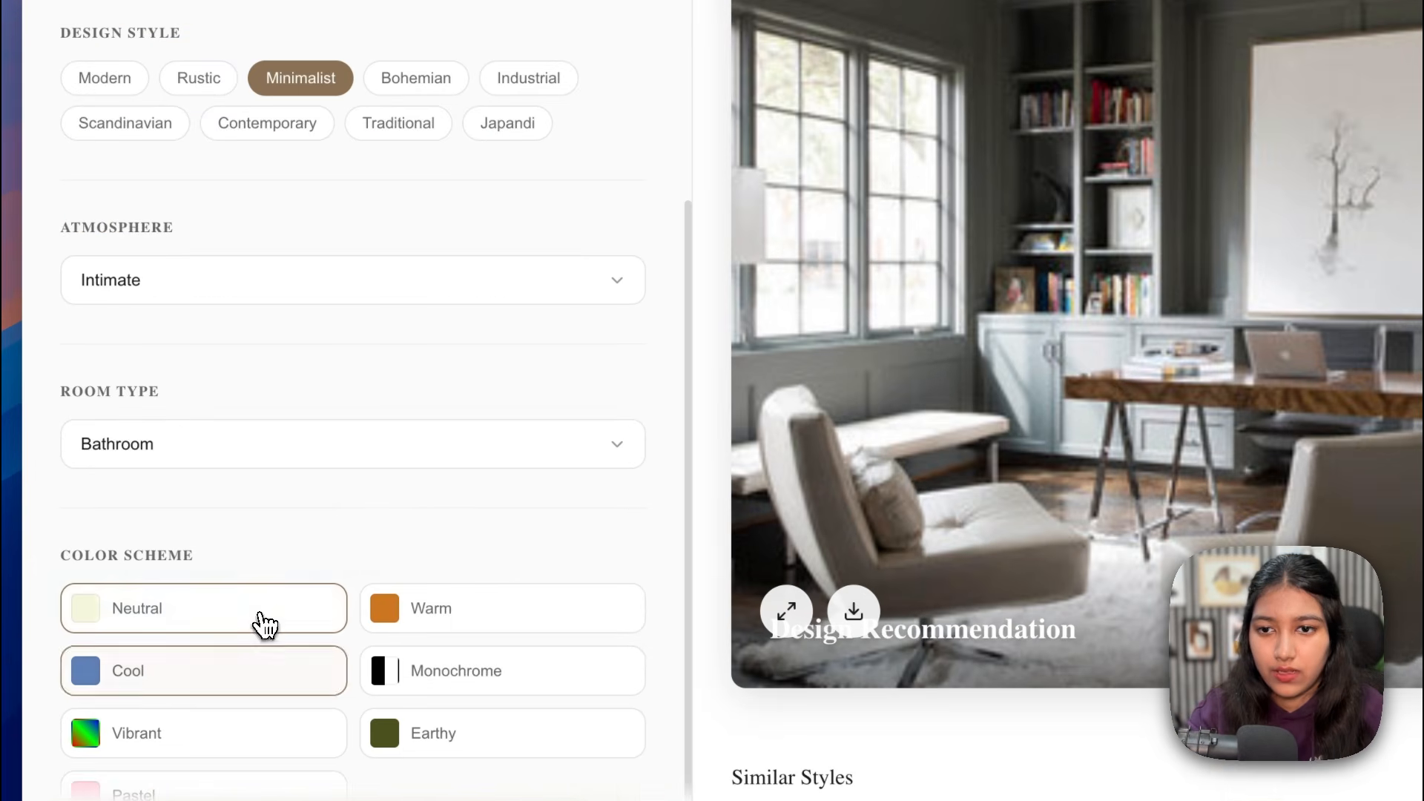
pyautogui.scroll(6, 422, 213)
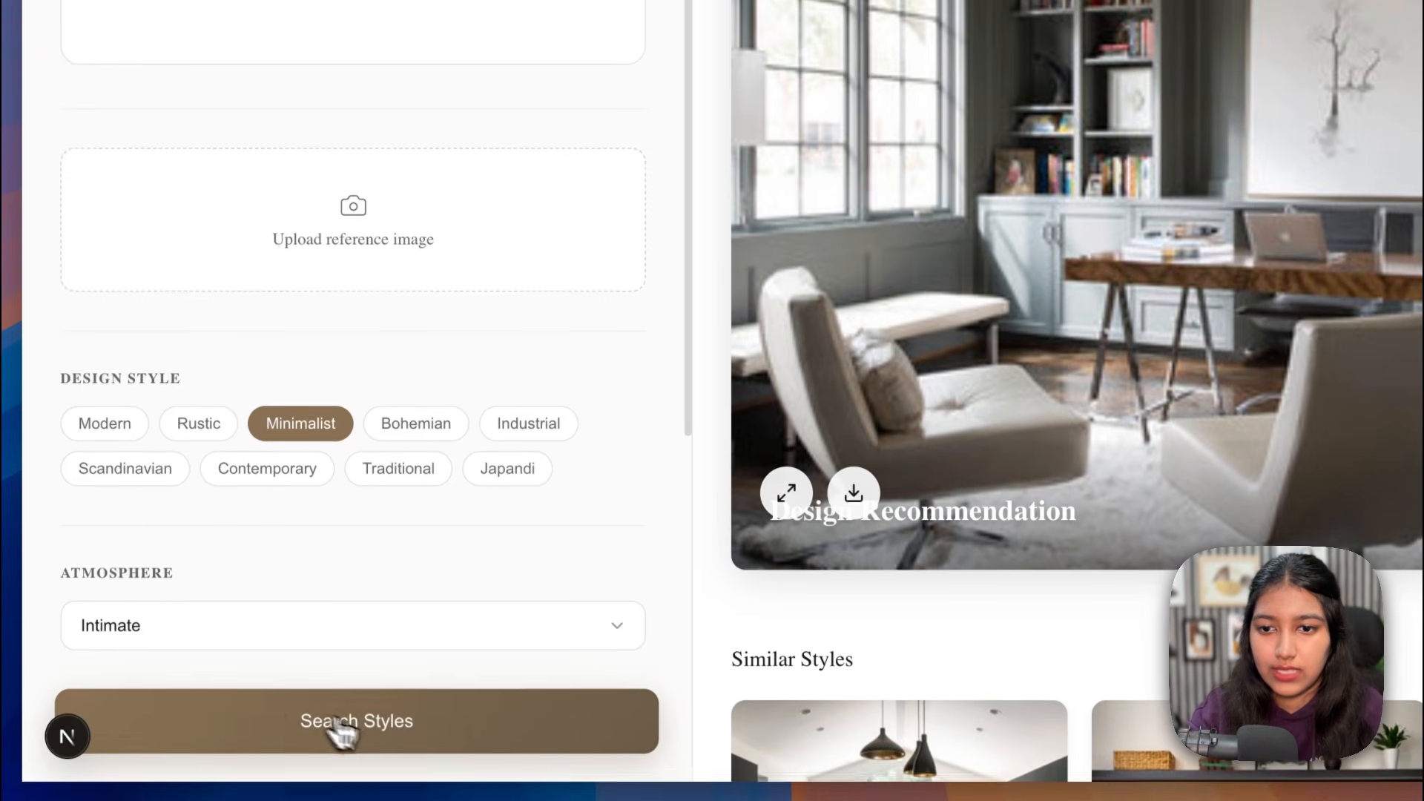
pyautogui.click(339, 731)
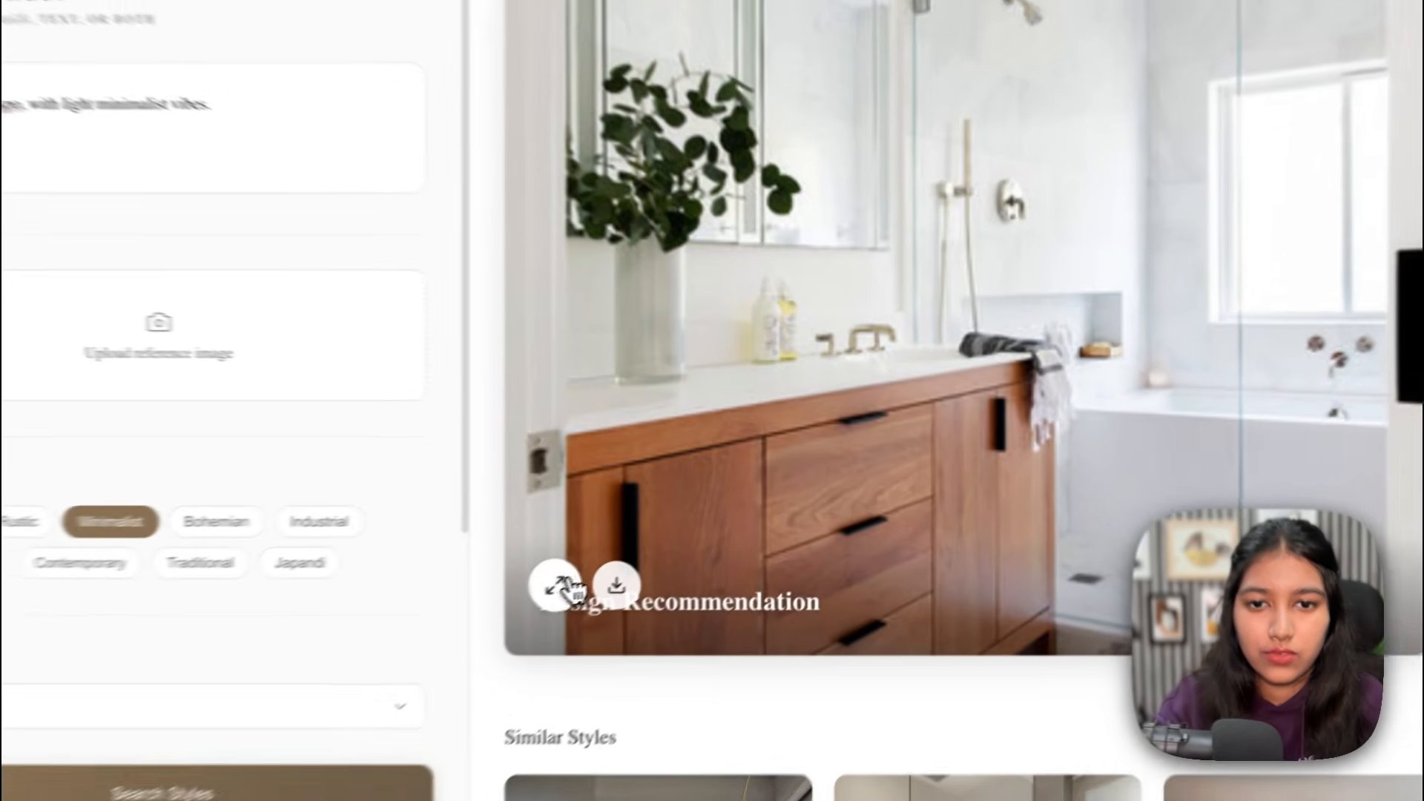
pyautogui.click(622, 558)
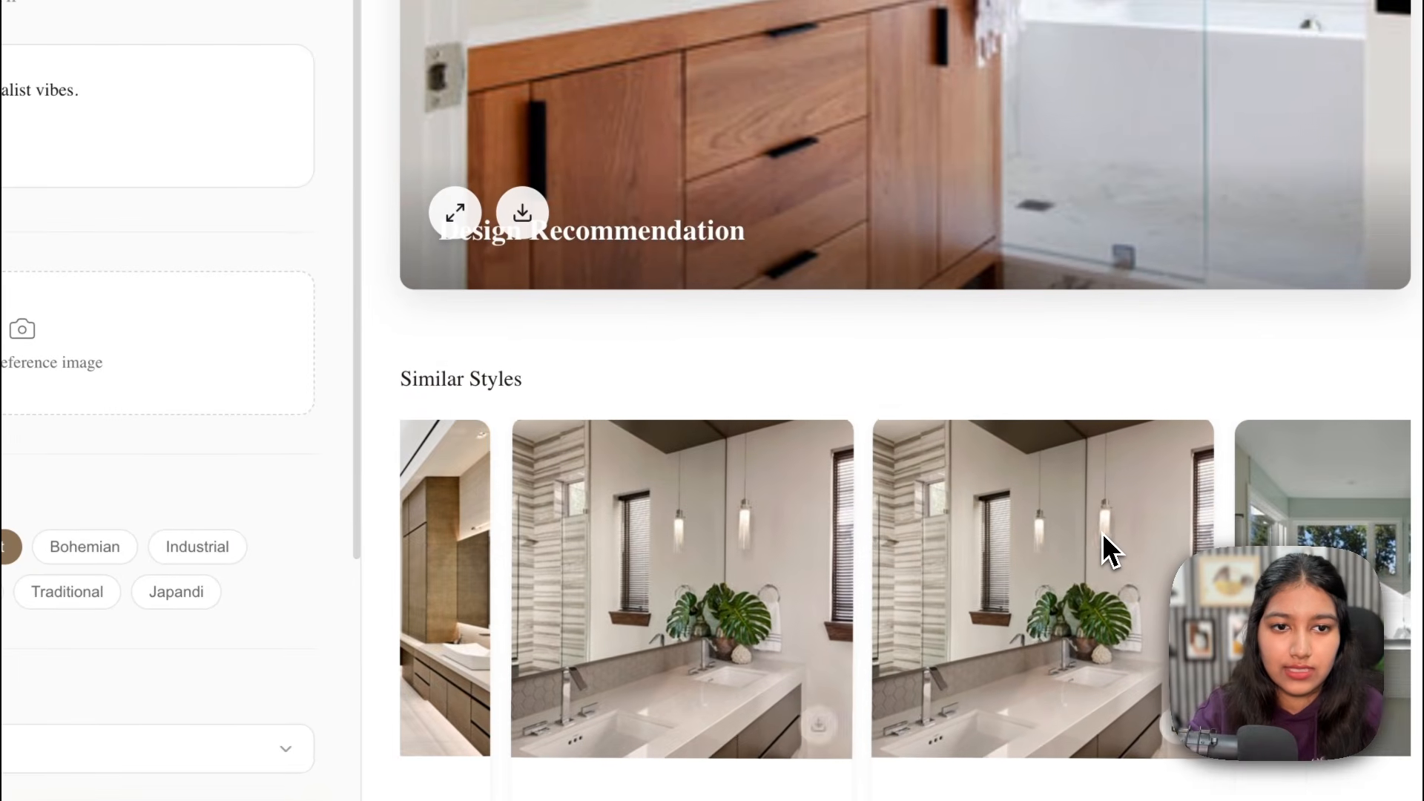
pyautogui.click(1211, 524)
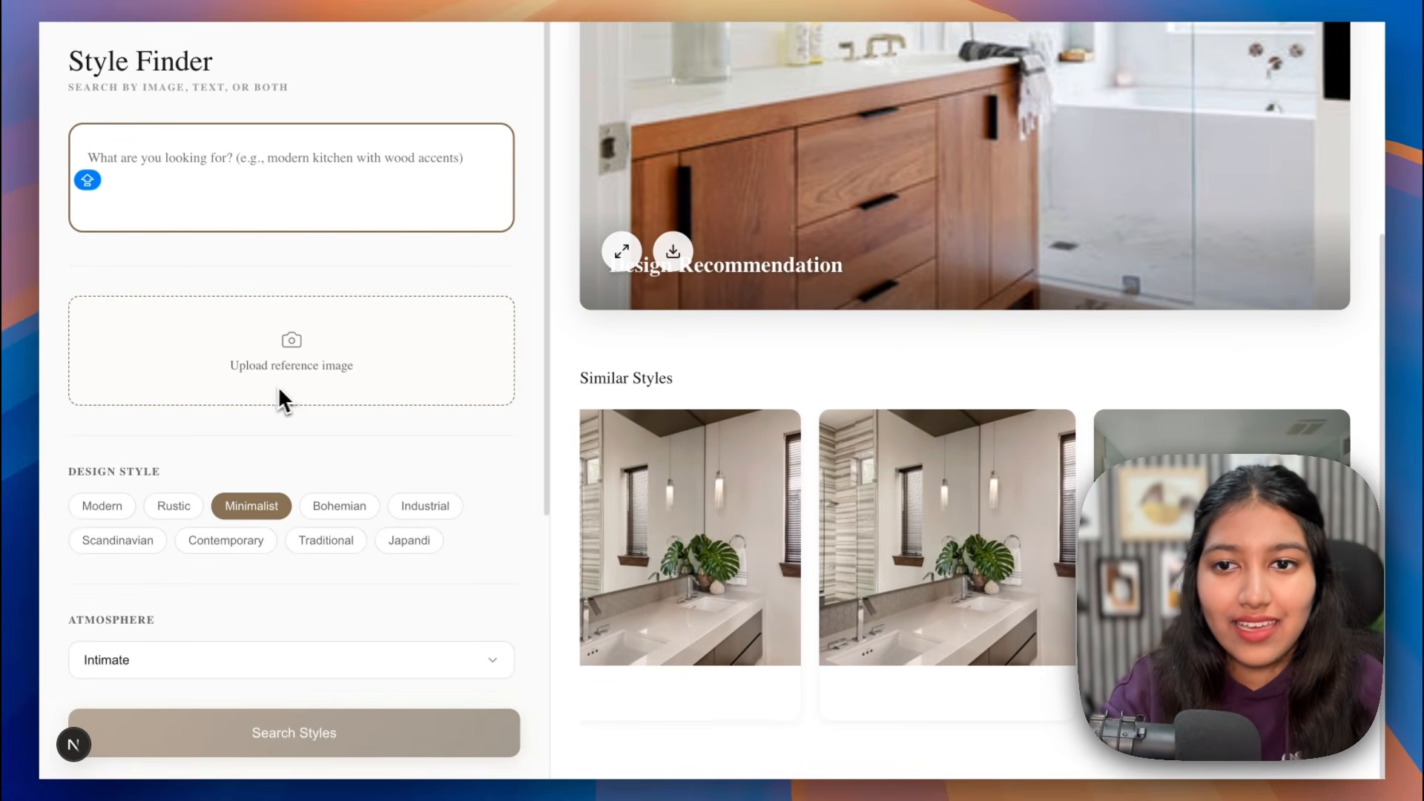
# Step: Run a style search with the text "Find me a similar design" and modern_900.jpg as the reference image
pyautogui.click(226, 201)
pyautogui.write('Find me a similar design')
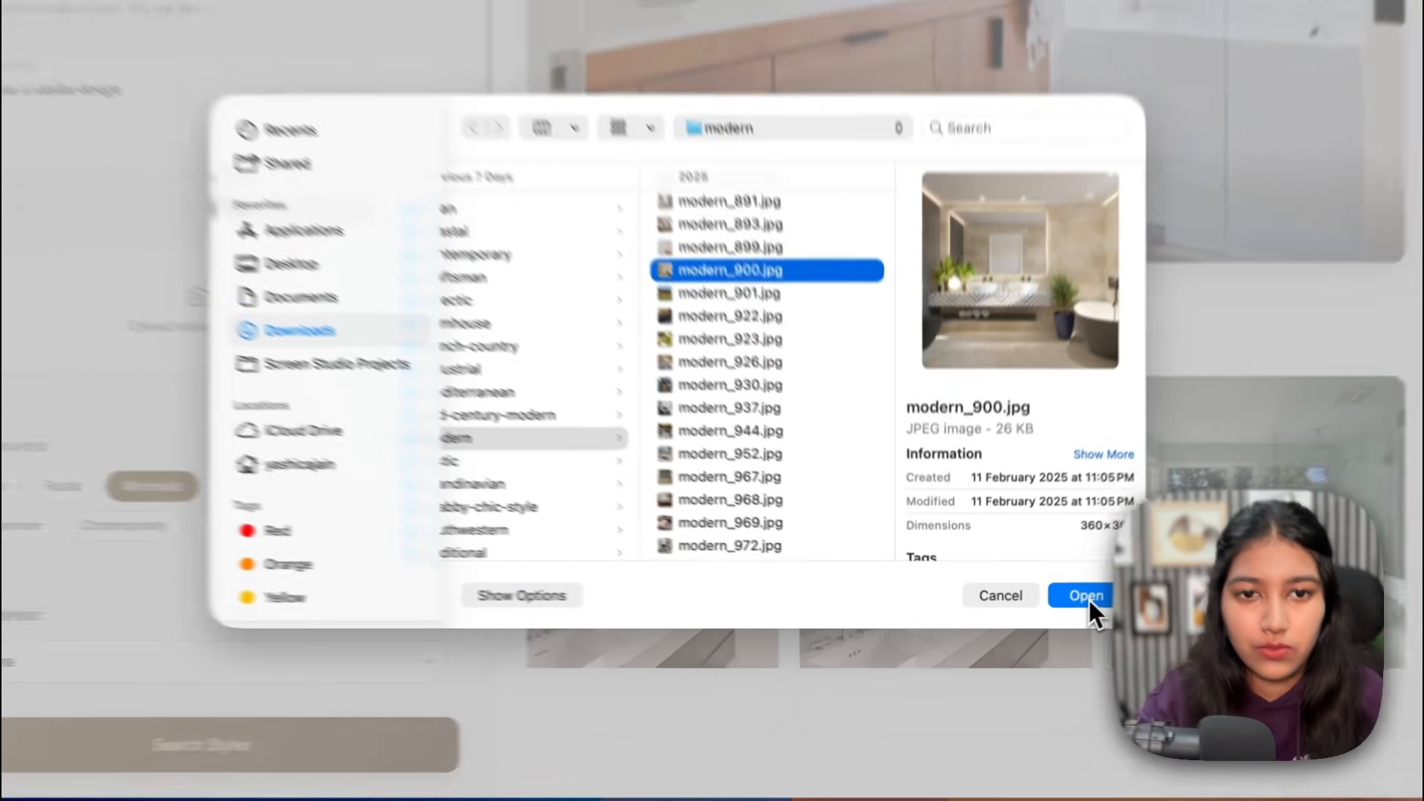
pyautogui.click(1068, 602)
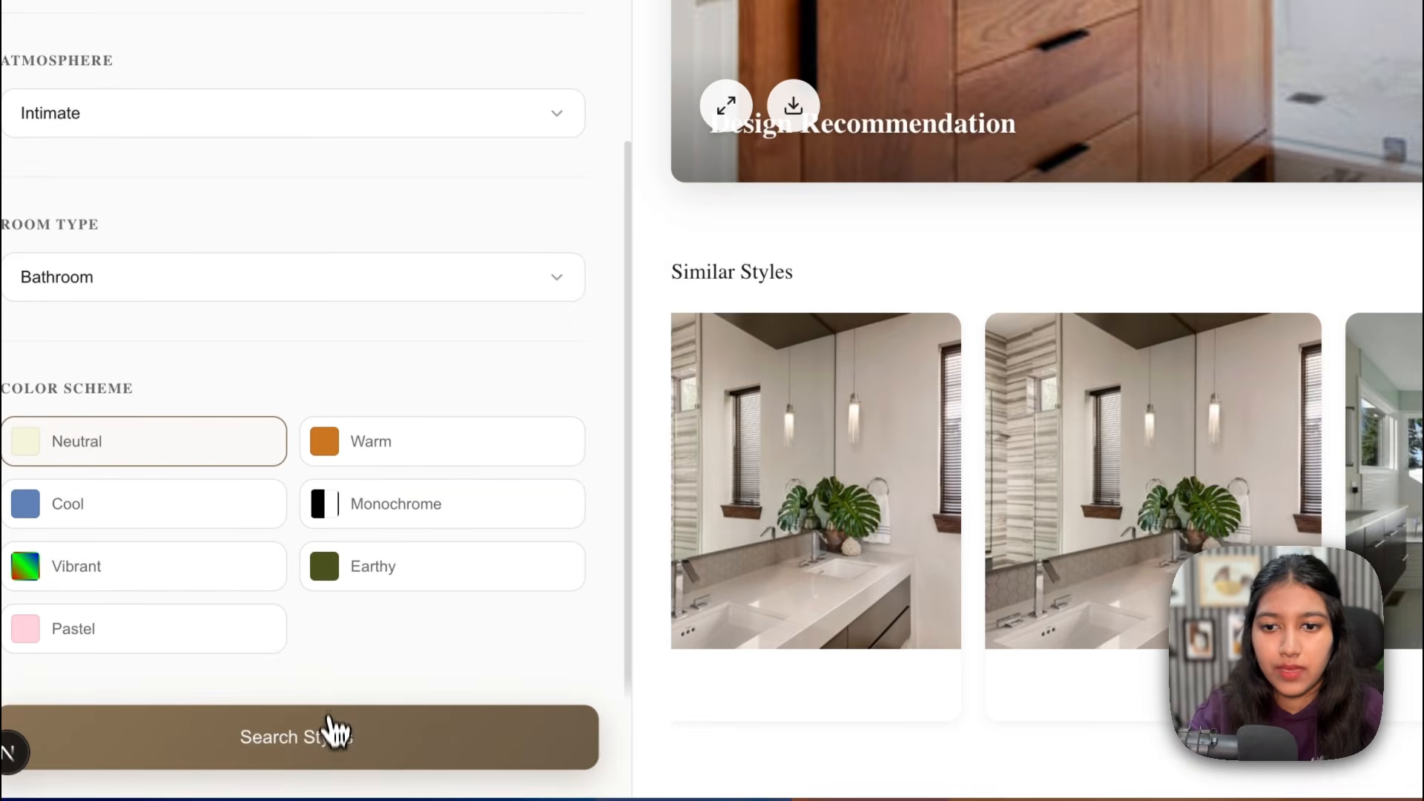
pyautogui.click(331, 735)
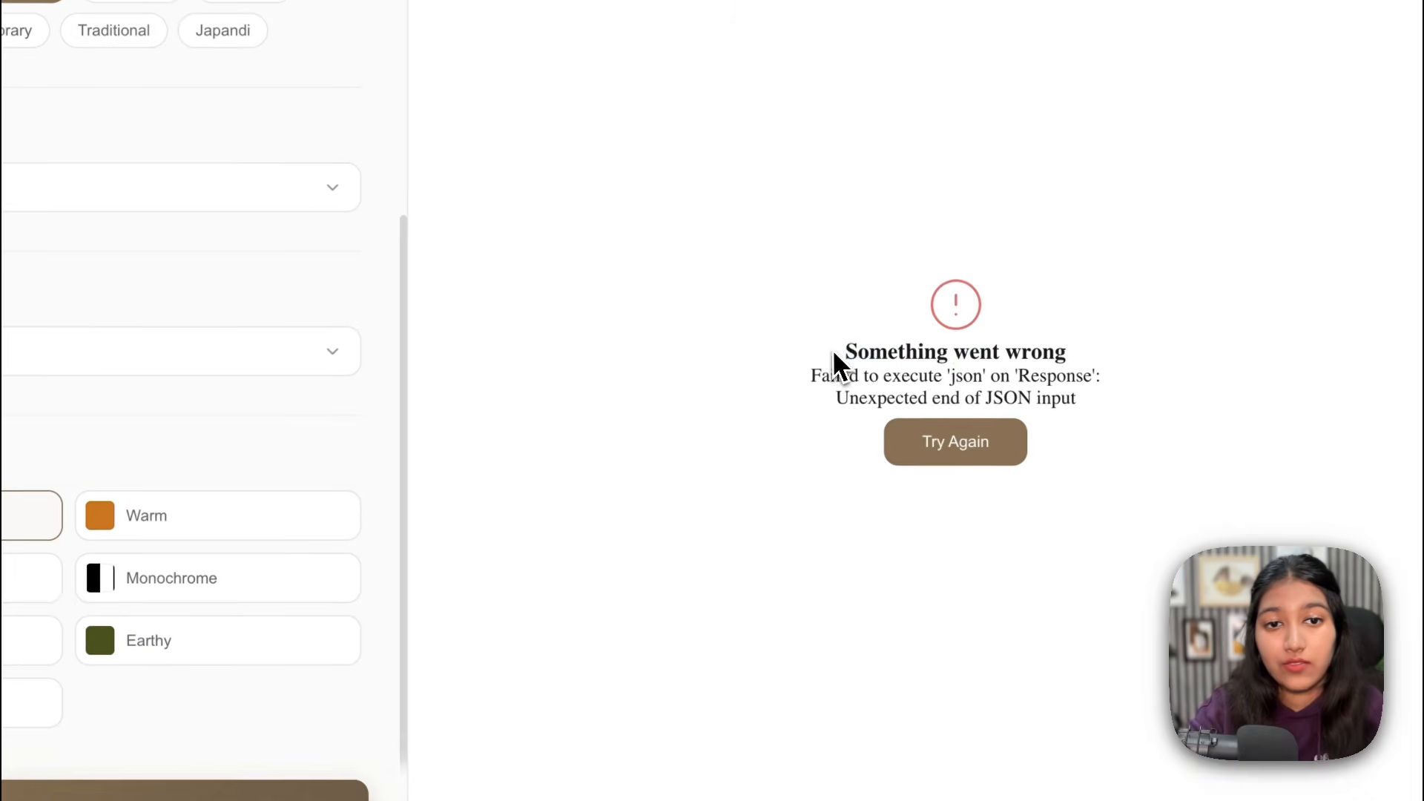
# Step: Open the reported issue's details for the image search and capture a screenshot of the error
pyautogui.moveTo(1045, 306); pyautogui.dragTo(1336, 353)
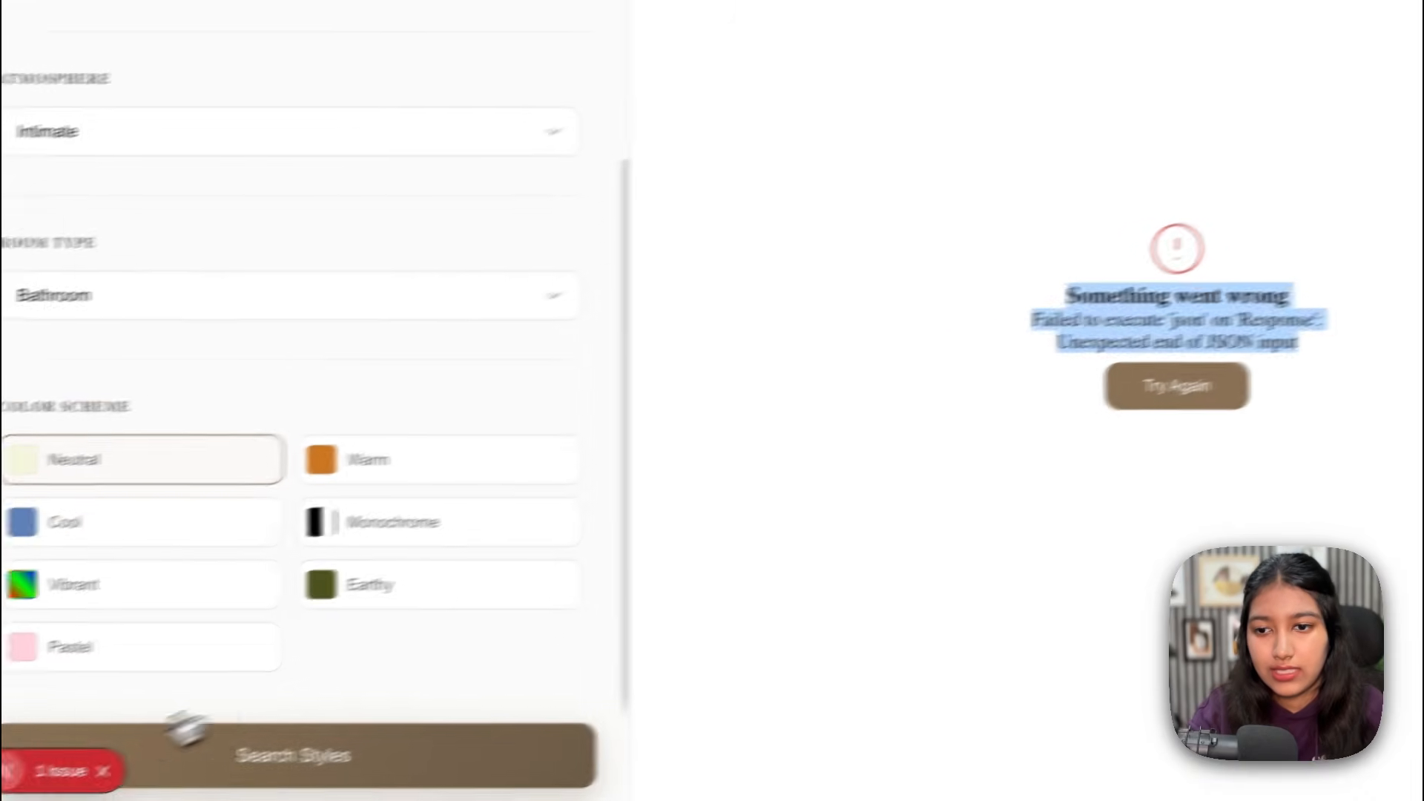
pyautogui.click(56, 773)
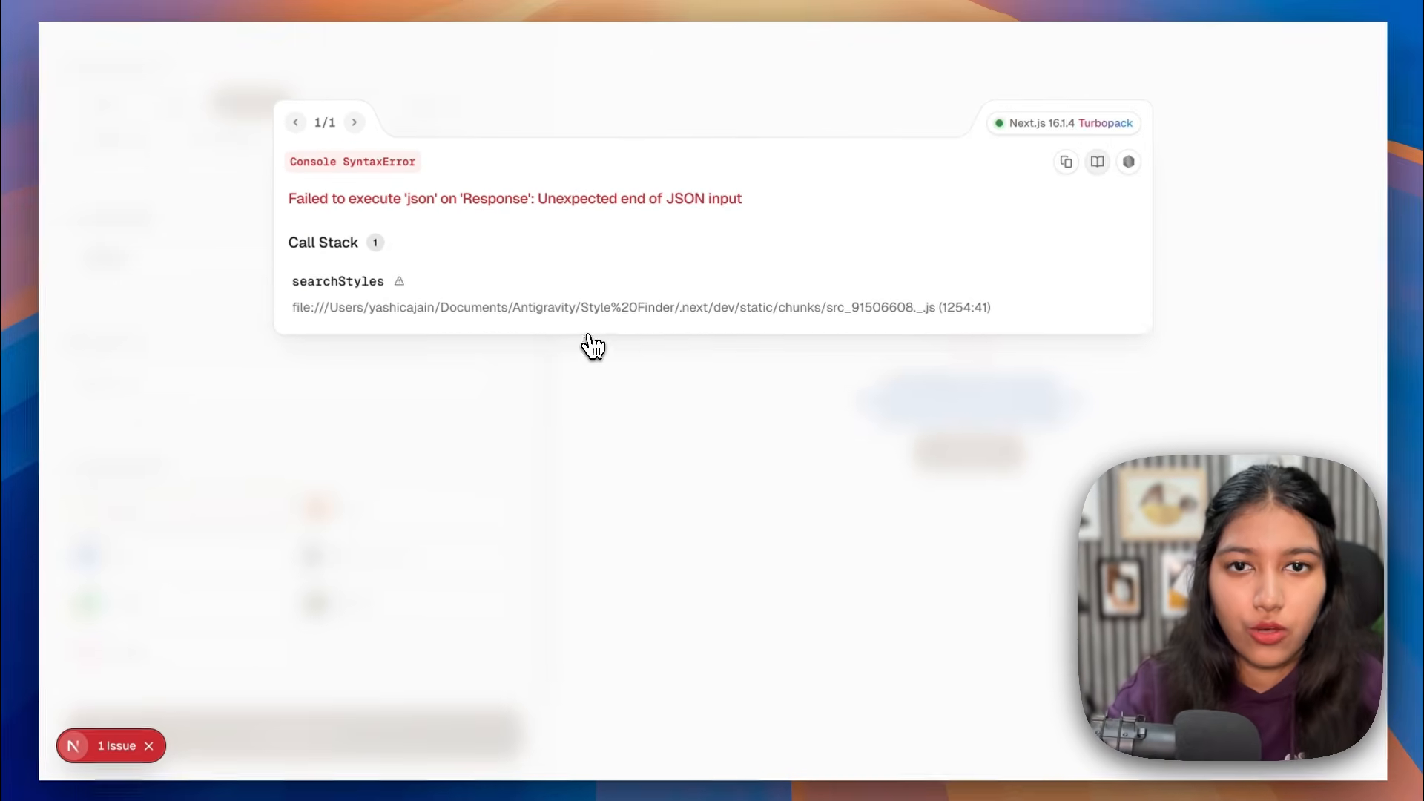
pyautogui.press('super+shift+4')
pyautogui.moveTo(256, 89); pyautogui.dragTo(1163, 407)
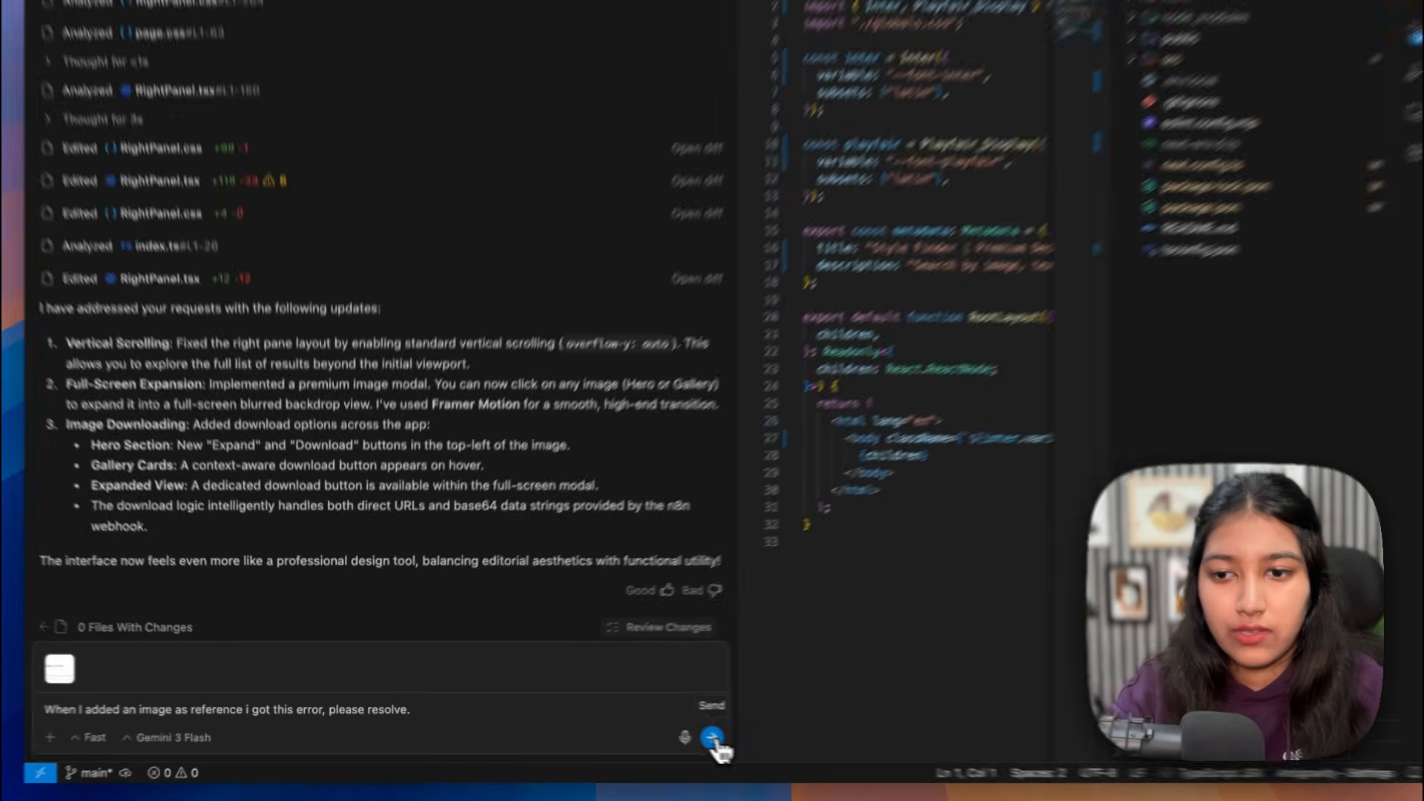
# Step: In Antigravity, send the error screenshot with "When I added an image as reference i got this error, please resolve." and accept all edits
pyautogui.click(719, 749)
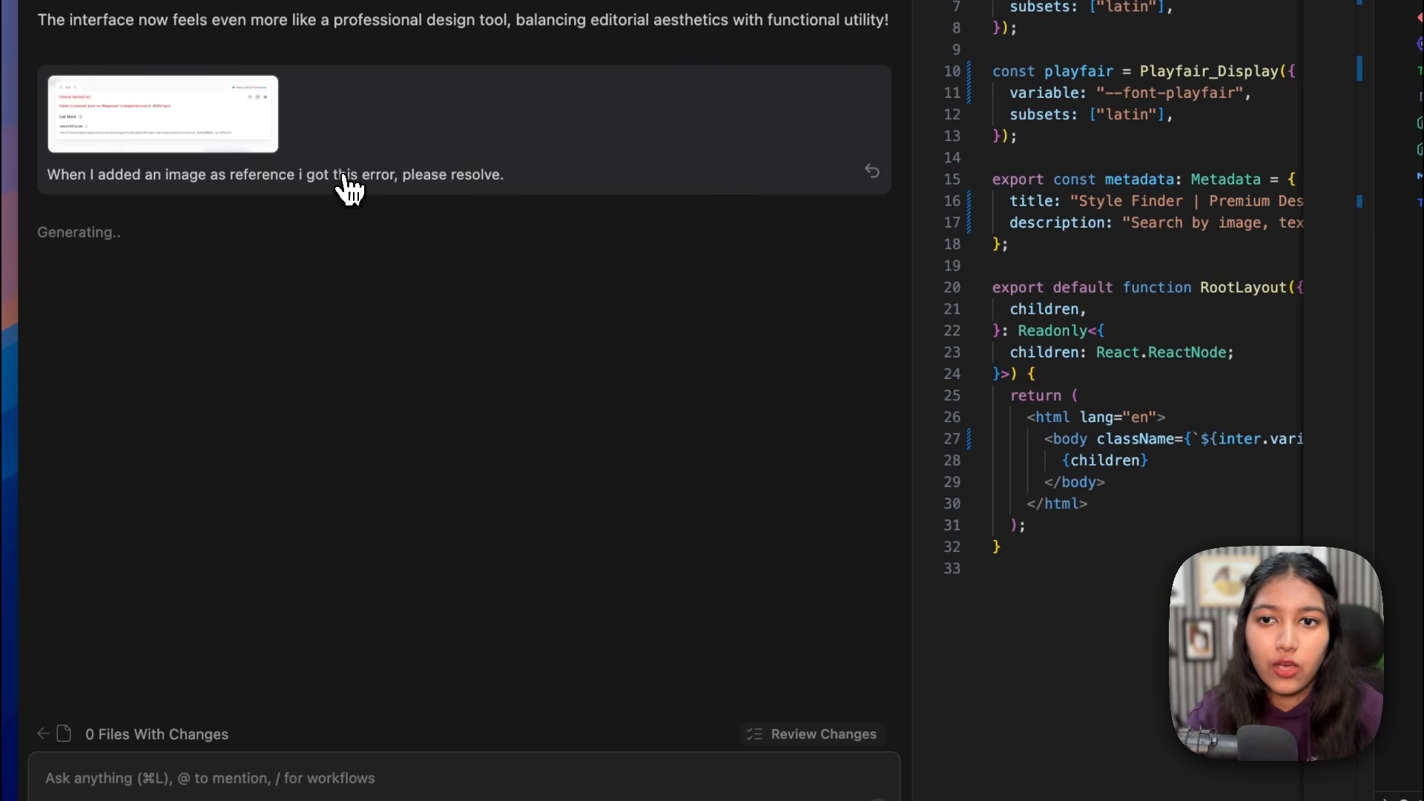
pyautogui.moveTo(510, 182); pyautogui.dragTo(304, 183)
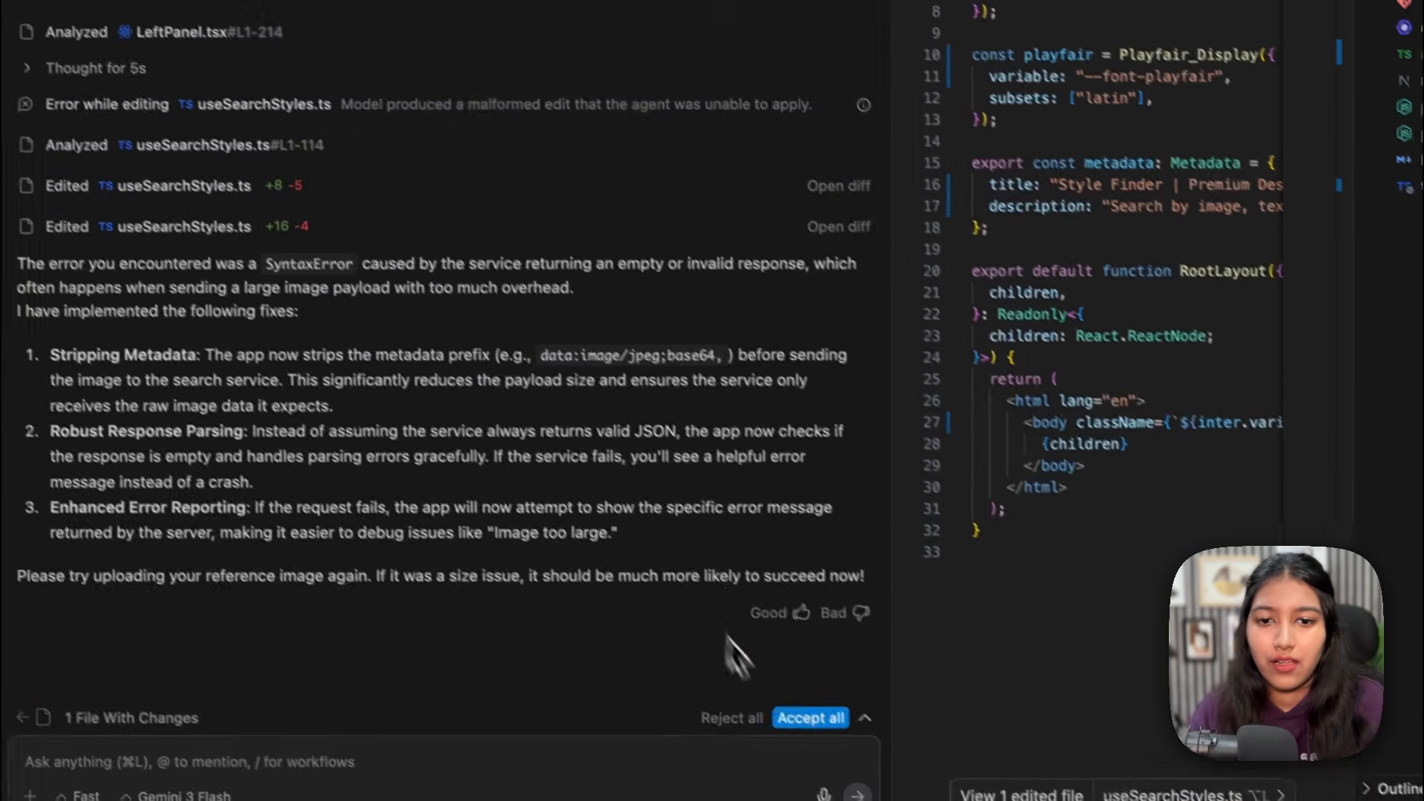
pyautogui.click(831, 730)
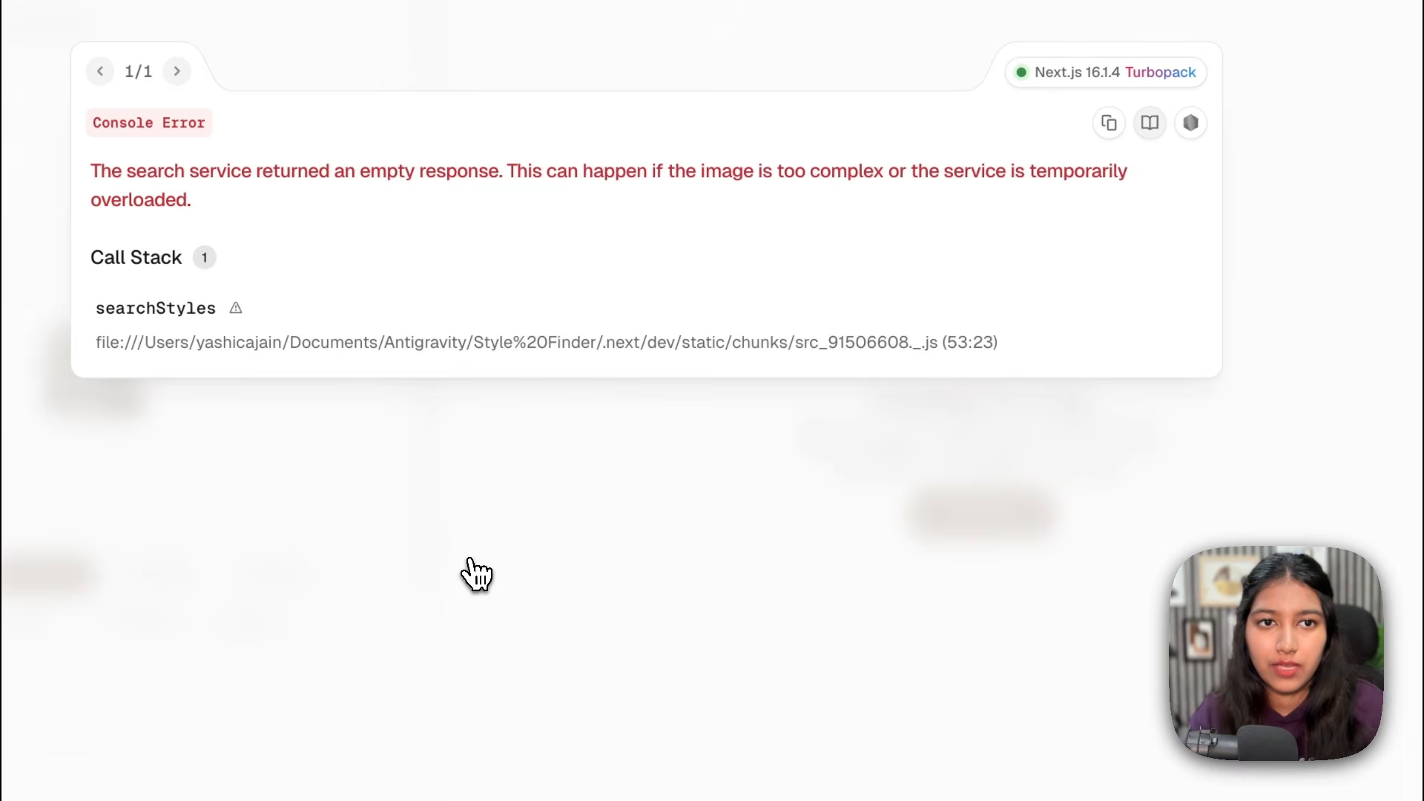
# Step: Copy the new console error's details and send them to the Antigravity agent with the instruction "Fix:"
pyautogui.click(1109, 122)
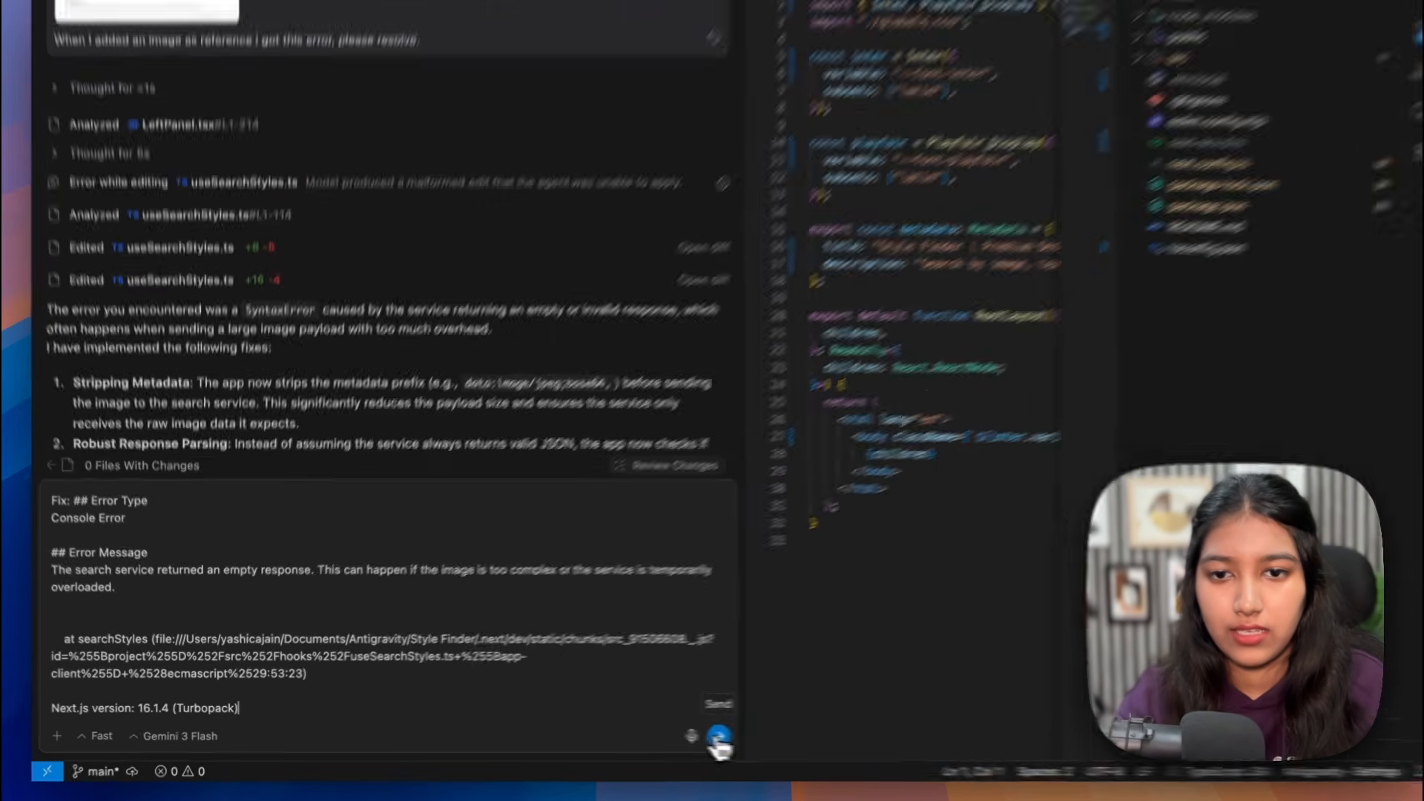
pyautogui.click(695, 736)
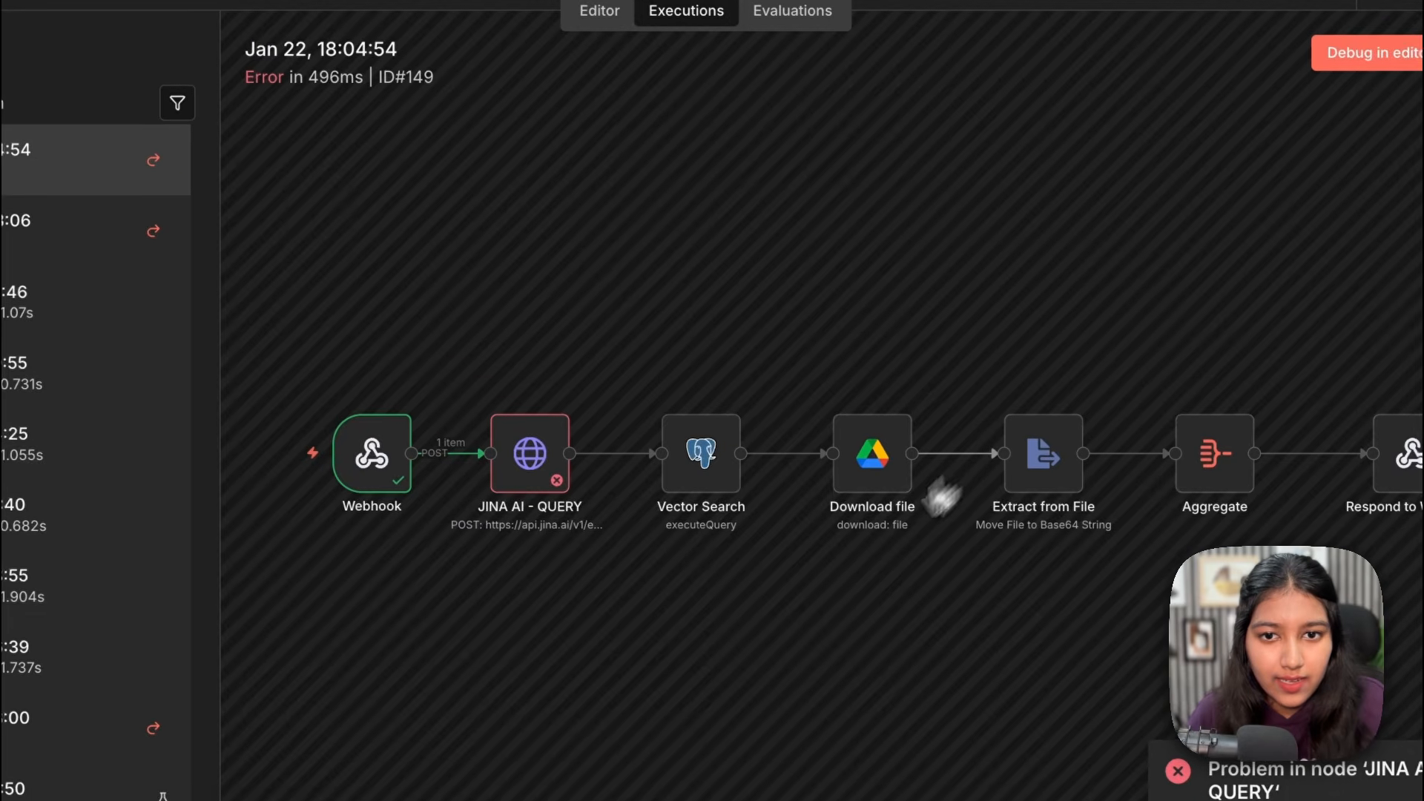
# Step: Switch to n8n, open the JINA AI - QUERY node of the failed execution and examine the error in its output
pyautogui.doubleClick(531, 477)
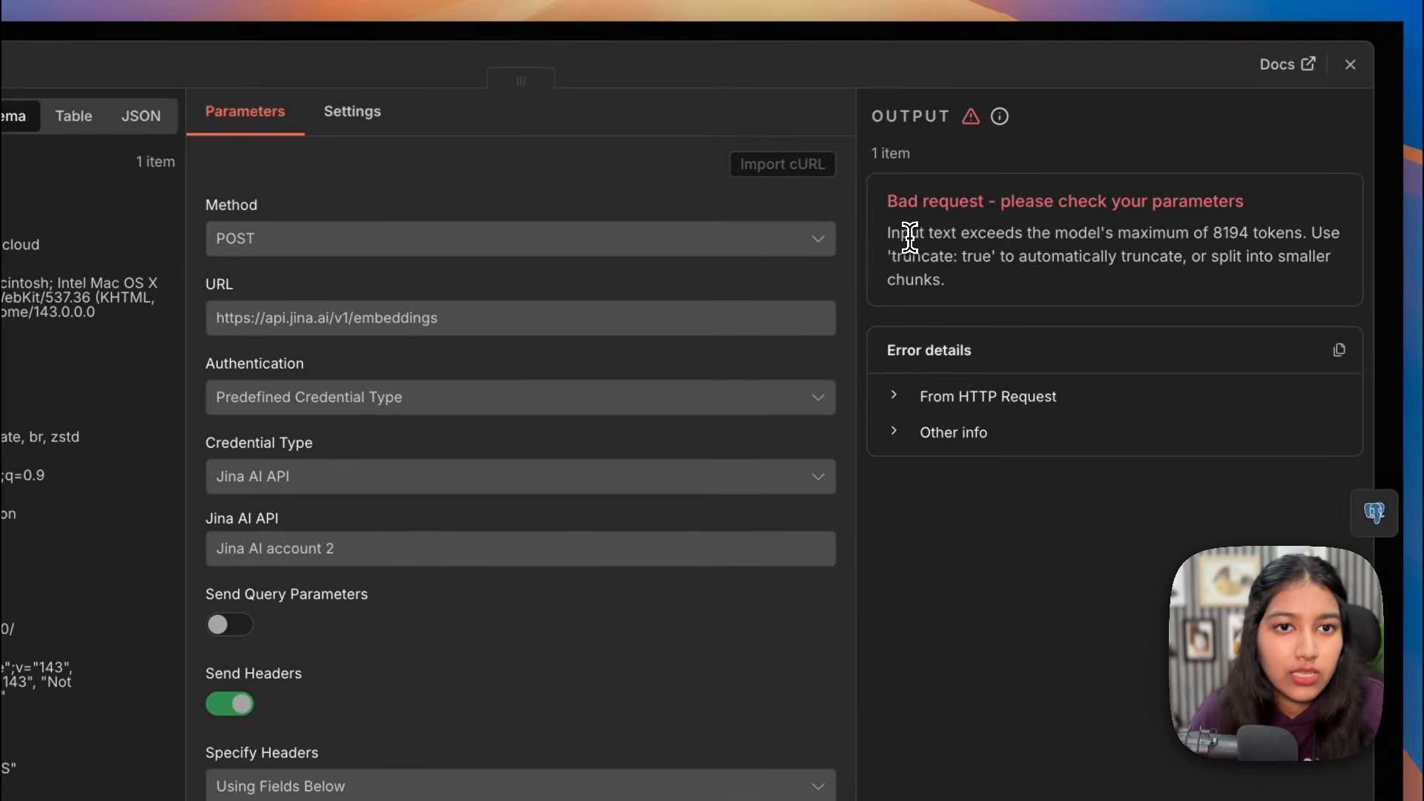
pyautogui.moveTo(1069, 154); pyautogui.dragTo(1314, 161)
pyautogui.click(1155, 240)
pyautogui.moveTo(1142, 237); pyautogui.dragTo(1287, 265)
pyautogui.click(1311, 233)
pyautogui.click(1040, 269)
pyautogui.click(1204, 262)
pyautogui.doubleClick(935, 281)
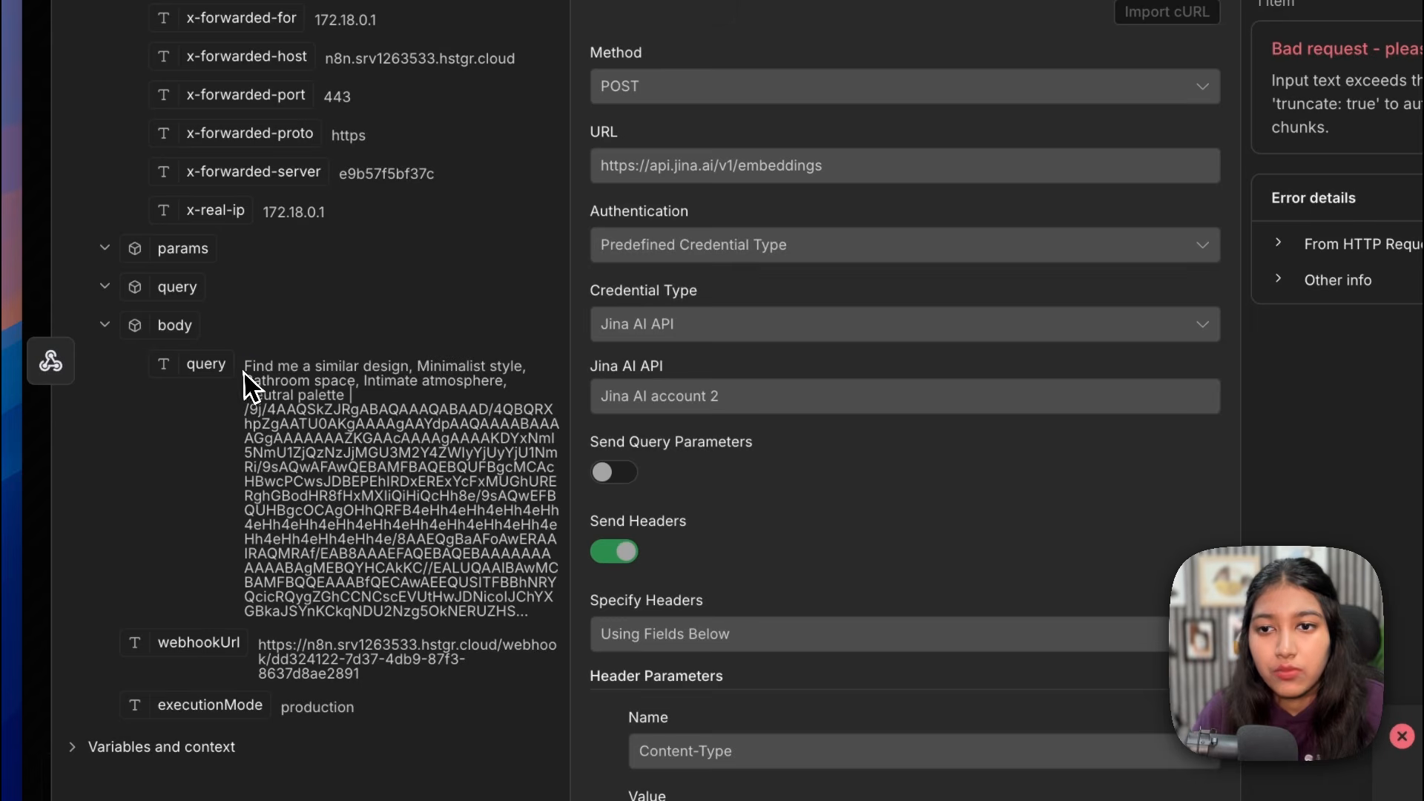
# Step: Examine the query text and image data in the webhook body, viewing the node's input as a table
pyautogui.moveTo(245, 365); pyautogui.dragTo(519, 626)
pyautogui.click(515, 621)
pyautogui.click(452, 102)
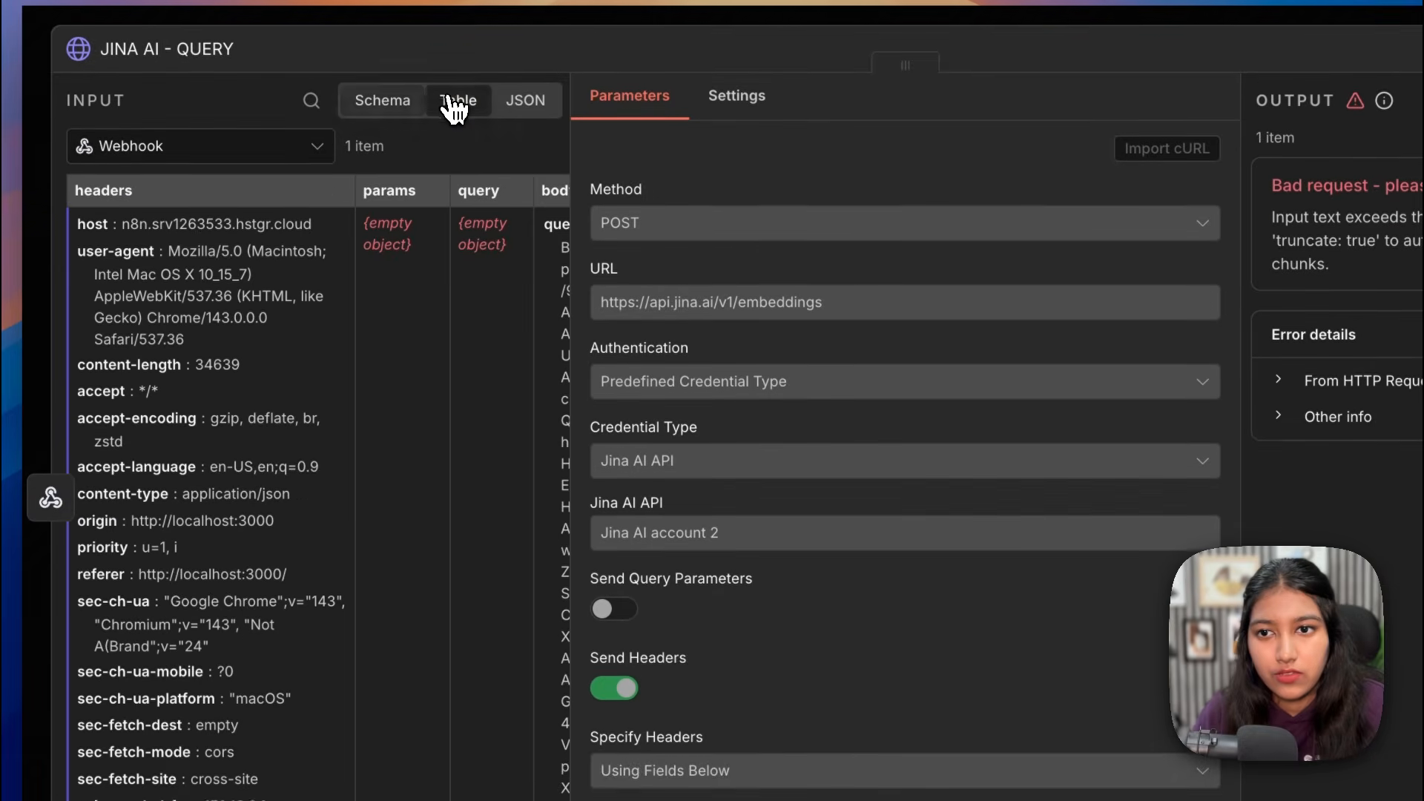
pyautogui.hscroll(5, 300, 514)
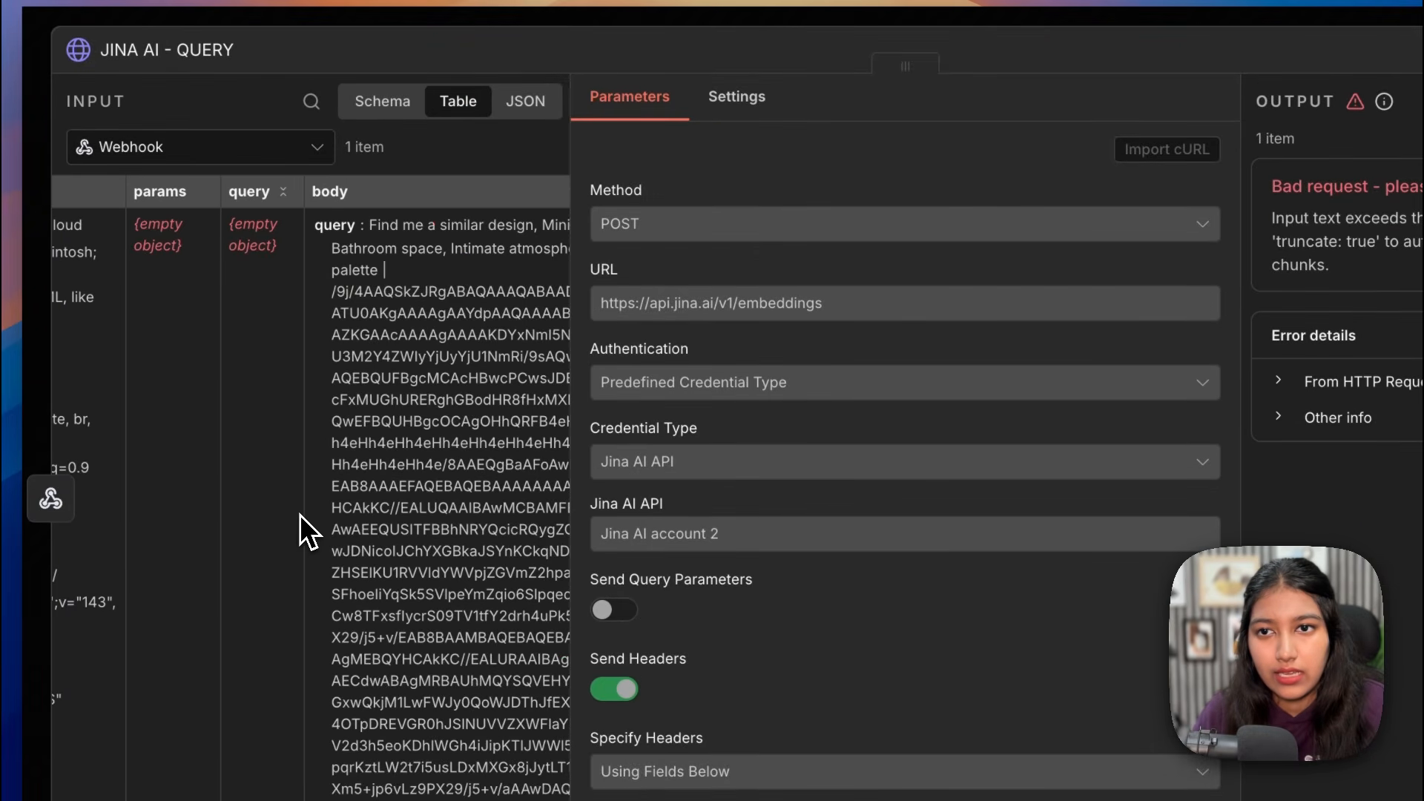
pyautogui.hscroll(2, 300, 514)
pyautogui.moveTo(220, 224); pyautogui.dragTo(247, 272)
pyautogui.click(236, 271)
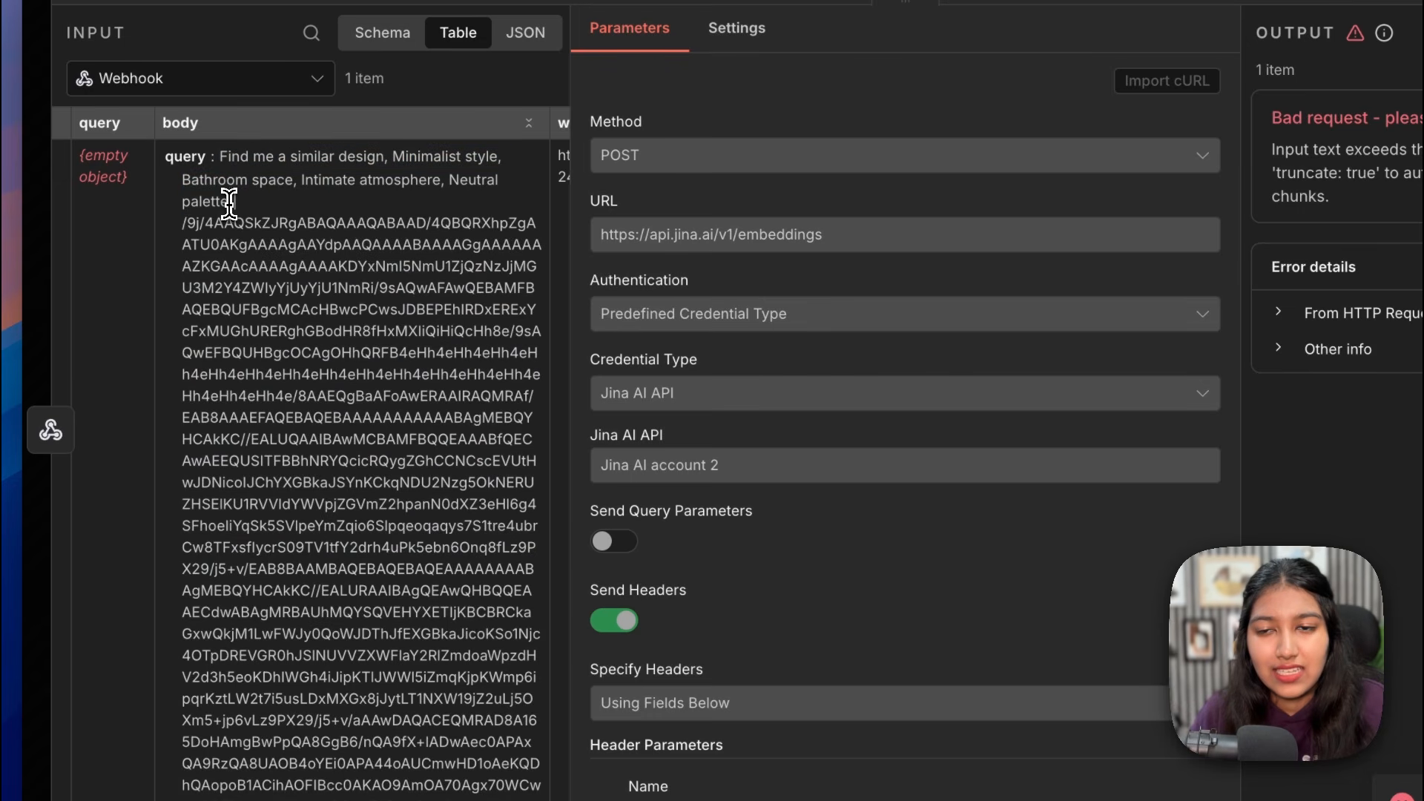
pyautogui.moveTo(229, 204); pyautogui.dragTo(298, 576)
pyautogui.scroll(-10, 289, 571)
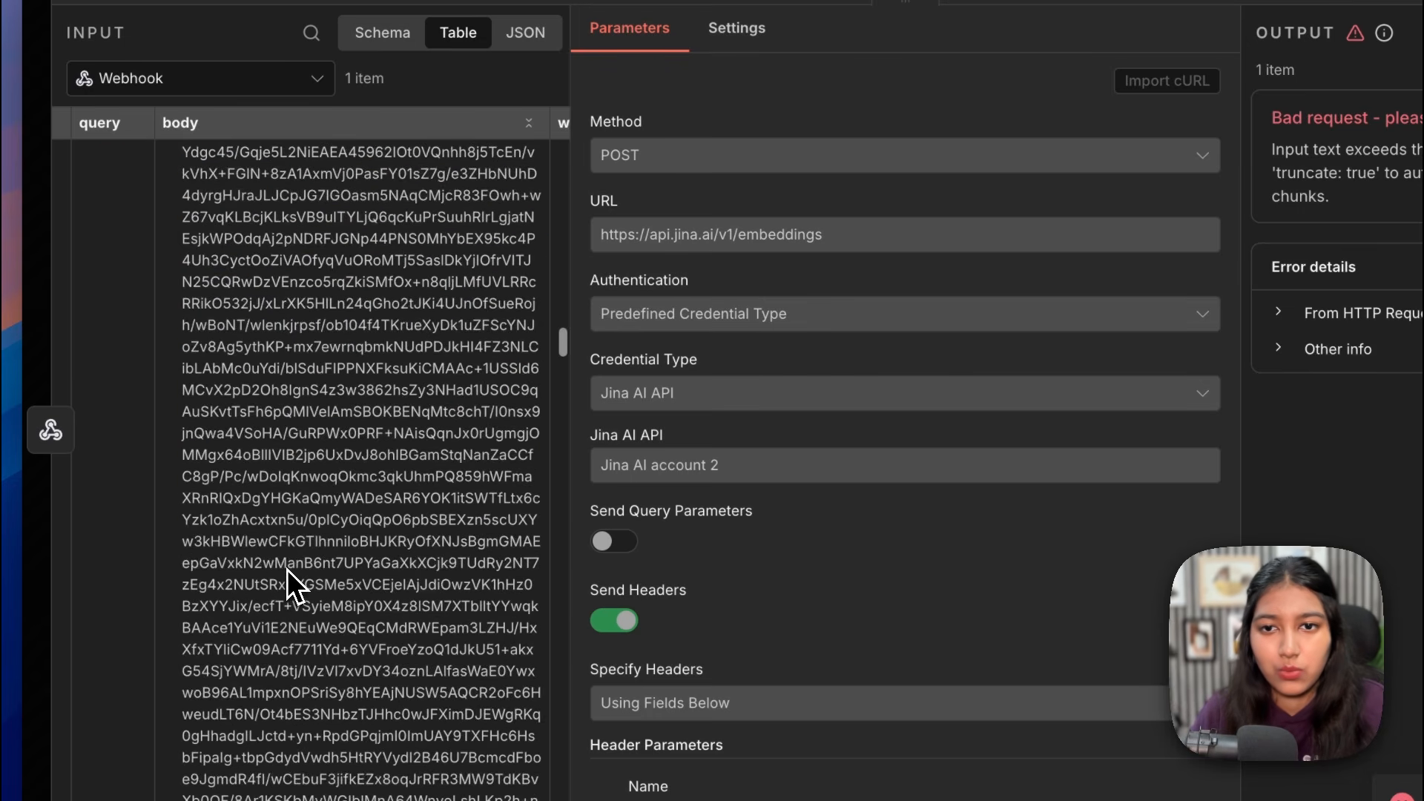
pyautogui.keyDown('shift'); pyautogui.click(287, 568); pyautogui.keyUp('shift')
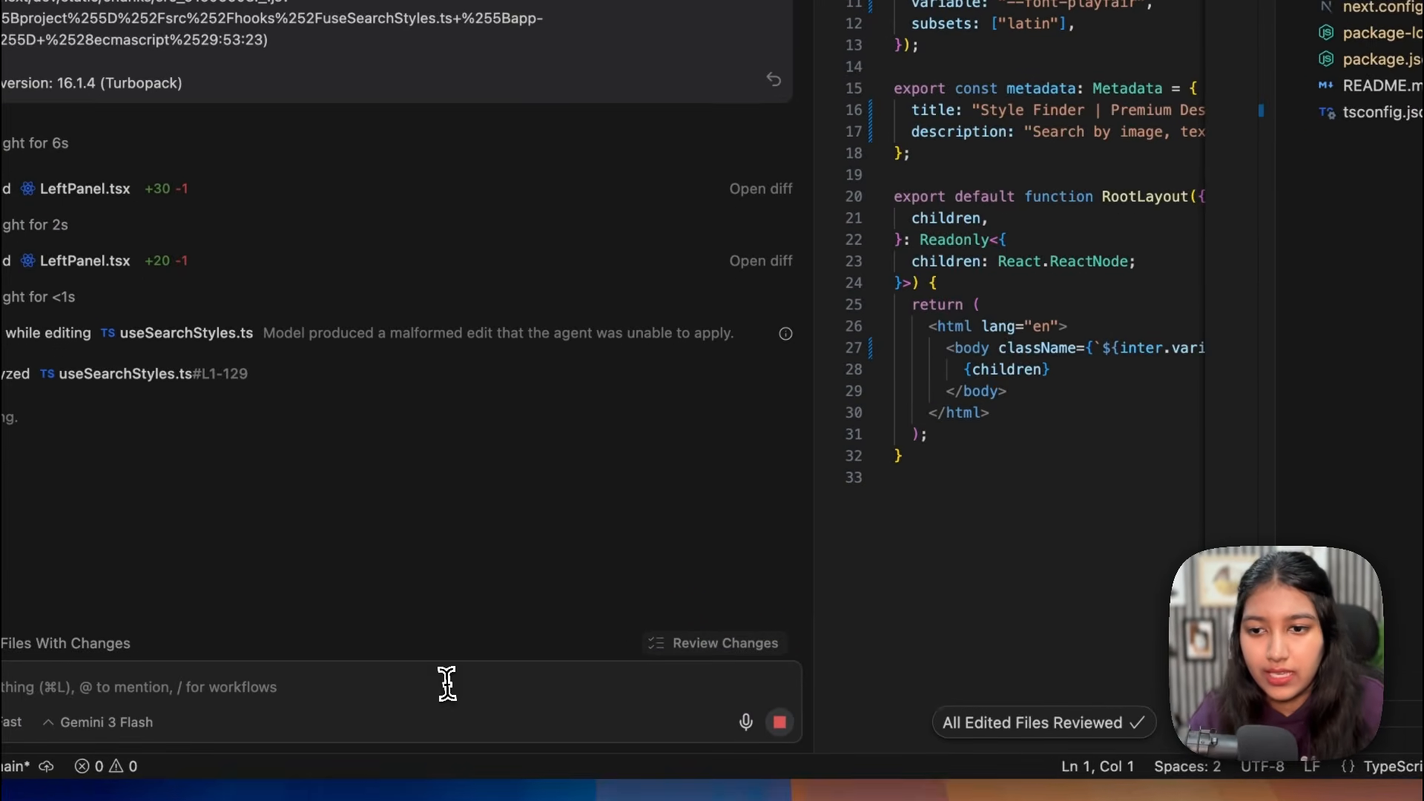
# Step: Draft "The query that you're sending for text+images is wrong. It should be:" in Antigravity, followed by a JSON example with separate text and image entries
pyautogui.click(447, 683)
pyautogui.write('Ihe quer')
pyautogui.write("y that you're")
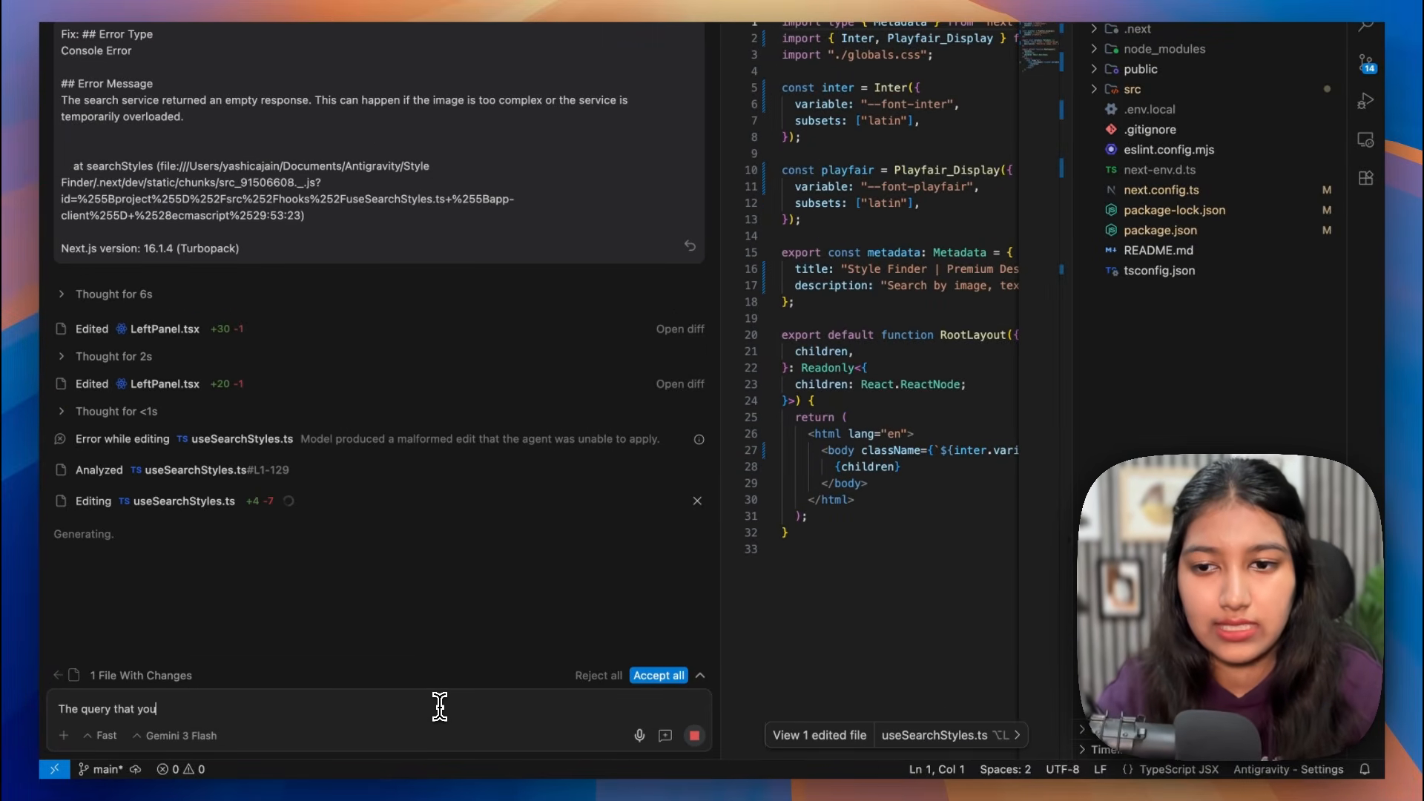
pyautogui.write(' sending for text+images is wrong. It should be:')
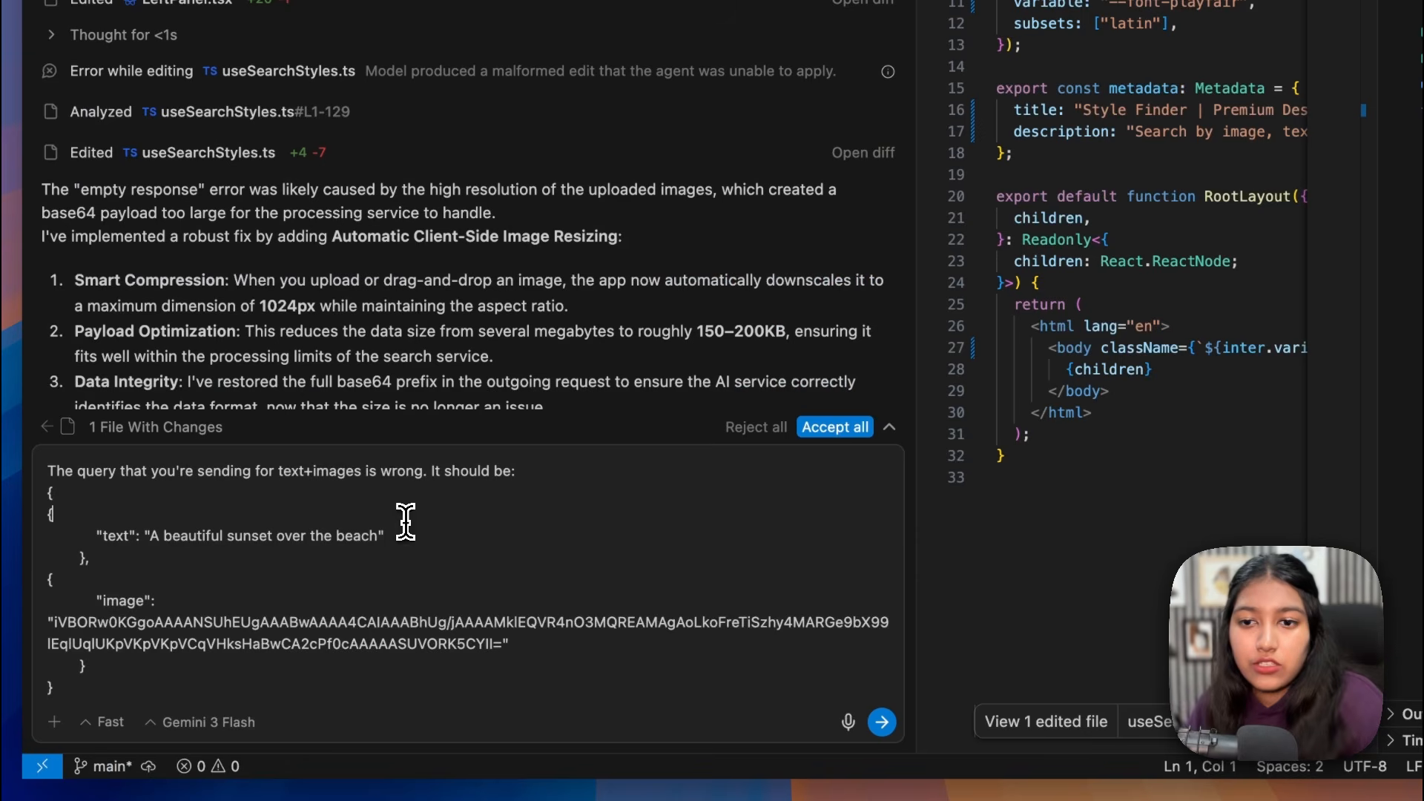
# Step: Review the drafted correction, accept all pending file changes and send the message to the agent
pyautogui.moveTo(187, 477); pyautogui.dragTo(448, 473)
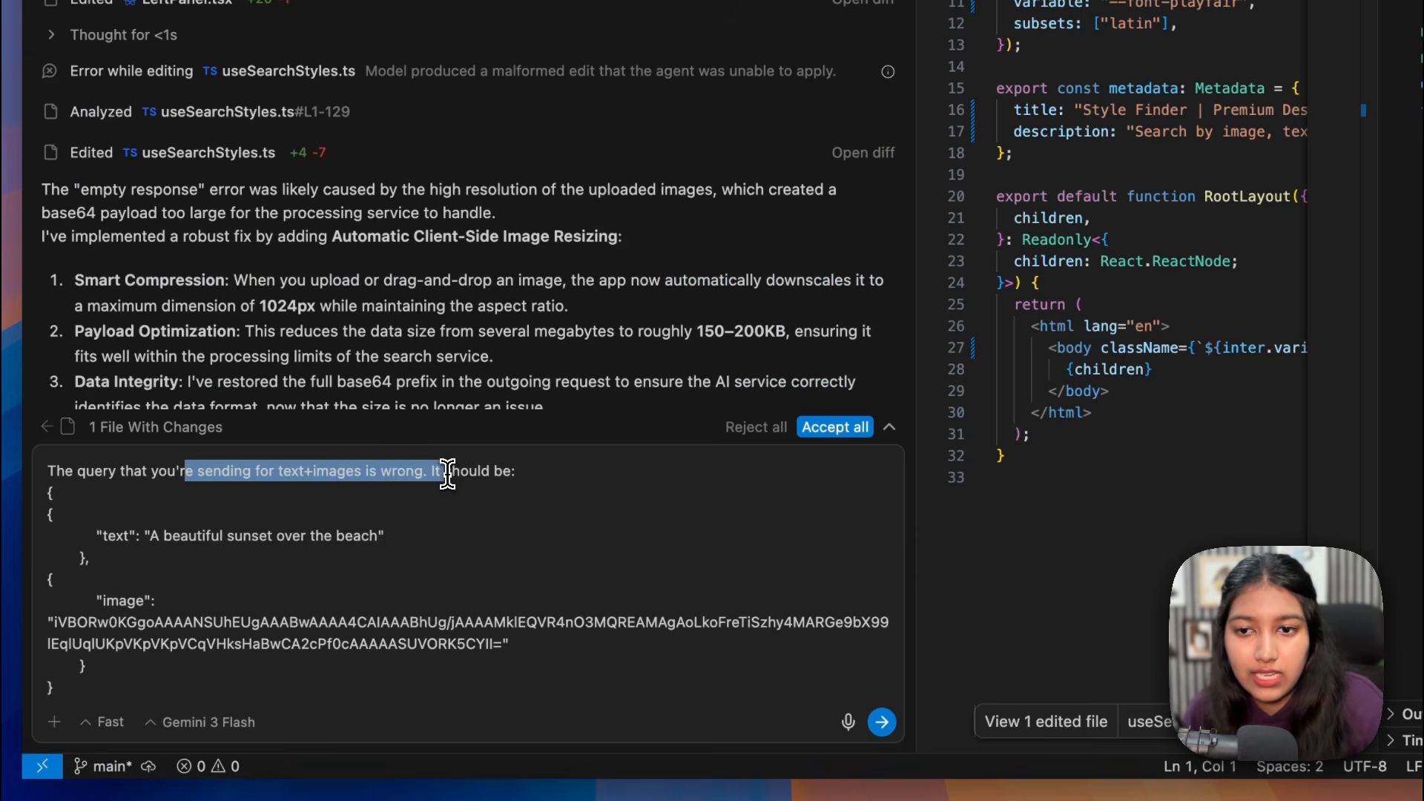
pyautogui.click(447, 473)
pyautogui.moveTo(345, 481); pyautogui.dragTo(497, 479)
pyautogui.click(494, 476)
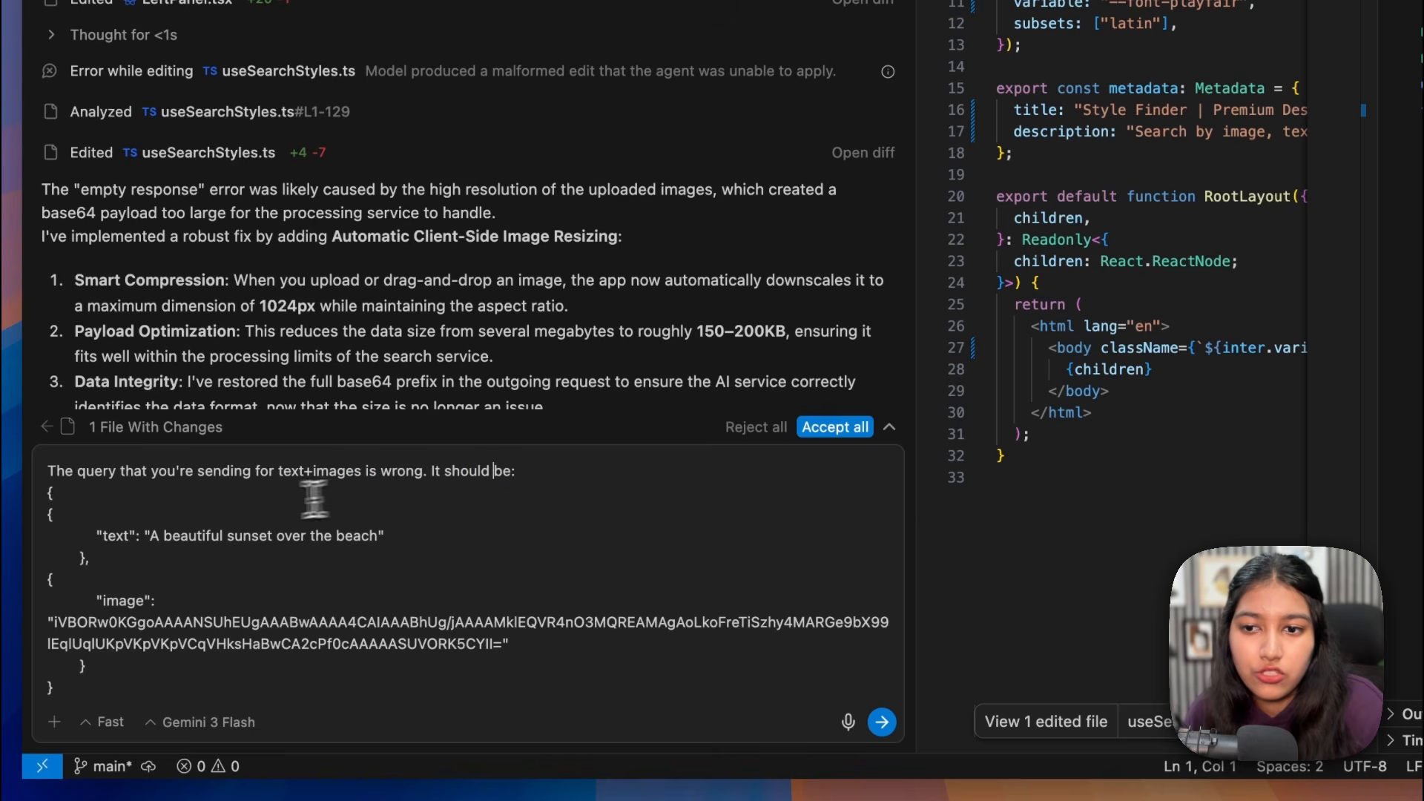
pyautogui.moveTo(437, 578); pyautogui.dragTo(504, 662)
pyautogui.click(89, 673)
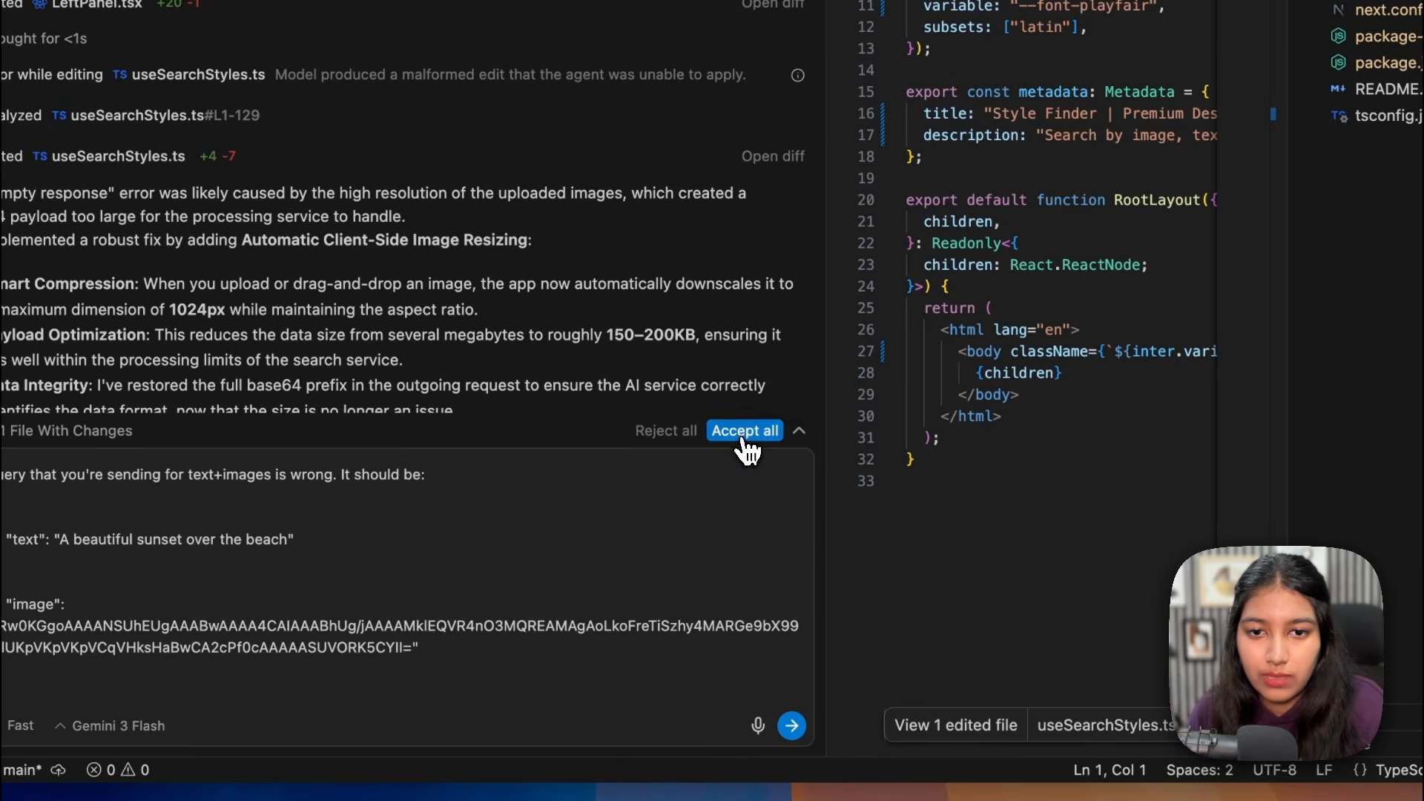
pyautogui.click(745, 432)
pyautogui.click(792, 726)
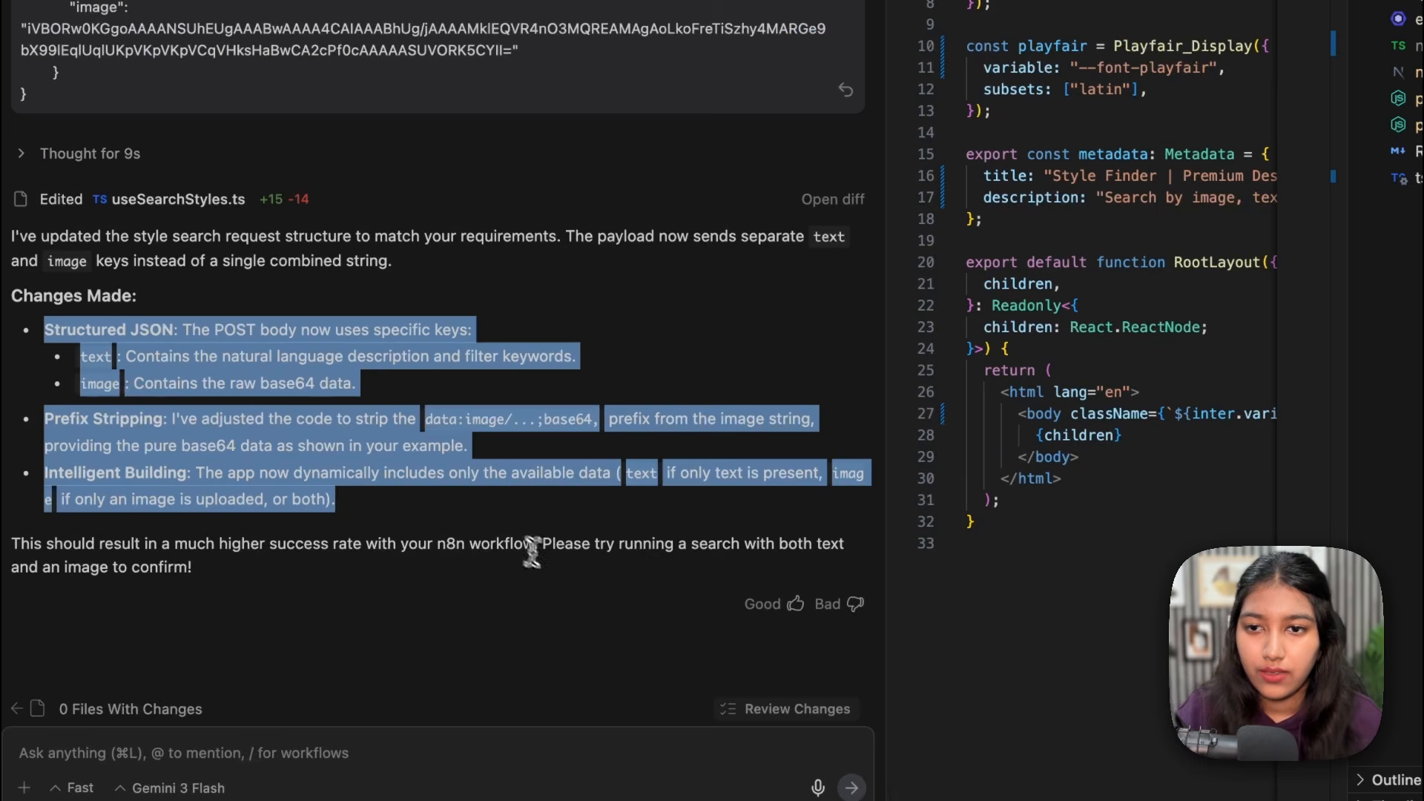
# Step: Read the agent's summary of the changes made to the style search request
pyautogui.moveTo(524, 541); pyautogui.dragTo(526, 544)
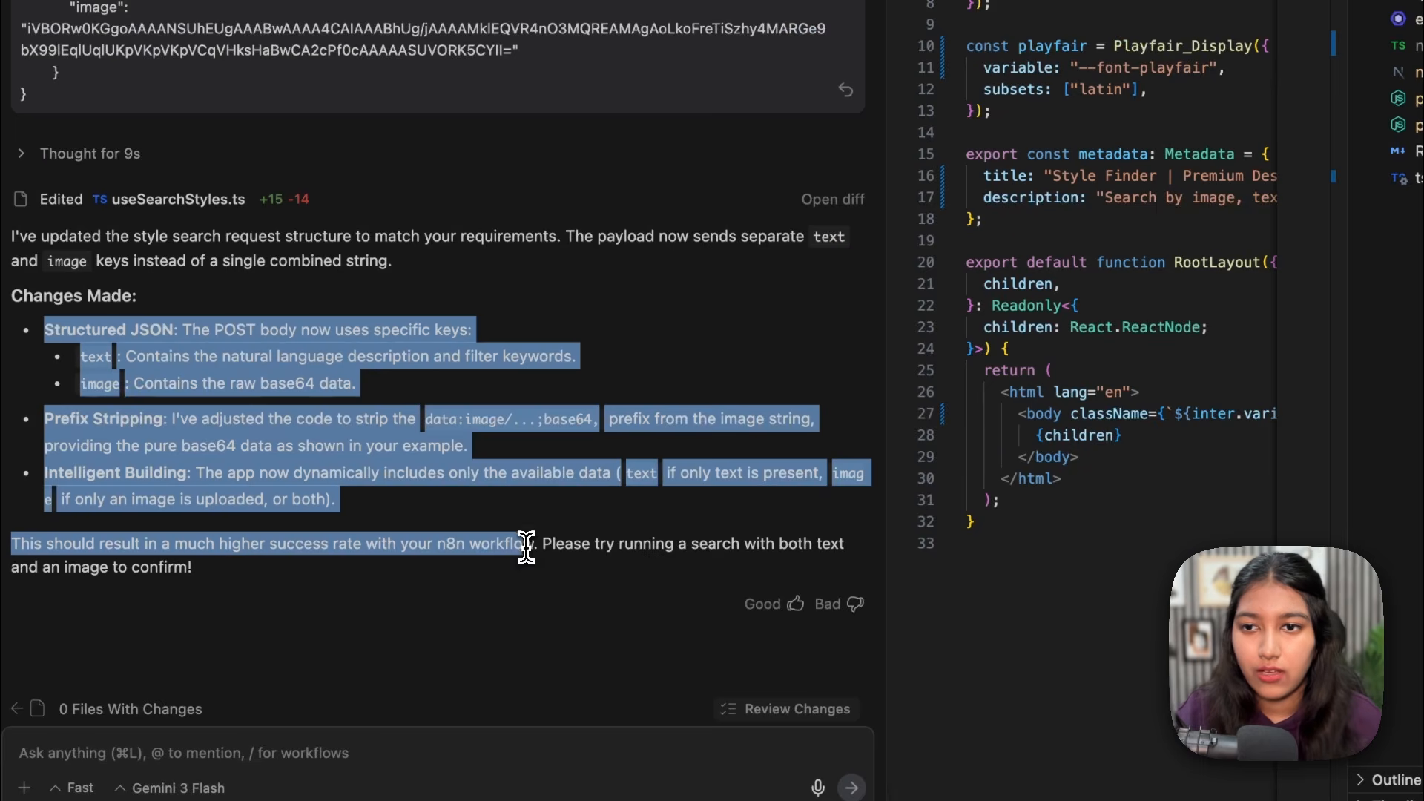
pyautogui.click(526, 547)
# Step: Switch to n8n and examine the validation error in the output of the new execution's JINA AI - QUERY node
pyautogui.press('super+Tab')
pyautogui.moveTo(357, 235); pyautogui.dragTo(967, 302)
pyautogui.click(967, 304)
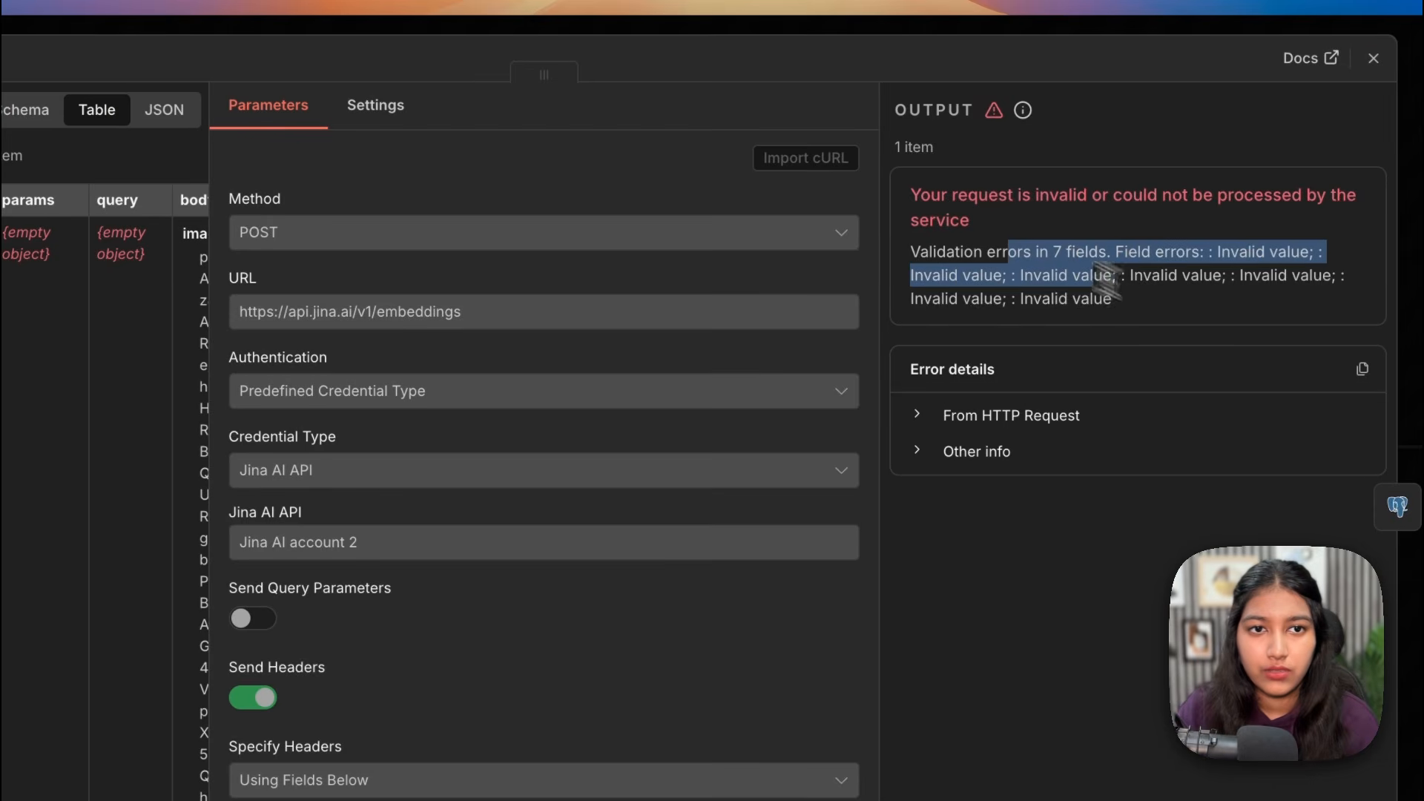
pyautogui.moveTo(1128, 296); pyautogui.dragTo(999, 254)
pyautogui.click(1161, 312)
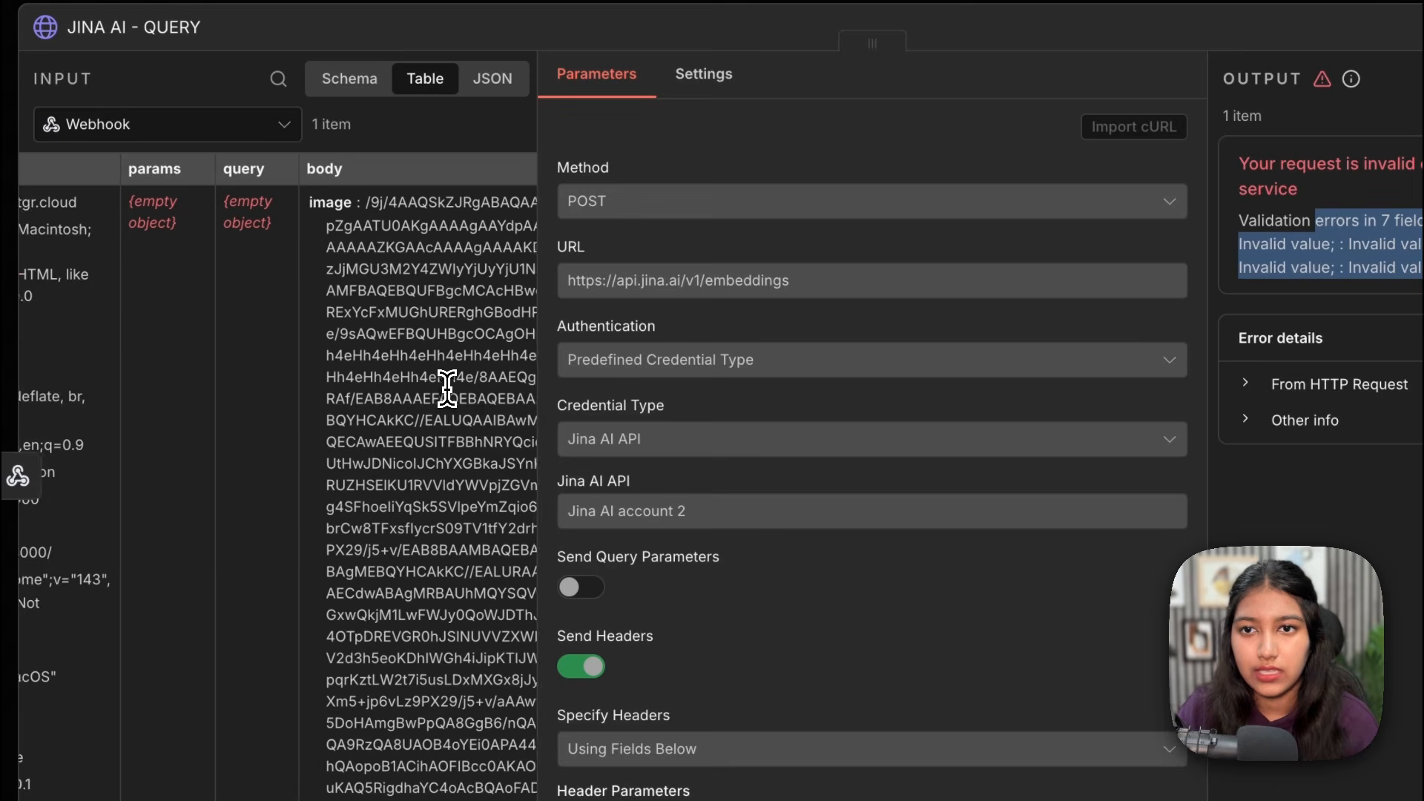
# Step: Inspect the webhook body's image data and the JSON request body configured in the JINA AI - QUERY node
pyautogui.hscroll(5, 396, 378)
pyautogui.moveTo(195, 205); pyautogui.dragTo(368, 378)
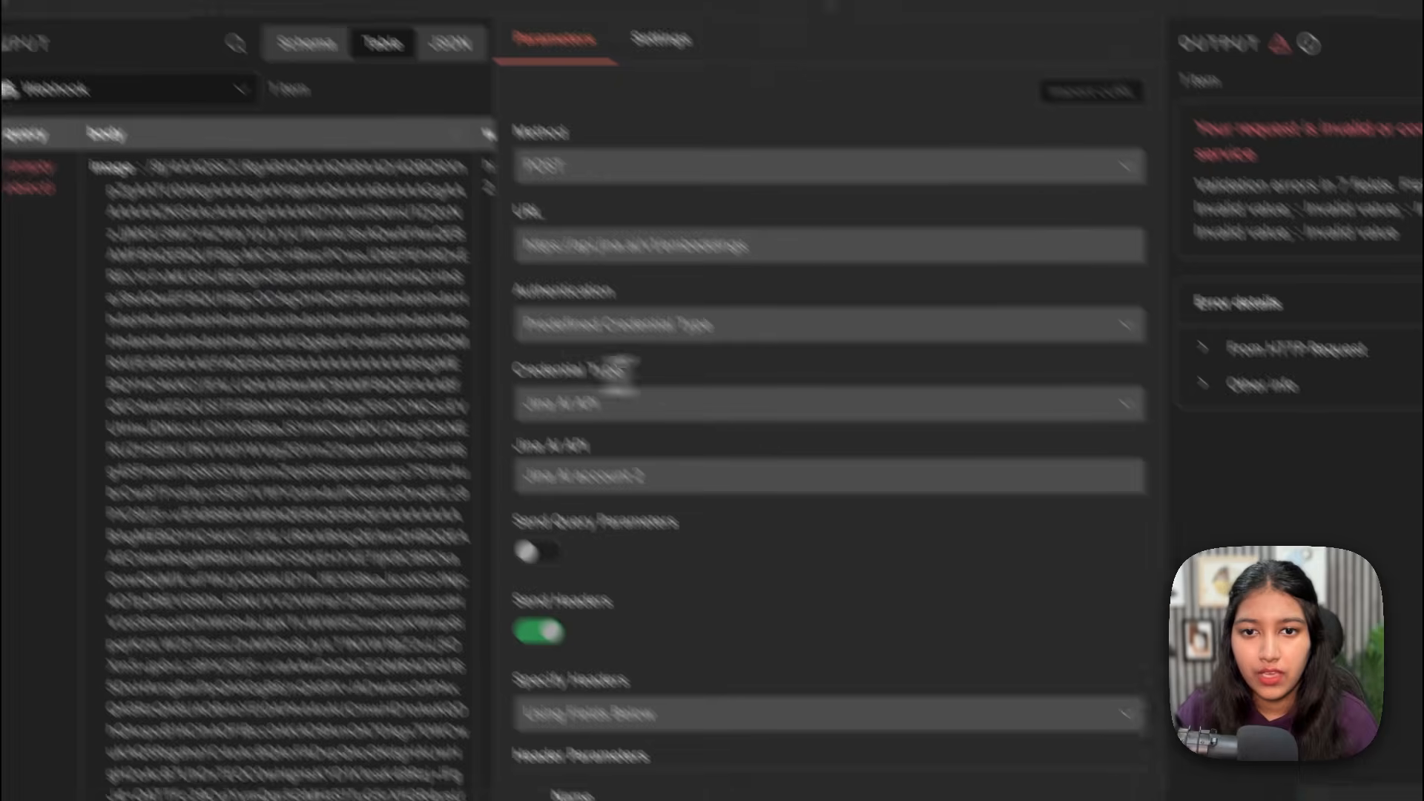
pyautogui.scroll(-10, 838, 407)
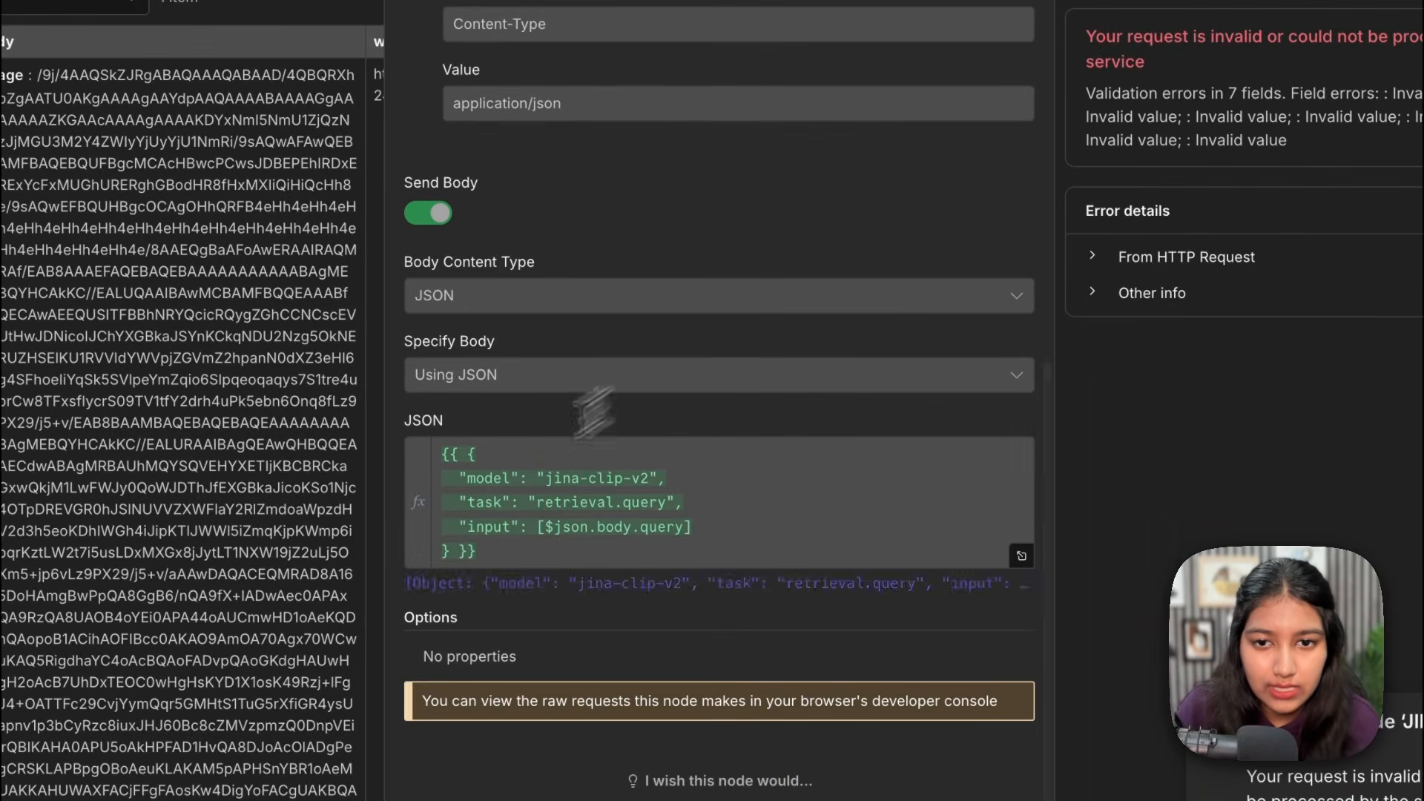
# Step: Examine the resolved input value of the JSON request body expression in the JINA AI - QUERY node
pyautogui.click(1021, 557)
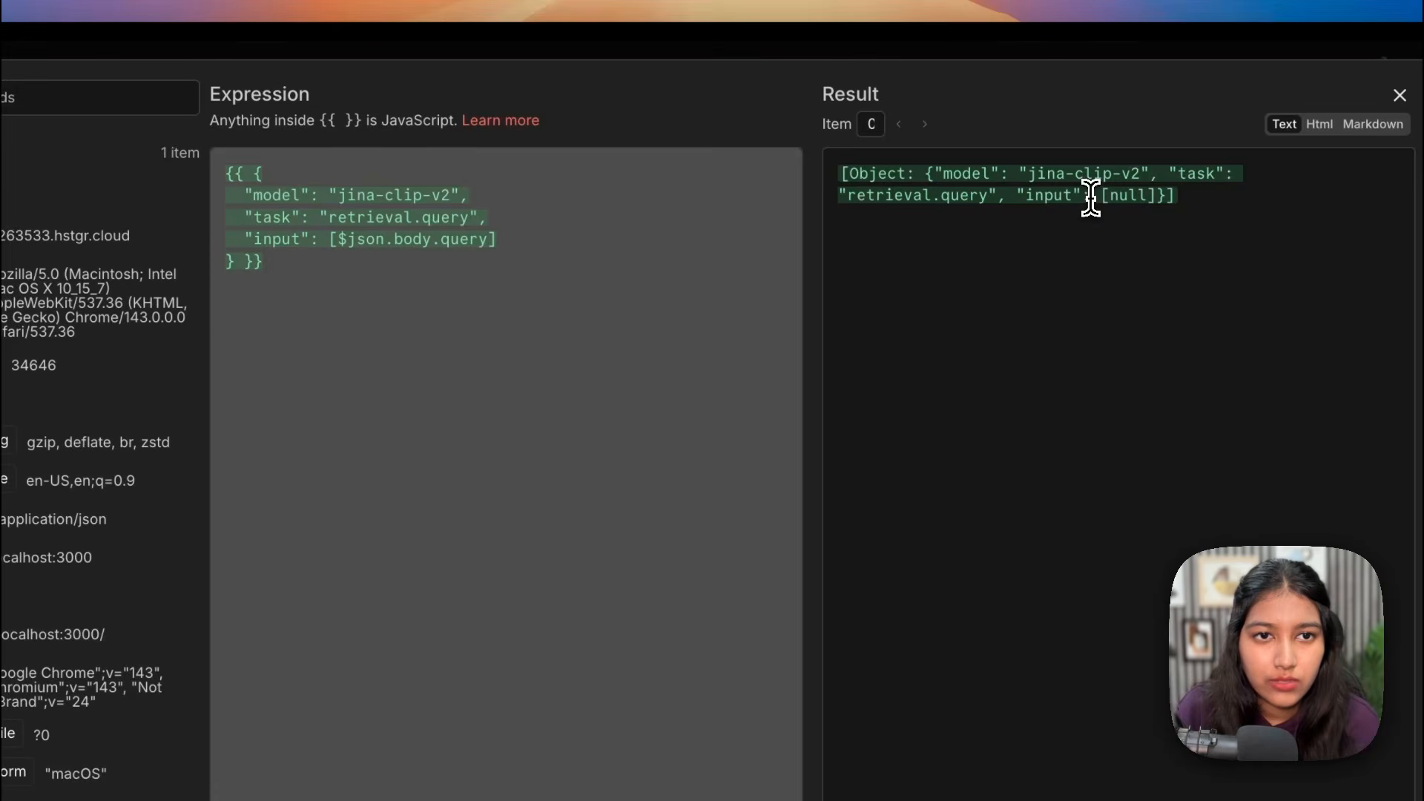
pyautogui.moveTo(1091, 196); pyautogui.dragTo(1189, 194)
pyautogui.click(1188, 194)
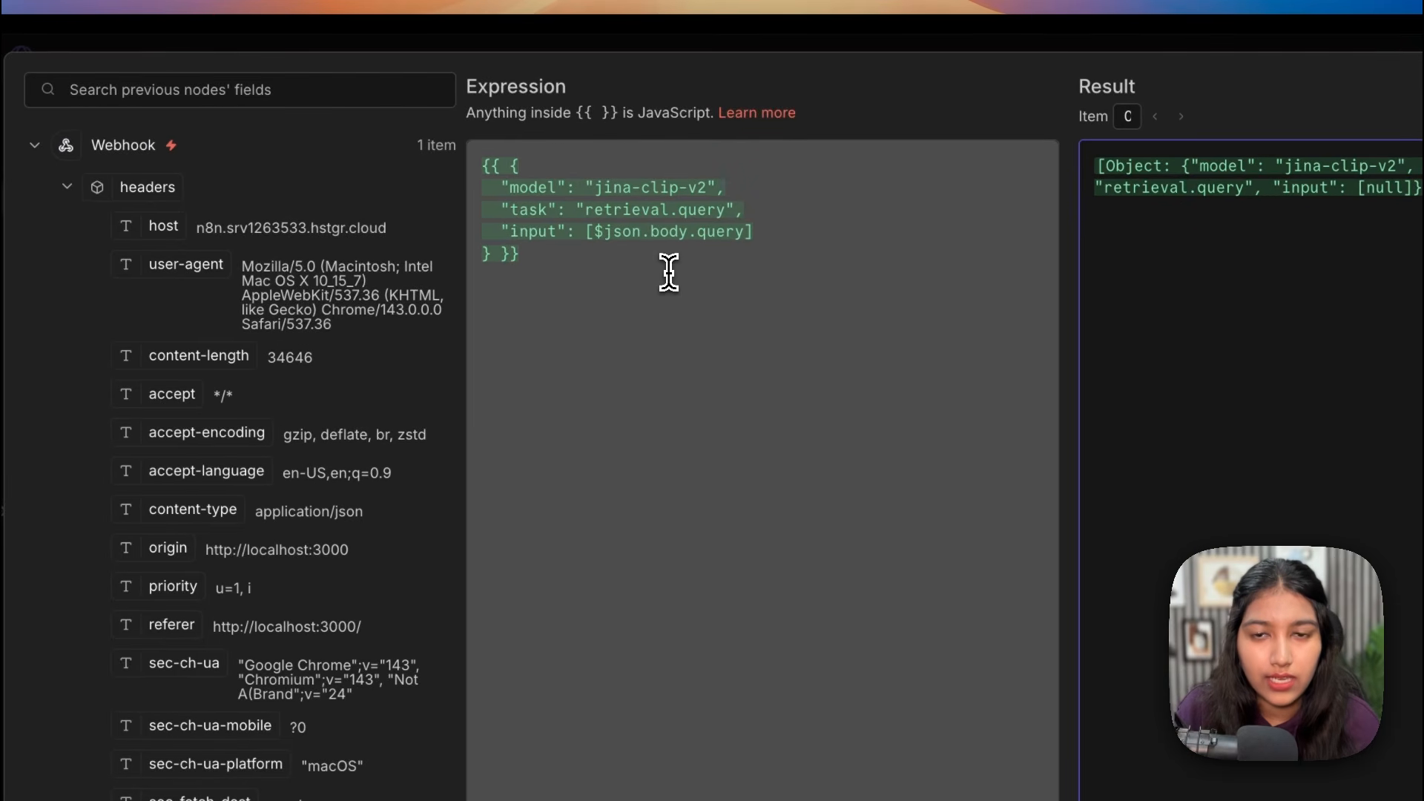
pyautogui.click(687, 40)
# Step: Inspect the text and image fields in the webhook body passed to the JINA AI - QUERY node
pyautogui.scroll(-10, 342, 269)
pyautogui.moveTo(500, 376); pyautogui.dragTo(558, 742)
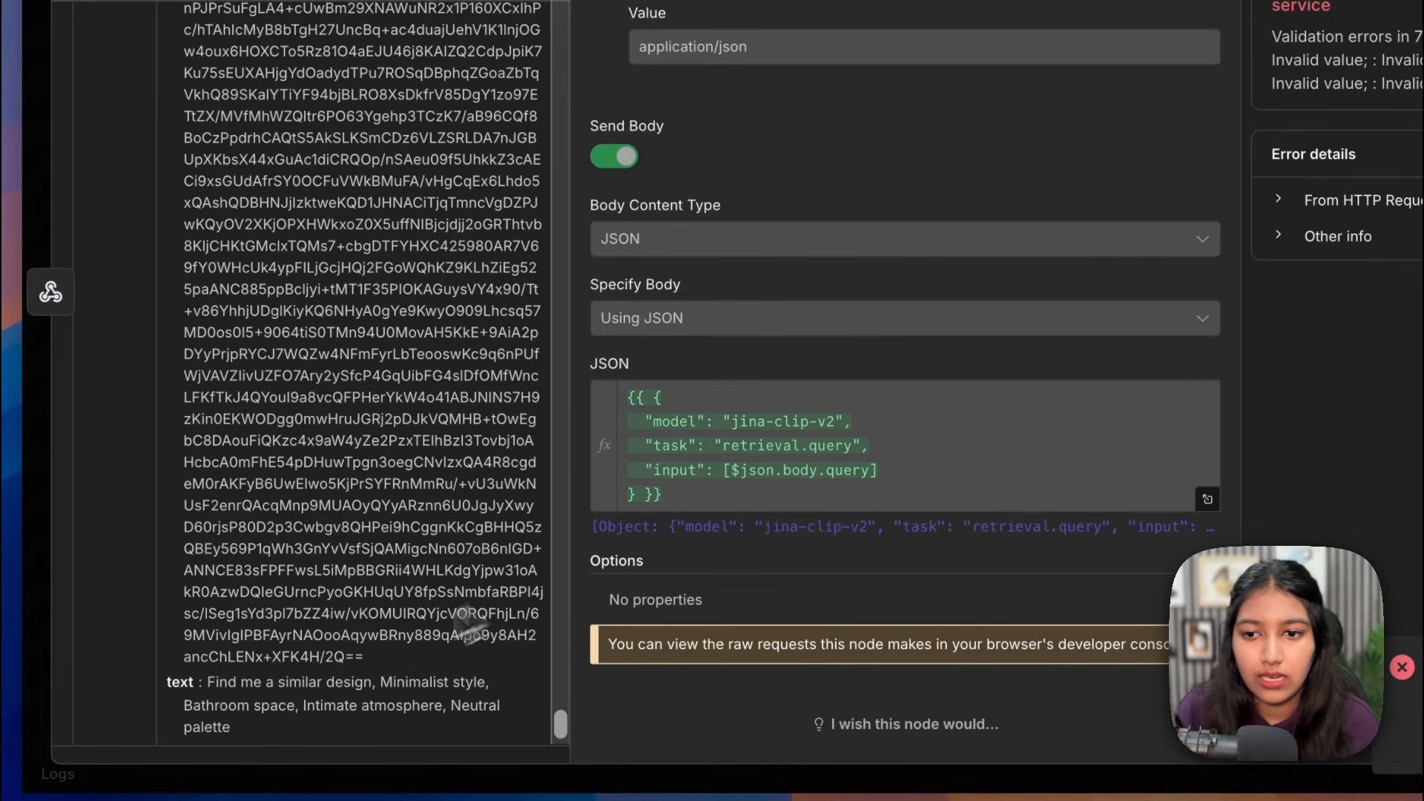
pyautogui.moveTo(273, 726); pyautogui.dragTo(215, 585)
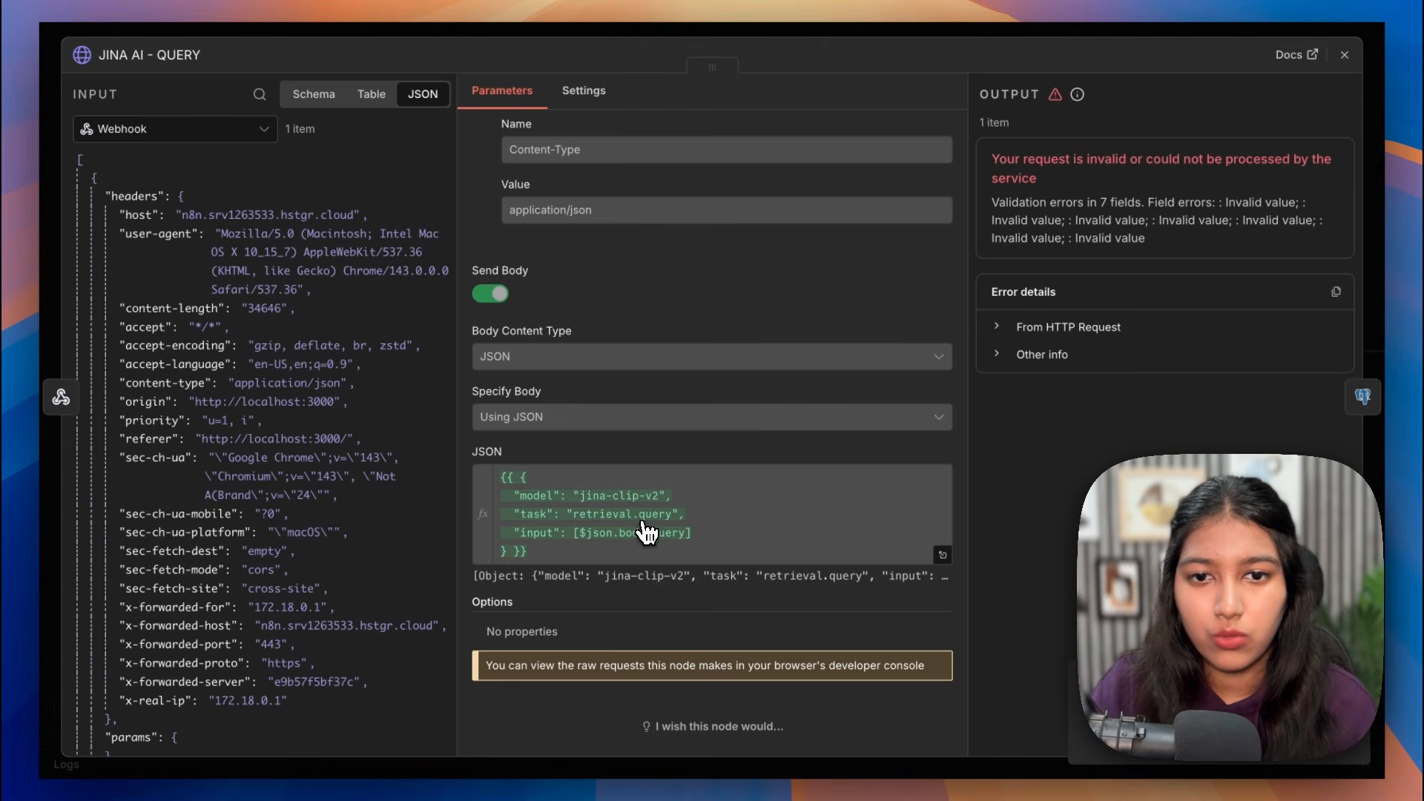
pyautogui.scroll(-15, 430, 457)
pyautogui.scroll(12, 430, 460)
pyautogui.scroll(-3, 430, 460)
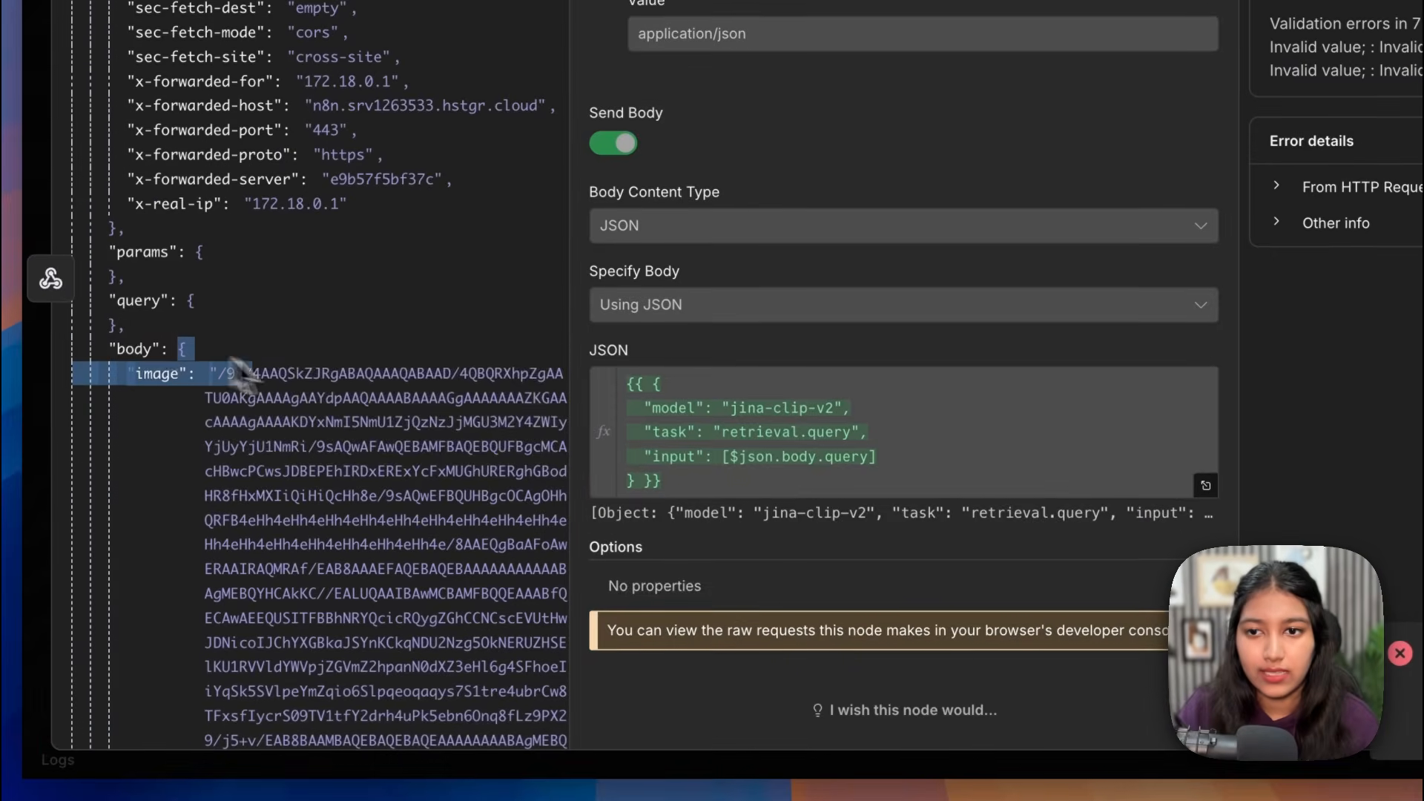
pyautogui.moveTo(244, 374); pyautogui.dragTo(406, 764)
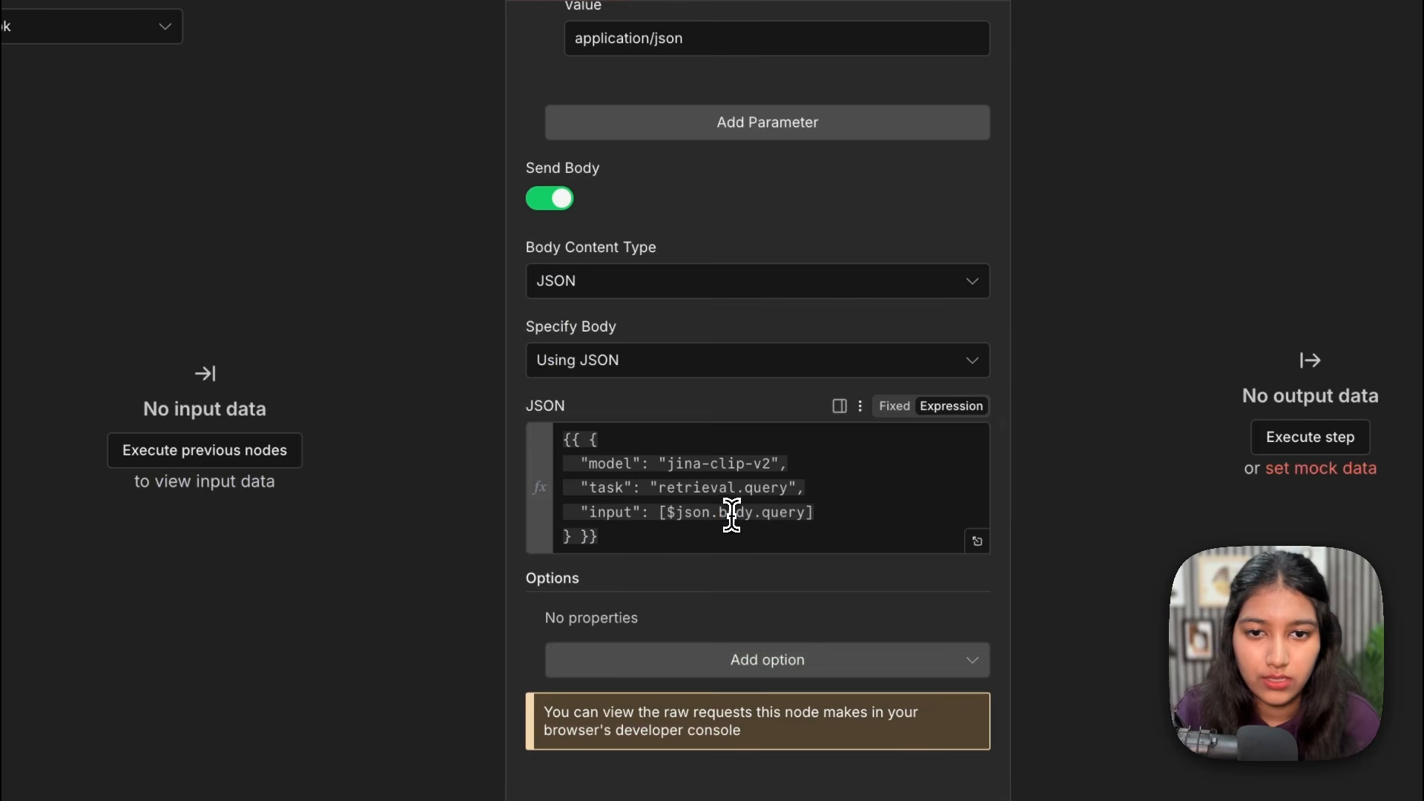
# Step: Change the input expression in the JINA AI - QUERY JSON body to [$json.body] and publish the workflow
pyautogui.doubleClick(735, 511)
pyautogui.write('body.')
pyautogui.press('BackSpace')
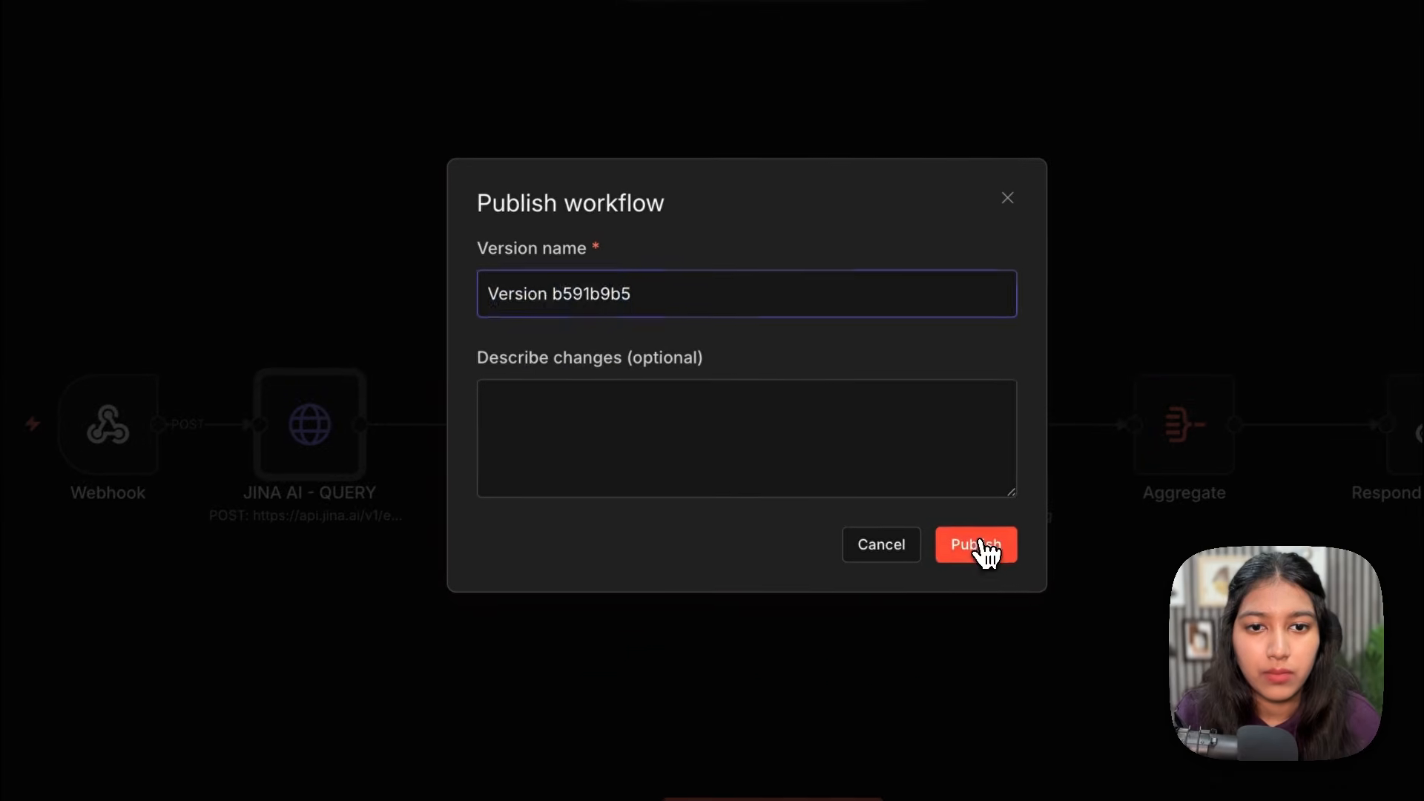
pyautogui.click(976, 545)
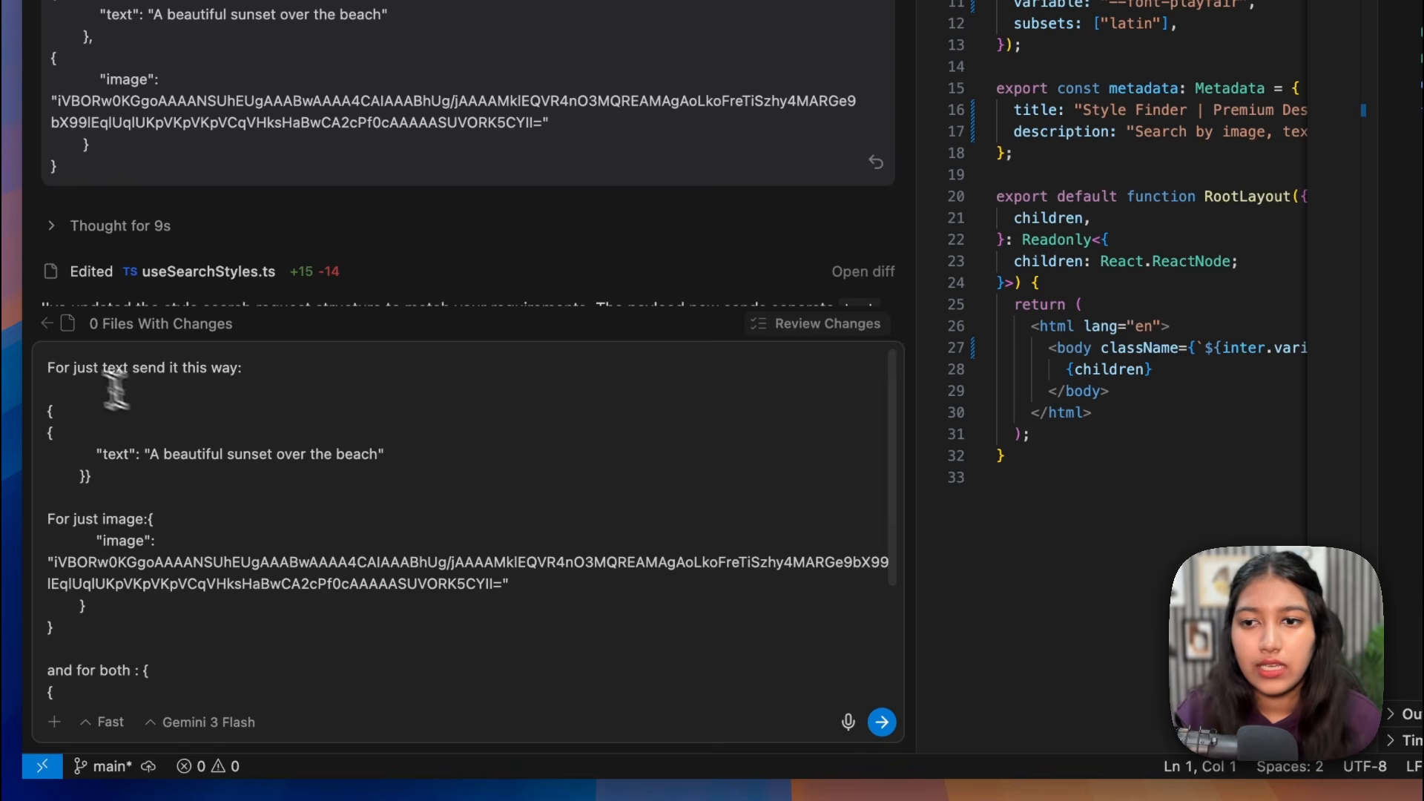
# Step: Switch to Antigravity, review the drafted payload formats for text only, image only and both, and send the message to the agent
pyautogui.moveTo(75, 465); pyautogui.dragTo(207, 468)
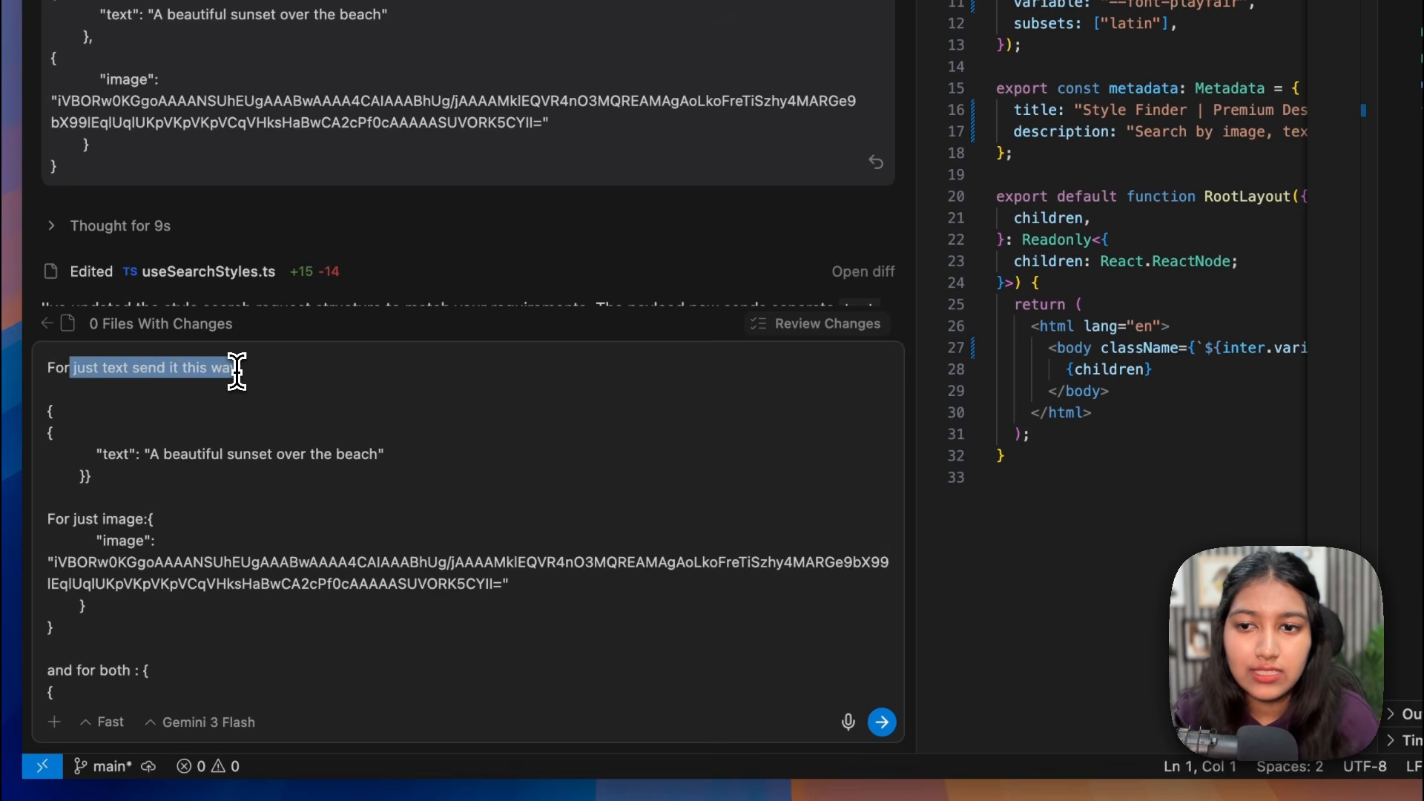
pyautogui.moveTo(38, 413); pyautogui.dragTo(153, 499)
pyautogui.click(148, 499)
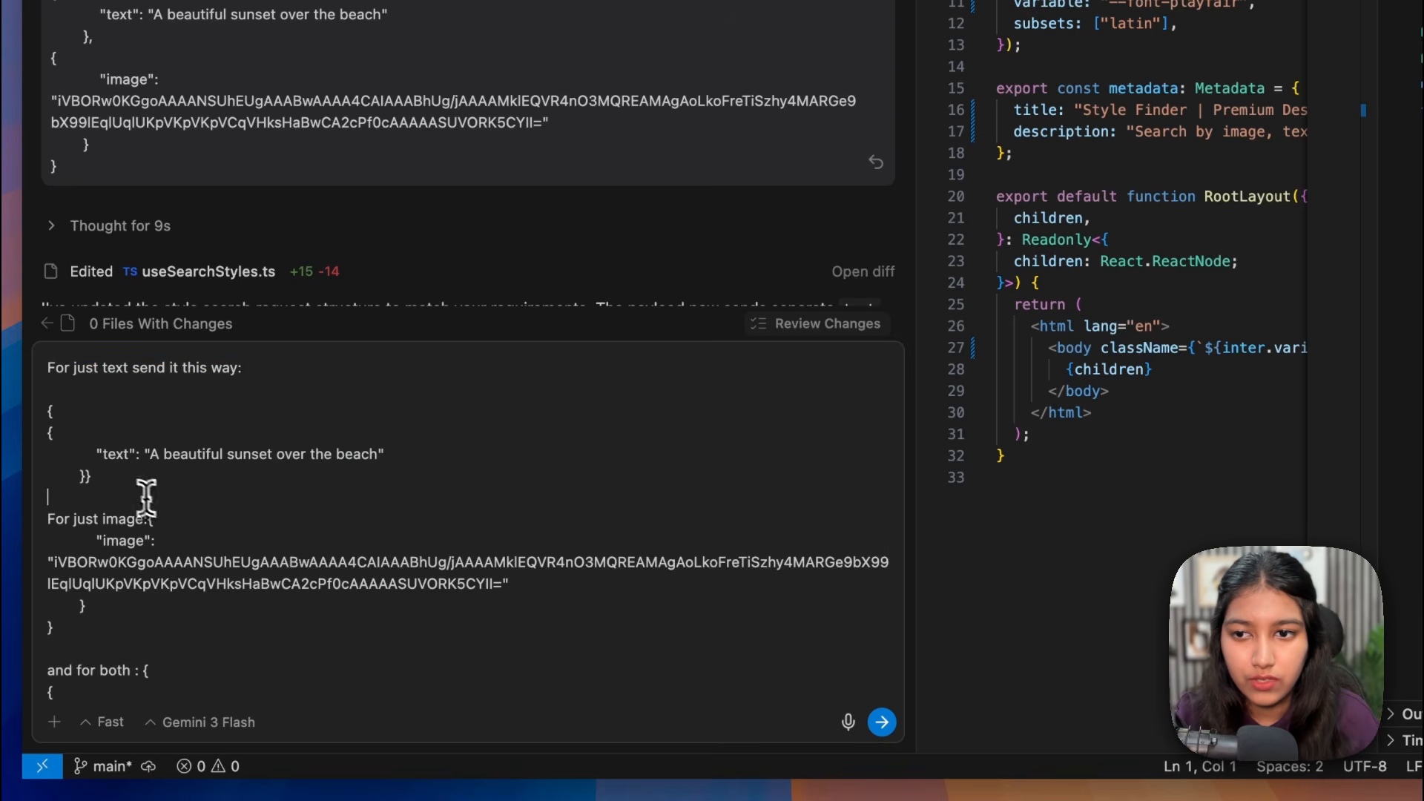
pyautogui.moveTo(47, 440); pyautogui.dragTo(79, 473)
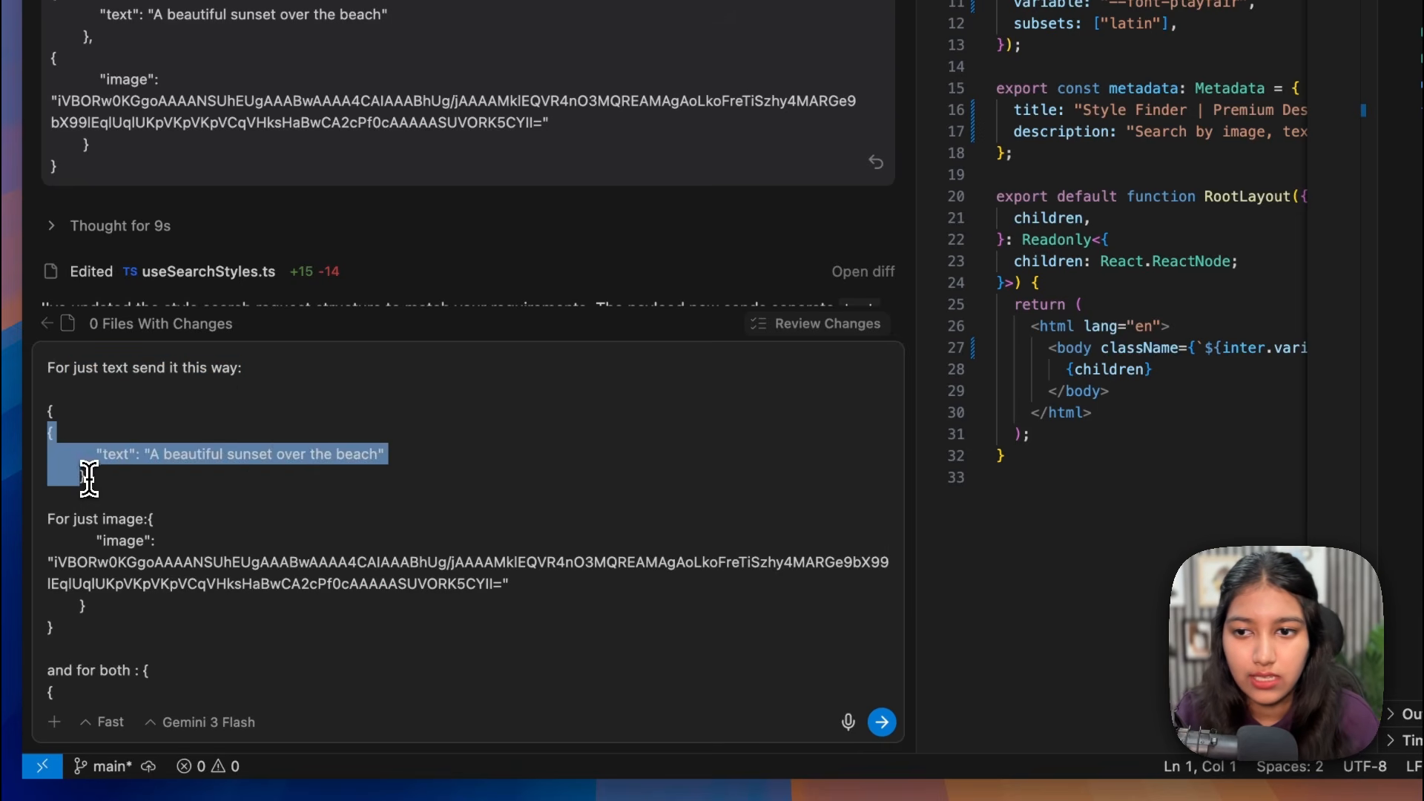
pyautogui.scroll(-4, 134, 445)
pyautogui.moveTo(96, 395); pyautogui.dragTo(178, 706)
pyautogui.click(200, 469)
pyautogui.scroll(-1, 200, 471)
pyautogui.click(236, 675)
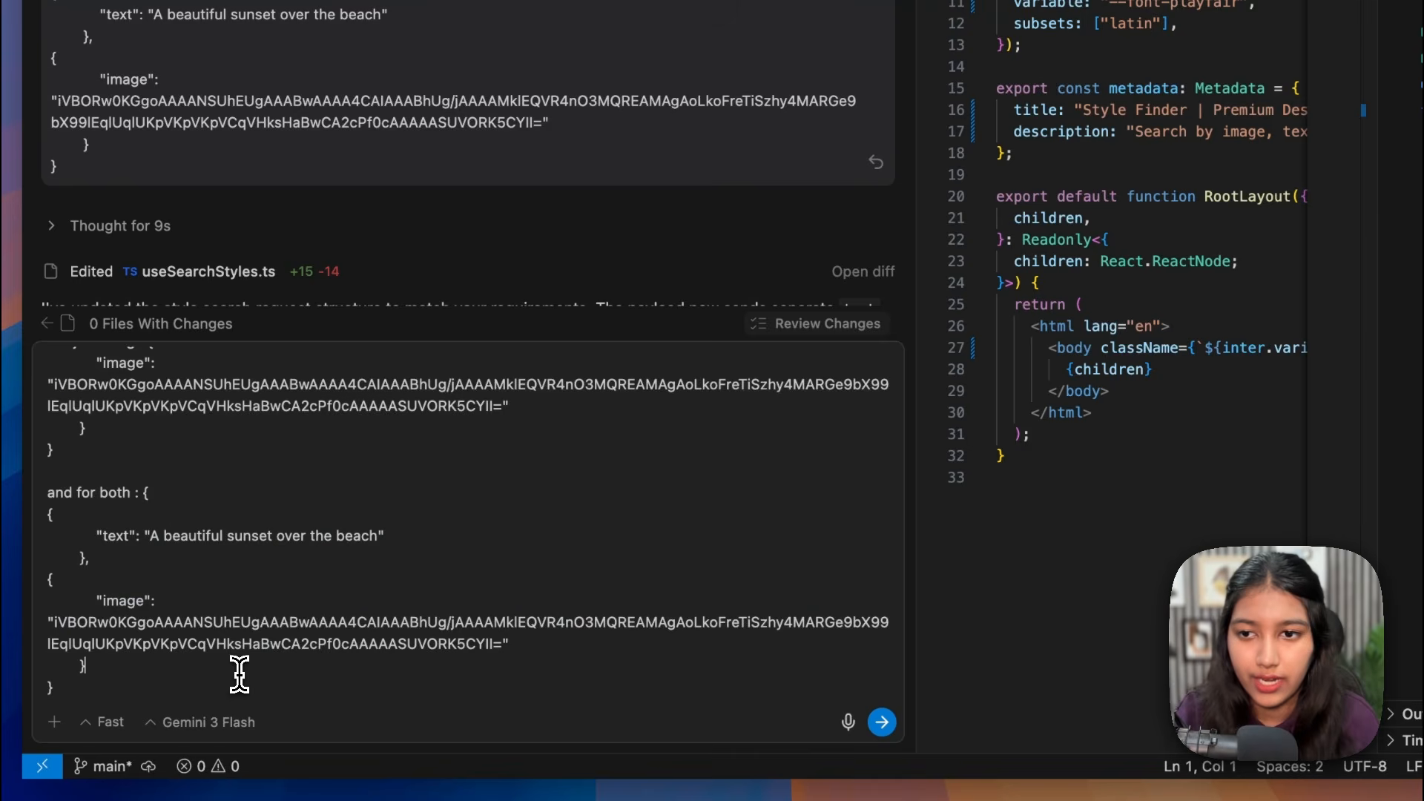
pyautogui.scroll(5, 235, 456)
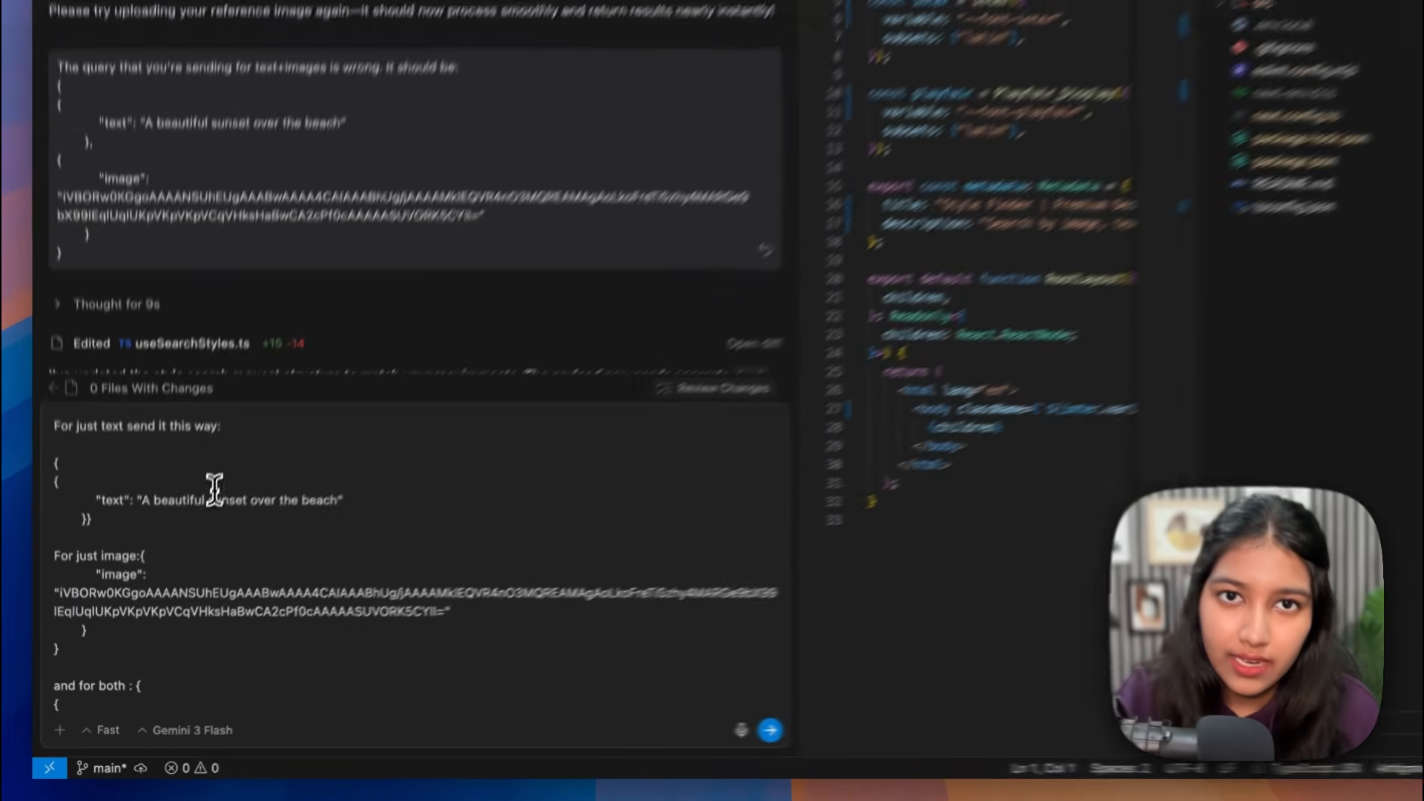
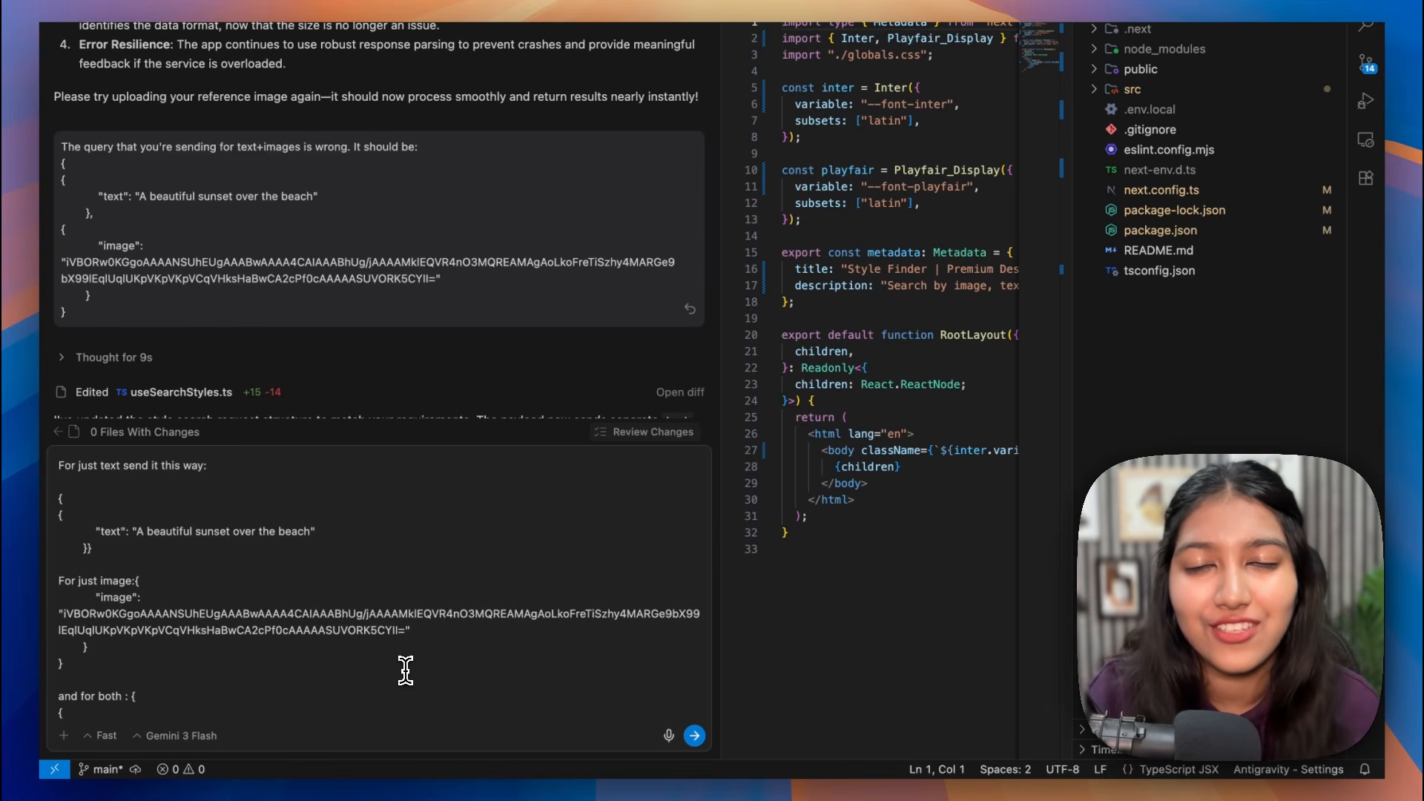
pyautogui.click(695, 735)
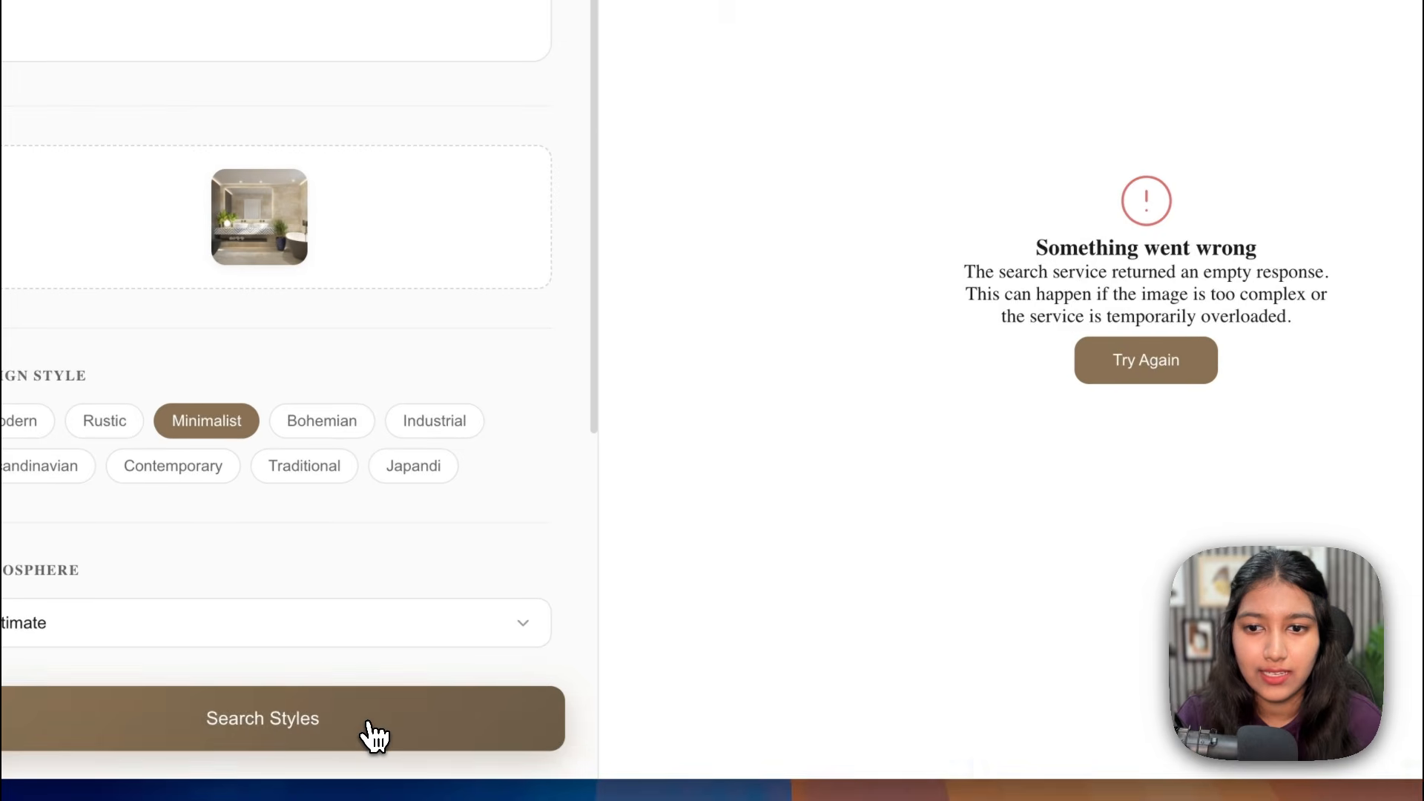
# Step: Rerun the search in Style Finder and examine the resolved JSON body in the JINA AI - QUERY node's execution
pyautogui.click(371, 727)
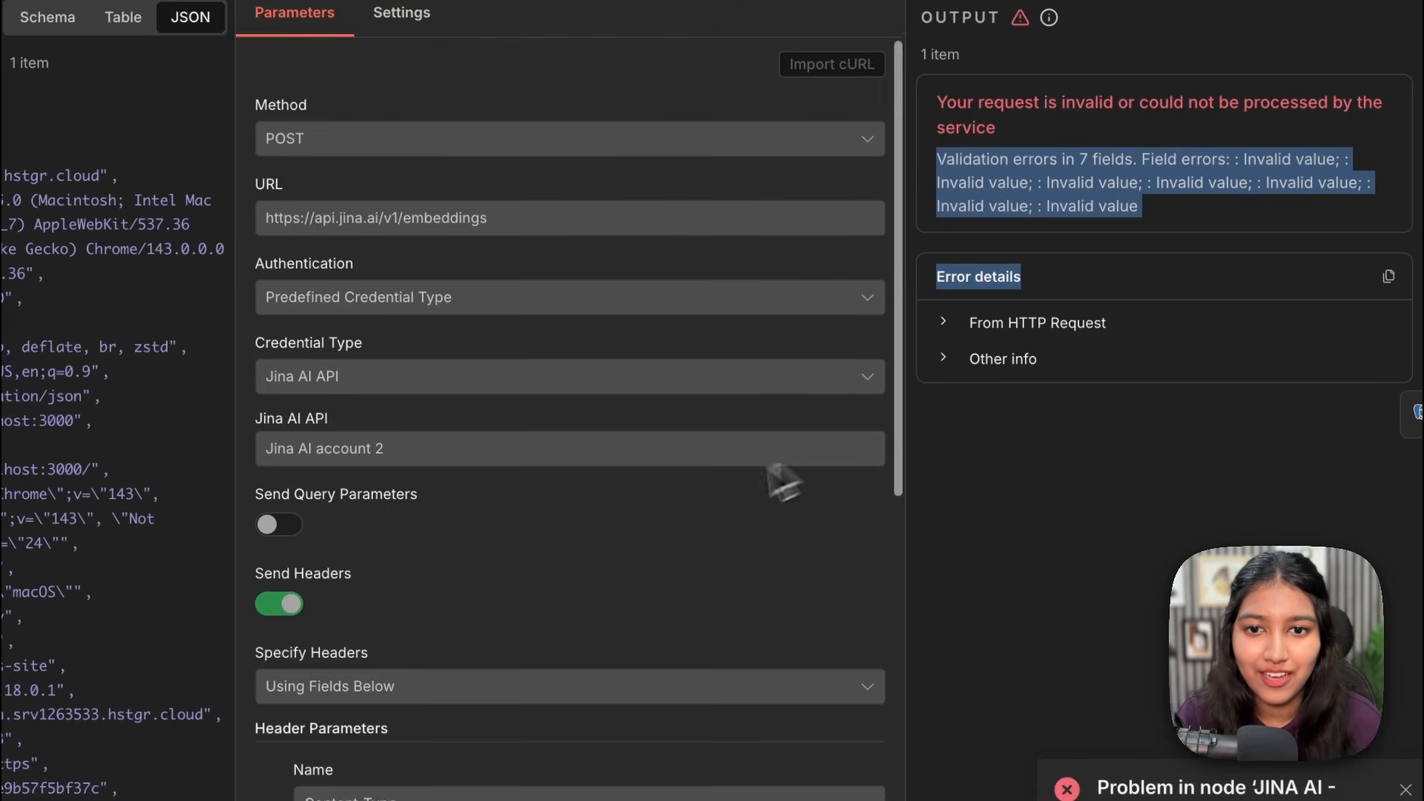
pyautogui.scroll(-10, 783, 482)
pyautogui.click(747, 546)
pyautogui.moveTo(1004, 105); pyautogui.dragTo(1091, 445)
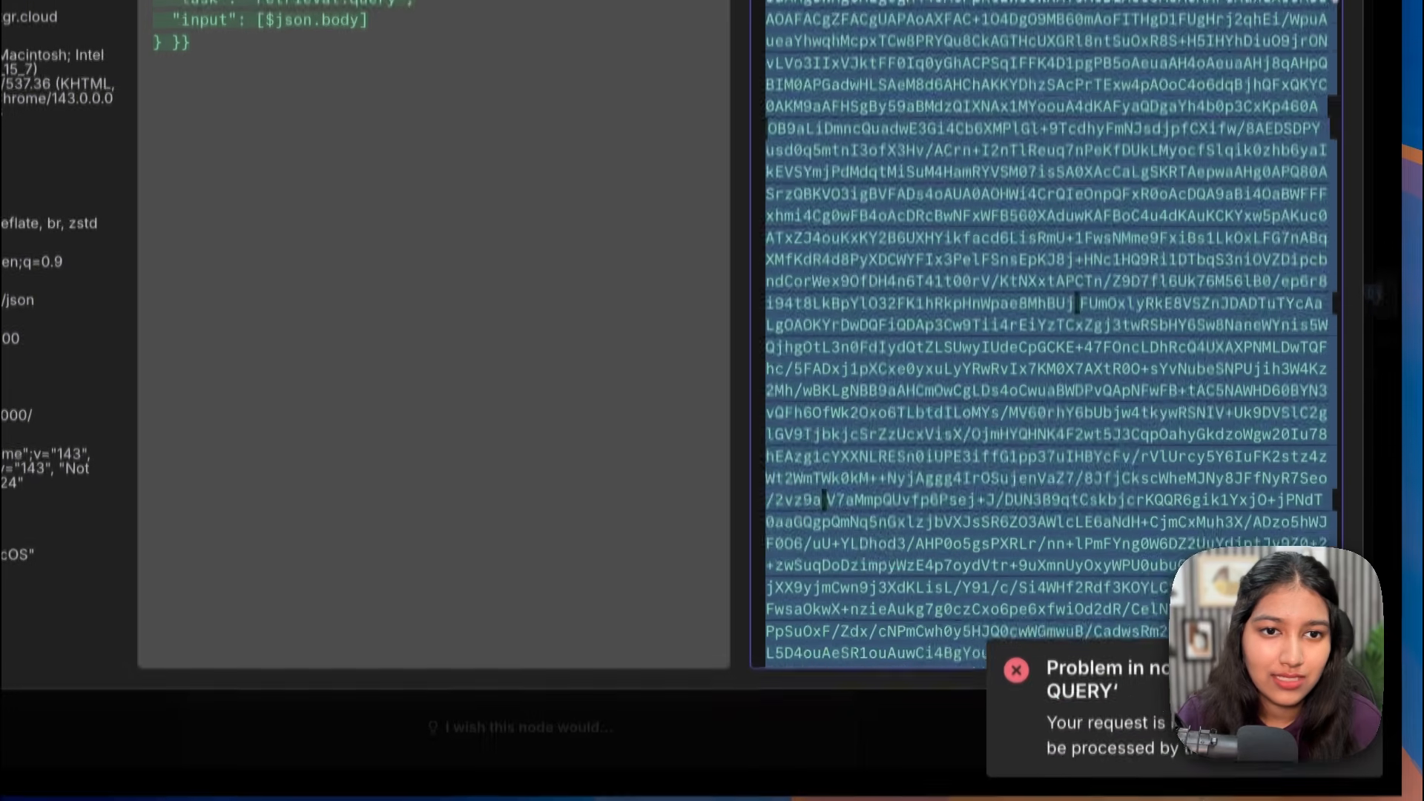
pyautogui.moveTo(1204, 800); pyautogui.dragTo(924, 450)
pyautogui.scroll(-20, 924, 451)
pyautogui.scroll(20, 924, 450)
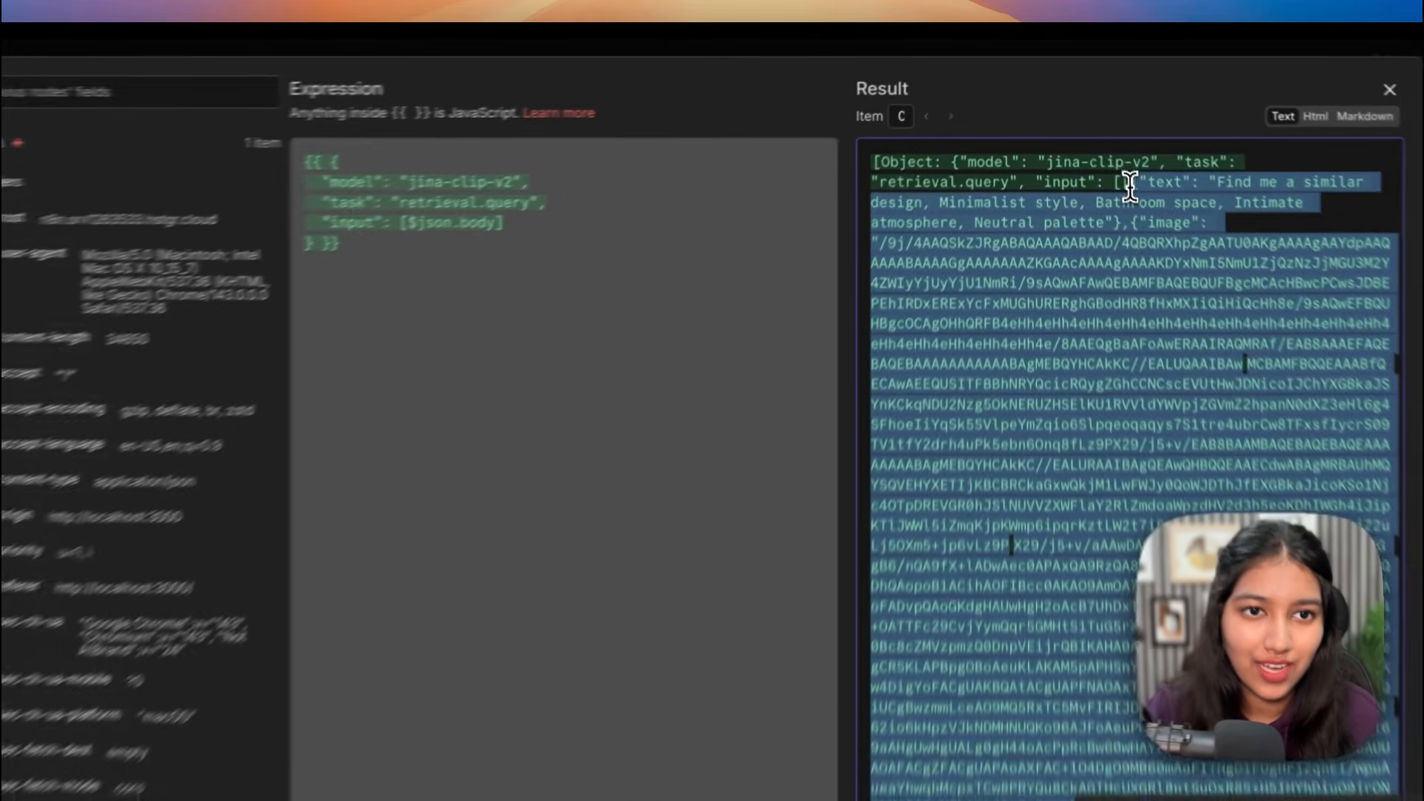
# Step: Inspect the text and image items of the body in the expression editor and in the Webhook node's JSON output
pyautogui.scroll(-10, 250, 235)
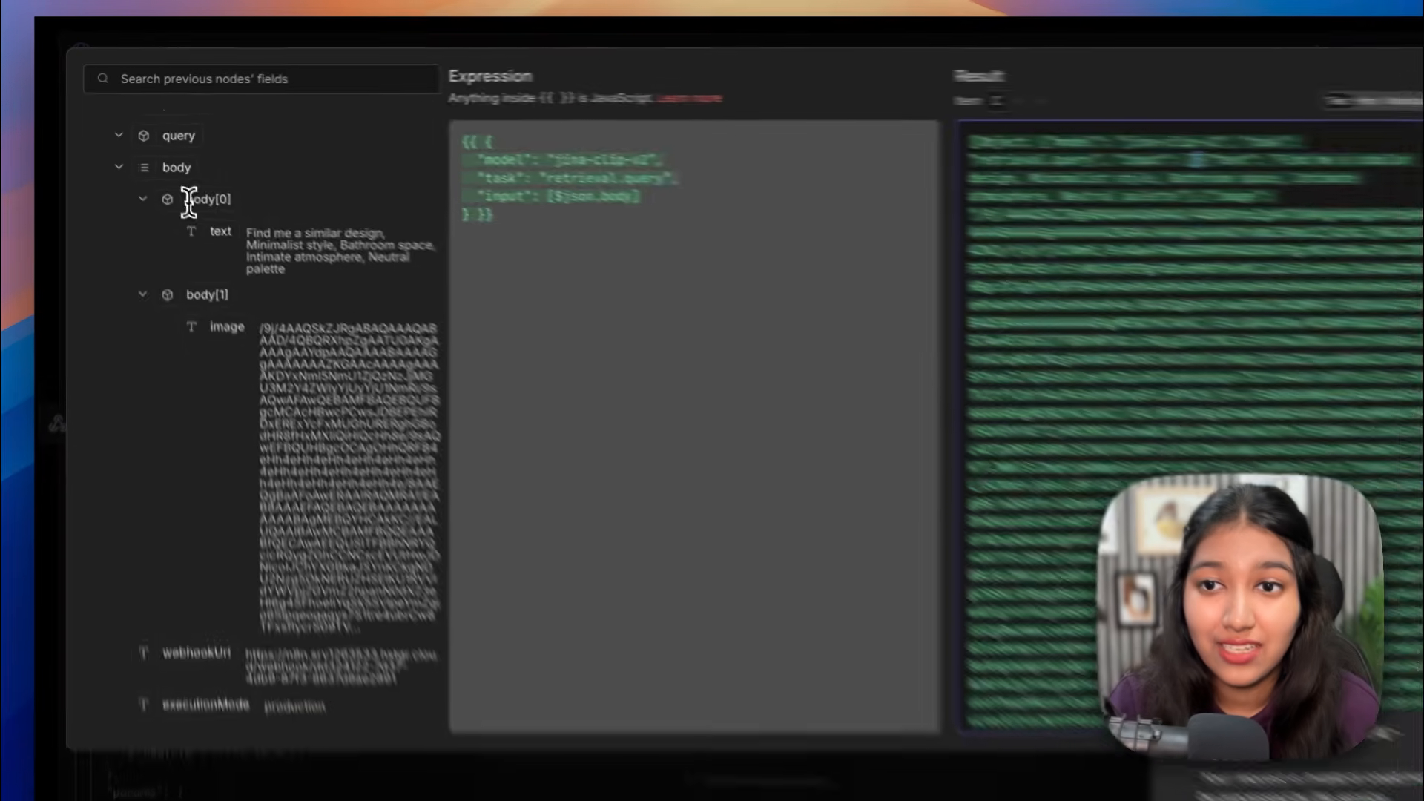
pyautogui.moveTo(180, 191); pyautogui.dragTo(220, 192)
pyautogui.moveTo(209, 339); pyautogui.dragTo(286, 339)
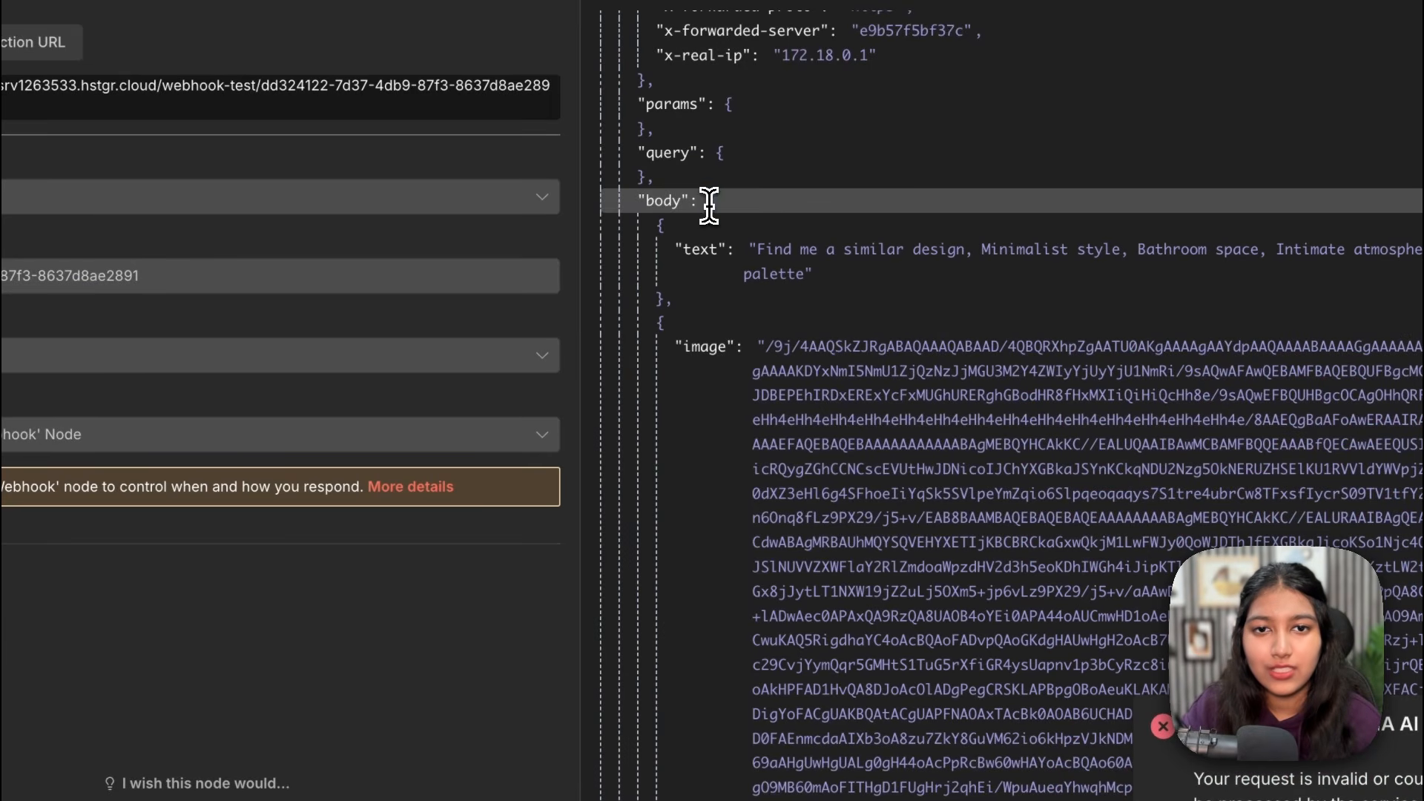
pyautogui.click(706, 203)
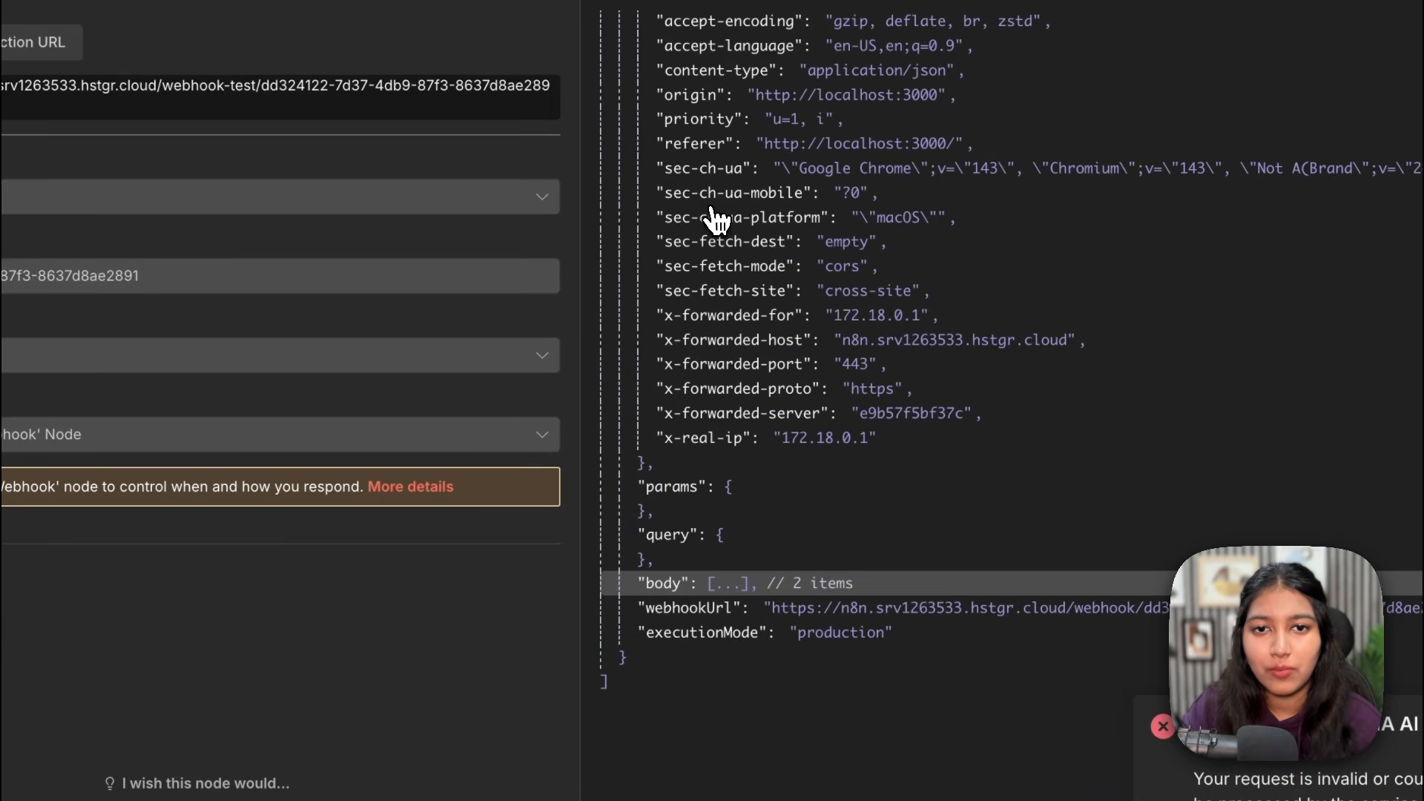
pyautogui.click(742, 595)
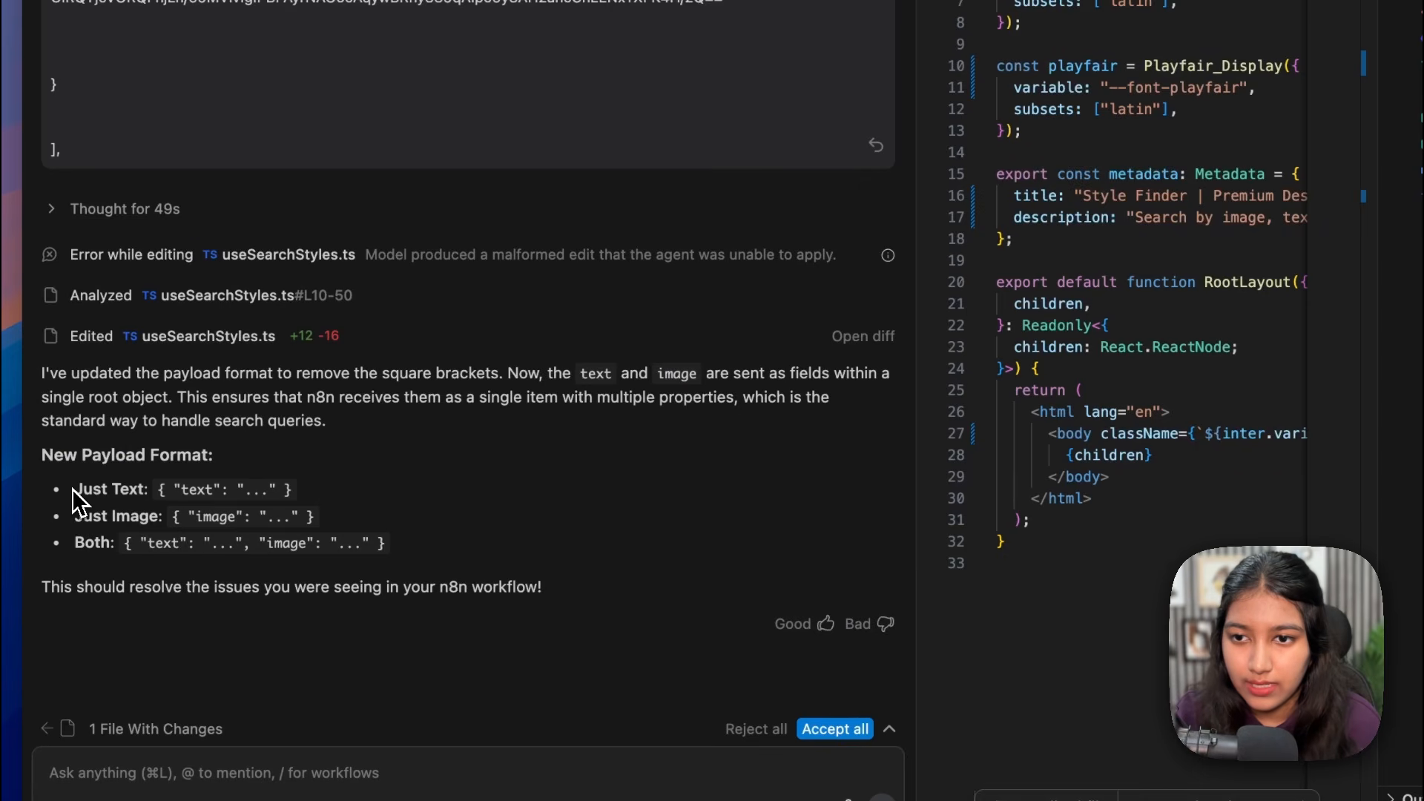
# Step: Accept all file changes in Antigravity and reply with the agent's copied payload formats wrapped in double curly braces
pyautogui.moveTo(73, 488); pyautogui.dragTo(422, 567)
pyautogui.press('super+c')
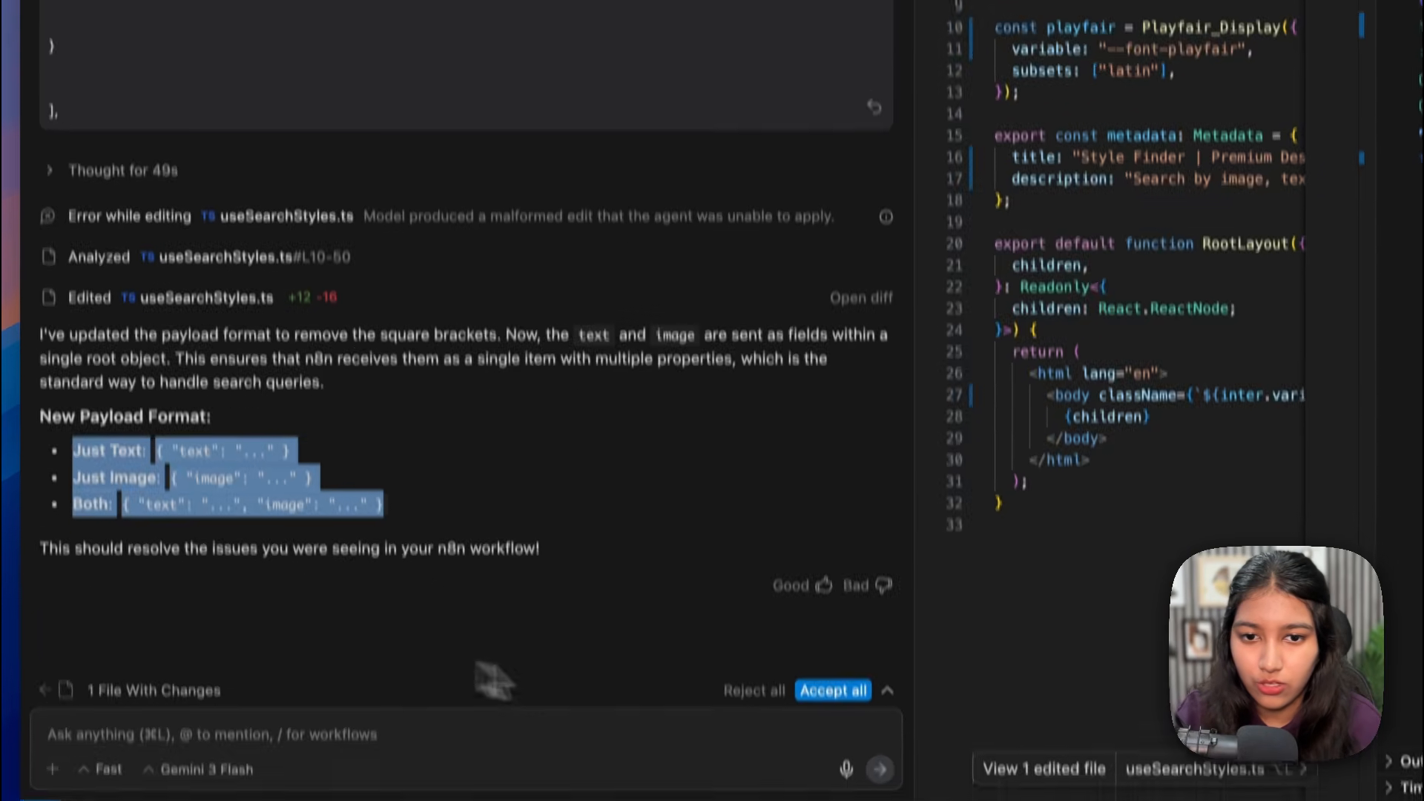
pyautogui.click(825, 730)
pyautogui.press('super+v')
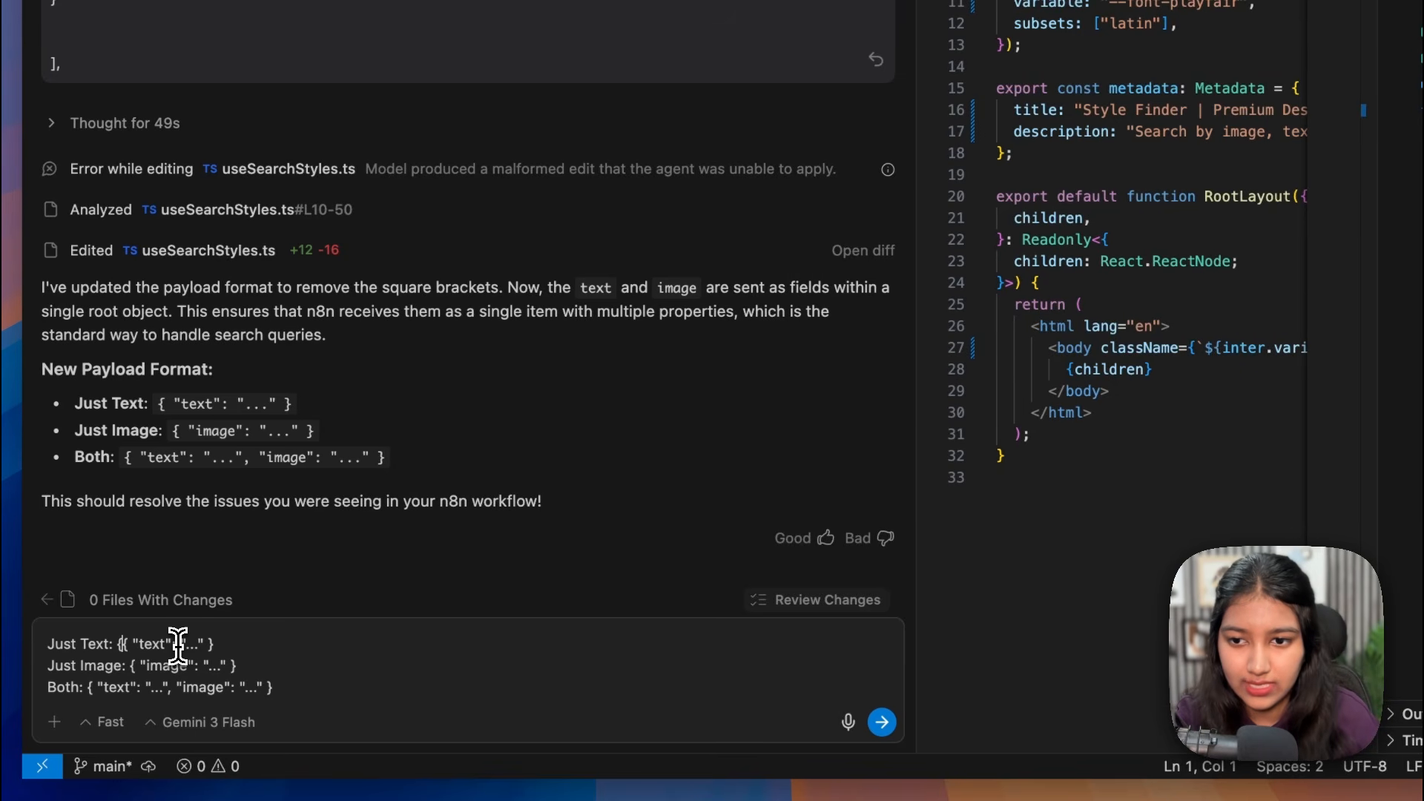
pyautogui.click(136, 665)
pyautogui.write('{')
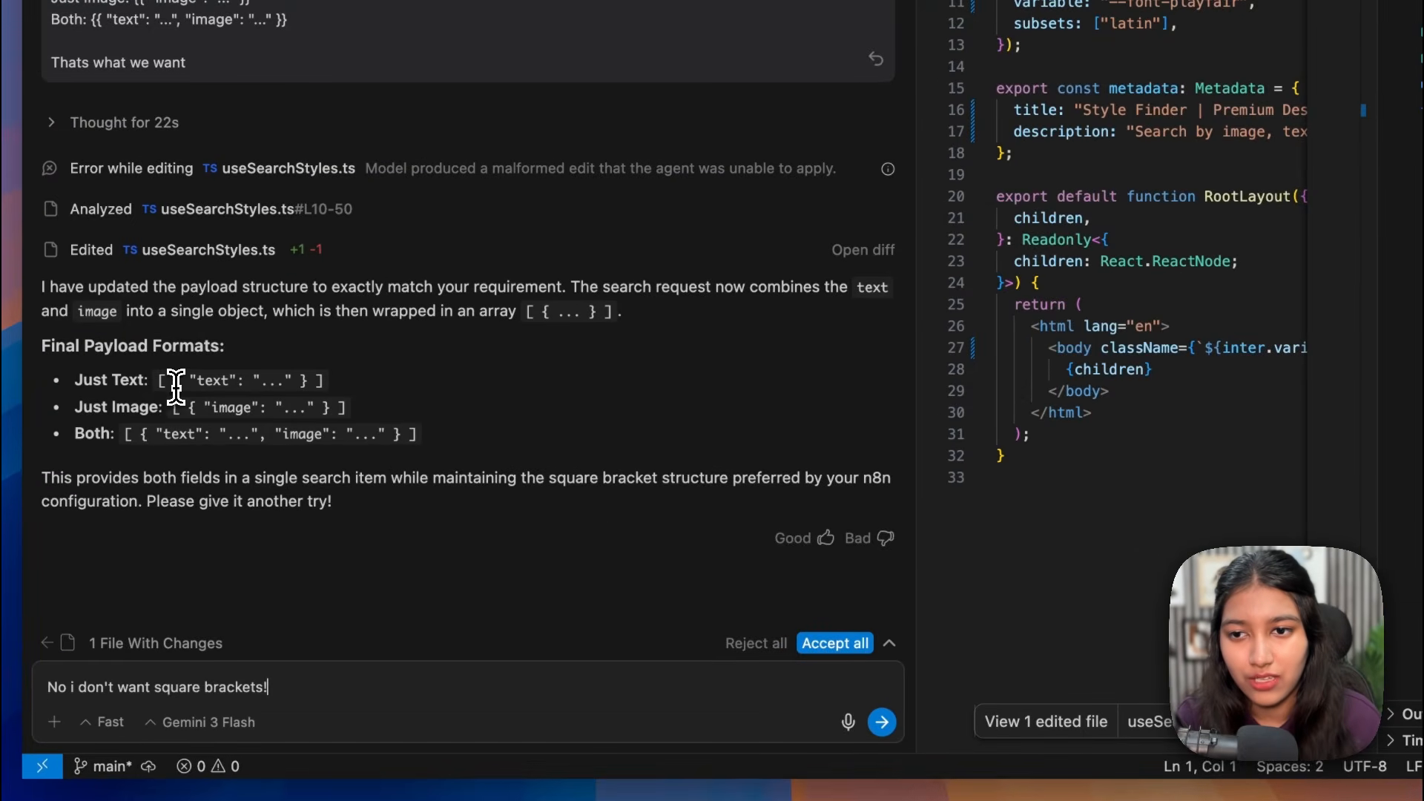
# Step: Send the agent "No i don't want square brackets!" with the example { { "text": "..." } }
pyautogui.moveTo(175, 386); pyautogui.dragTo(240, 385)
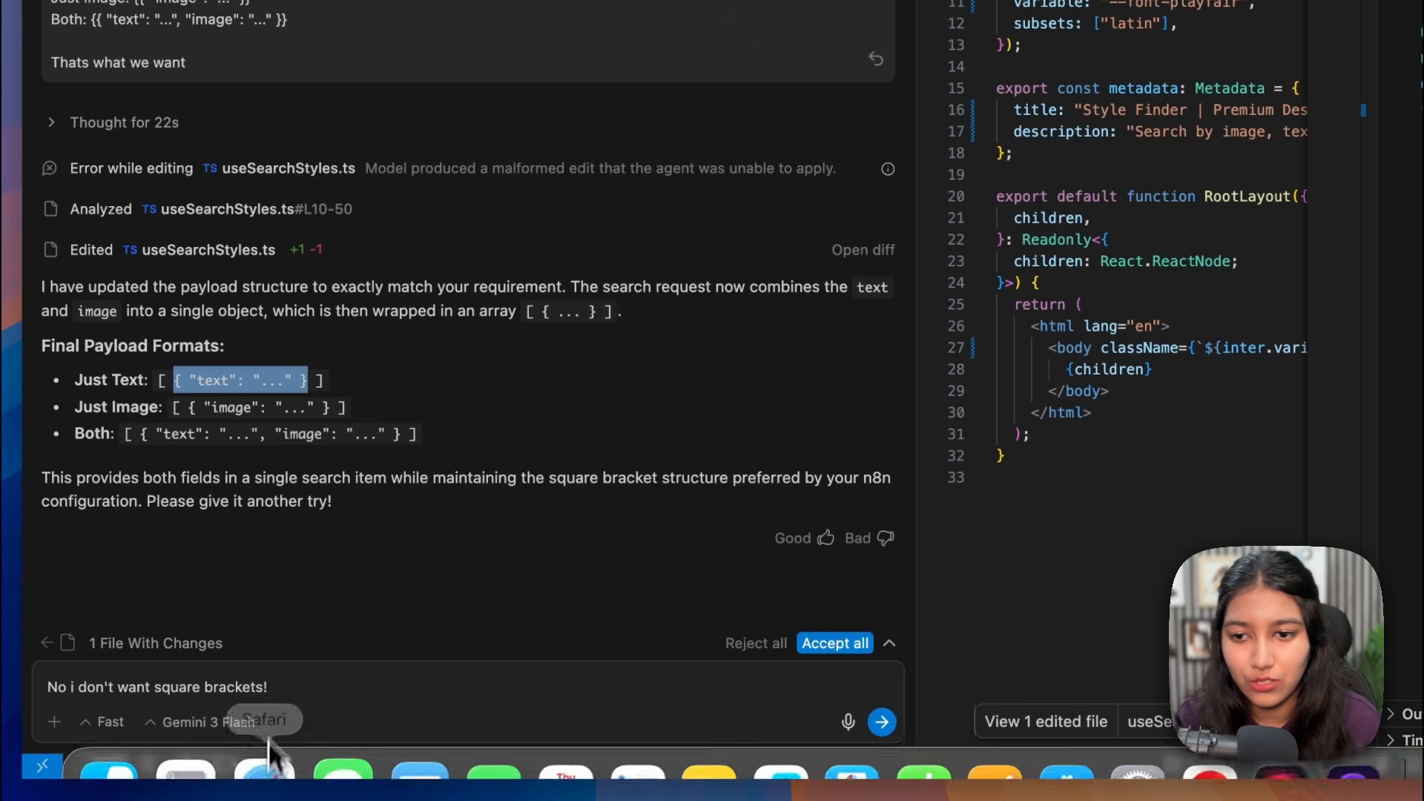
pyautogui.click(306, 695)
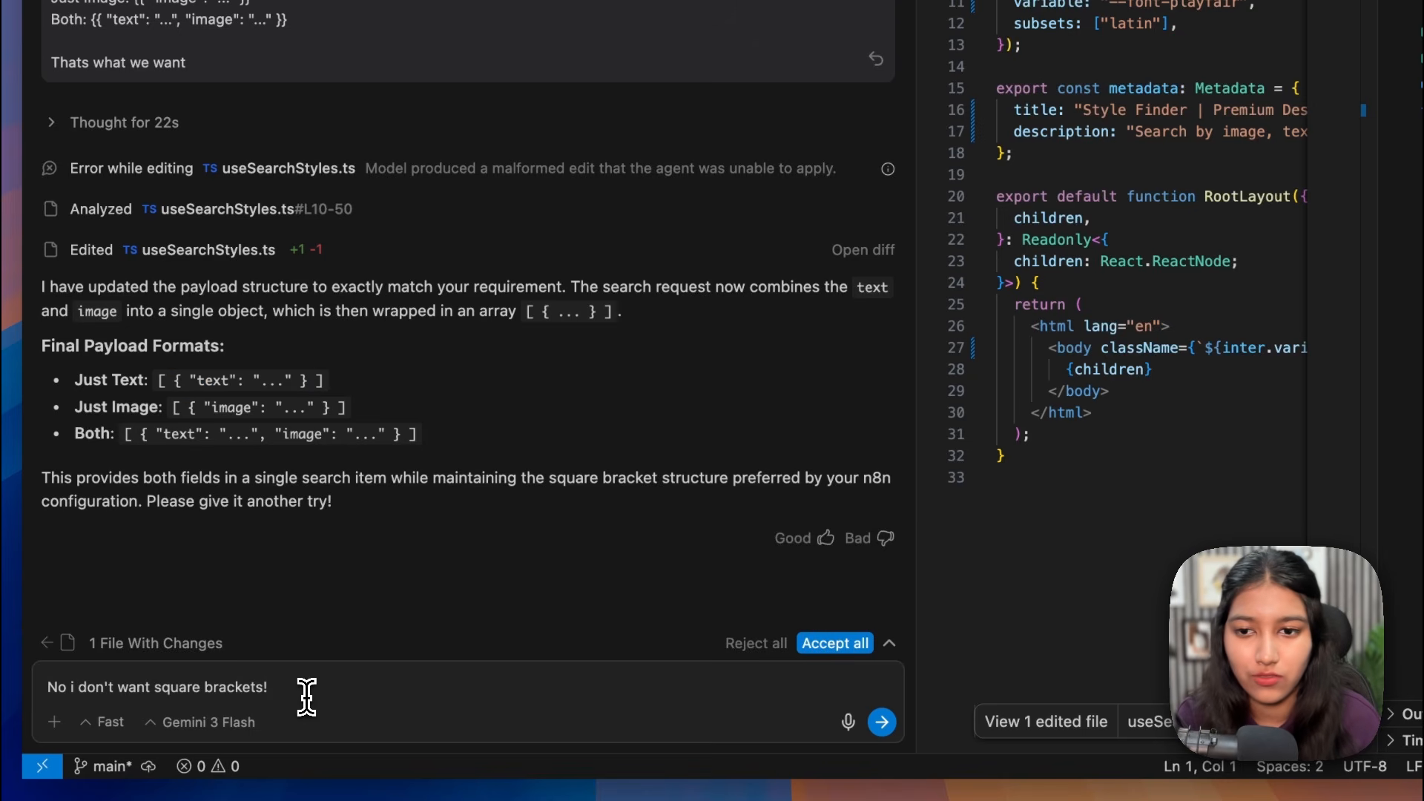
pyautogui.hotkey('shift', 'Return')
pyautogui.write('{ { "text": "..." } }')
pyautogui.press('Return')
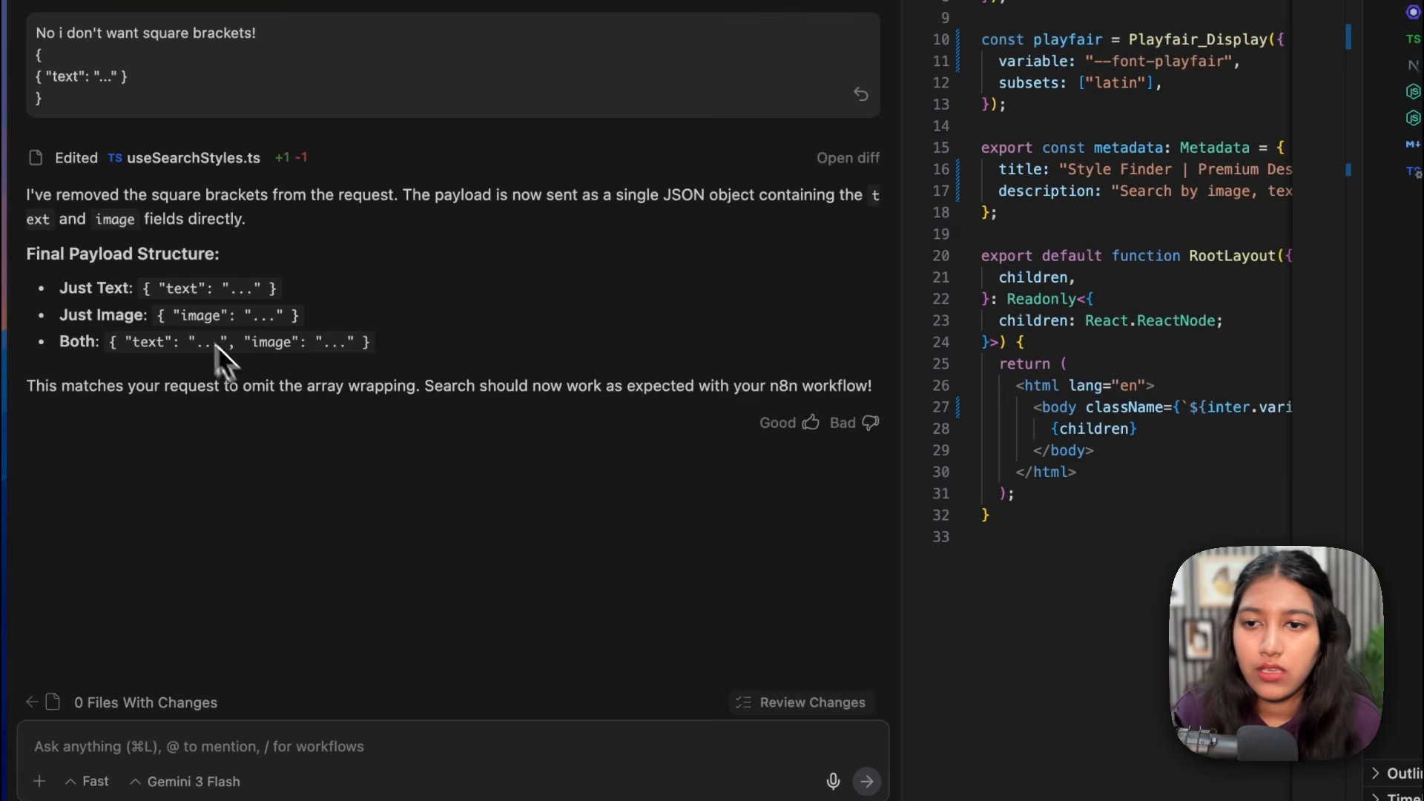
# Step: Read the agent's final payload structure and look over the bathroom search results in Style Finder
pyautogui.moveTo(182, 288); pyautogui.dragTo(689, 438)
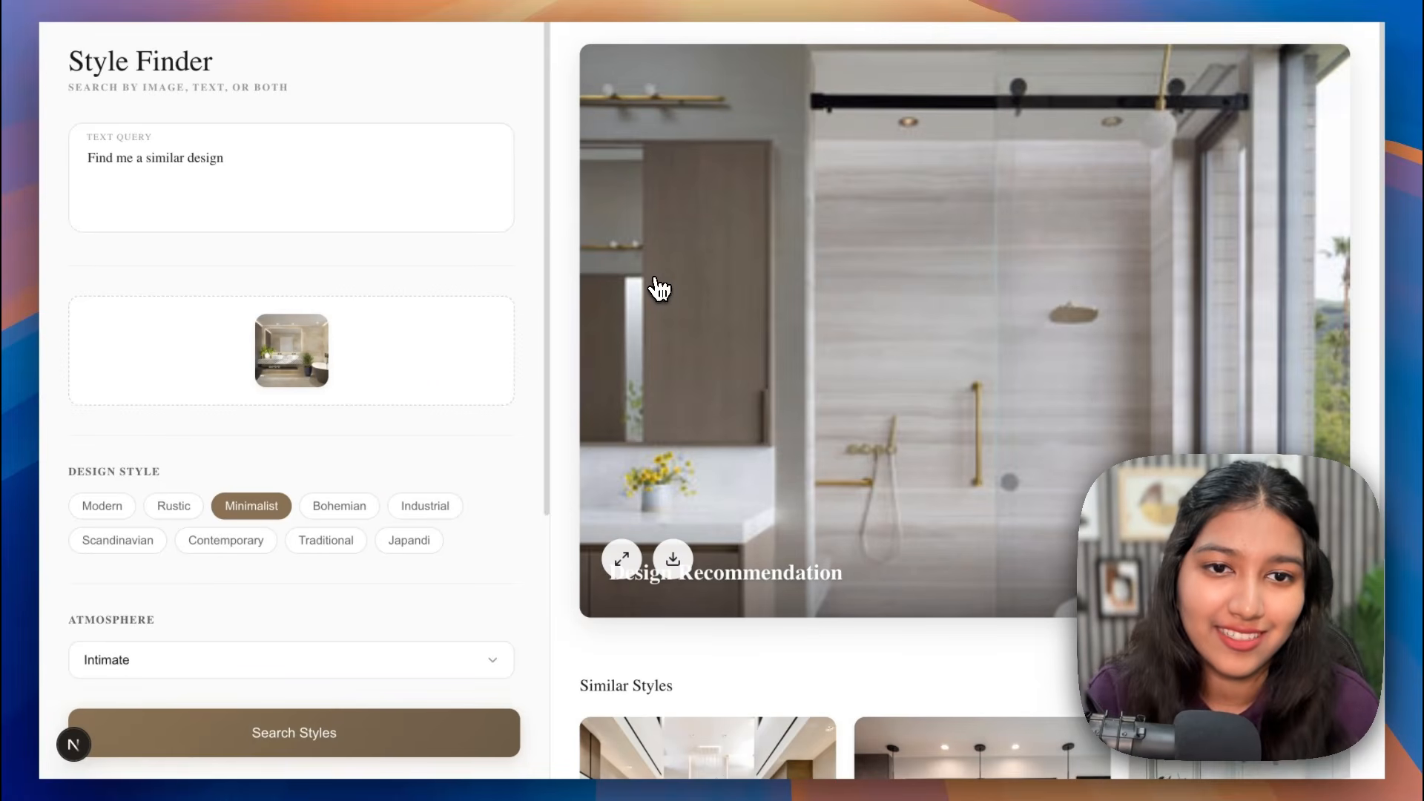
pyautogui.scroll(-1, 725, 534)
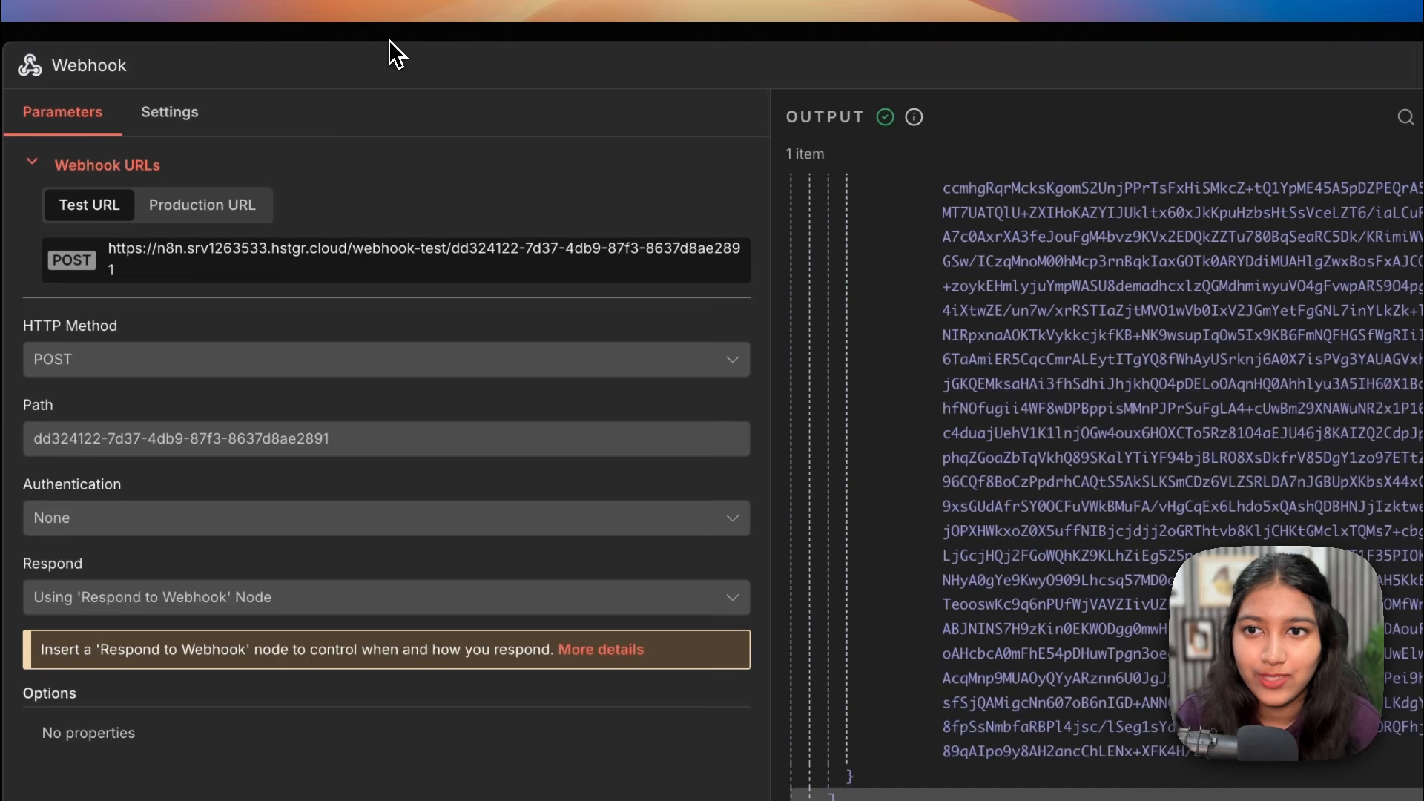
# Step: Inspect the text and image fields in the Webhook node's output body and return to Style Finder's results
pyautogui.click(389, 40)
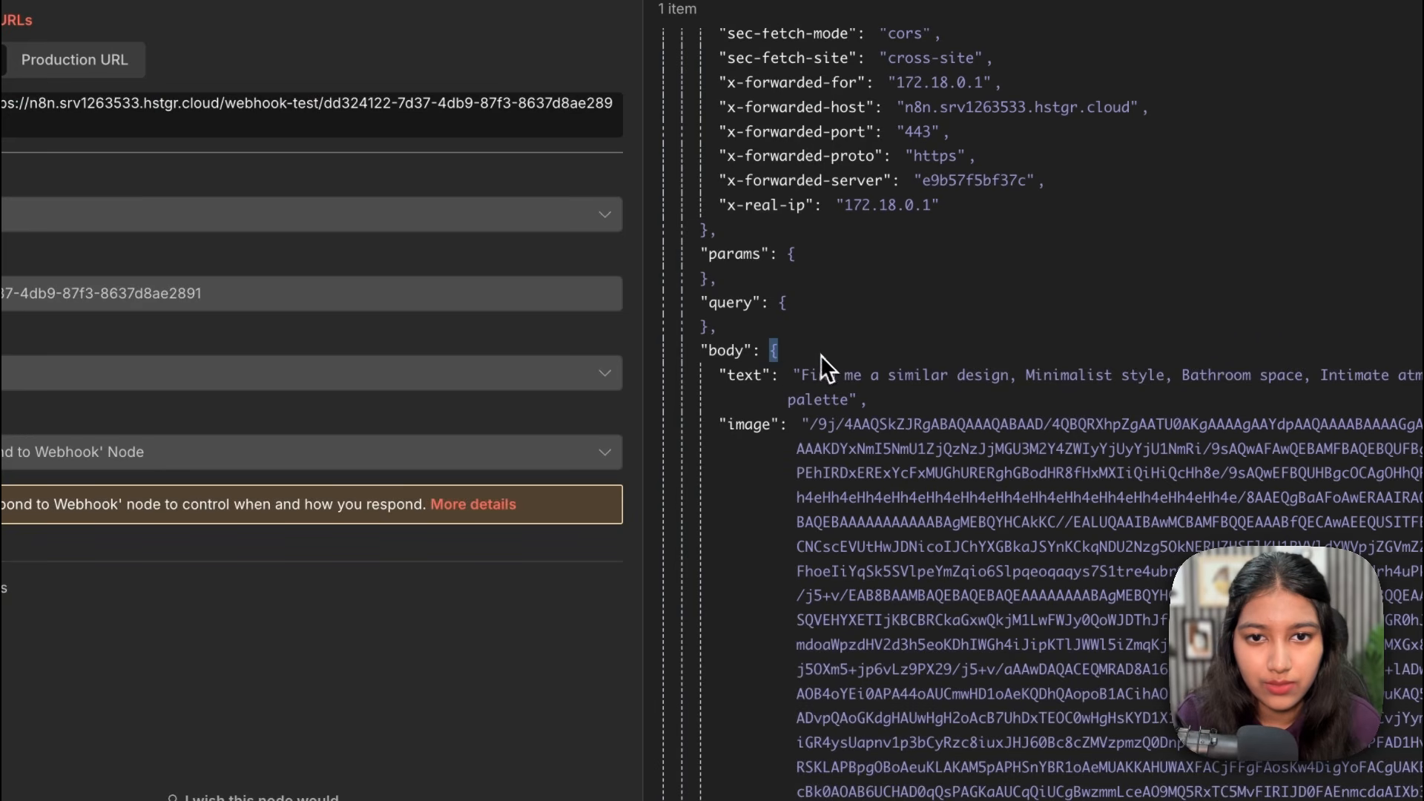
pyautogui.moveTo(820, 354); pyautogui.dragTo(864, 497)
pyautogui.click(726, 389)
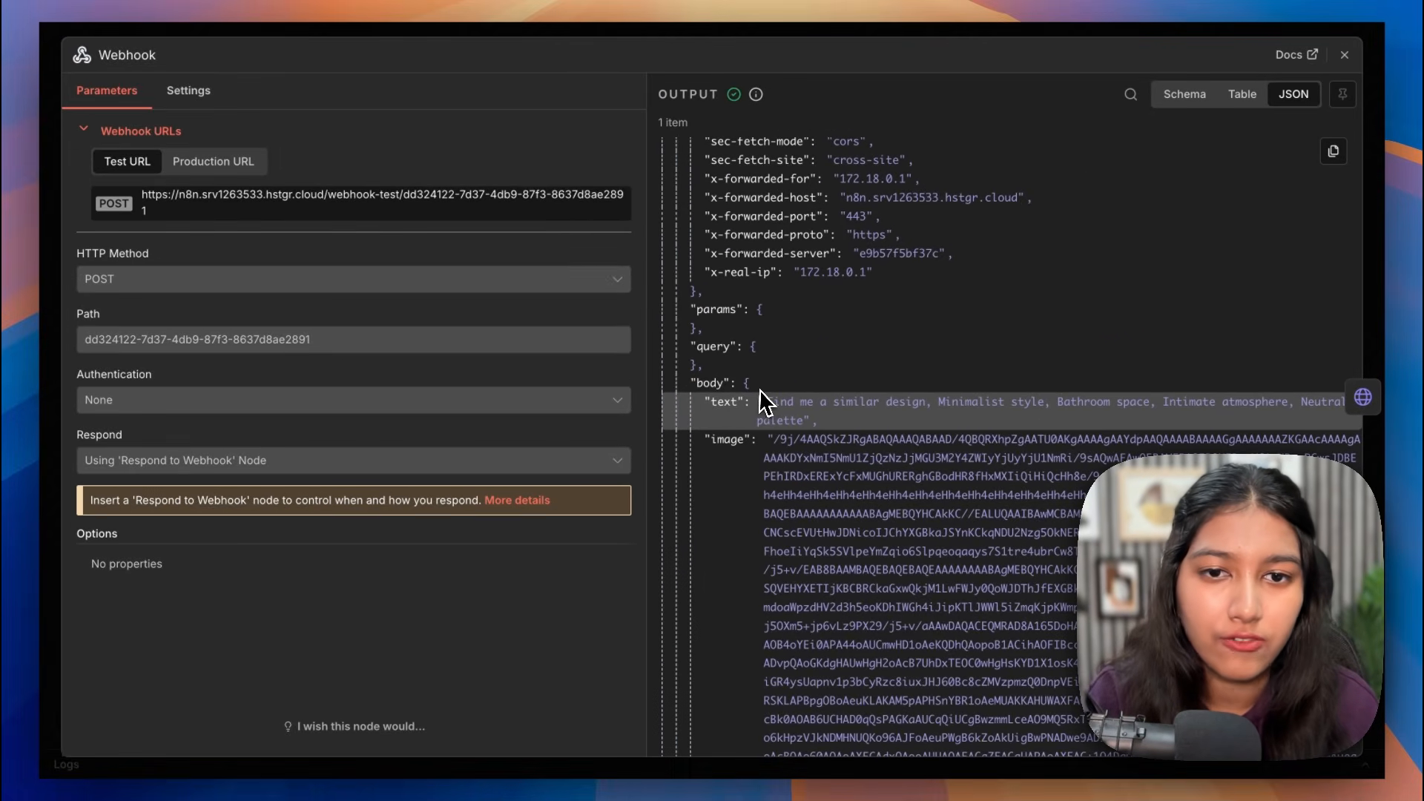
pyautogui.scroll(-2, 763, 404)
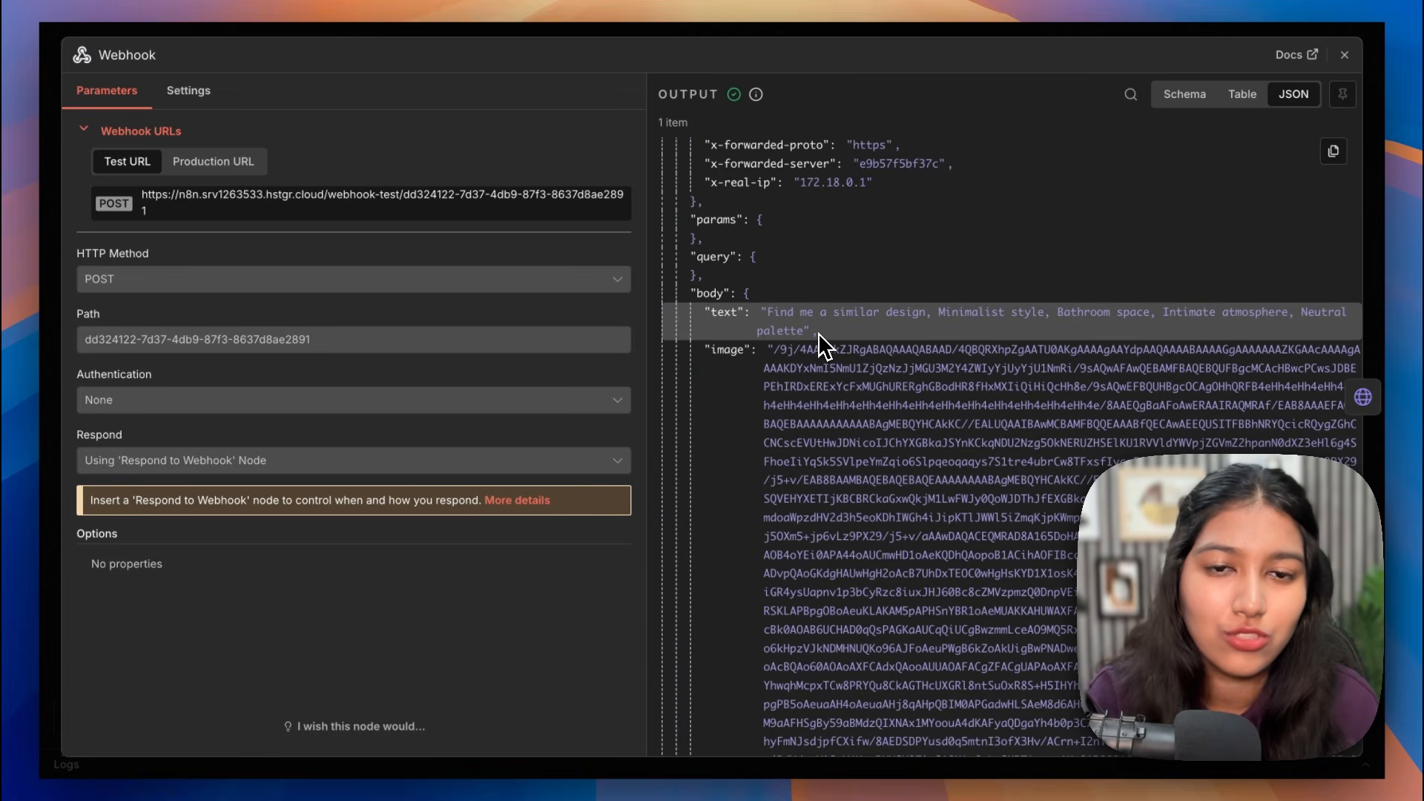
pyautogui.scroll(-20, 818, 332)
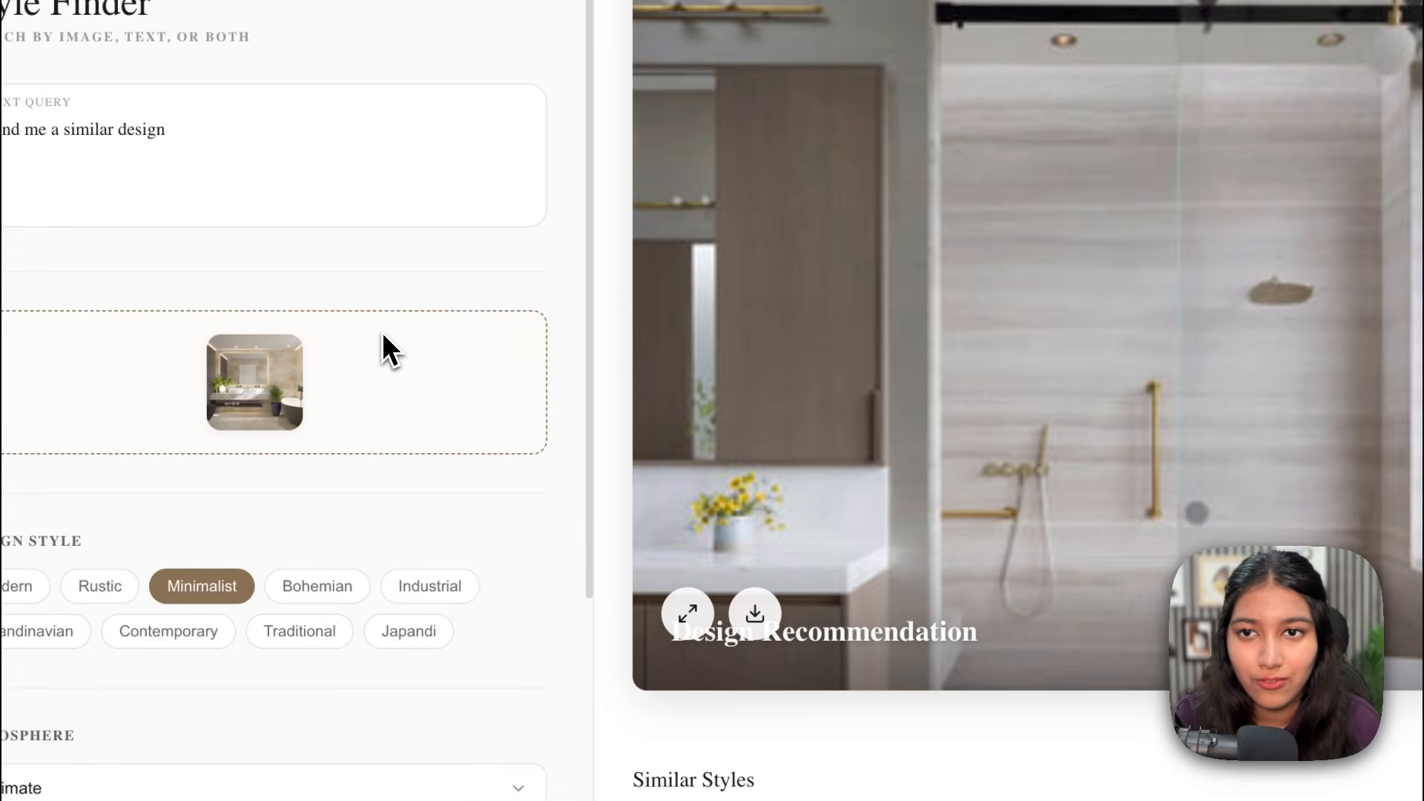
pyautogui.scroll(-5, 384, 335)
pyautogui.scroll(6, 384, 349)
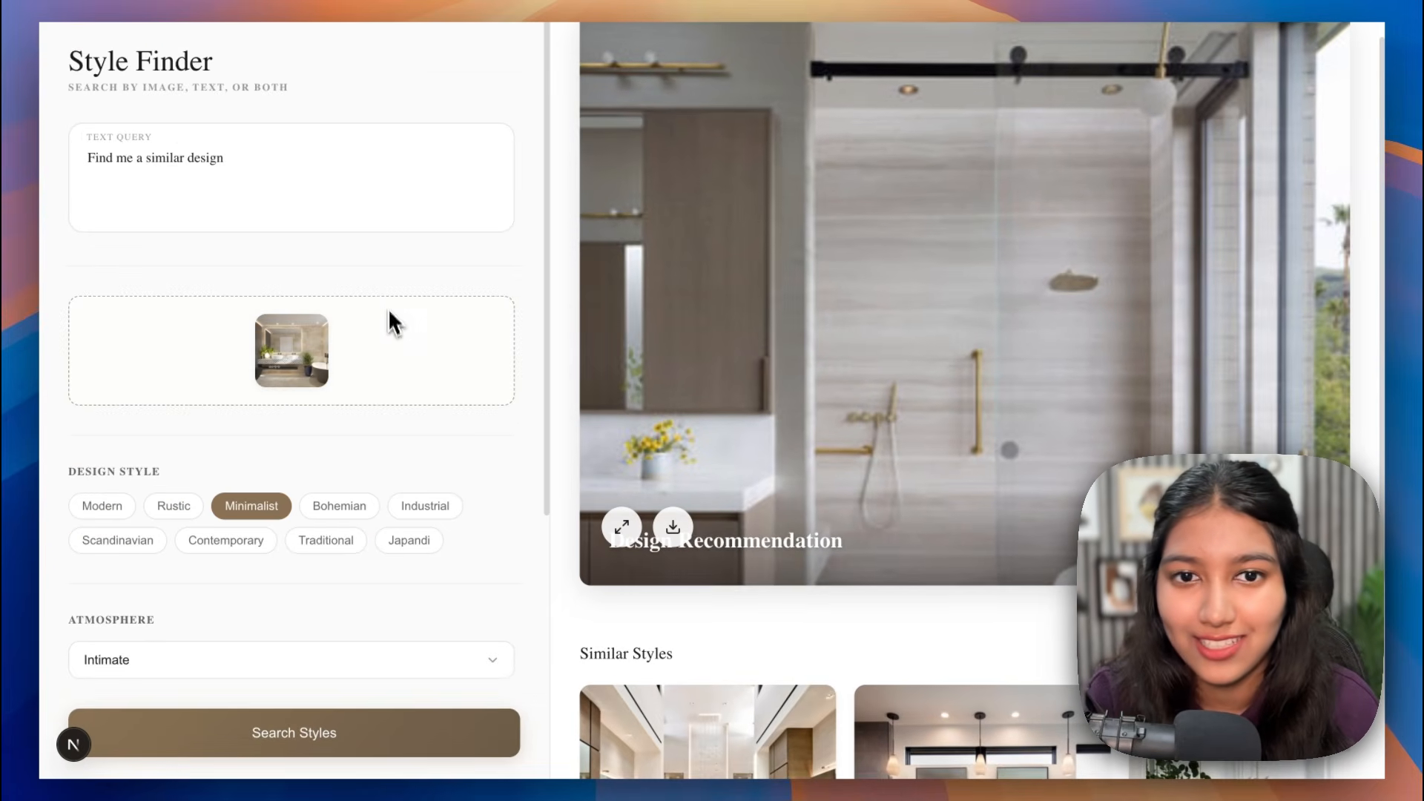
# Step: View the main design recommendation and the first Similar Styles bathroom image enlarged, closing each preview
pyautogui.scroll(-1, 1044, 424)
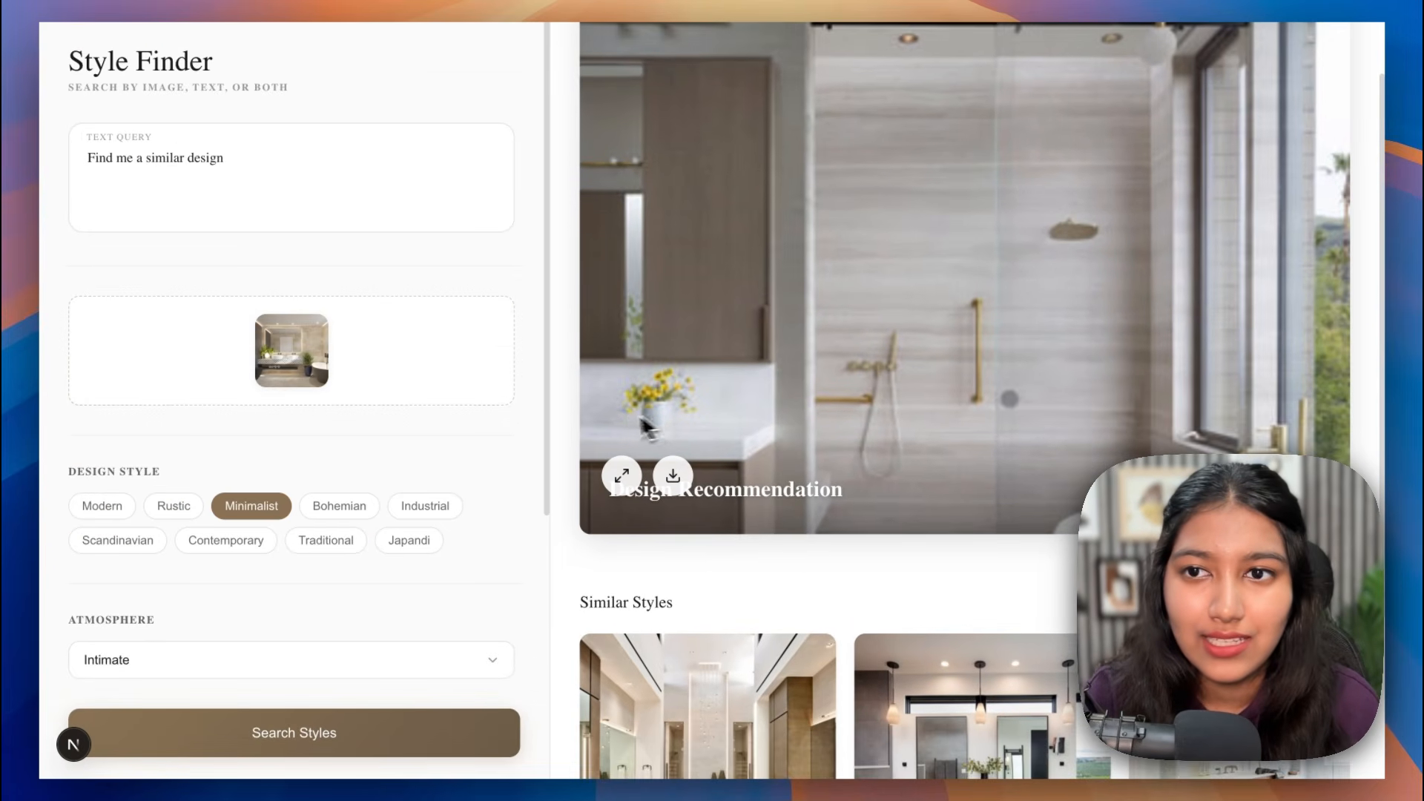
pyautogui.moveTo(323, 374)
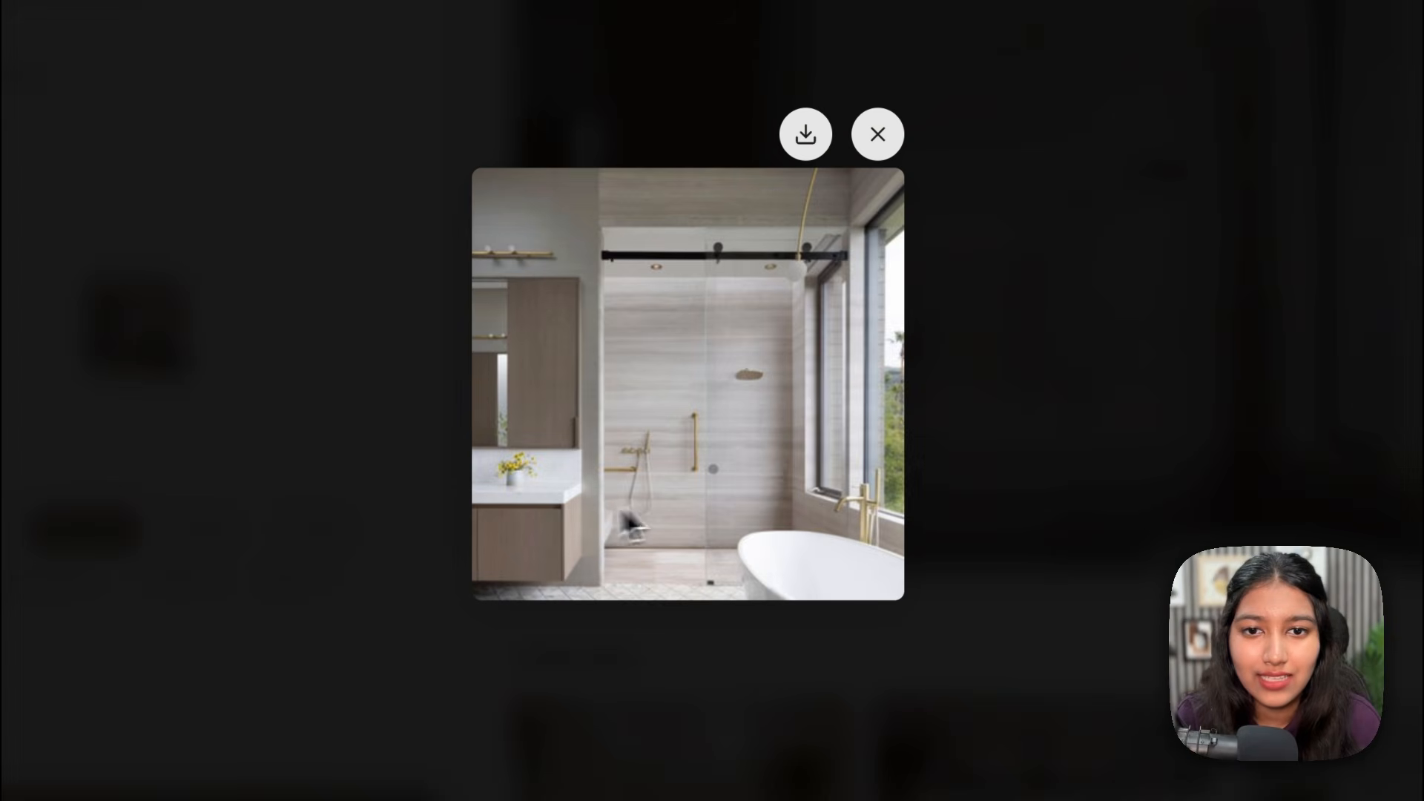
pyautogui.click(1074, 318)
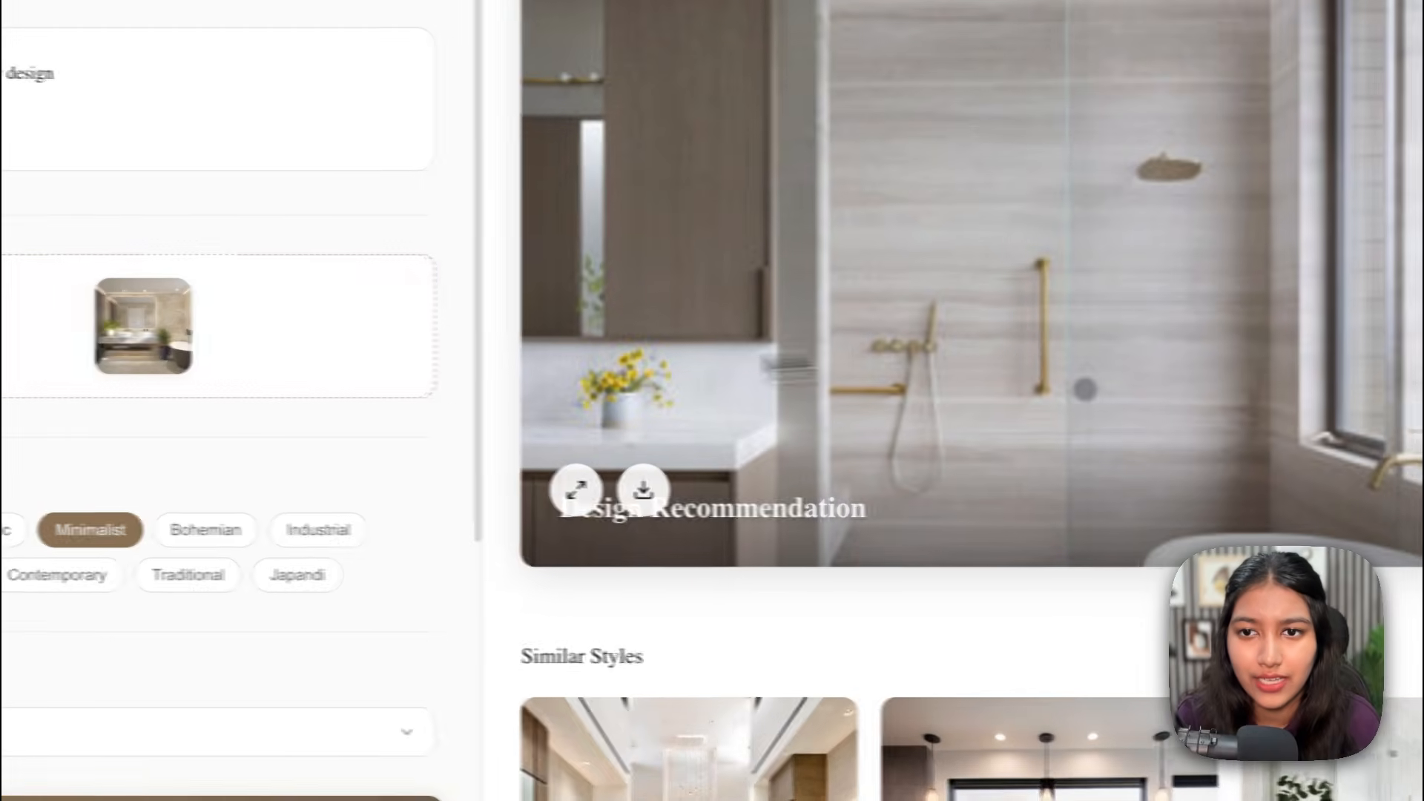
pyautogui.scroll(-4, 852, 438)
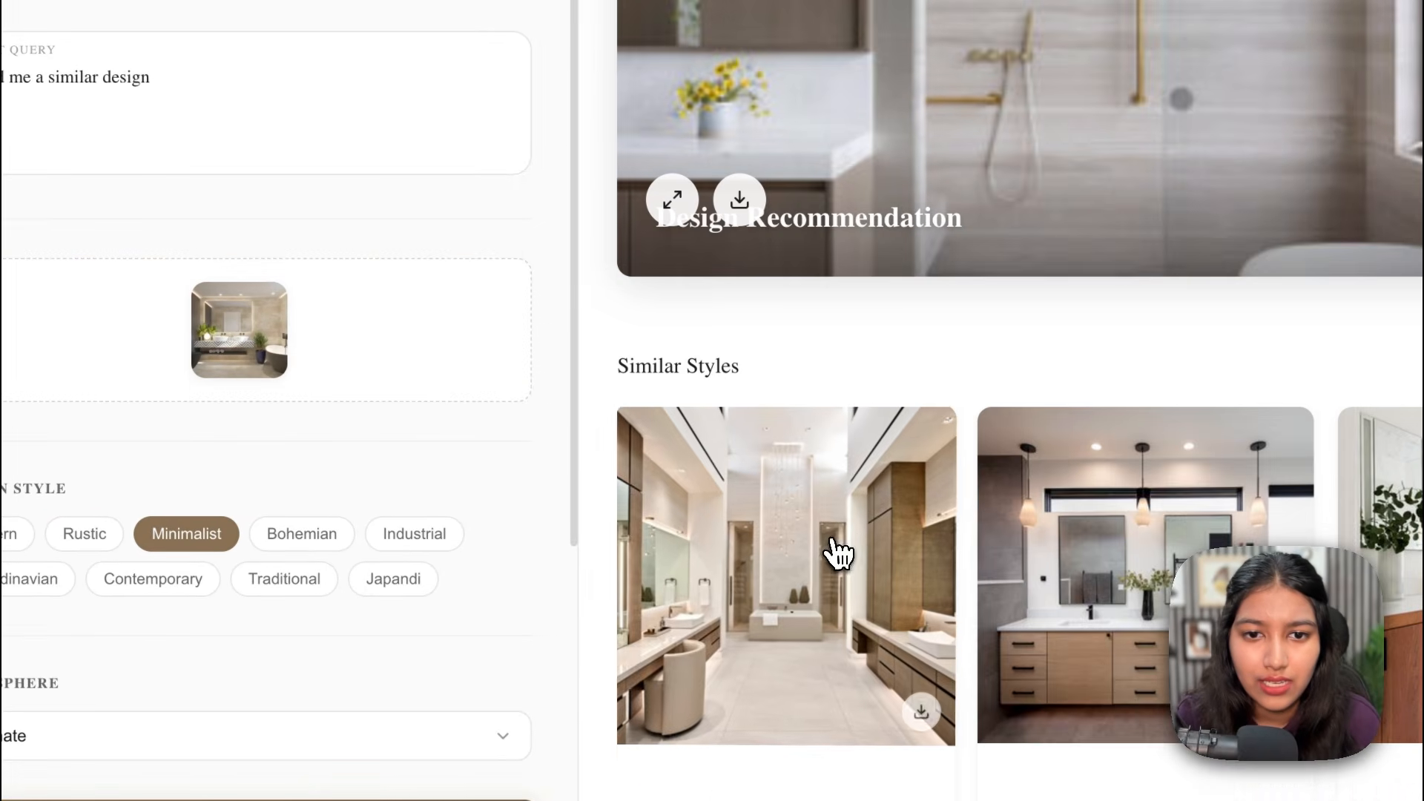
pyautogui.click(834, 553)
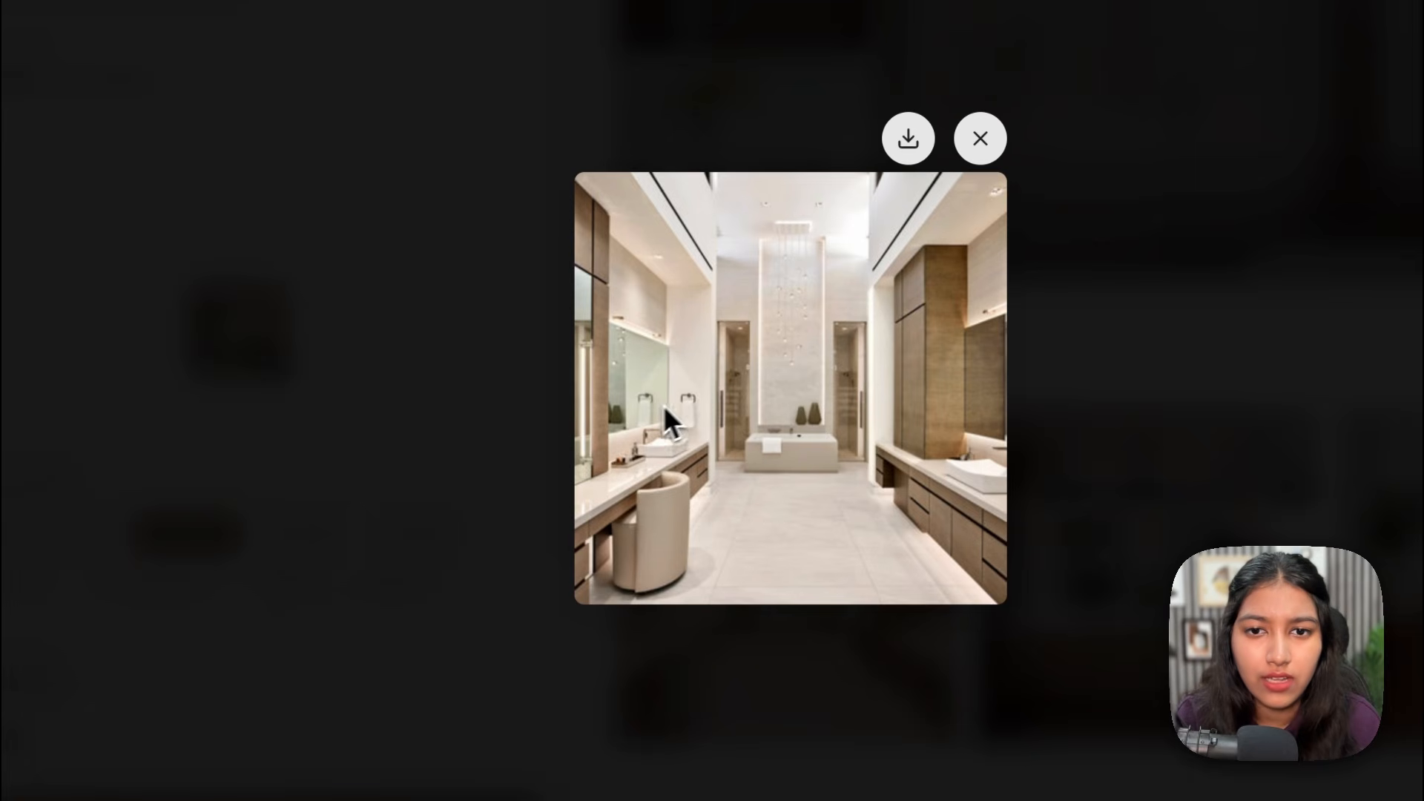
pyautogui.click(1041, 442)
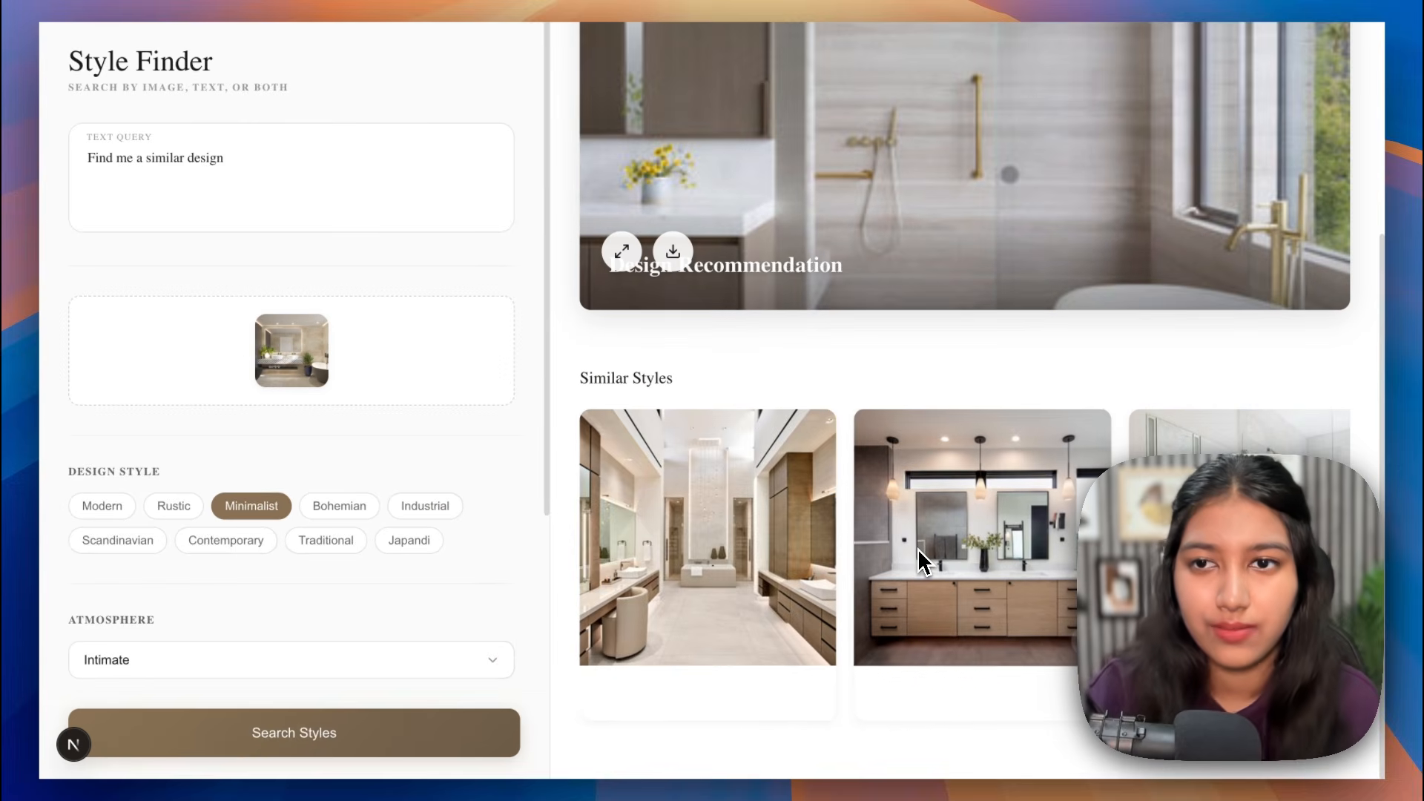
# Step: Compare the text query and reference image with the spotlighted recommendation and the Similar Styles images
pyautogui.tripleClick(96, 197)
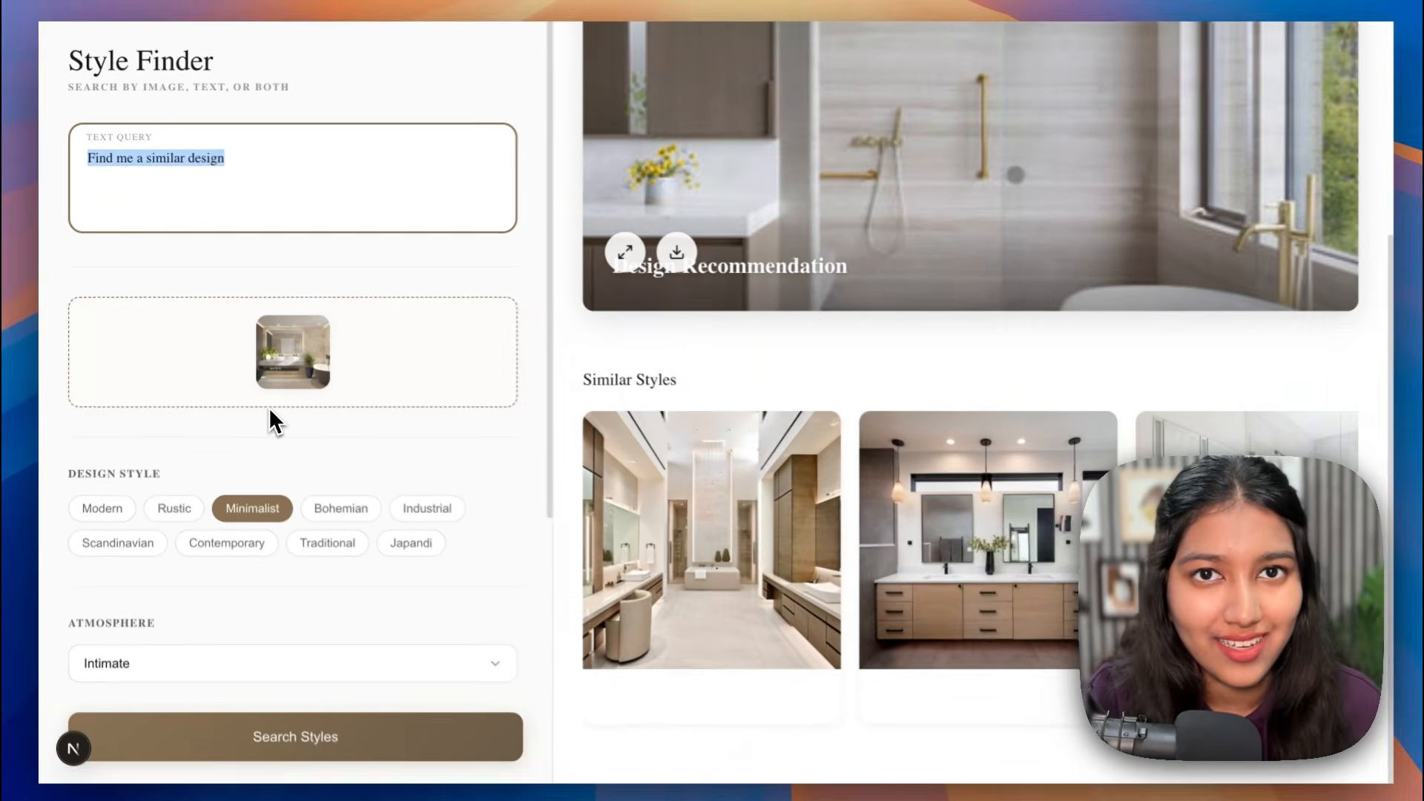
pyautogui.click(880, 245)
pyautogui.scroll(4, 881, 245)
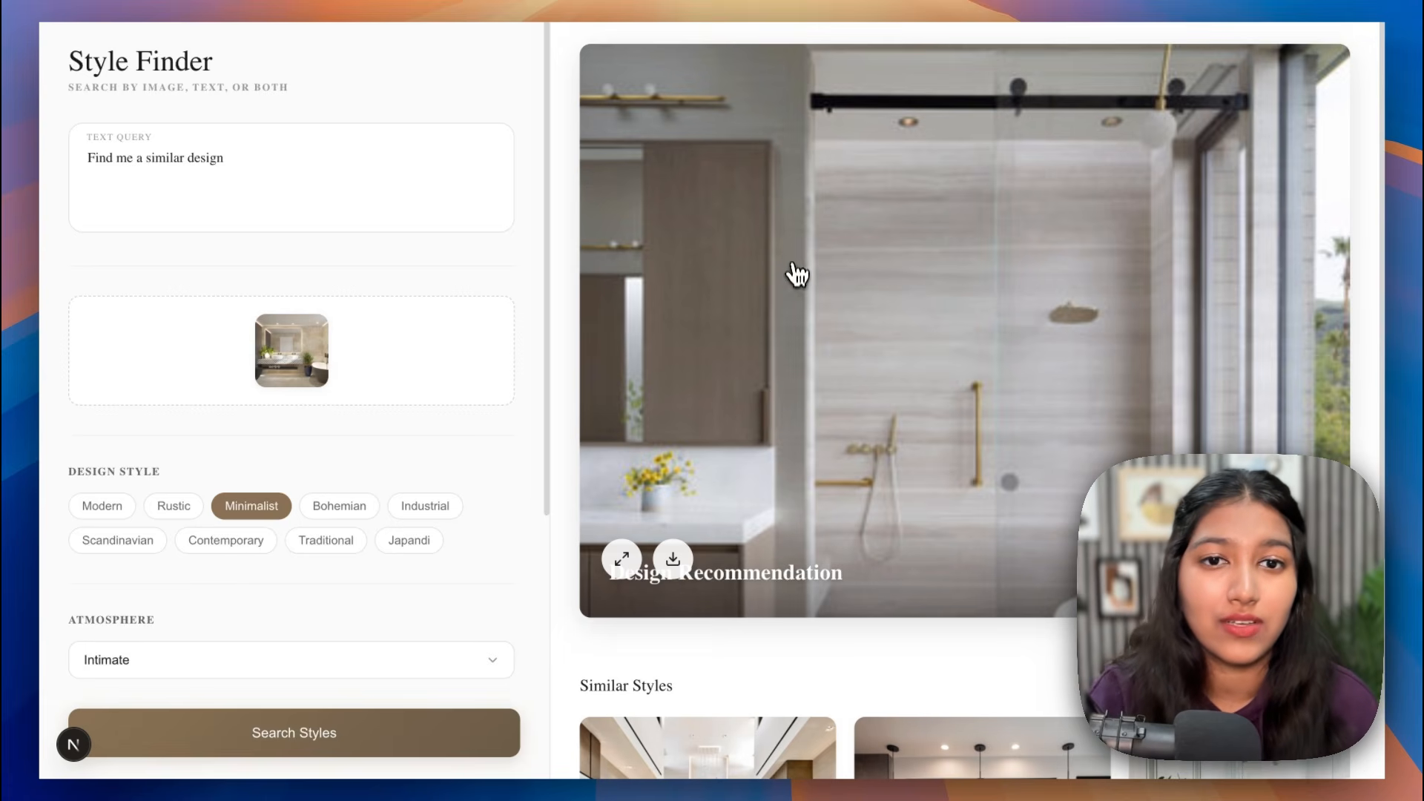
pyautogui.scroll(-4, 771, 297)
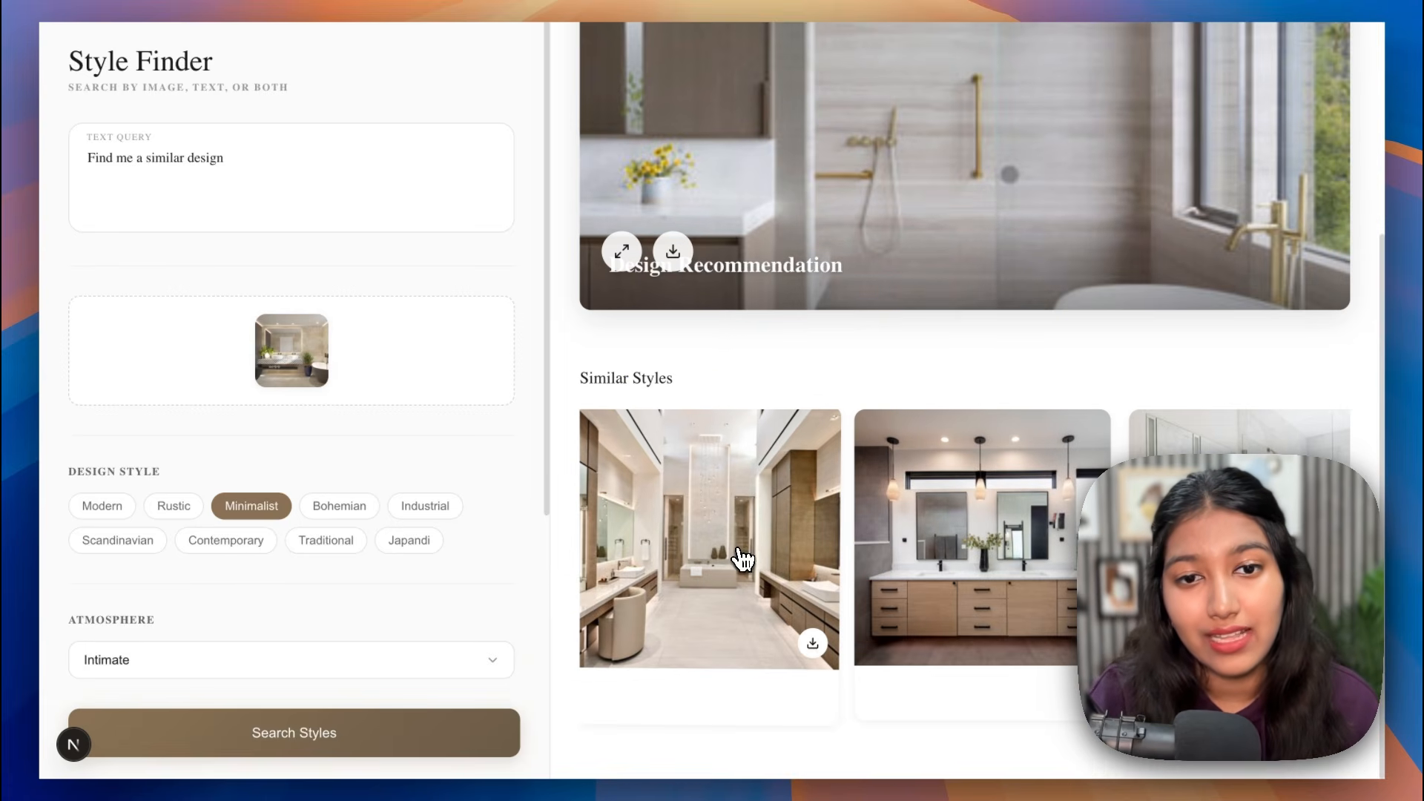
pyautogui.scroll(4, 712, 664)
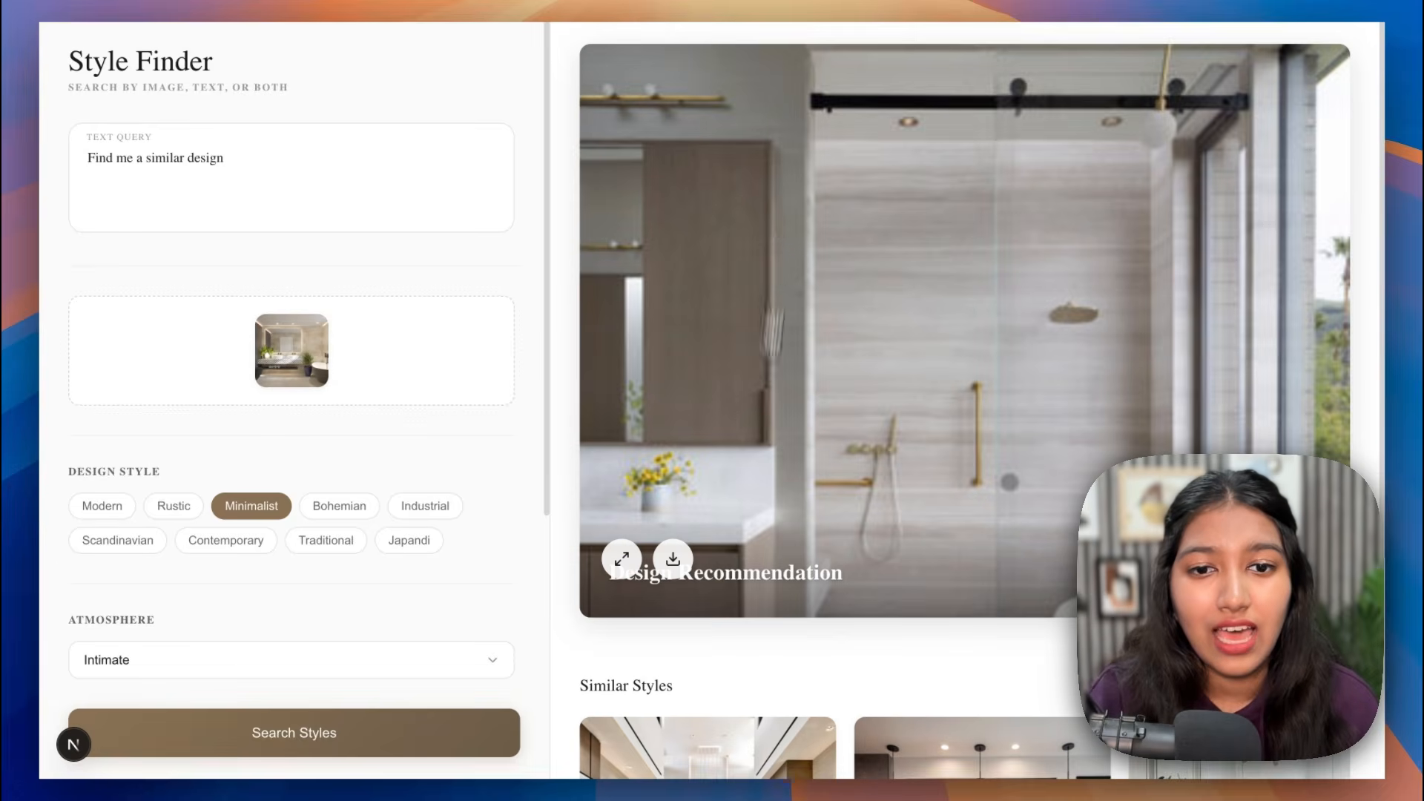
pyautogui.scroll(-4, 713, 665)
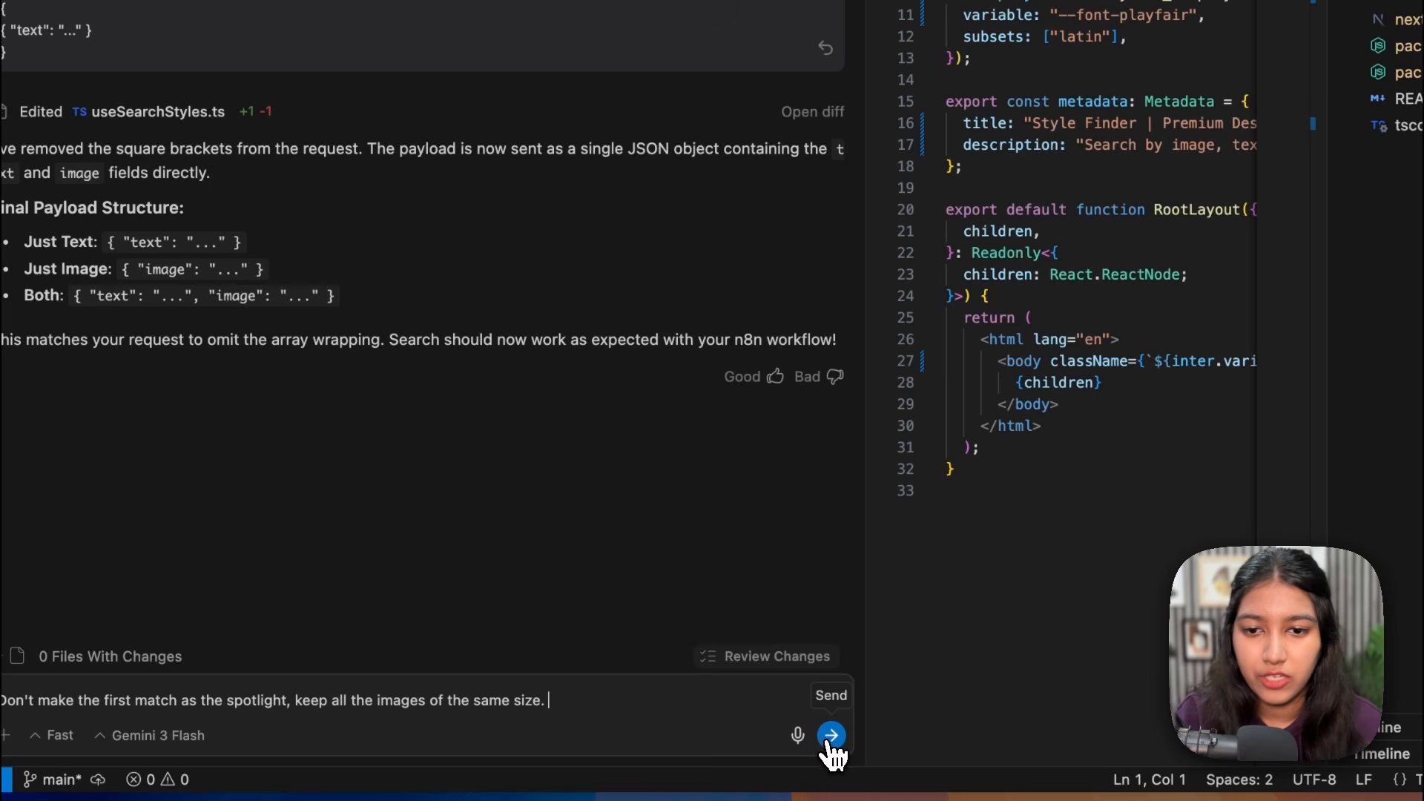
# Step: Switch to Antigravity and send the agent "Don't make the first match as the spotlight, keep all the images of the same size."
pyautogui.moveTo(38, 97); pyautogui.dragTo(318, 100)
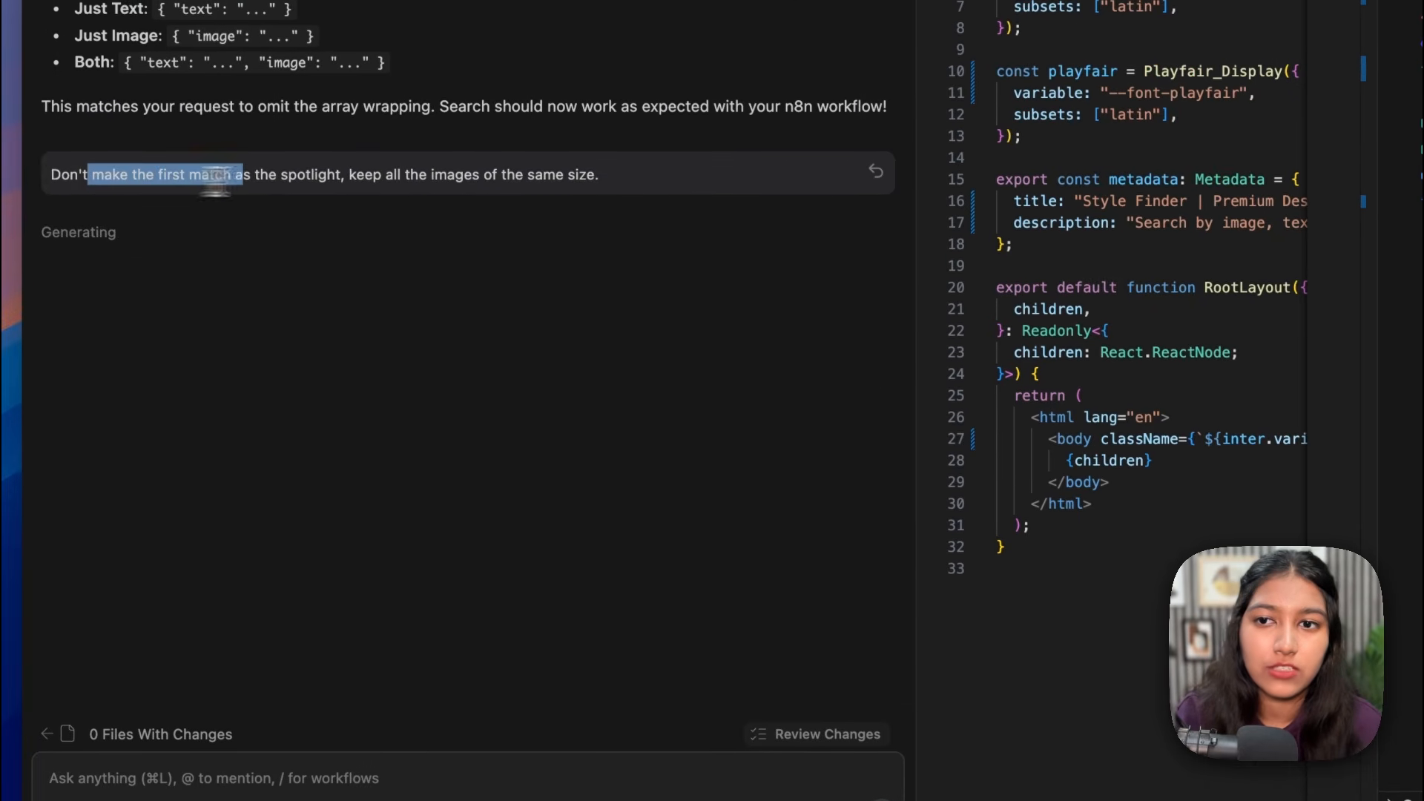
pyautogui.click(364, 178)
pyautogui.moveTo(346, 177); pyautogui.dragTo(651, 209)
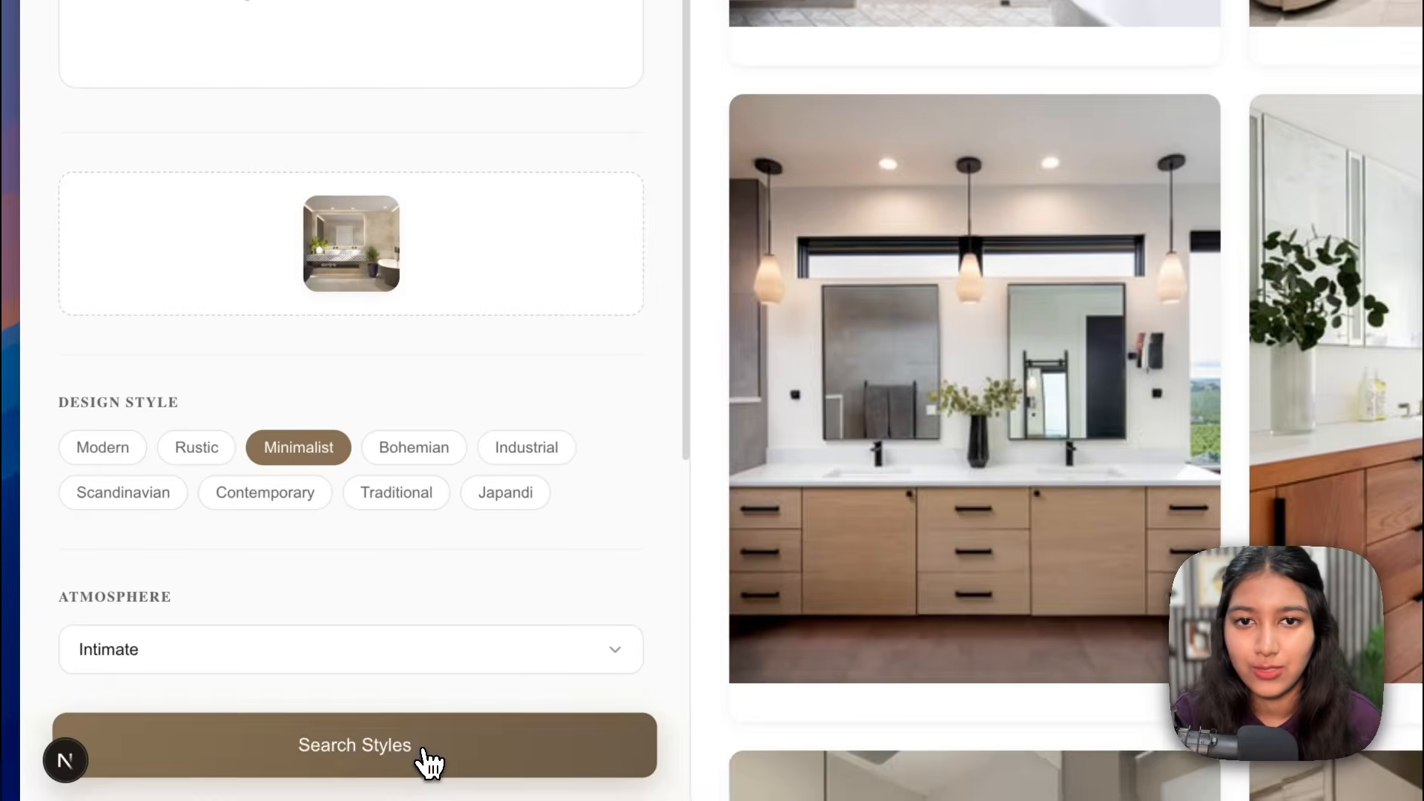
# Step: Return to Style Finder, rerun the "Find me a similar design" search with the bathroom reference image, and look through the image grid
pyautogui.click(429, 762)
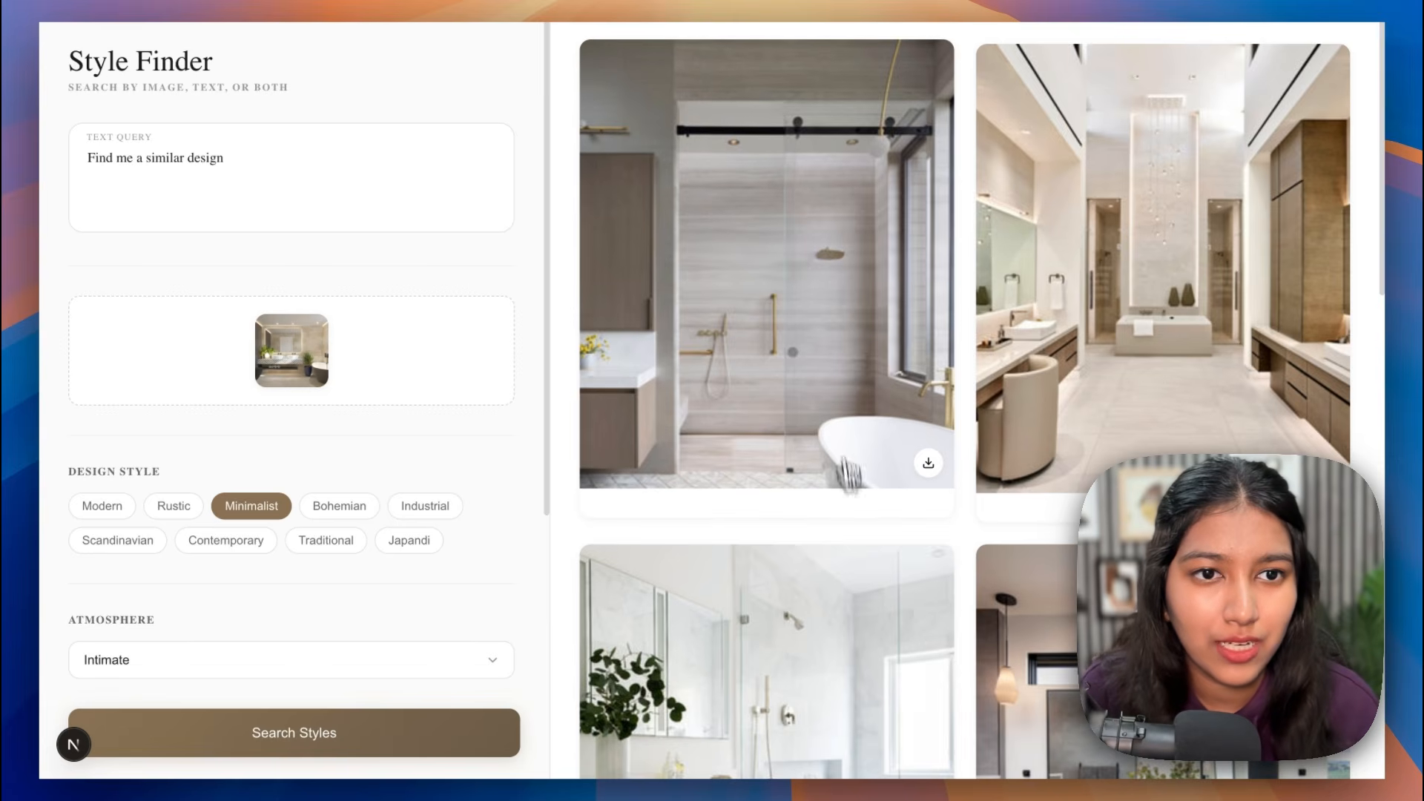
pyautogui.scroll(-4, 829, 339)
pyautogui.scroll(4, 830, 339)
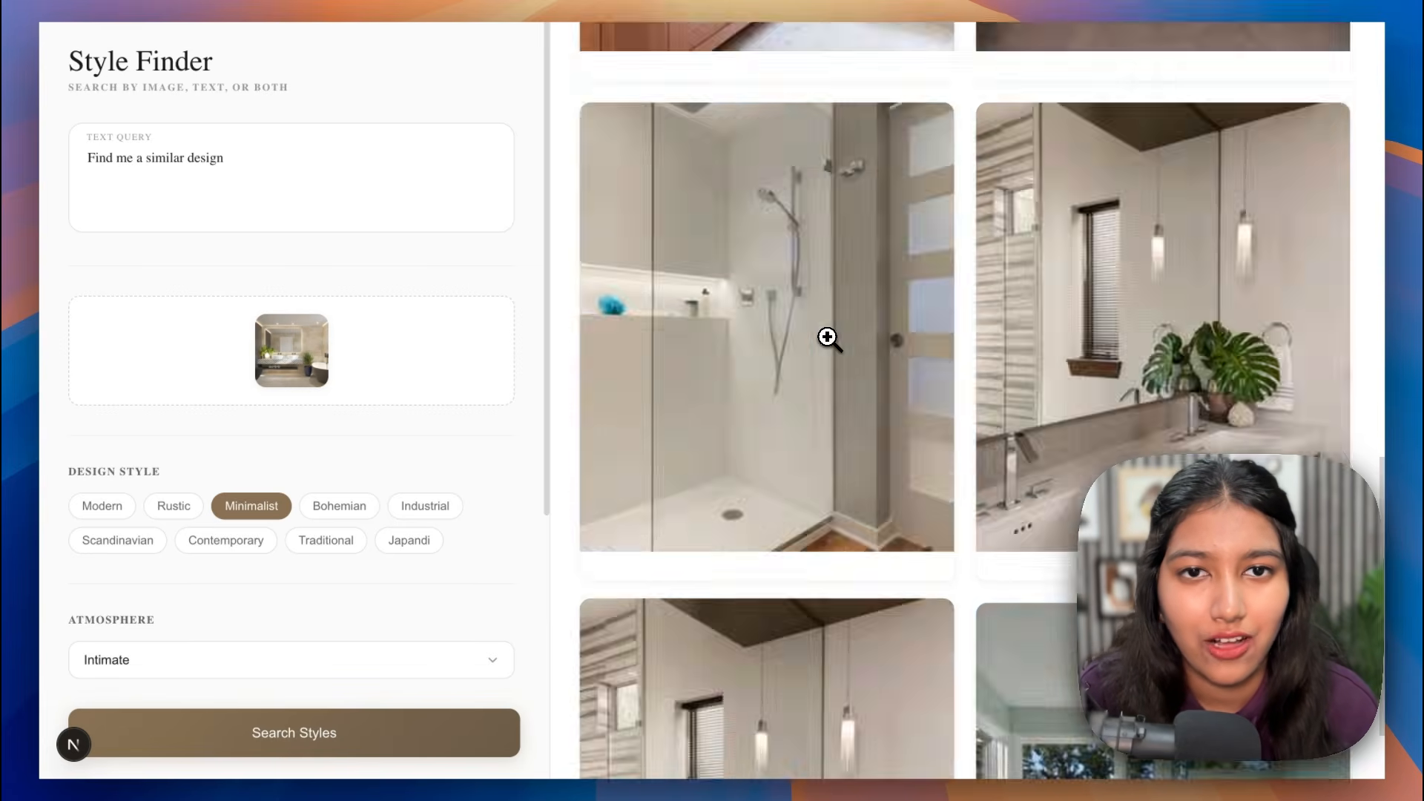
pyautogui.click(779, 237)
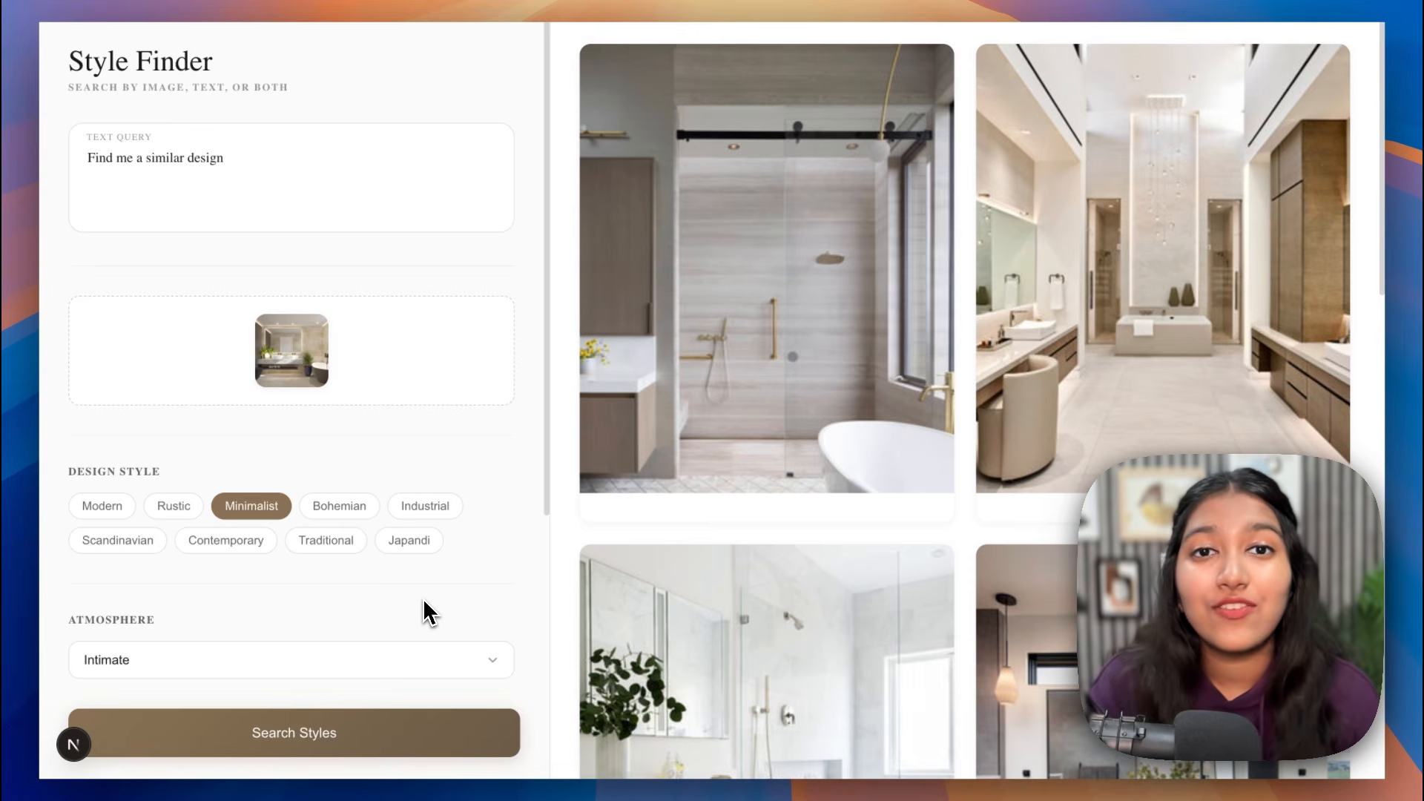